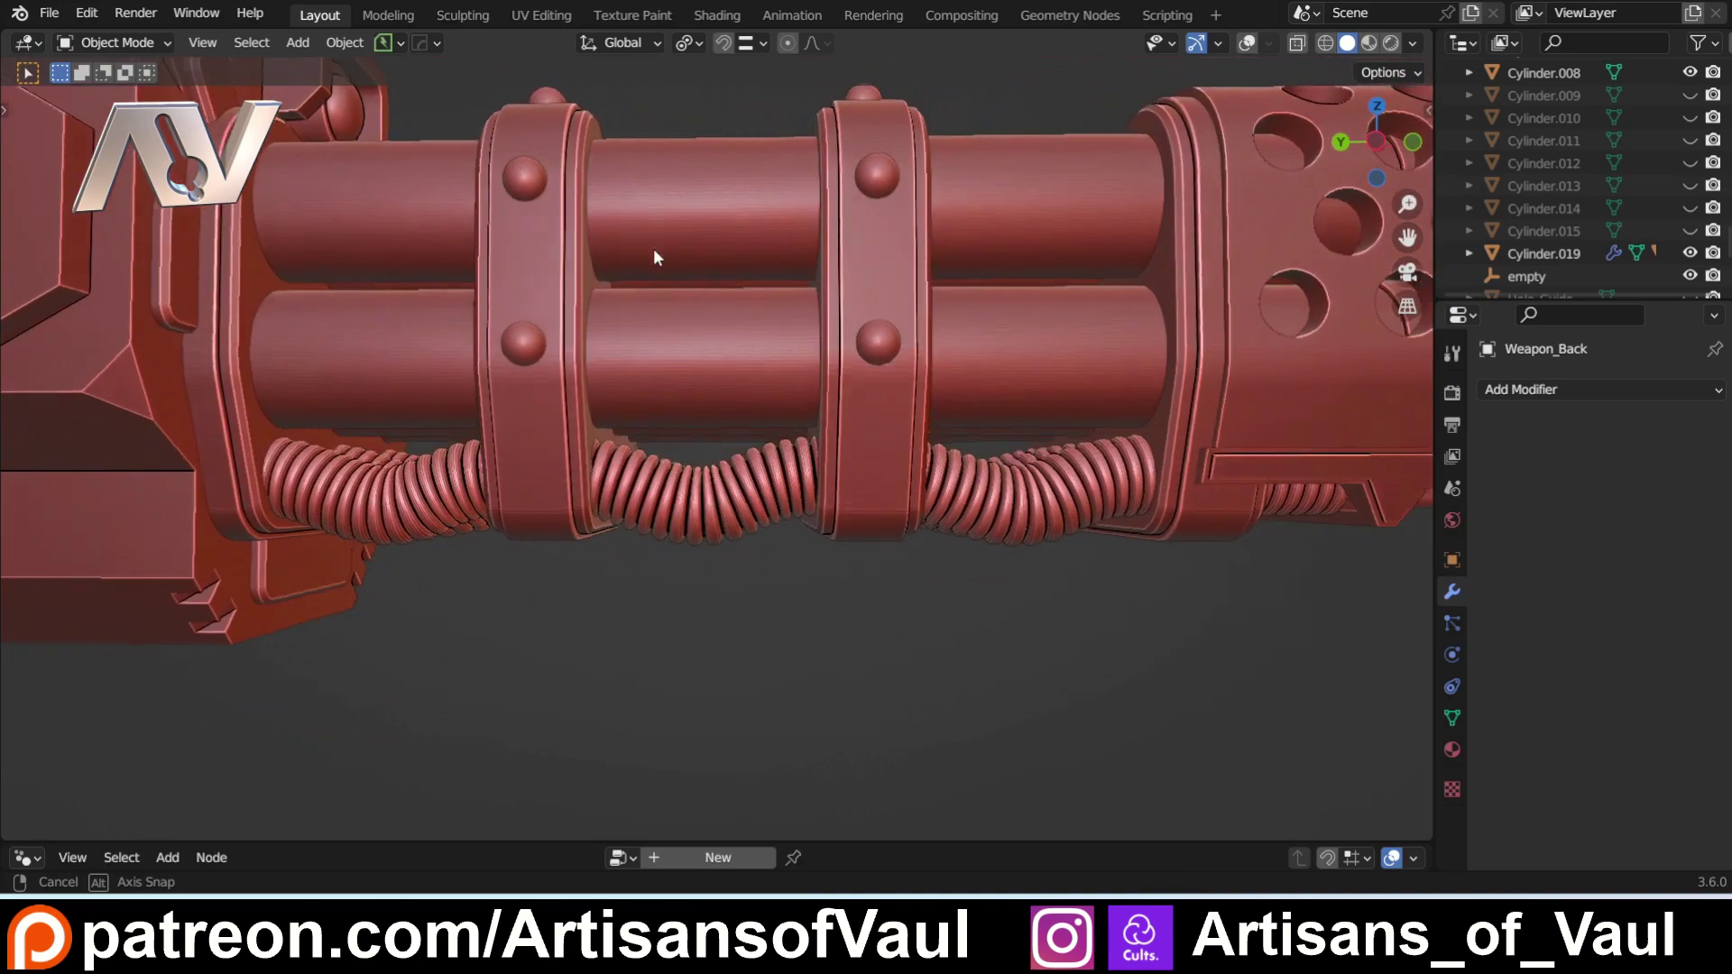
{"action": "scroll", "coordinate": [680, 439], "scroll_direction": "up", "scroll_amount": 5}
{"action": "mouse_move", "coordinate": [680, 440]}
{"action": "middle_mouse_down"}
{"action": "mouse_move", "coordinate": [672, 487]}
{"action": "mouse_move", "coordinate": [673, 473]}
{"action": "middle_mouse_up"}
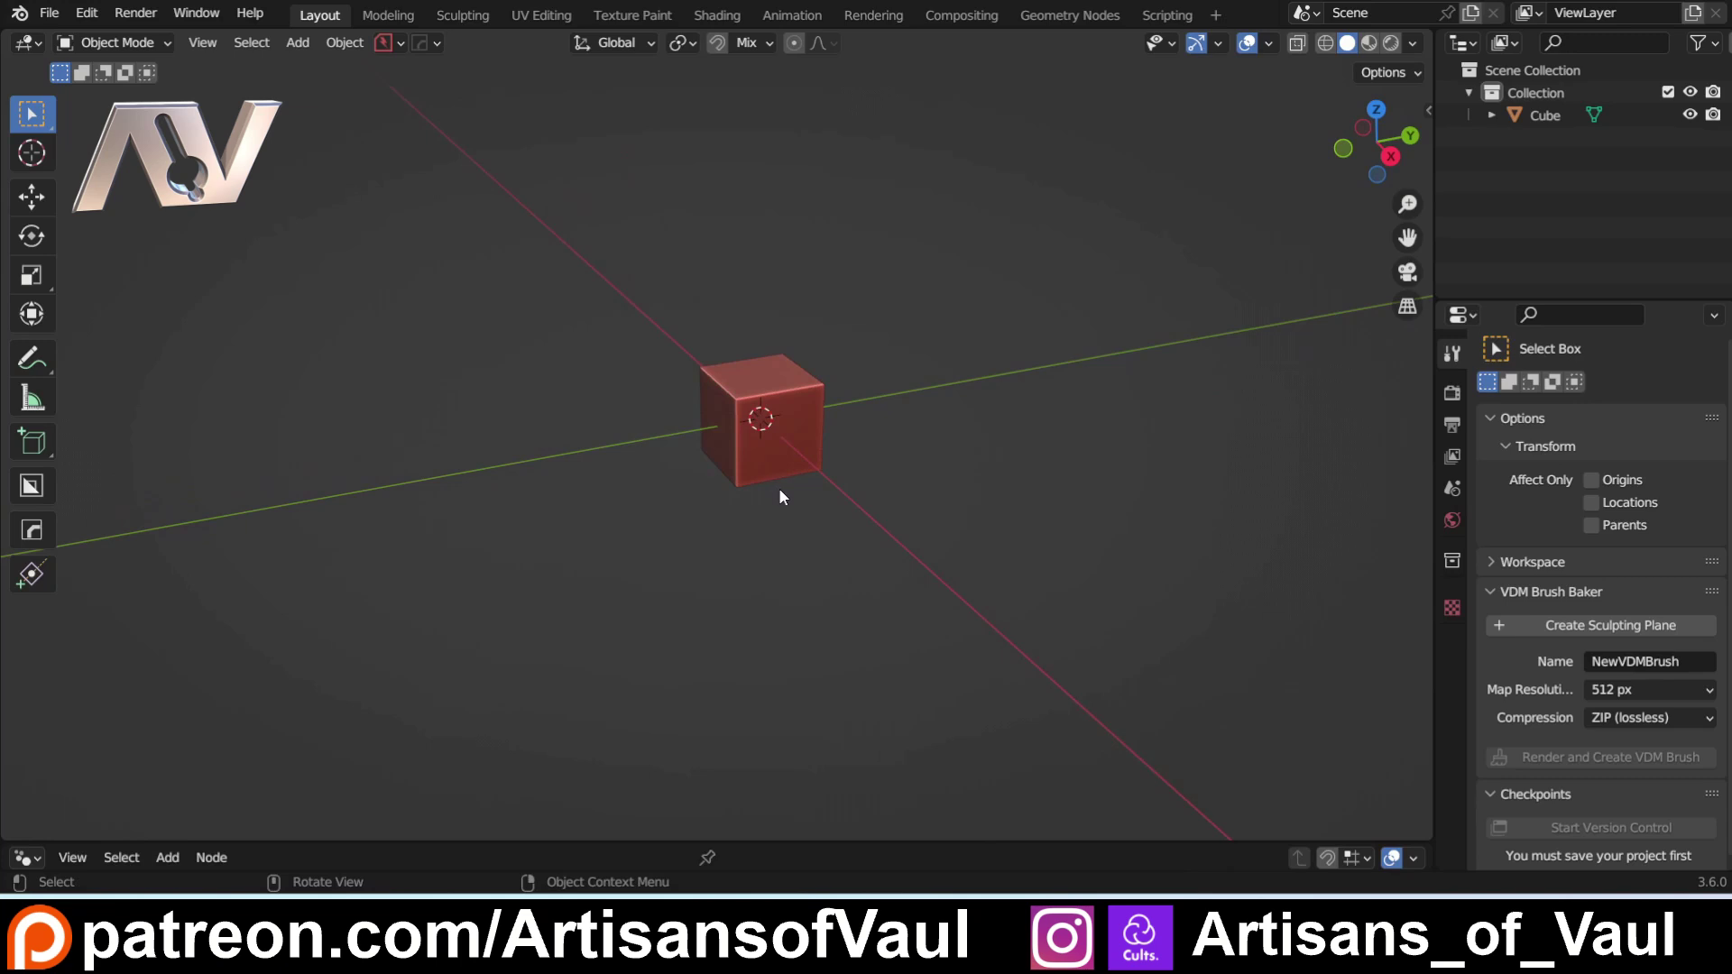
Step: Duplicate the cube and place the copy higher and well to the negative Y side of the original
{"action": "left_click", "coordinate": [787, 474]}
{"action": "middle_click_drag", "start_coordinate": [788, 471], "coordinate": [755, 426]}
{"action": "key", "text": "shift+d"}
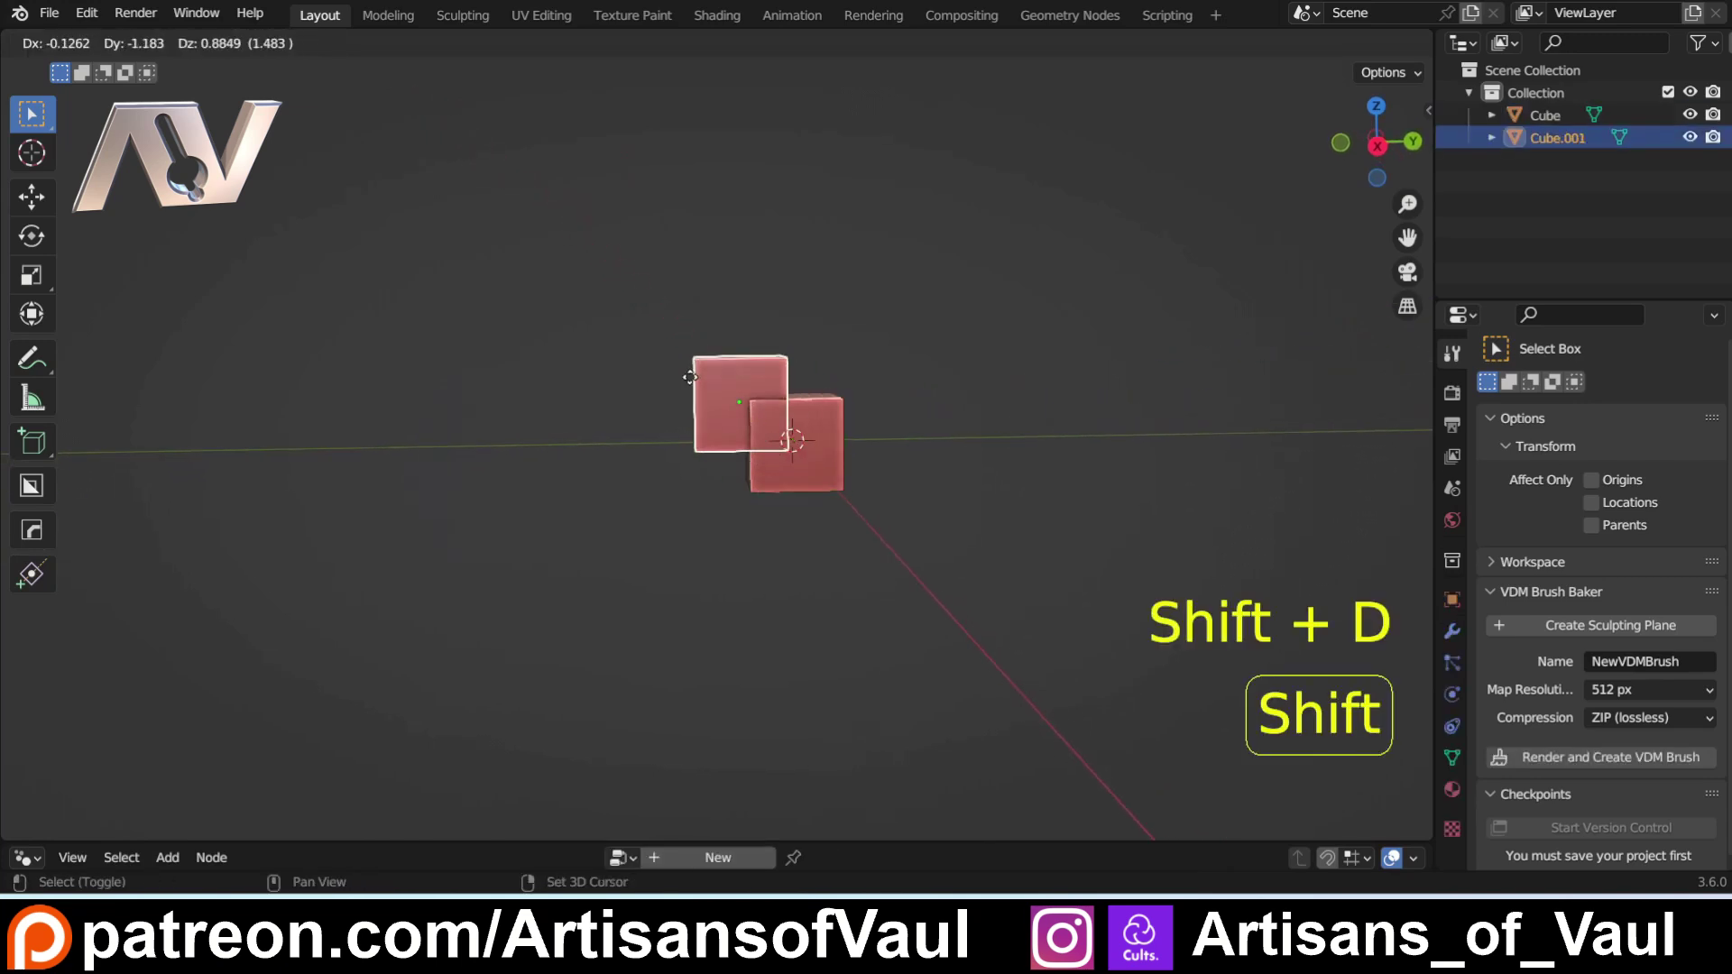
{"action": "left_click", "coordinate": [398, 246]}
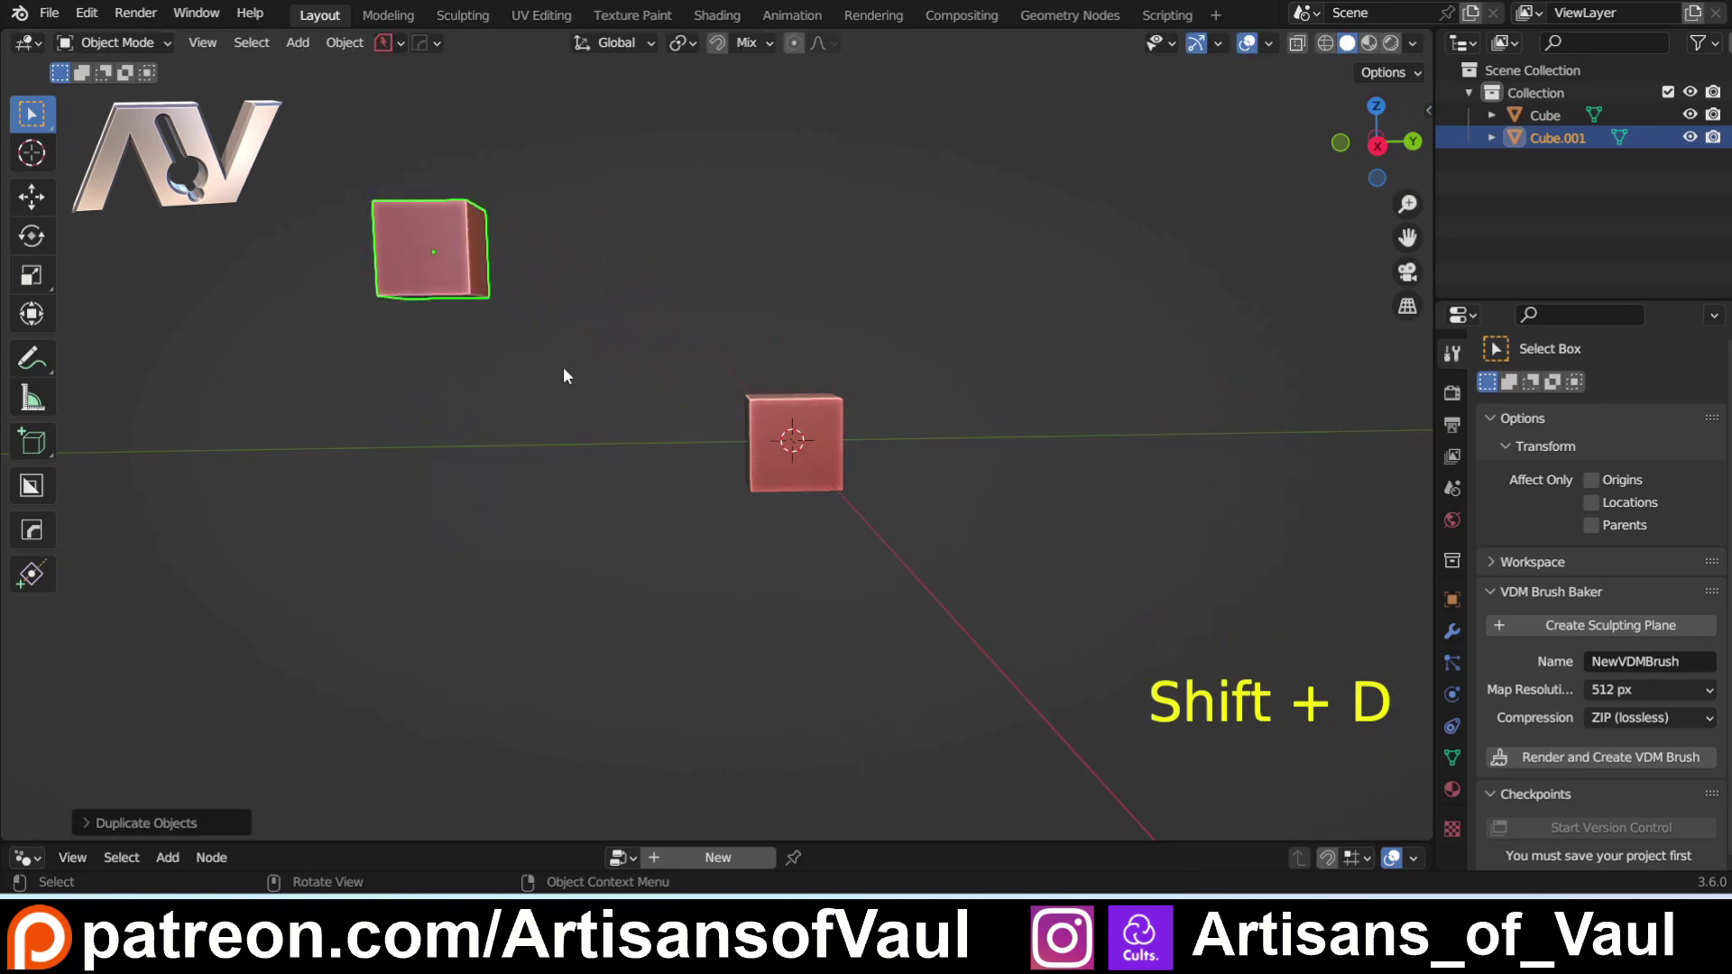
{"action": "middle_click_drag", "start_coordinate": [564, 376], "coordinate": [732, 481]}
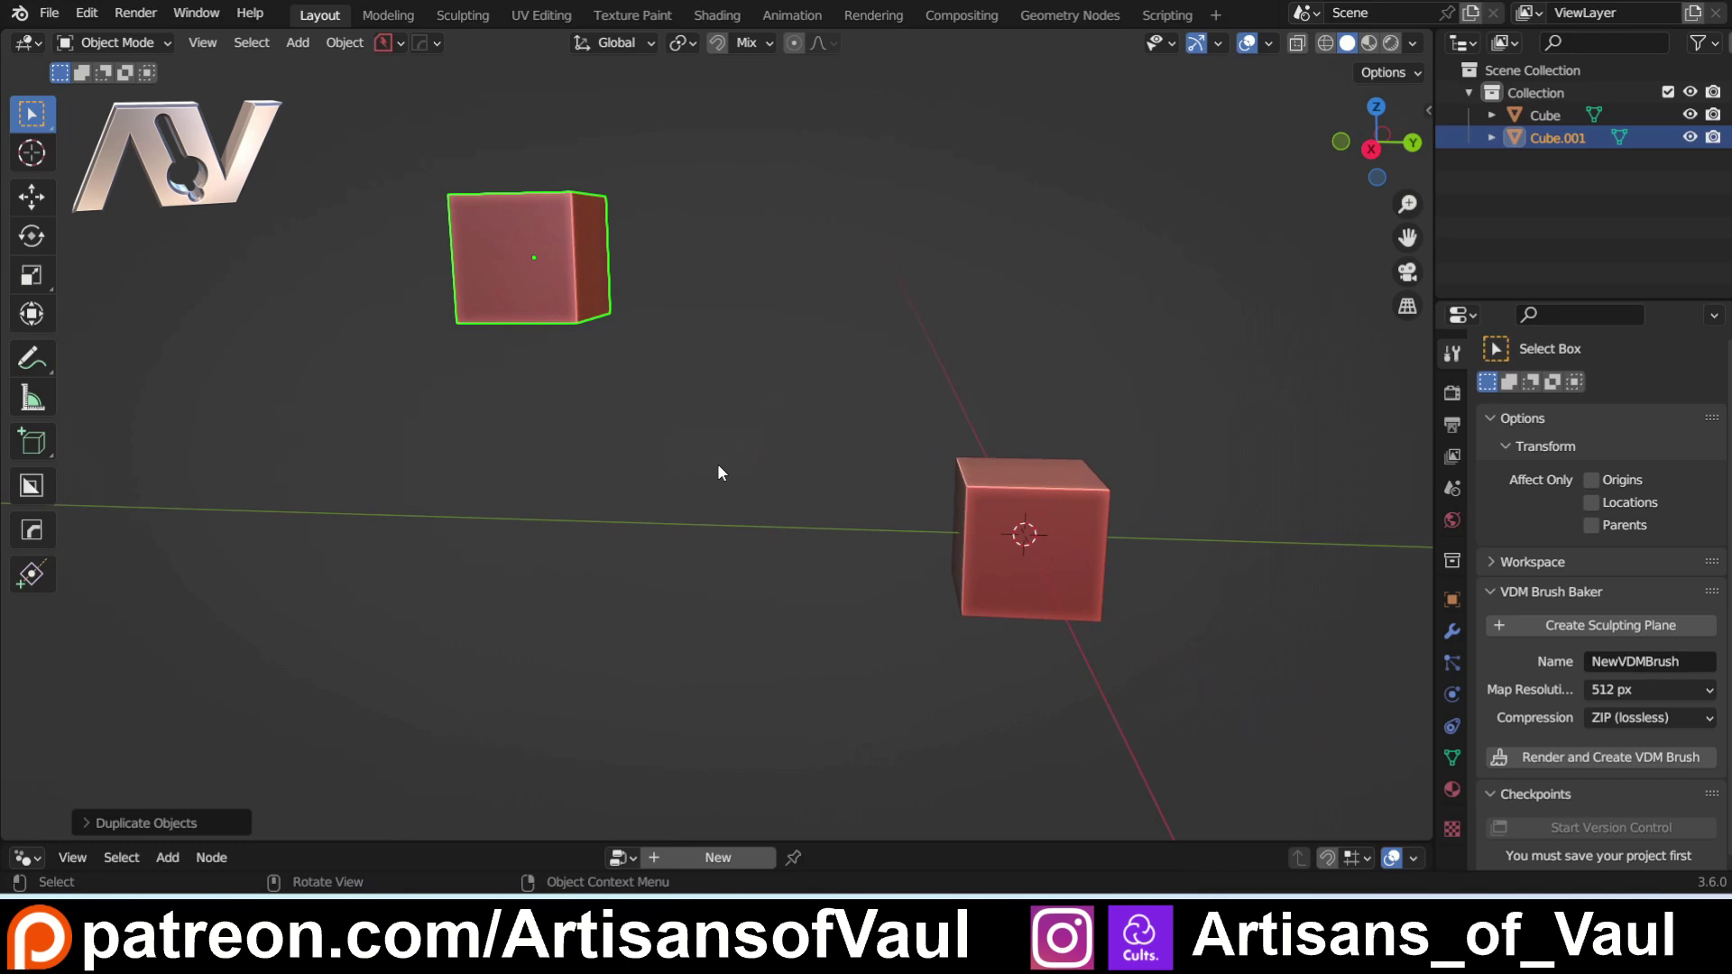
{"action": "key", "text": "g"}
{"action": "left_click", "coordinate": [559, 459]}
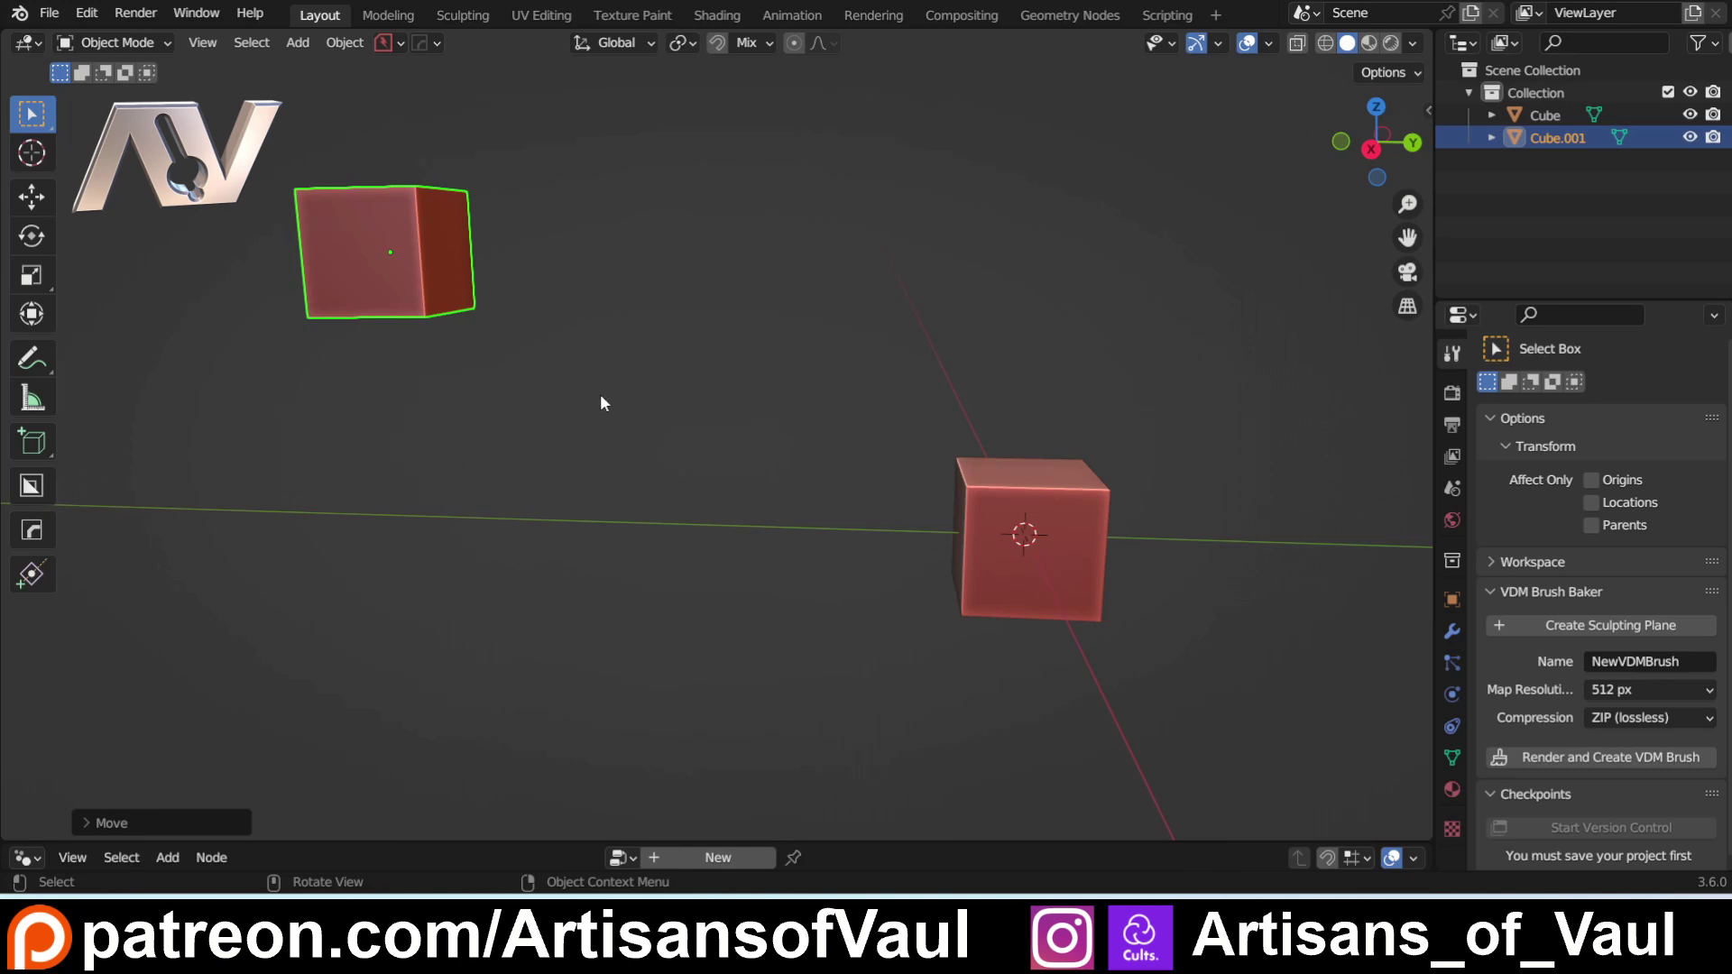
{"action": "mouse_move", "coordinate": [604, 402]}
{"action": "middle_mouse_down"}
{"action": "mouse_move", "coordinate": [575, 413]}
{"action": "mouse_move", "coordinate": [599, 424]}
{"action": "middle_mouse_up"}
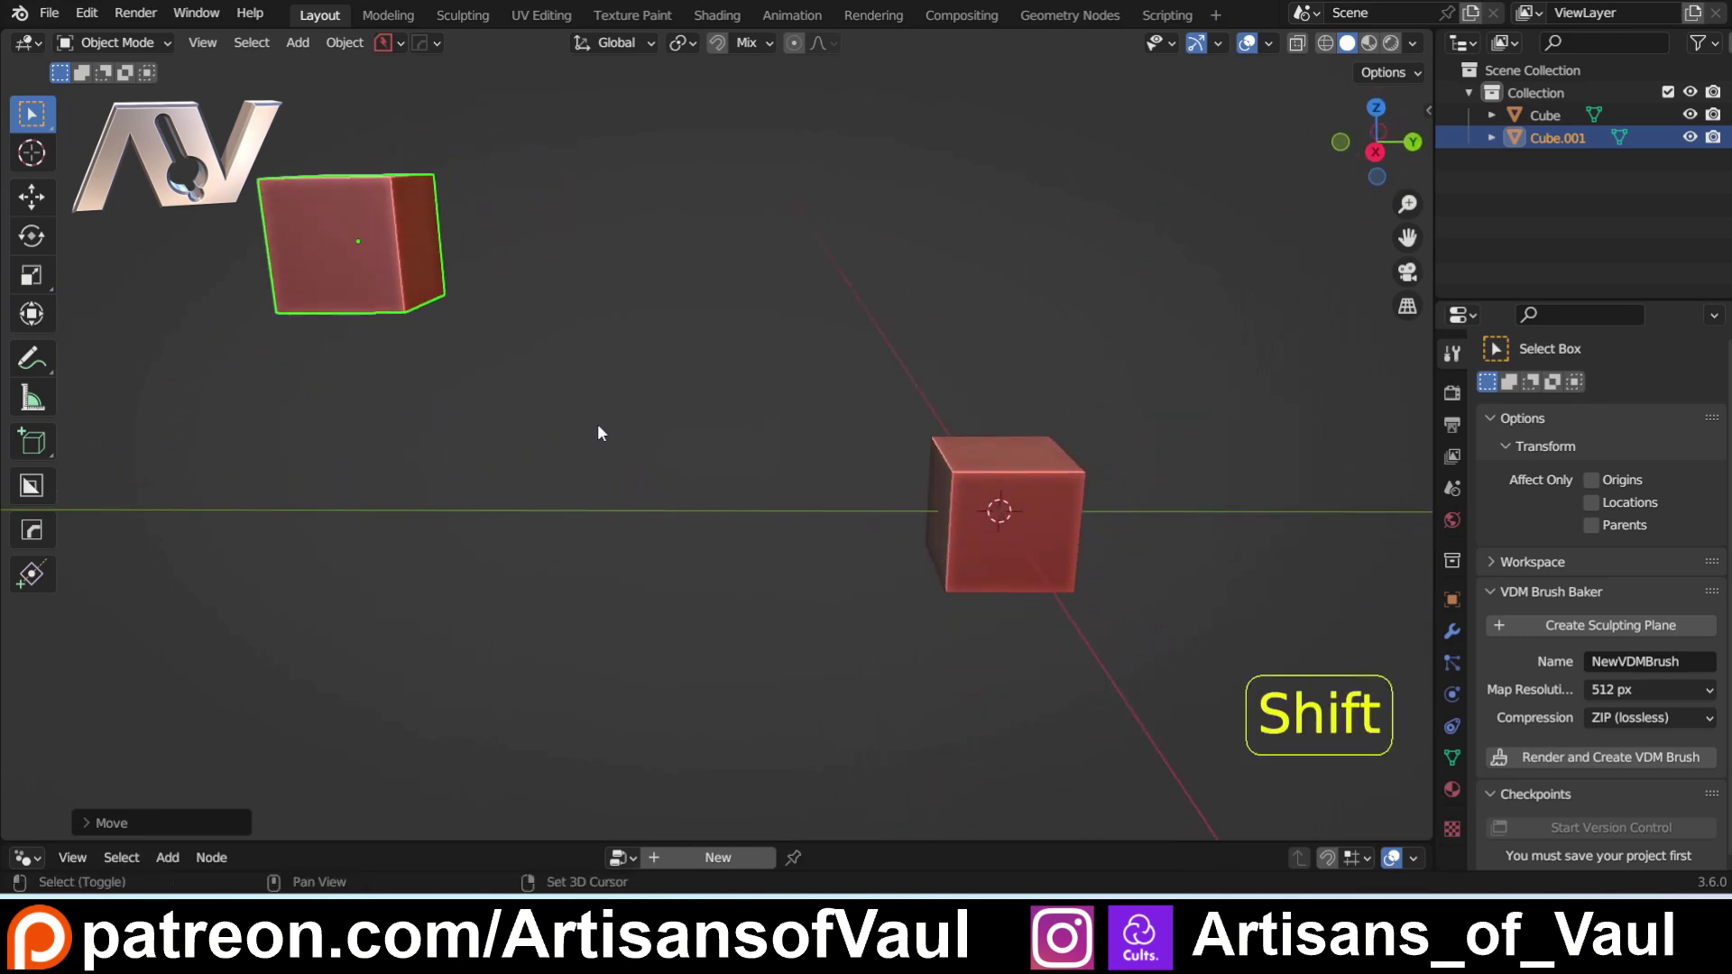
{"action": "key", "text": "shift+alt+c"}
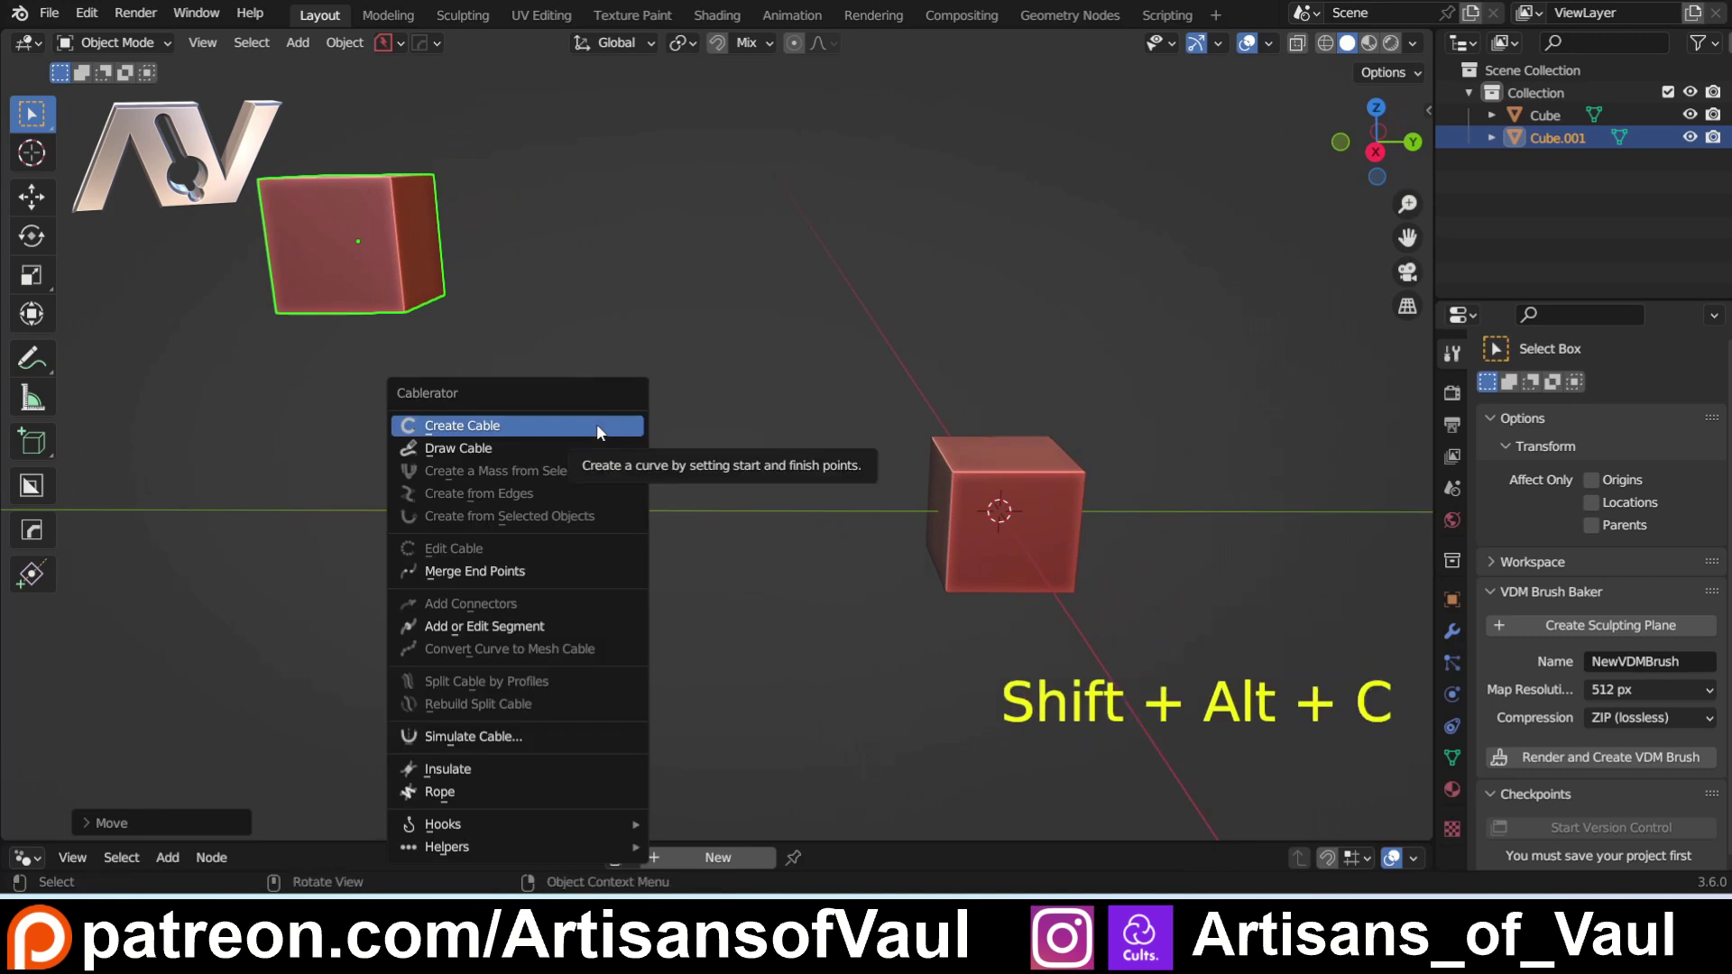
{"action": "left_click", "coordinate": [597, 424]}
{"action": "middle_click_drag", "start_coordinate": [555, 388], "coordinate": [864, 496]}
{"action": "left_click", "coordinate": [564, 335]}
{"action": "left_click", "coordinate": [820, 404]}
{"action": "middle_click_drag", "start_coordinate": [820, 415], "coordinate": [630, 335]}
{"action": "key", "text": "Escape"}
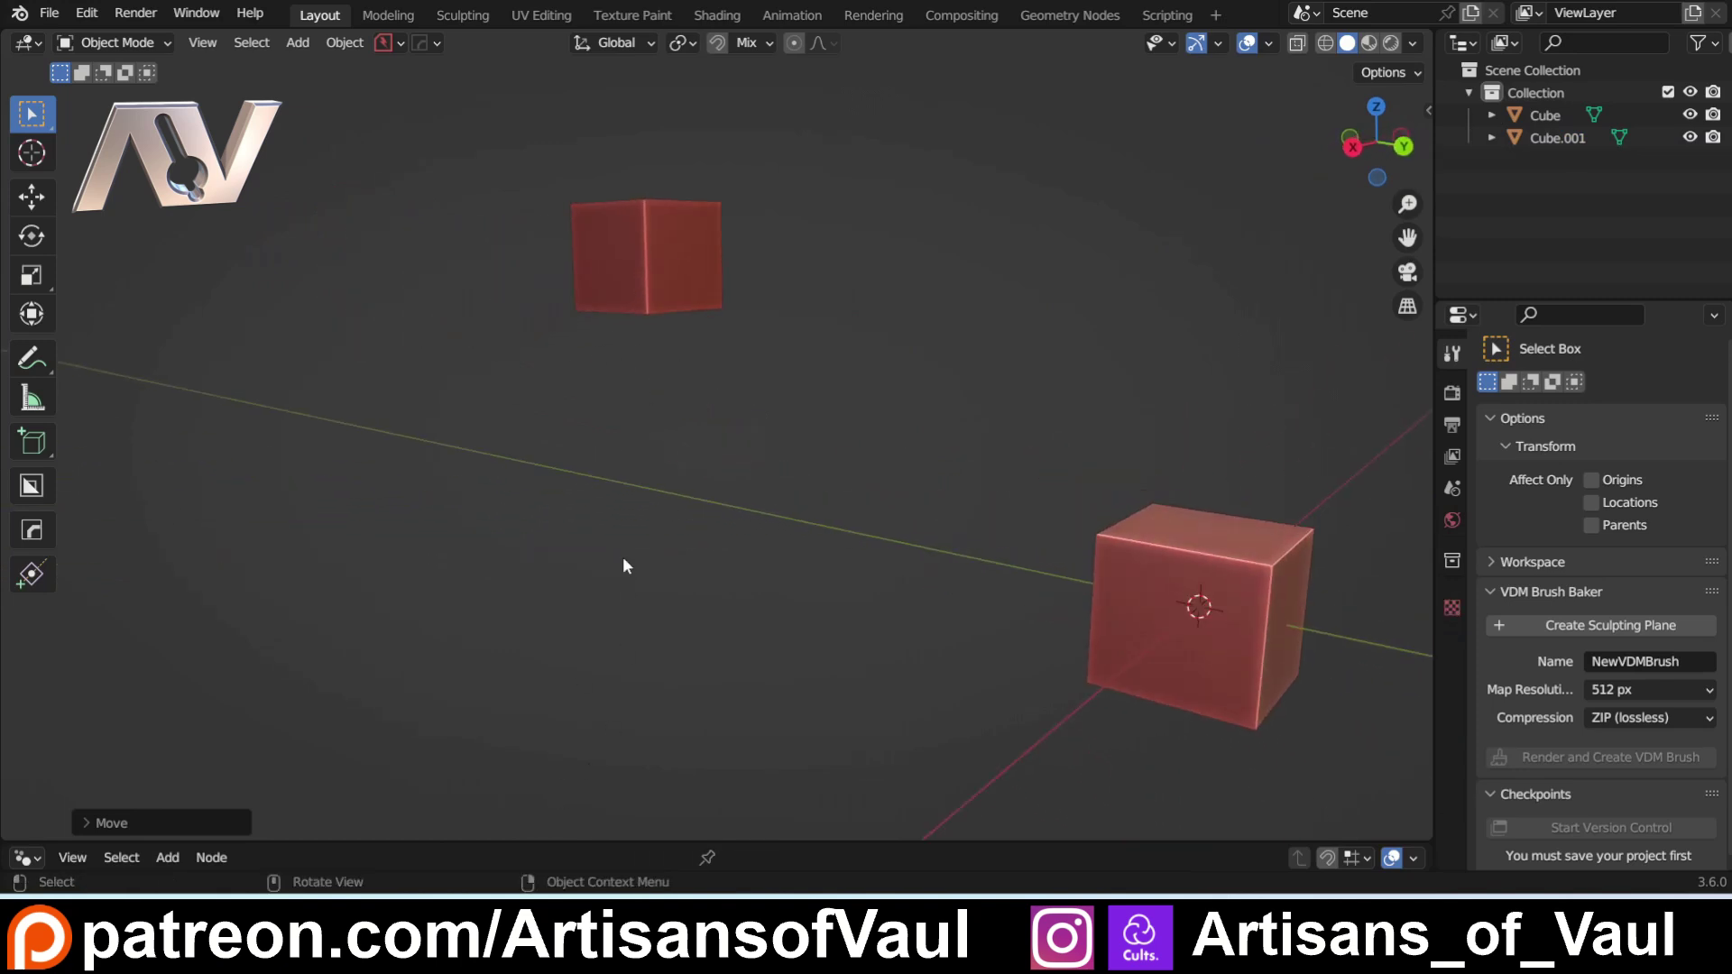
Step: Create a Cablerator cable between the facing sides of the two cubes, snapping to the face centres, with tension about 6.64
{"action": "key", "text": "shift+alt+c"}
{"action": "left_click", "coordinate": [549, 444]}
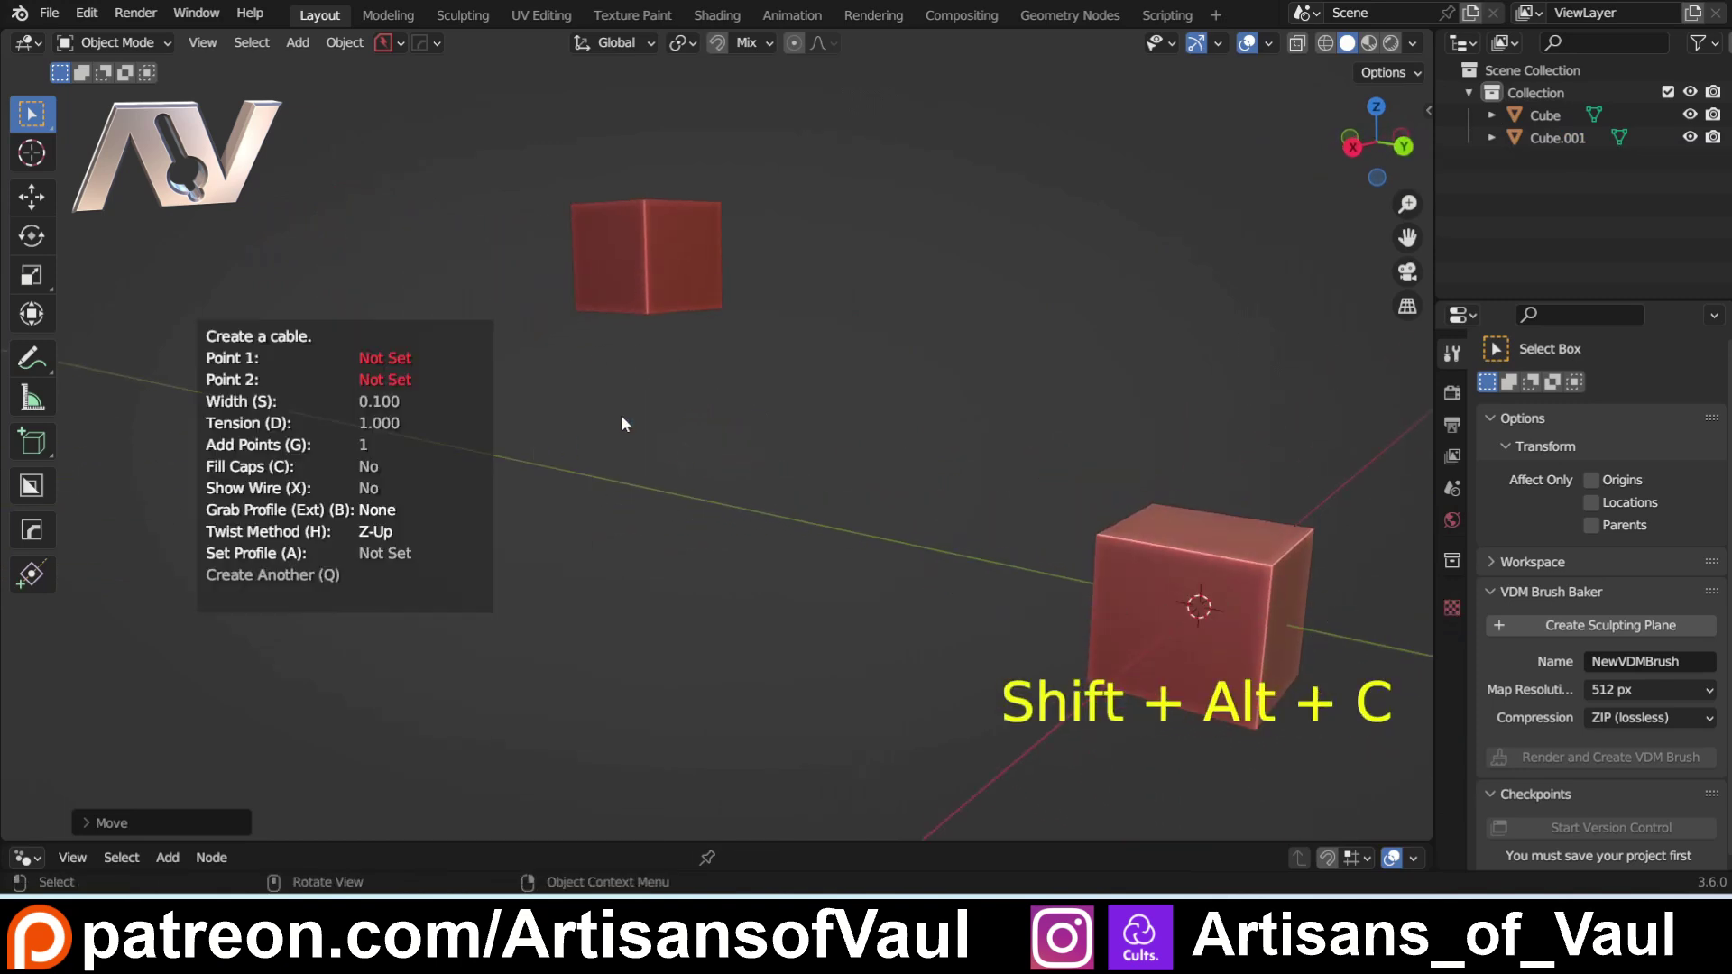
{"action": "key", "text": "ctrl"}
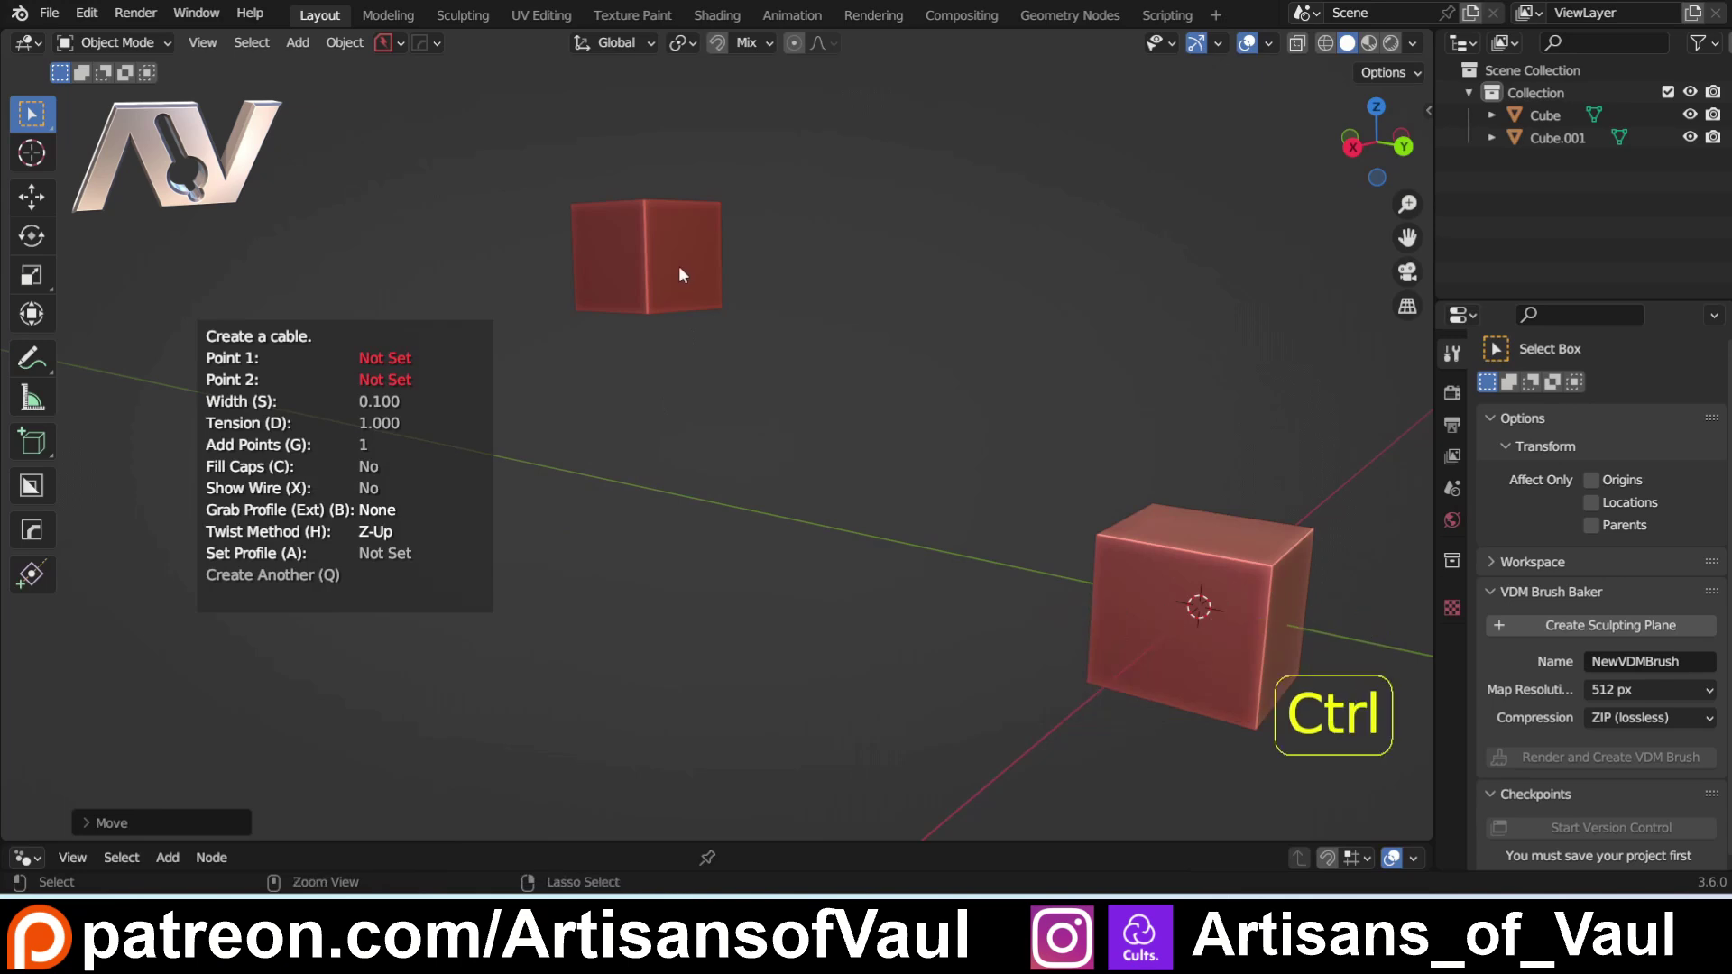
{"action": "left_click", "coordinate": [671, 281], "text": "ctrl"}
{"action": "middle_click_drag", "start_coordinate": [653, 246], "coordinate": [766, 519]}
{"action": "left_click", "coordinate": [763, 513], "text": "ctrl"}
{"action": "scroll", "coordinate": [794, 507], "scroll_direction": "up", "scroll_amount": 4}
{"action": "key", "text": "d"}
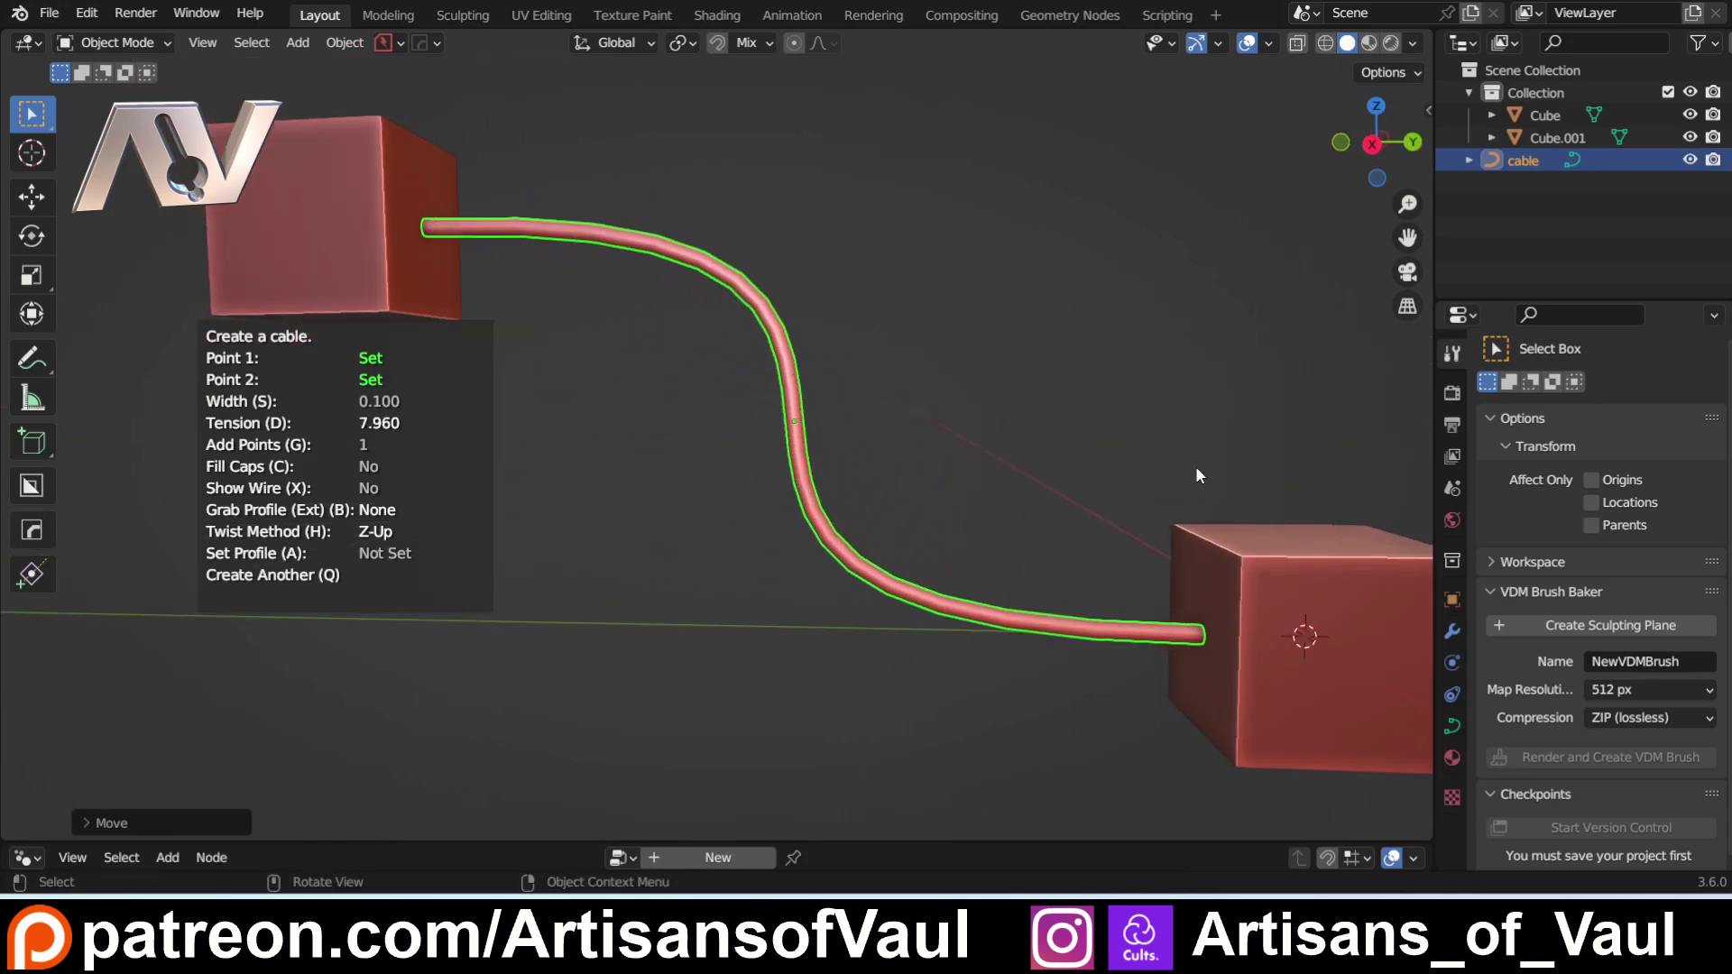
{"action": "left_click", "coordinate": [1125, 452]}
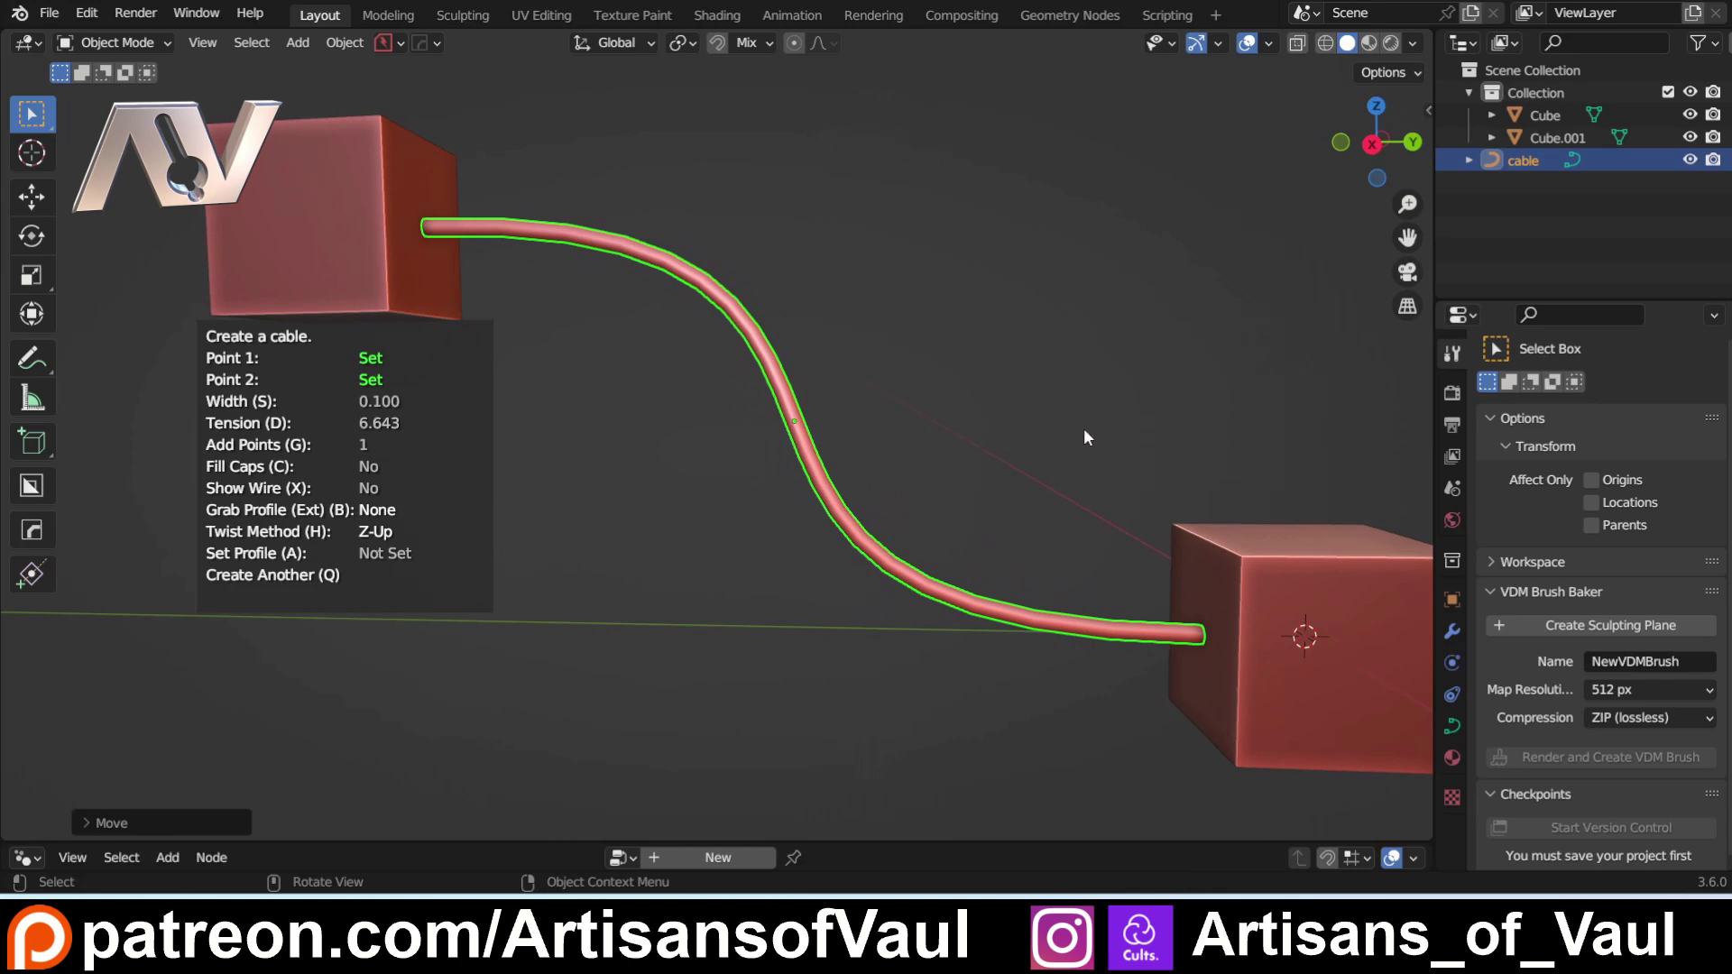
Step: Widen the cable to about 0.46, fill its end caps and finish creating it
{"action": "key", "text": "s"}
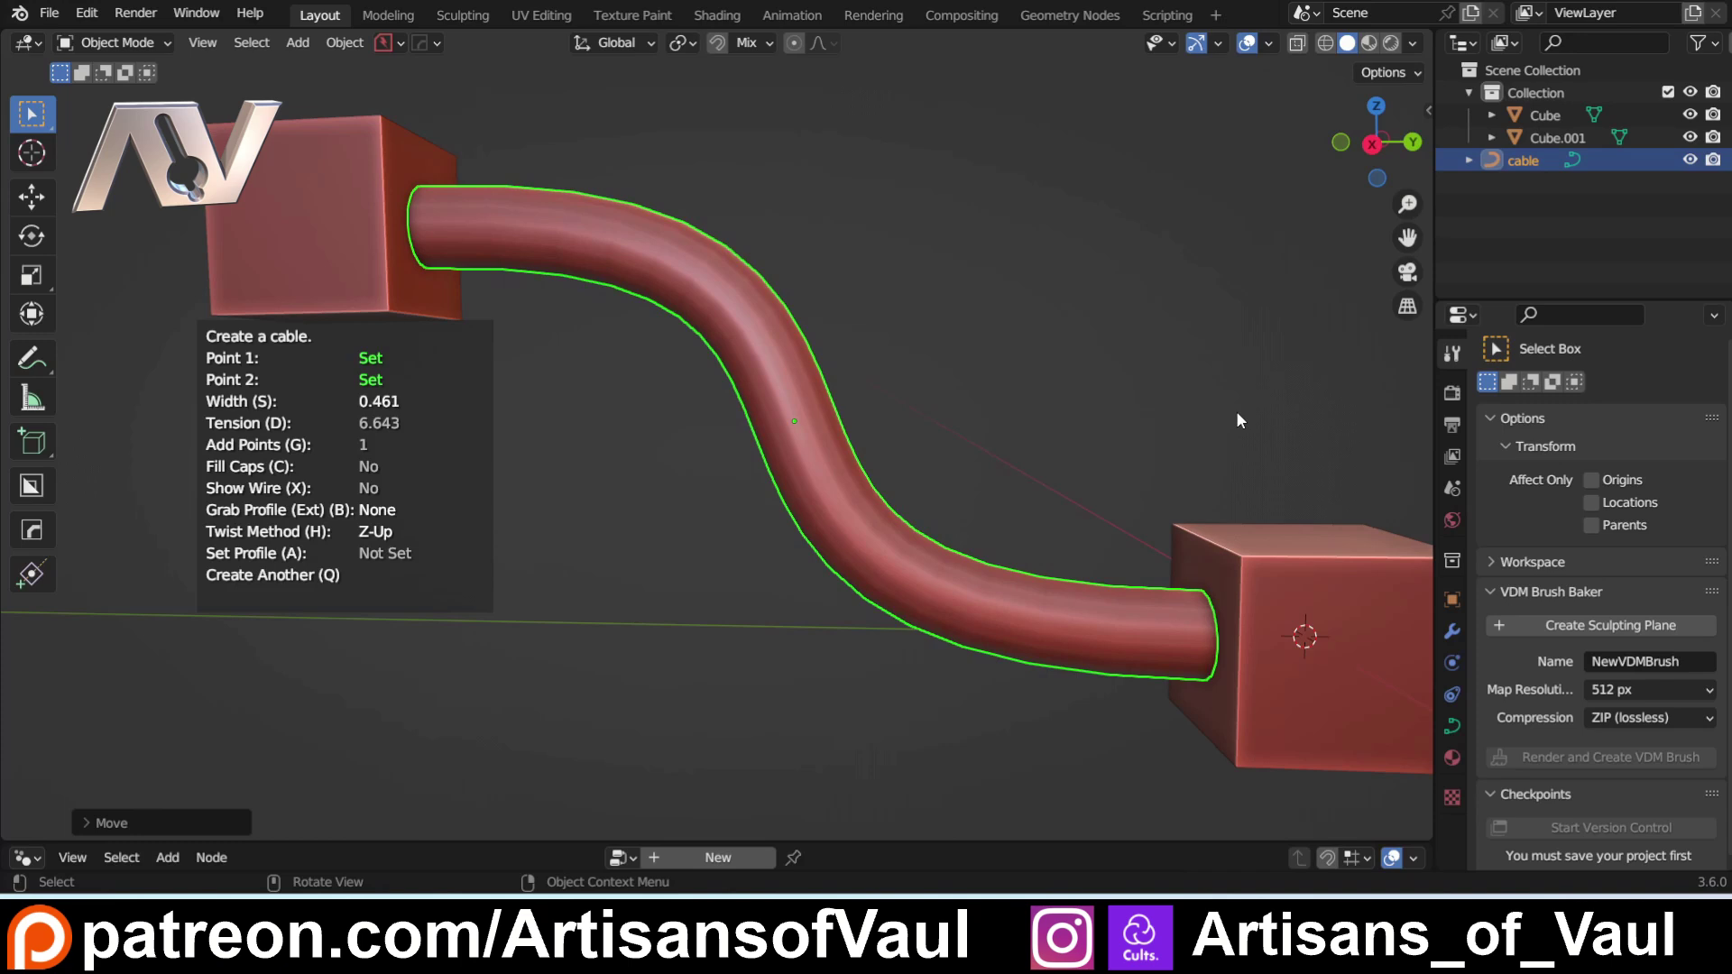
{"action": "left_click", "coordinate": [1238, 413]}
{"action": "key", "text": "c"}
{"action": "left_click", "coordinate": [543, 402]}
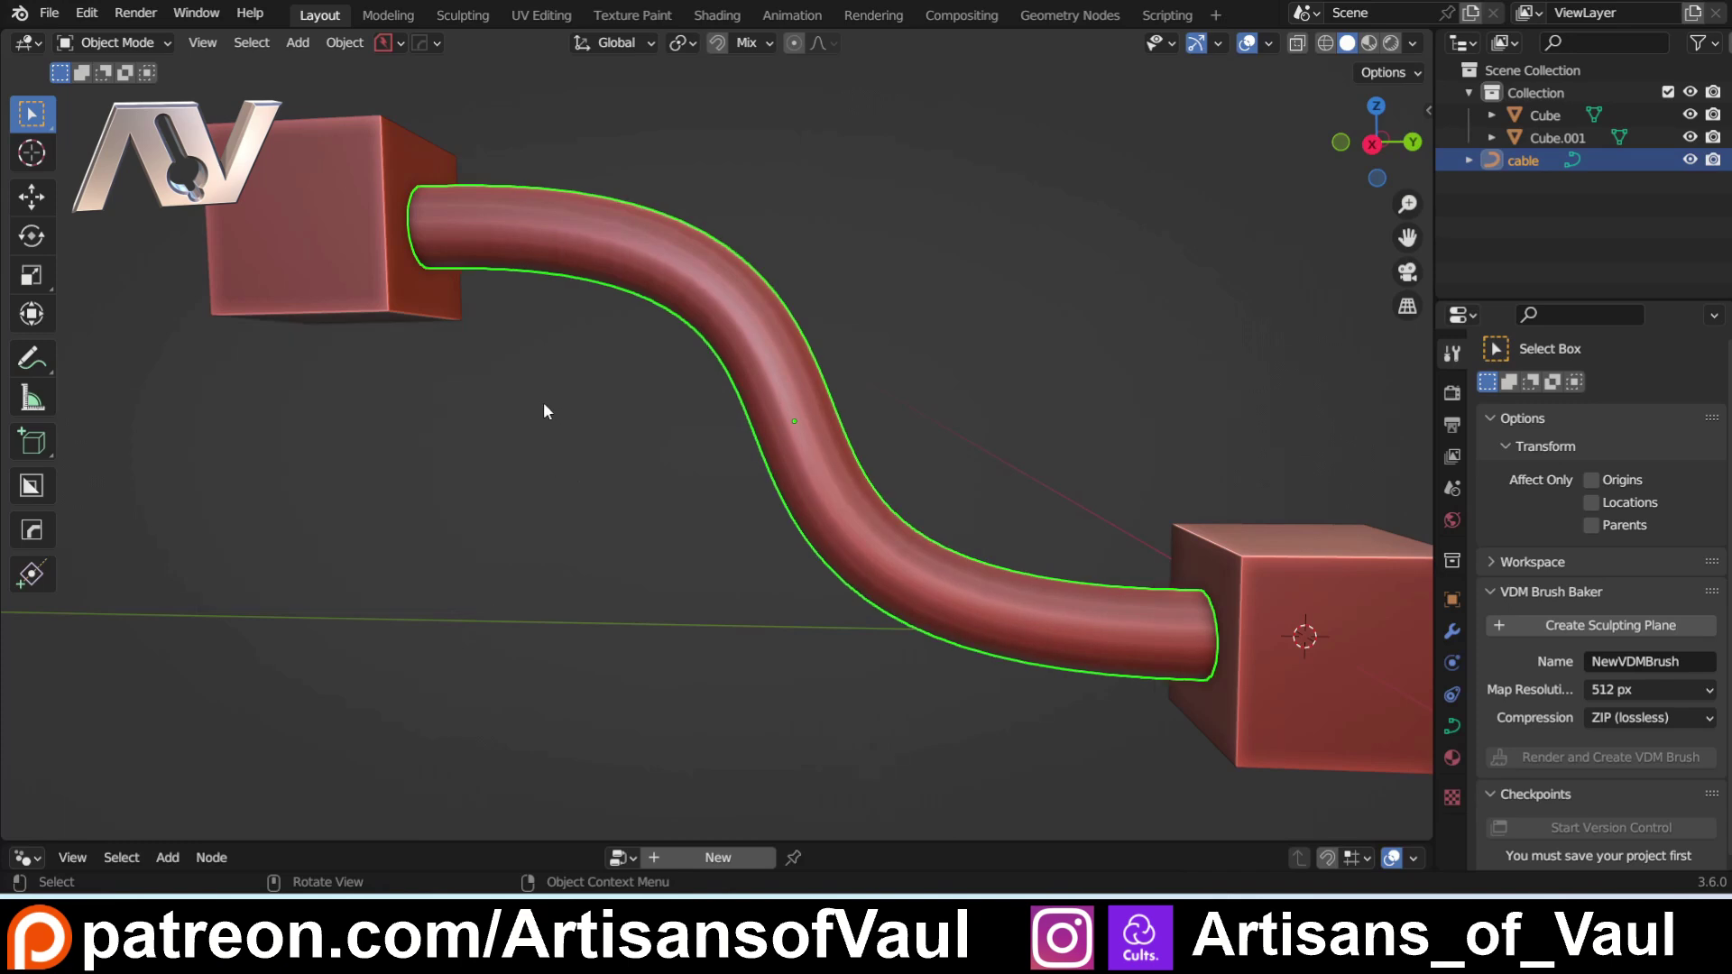
Step: Isolate the cable and examine its capped end and curve data settings
{"action": "key", "text": "KP_Divide"}
{"action": "middle_click_drag", "start_coordinate": [493, 431], "coordinate": [694, 446]}
{"action": "middle_click_drag", "start_coordinate": [557, 433], "coordinate": [709, 511], "text": "shift"}
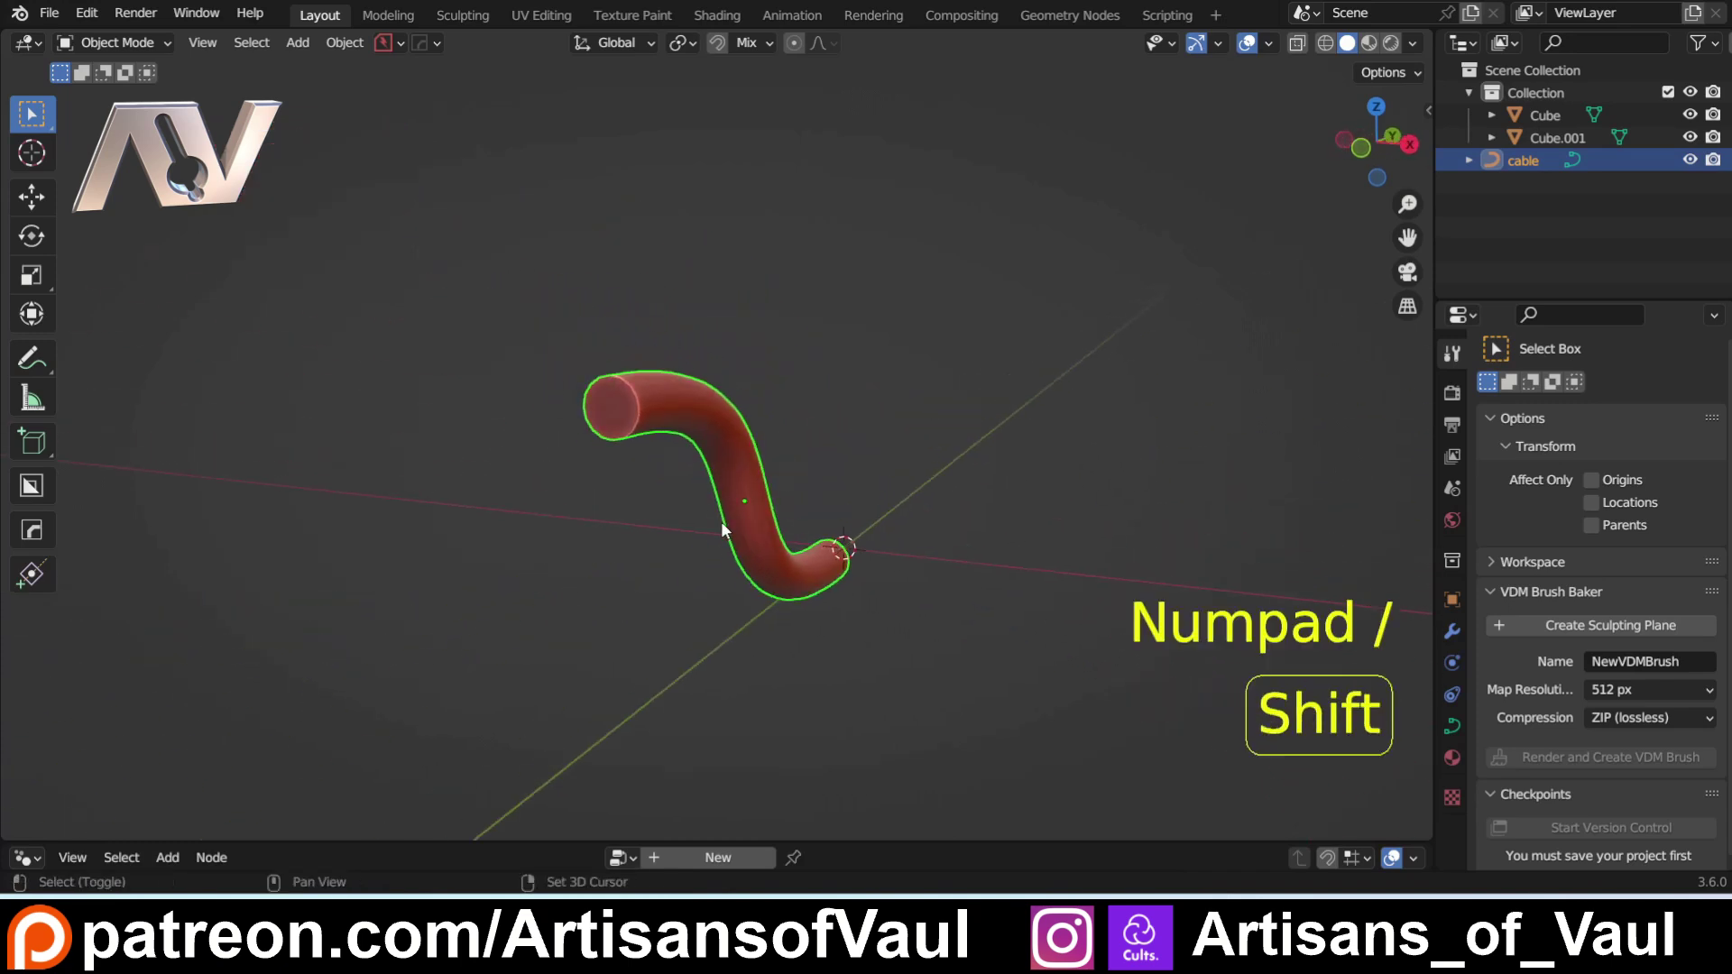
{"action": "scroll", "coordinate": [489, 308], "scroll_direction": "up", "scroll_amount": 4}
{"action": "mouse_move", "coordinate": [448, 319]}
{"action": "middle_mouse_down"}
{"action": "mouse_move", "coordinate": [395, 322]}
{"action": "mouse_move", "coordinate": [458, 305]}
{"action": "middle_mouse_up"}
{"action": "left_click", "coordinate": [1453, 726]}
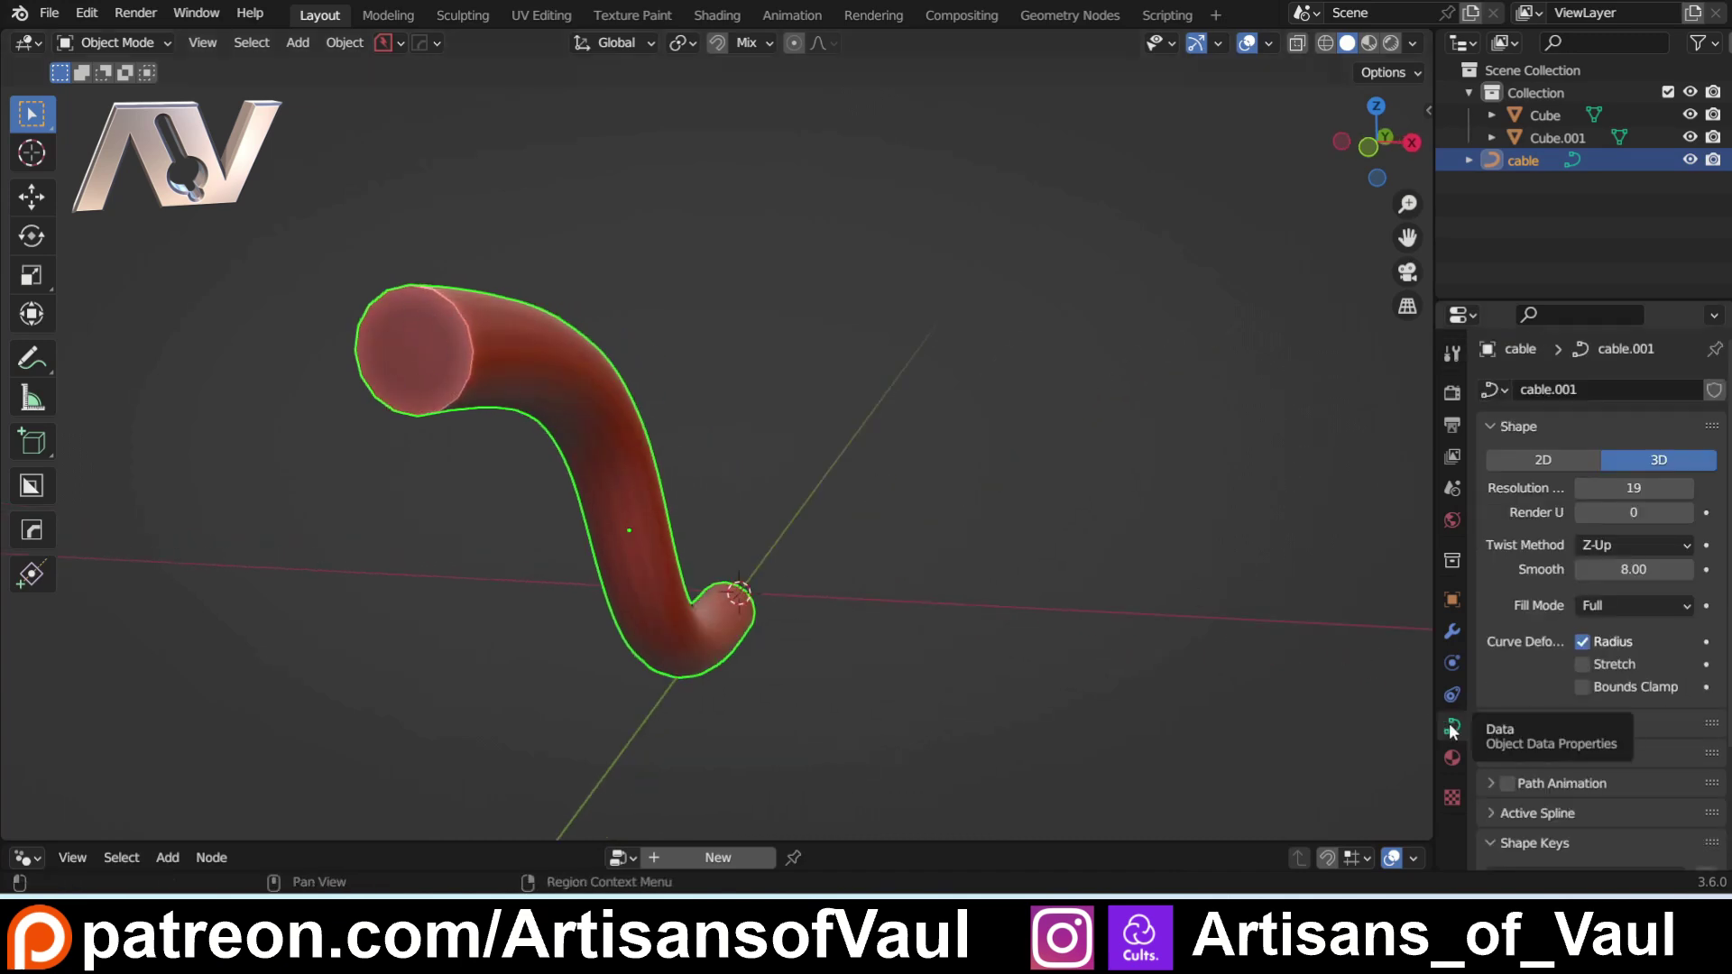
{"action": "scroll", "coordinate": [1623, 635], "scroll_direction": "down", "scroll_amount": 4}
{"action": "scroll", "coordinate": [1622, 633], "scroll_direction": "up", "scroll_amount": 4}
{"action": "middle_click_drag", "start_coordinate": [727, 485], "coordinate": [719, 448]}
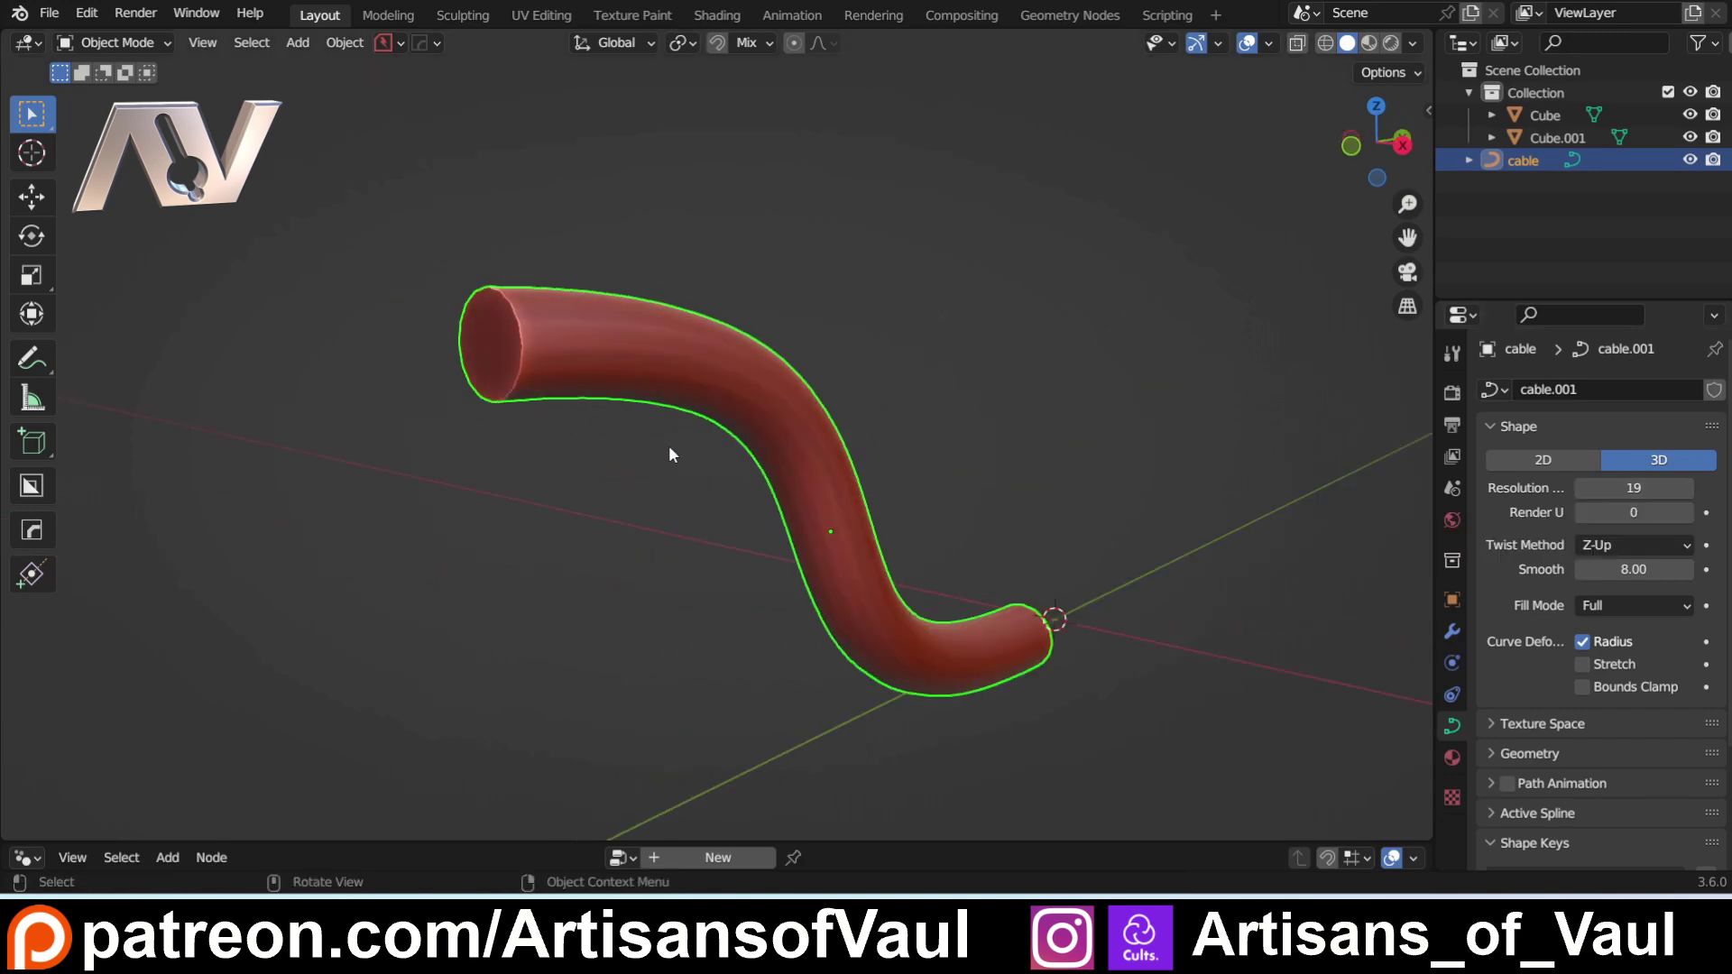
Step: Smooth the cable's profile by raising its resolution with Adjust Curve
{"action": "key", "text": "q"}
{"action": "left_click", "coordinate": [811, 435]}
{"action": "scroll", "coordinate": [809, 436], "scroll_direction": "up", "scroll_amount": 14}
{"action": "scroll", "coordinate": [806, 432], "scroll_direction": "up", "scroll_amount": 4}
{"action": "left_click", "coordinate": [806, 431]}
Step: Examine the smoothed cable from several angles and bring the rest of the scene back into view
{"action": "middle_click_drag", "start_coordinate": [806, 431], "coordinate": [672, 494]}
{"action": "middle_click_drag", "start_coordinate": [852, 505], "coordinate": [808, 482]}
{"action": "middle_click_drag", "start_coordinate": [862, 494], "coordinate": [830, 428], "text": "shift"}
{"action": "key", "text": "Tab"}
{"action": "key", "text": "Tab"}
{"action": "middle_click_drag", "start_coordinate": [478, 304], "coordinate": [619, 332], "text": "shift"}
{"action": "scroll", "coordinate": [556, 368], "scroll_direction": "up", "scroll_amount": 3}
{"action": "key", "text": "KP_Divide"}
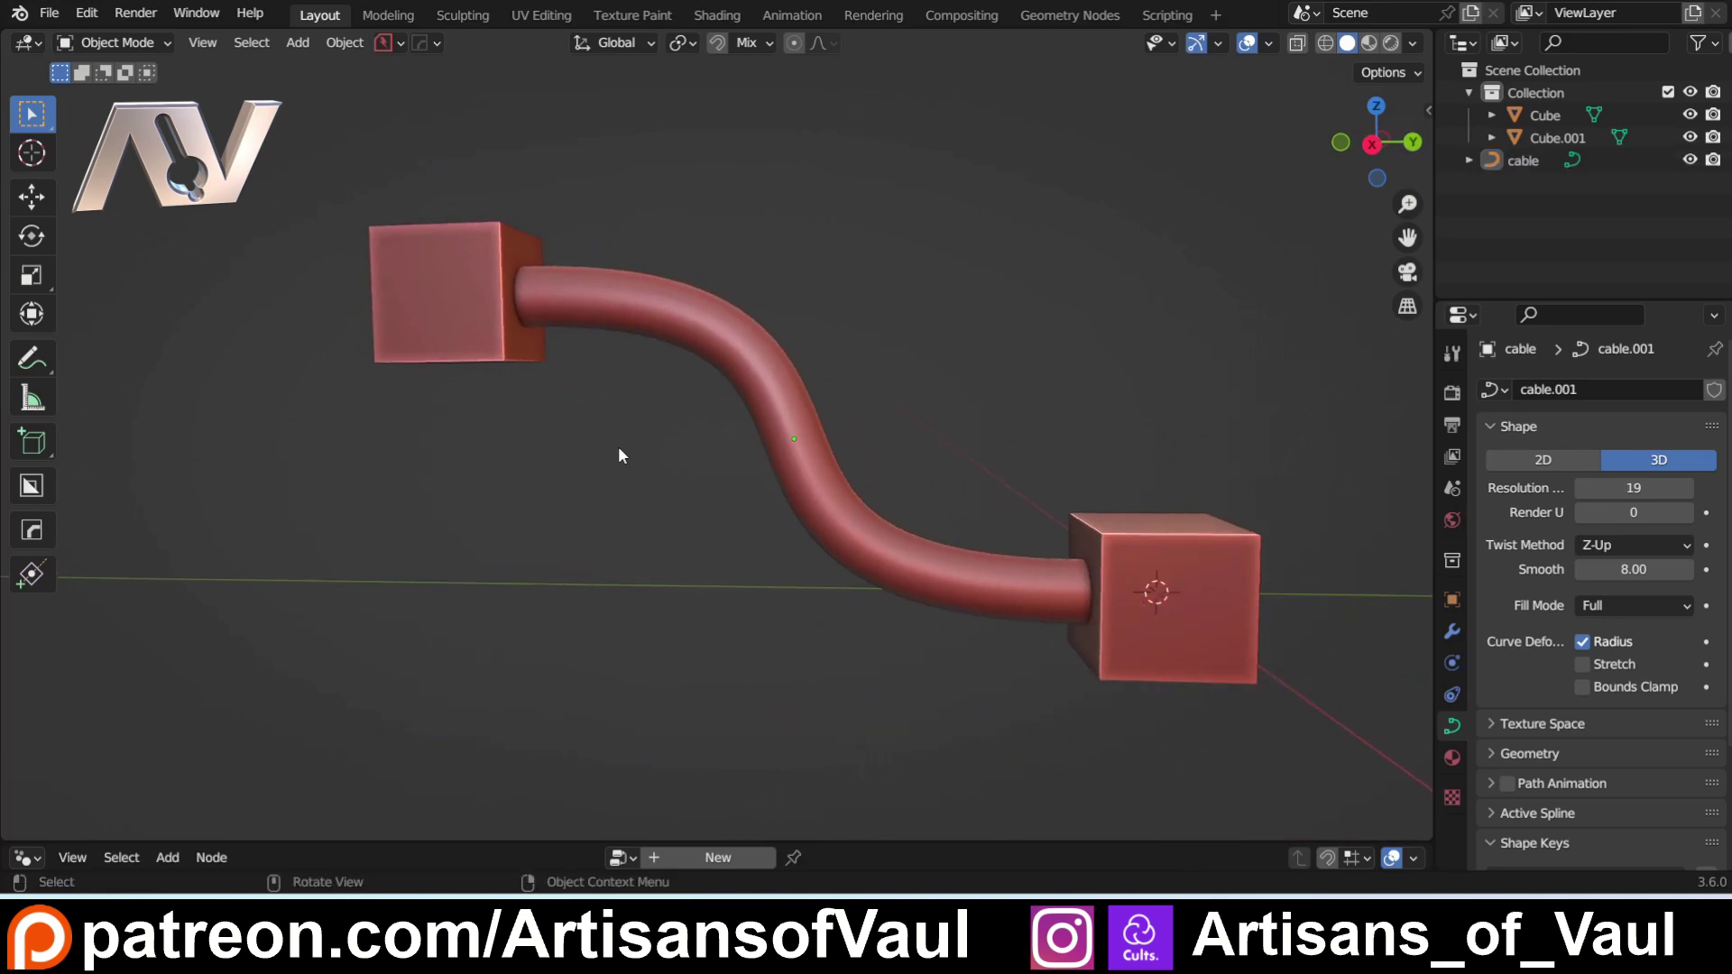
Step: Add a cylinder with a raised vertex count and move it clear above the cable
{"action": "key", "text": "shift+a"}
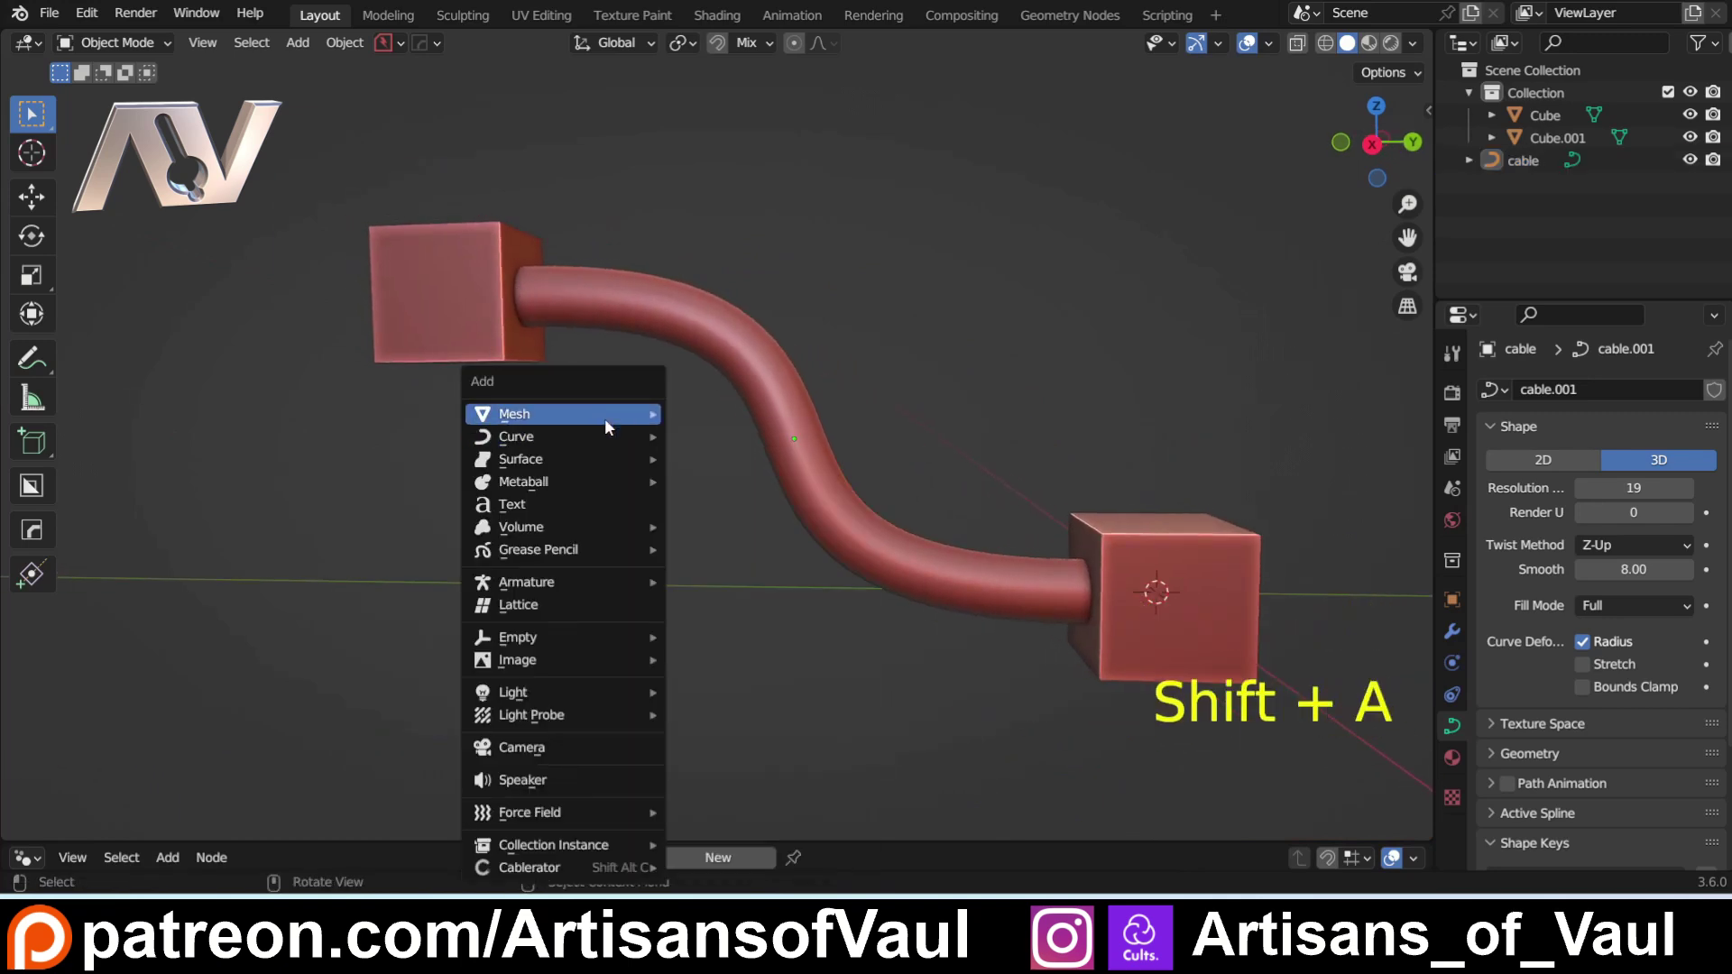
{"action": "mouse_move", "coordinate": [604, 414]}
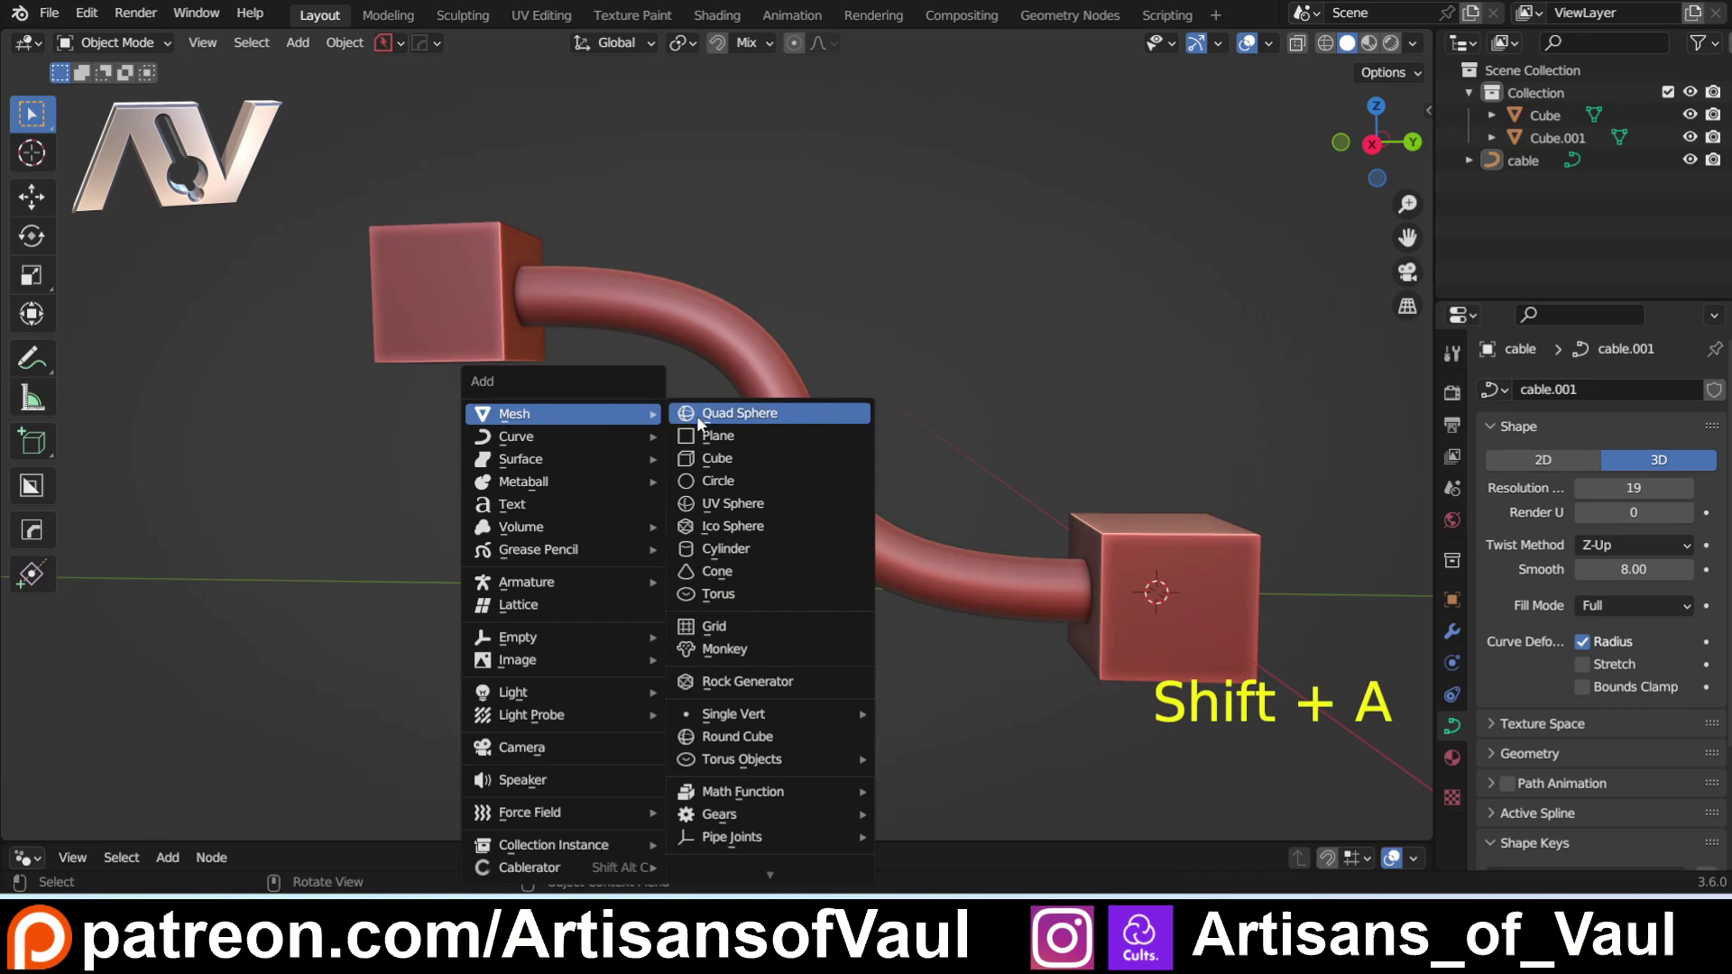
{"action": "left_click", "coordinate": [725, 548]}
{"action": "left_click", "coordinate": [110, 823]}
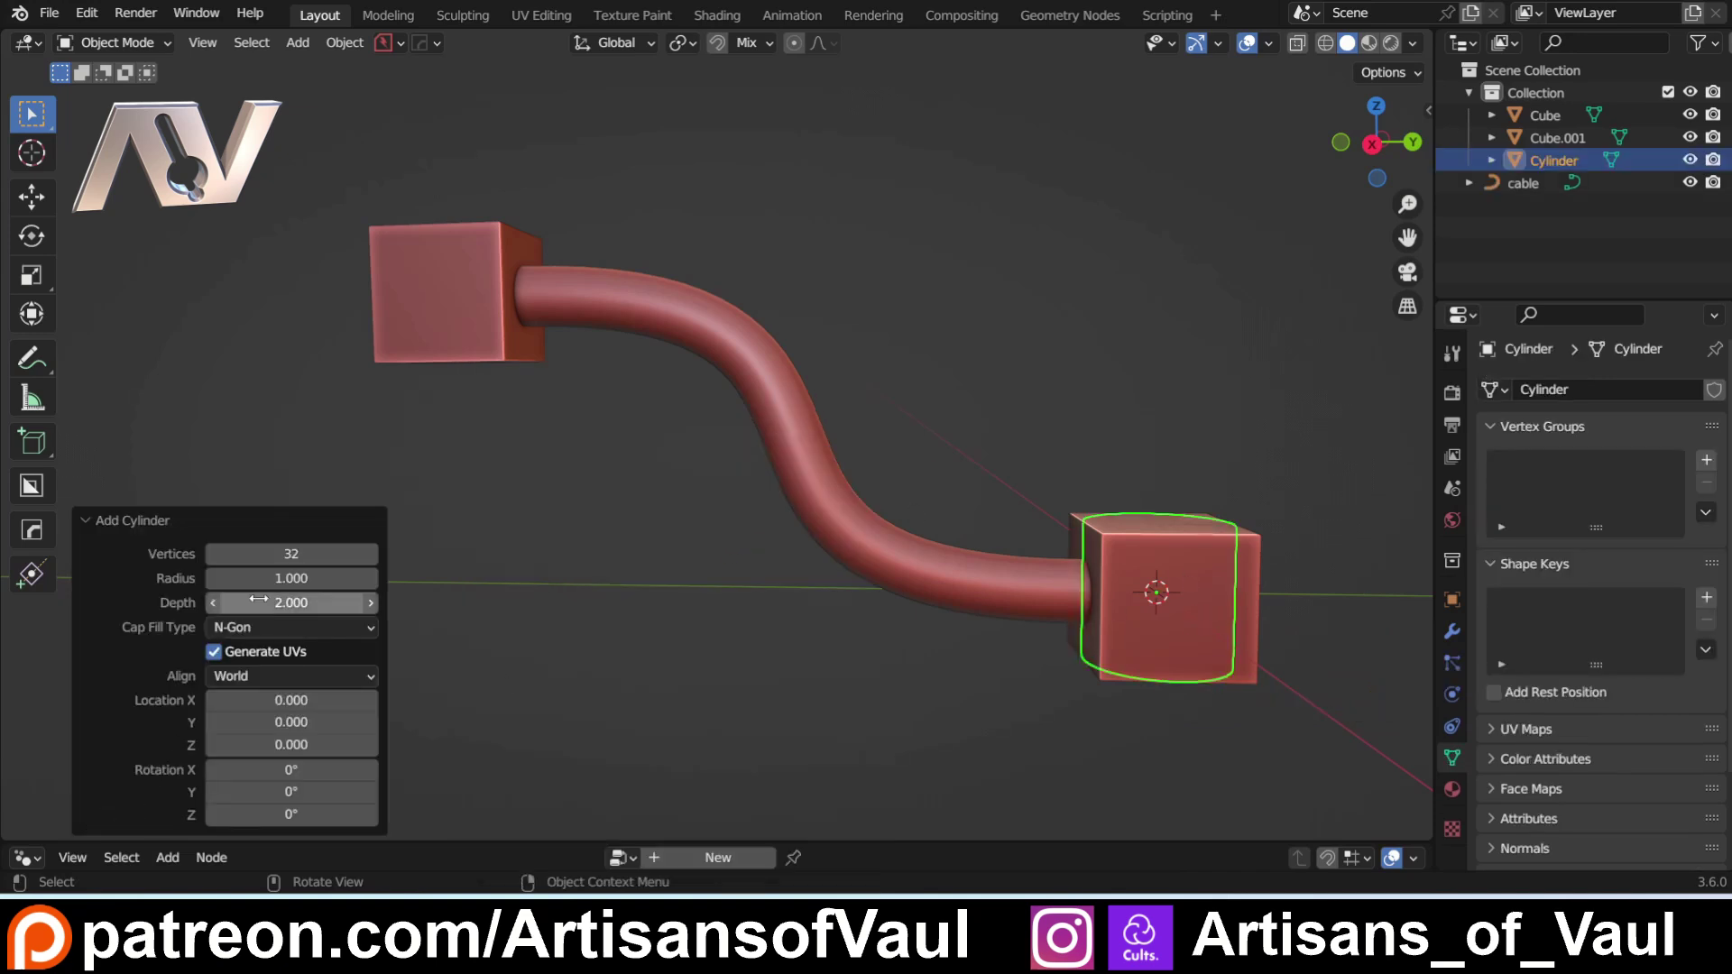
{"action": "left_click", "coordinate": [305, 561]}
{"action": "type", "text": "6514"}
{"action": "key", "text": "Return"}
{"action": "key", "text": "g"}
{"action": "left_click", "coordinate": [774, 411]}
Step: Flatten the cylinder into a disc by scaling it to about 0.19 along Z, and apply its scale
{"action": "scroll", "coordinate": [631, 475], "scroll_direction": "up", "scroll_amount": 4}
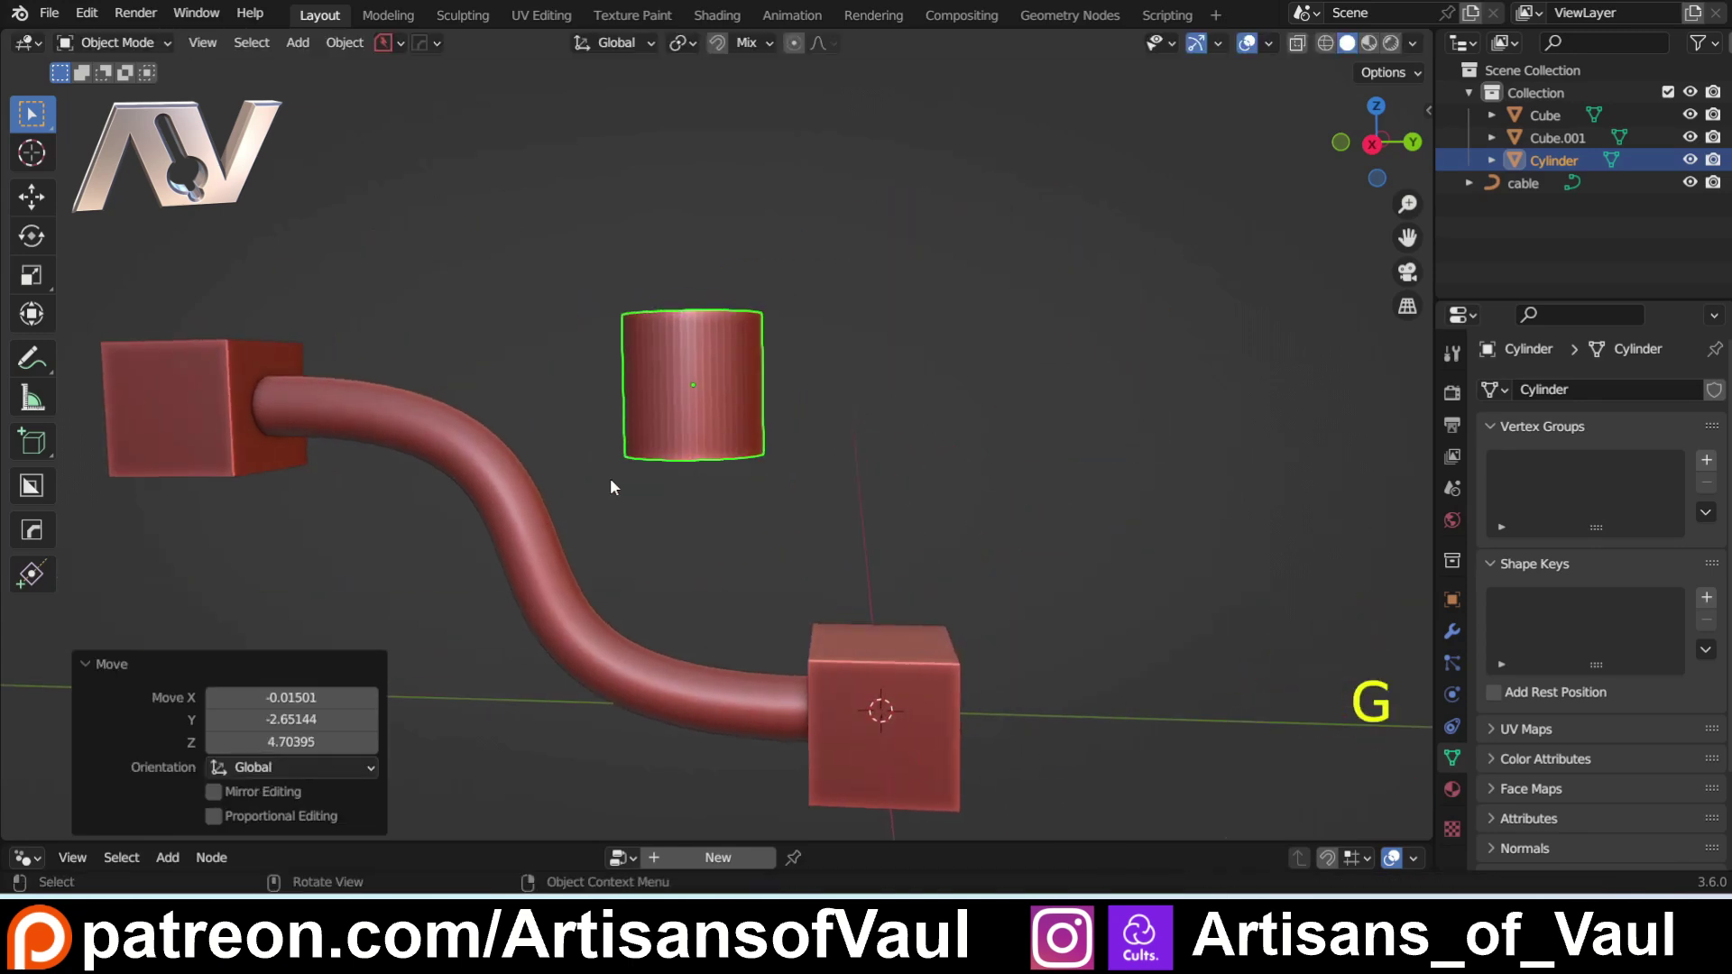
{"action": "key", "text": "s"}
{"action": "key", "text": "z"}
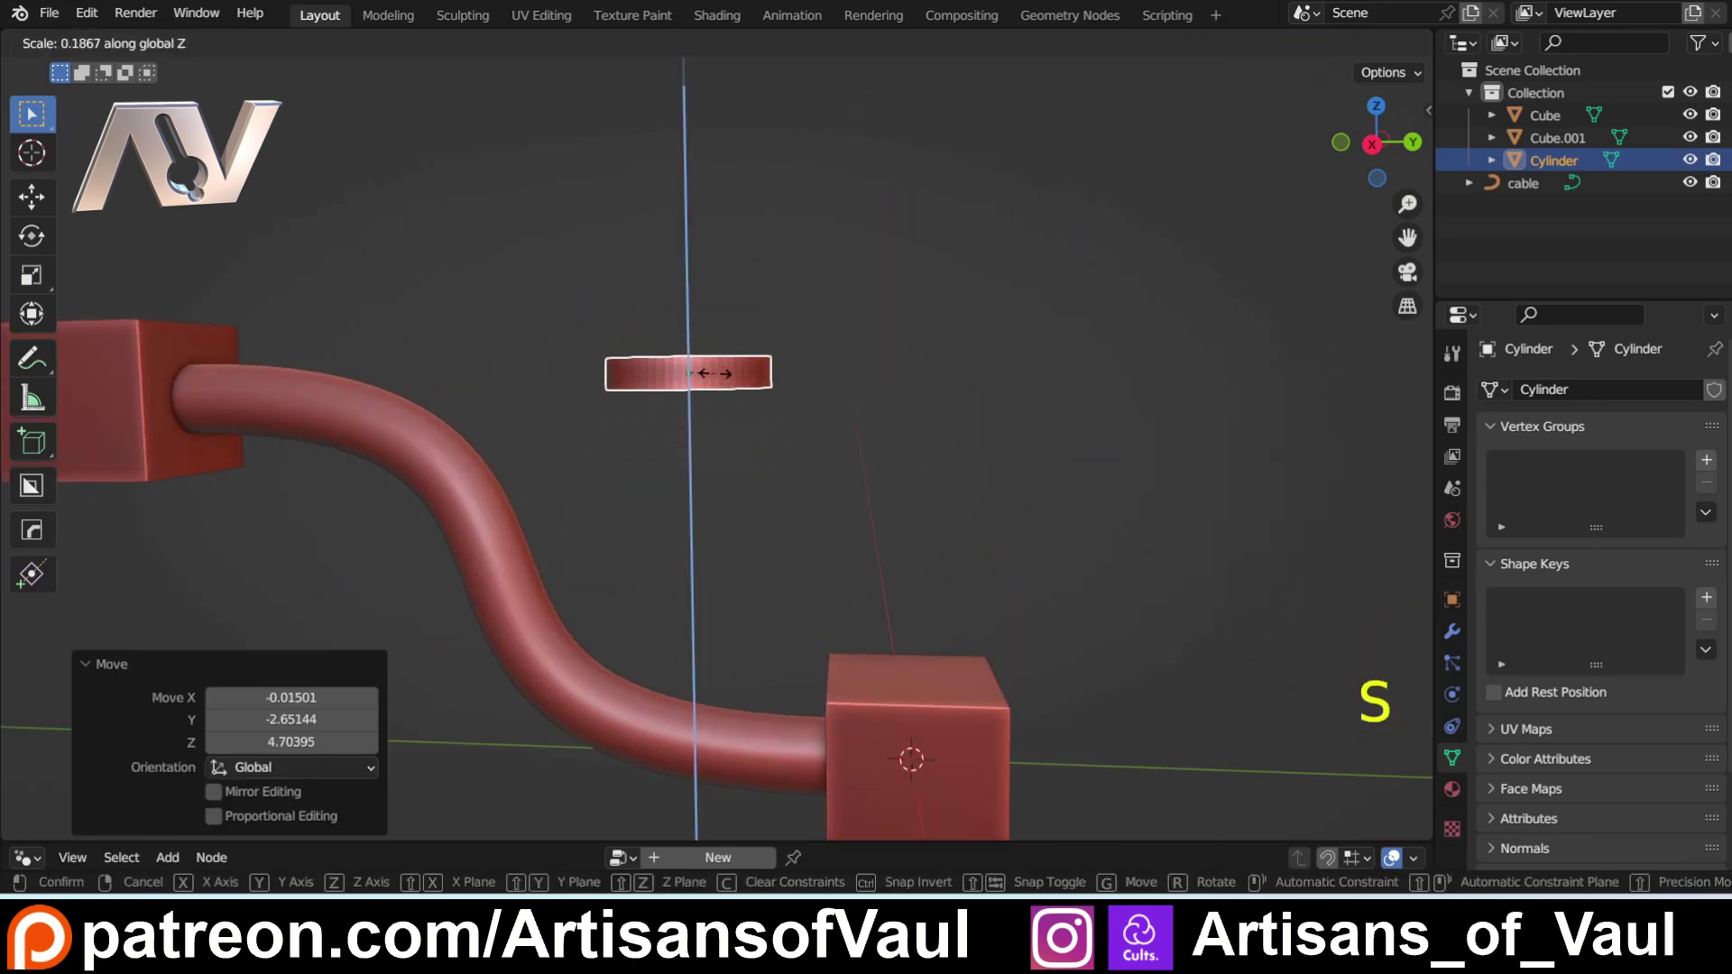
{"action": "left_click", "coordinate": [717, 371]}
{"action": "middle_click_drag", "start_coordinate": [717, 397], "coordinate": [817, 534]}
{"action": "scroll", "coordinate": [817, 534], "scroll_direction": "up", "scroll_amount": 3}
{"action": "key", "text": "ctrl+a"}
{"action": "left_click", "coordinate": [744, 586]}
Step: Bevel the disc's upper and lower edge loops about 0.176 wide with 8 segments to round its rim
{"action": "key", "text": "Tab"}
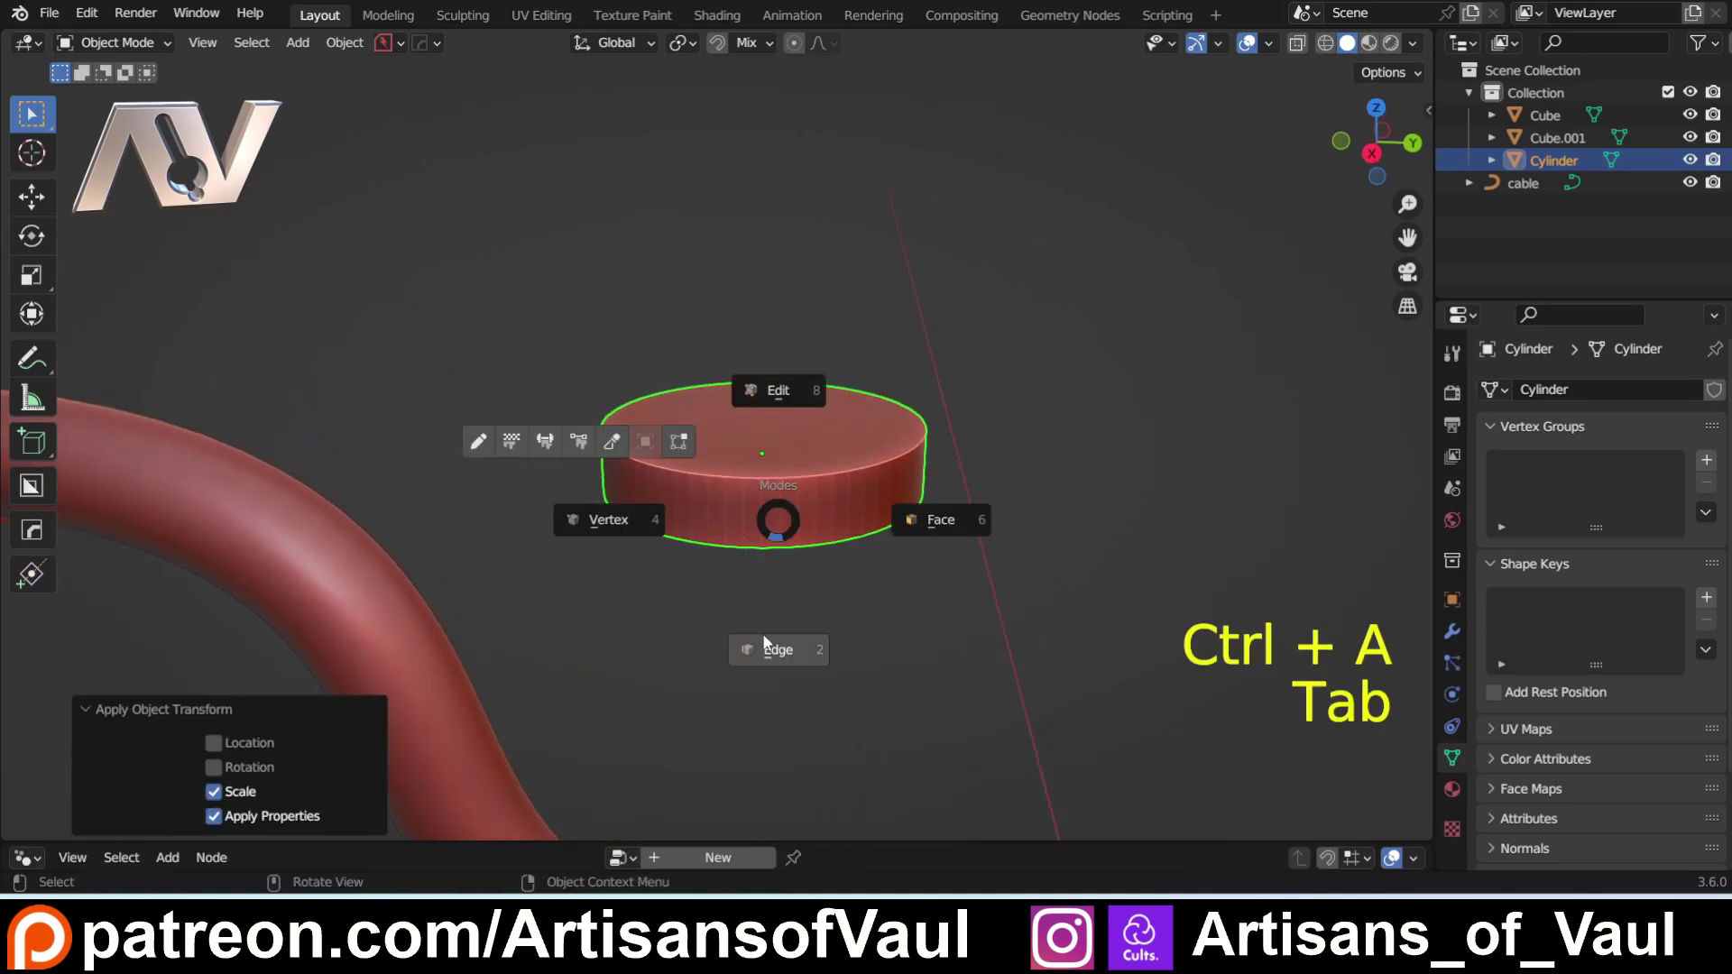
{"action": "scroll", "coordinate": [767, 622], "scroll_direction": "up", "scroll_amount": 2}
{"action": "left_click", "coordinate": [769, 602], "text": "alt+shift"}
{"action": "left_click", "coordinate": [865, 580], "text": "alt+shift"}
{"action": "key", "text": "ctrl+b"}
{"action": "scroll", "coordinate": [1037, 510], "scroll_direction": "up", "scroll_amount": 7}
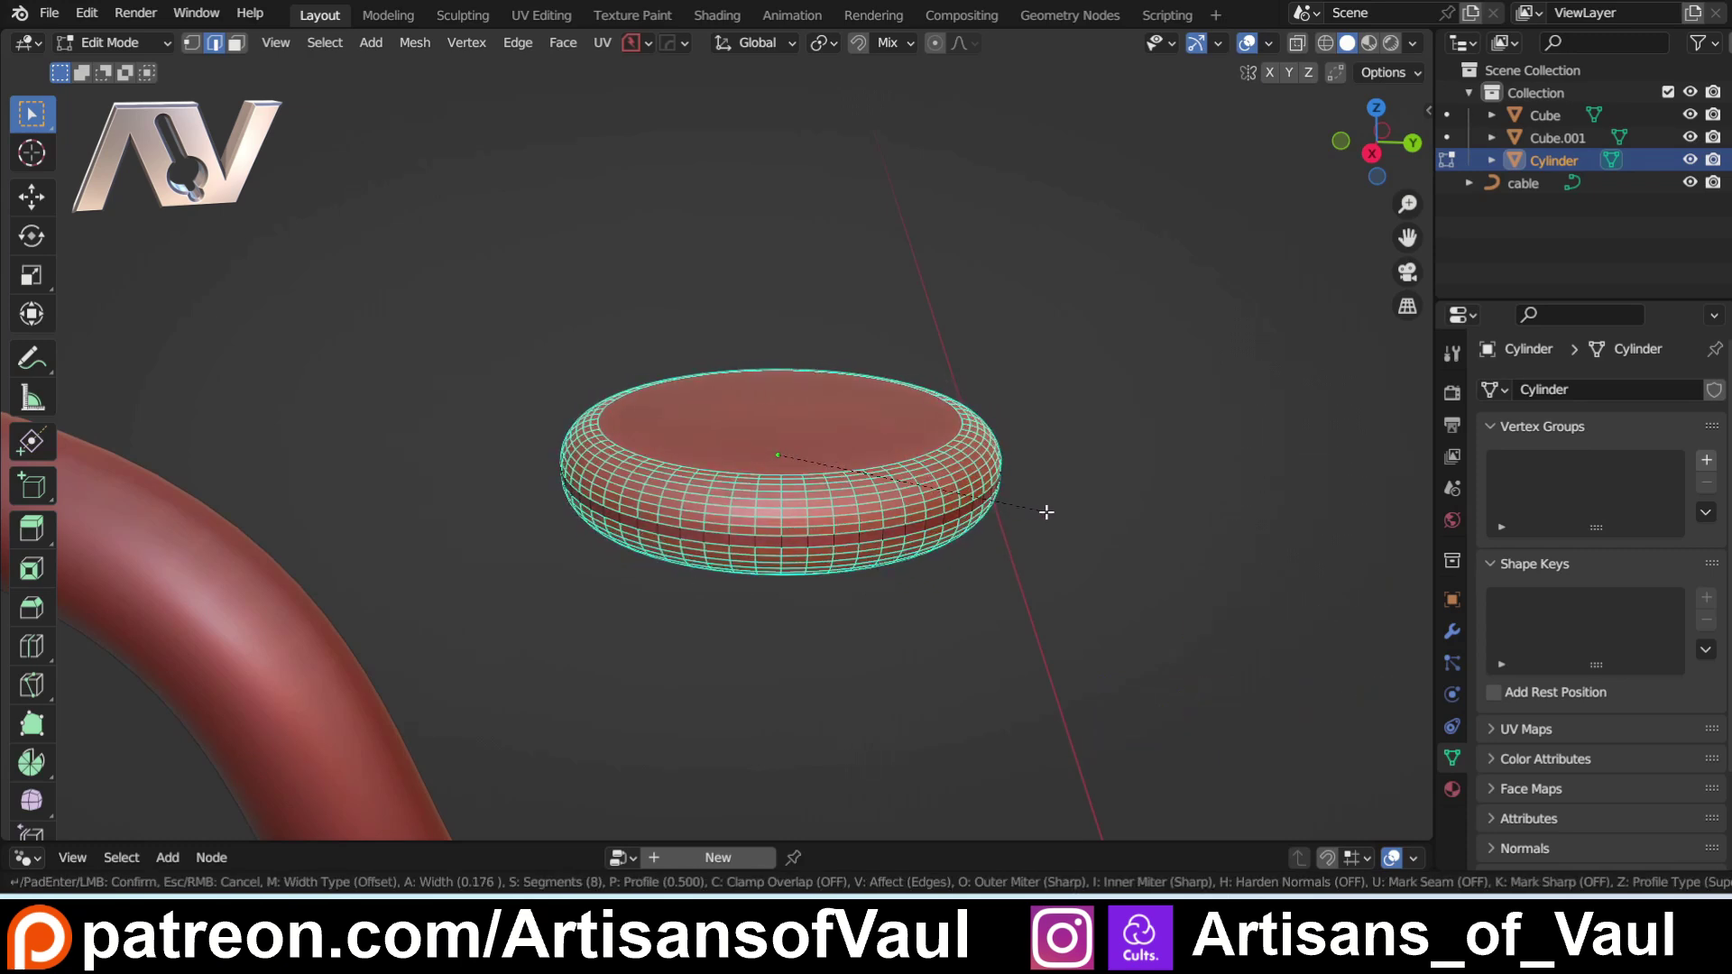
{"action": "left_click", "coordinate": [1044, 511]}
{"action": "key", "text": "Tab"}
{"action": "left_click", "coordinate": [1007, 290]}
Step: Attach the disc to the cable as a Cablerator segment, placed beside the upper cube with an offset of about 0.57
{"action": "scroll", "coordinate": [727, 491], "scroll_direction": "down", "scroll_amount": 5}
{"action": "middle_click_drag", "start_coordinate": [727, 491], "coordinate": [1040, 376], "text": "shift"}
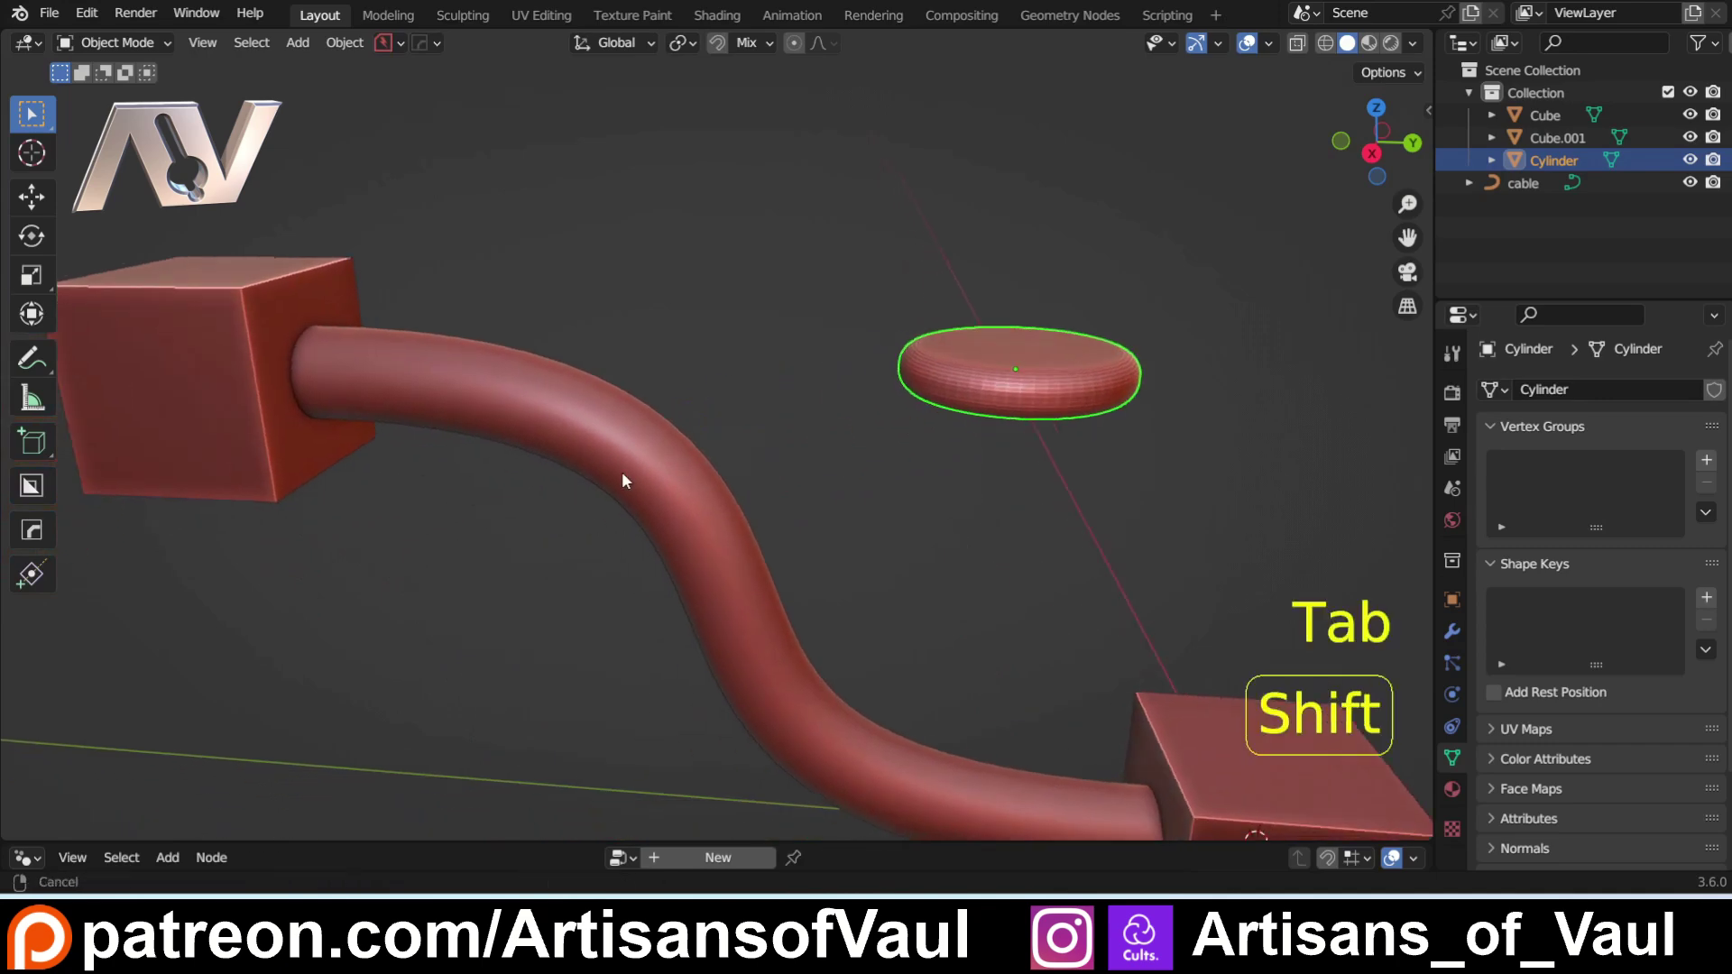
{"action": "left_click", "coordinate": [649, 463], "text": "shift"}
{"action": "middle_click_drag", "start_coordinate": [649, 464], "coordinate": [889, 410], "text": "shift"}
{"action": "key", "text": "shift+alt+c"}
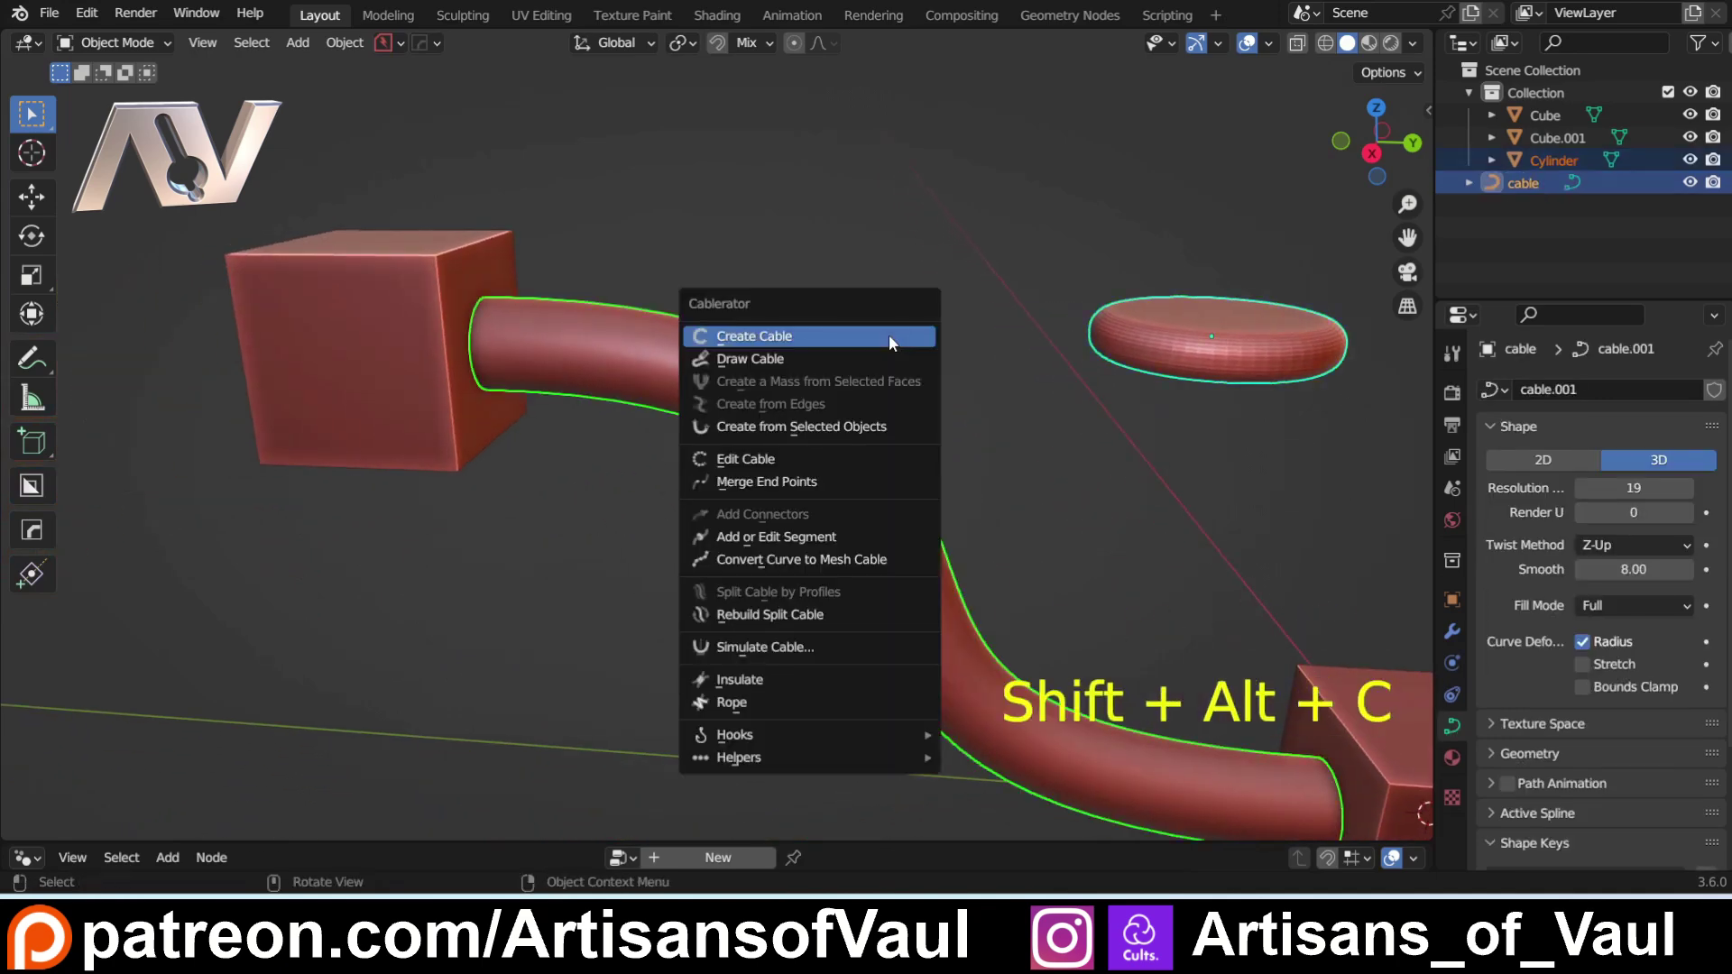
{"action": "left_click", "coordinate": [781, 536]}
{"action": "scroll", "coordinate": [577, 387], "scroll_direction": "up", "scroll_amount": 3}
{"action": "middle_click_drag", "start_coordinate": [653, 462], "coordinate": [685, 395]}
{"action": "middle_click_drag", "start_coordinate": [604, 466], "coordinate": [646, 441]}
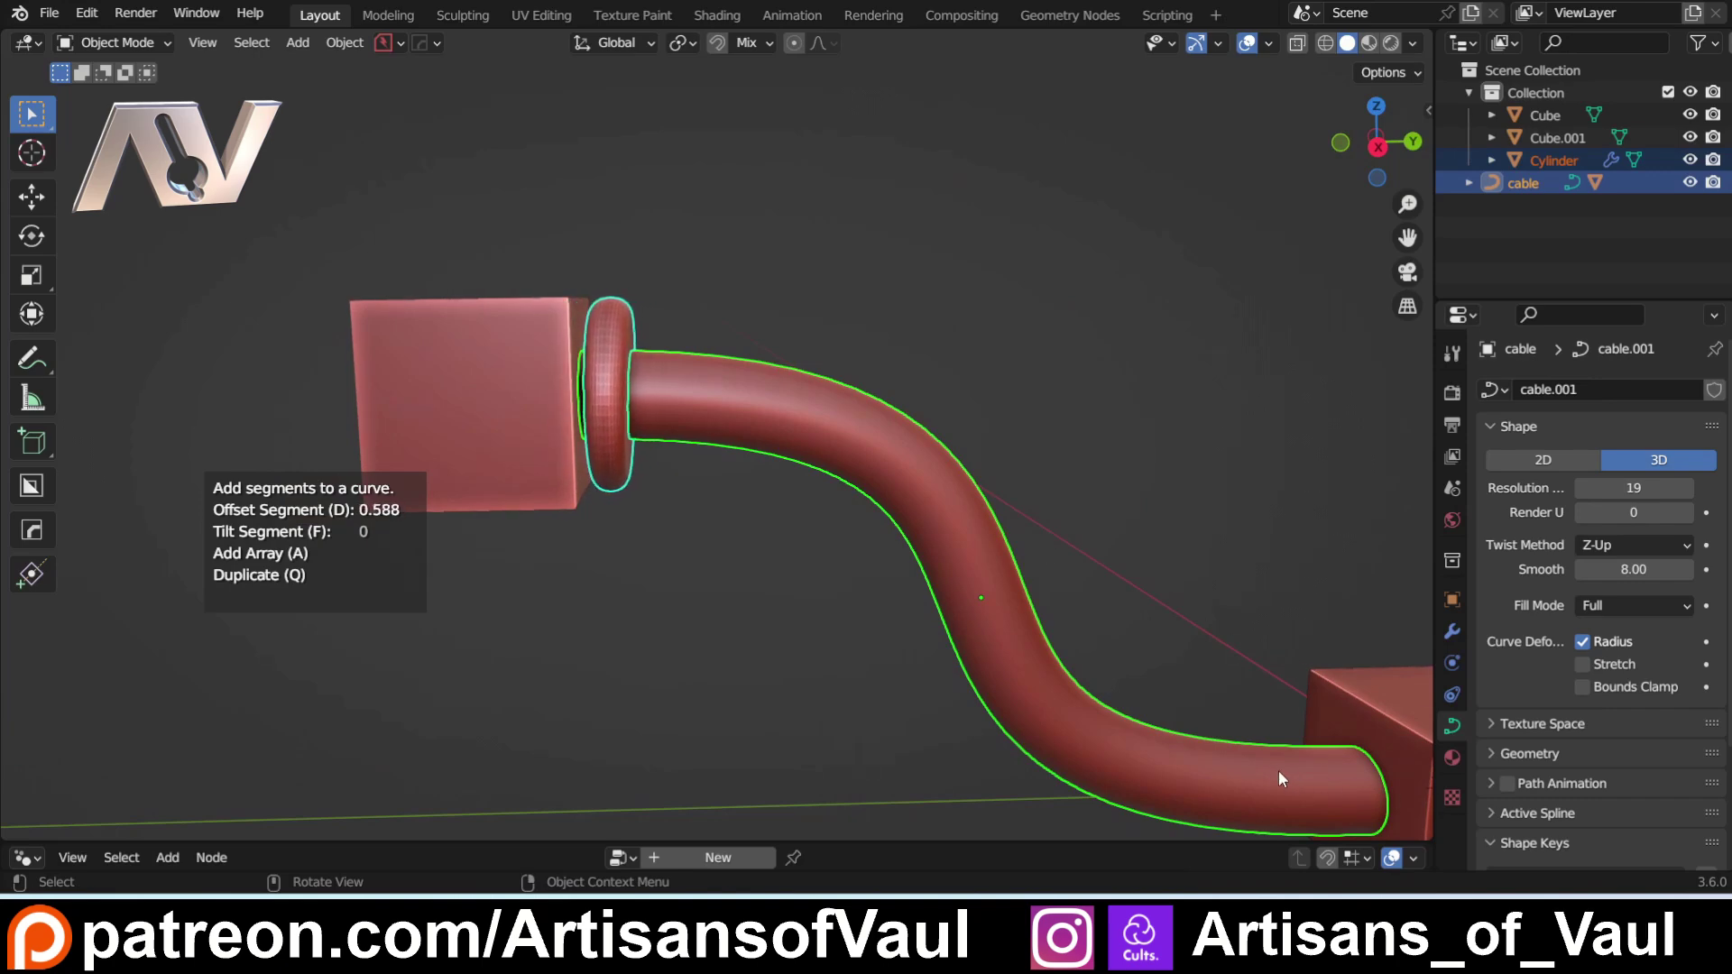
Step: Array the disc segment along the cable with 21 elements and an element offset of about 1.254
{"action": "key", "text": "a"}
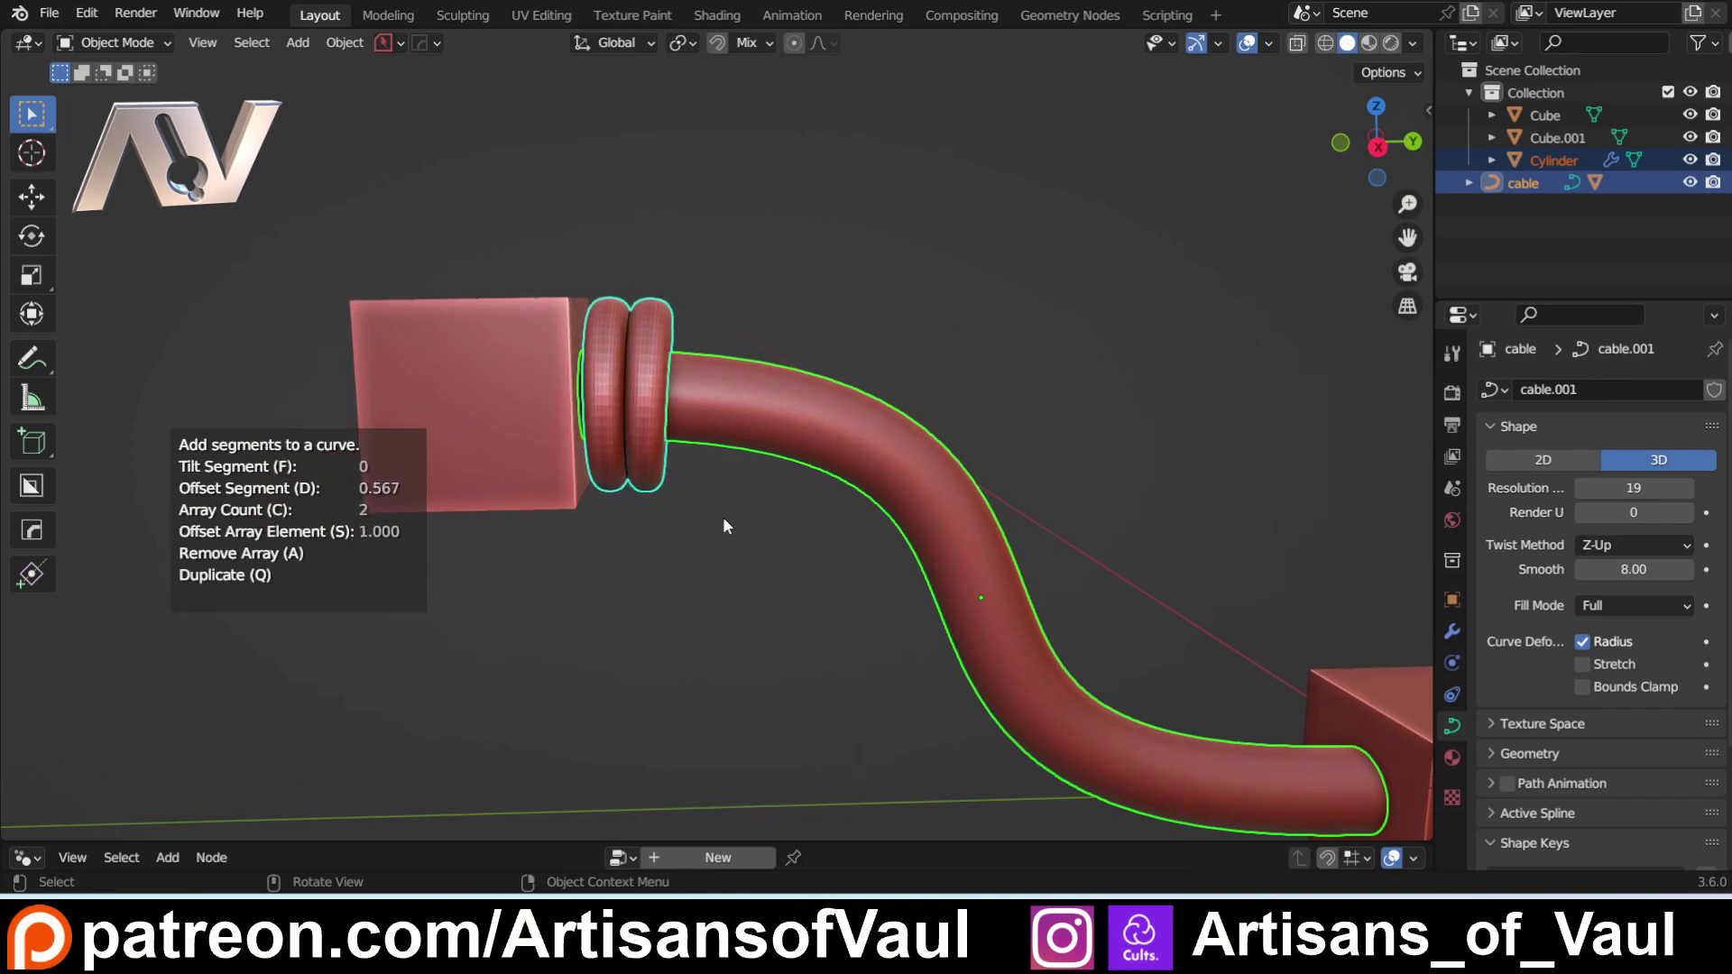
{"action": "key", "text": "s"}
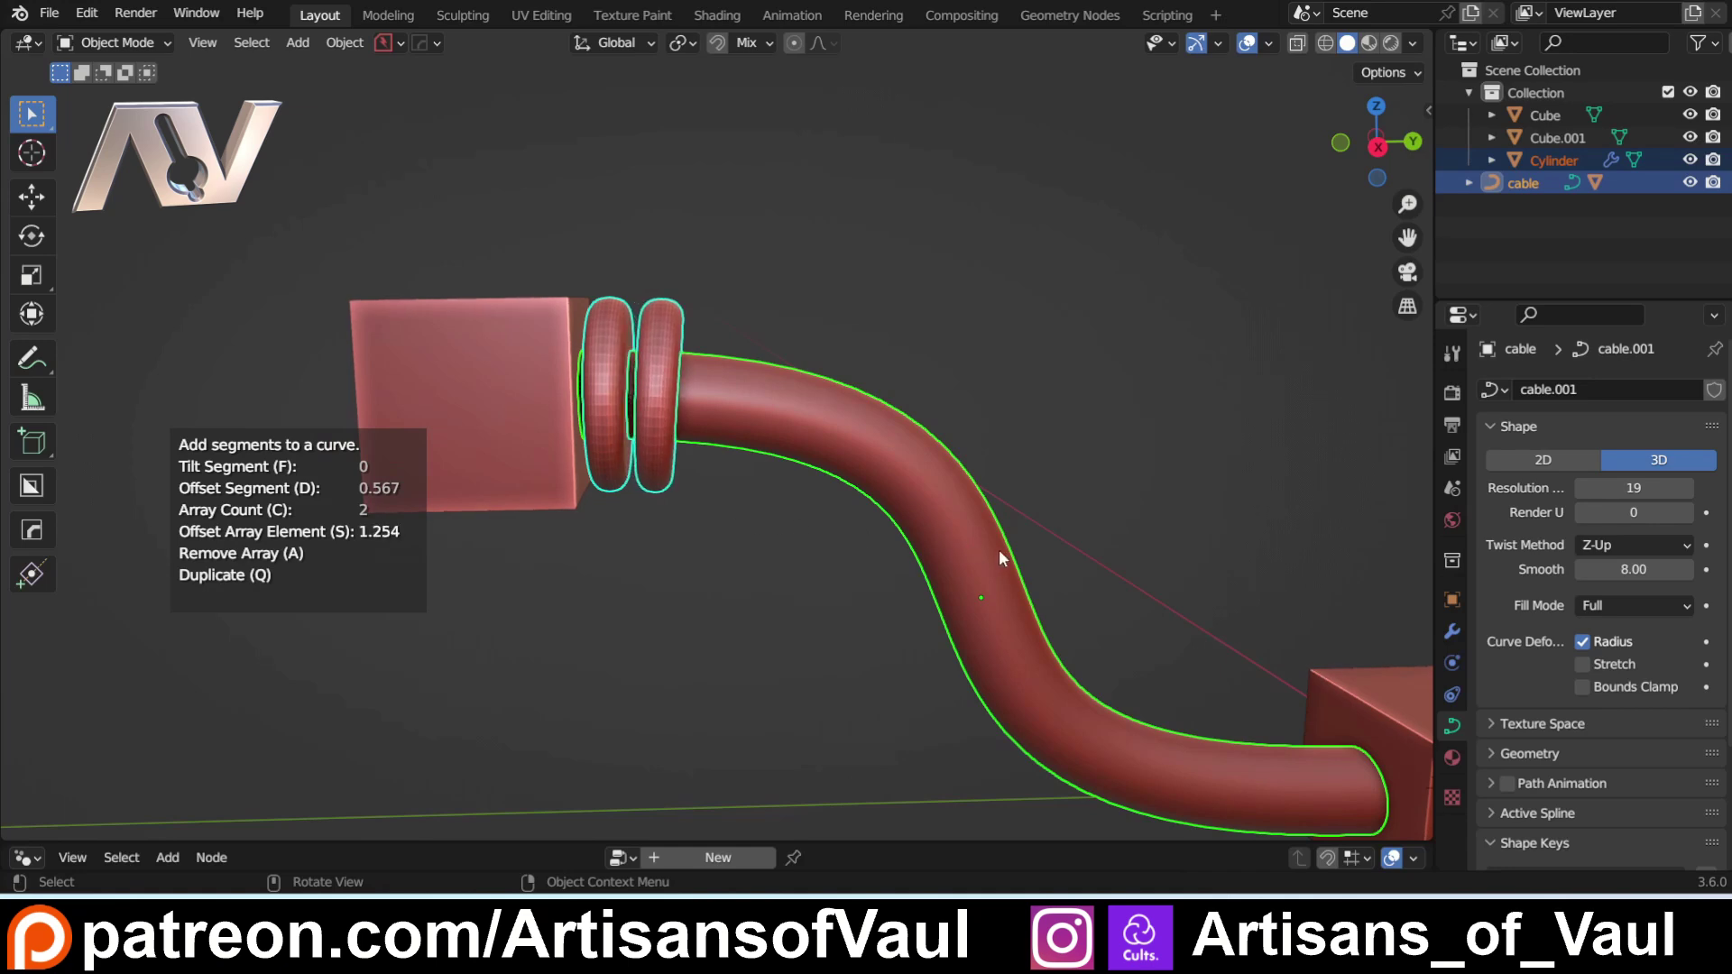
{"action": "key", "text": "c"}
{"action": "scroll", "coordinate": [844, 538], "scroll_direction": "up", "scroll_amount": 19}
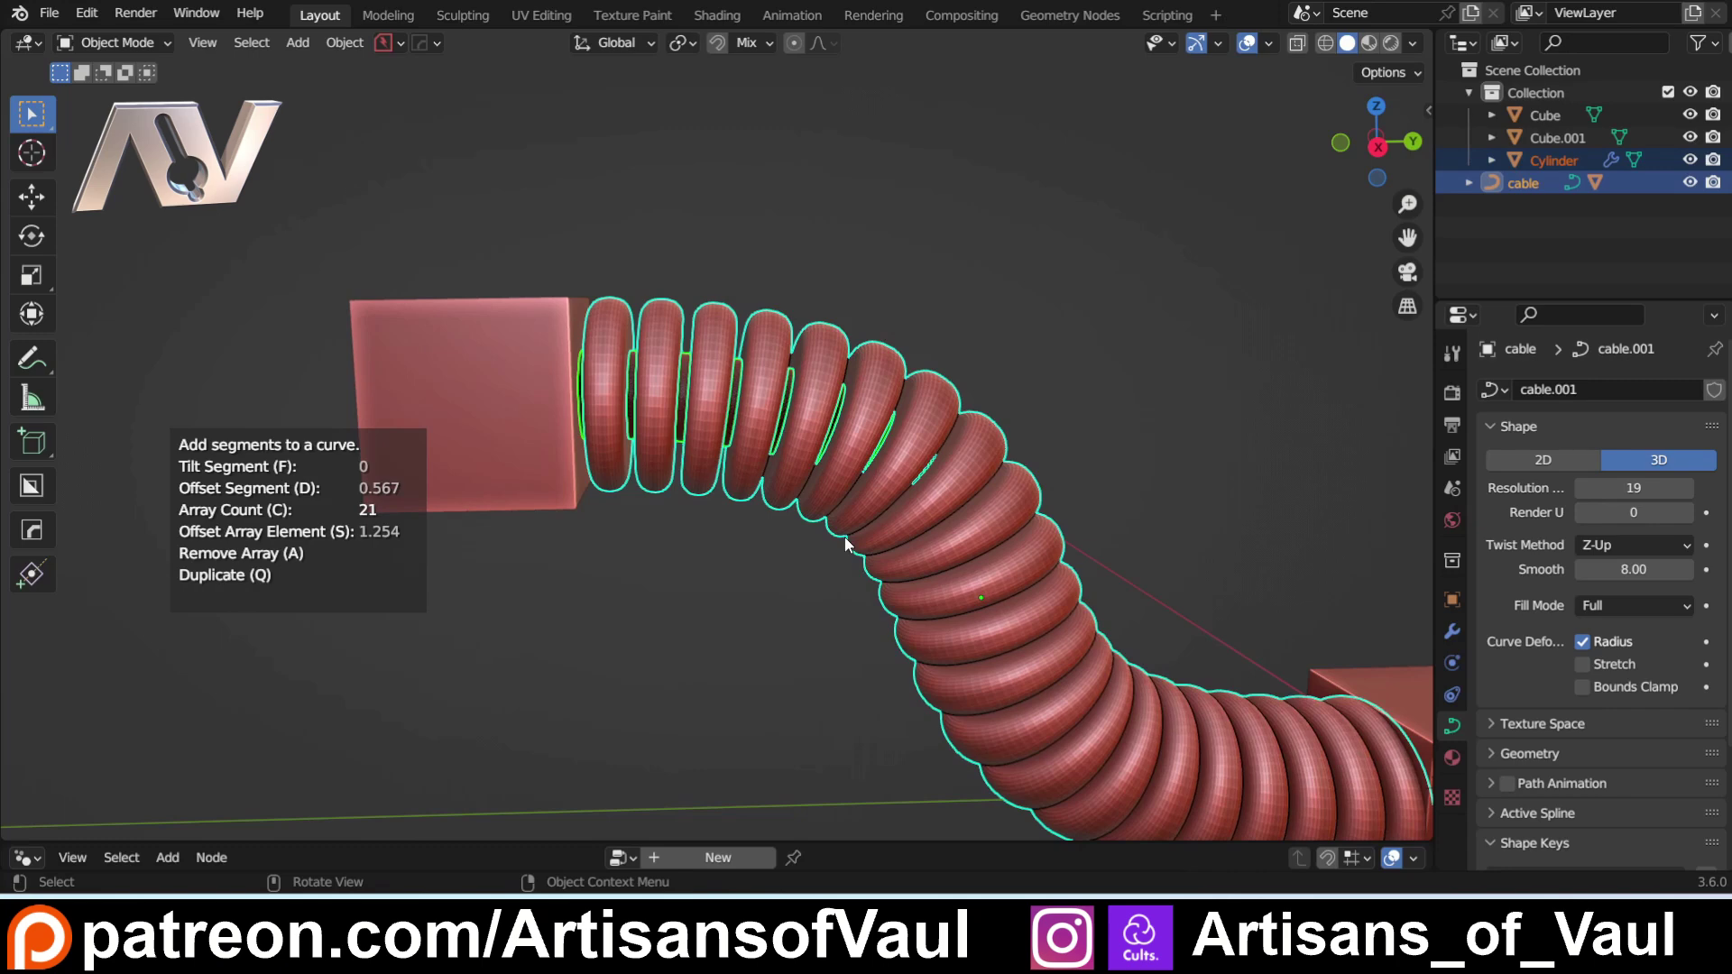
{"action": "left_click", "coordinate": [844, 537]}
{"action": "scroll", "coordinate": [845, 538], "scroll_direction": "down", "scroll_amount": 2}
{"action": "left_click", "coordinate": [868, 624]}
{"action": "middle_click_drag", "start_coordinate": [824, 647], "coordinate": [595, 619]}
{"action": "scroll", "coordinate": [559, 517], "scroll_direction": "up", "scroll_amount": 2}
{"action": "middle_click_drag", "start_coordinate": [596, 618], "coordinate": [669, 620]}
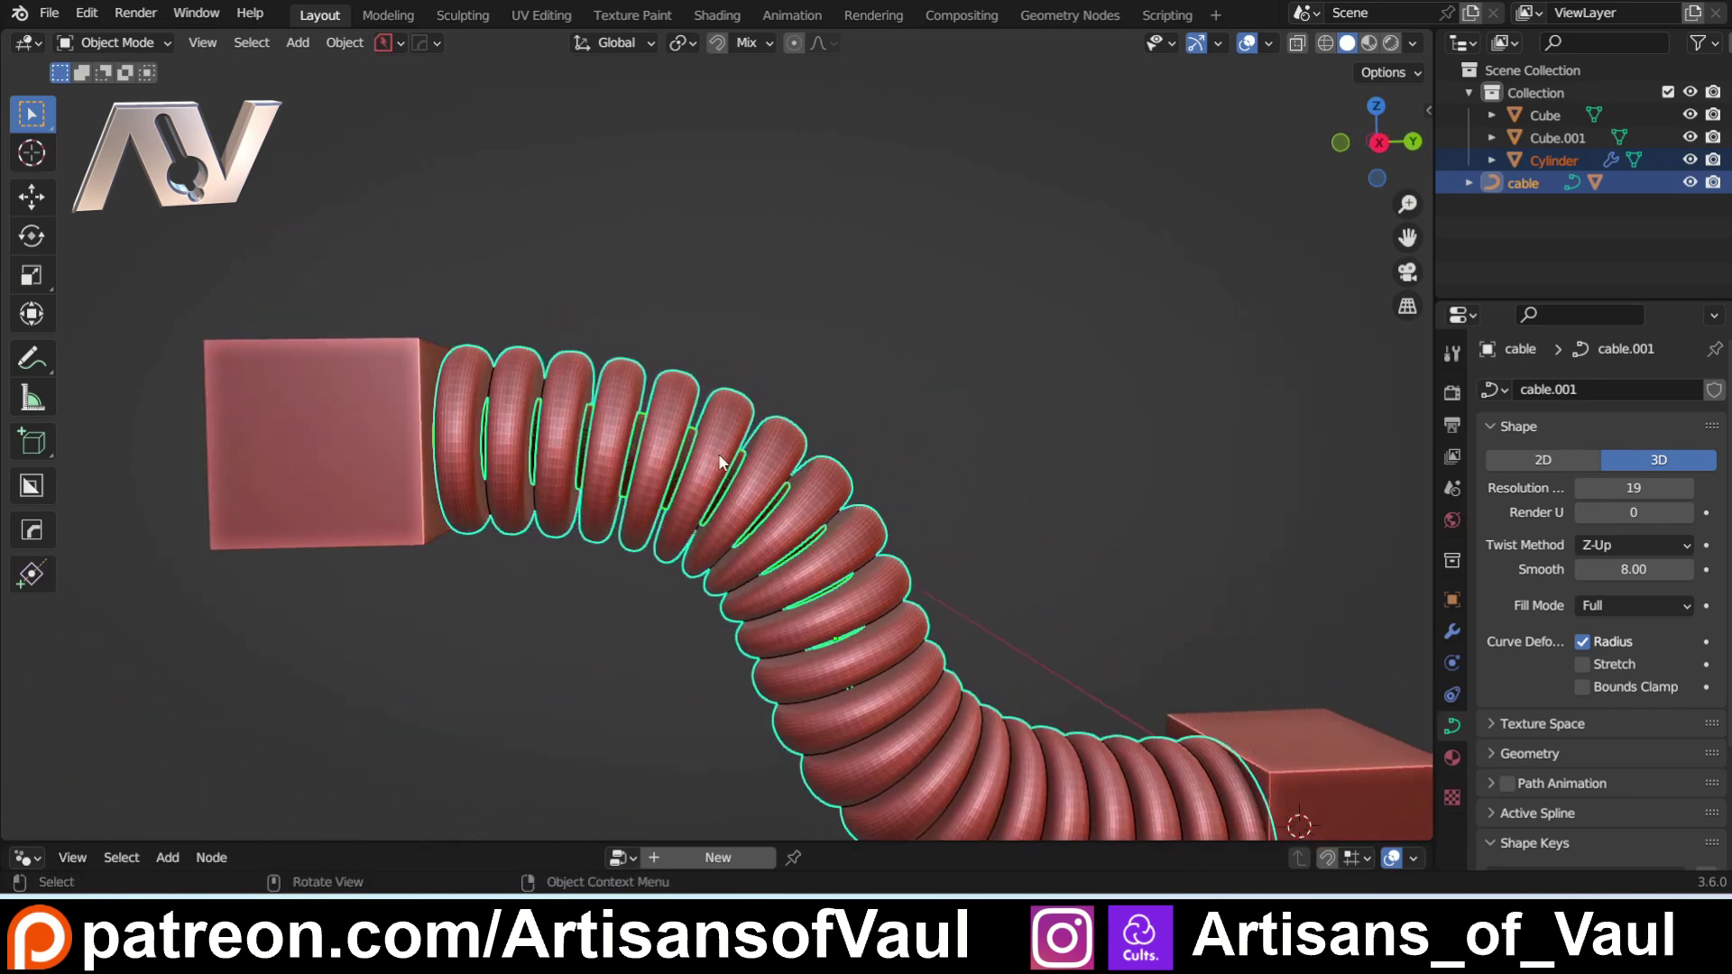
{"action": "scroll", "coordinate": [687, 465], "scroll_direction": "up", "scroll_amount": 2}
{"action": "key", "text": "q"}
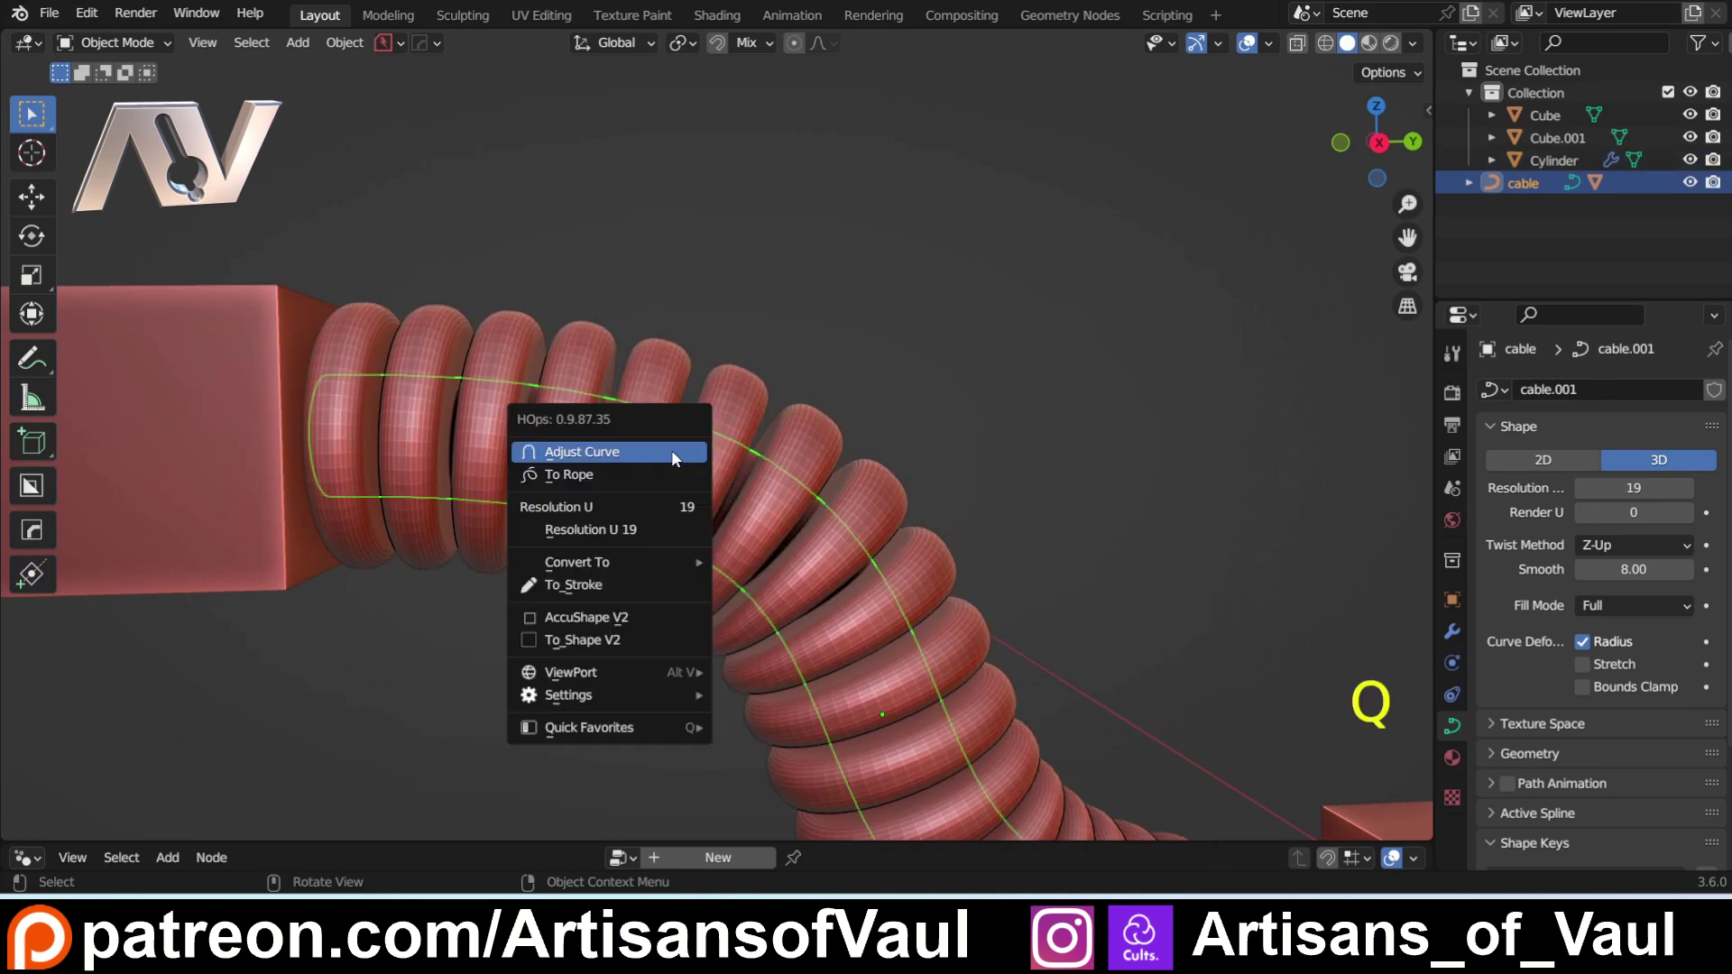
{"action": "left_click", "coordinate": [673, 458]}
{"action": "left_click", "coordinate": [620, 448]}
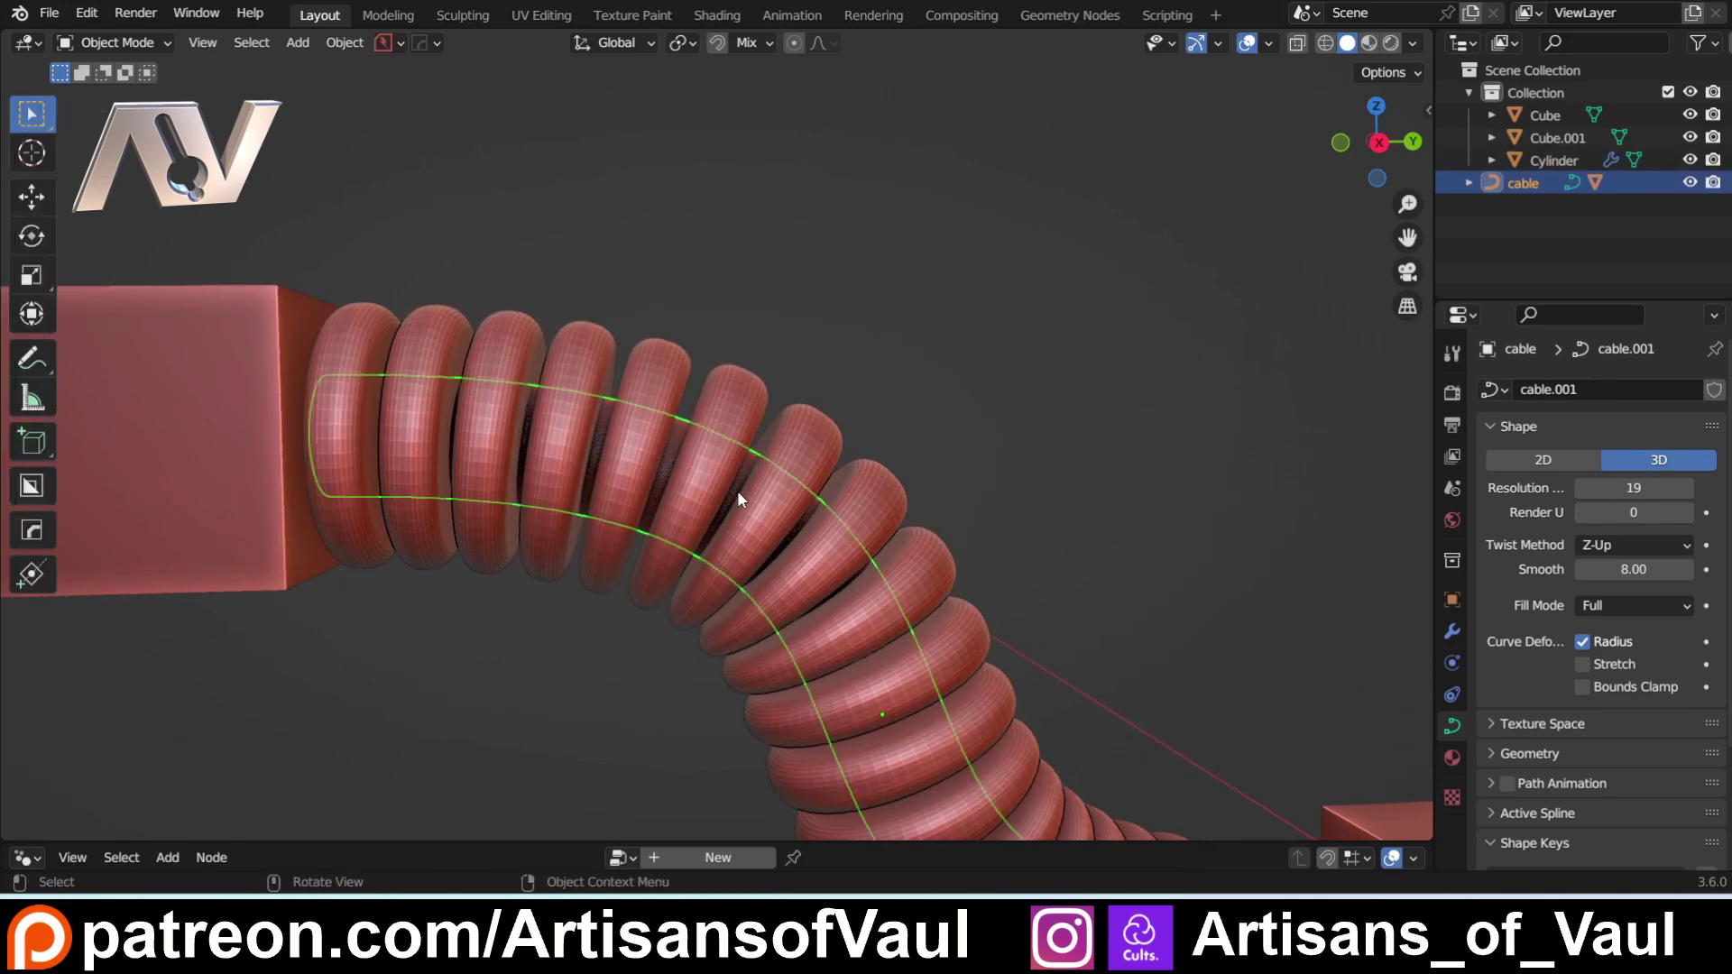
Step: Widen the cable running inside the arrayed discs to about 0.646 with Cablerator's Edit Cable
{"action": "key", "text": "shift+alt+c"}
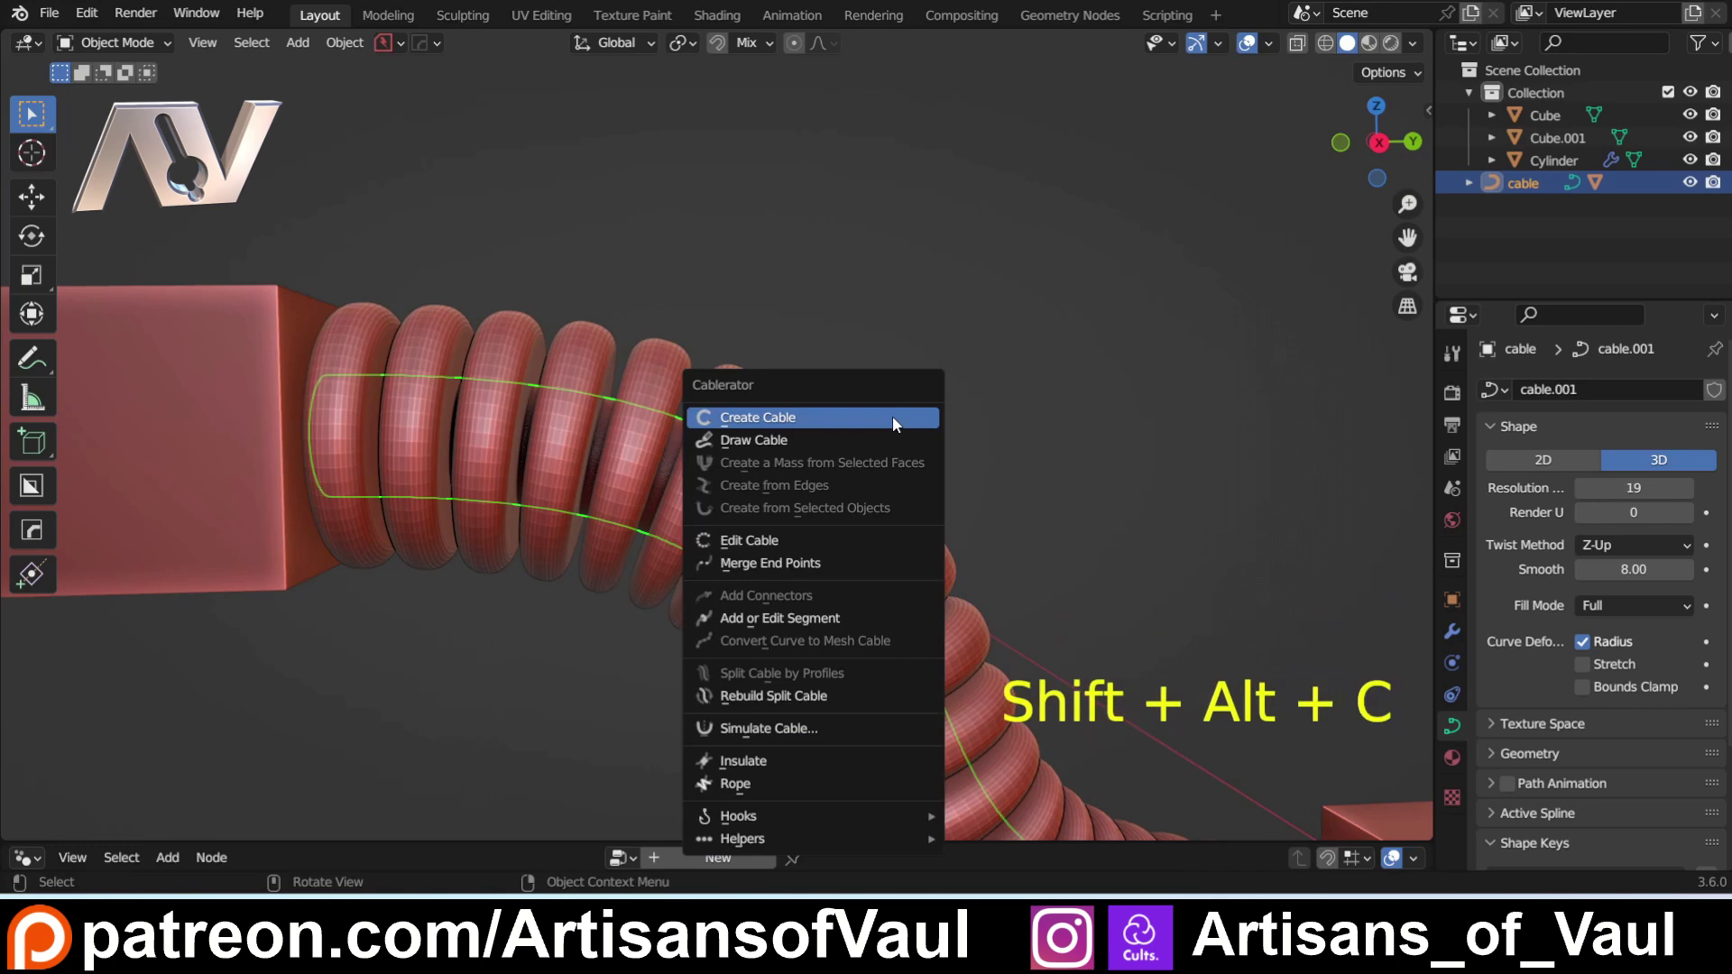
{"action": "left_click", "coordinate": [794, 542]}
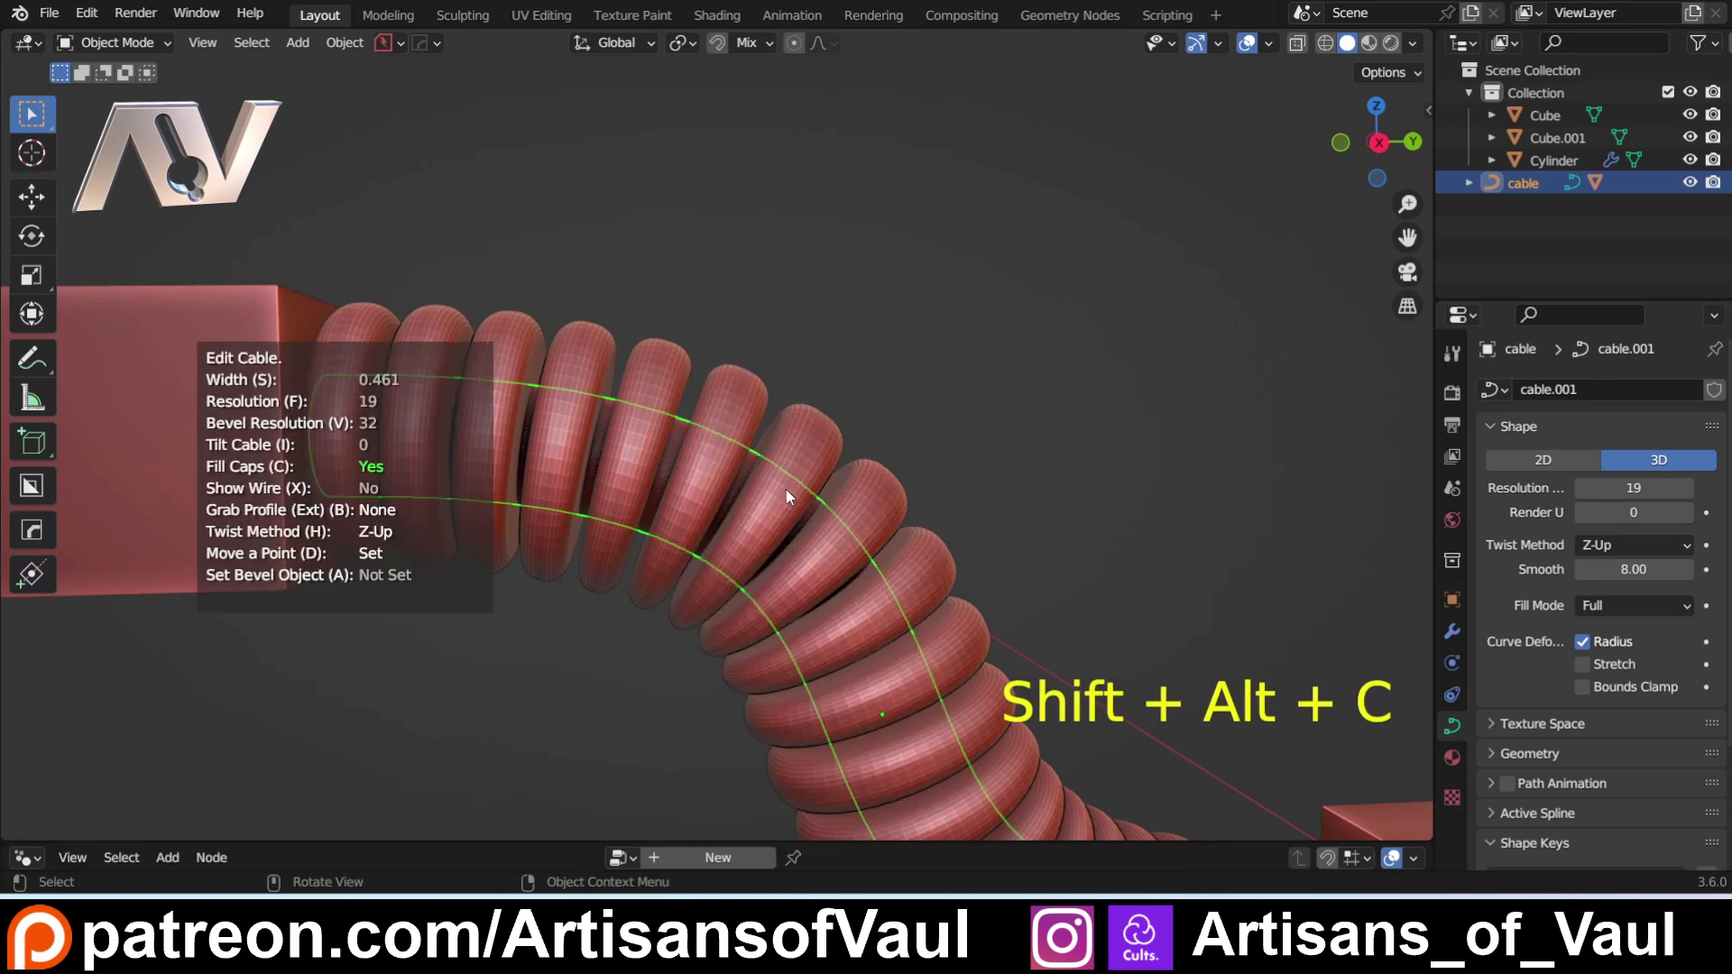
{"action": "key", "text": "s"}
{"action": "left_click", "coordinate": [830, 478]}
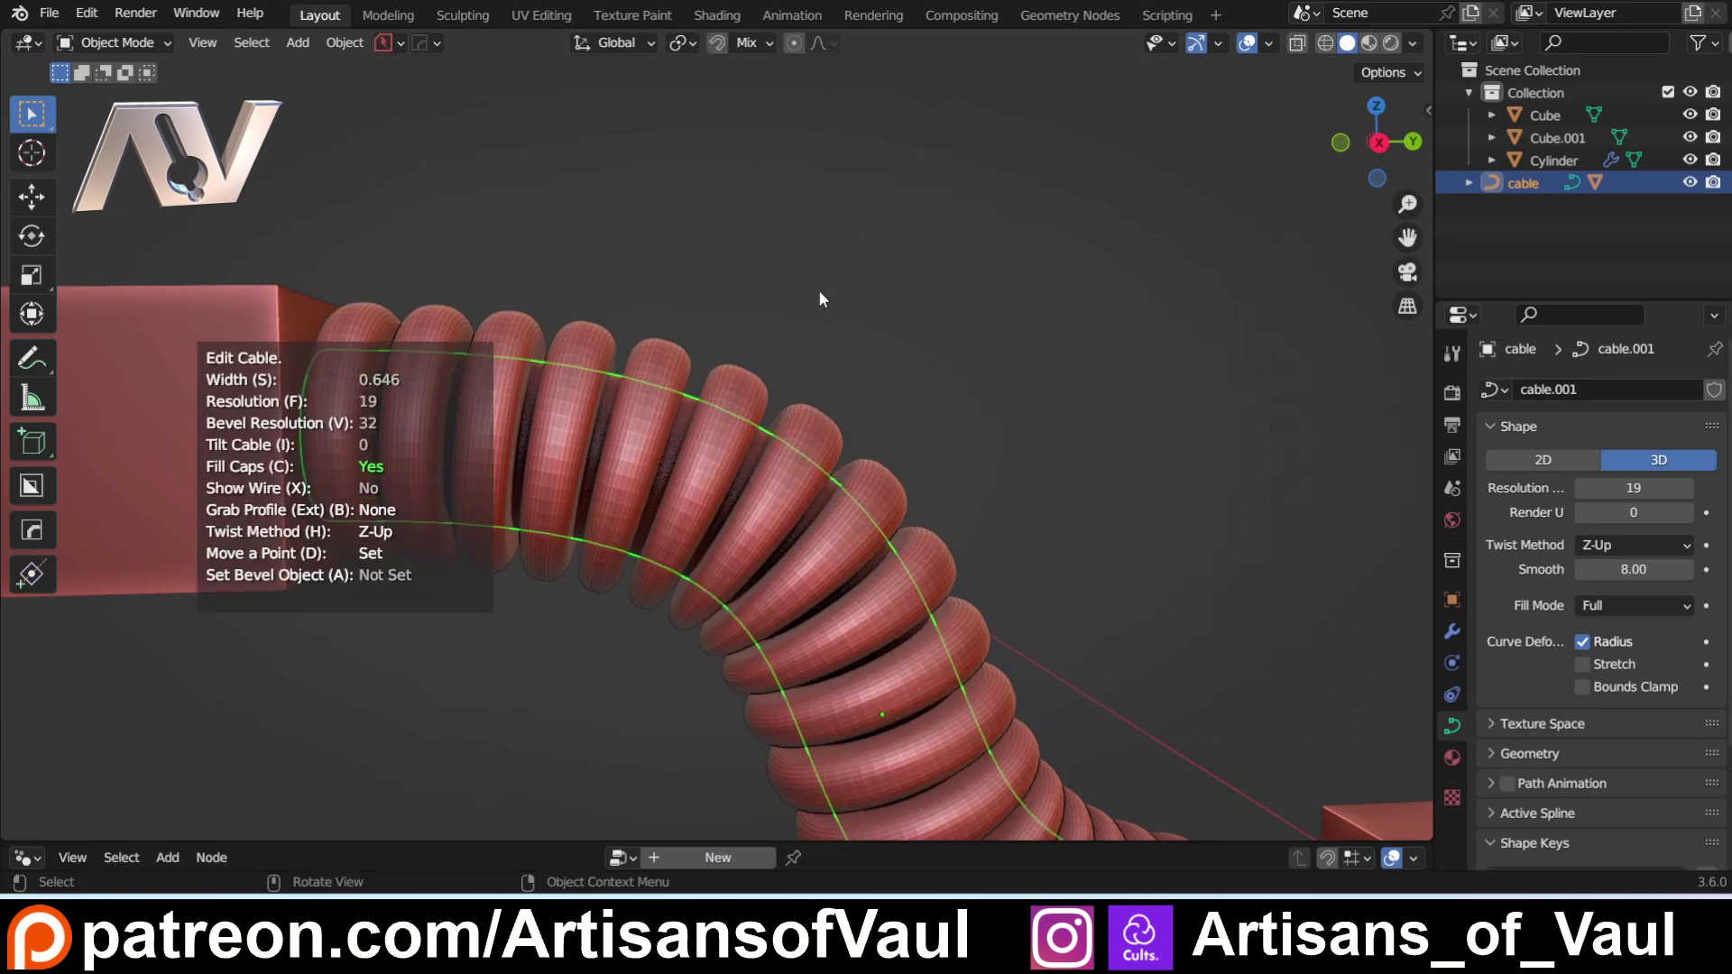
{"action": "scroll", "coordinate": [857, 388], "scroll_direction": "down", "scroll_amount": 4}
{"action": "left_click", "coordinate": [970, 523]}
Step: Select the cable beneath the discs again and readjust its width with Edit Cable
{"action": "mouse_move", "coordinate": [969, 524]}
{"action": "middle_mouse_down"}
{"action": "mouse_move", "coordinate": [981, 534]}
{"action": "mouse_move", "coordinate": [999, 511]}
{"action": "middle_mouse_up"}
{"action": "scroll", "coordinate": [911, 510], "scroll_direction": "up", "scroll_amount": 2}
{"action": "mouse_move", "coordinate": [889, 510]}
{"action": "middle_mouse_down"}
{"action": "mouse_move", "coordinate": [869, 511]}
{"action": "mouse_move", "coordinate": [857, 469]}
{"action": "mouse_move", "coordinate": [868, 490]}
{"action": "middle_mouse_up"}
{"action": "left_click", "coordinate": [857, 465]}
{"action": "left_click", "coordinate": [889, 448]}
{"action": "scroll", "coordinate": [869, 469], "scroll_direction": "up", "scroll_amount": 4}
{"action": "left_click", "coordinate": [862, 430]}
{"action": "scroll", "coordinate": [862, 430], "scroll_direction": "down", "scroll_amount": 4}
{"action": "key", "text": "shift+alt+c"}
{"action": "left_click", "coordinate": [848, 438]}
{"action": "key", "text": "s"}
{"action": "left_click", "coordinate": [864, 433]}
{"action": "scroll", "coordinate": [902, 397], "scroll_direction": "down", "scroll_amount": 4}
{"action": "left_click", "coordinate": [912, 383]}
Step: Examine how the discs fit around the cable near the upper cube and along the first bend
{"action": "middle_click_drag", "start_coordinate": [857, 496], "coordinate": [686, 469]}
{"action": "scroll", "coordinate": [771, 473], "scroll_direction": "up", "scroll_amount": 2}
{"action": "middle_click_drag", "start_coordinate": [685, 469], "coordinate": [721, 496], "text": "shift"}
{"action": "scroll", "coordinate": [631, 599], "scroll_direction": "up", "scroll_amount": 4}
{"action": "scroll", "coordinate": [859, 522], "scroll_direction": "down", "scroll_amount": 3}
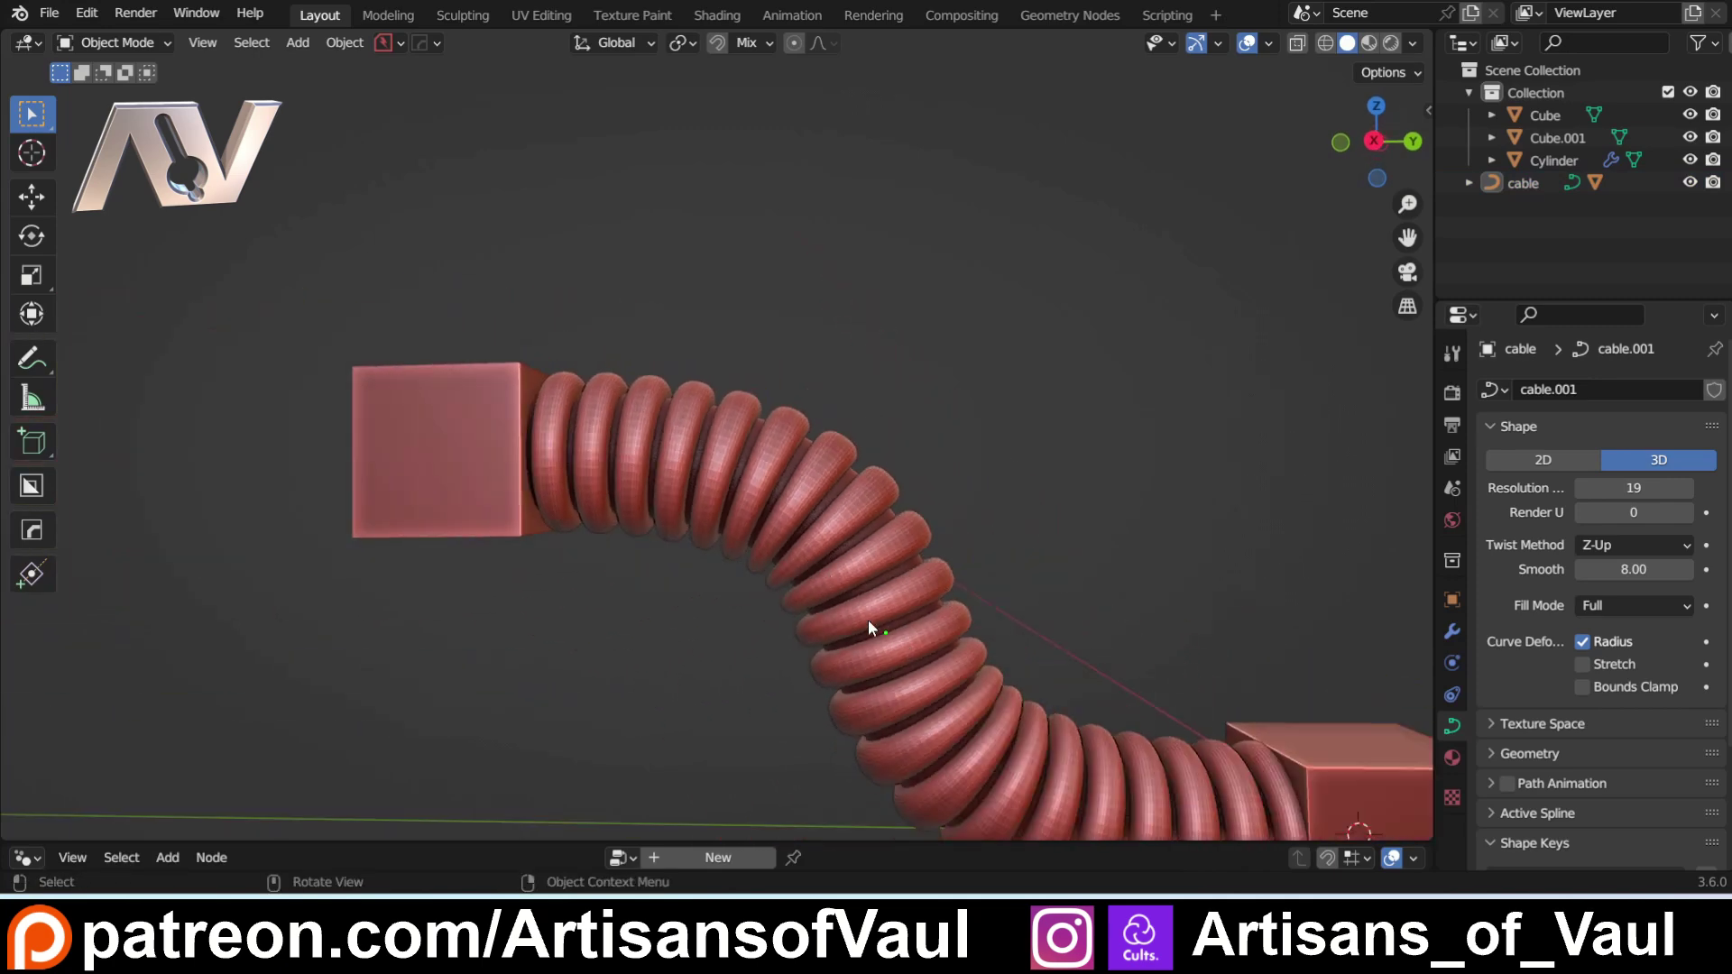
{"action": "middle_click_drag", "start_coordinate": [821, 547], "coordinate": [689, 411], "text": "shift"}
{"action": "scroll", "coordinate": [712, 479], "scroll_direction": "up", "scroll_amount": 4}
{"action": "middle_click_drag", "start_coordinate": [684, 541], "coordinate": [900, 381]}
Step: Mark the outer and inner sides of the cable's upper bend with annotation strokes, undo them, and return to the selection tool
{"action": "left_click", "coordinate": [762, 597]}
{"action": "left_click", "coordinate": [32, 359]}
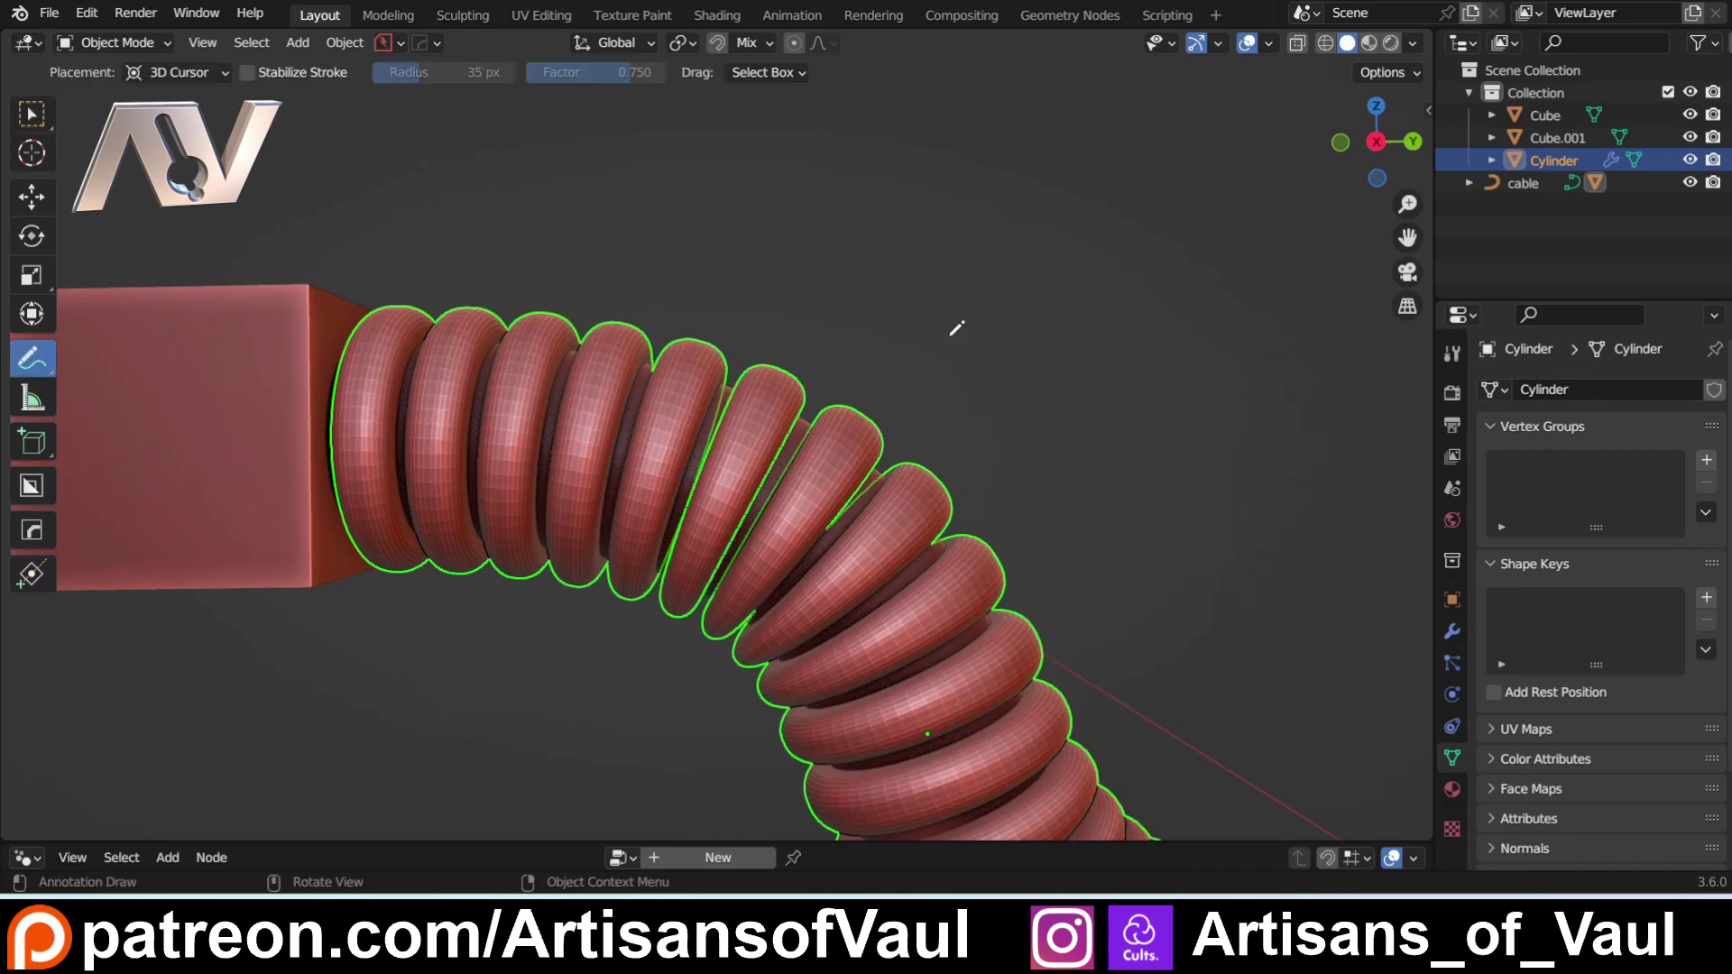
{"action": "left_click_drag", "start_coordinate": [932, 307], "coordinate": [885, 386]}
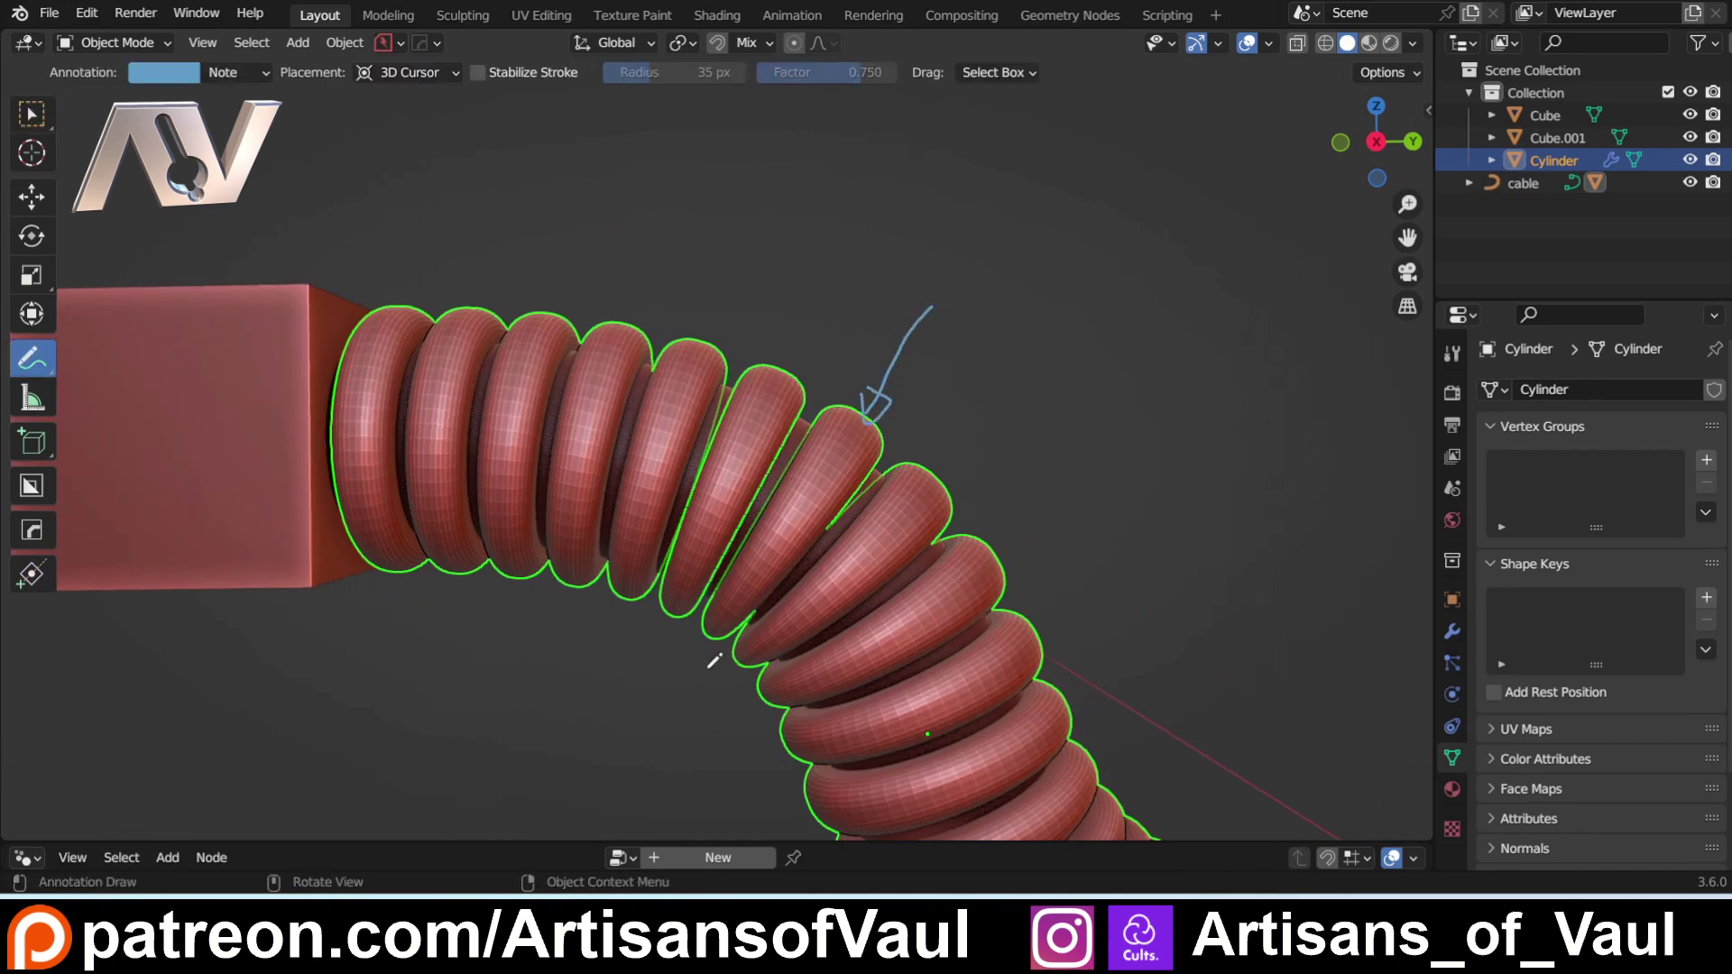
{"action": "mouse_move", "coordinate": [708, 634]}
{"action": "left_mouse_down"}
{"action": "mouse_move", "coordinate": [646, 686]}
{"action": "mouse_move", "coordinate": [702, 665]}
{"action": "left_mouse_up"}
{"action": "key", "text": "ctrl+z"}
{"action": "key", "text": "ctrl+z"}
{"action": "key", "text": "ctrl+z"}
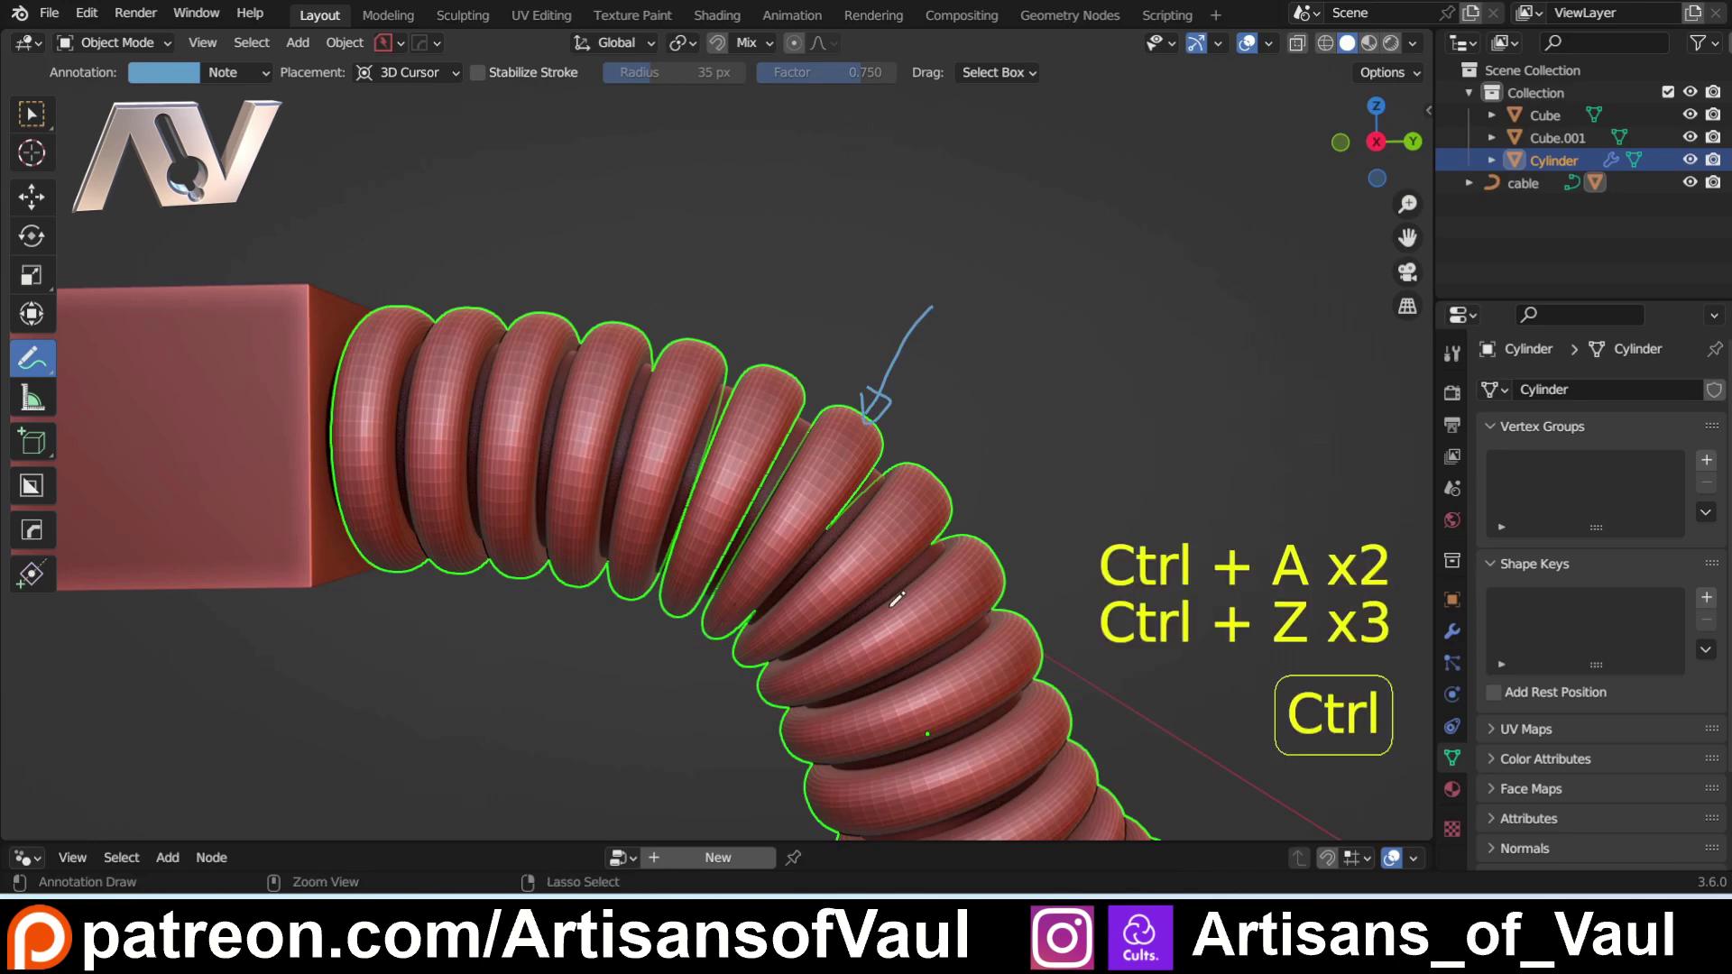
{"action": "key", "text": "ctrl+z"}
{"action": "key", "text": "ctrl+z"}
{"action": "scroll", "coordinate": [896, 598], "scroll_direction": "down", "scroll_amount": 3}
{"action": "mouse_move", "coordinate": [850, 624]}
{"action": "middle_mouse_down", "text": "shift"}
{"action": "mouse_move", "coordinate": [750, 488]}
{"action": "mouse_move", "coordinate": [683, 467]}
{"action": "middle_mouse_up", "text": "shift"}
{"action": "left_click", "coordinate": [32, 115]}
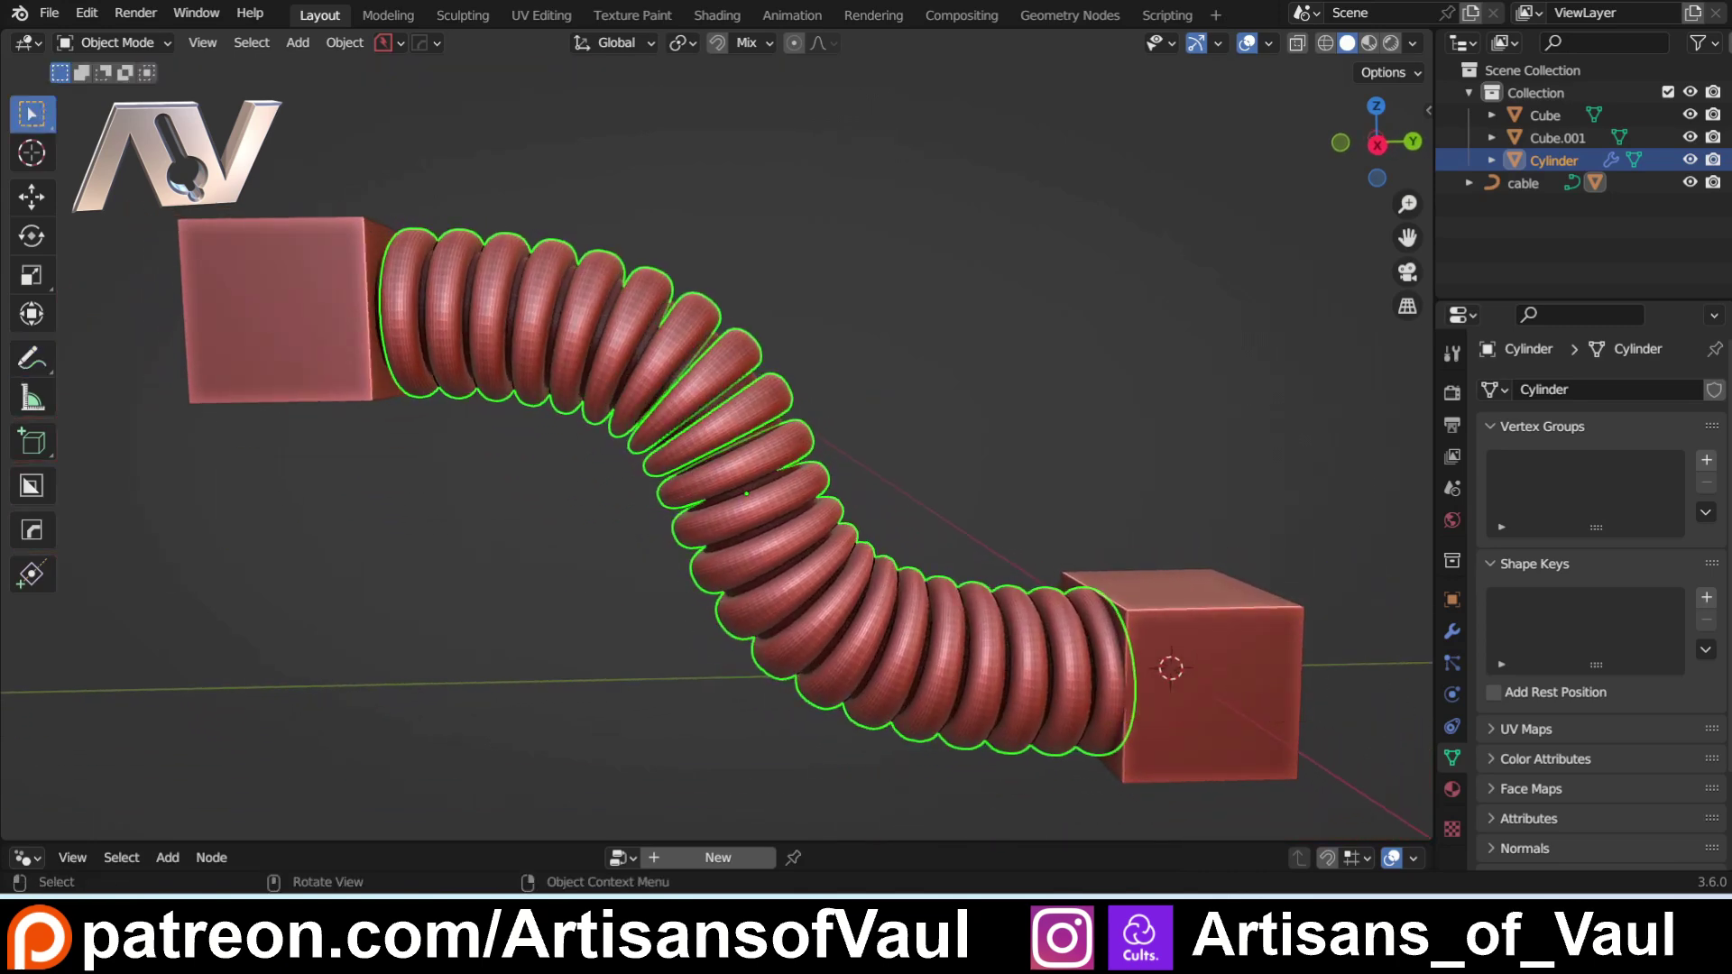
Step: Examine the disc spacing around both bends and where the ribbed cable meets the cubes
{"action": "left_click", "coordinate": [632, 535]}
{"action": "scroll", "coordinate": [852, 629], "scroll_direction": "down", "scroll_amount": 1}
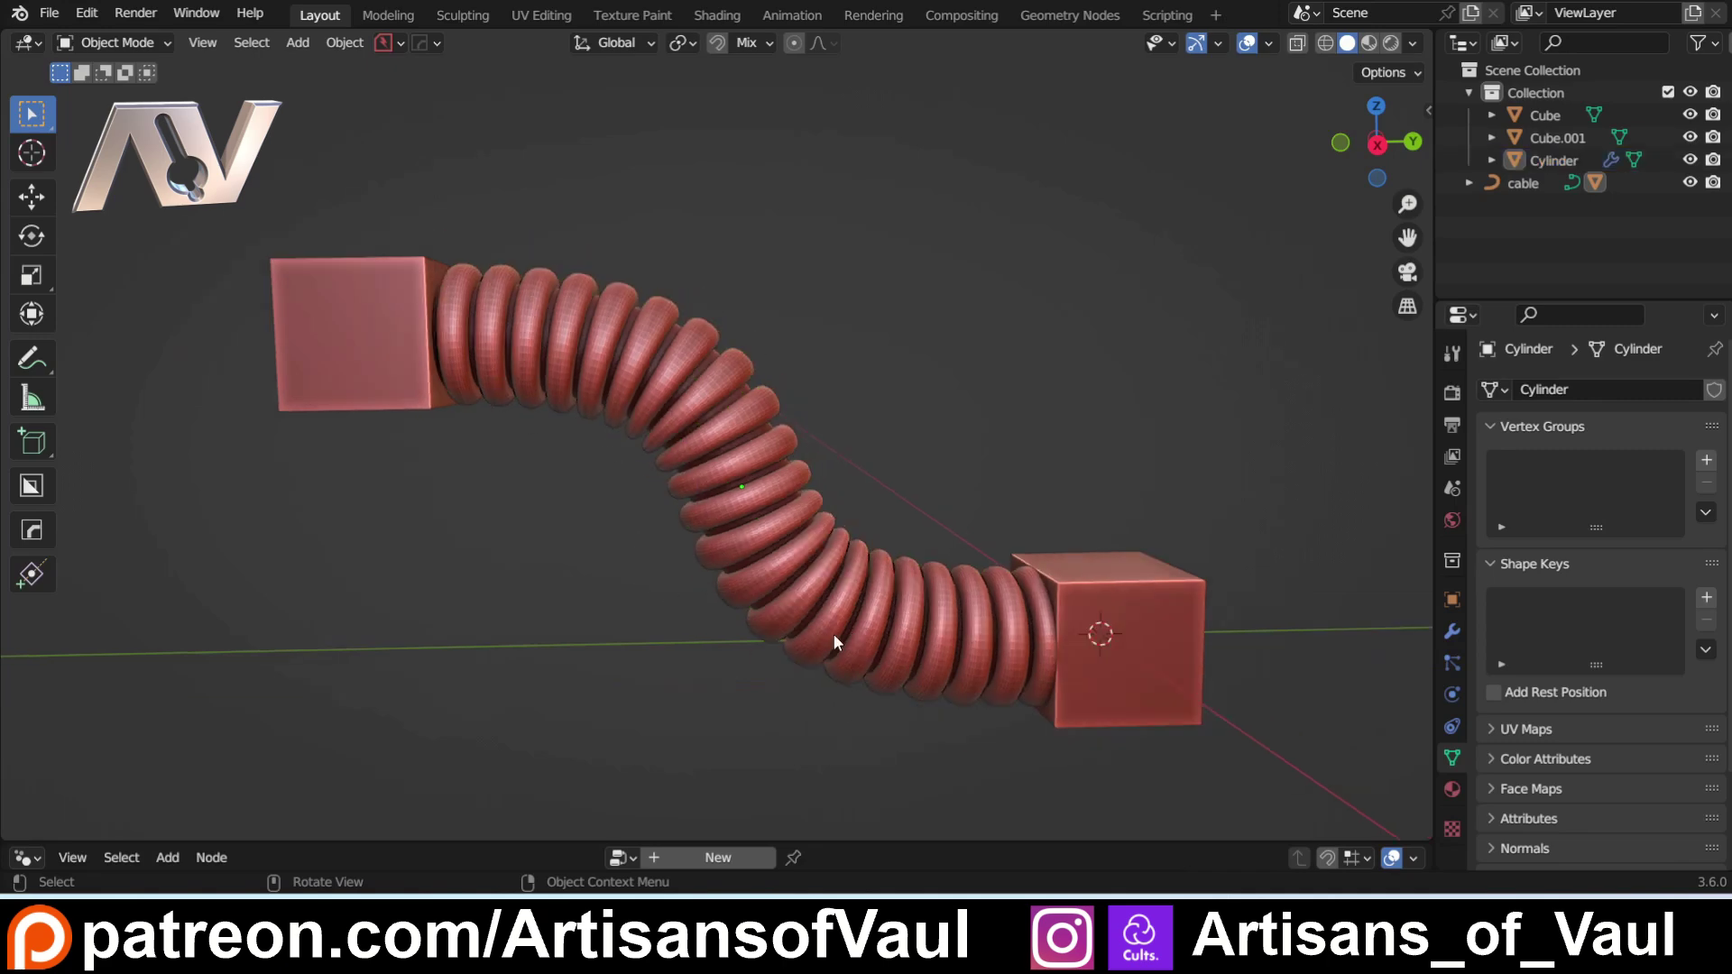
{"action": "middle_click_drag", "start_coordinate": [779, 630], "coordinate": [626, 612], "text": "shift"}
{"action": "middle_click_drag", "start_coordinate": [740, 683], "coordinate": [756, 666]}
{"action": "middle_click_drag", "start_coordinate": [756, 665], "coordinate": [809, 557], "text": "shift"}
{"action": "scroll", "coordinate": [811, 559], "scroll_direction": "up", "scroll_amount": 3}
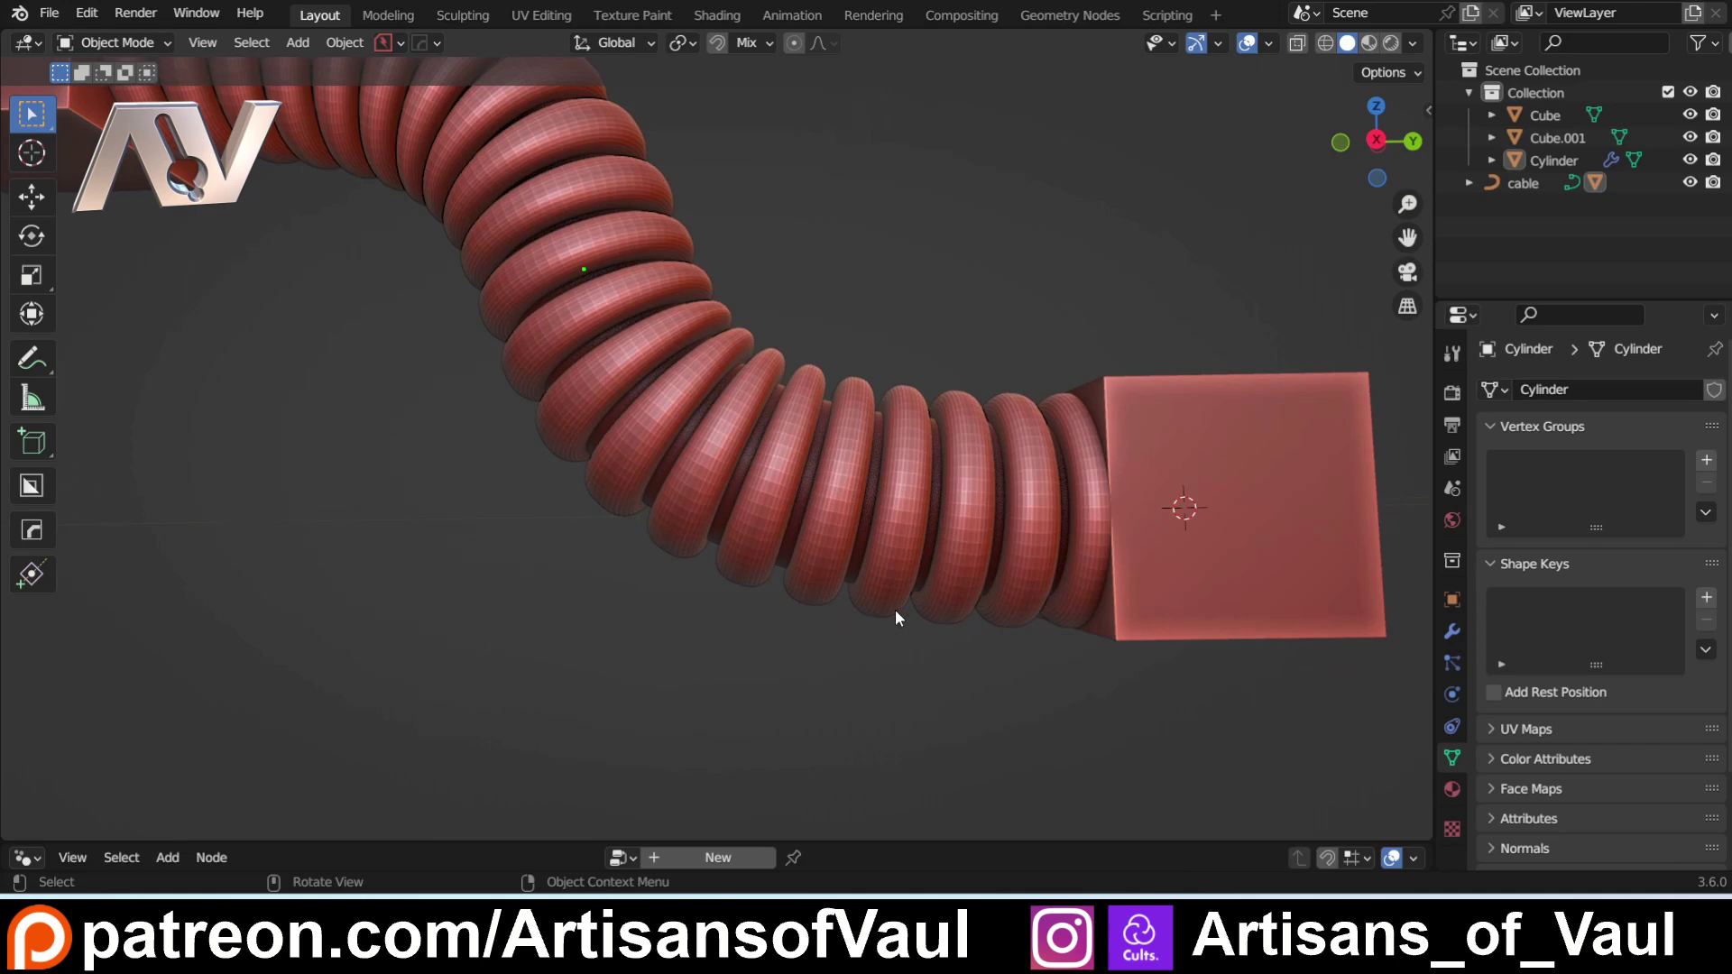
{"action": "middle_click_drag", "start_coordinate": [1080, 630], "coordinate": [765, 598], "text": "shift"}
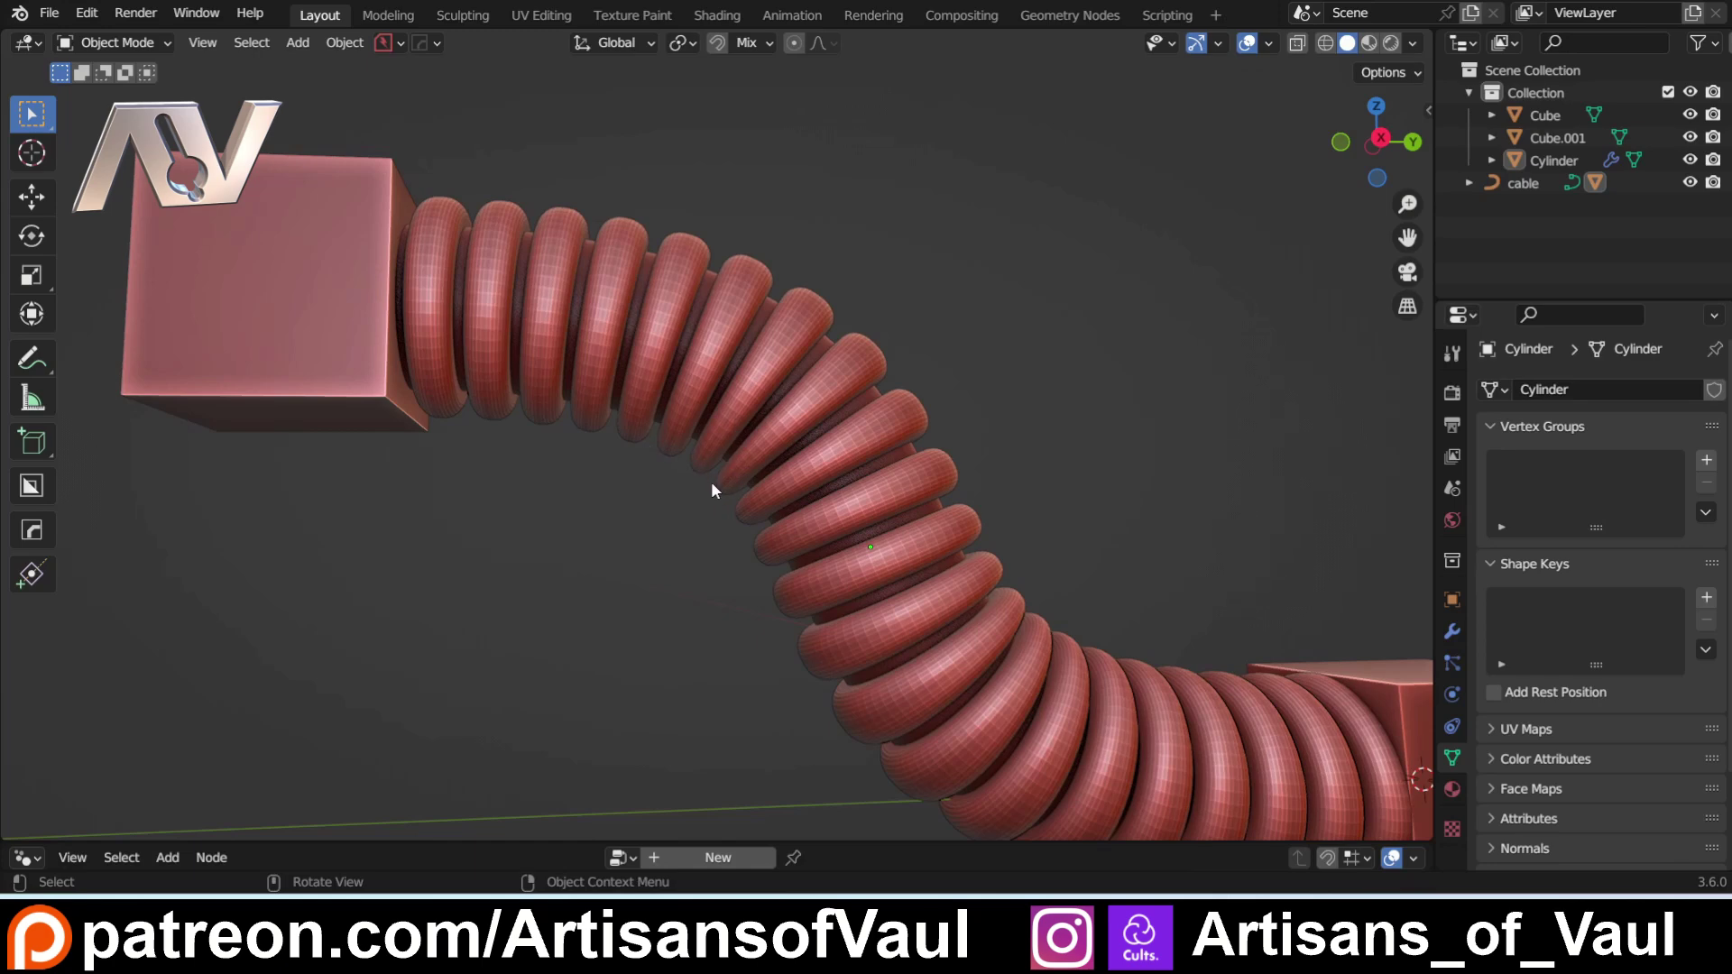
Step: Duplicate both cubes and the cable without its discs, and place the copies beside the originals along the Y axis
{"action": "scroll", "coordinate": [743, 462], "scroll_direction": "down", "scroll_amount": 5}
{"action": "middle_click_drag", "start_coordinate": [848, 505], "coordinate": [621, 502], "text": "shift"}
{"action": "middle_click_drag", "start_coordinate": [517, 468], "coordinate": [631, 534], "text": "shift"}
{"action": "left_click", "coordinate": [963, 562]}
{"action": "left_click", "coordinate": [372, 332], "text": "shift"}
{"action": "scroll", "coordinate": [571, 402], "scroll_direction": "up", "scroll_amount": 5}
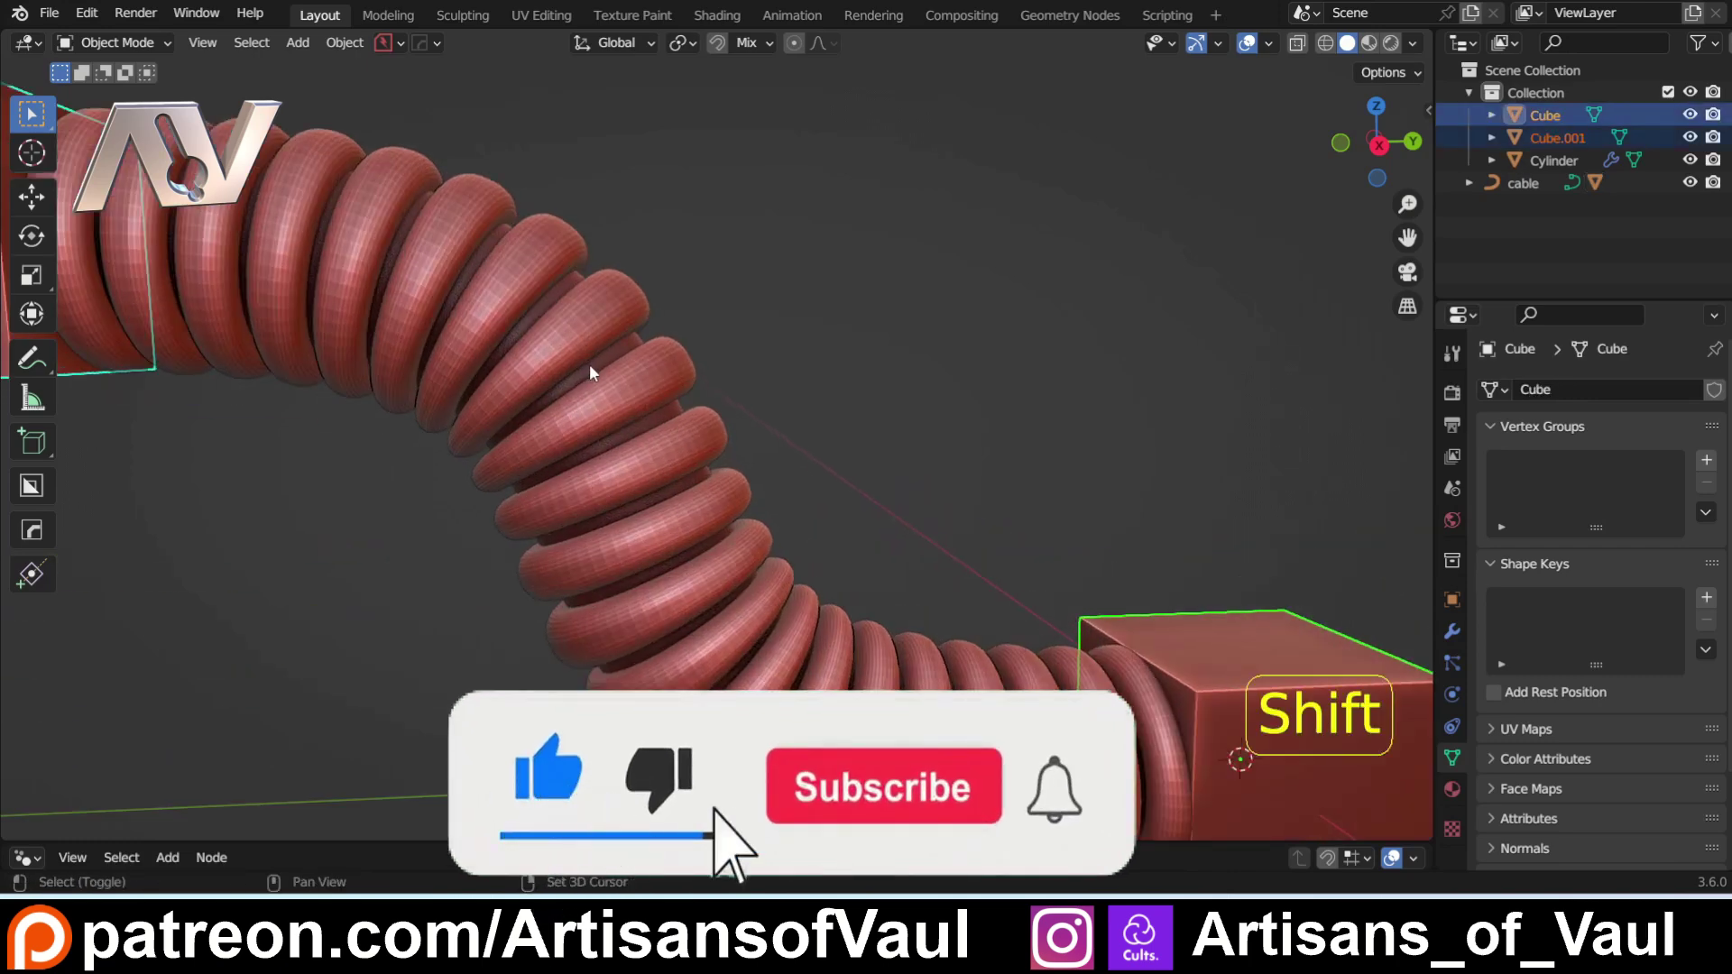
{"action": "left_click", "coordinate": [595, 367], "text": "shift"}
{"action": "scroll", "coordinate": [595, 372], "scroll_direction": "down", "scroll_amount": 5}
{"action": "middle_click_drag", "start_coordinate": [676, 404], "coordinate": [431, 426], "text": "shift"}
{"action": "key", "text": "shift+d"}
{"action": "left_click", "coordinate": [1223, 390]}
{"action": "middle_click_drag", "start_coordinate": [909, 527], "coordinate": [413, 506], "text": "shift"}
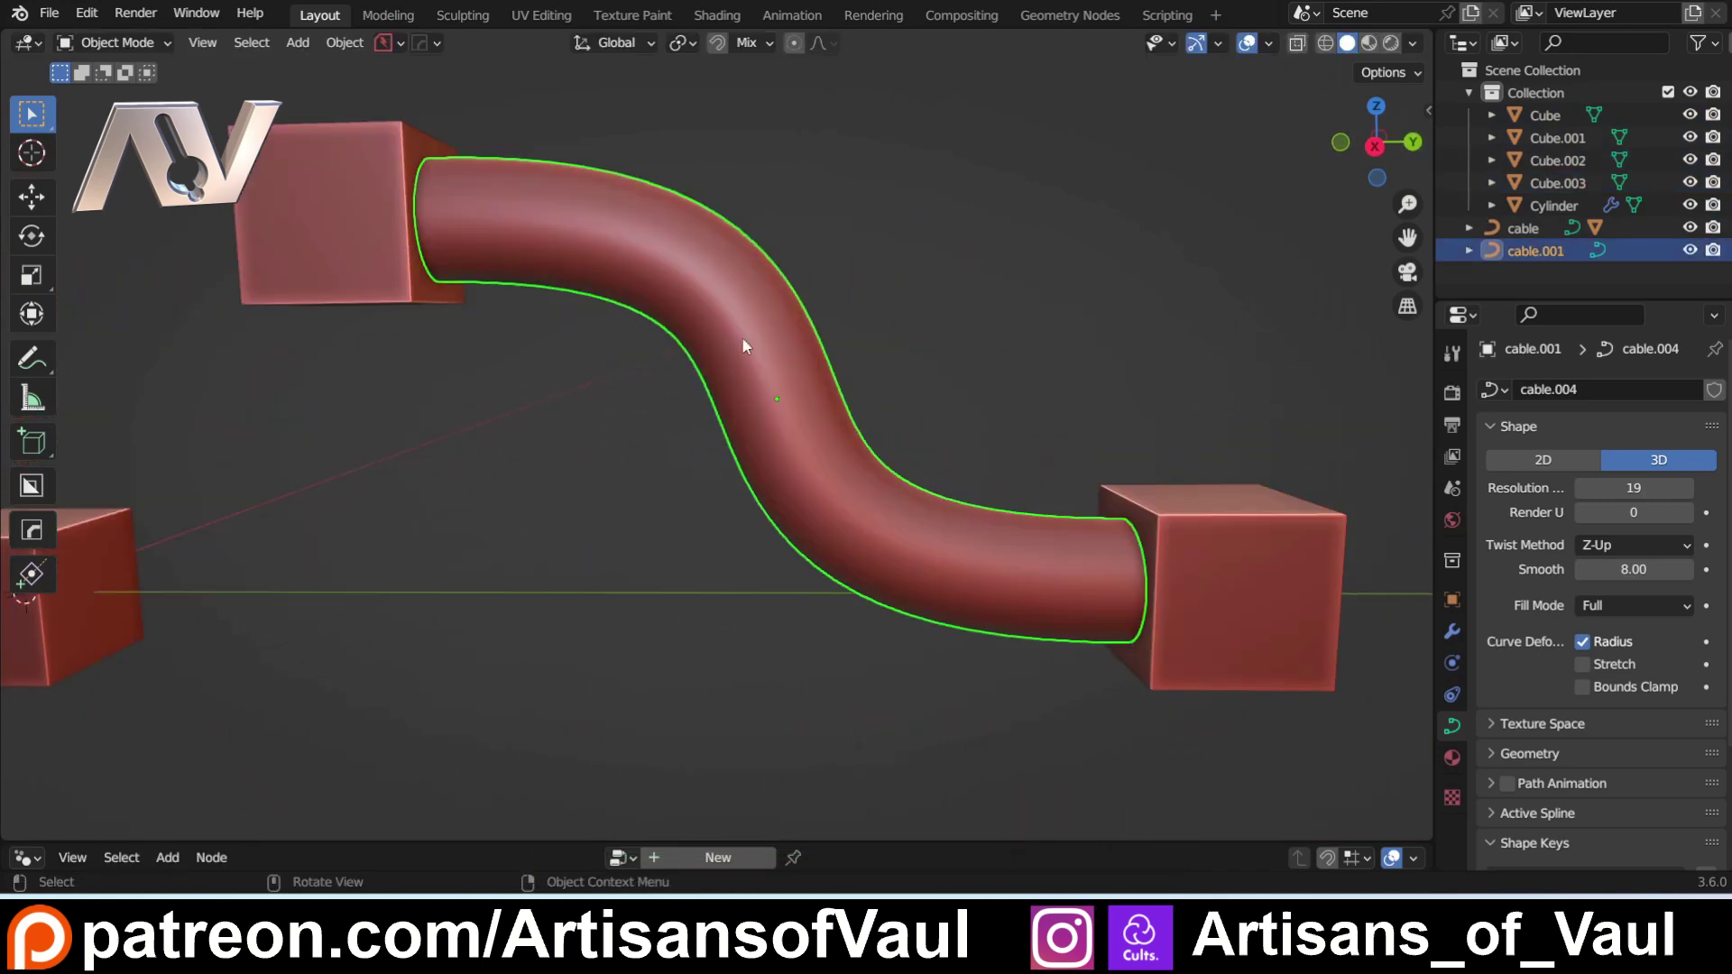
Step: Reduce the duplicated cable to a bare curve by setting its bevel depth to 0 with the HOps Adjust Curve tool
{"action": "key", "text": "q"}
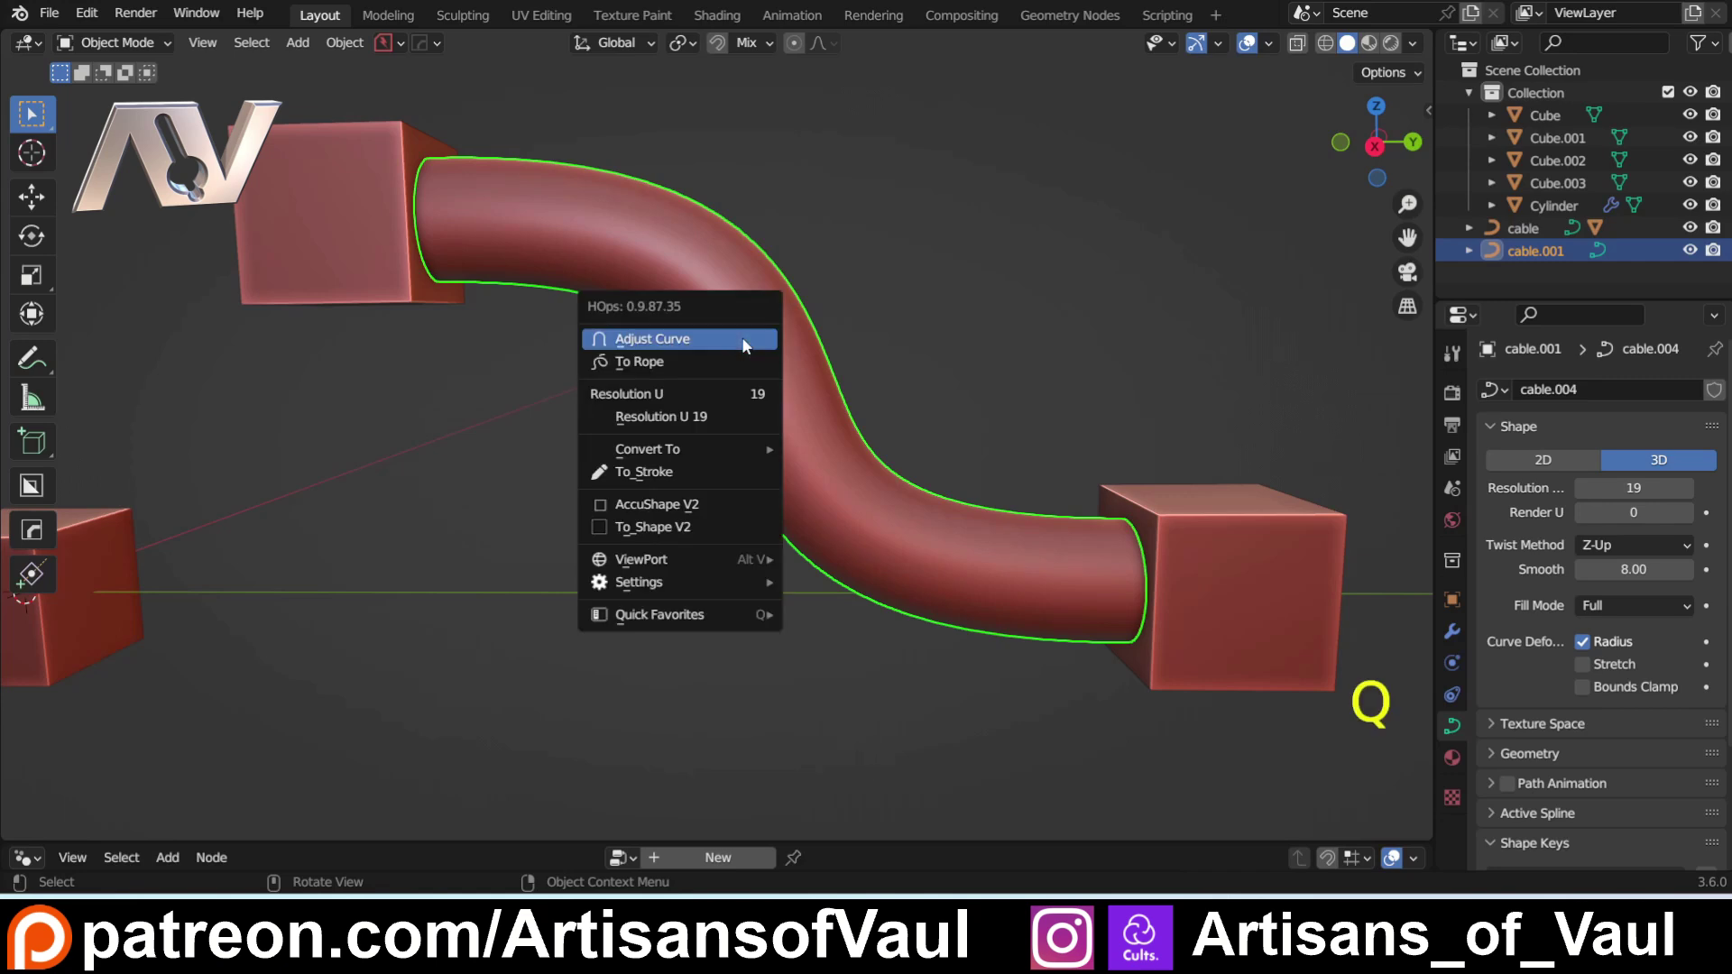
{"action": "left_click", "coordinate": [742, 338]}
{"action": "key", "text": "x"}
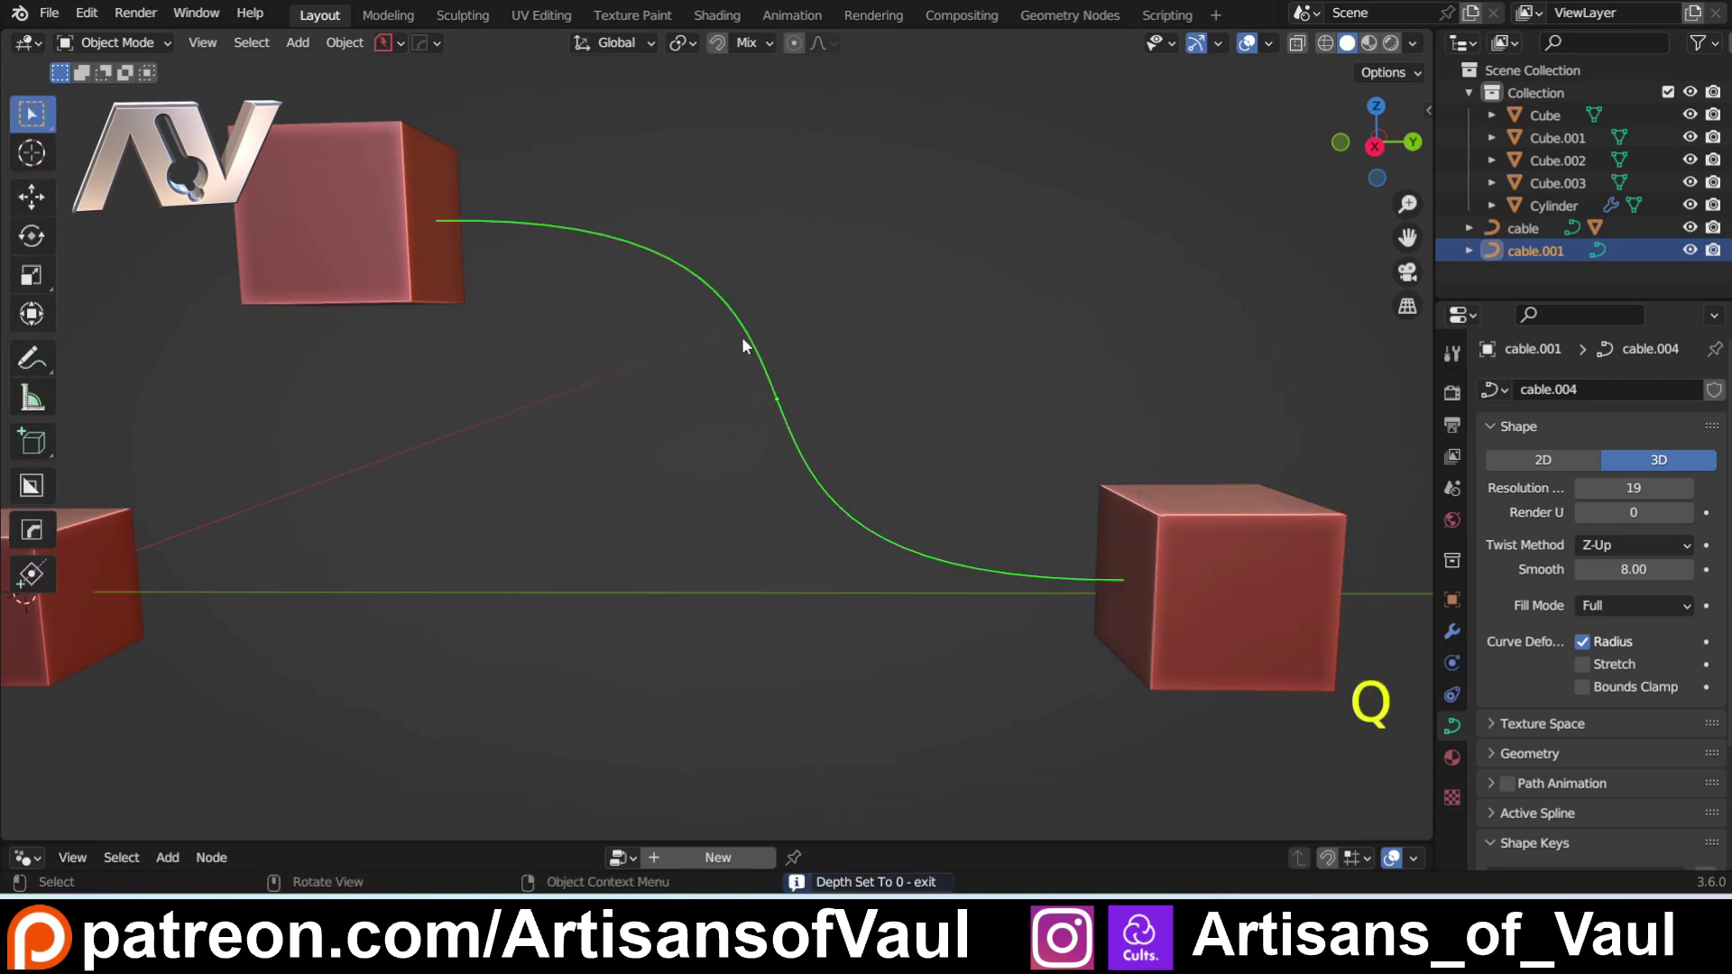
{"action": "key", "text": "Return"}
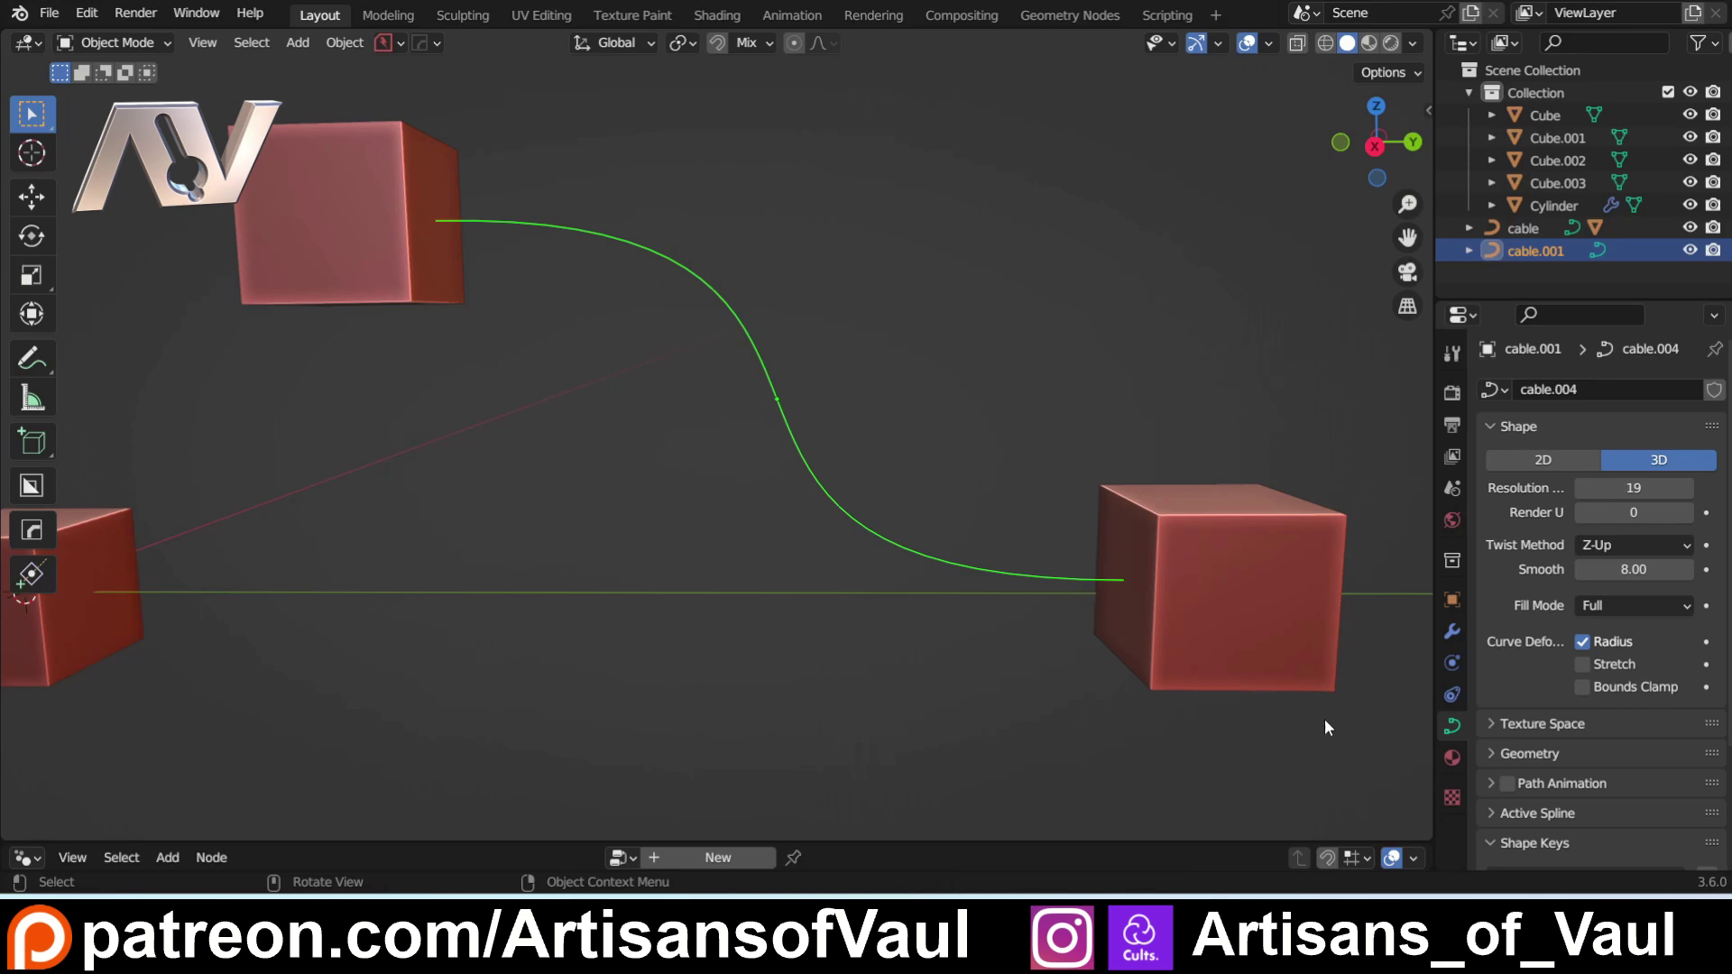
{"action": "scroll", "coordinate": [1540, 738], "scroll_direction": "down", "scroll_amount": 4}
{"action": "left_click", "coordinate": [1484, 616]}
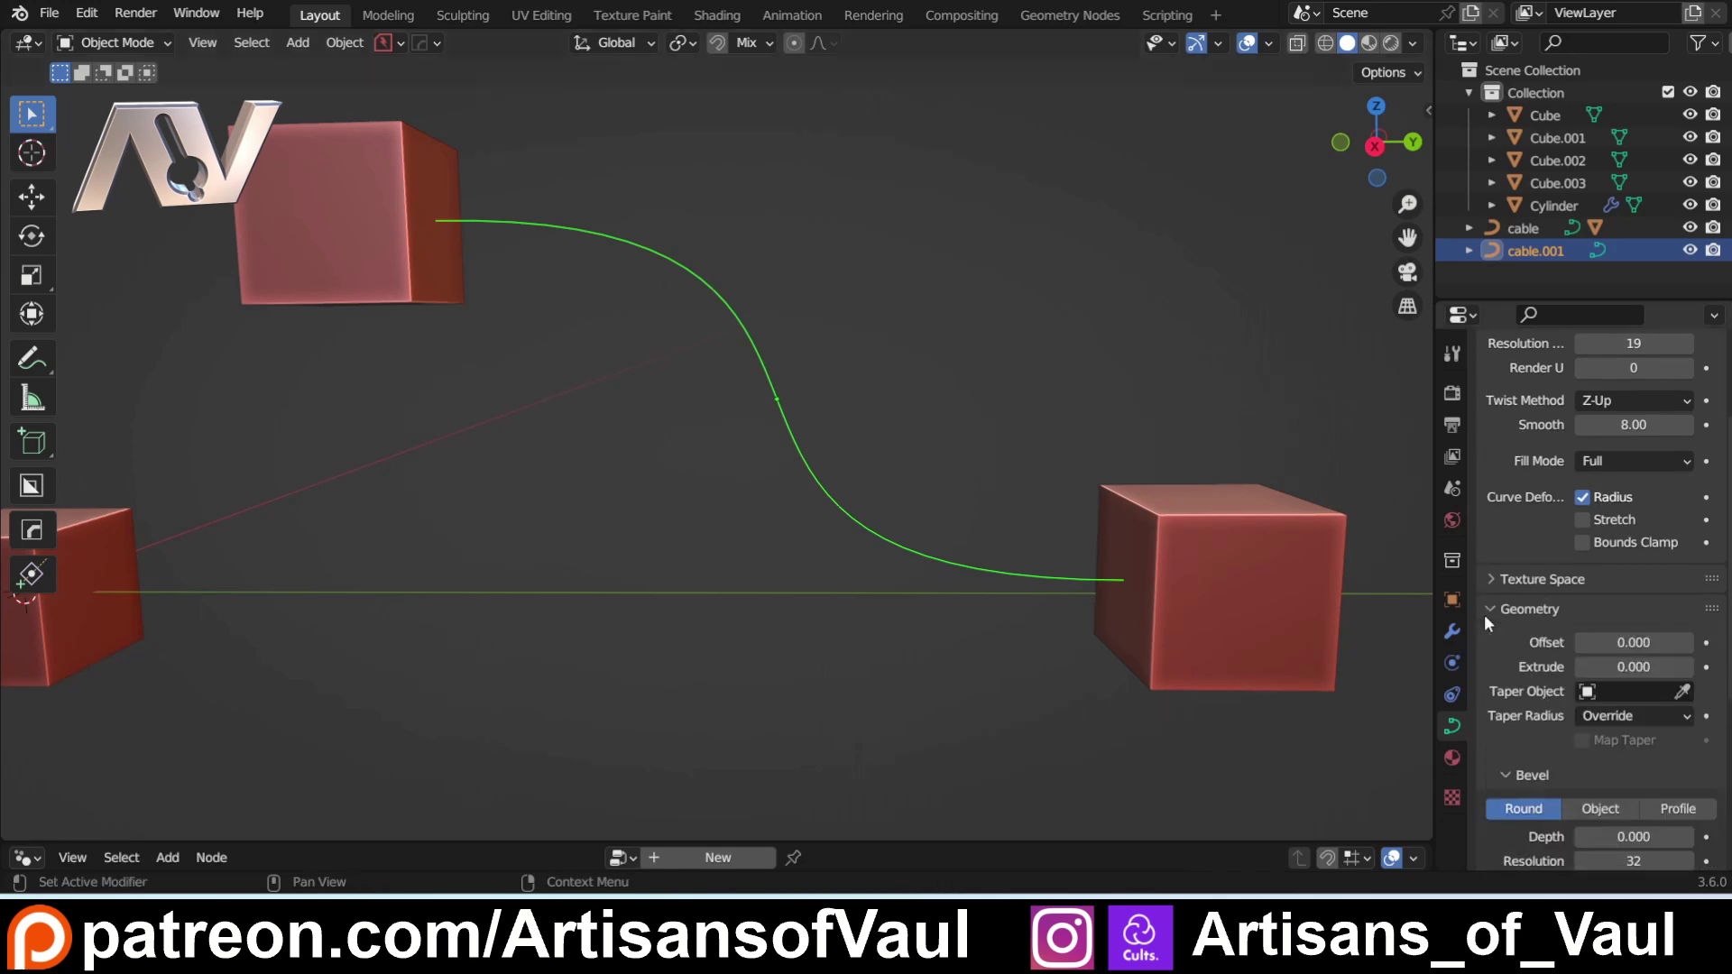
{"action": "scroll", "coordinate": [1486, 614], "scroll_direction": "down", "scroll_amount": 3}
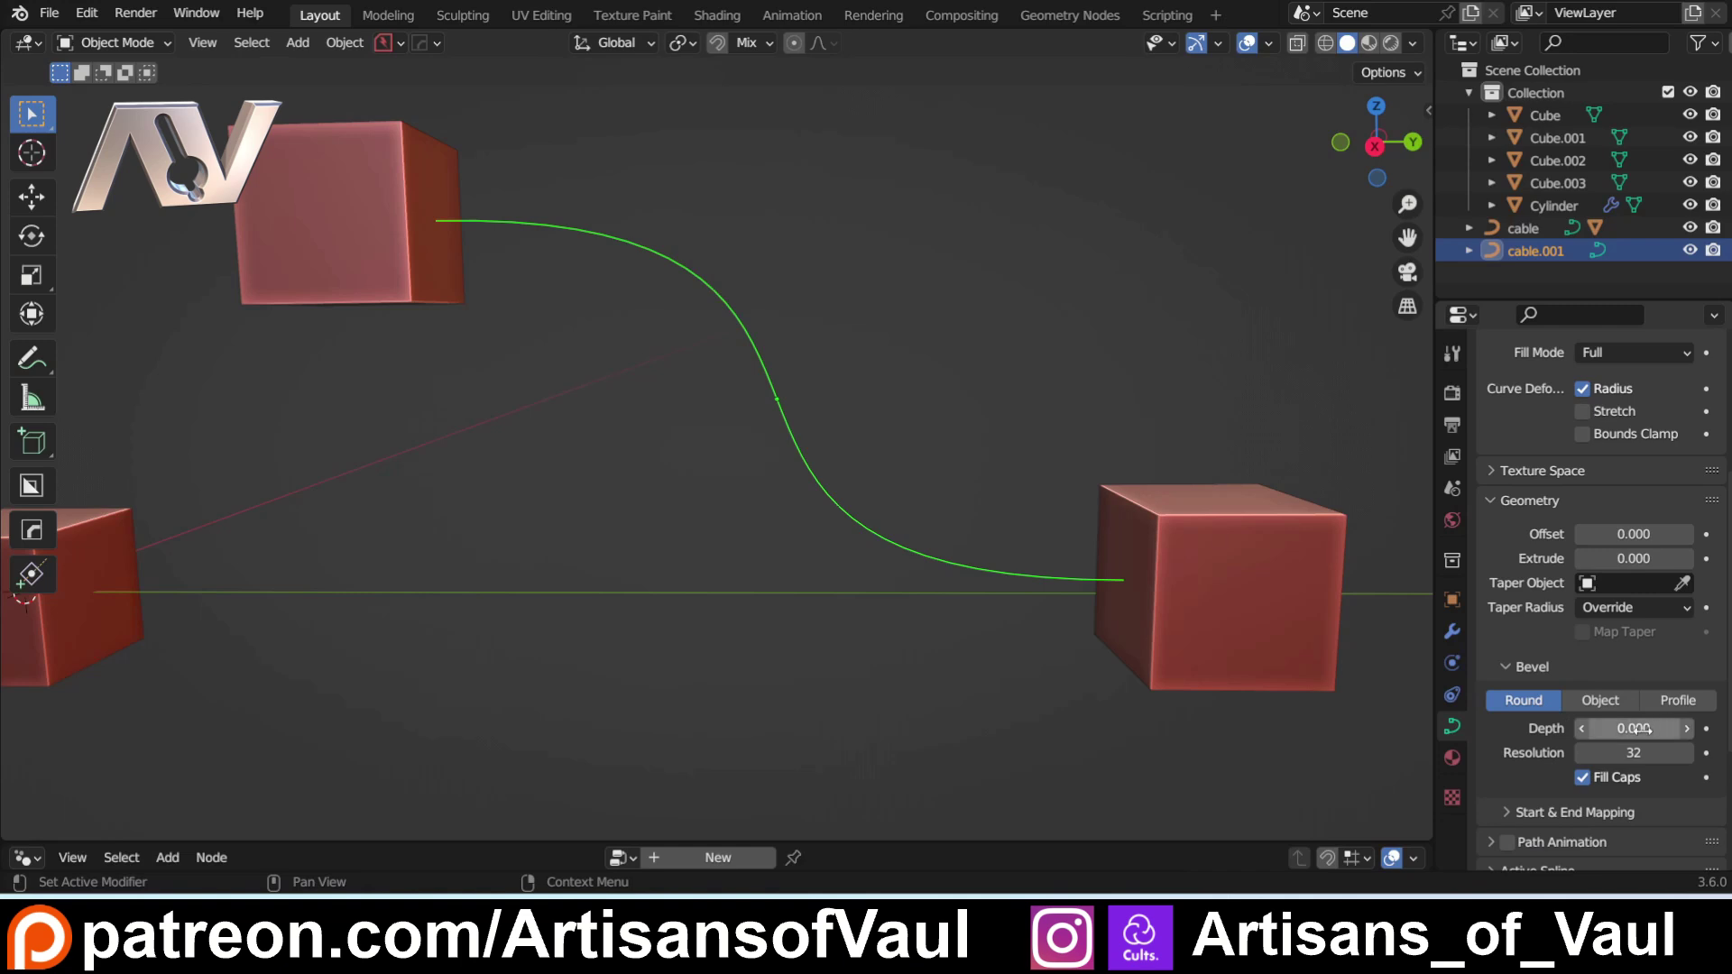
{"action": "scroll", "coordinate": [1636, 728], "scroll_direction": "down", "scroll_amount": 3}
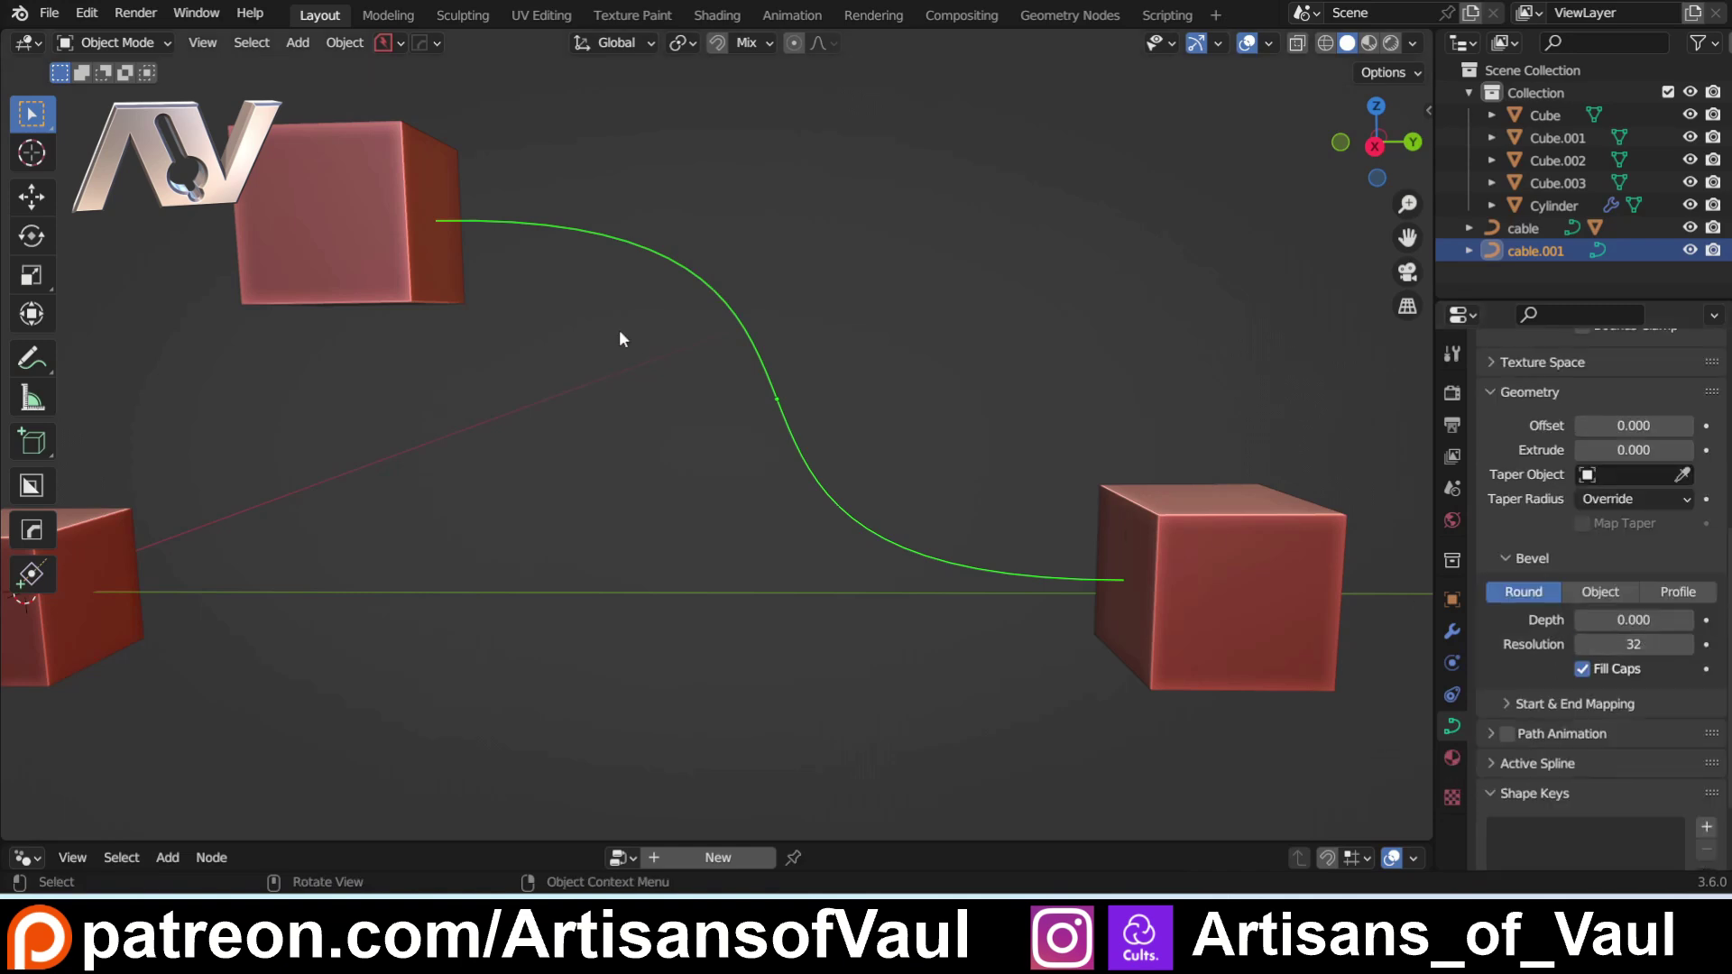
Step: Inspect the control points of the duplicated curve and compare the curve with the original ribbed cable
{"action": "left_click", "coordinate": [876, 319]}
{"action": "middle_click_drag", "start_coordinate": [771, 283], "coordinate": [756, 325]}
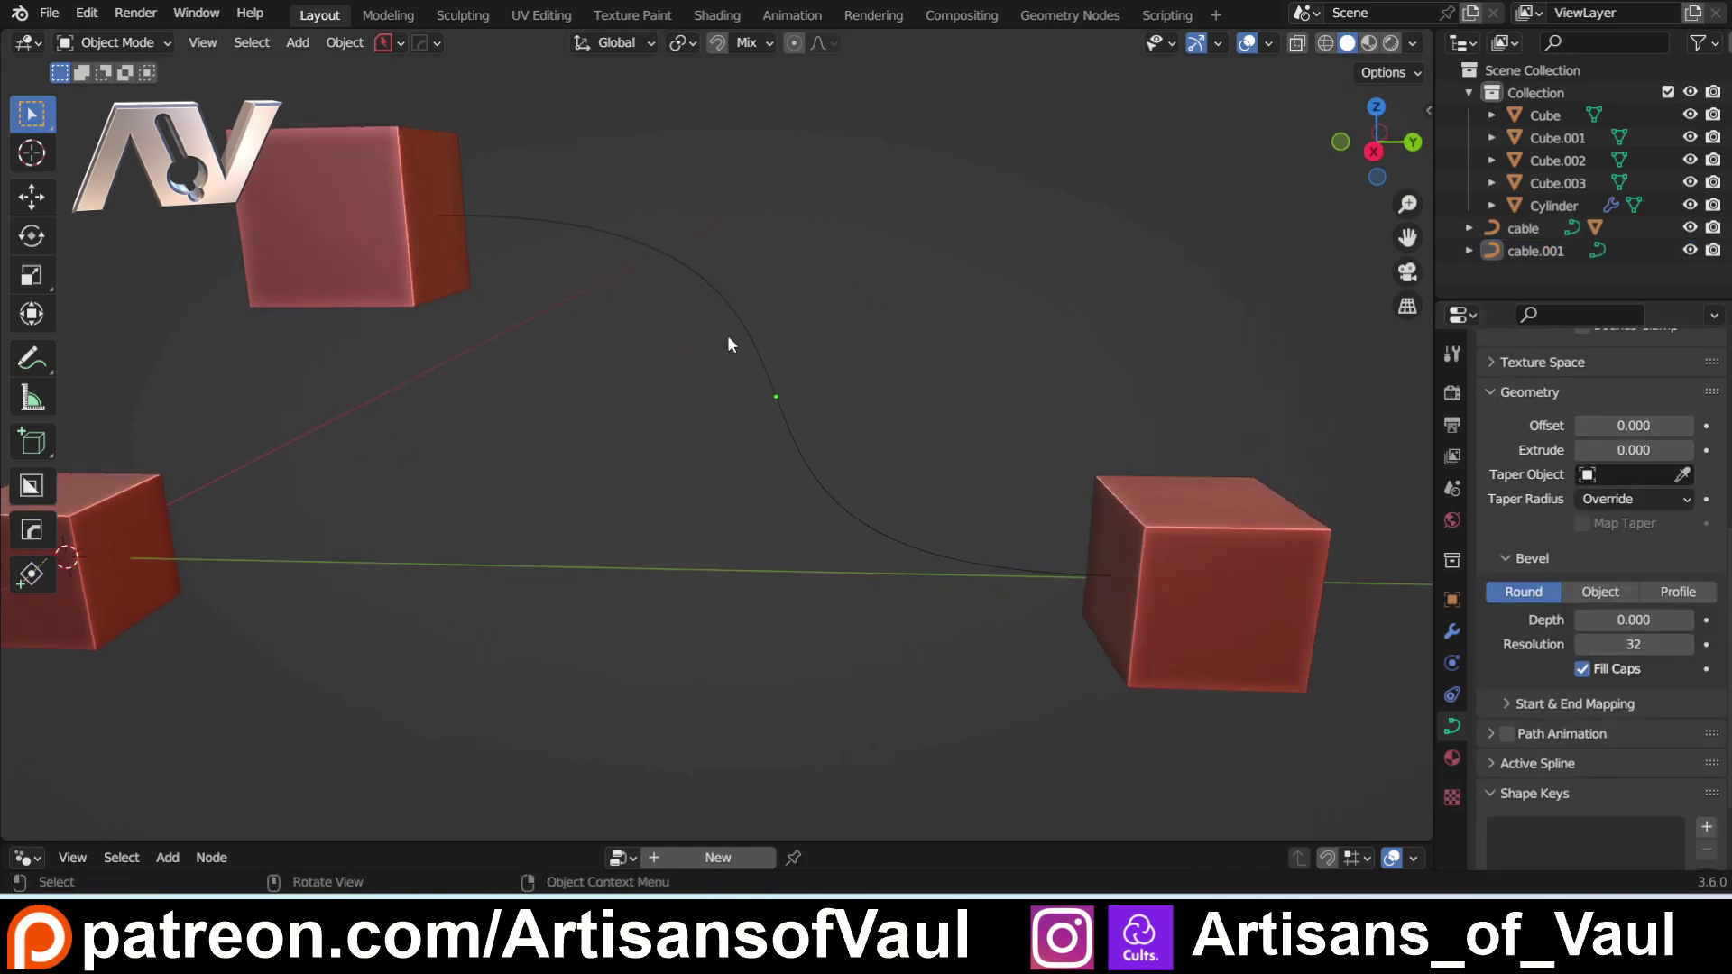
{"action": "left_click", "coordinate": [729, 336]}
{"action": "key", "text": "Tab"}
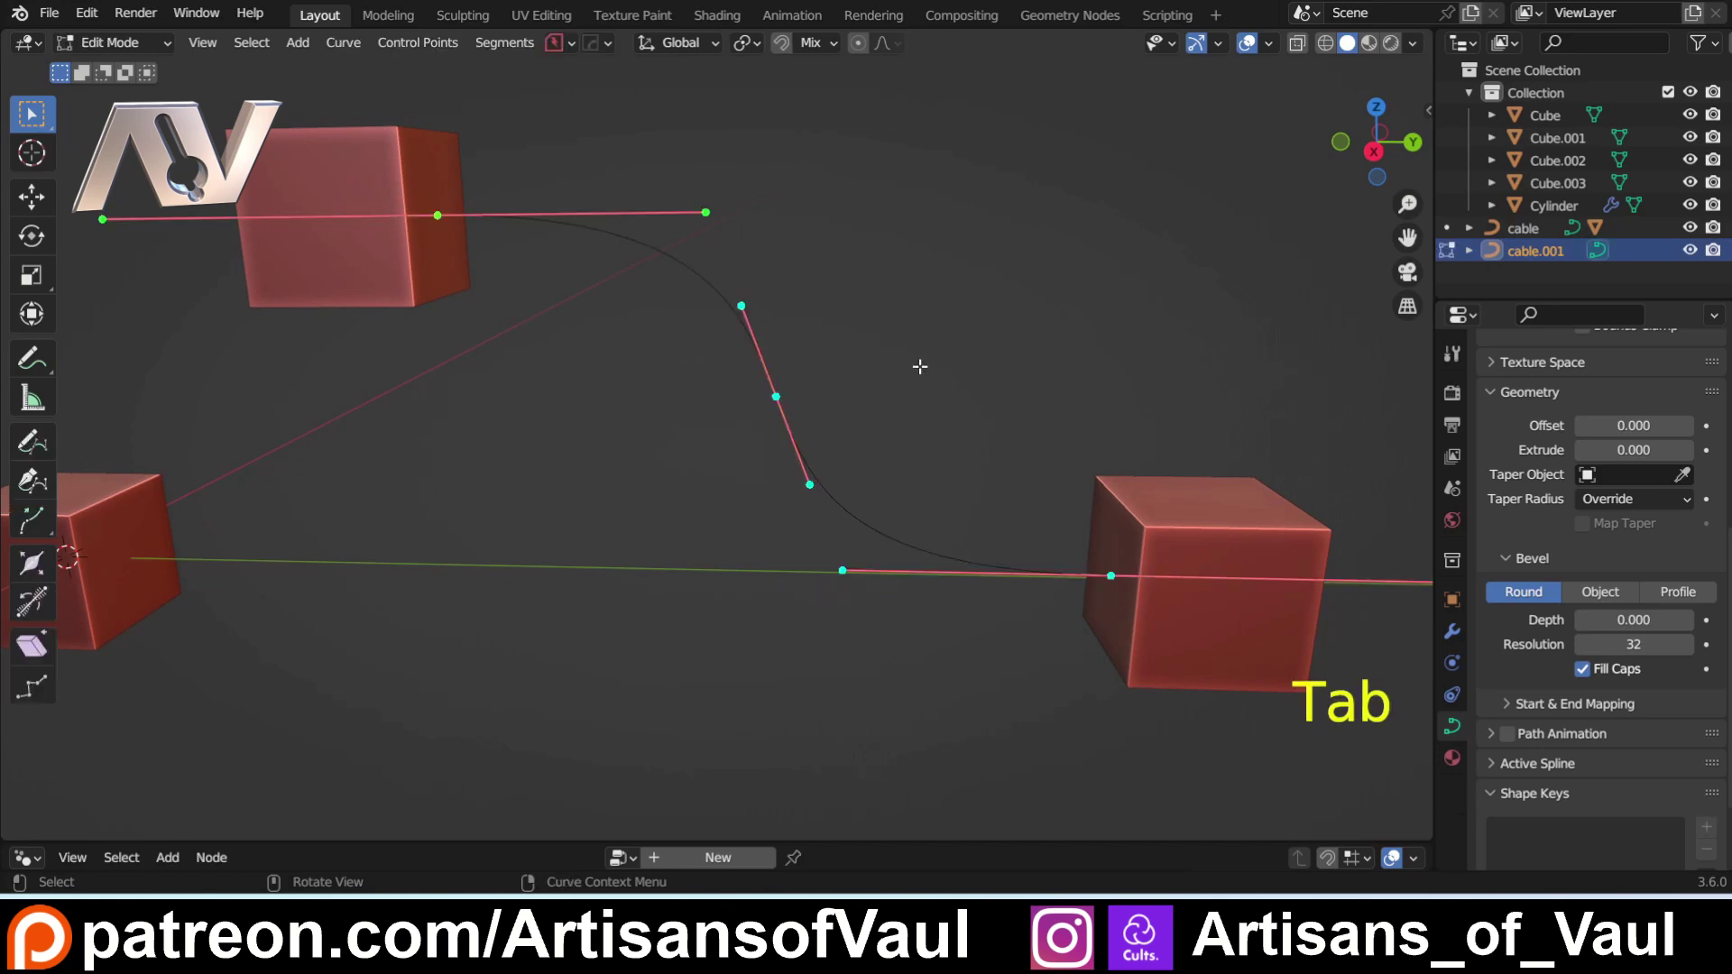
{"action": "key", "text": "Tab"}
{"action": "scroll", "coordinate": [881, 299], "scroll_direction": "down", "scroll_amount": 3}
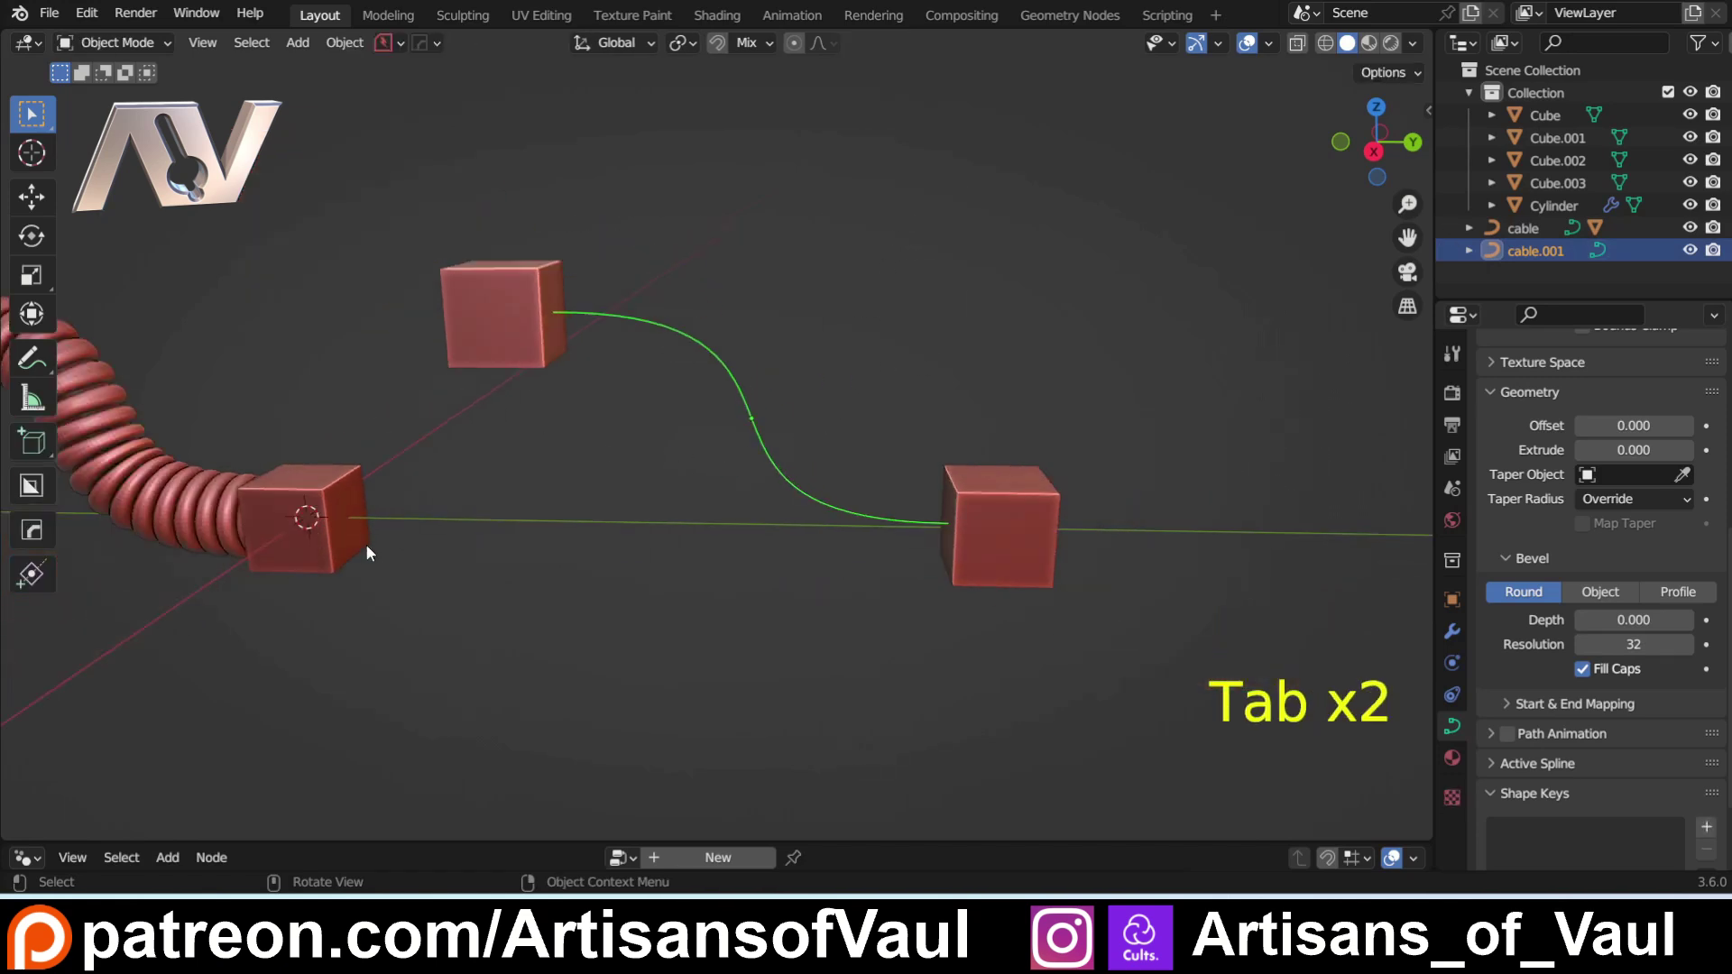
{"action": "middle_click_drag", "start_coordinate": [367, 547], "coordinate": [385, 335], "text": "shift"}
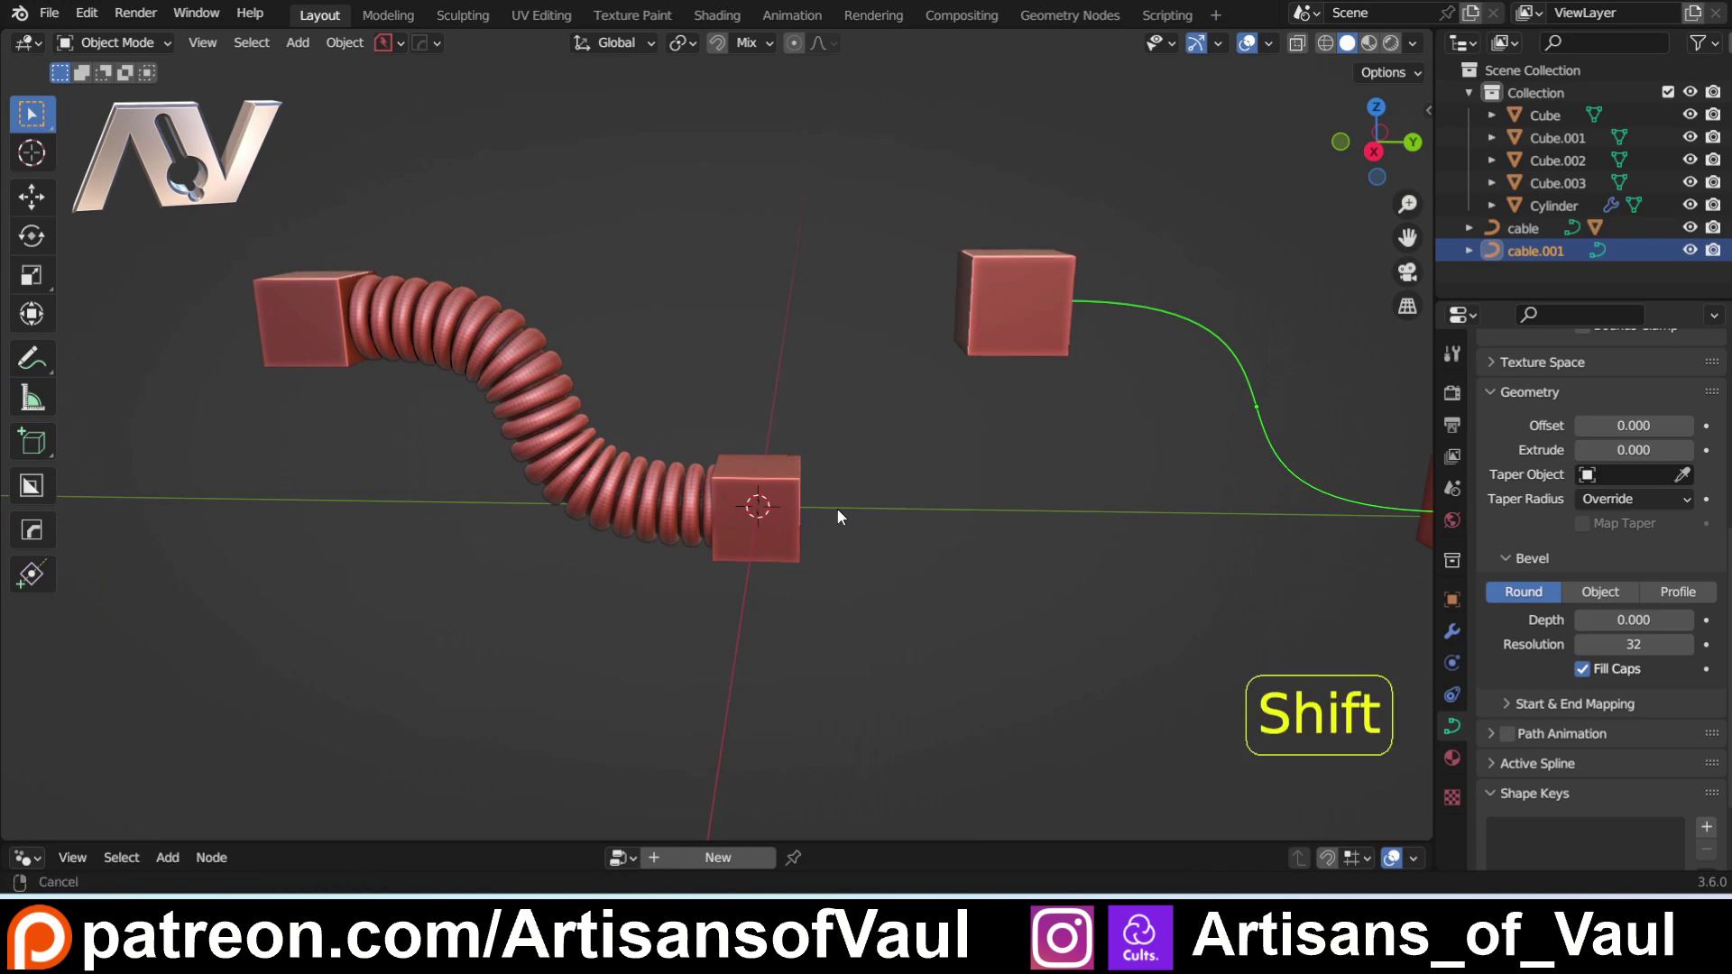
{"action": "middle_click_drag", "start_coordinate": [808, 506], "coordinate": [474, 448], "text": "shift"}
{"action": "scroll", "coordinate": [650, 451], "scroll_direction": "up", "scroll_amount": 3}
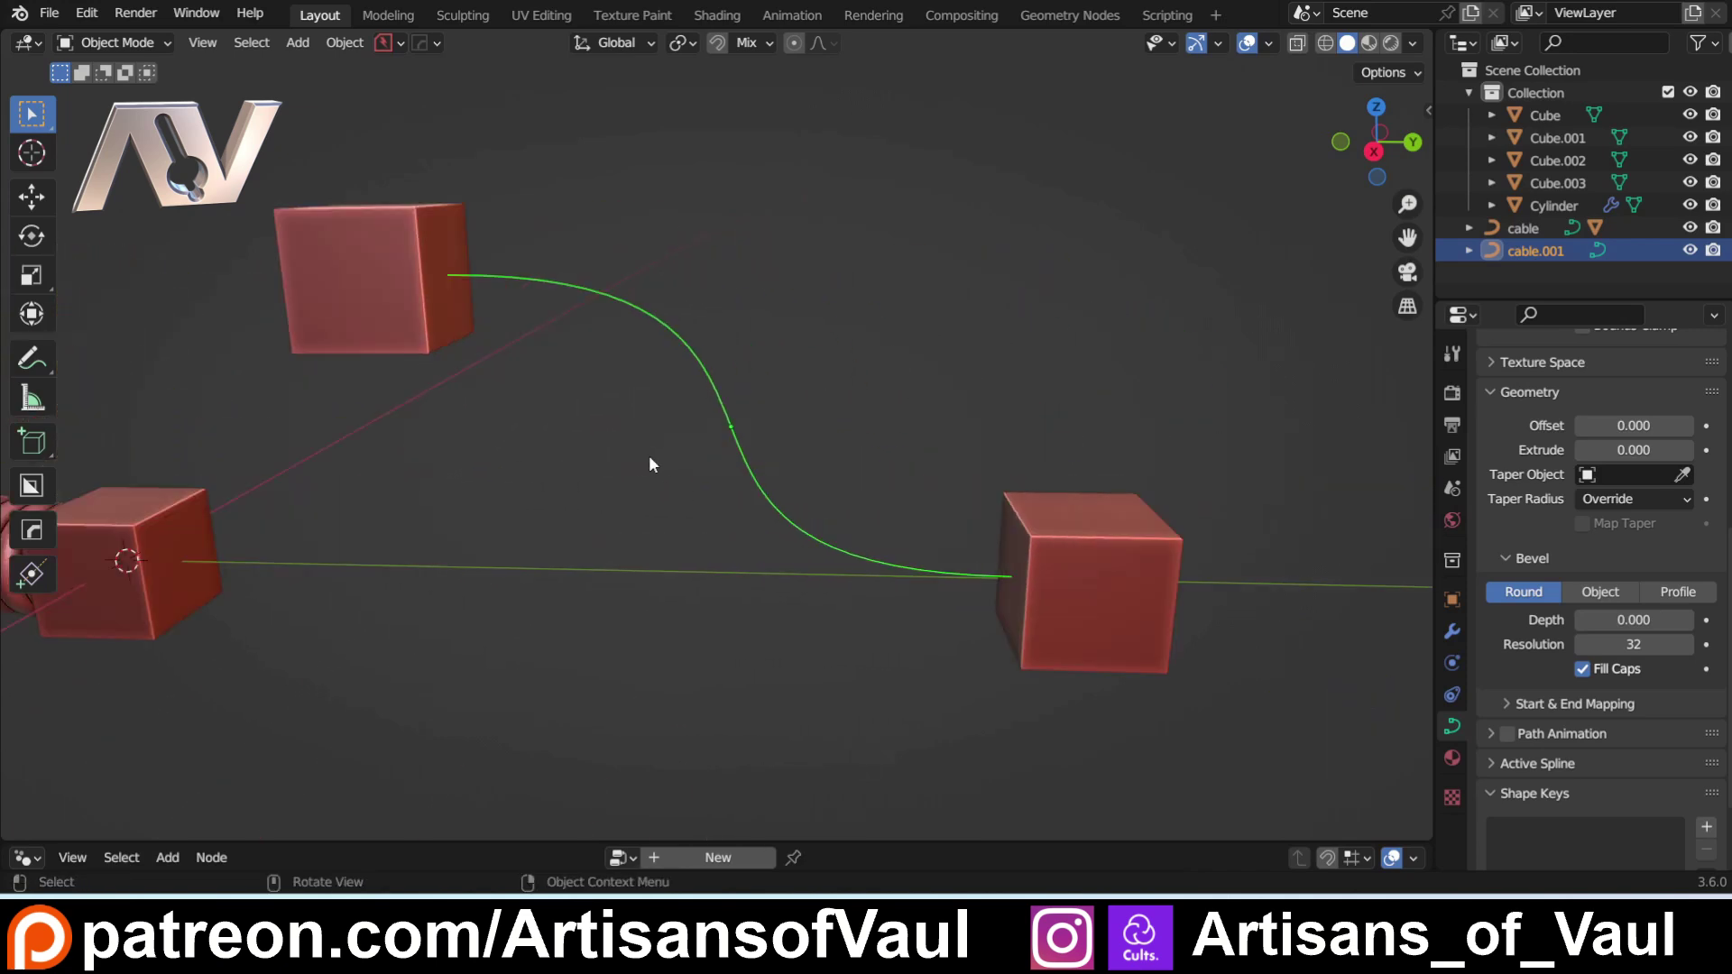
{"action": "left_click", "coordinate": [628, 442]}
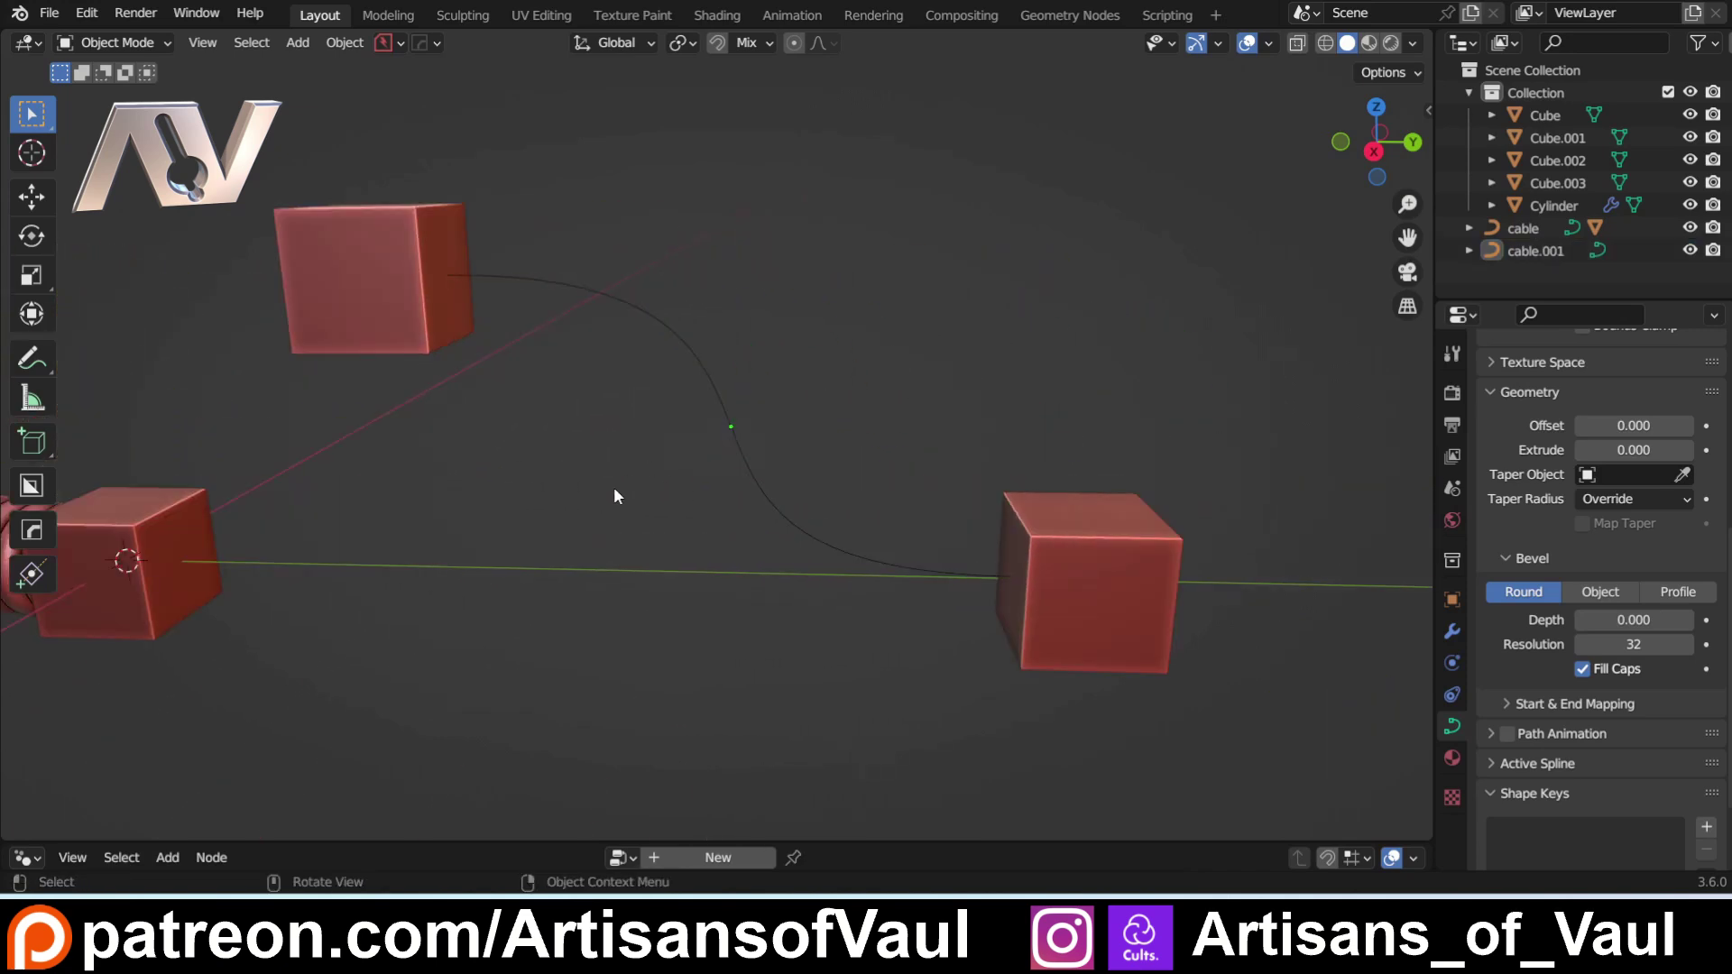
{"action": "scroll", "coordinate": [642, 479], "scroll_direction": "up", "scroll_amount": 2}
{"action": "scroll", "coordinate": [626, 487], "scroll_direction": "up", "scroll_amount": 1}
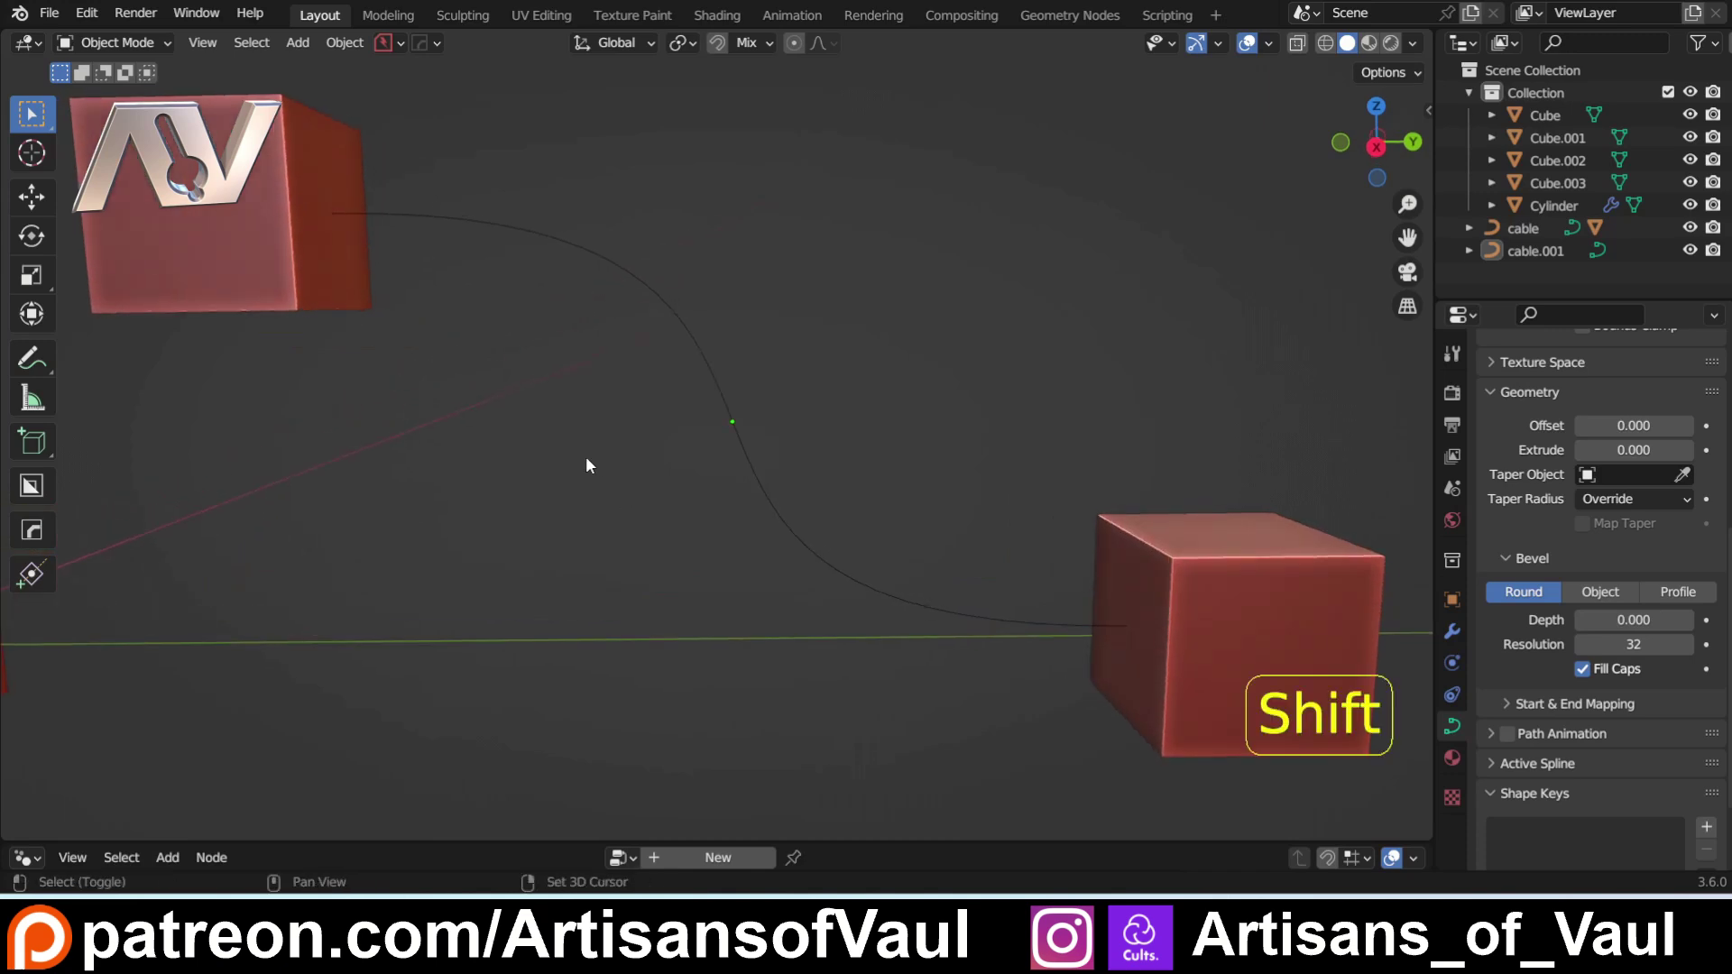
{"action": "middle_click_drag", "start_coordinate": [586, 466], "coordinate": [658, 488], "text": "shift"}
Step: Select the bare curve and enlarge the node editor while keeping the curve and its cubes in the 3D view
{"action": "left_click", "coordinate": [765, 380]}
{"action": "left_click_drag", "start_coordinate": [655, 841], "coordinate": [649, 499]}
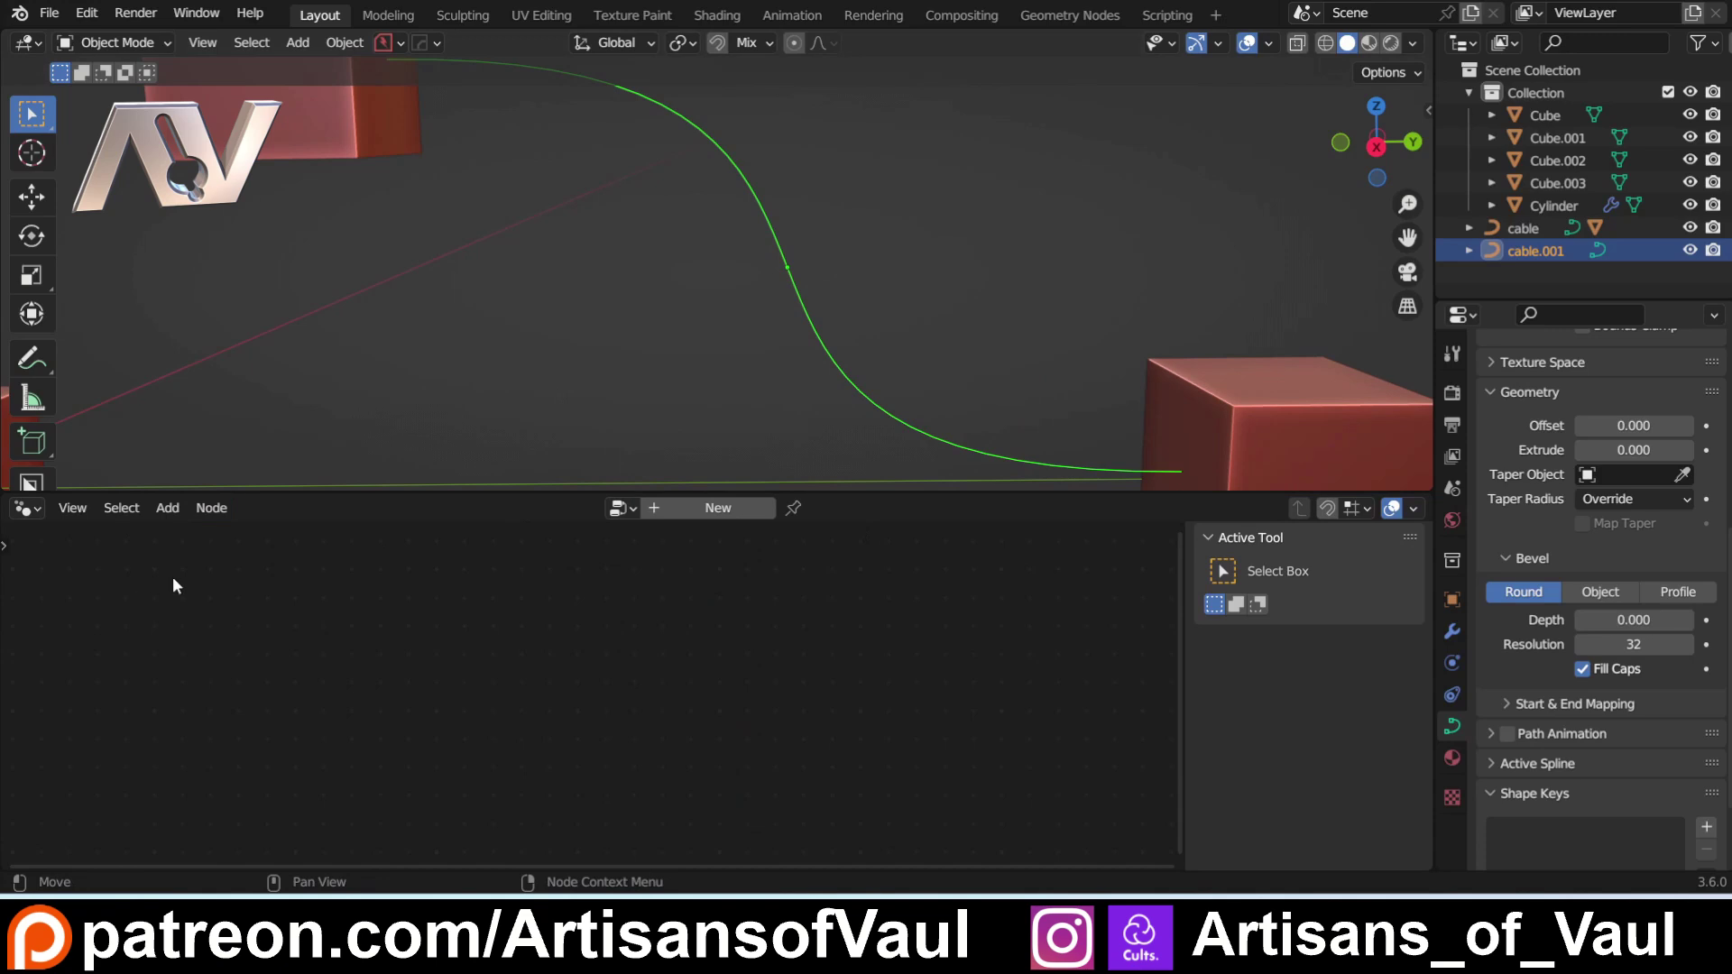
{"action": "middle_click_drag", "start_coordinate": [603, 346], "coordinate": [547, 485], "text": "shift"}
{"action": "left_click_drag", "start_coordinate": [547, 491], "coordinate": [514, 587]}
{"action": "middle_click_drag", "start_coordinate": [570, 500], "coordinate": [568, 474], "text": "shift"}
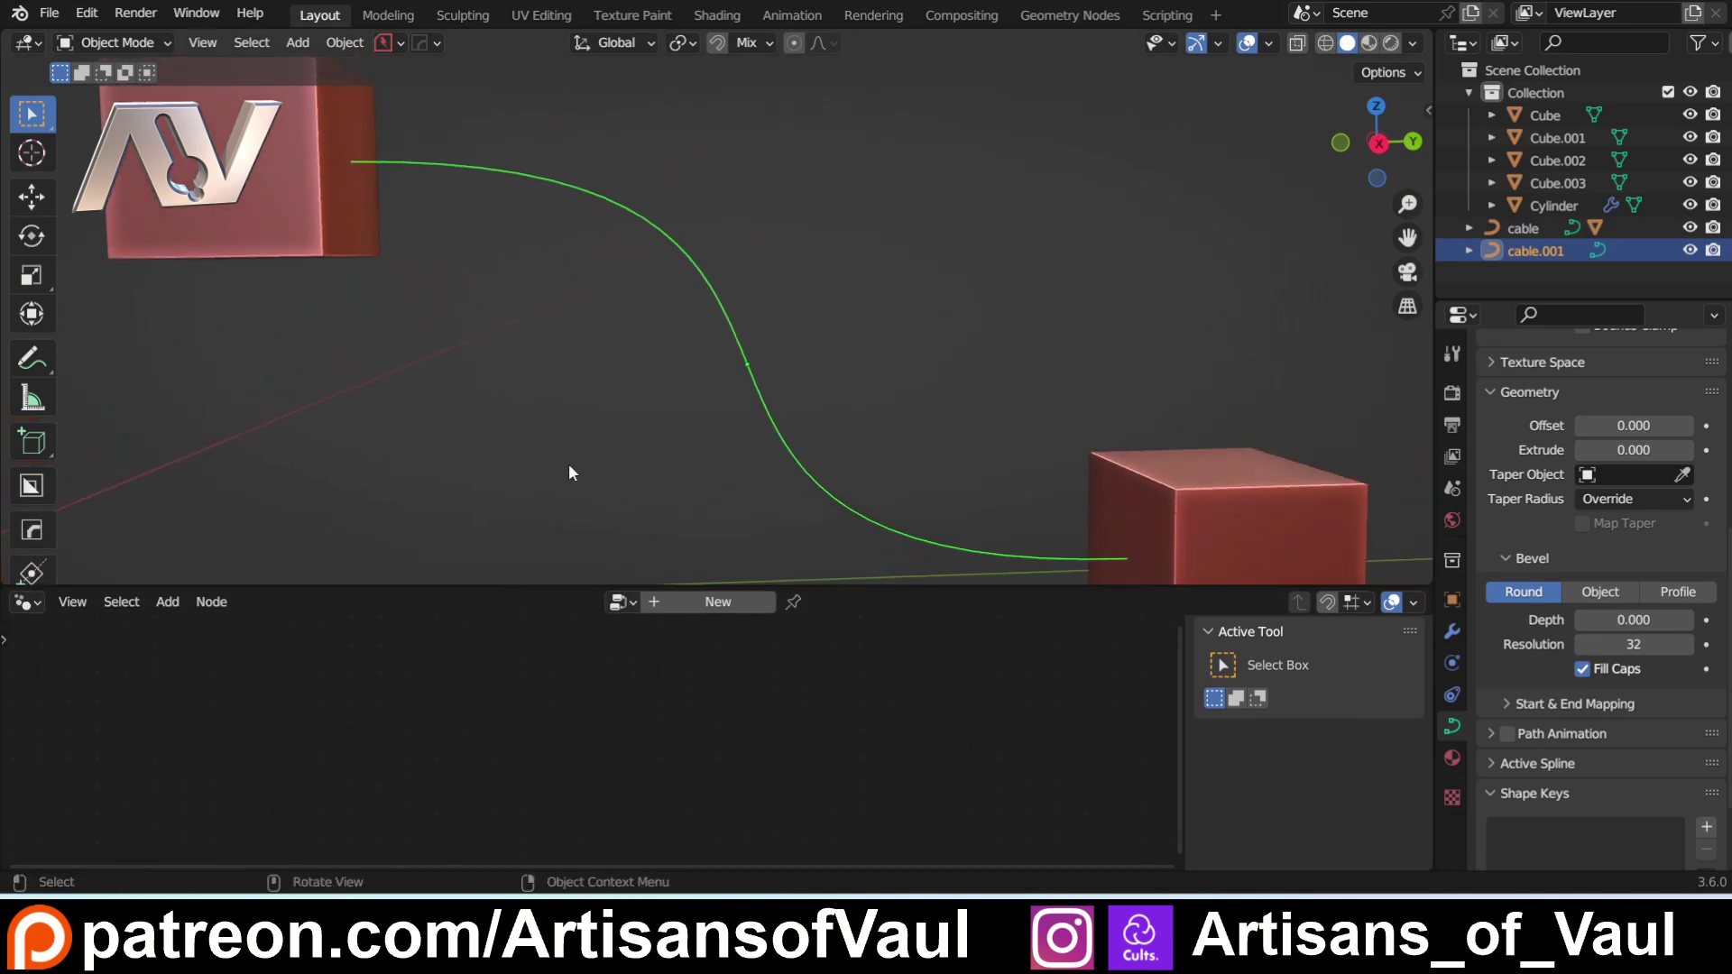
{"action": "scroll", "coordinate": [568, 463], "scroll_direction": "down", "scroll_amount": 1}
{"action": "middle_click_drag", "start_coordinate": [260, 477], "coordinate": [1013, 409], "text": "shift"}
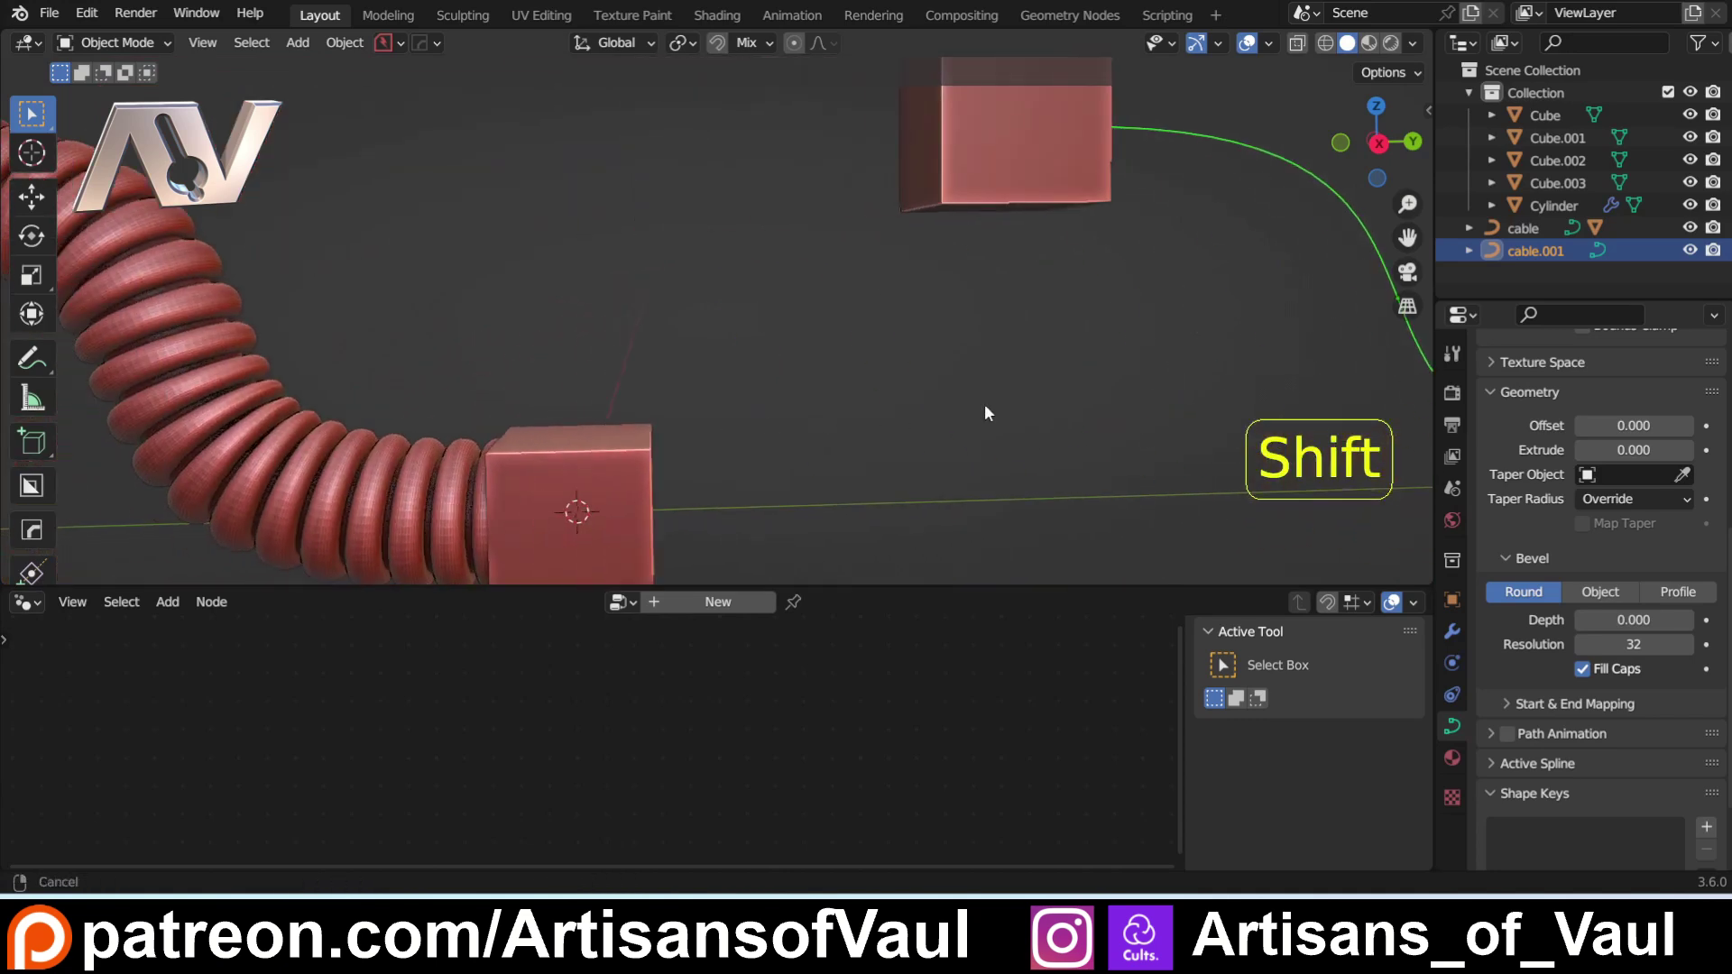
{"action": "scroll", "coordinate": [456, 444], "scroll_direction": "down", "scroll_amount": 1}
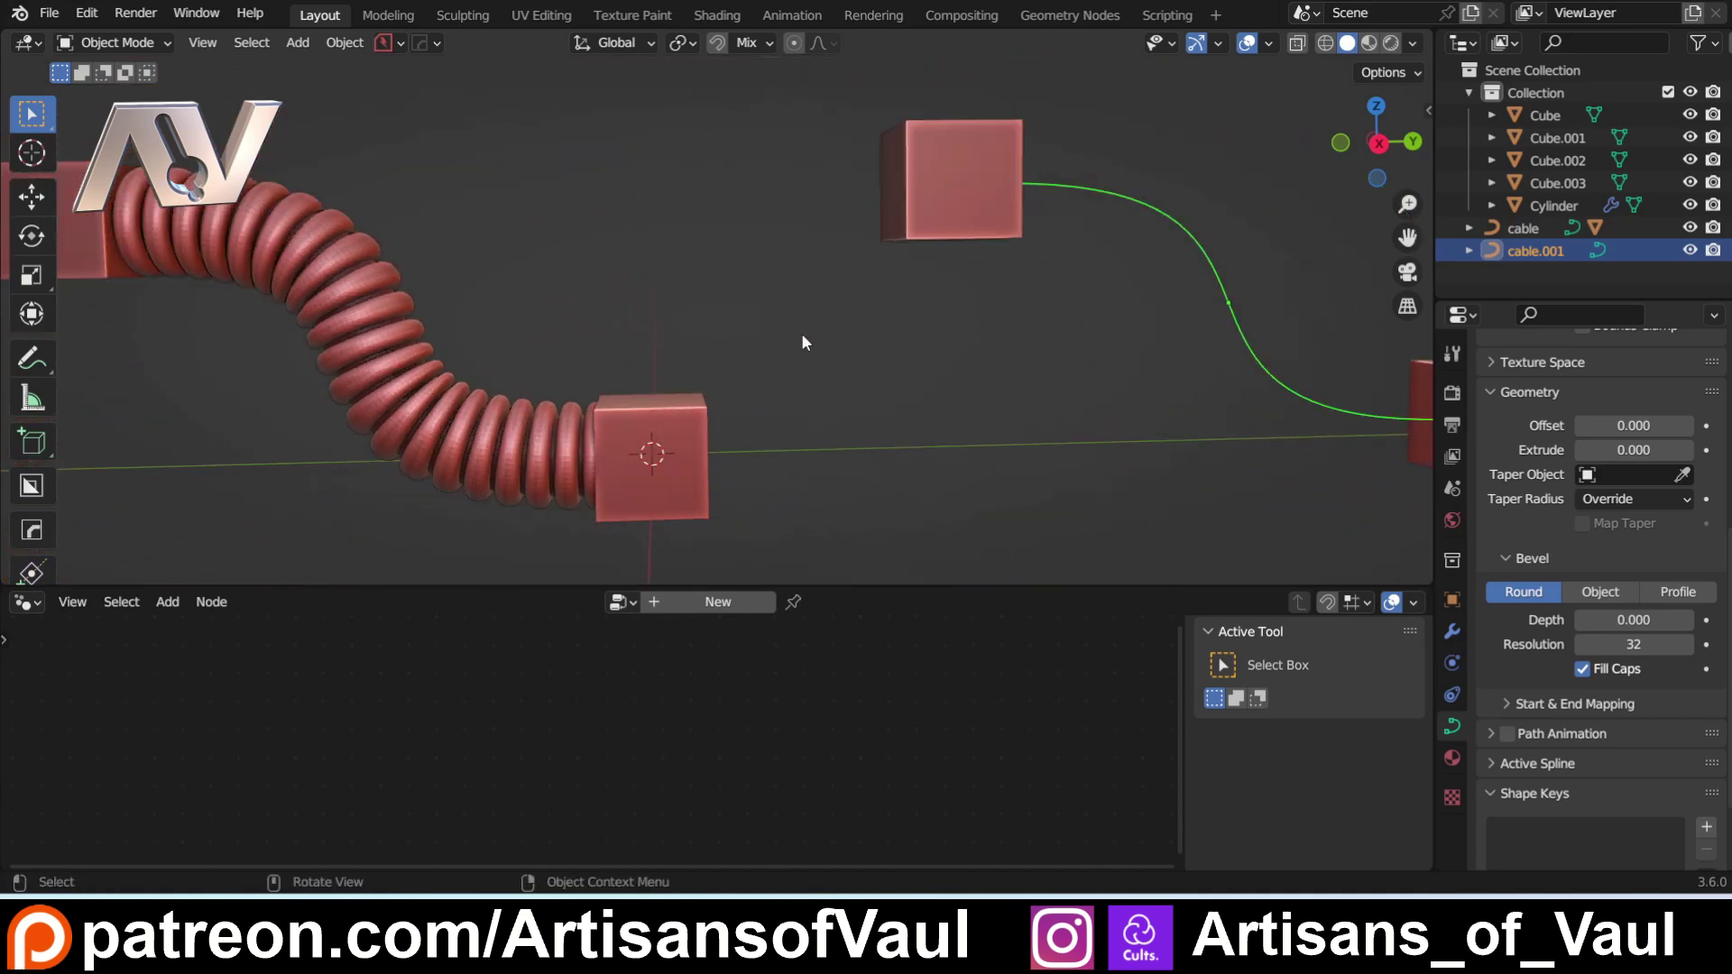
{"action": "middle_click_drag", "start_coordinate": [729, 361], "coordinate": [117, 422], "text": "shift"}
{"action": "scroll", "coordinate": [440, 410], "scroll_direction": "up", "scroll_amount": 2}
{"action": "middle_click_drag", "start_coordinate": [457, 403], "coordinate": [663, 372], "text": "shift"}
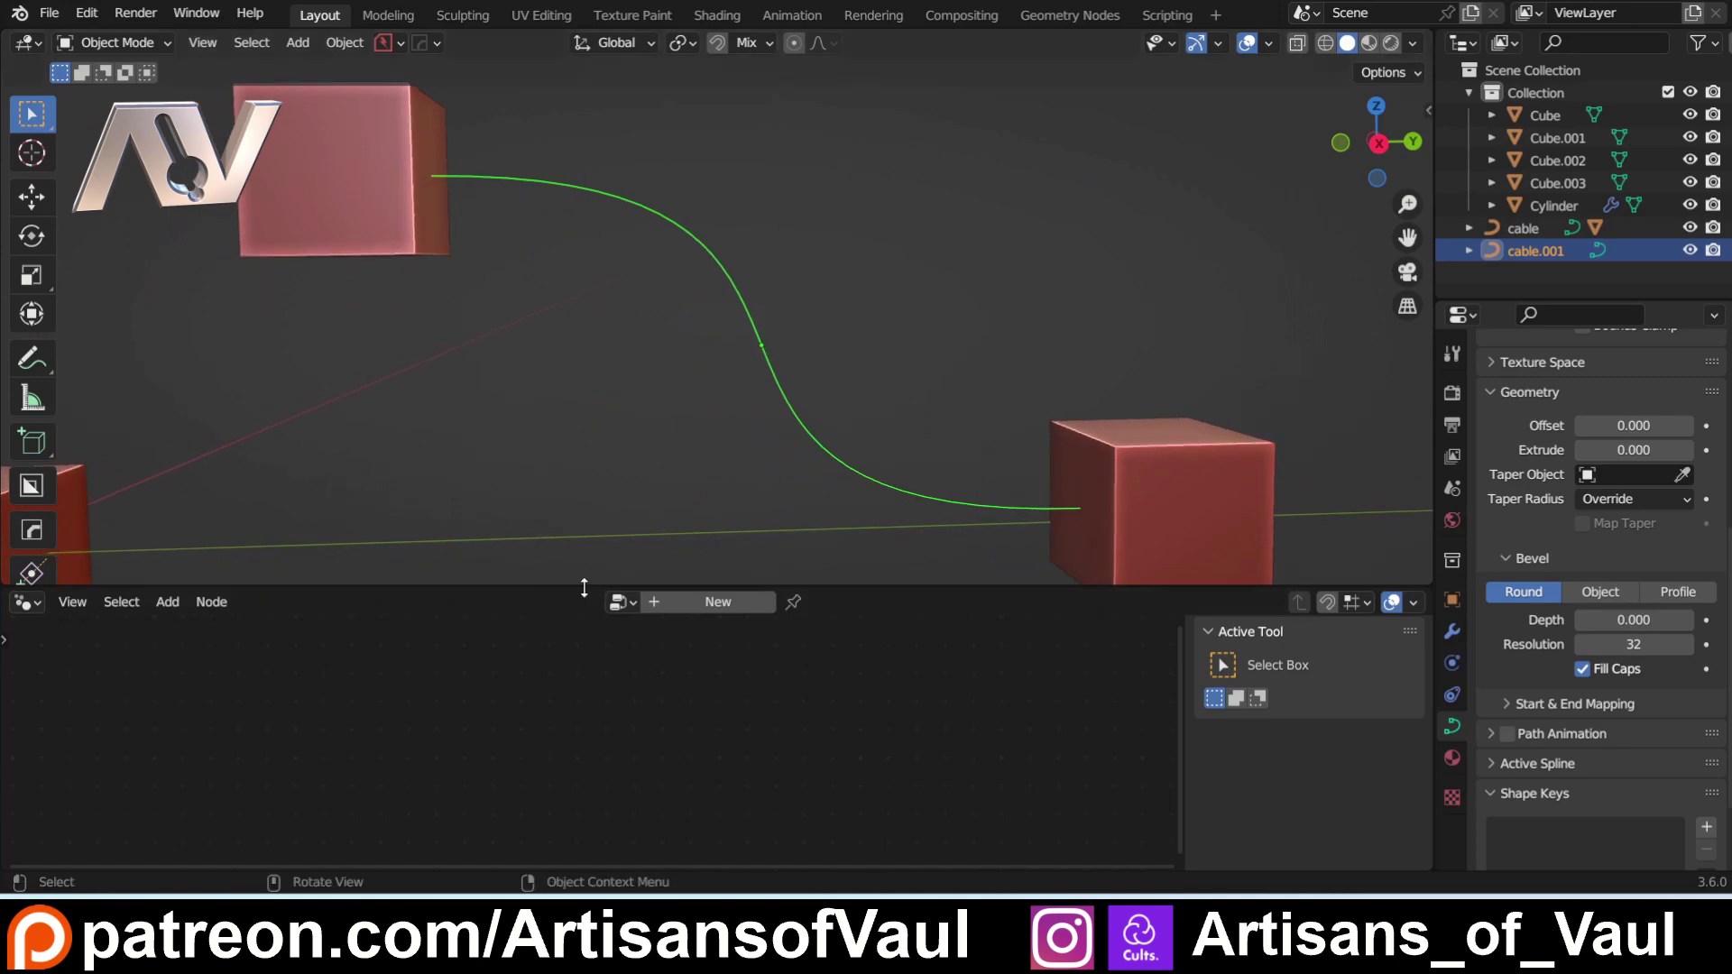
{"action": "left_click_drag", "start_coordinate": [584, 587], "coordinate": [595, 551]}
{"action": "mouse_move", "coordinate": [595, 532]}
{"action": "middle_mouse_down", "text": "shift"}
{"action": "mouse_move", "coordinate": [638, 530]}
{"action": "mouse_move", "coordinate": [606, 484]}
{"action": "mouse_move", "coordinate": [586, 505]}
{"action": "middle_mouse_up", "text": "shift"}
{"action": "left_click_drag", "start_coordinate": [548, 550], "coordinate": [541, 589]}
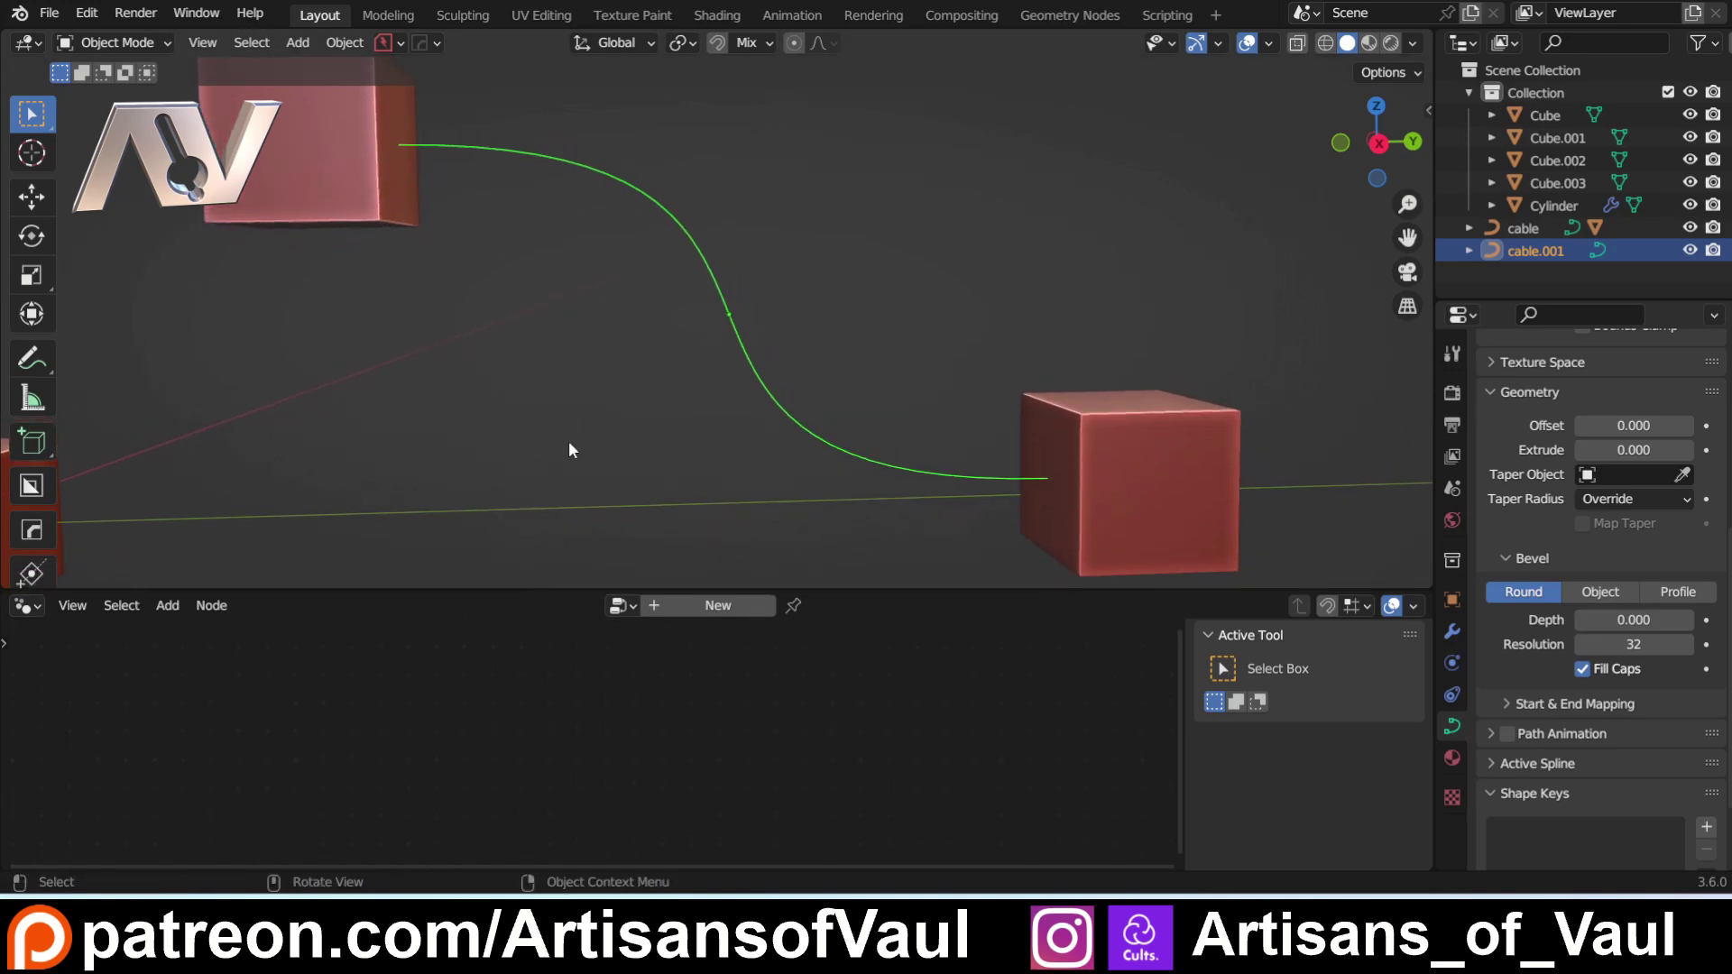
Step: Create a new Geometry Nodes tree on the bare curve and frame all its nodes
{"action": "left_click", "coordinate": [718, 605]}
{"action": "key", "text": "a"}
{"action": "key", "text": "KP_Decimal"}
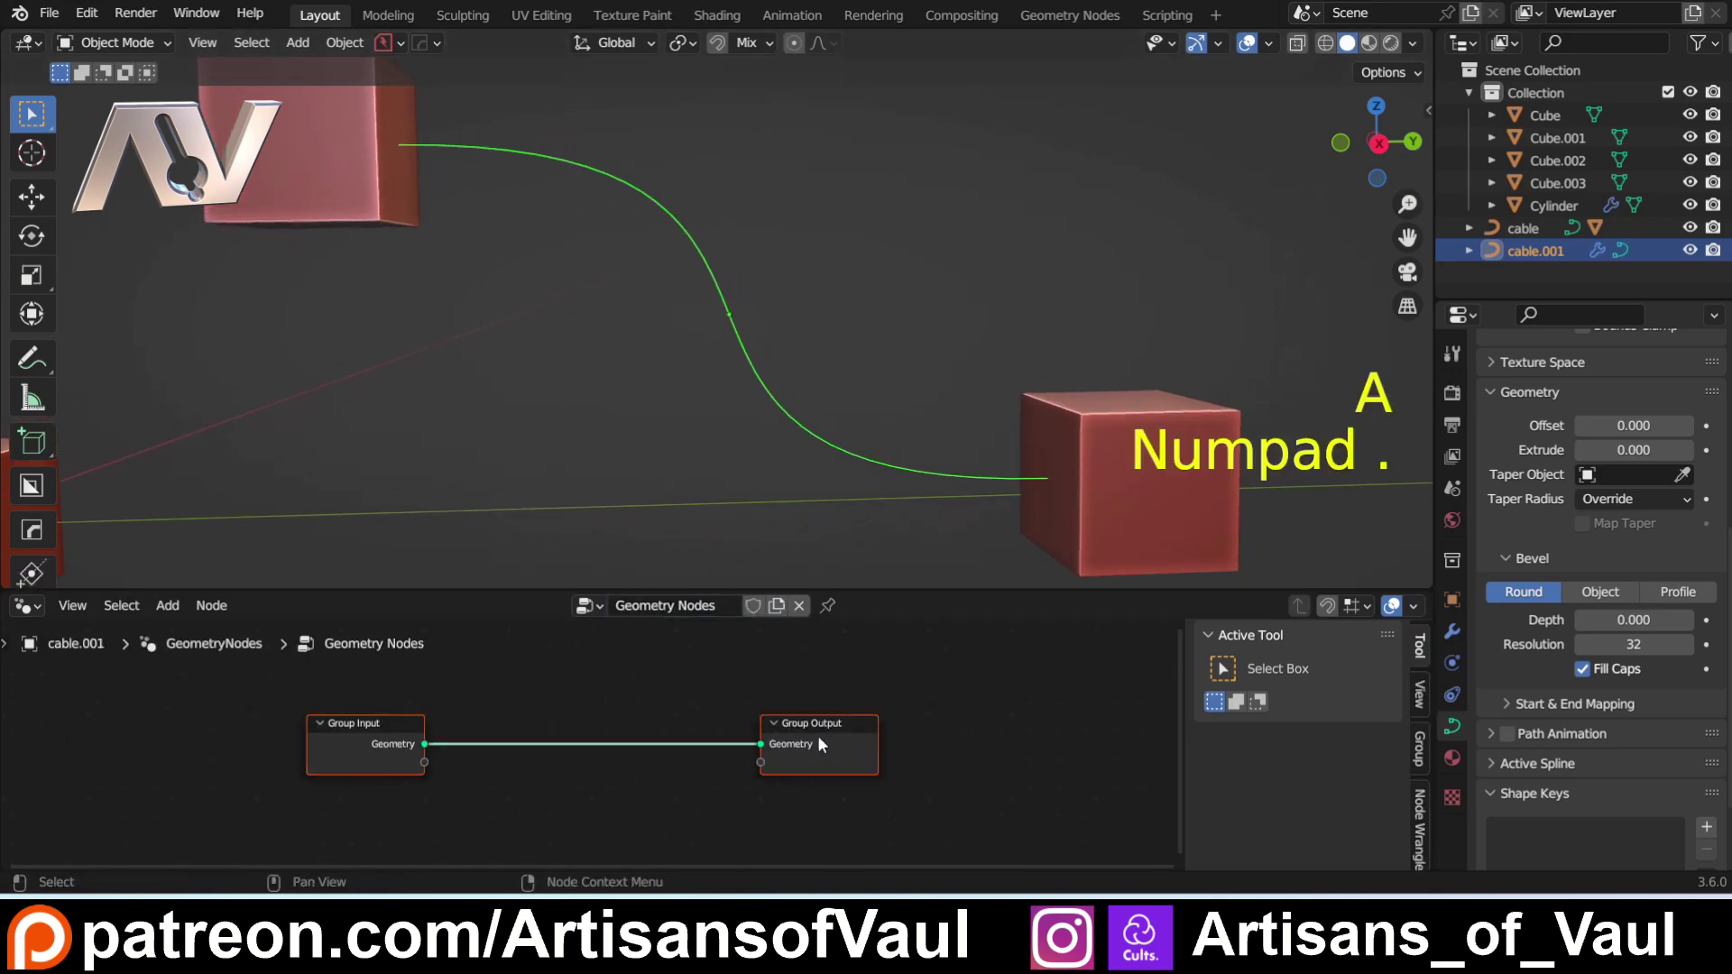
Step: Spread the Group Input and Group Output nodes far apart, and give the node editor more height
{"action": "left_click_drag", "start_coordinate": [815, 732], "coordinate": [1045, 710]}
{"action": "left_click", "coordinate": [717, 676]}
{"action": "left_click_drag", "start_coordinate": [610, 711], "coordinate": [185, 707]}
{"action": "scroll", "coordinate": [451, 699], "scroll_direction": "down", "scroll_amount": 4}
{"action": "middle_click_drag", "start_coordinate": [624, 431], "coordinate": [618, 403], "text": "shift"}
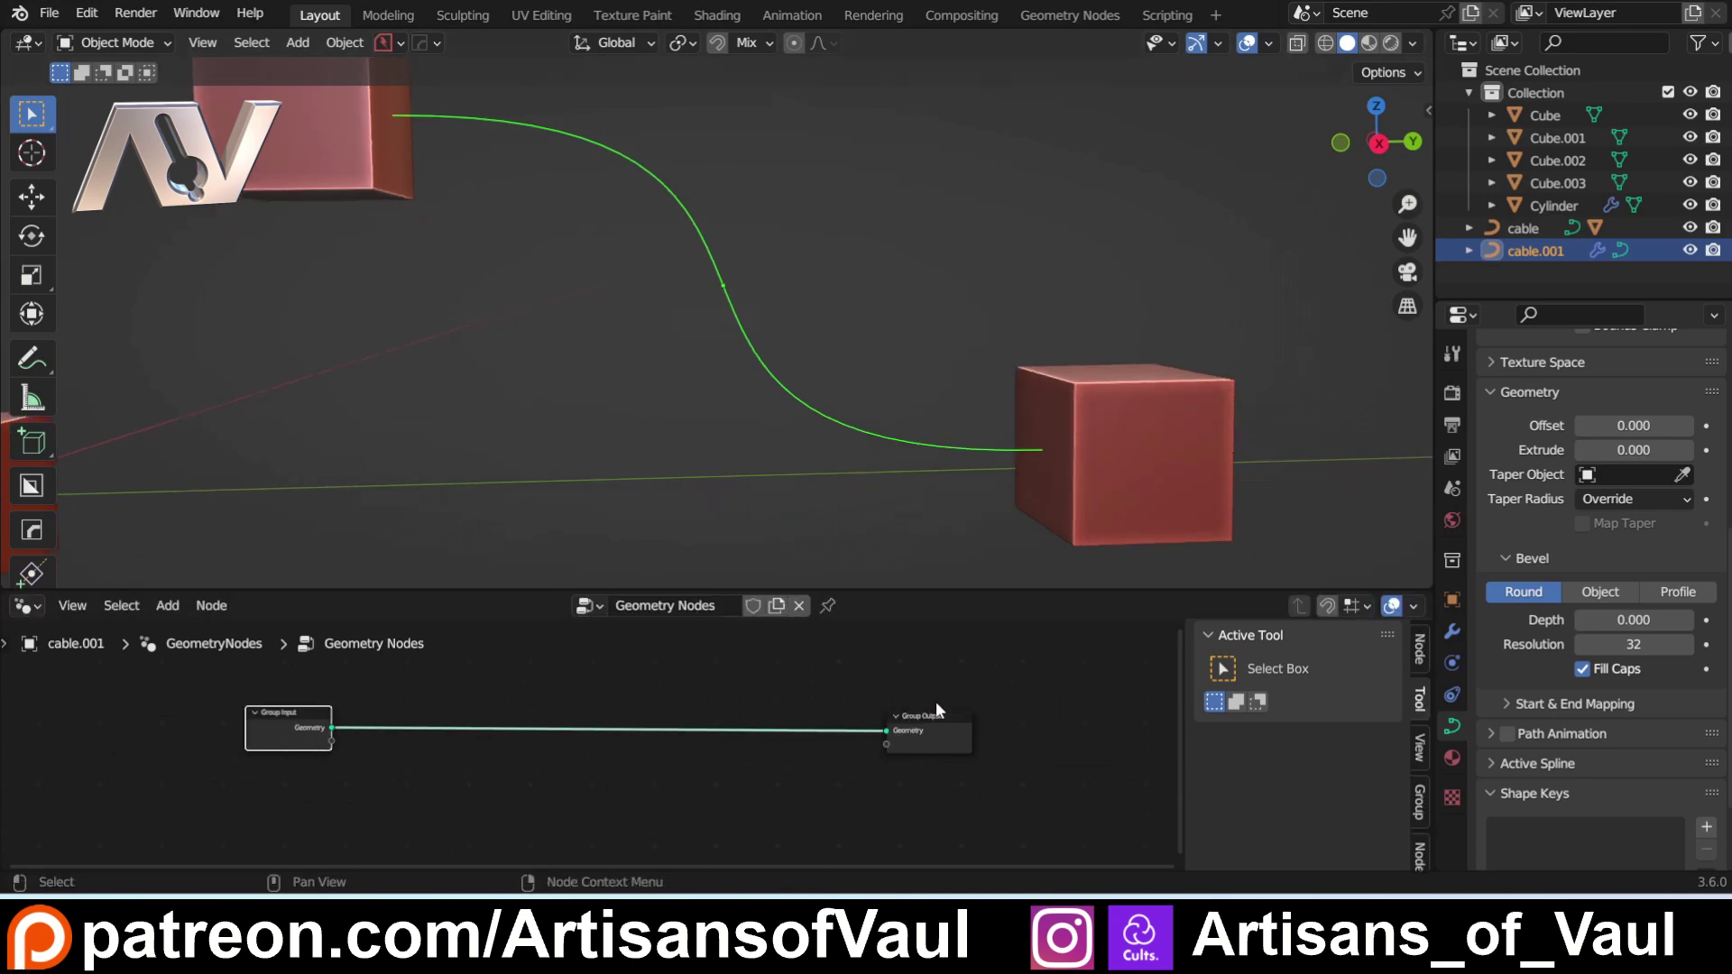
{"action": "left_click_drag", "start_coordinate": [934, 711], "coordinate": [1045, 711]}
{"action": "left_click_drag", "start_coordinate": [651, 590], "coordinate": [631, 498]}
{"action": "scroll", "coordinate": [608, 642], "scroll_direction": "up", "scroll_amount": 1, "text": "ctrl"}
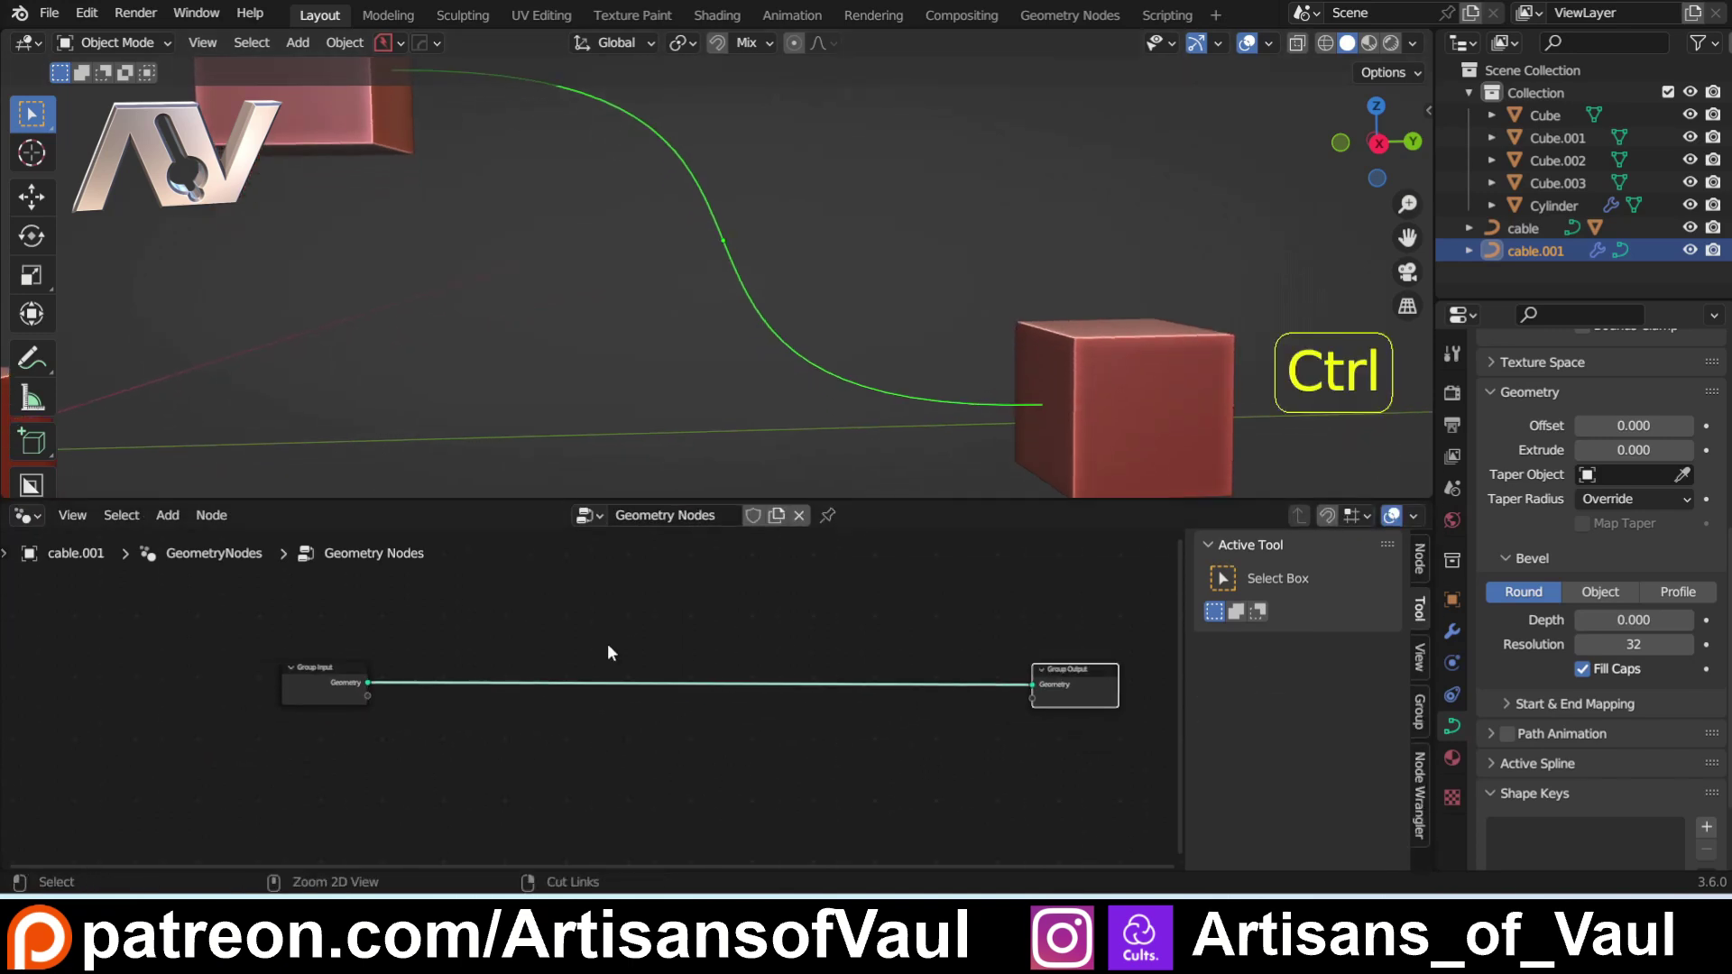
Step: Insert a Curve to Mesh node on the link between Group Input and Group Output
{"action": "scroll", "coordinate": [586, 647], "scroll_direction": "down", "scroll_amount": 3, "text": "ctrl"}
{"action": "scroll", "coordinate": [541, 668], "scroll_direction": "up", "scroll_amount": 2, "text": "shift"}
{"action": "middle_click_drag", "start_coordinate": [489, 693], "coordinate": [505, 580], "text": "shift"}
{"action": "scroll", "coordinate": [505, 580], "scroll_direction": "up", "scroll_amount": 3}
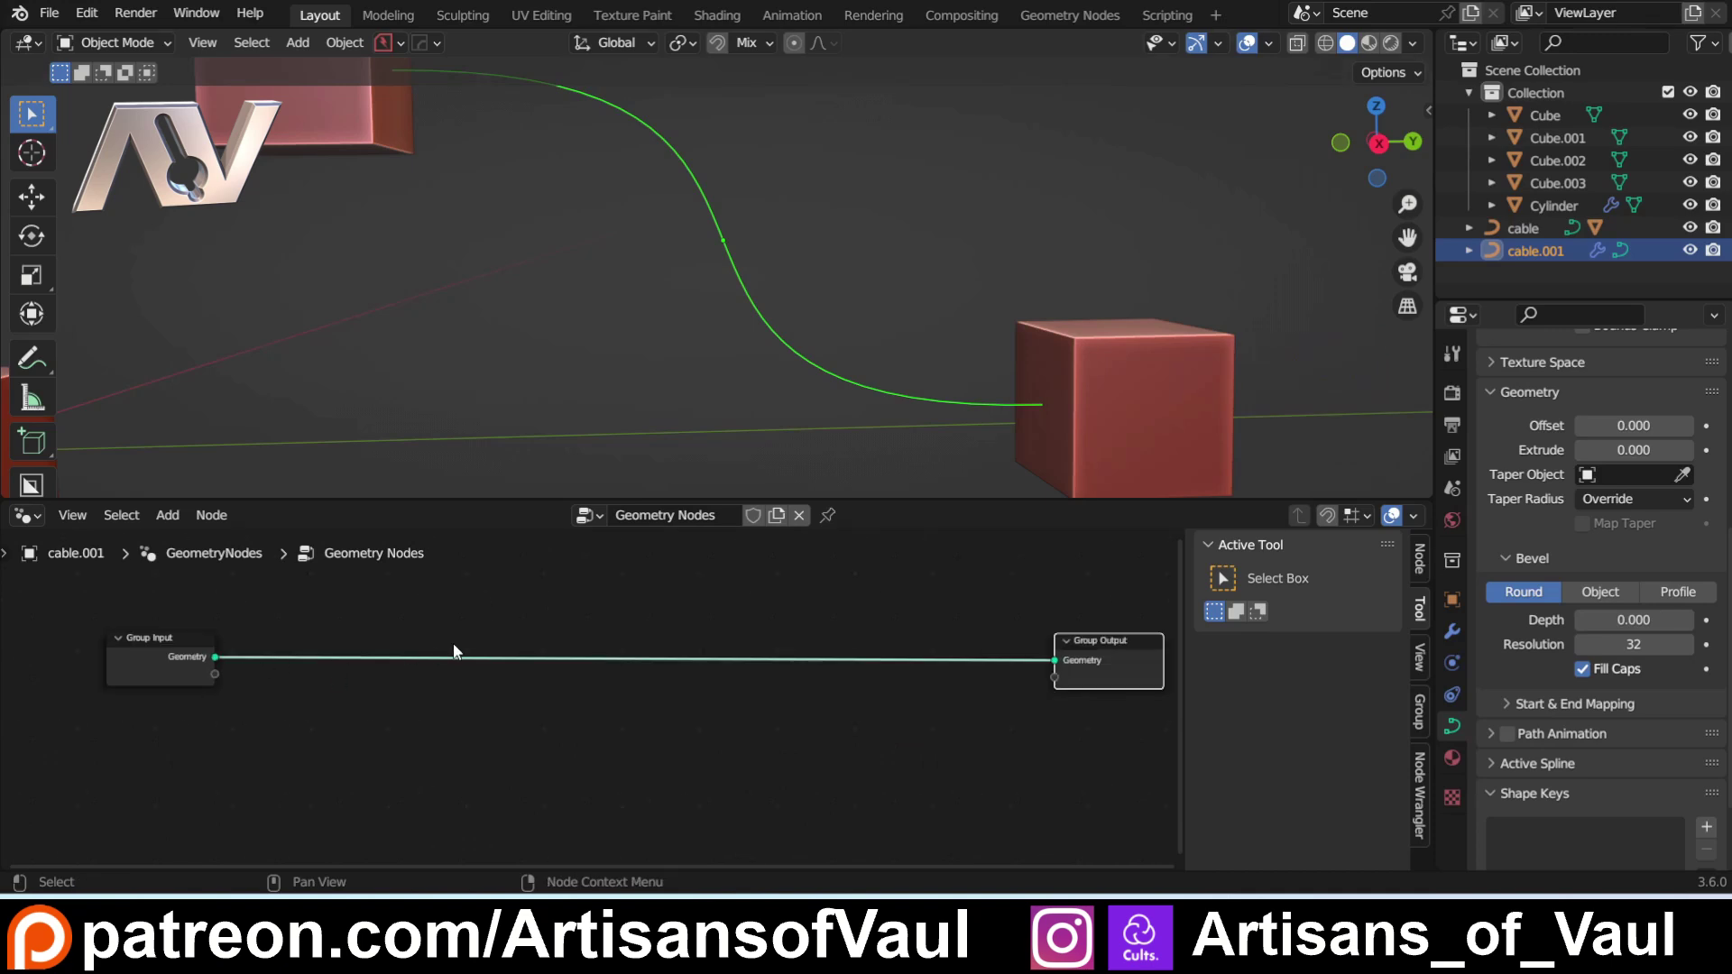
{"action": "key", "text": "shift+a"}
{"action": "left_click", "coordinate": [419, 415]}
{"action": "type", "text": "curv"}
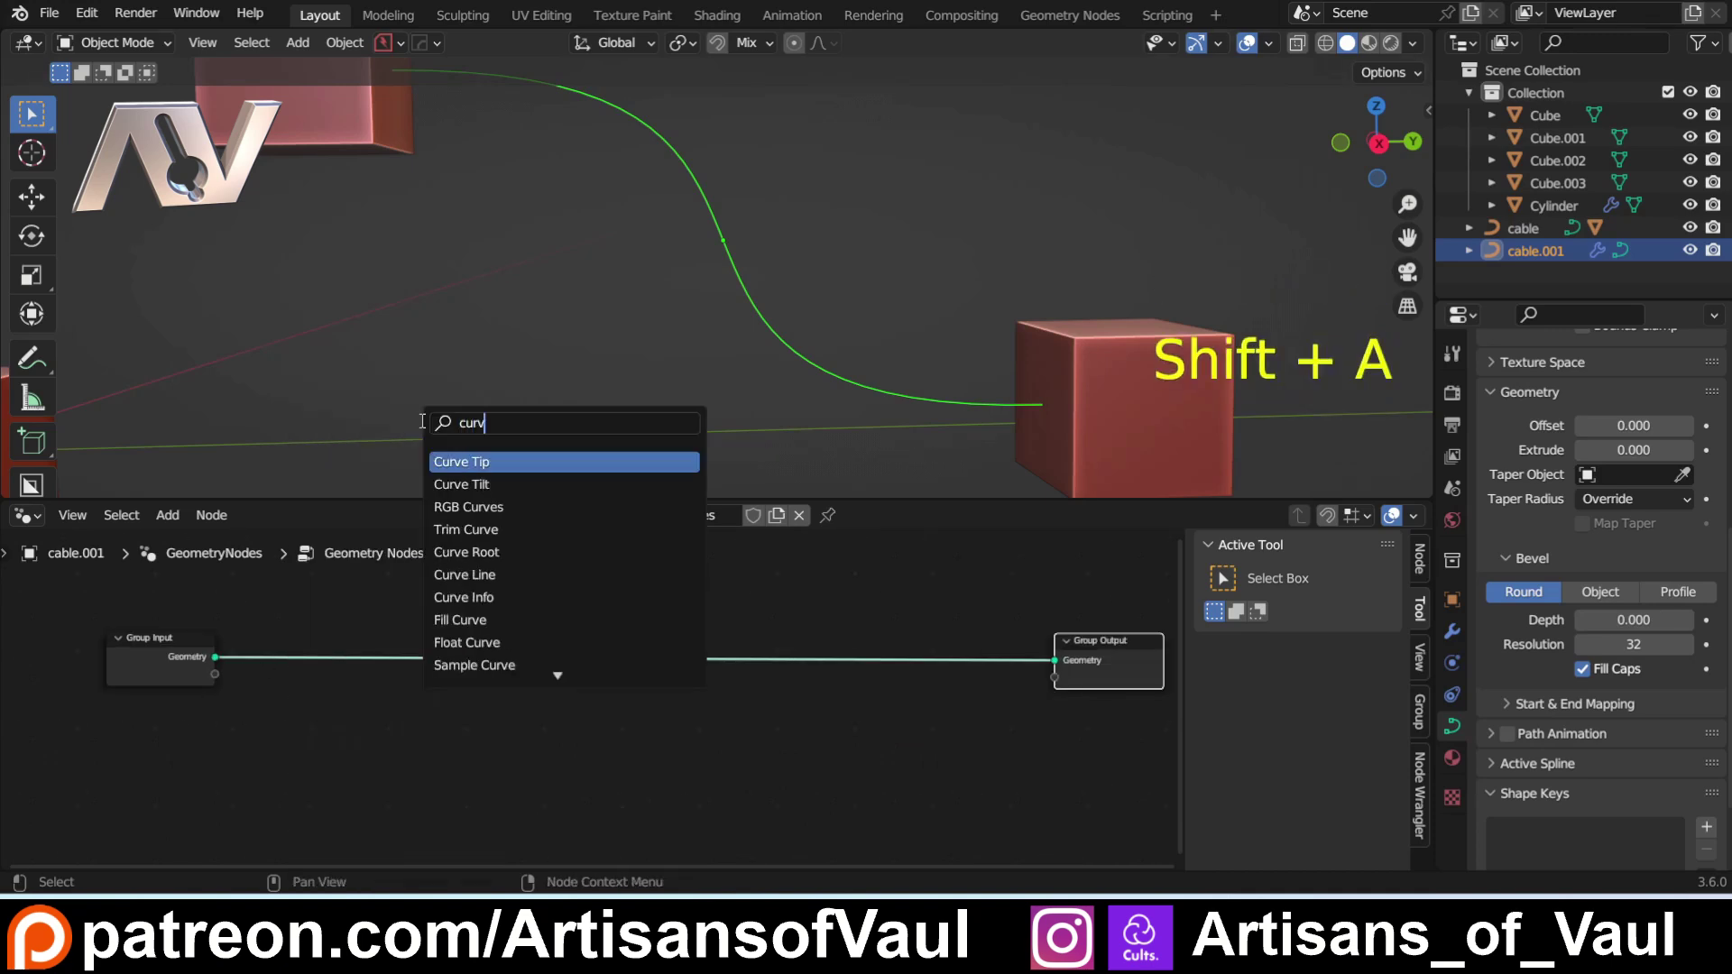
{"action": "type", "text": "e to"}
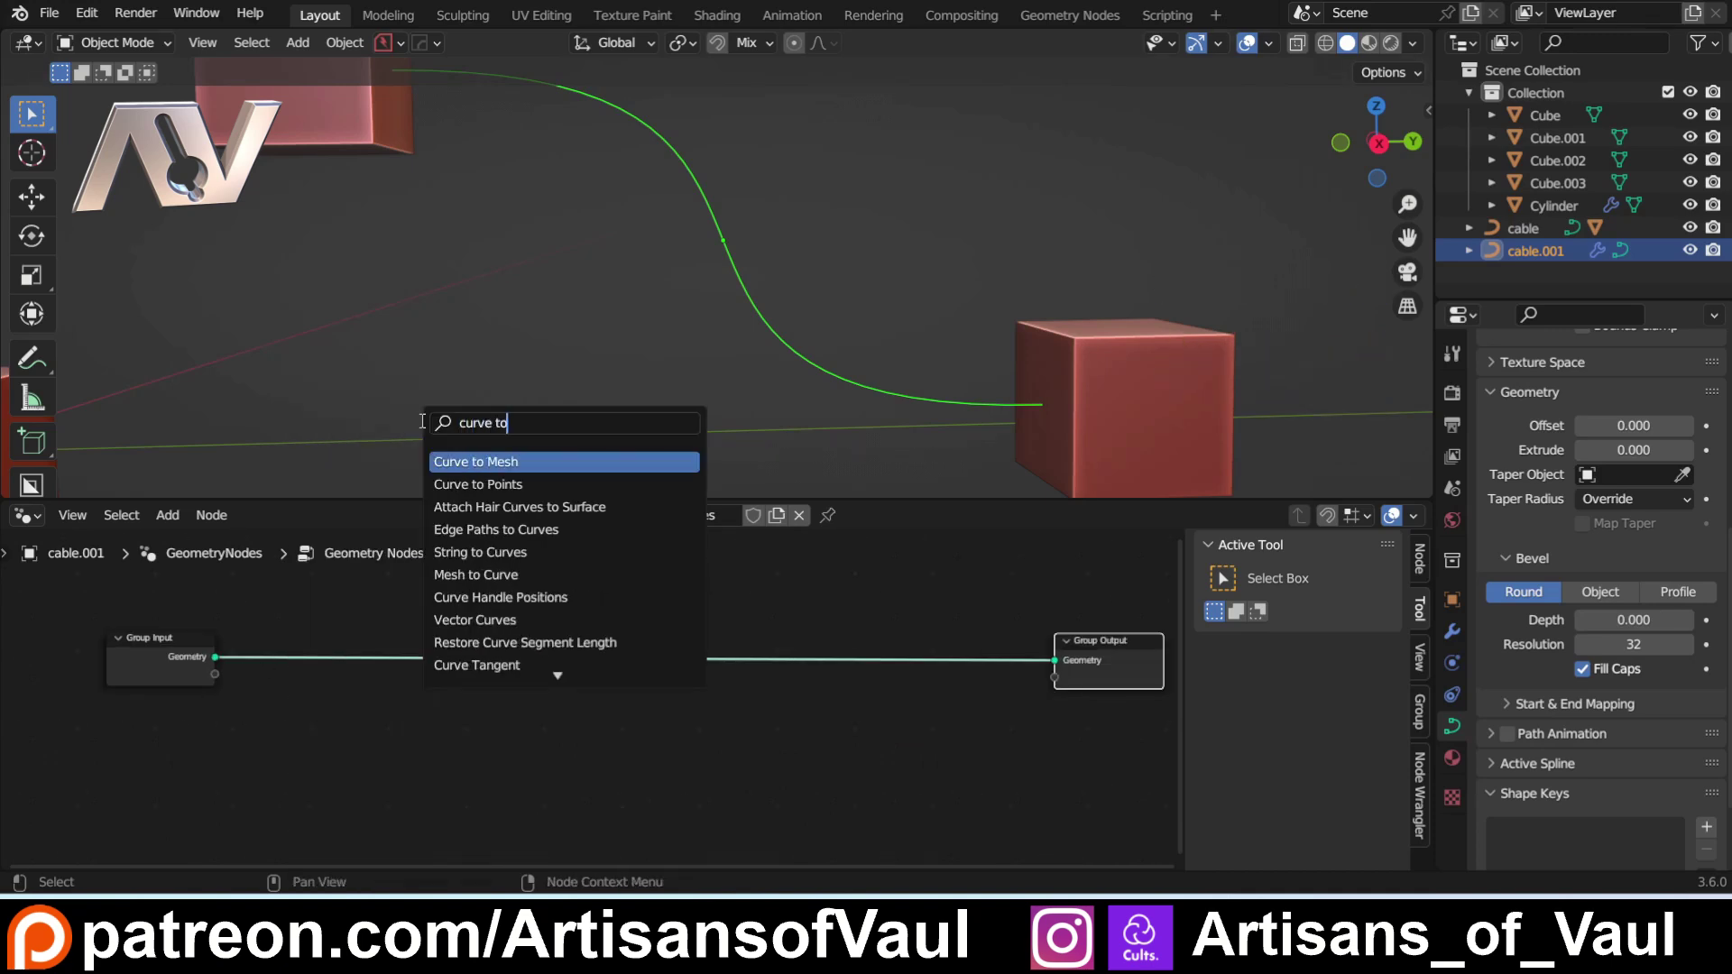
{"action": "left_click", "coordinate": [472, 461]}
{"action": "left_click", "coordinate": [522, 631]}
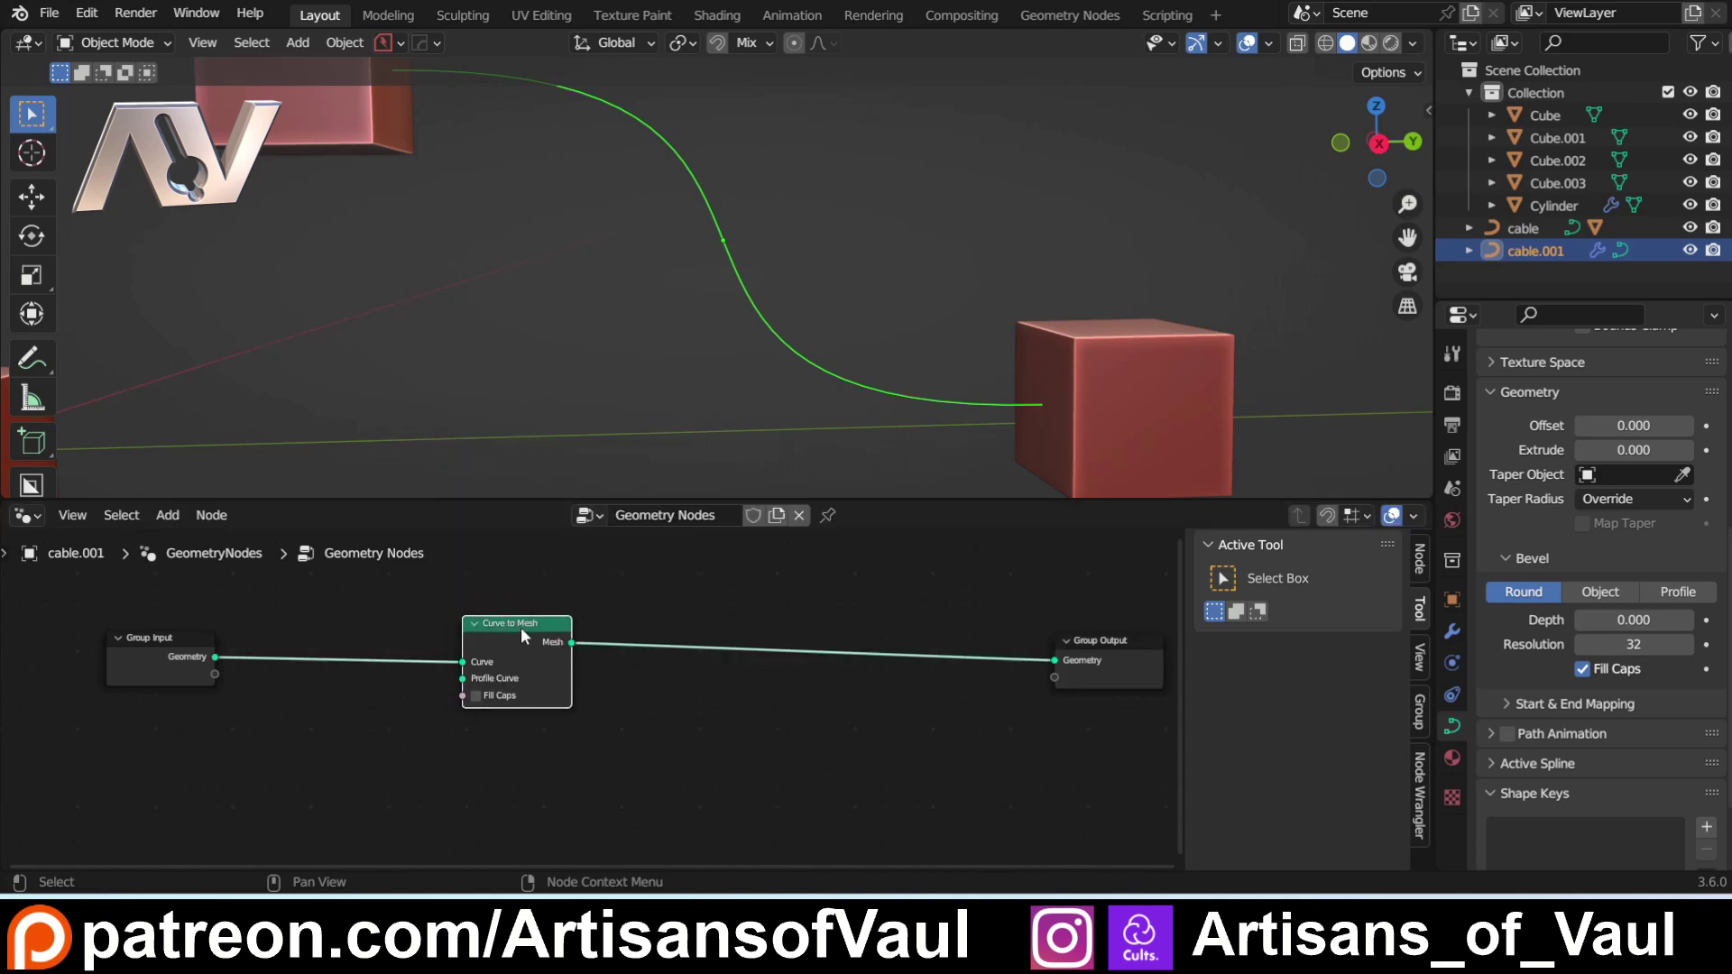
Step: Add a Curve Circle node and connect its Curve output to the Profile Curve input of Curve to Mesh
{"action": "key", "text": "shift+a"}
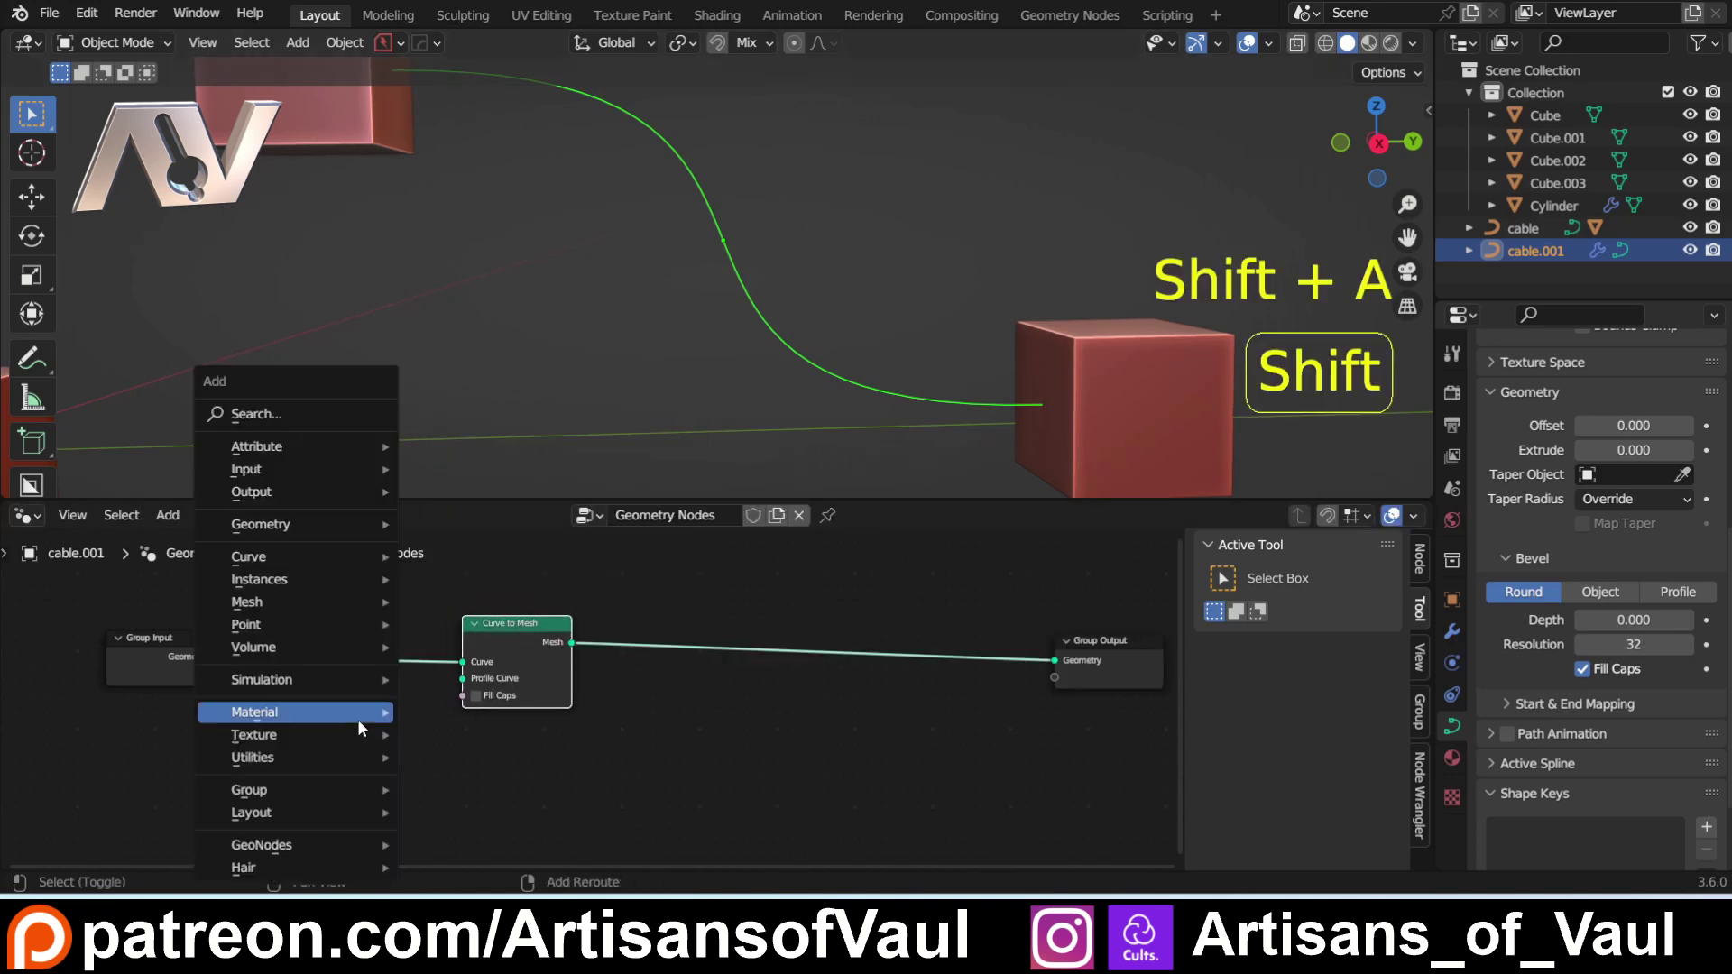
{"action": "left_click", "coordinate": [336, 413]}
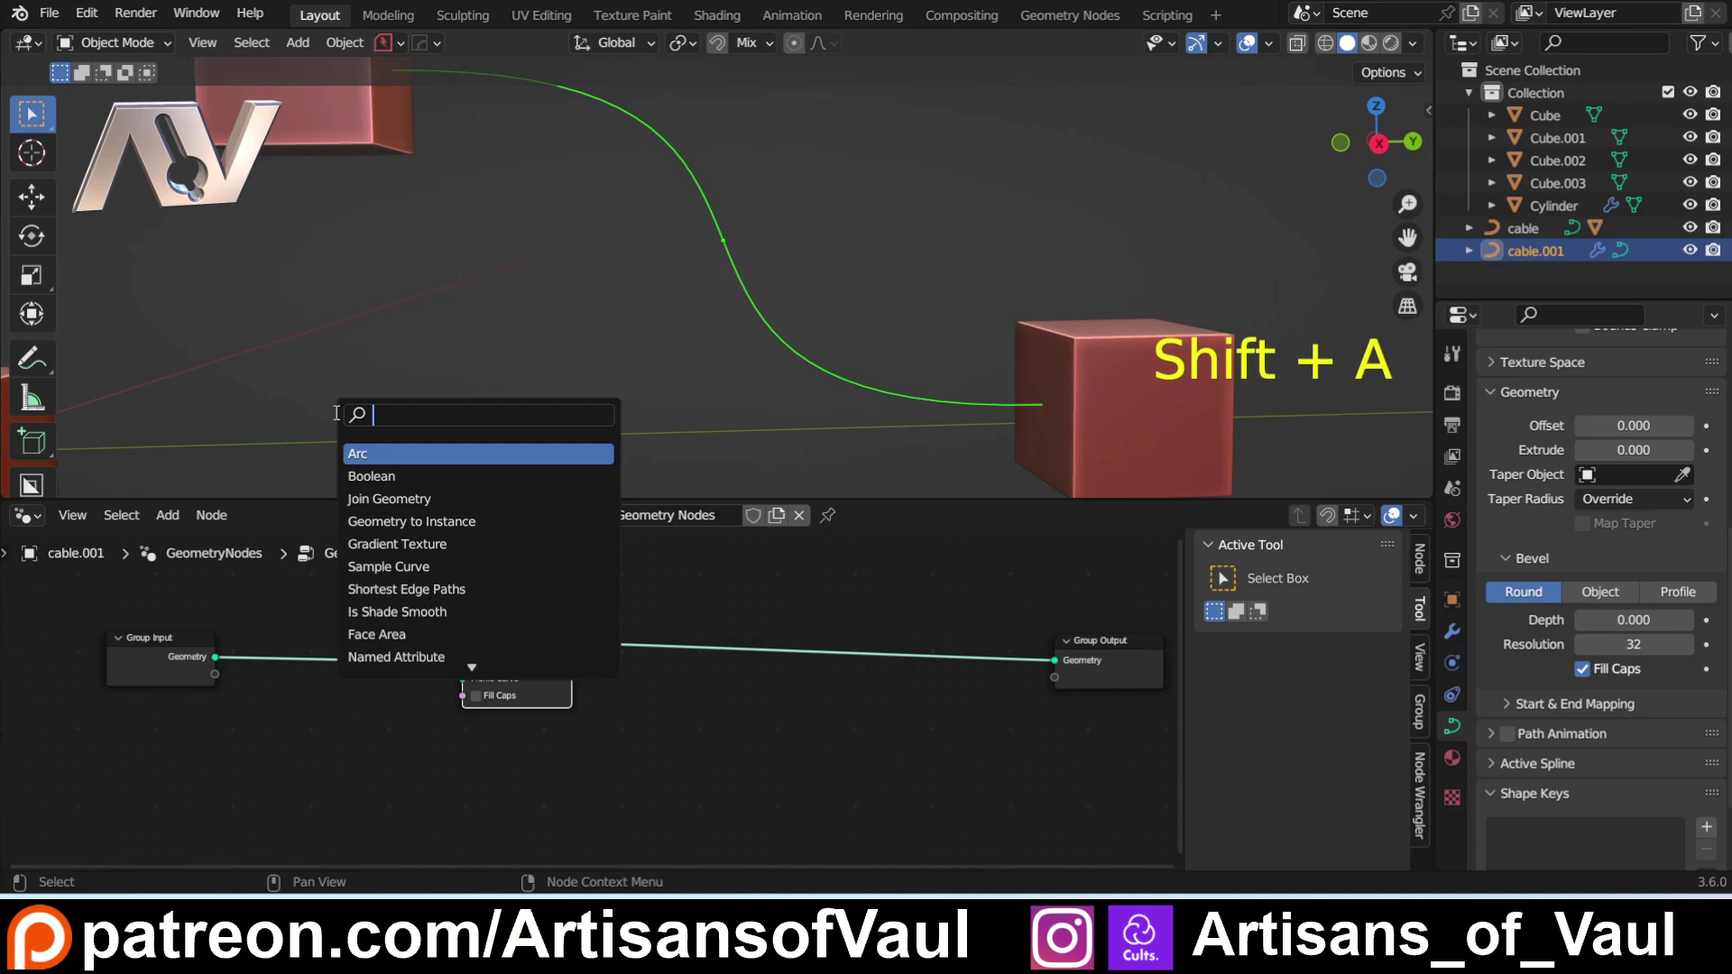
{"action": "type", "text": "curve c"}
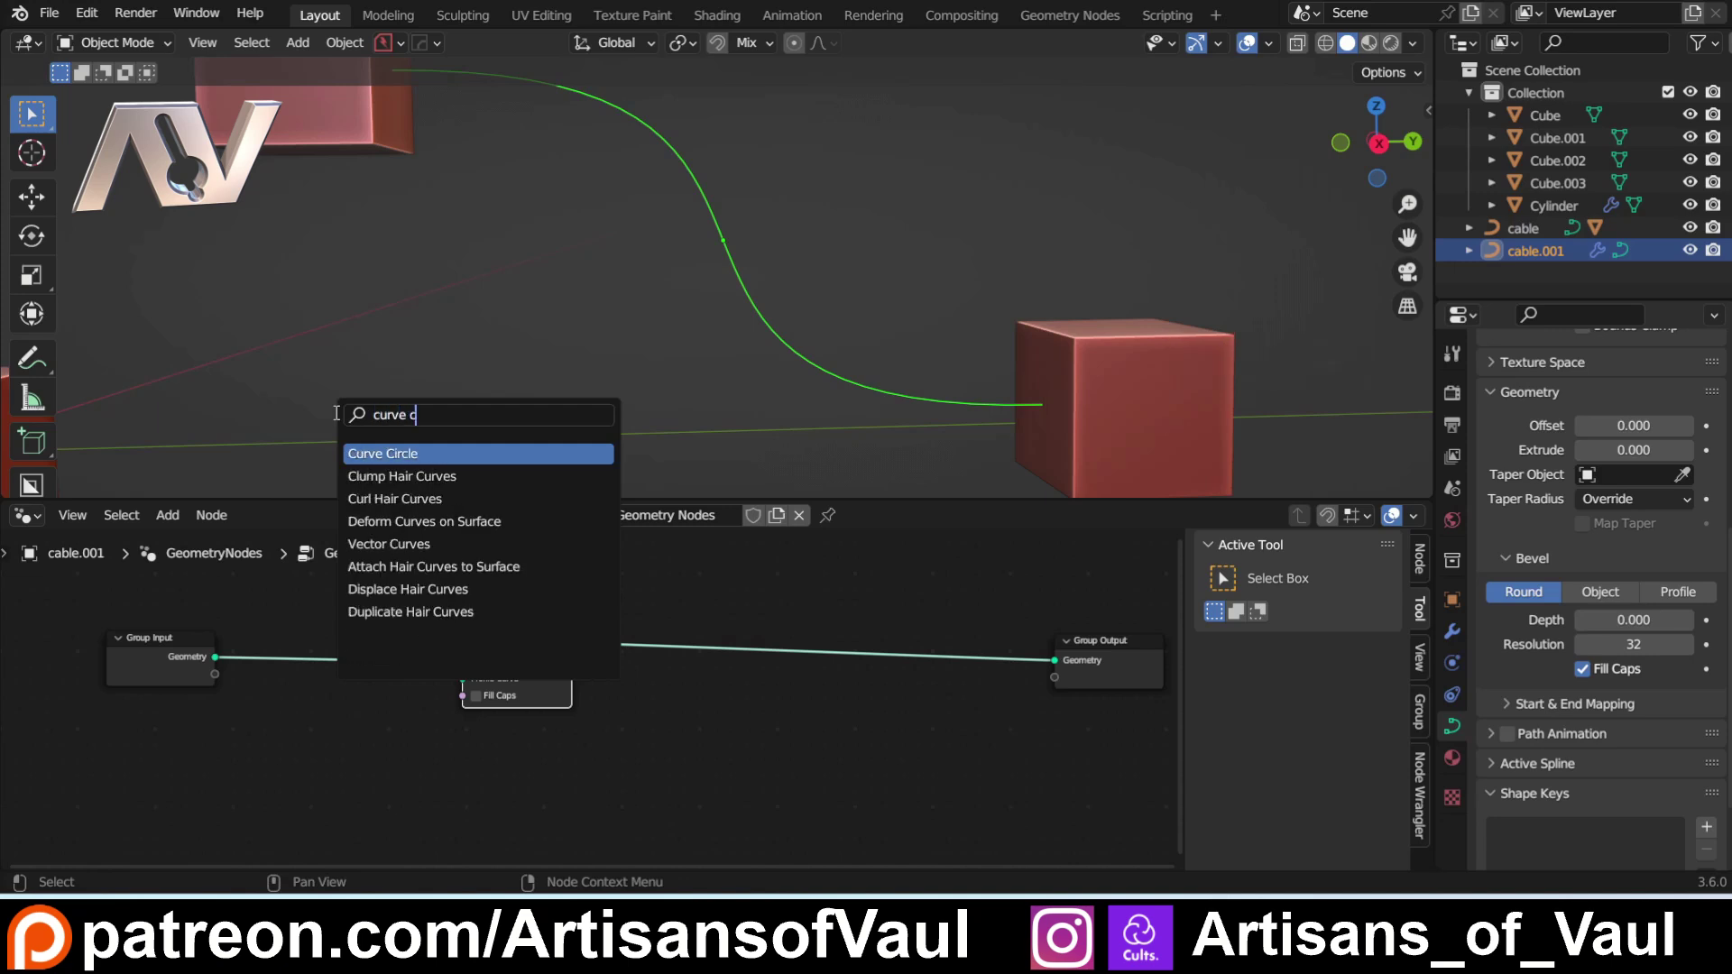
{"action": "left_click", "coordinate": [382, 453]}
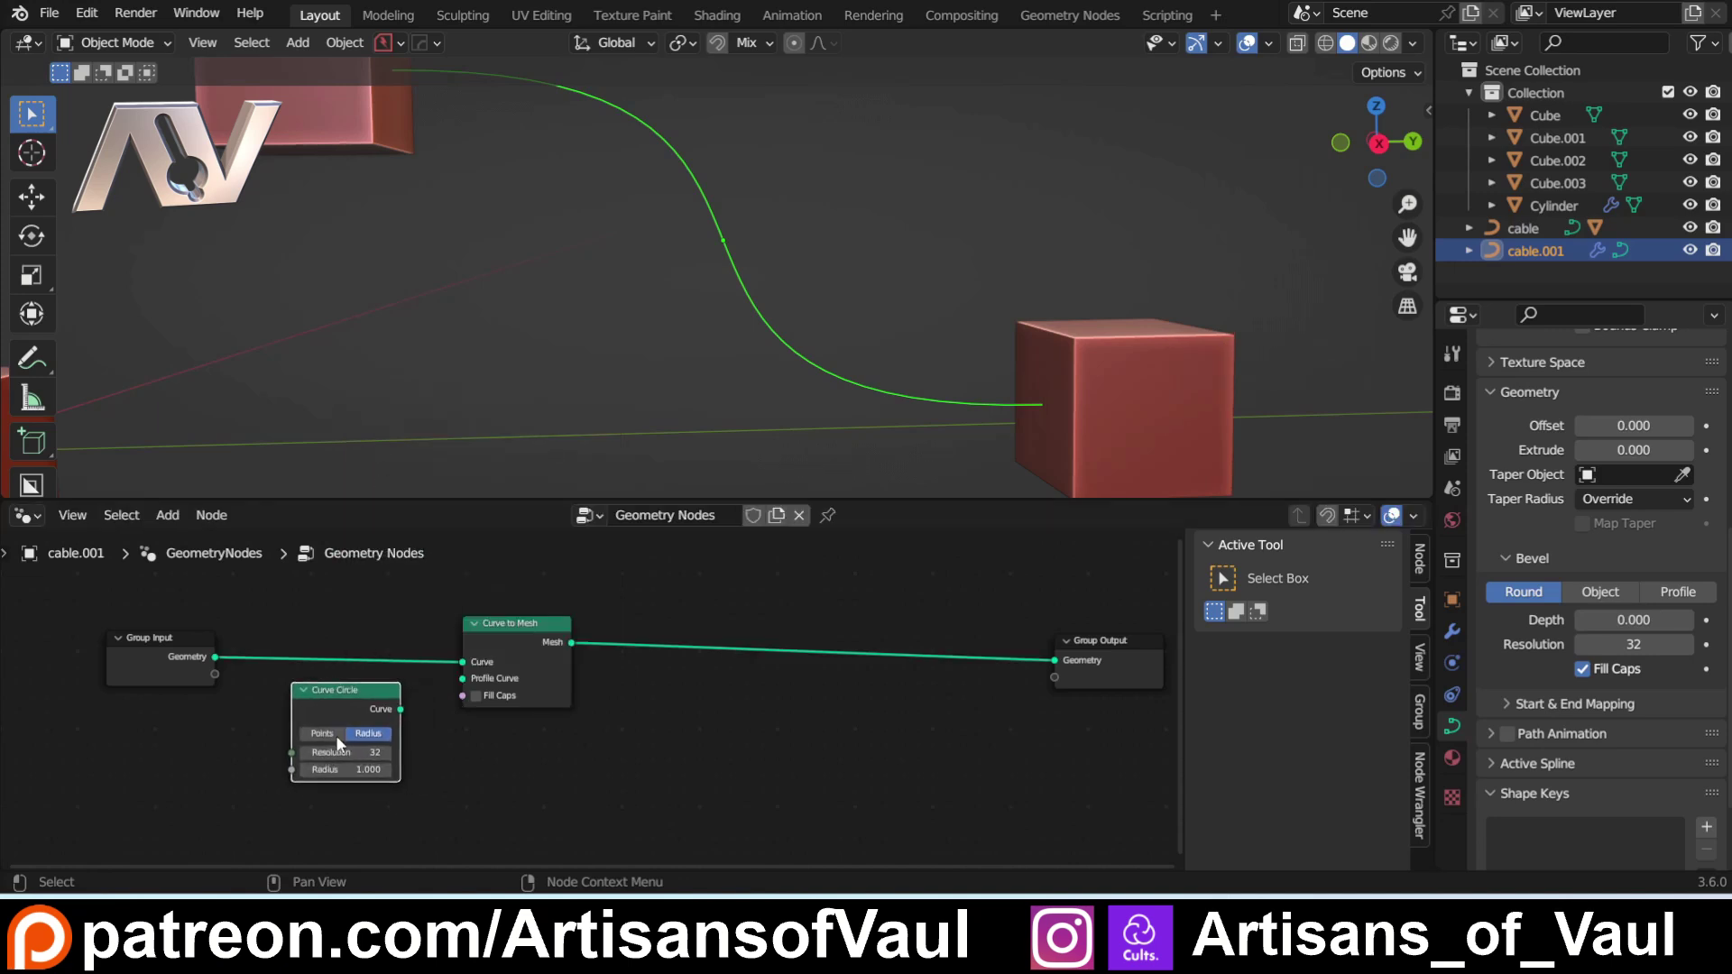
{"action": "left_click", "coordinate": [402, 713]}
{"action": "left_click_drag", "start_coordinate": [401, 708], "coordinate": [461, 678]}
{"action": "scroll", "coordinate": [714, 316], "scroll_direction": "down", "scroll_amount": 3}
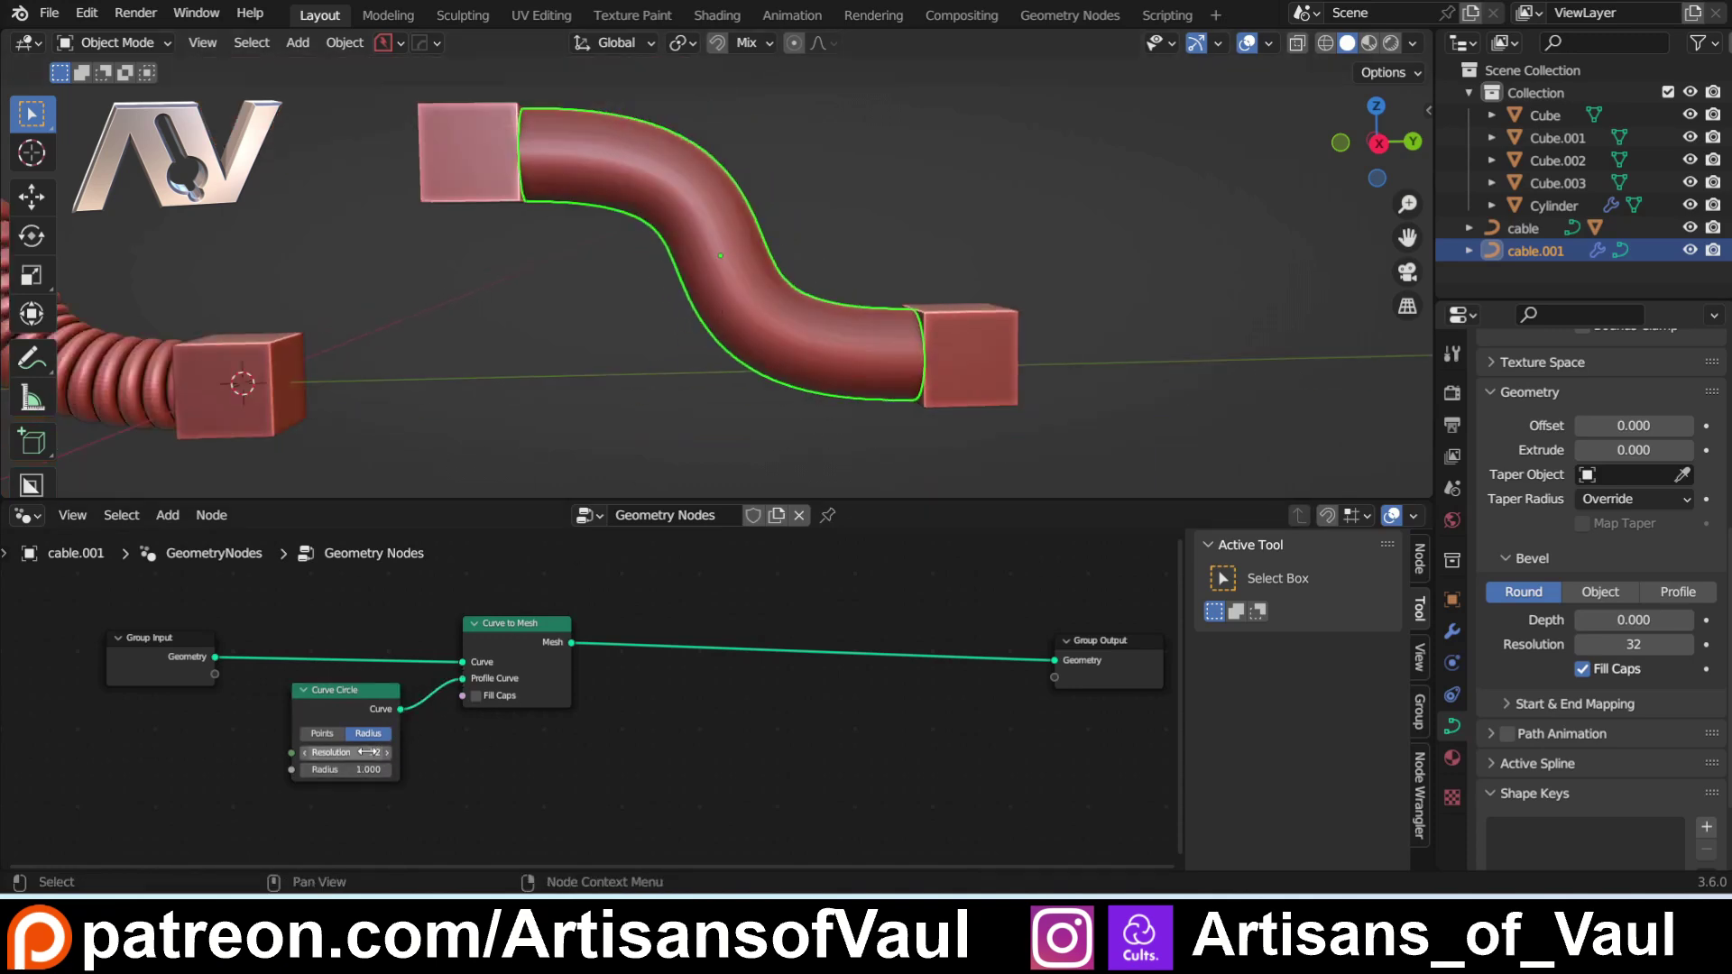
Step: Set the Curve Circle radius to 0.7 and deselect the tube to check its thickness between the cubes
{"action": "mouse_move", "coordinate": [370, 773]}
{"action": "left_mouse_down"}
{"action": "mouse_move", "coordinate": [280, 773]}
{"action": "mouse_move", "coordinate": [384, 769]}
{"action": "left_mouse_up"}
{"action": "left_click", "coordinate": [525, 402]}
{"action": "middle_click_drag", "start_coordinate": [525, 402], "coordinate": [522, 349]}
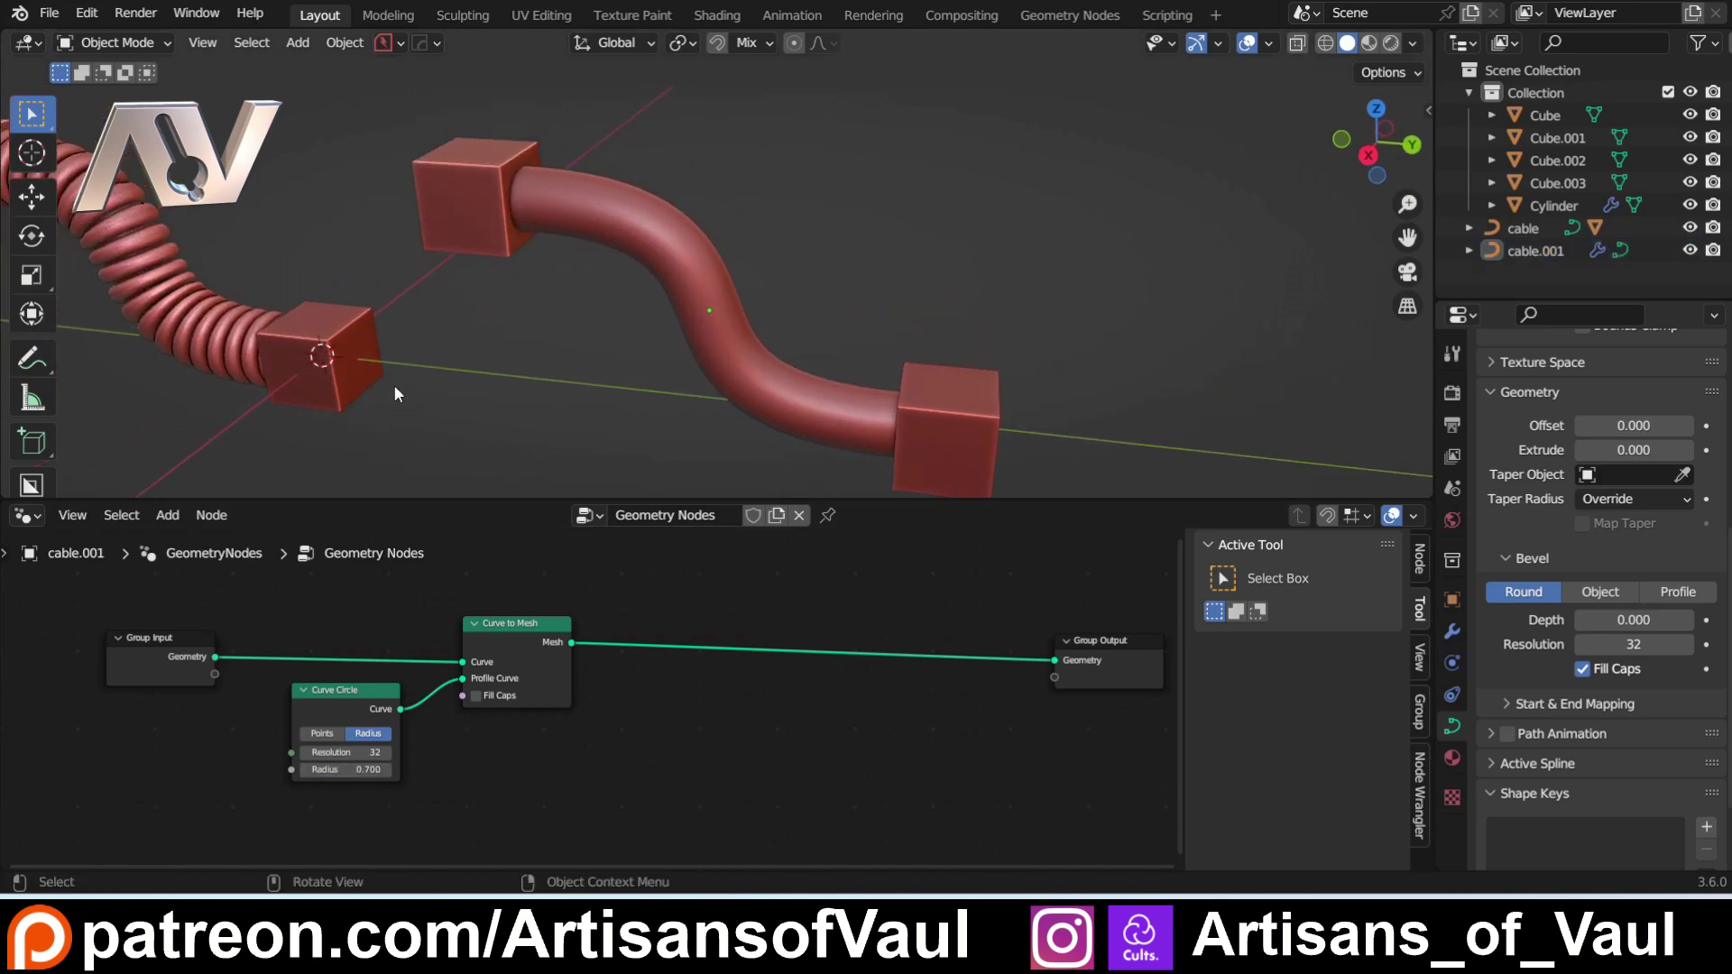
Step: Examine the ring segments of the original ribbed cable up close and compare them with the smooth tube
{"action": "middle_click_drag", "start_coordinate": [384, 379], "coordinate": [498, 236], "text": "shift"}
{"action": "left_click", "coordinate": [497, 239]}
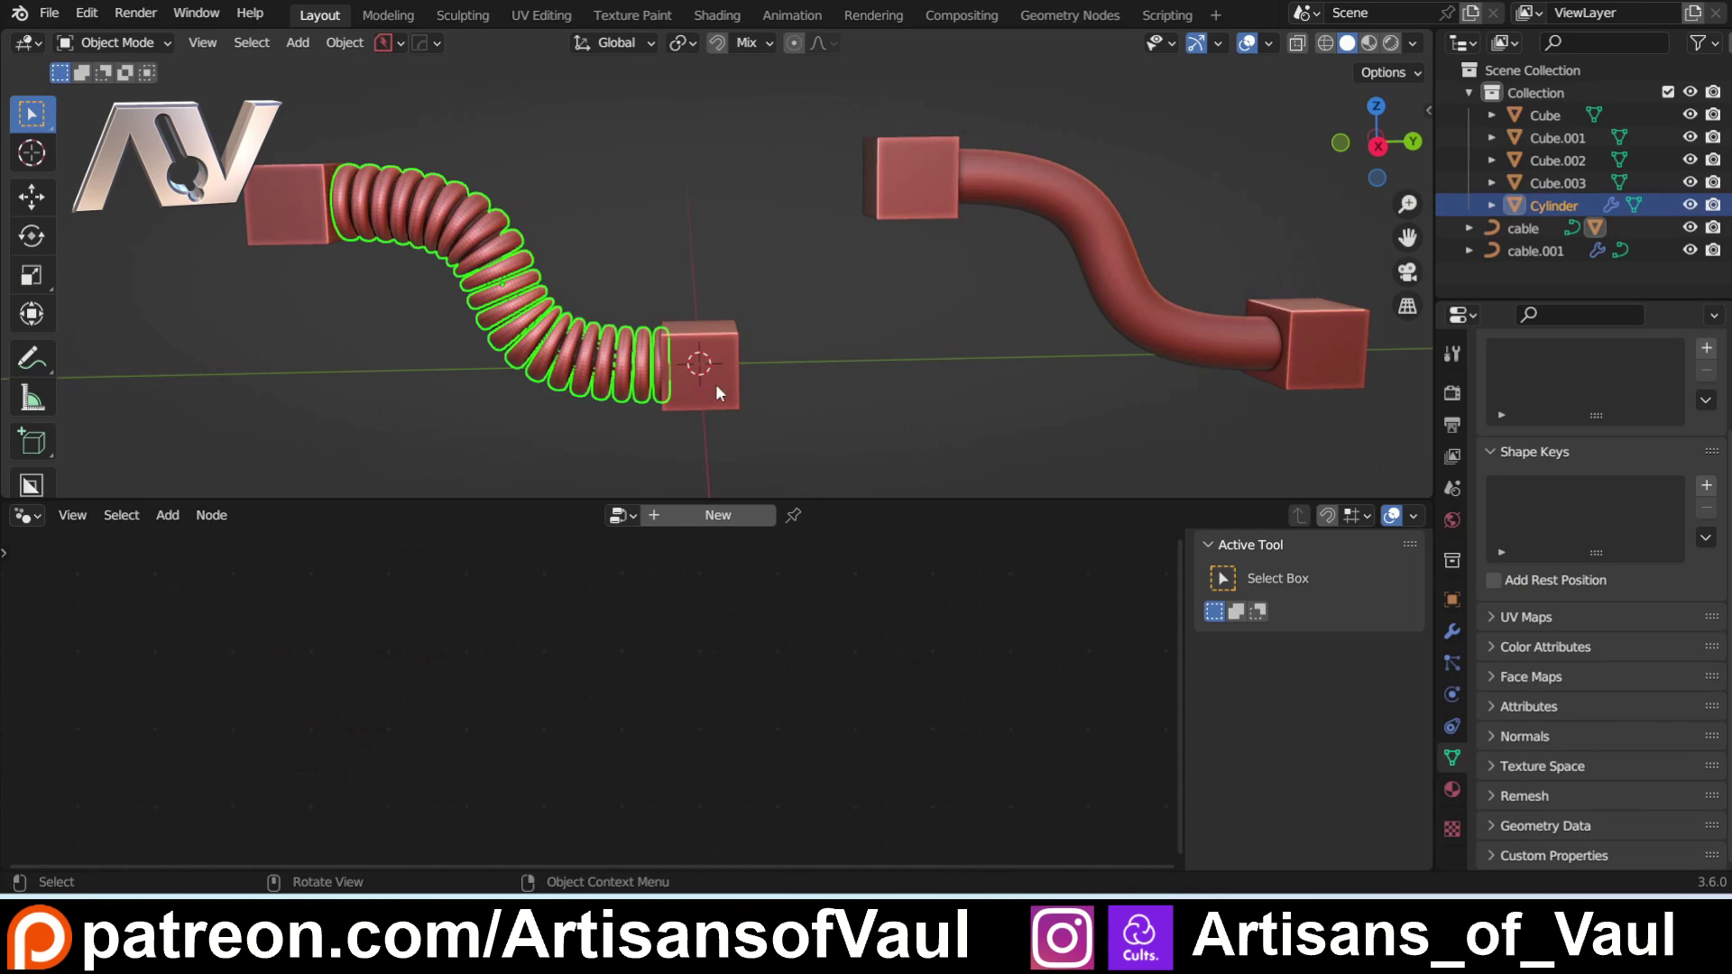
{"action": "middle_click_drag", "start_coordinate": [719, 391], "coordinate": [517, 265], "text": "shift"}
{"action": "left_click", "coordinate": [514, 260]}
{"action": "scroll", "coordinate": [501, 236], "scroll_direction": "up", "scroll_amount": 5}
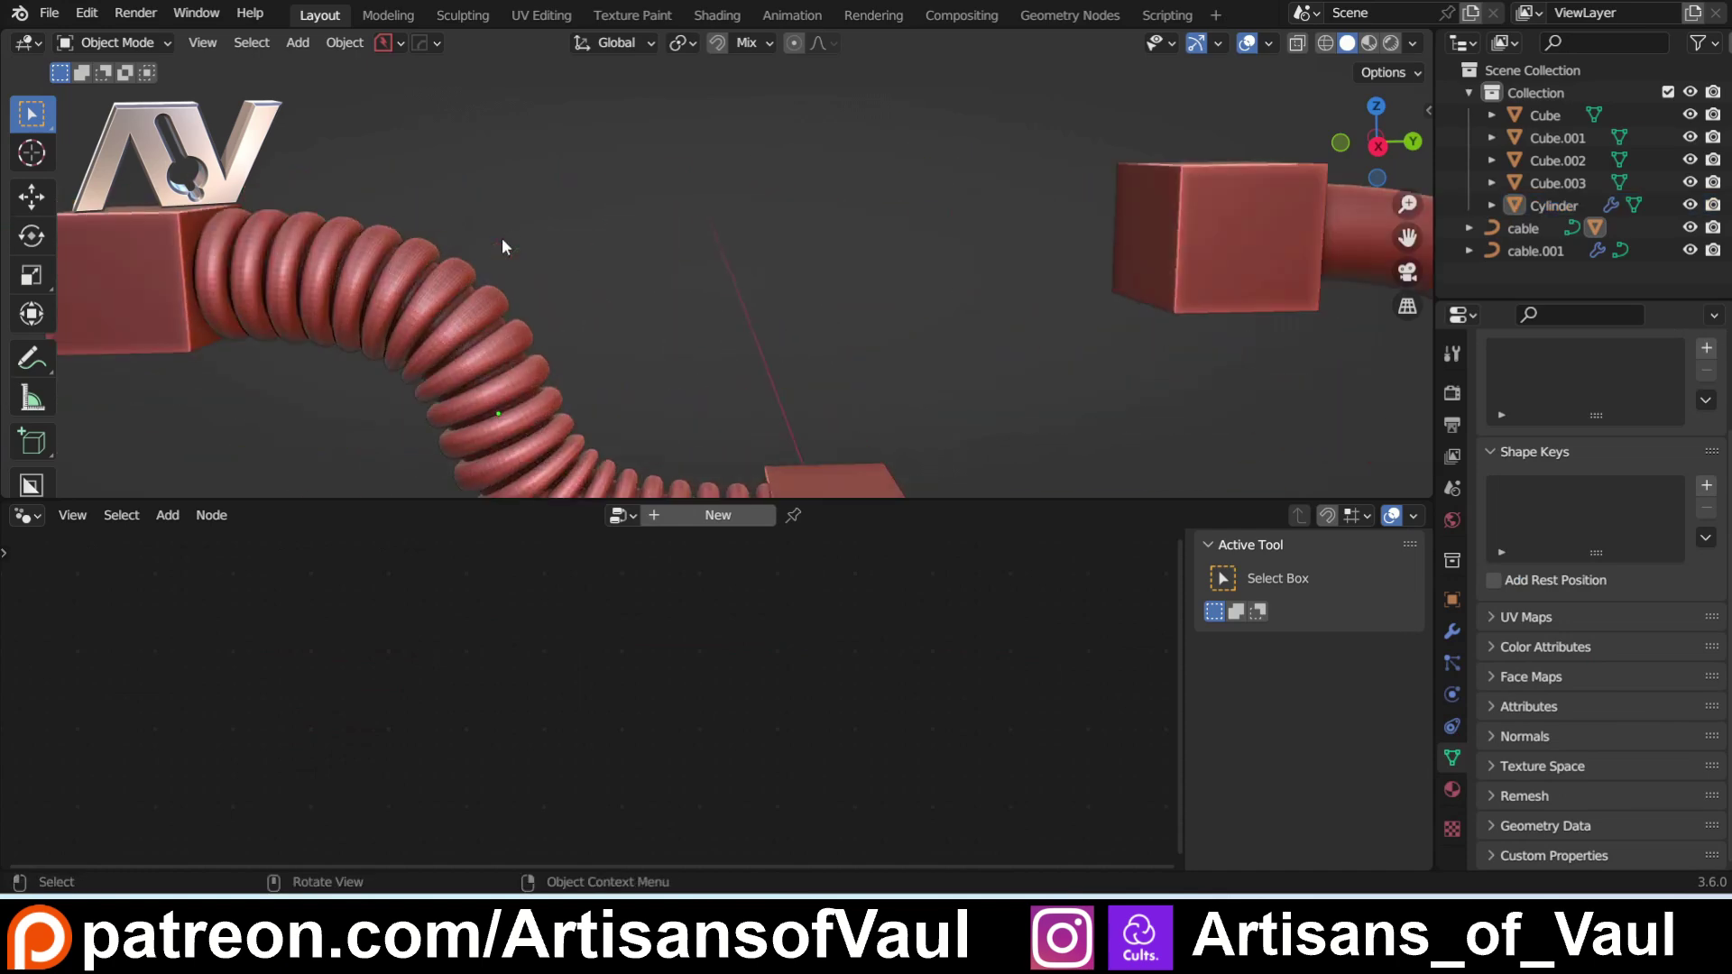
{"action": "scroll", "coordinate": [381, 296], "scroll_direction": "up", "scroll_amount": 2}
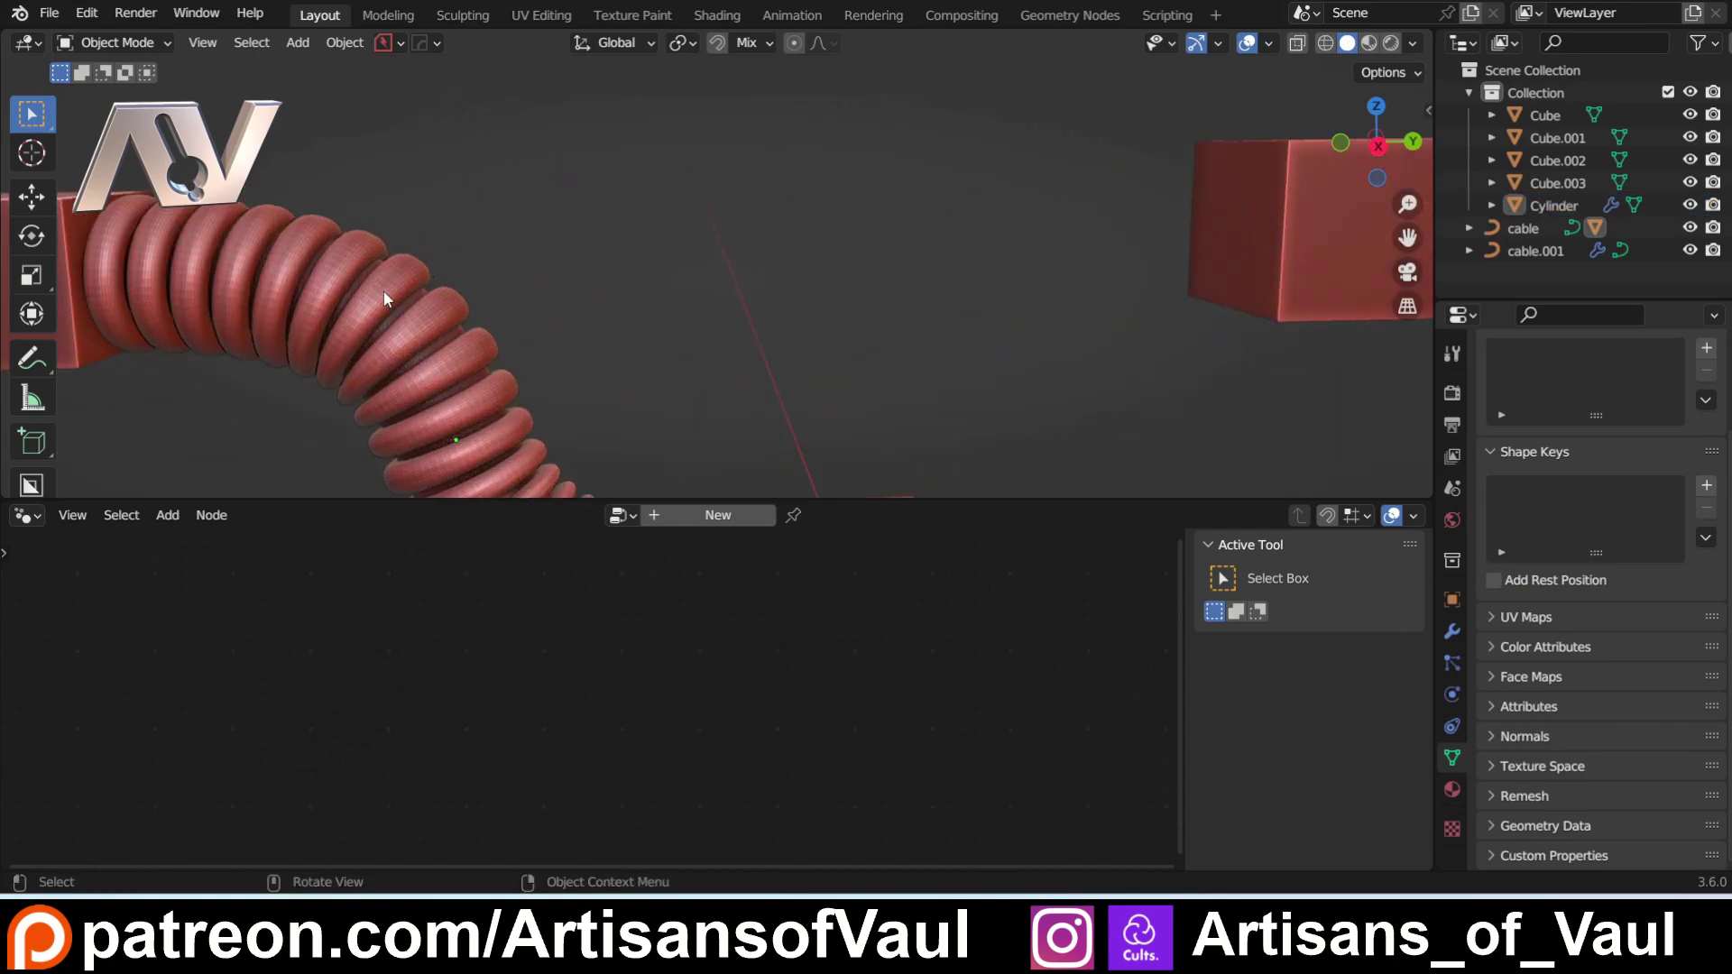
{"action": "scroll", "coordinate": [384, 297], "scroll_direction": "down", "scroll_amount": 4}
{"action": "middle_click_drag", "start_coordinate": [382, 290], "coordinate": [765, 236], "text": "shift"}
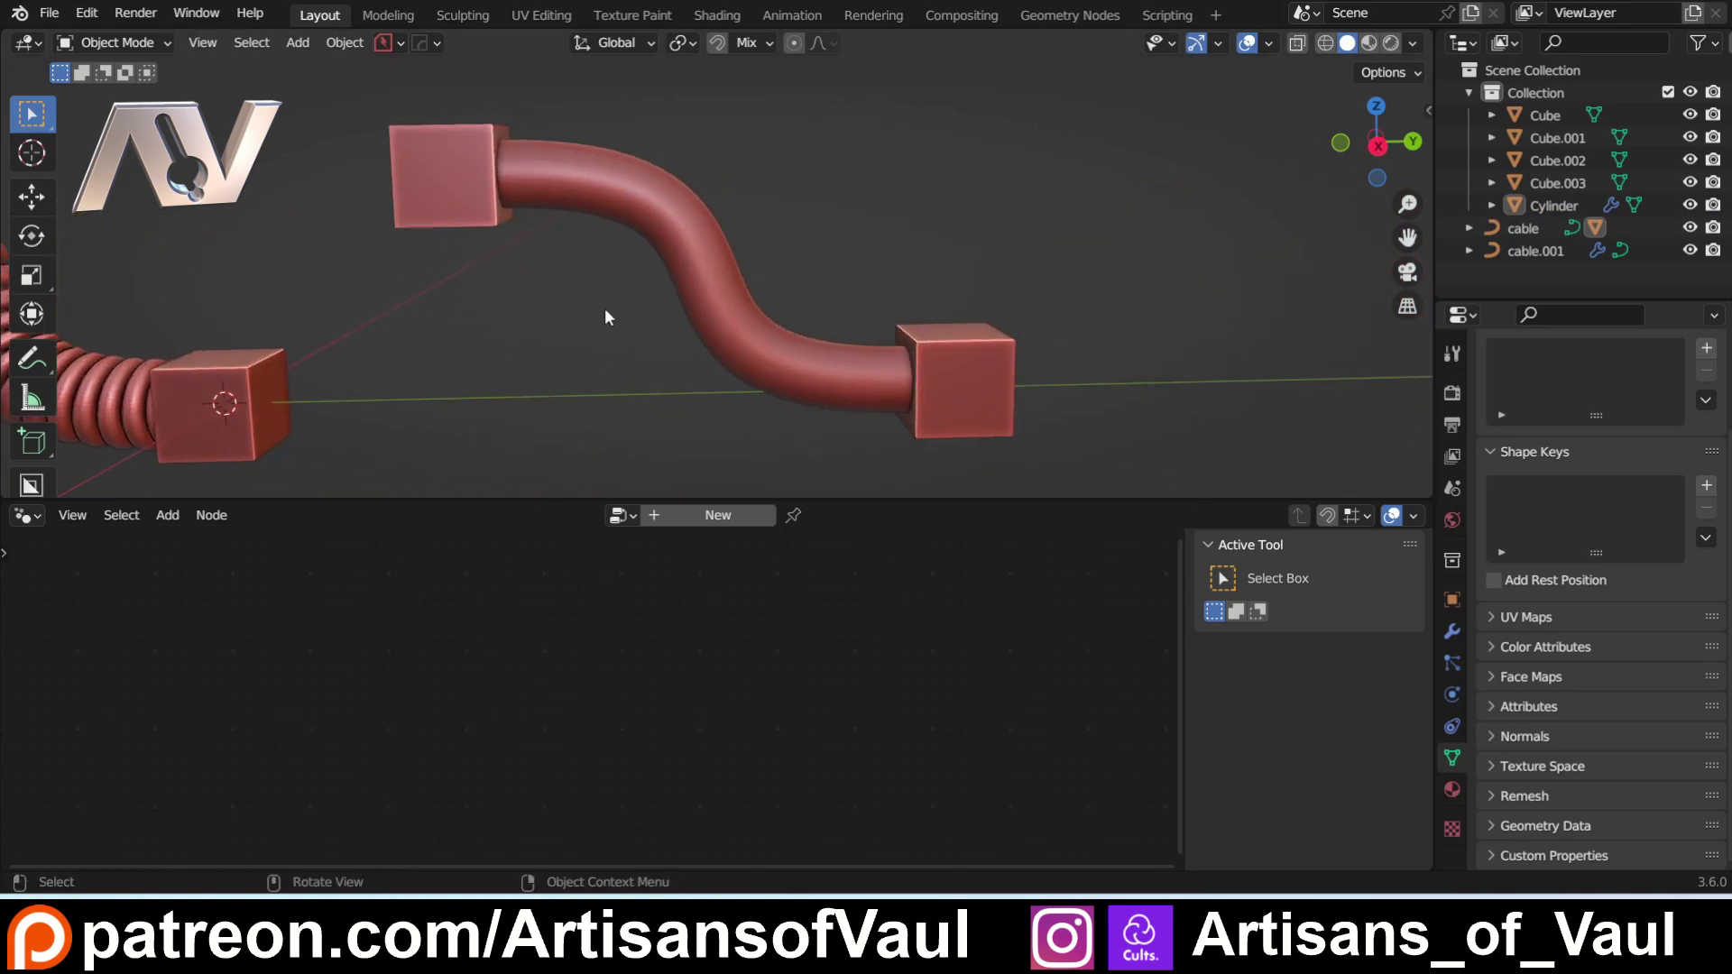
Step: Pin the smooth cable's node tree in the node editor, and test the pin by selecting the surrounding cubes and the cable
{"action": "left_click", "coordinate": [666, 209]}
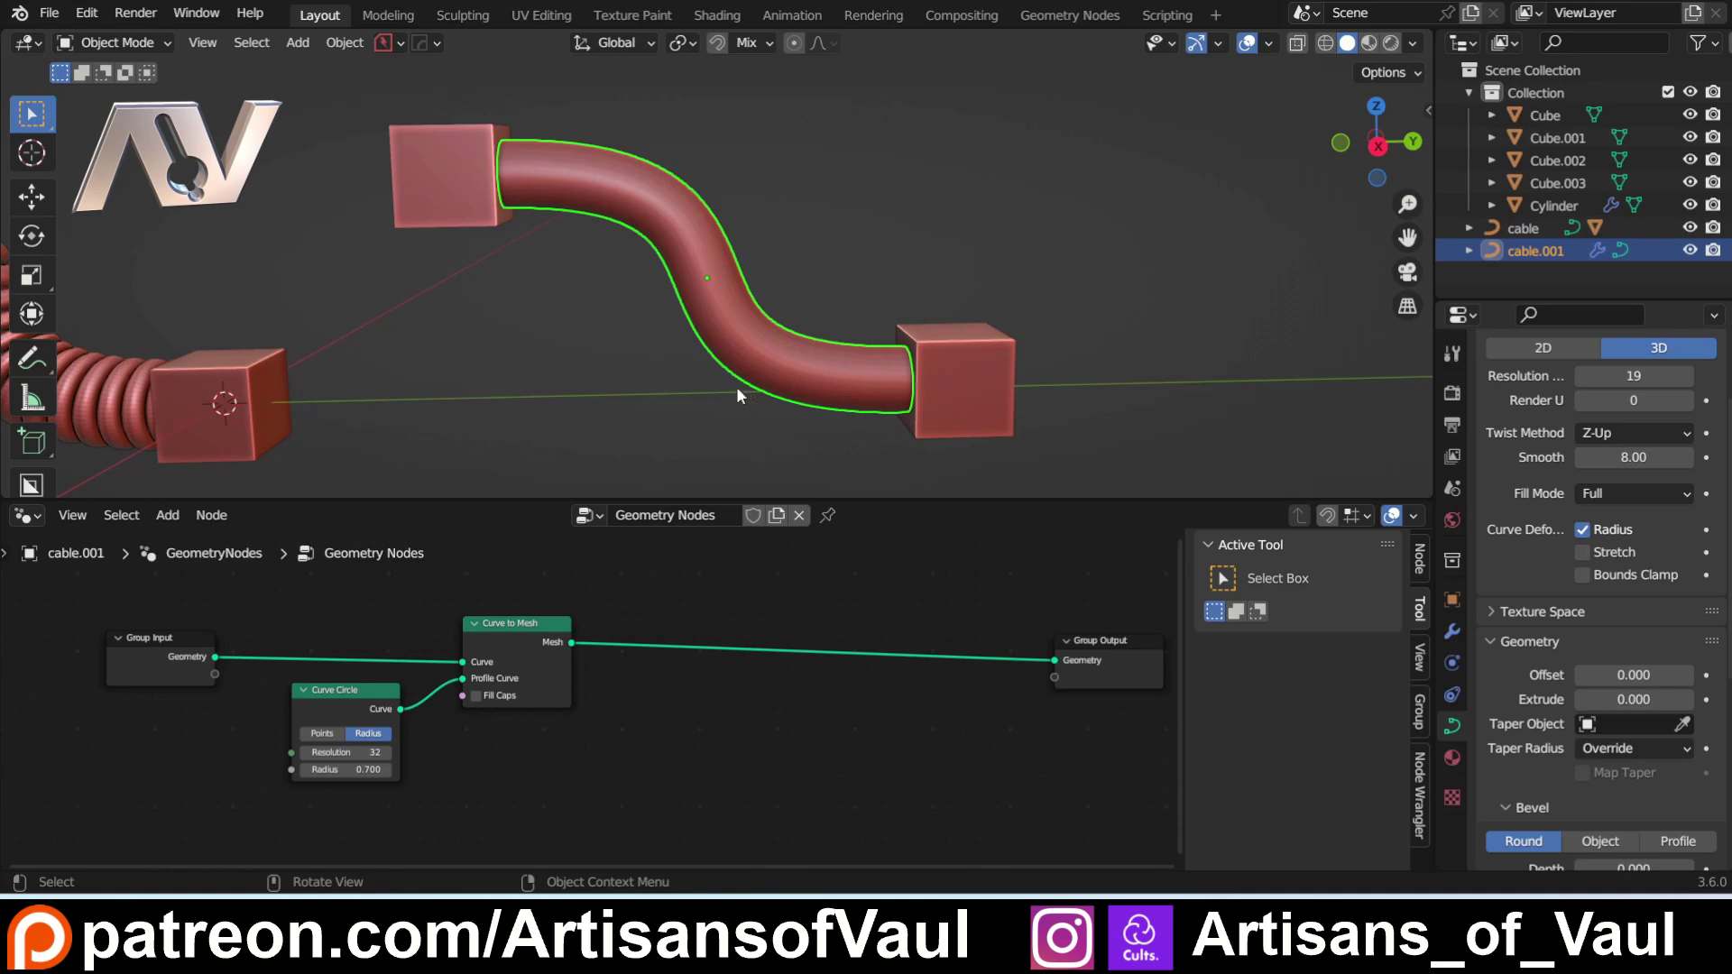
{"action": "left_click", "coordinate": [827, 515]}
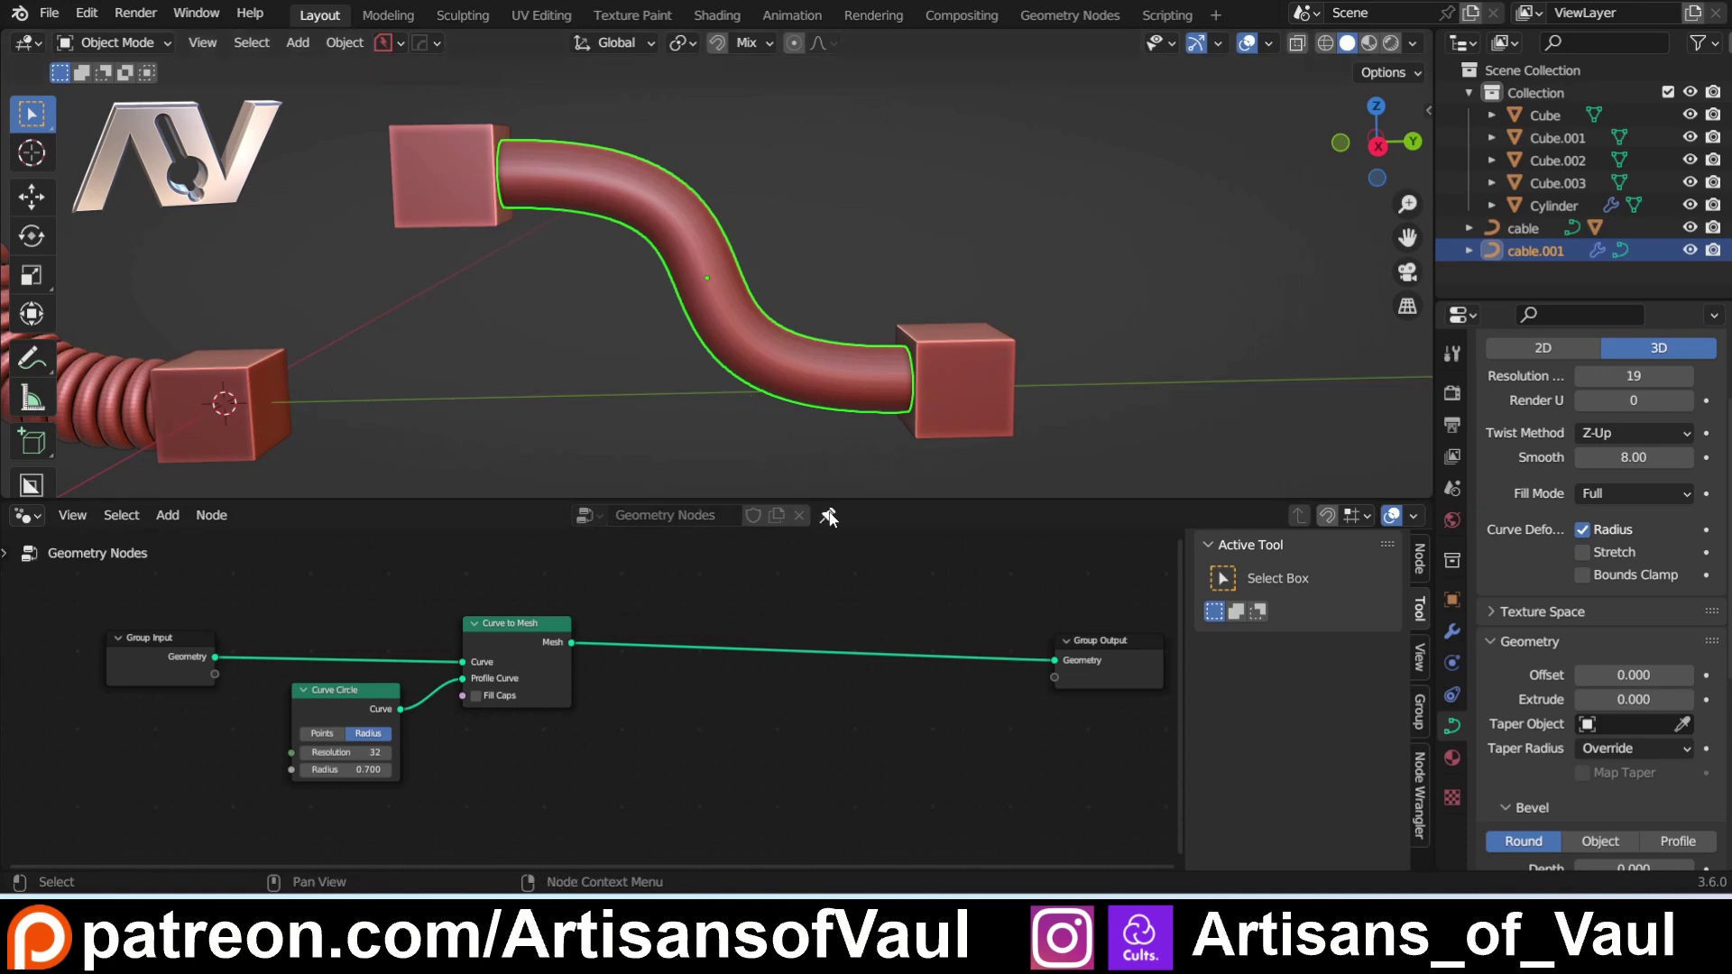
{"action": "left_click", "coordinate": [237, 413]}
{"action": "left_click", "coordinate": [751, 271]}
{"action": "left_click", "coordinate": [961, 419]}
{"action": "left_click", "coordinate": [731, 323]}
{"action": "left_click", "coordinate": [184, 441]}
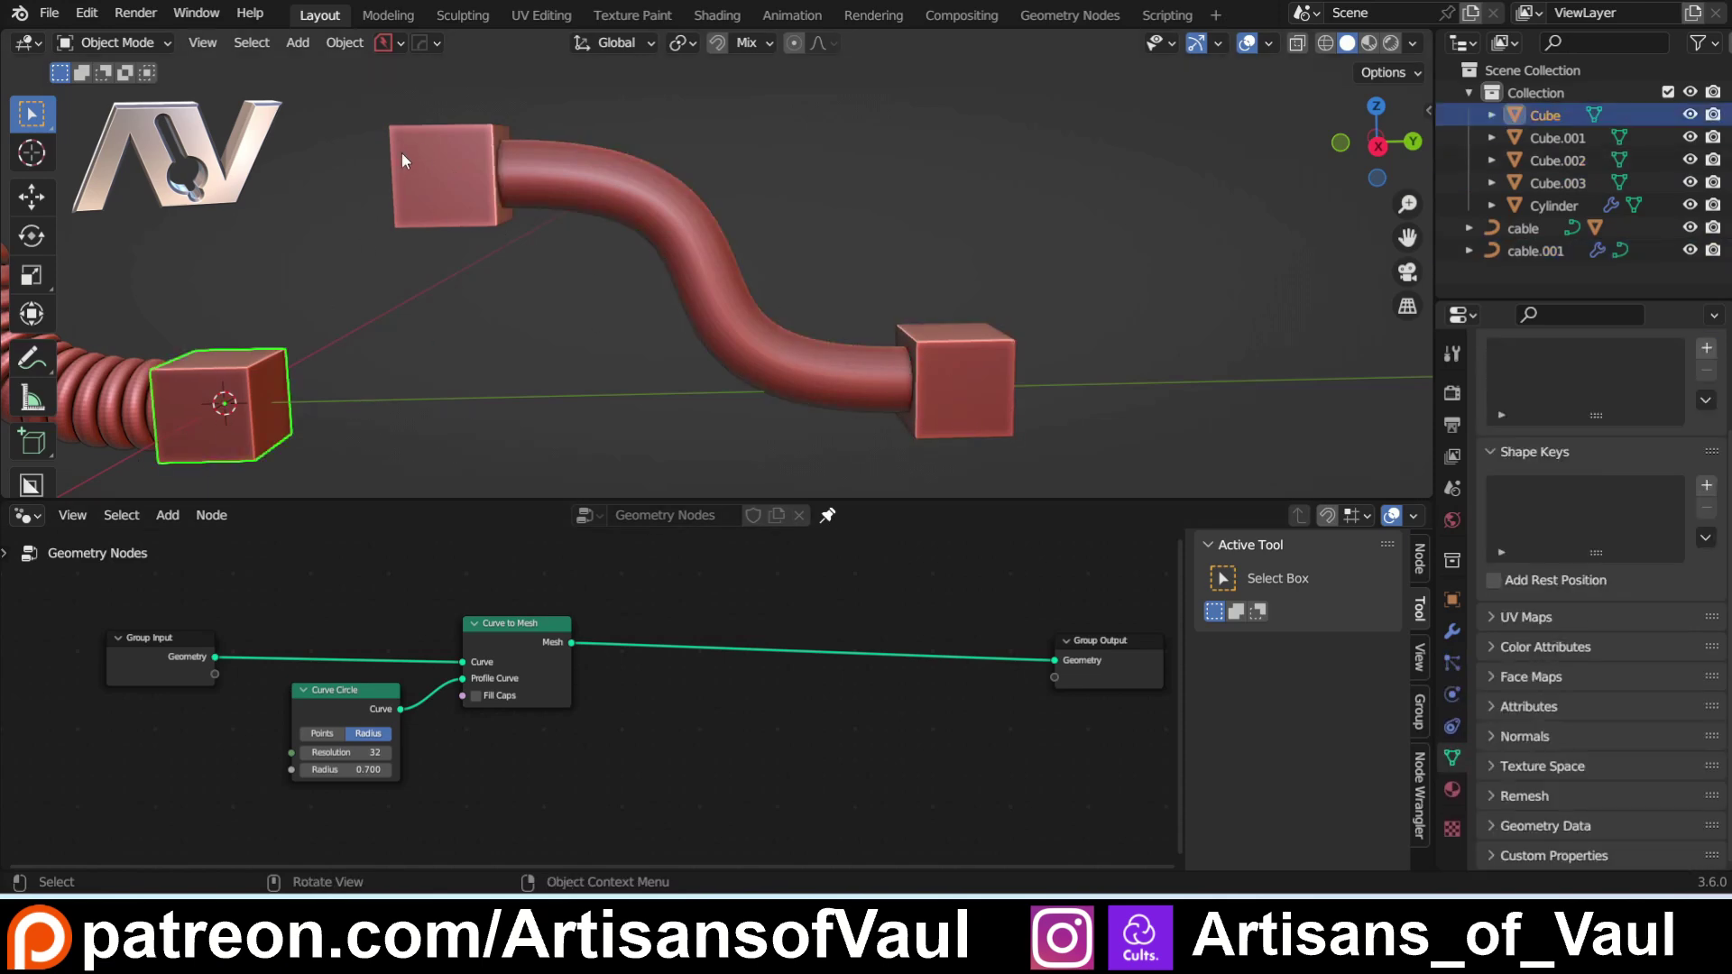
{"action": "left_click", "coordinate": [405, 153]}
{"action": "left_click", "coordinate": [625, 223]}
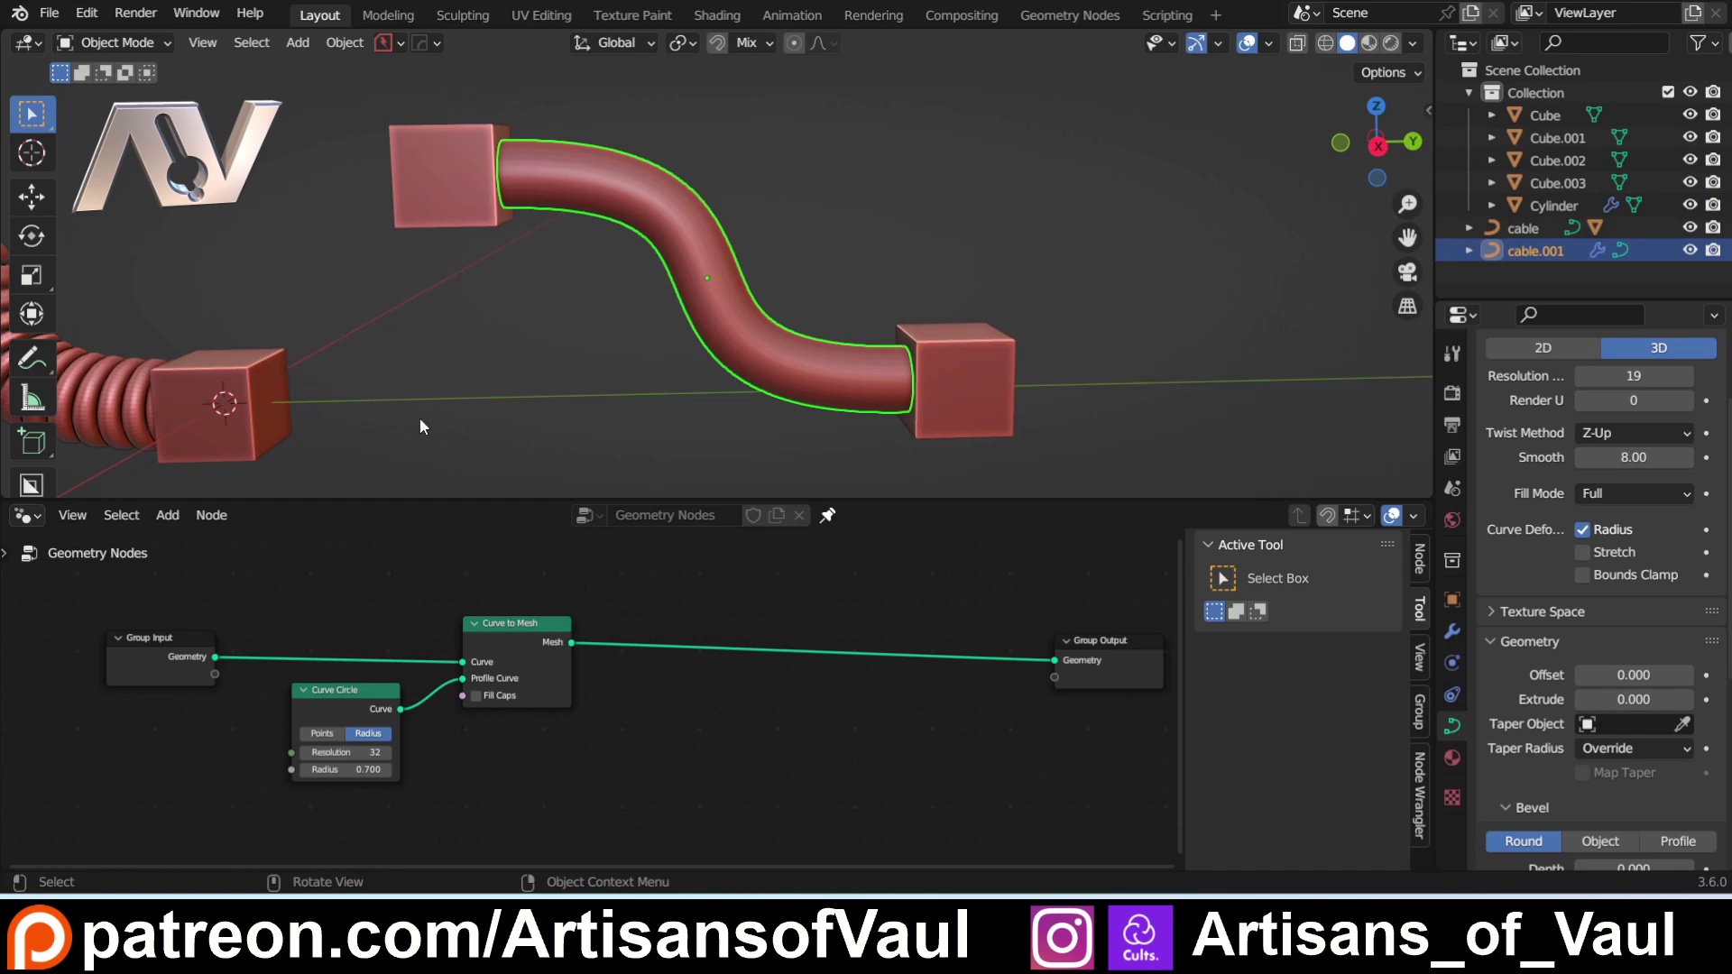
Step: Move the Curve to Mesh and Curve Circle nodes up and away from Group Input to free space for a second branch
{"action": "left_click_drag", "start_coordinate": [519, 623], "coordinate": [692, 566]}
{"action": "left_click_drag", "start_coordinate": [356, 693], "coordinate": [562, 650]}
{"action": "middle_click_drag", "start_coordinate": [464, 680], "coordinate": [475, 652], "text": "shift"}
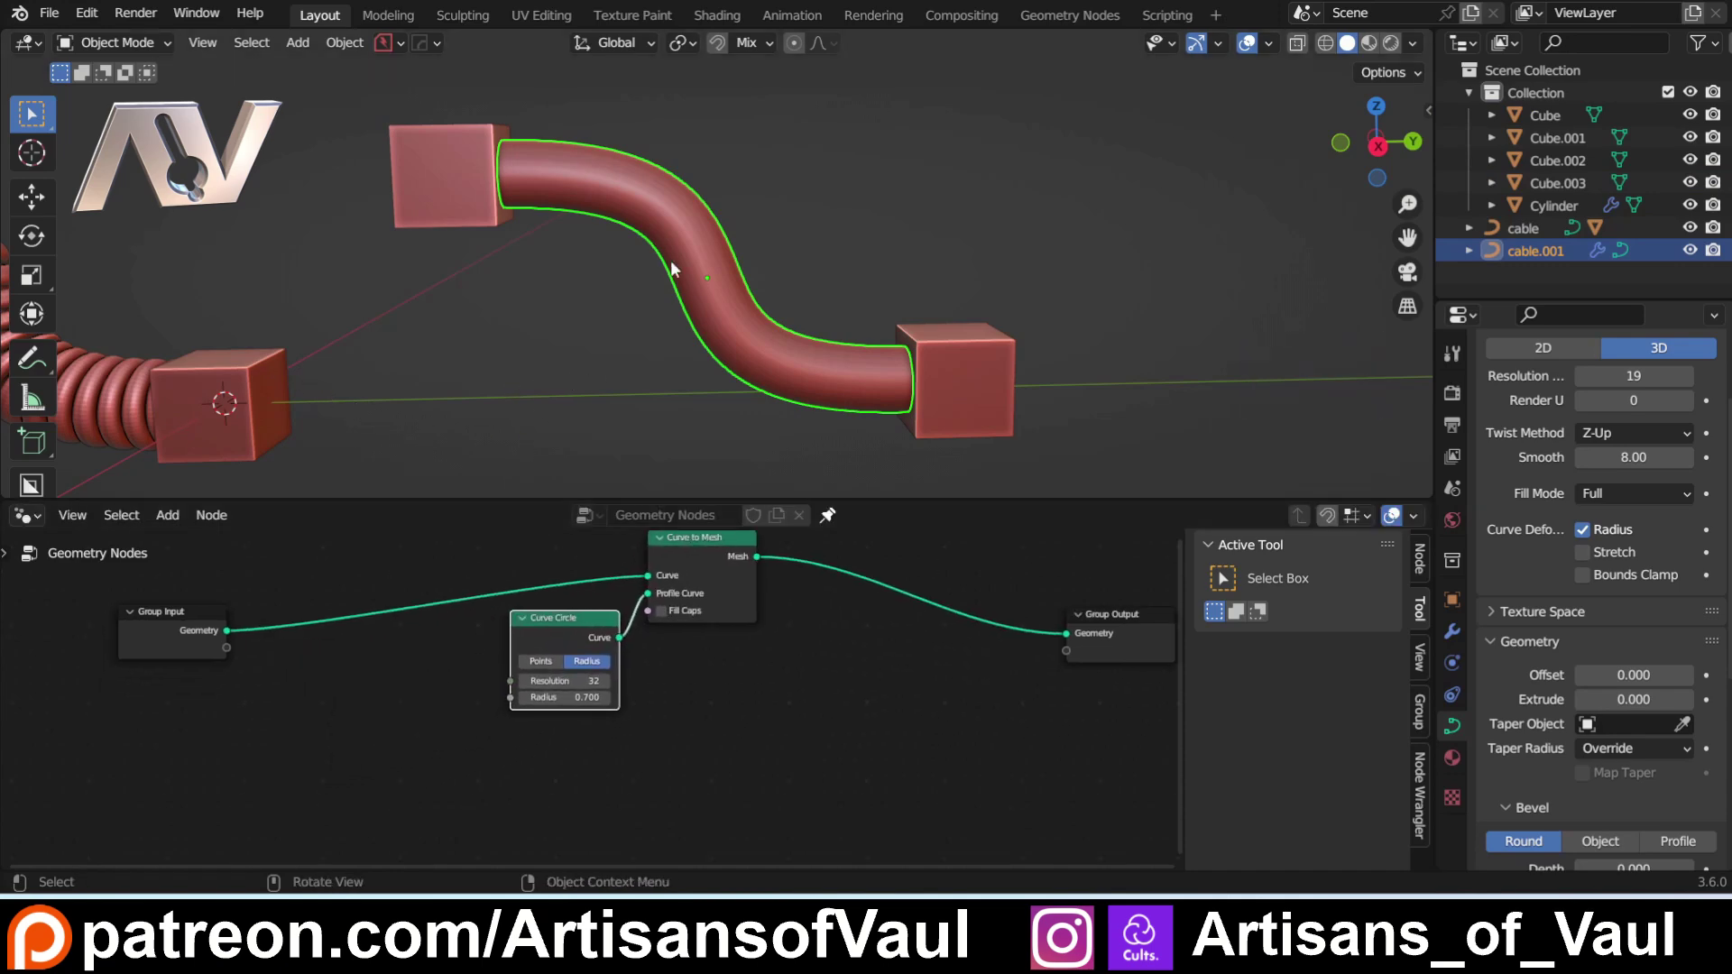
Step: Insert a Join Geometry node between Curve to Mesh and Group Output, and enable Fill Caps on Curve to Mesh
{"action": "key", "text": "shift+a"}
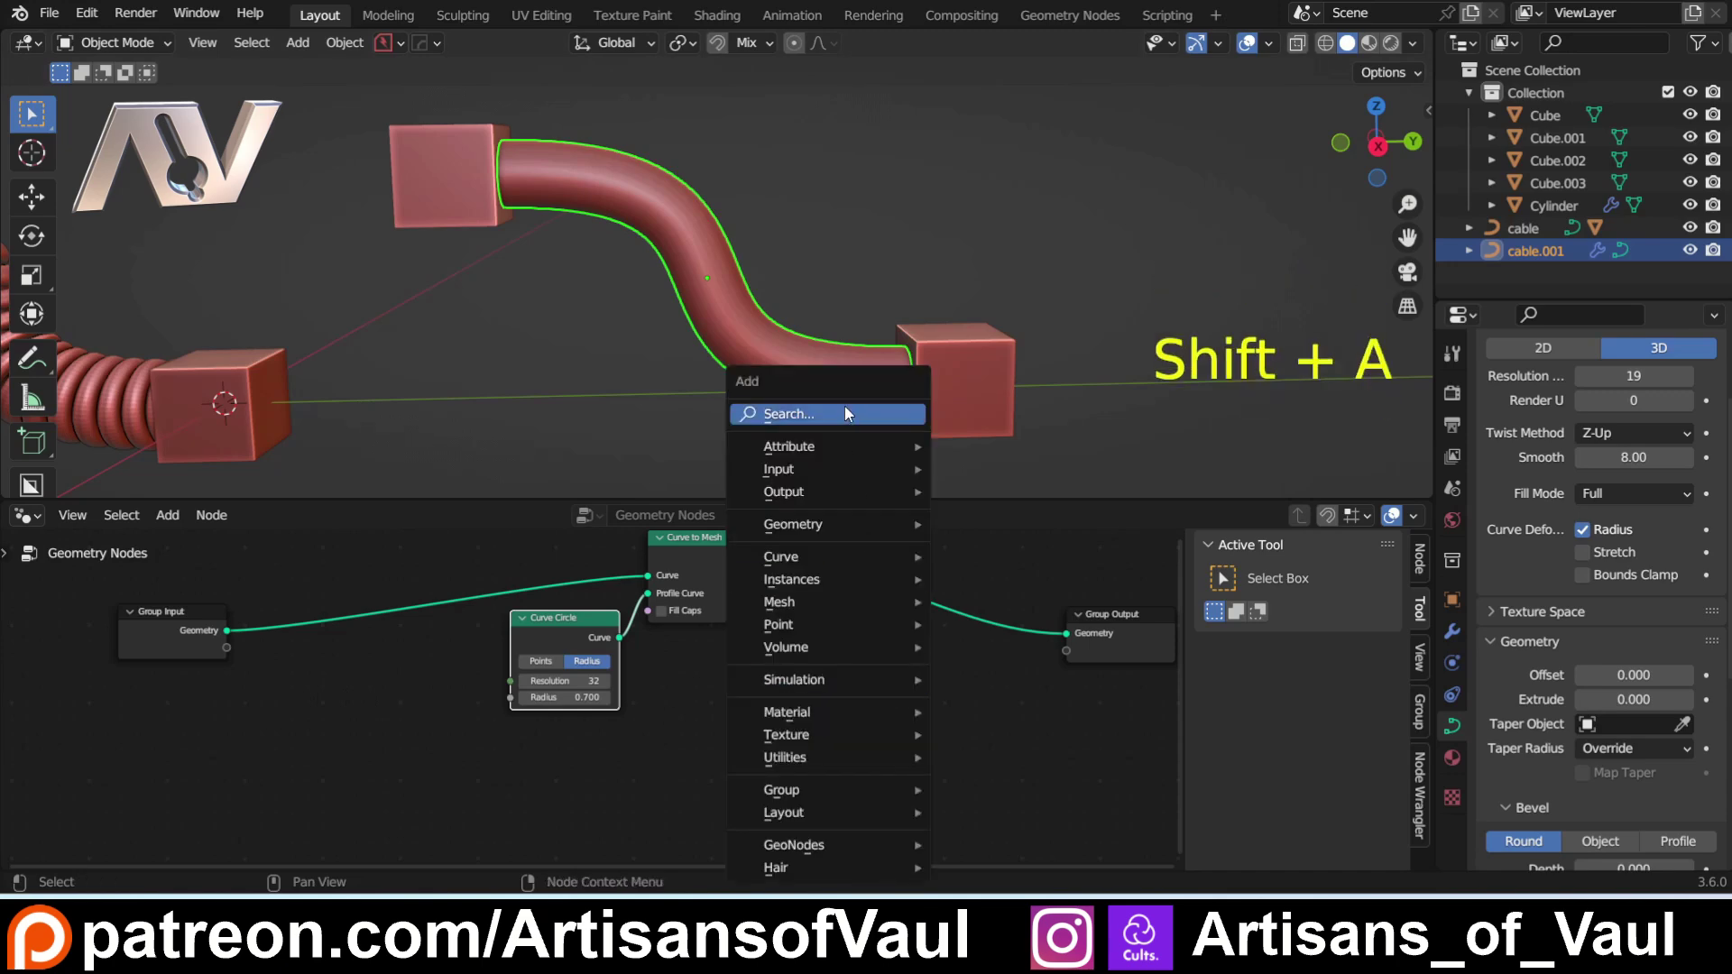
{"action": "left_click", "coordinate": [844, 406]}
{"action": "type", "text": "join"}
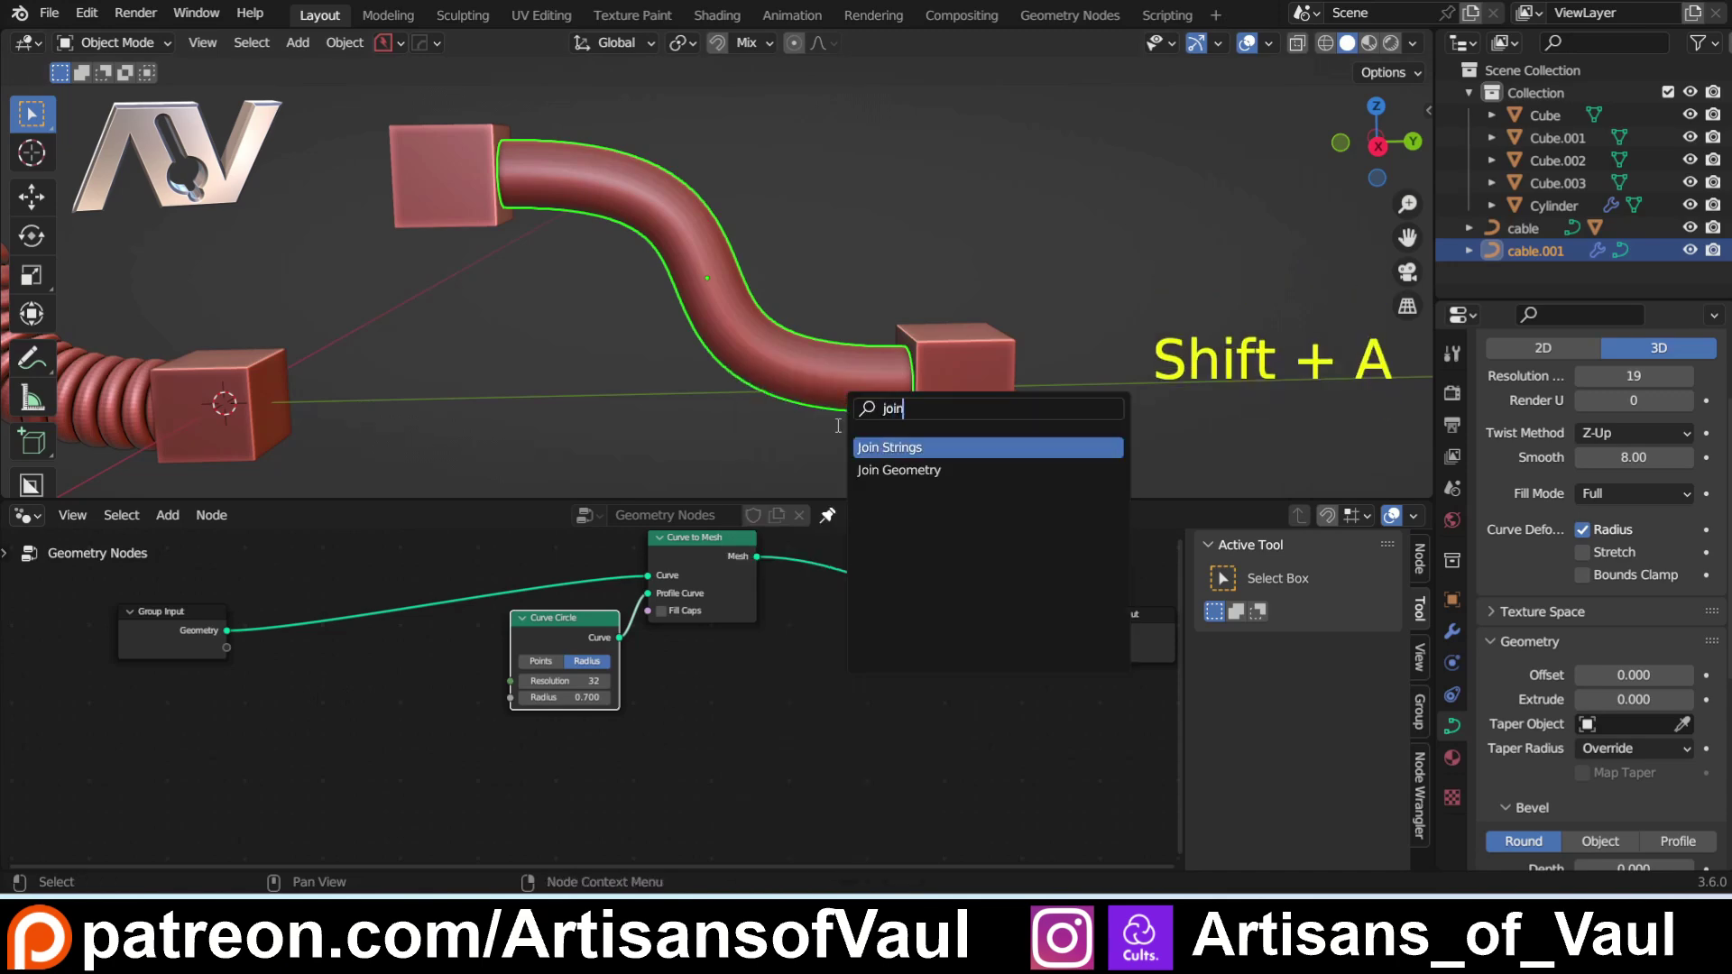
{"action": "left_click", "coordinate": [897, 470]}
{"action": "left_click", "coordinate": [921, 661]}
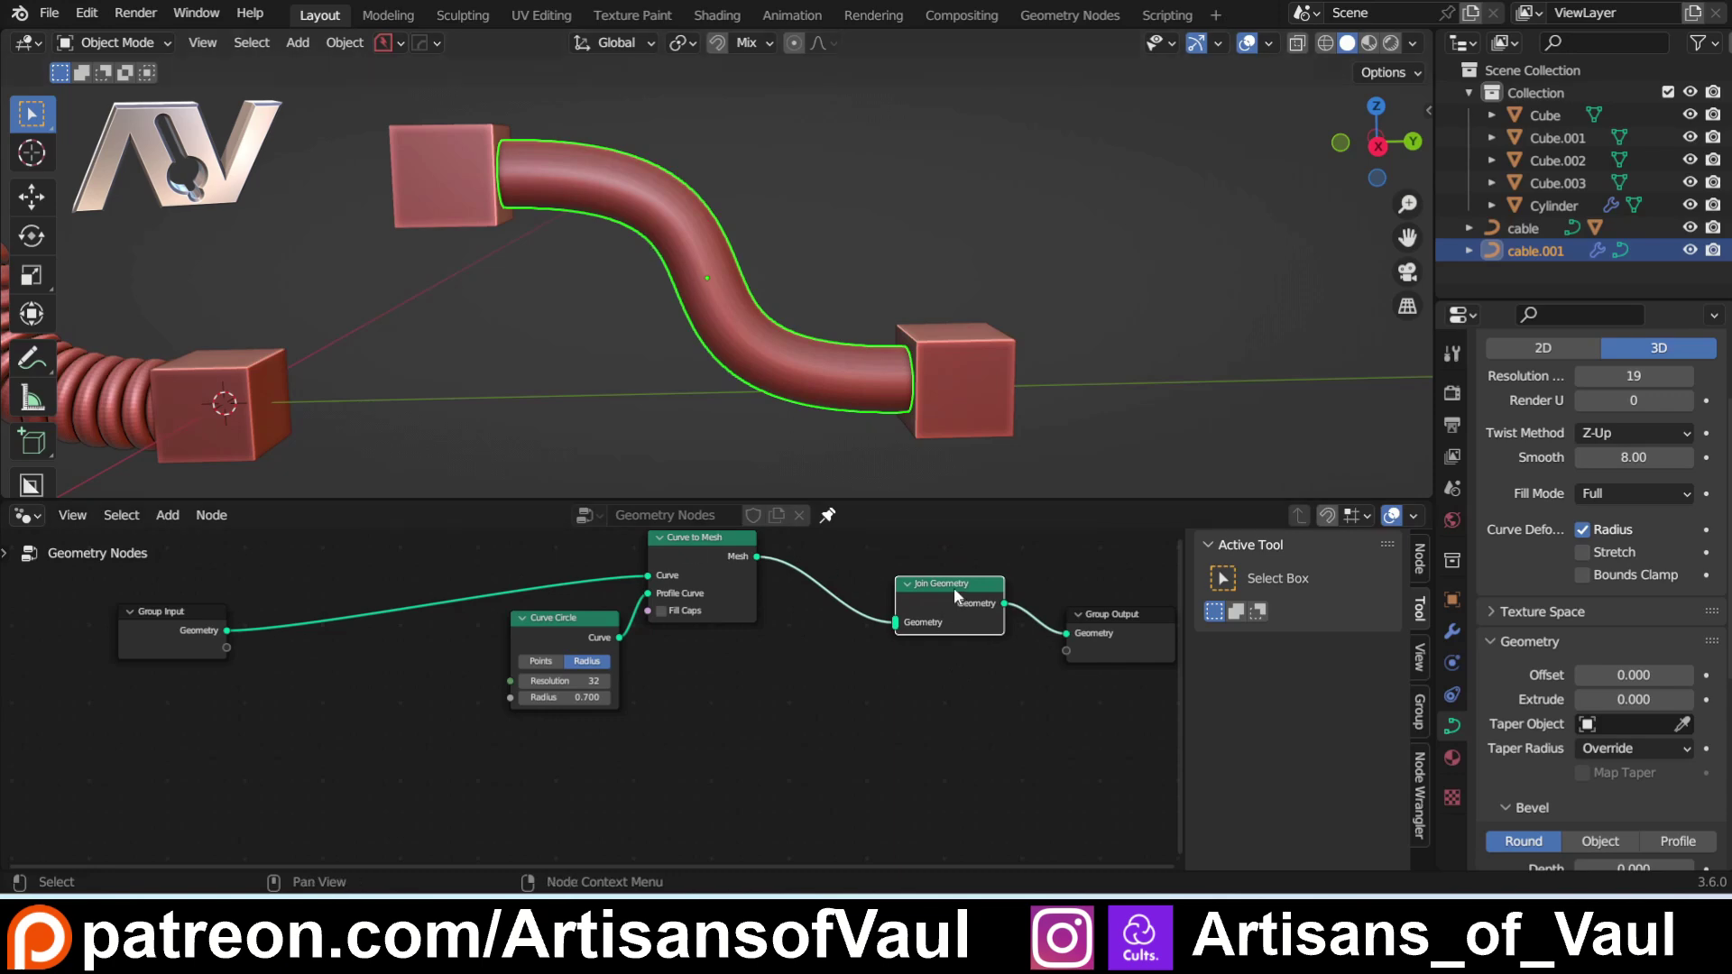
{"action": "left_click_drag", "start_coordinate": [952, 592], "coordinate": [970, 601]}
{"action": "left_click", "coordinate": [661, 611]}
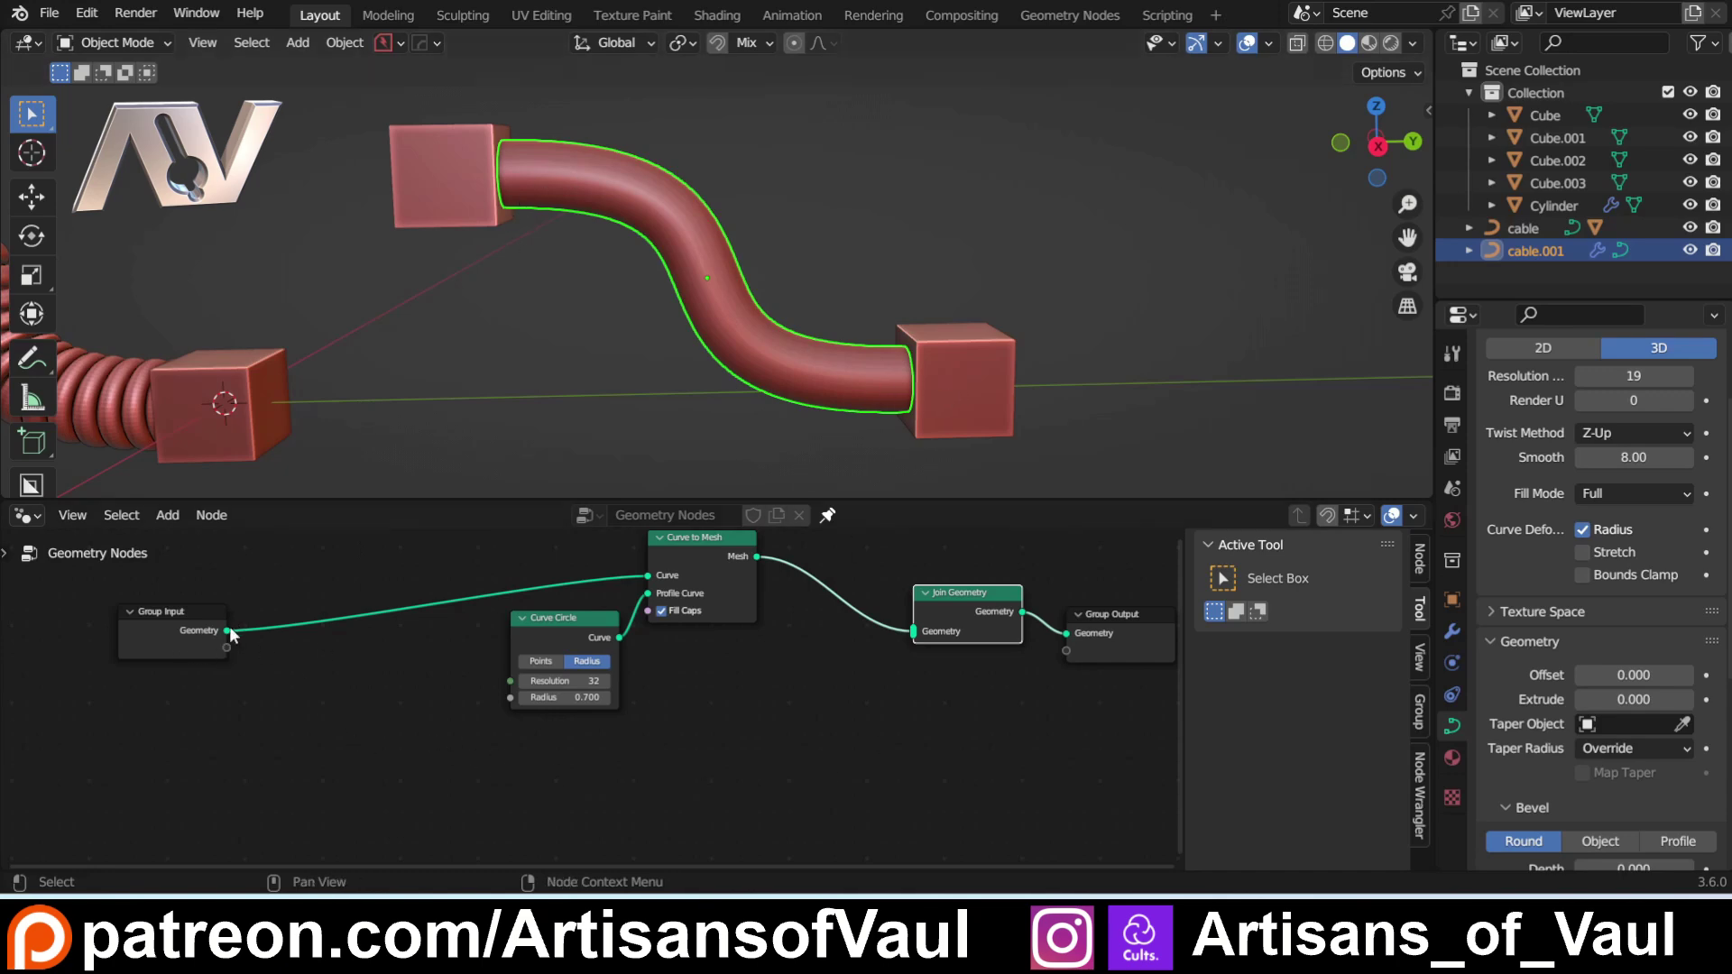
Step: Branch a Resample Curve node off the Group Input geometry and place it below the Curve Circle node
{"action": "left_click_drag", "start_coordinate": [227, 630], "coordinate": [464, 774]}
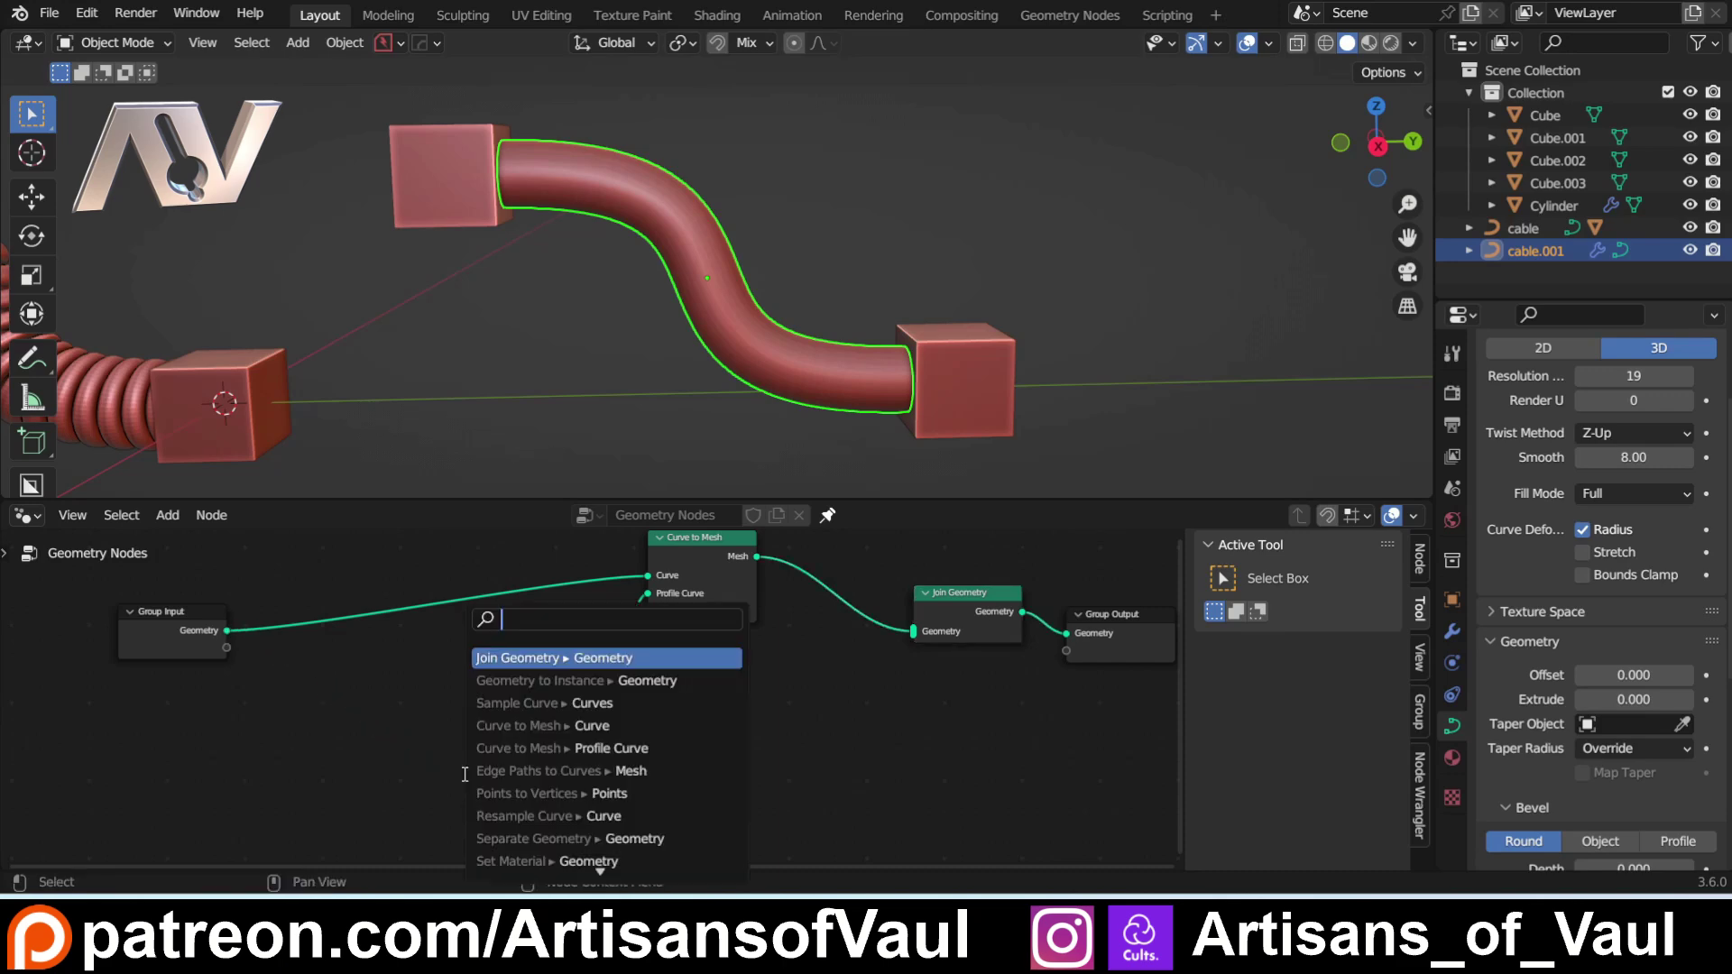
{"action": "type", "text": "resa"}
{"action": "left_click", "coordinate": [549, 666]}
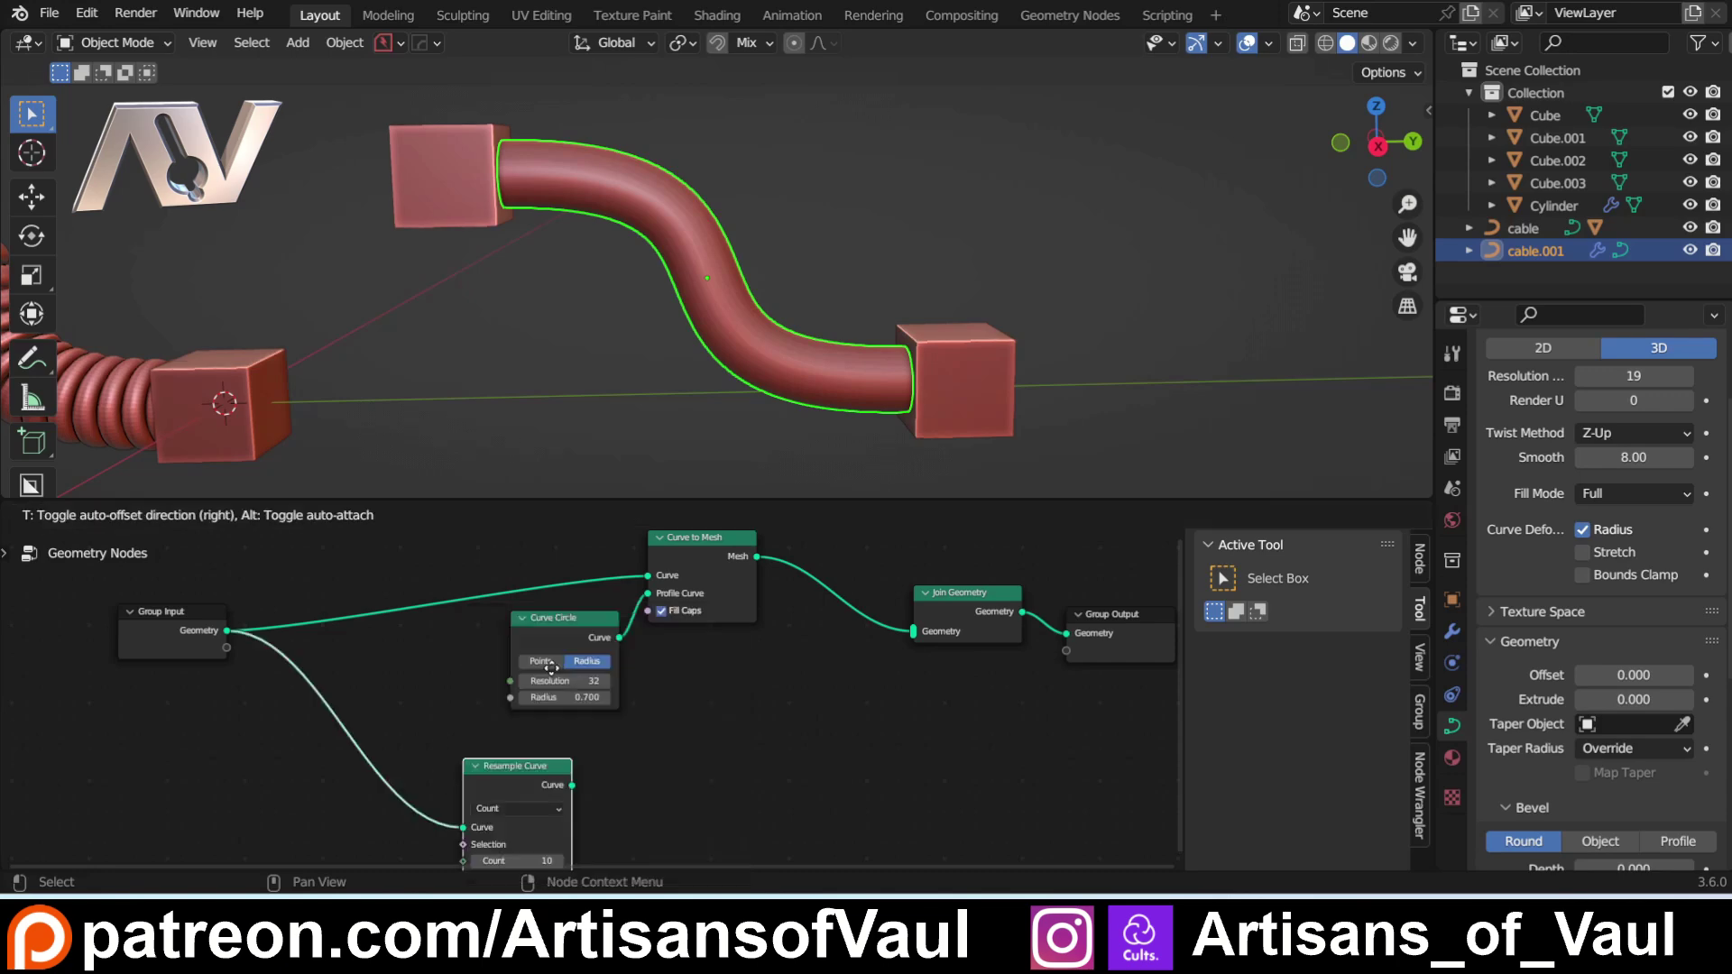
{"action": "left_click", "coordinate": [577, 646]}
{"action": "scroll", "coordinate": [688, 761], "scroll_direction": "up", "scroll_amount": 1}
{"action": "scroll", "coordinate": [685, 722], "scroll_direction": "down", "scroll_amount": 2, "text": "shift"}
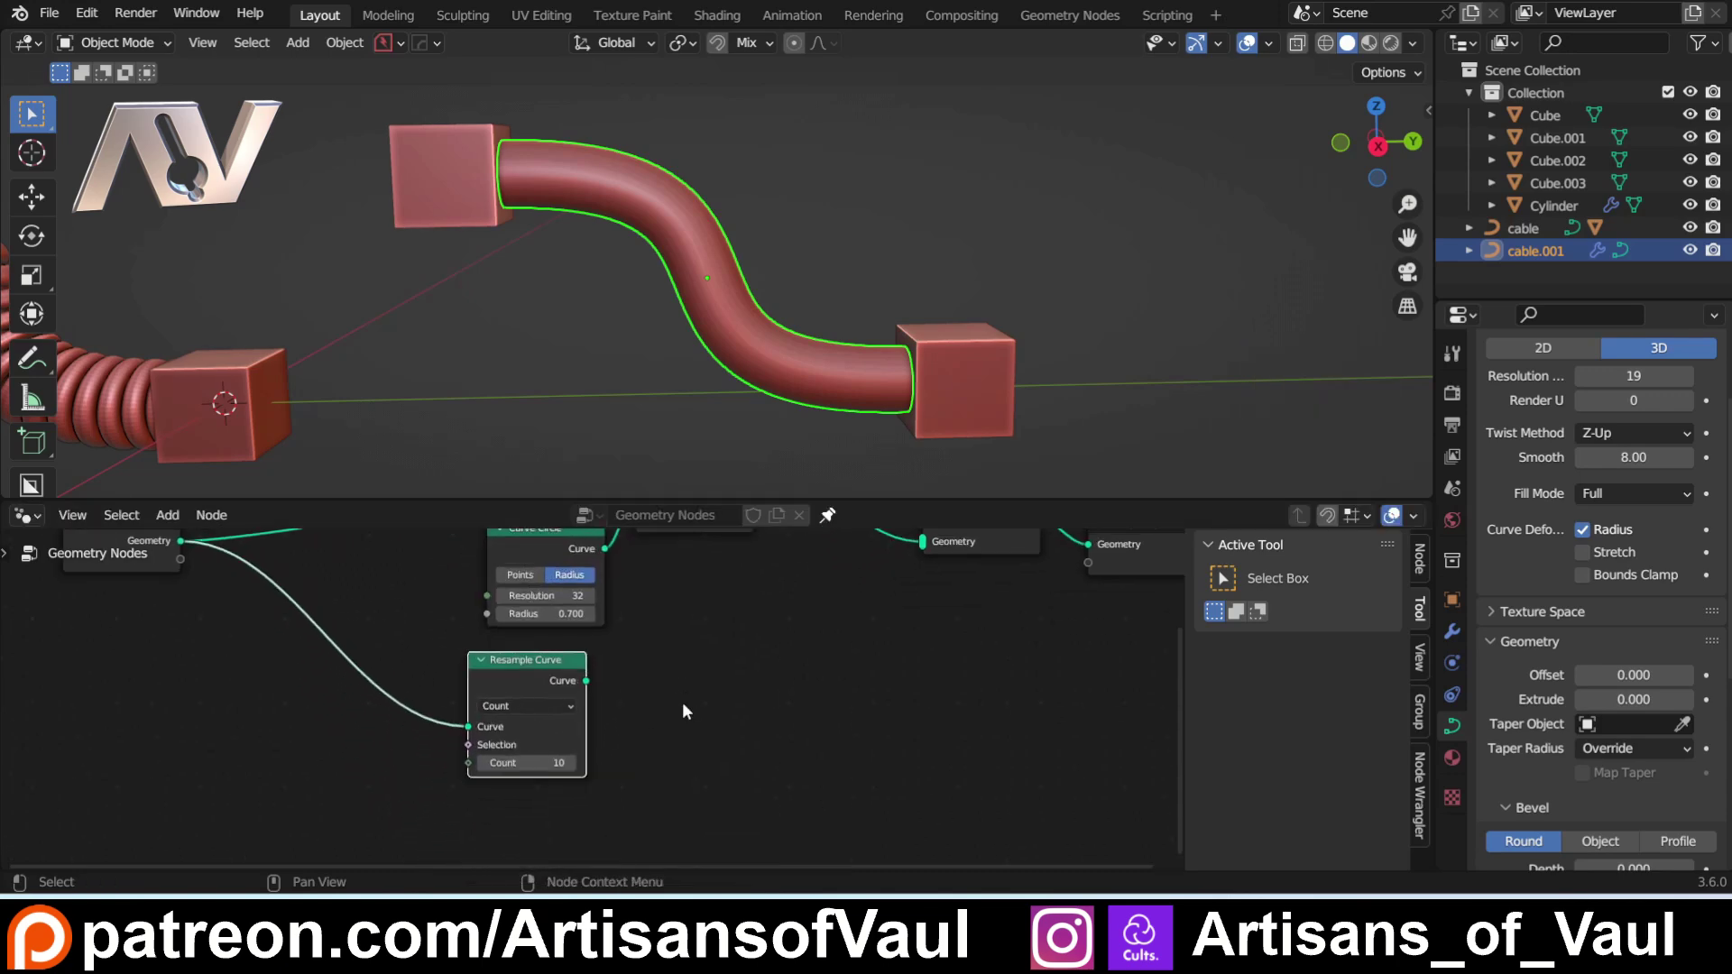
{"action": "scroll", "coordinate": [685, 712], "scroll_direction": "down", "scroll_amount": 1, "text": "shift"}
{"action": "scroll", "coordinate": [657, 704], "scroll_direction": "up", "scroll_amount": 1}
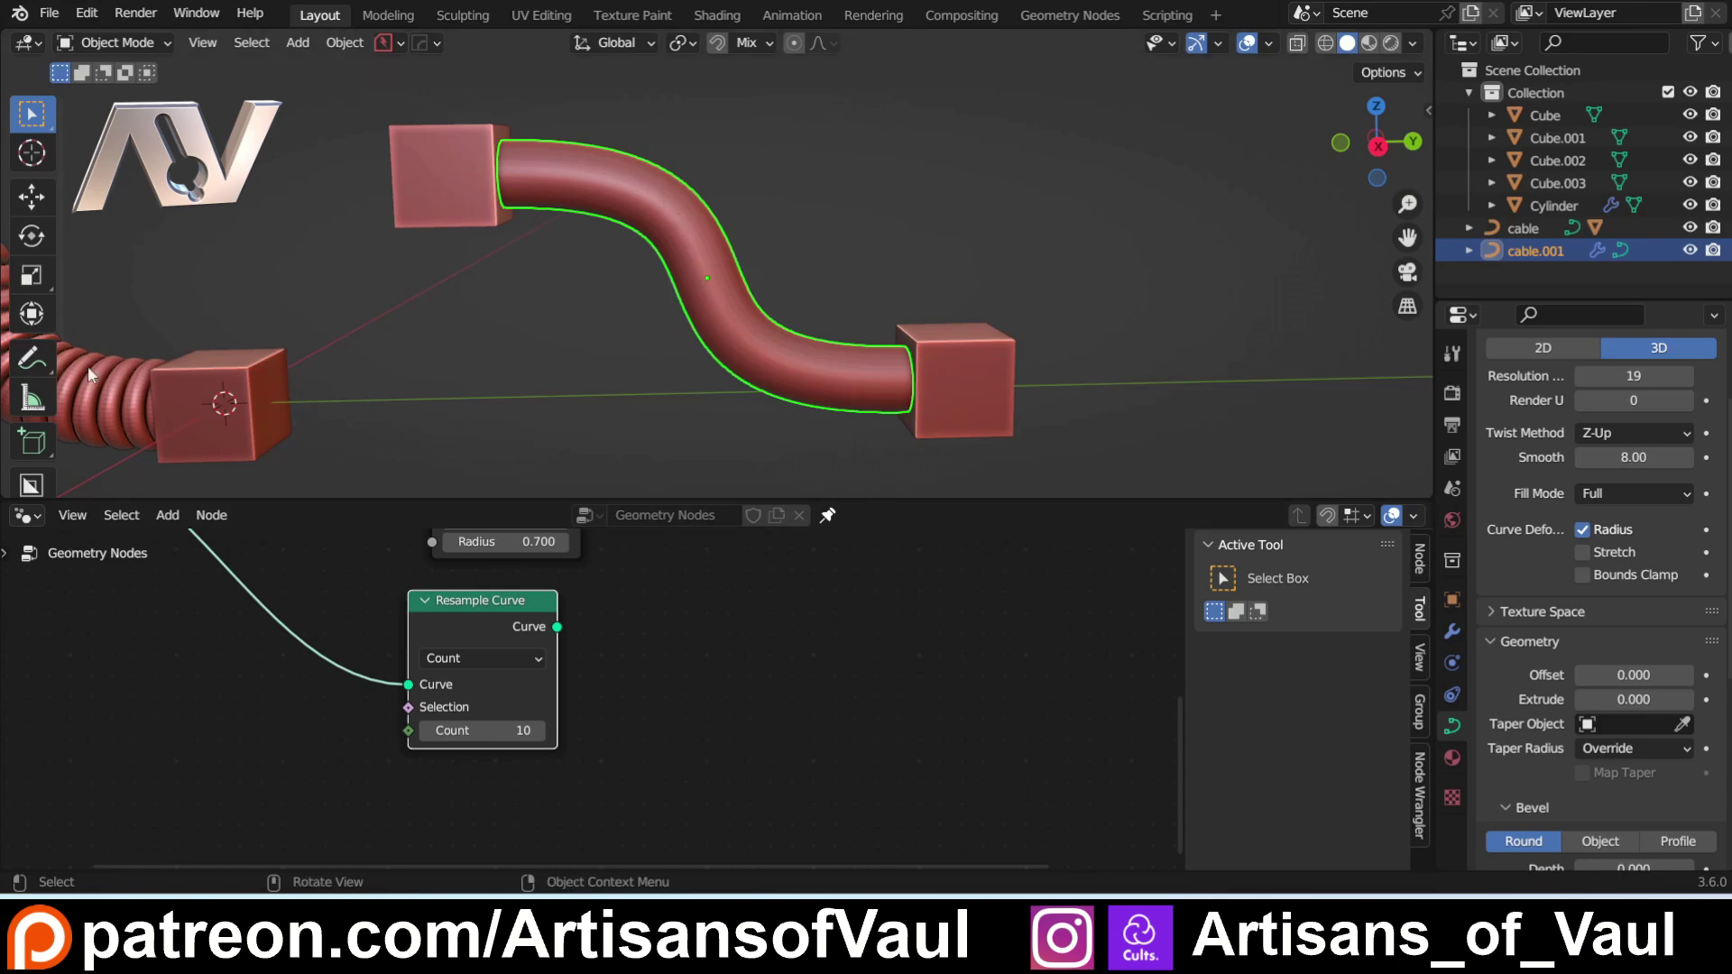
Step: Annotate the smooth cable with a line along its path and circles at its start, middle and end points
{"action": "left_click", "coordinate": [32, 358]}
{"action": "mouse_move", "coordinate": [491, 181]}
{"action": "left_mouse_down"}
{"action": "mouse_move", "coordinate": [671, 203]}
{"action": "mouse_move", "coordinate": [833, 379]}
{"action": "mouse_move", "coordinate": [936, 387]}
{"action": "left_mouse_up"}
{"action": "mouse_move", "coordinate": [496, 177]}
{"action": "left_mouse_down"}
{"action": "mouse_move", "coordinate": [506, 190]}
{"action": "mouse_move", "coordinate": [496, 173]}
{"action": "left_mouse_up"}
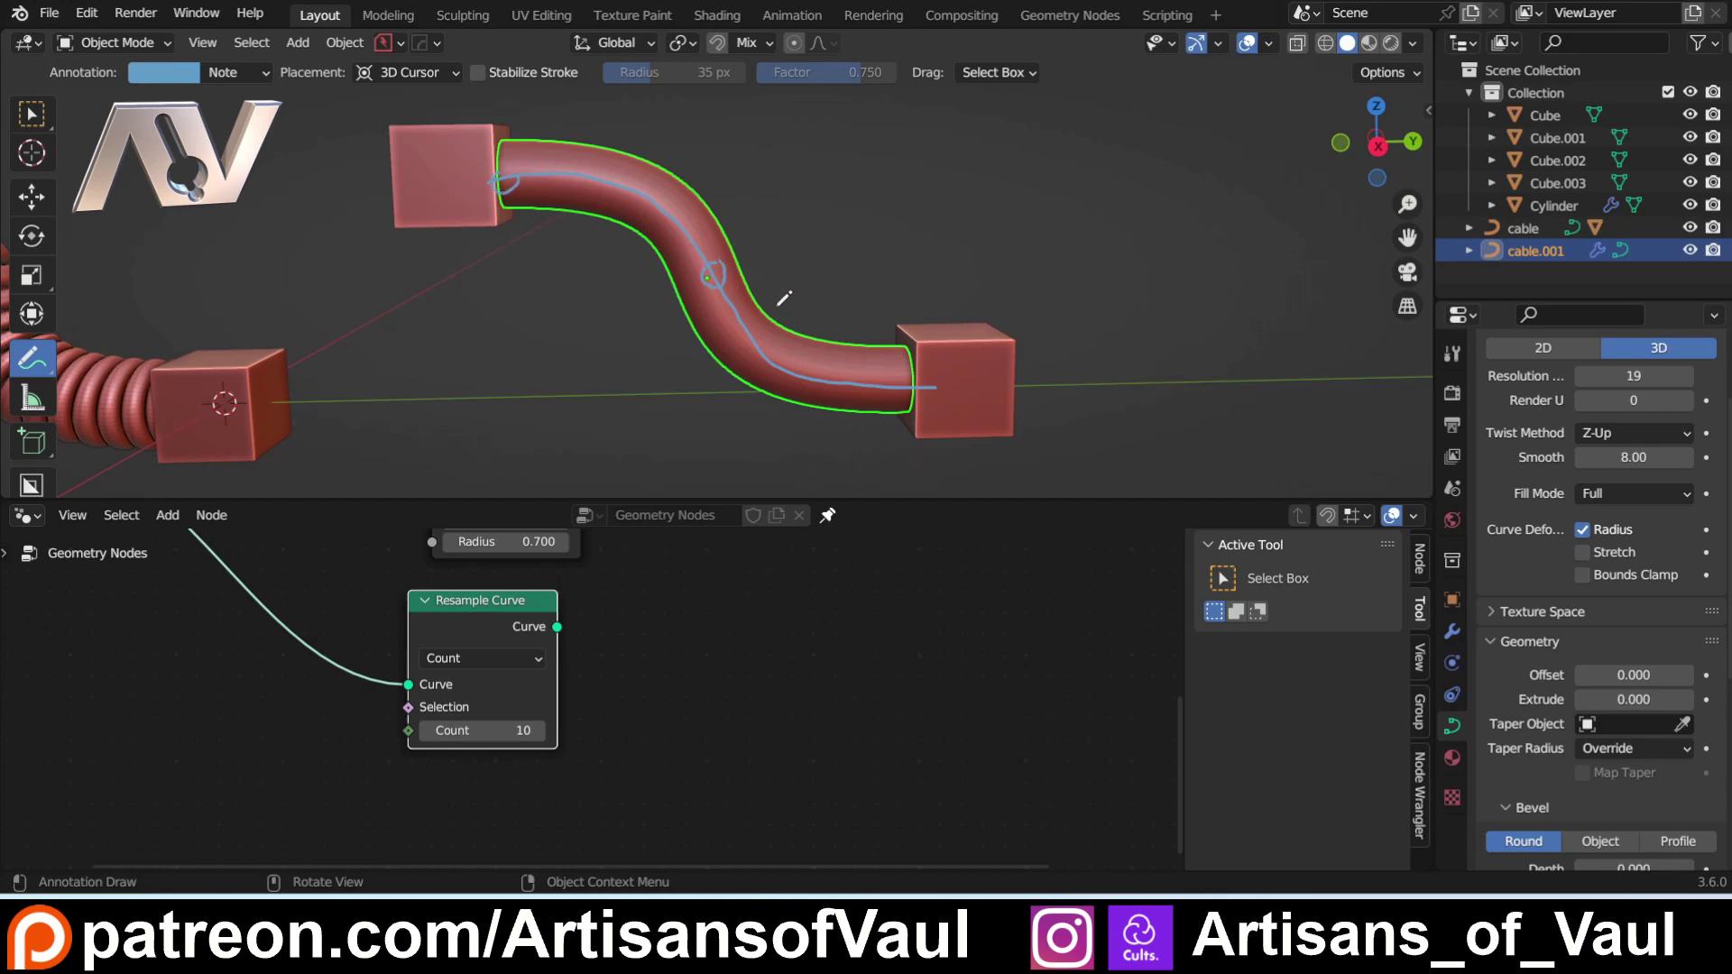
{"action": "left_click_drag", "start_coordinate": [918, 369], "coordinate": [936, 382]}
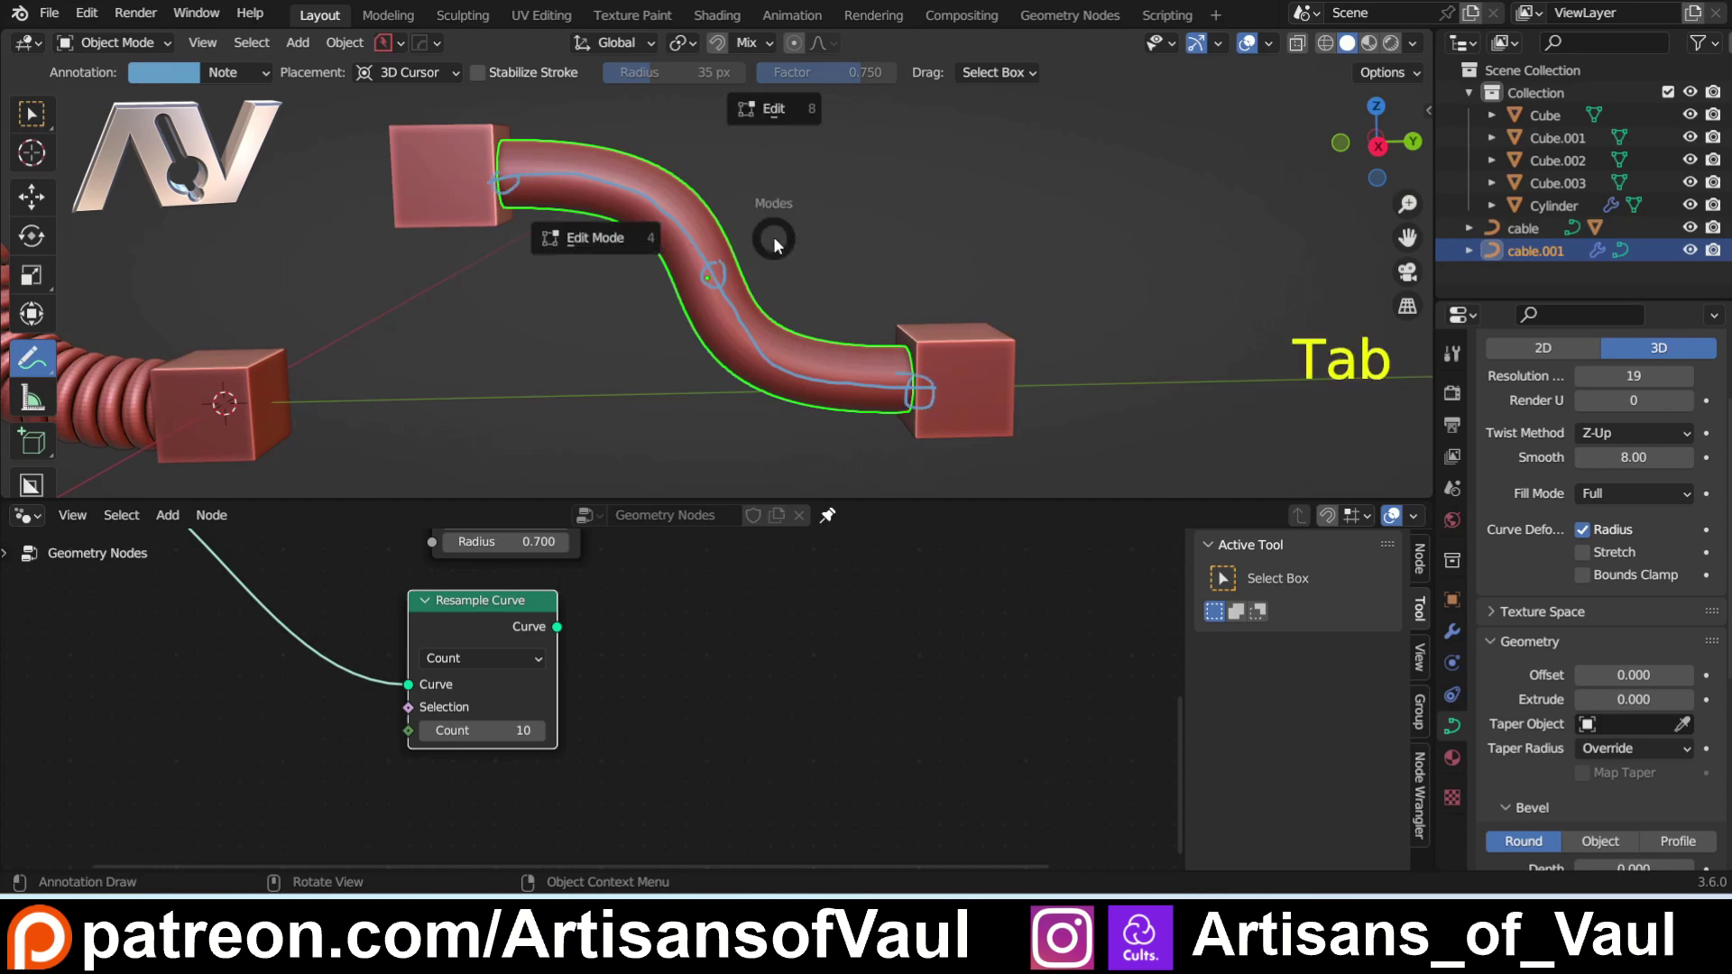
Step: Inspect the smooth cable's control points in Edit Mode and return to Object Mode
{"action": "left_click", "coordinate": [610, 236]}
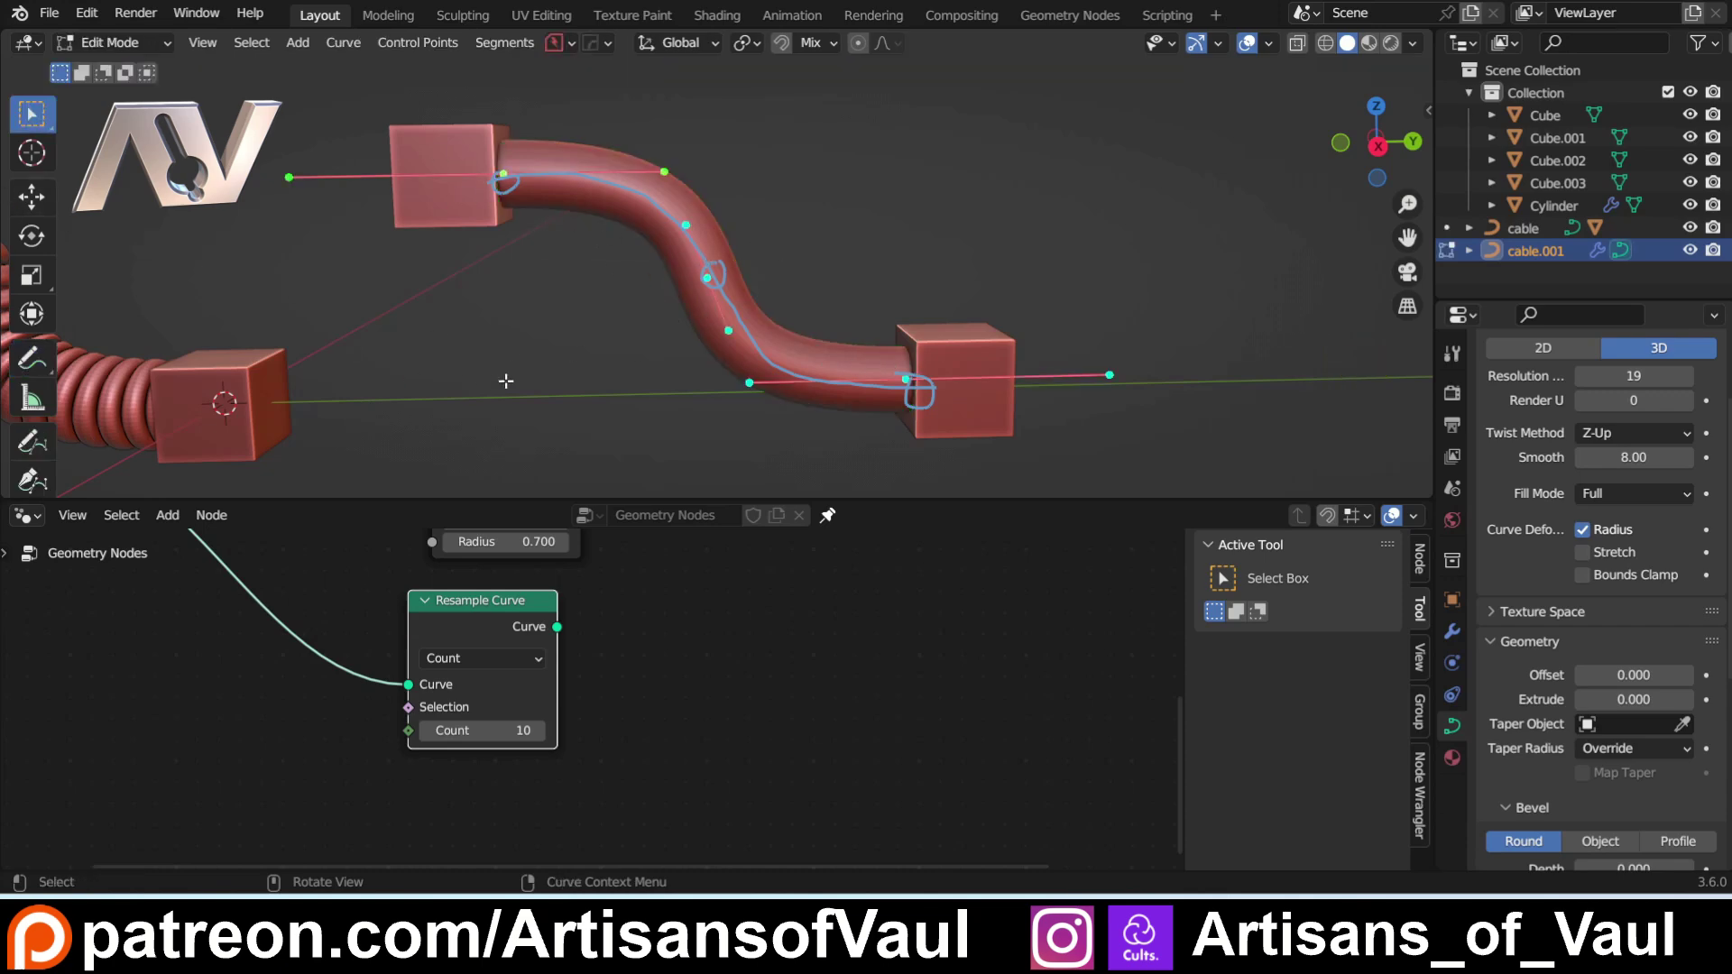
{"action": "key", "text": "Tab"}
{"action": "left_click", "coordinate": [608, 240]}
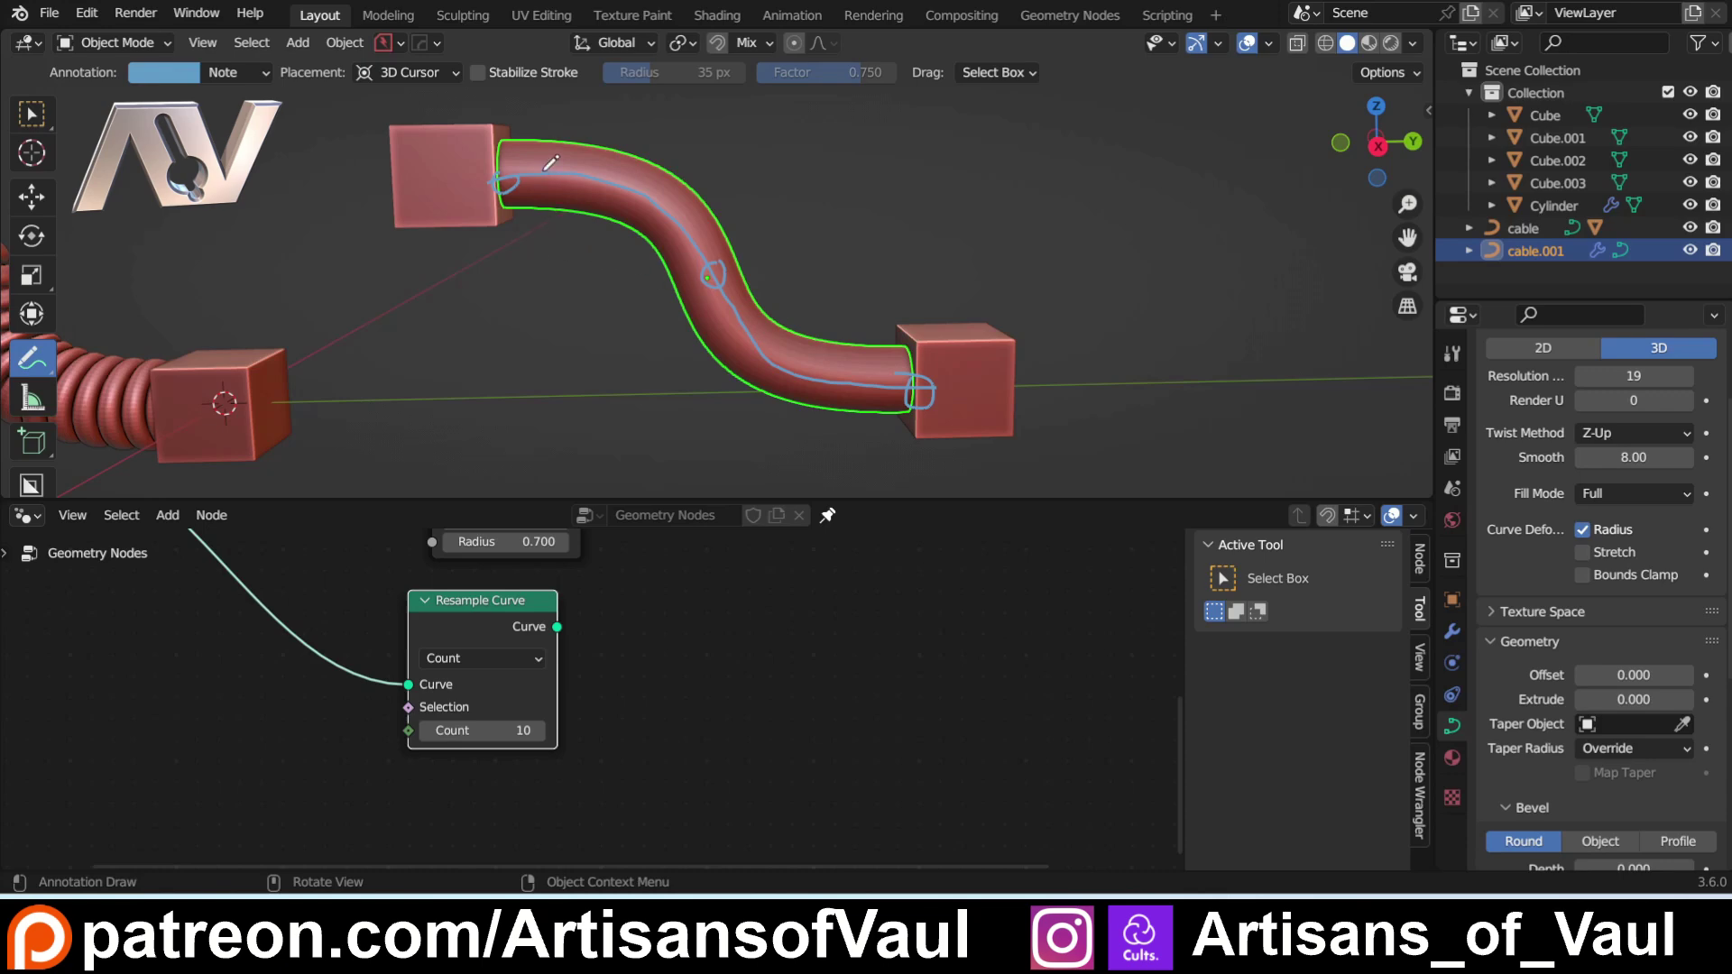
Step: Undo the last changes and annotate the smooth cable with loops spaced along its length to illustrate resampled points
{"action": "key", "text": "ctrl+z"}
{"action": "key", "text": "ctrl+z"}
{"action": "left_click_drag", "start_coordinate": [625, 177], "coordinate": [640, 174]}
{"action": "mouse_move", "coordinate": [672, 235]}
{"action": "left_mouse_down"}
{"action": "mouse_move", "coordinate": [730, 268]}
{"action": "mouse_move", "coordinate": [729, 251]}
{"action": "left_mouse_up"}
{"action": "left_click_drag", "start_coordinate": [771, 352], "coordinate": [779, 334]}
{"action": "left_click_drag", "start_coordinate": [821, 397], "coordinate": [855, 363]}
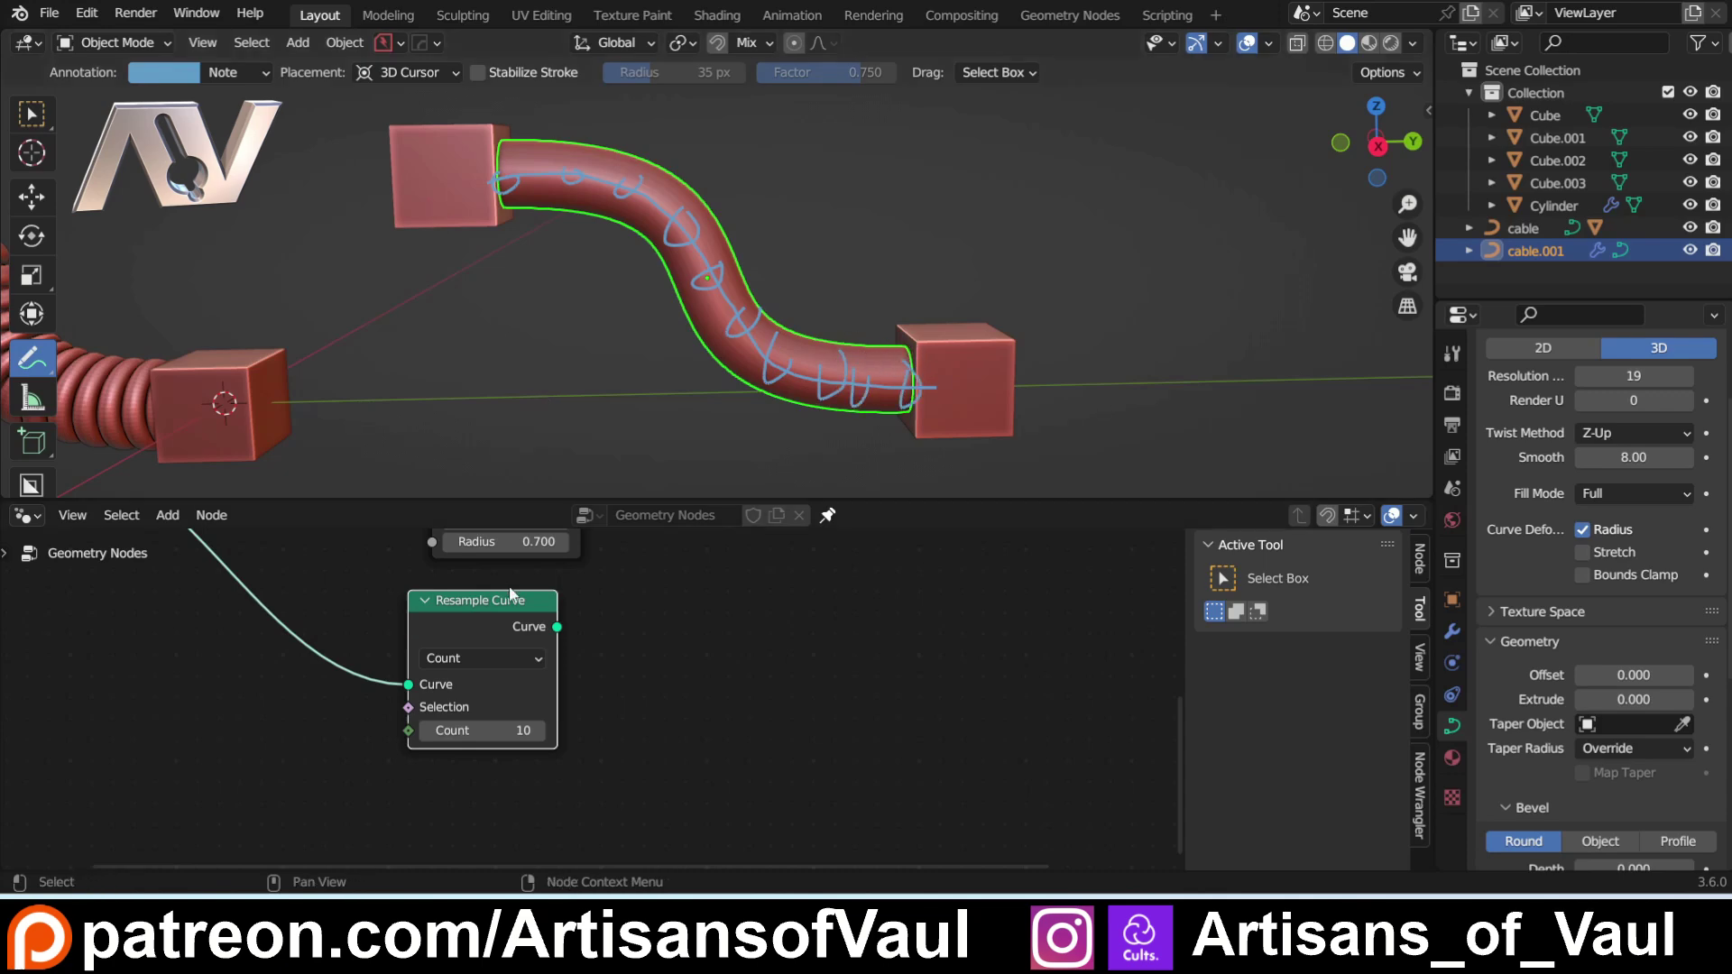
Step: Undo all annotation strokes on the smooth cable and return to the Select Box tool
{"action": "key", "text": "ctrl+z"}
{"action": "key", "text": "ctrl+z"}
{"action": "key", "text": "ctrl+z"}
{"action": "key", "text": "ctrl+z"}
{"action": "key", "text": "ctrl+z"}
{"action": "key", "text": "ctrl+z"}
{"action": "key", "text": "ctrl+z"}
{"action": "key", "text": "ctrl+z"}
{"action": "key", "text": "ctrl+z"}
{"action": "key", "text": "ctrl+z"}
{"action": "key", "text": "ctrl+z"}
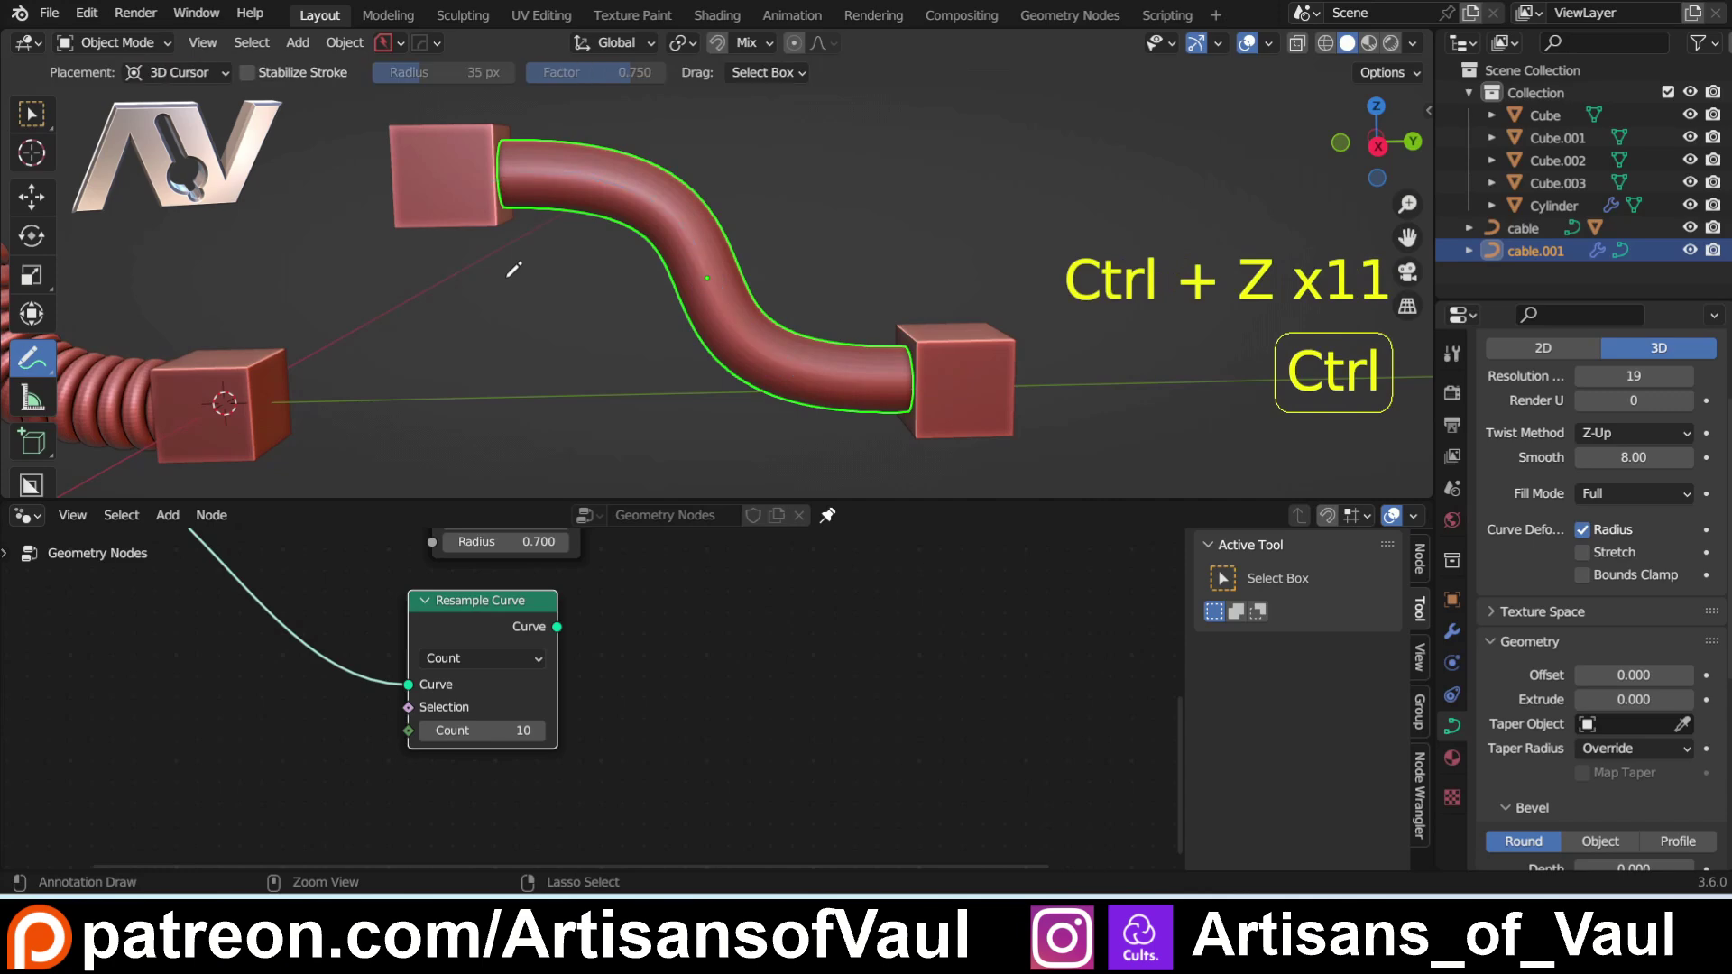
{"action": "key", "text": "w"}
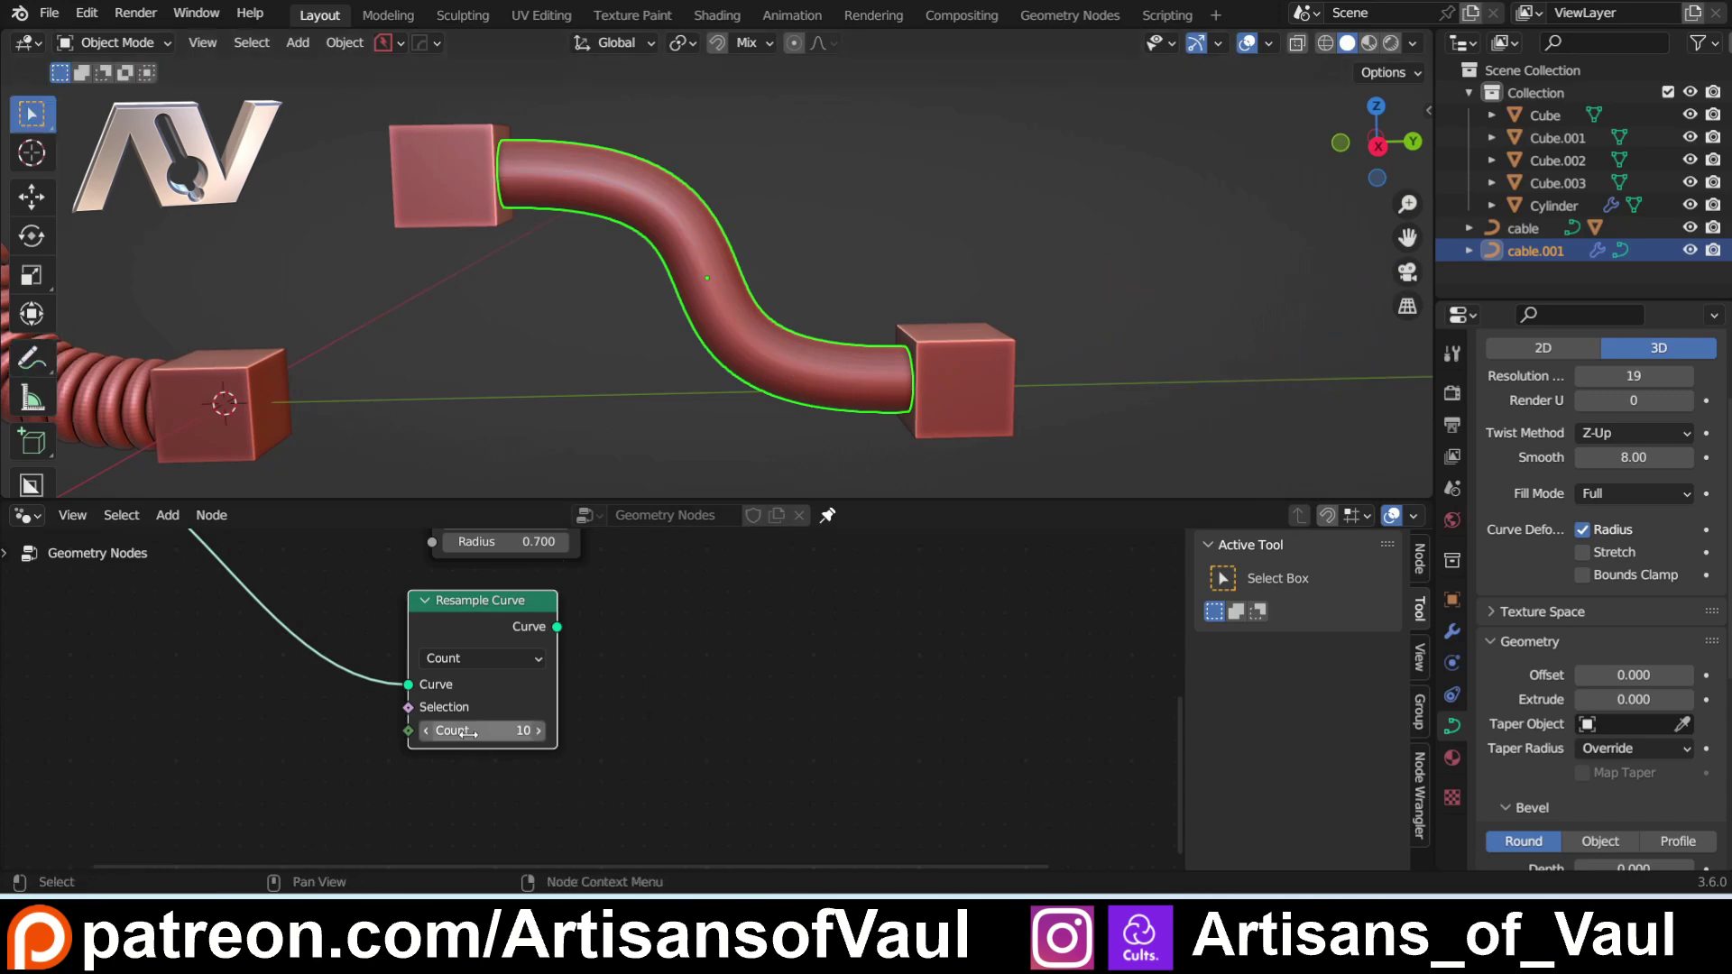
Step: Switch the Resample Curve node's mode from Count to Length
{"action": "left_click", "coordinate": [496, 659]}
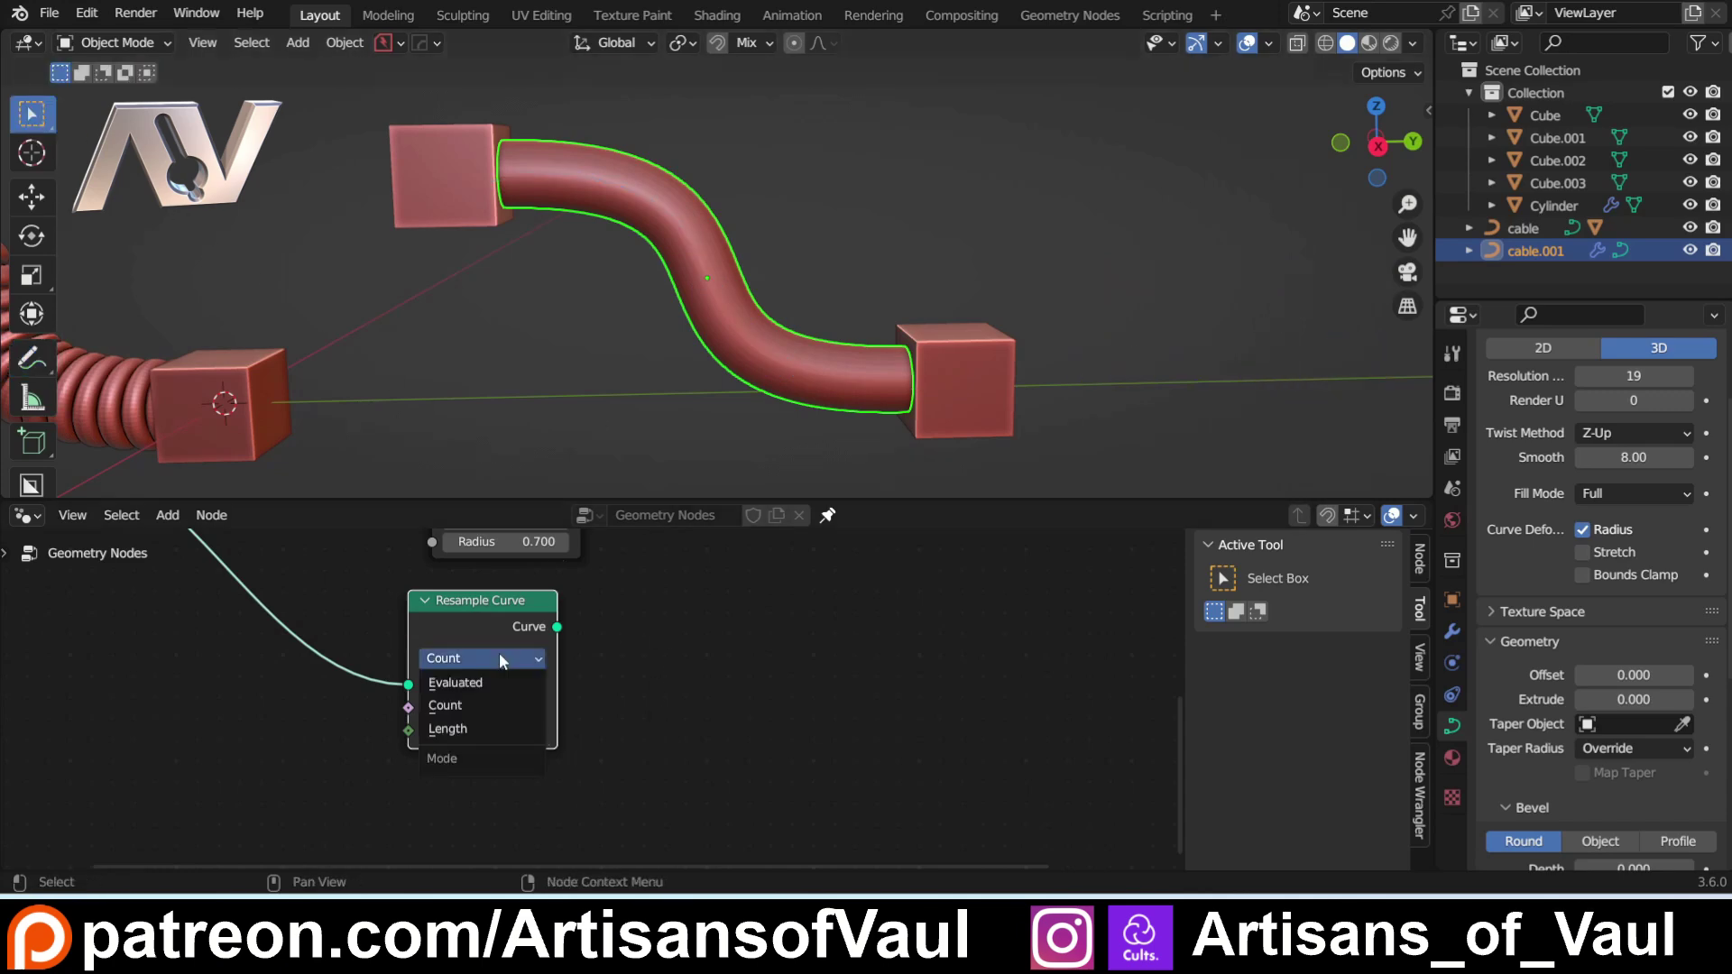
{"action": "left_click", "coordinate": [486, 725]}
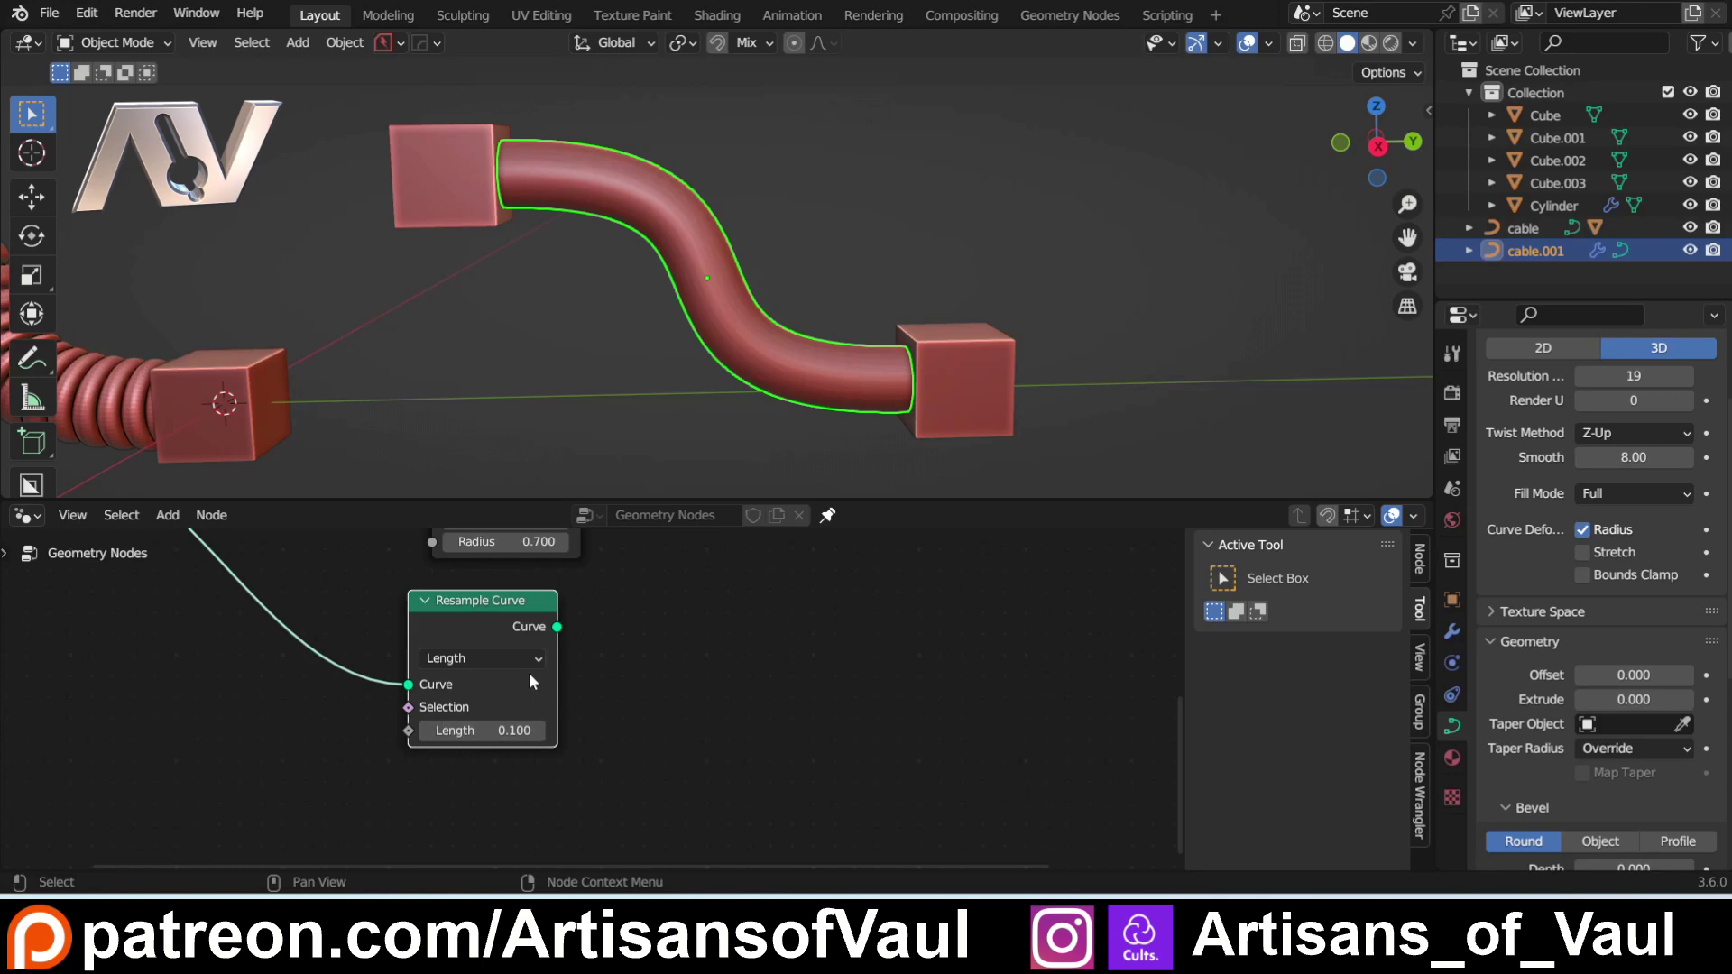
{"action": "scroll", "coordinate": [676, 649], "scroll_direction": "down", "scroll_amount": 2}
{"action": "scroll", "coordinate": [673, 642], "scroll_direction": "down", "scroll_amount": 4}
{"action": "middle_click_drag", "start_coordinate": [660, 635], "coordinate": [570, 709], "text": "shift"}
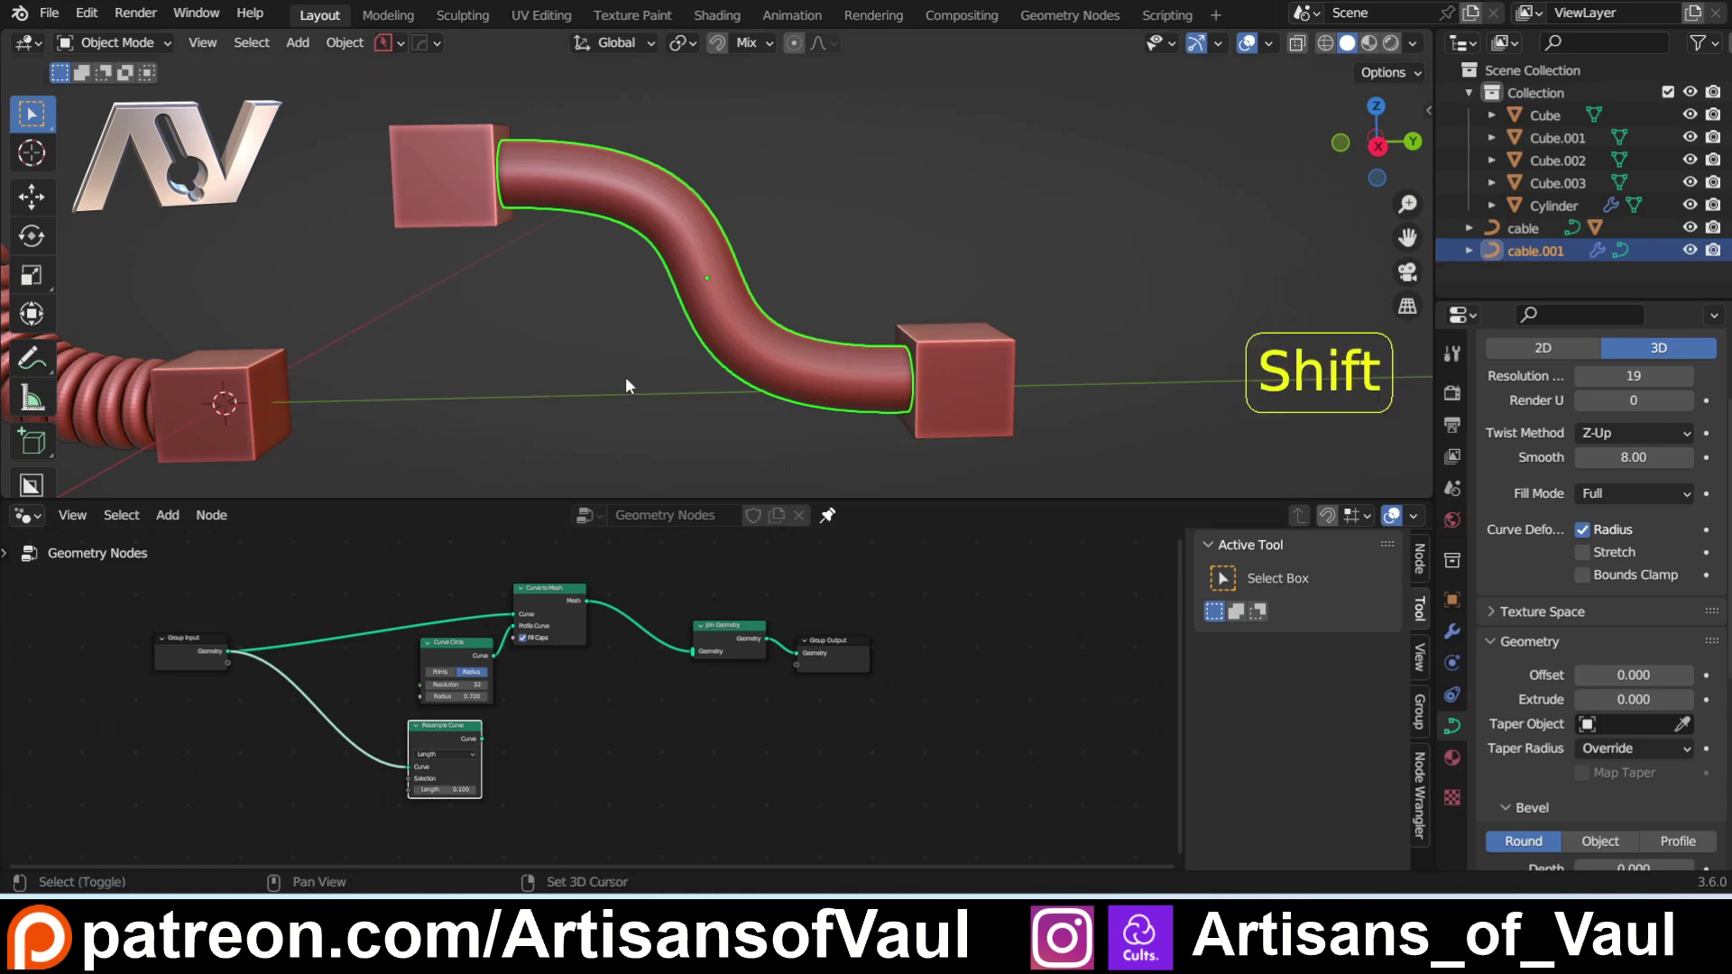
Step: Add a UV sphere mesh with 64 segments and 64 rings
{"action": "key", "text": "shift+a"}
{"action": "mouse_move", "coordinate": [625, 379]}
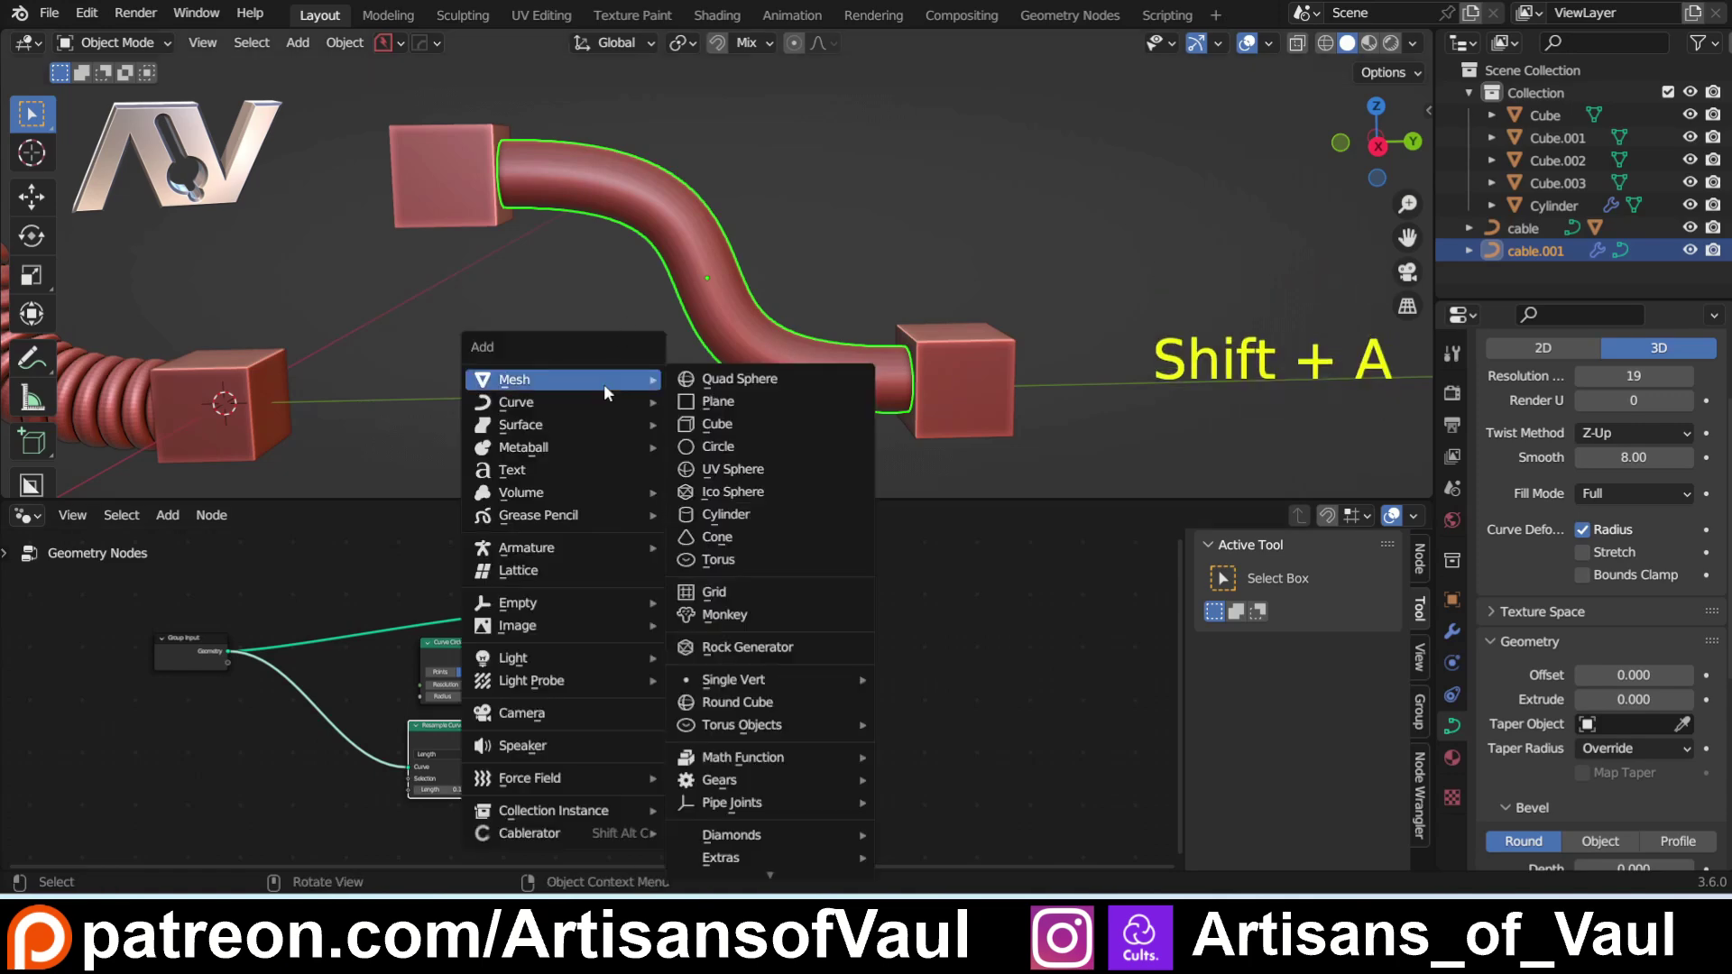
{"action": "left_click", "coordinate": [733, 469]}
{"action": "scroll", "coordinate": [581, 349], "scroll_direction": "down", "scroll_amount": 3}
{"action": "left_click_drag", "start_coordinate": [306, 235], "coordinate": [307, 260]}
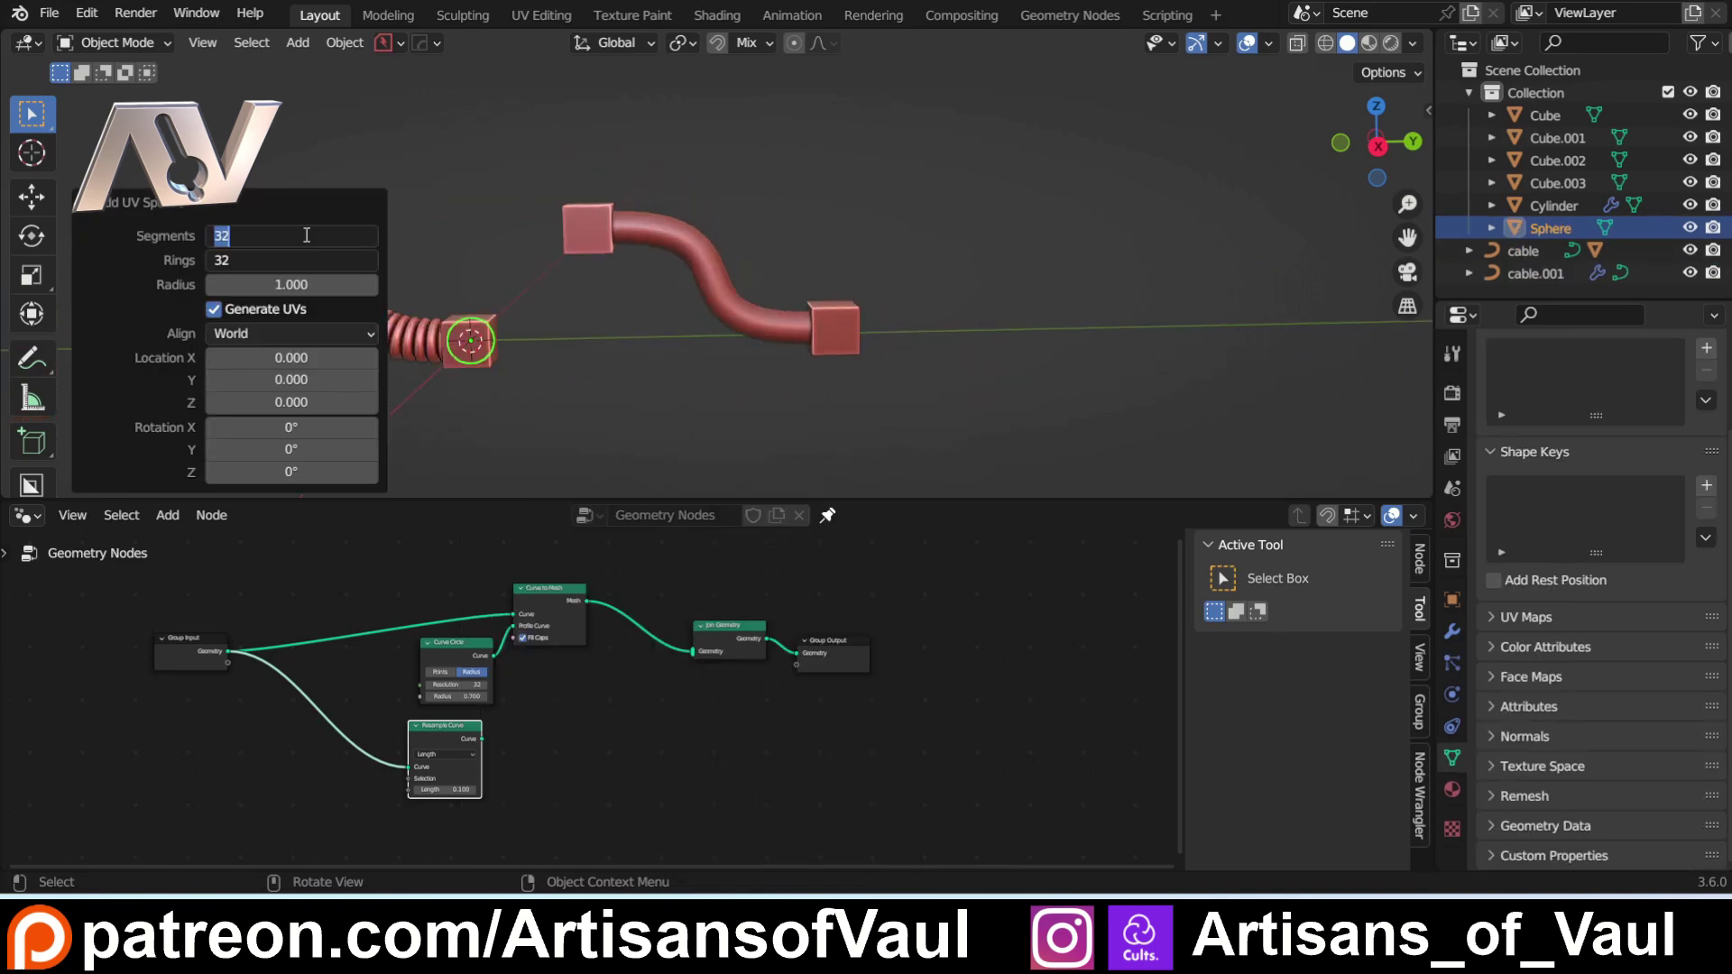
{"action": "type", "text": "64"}
{"action": "key", "text": "Return"}
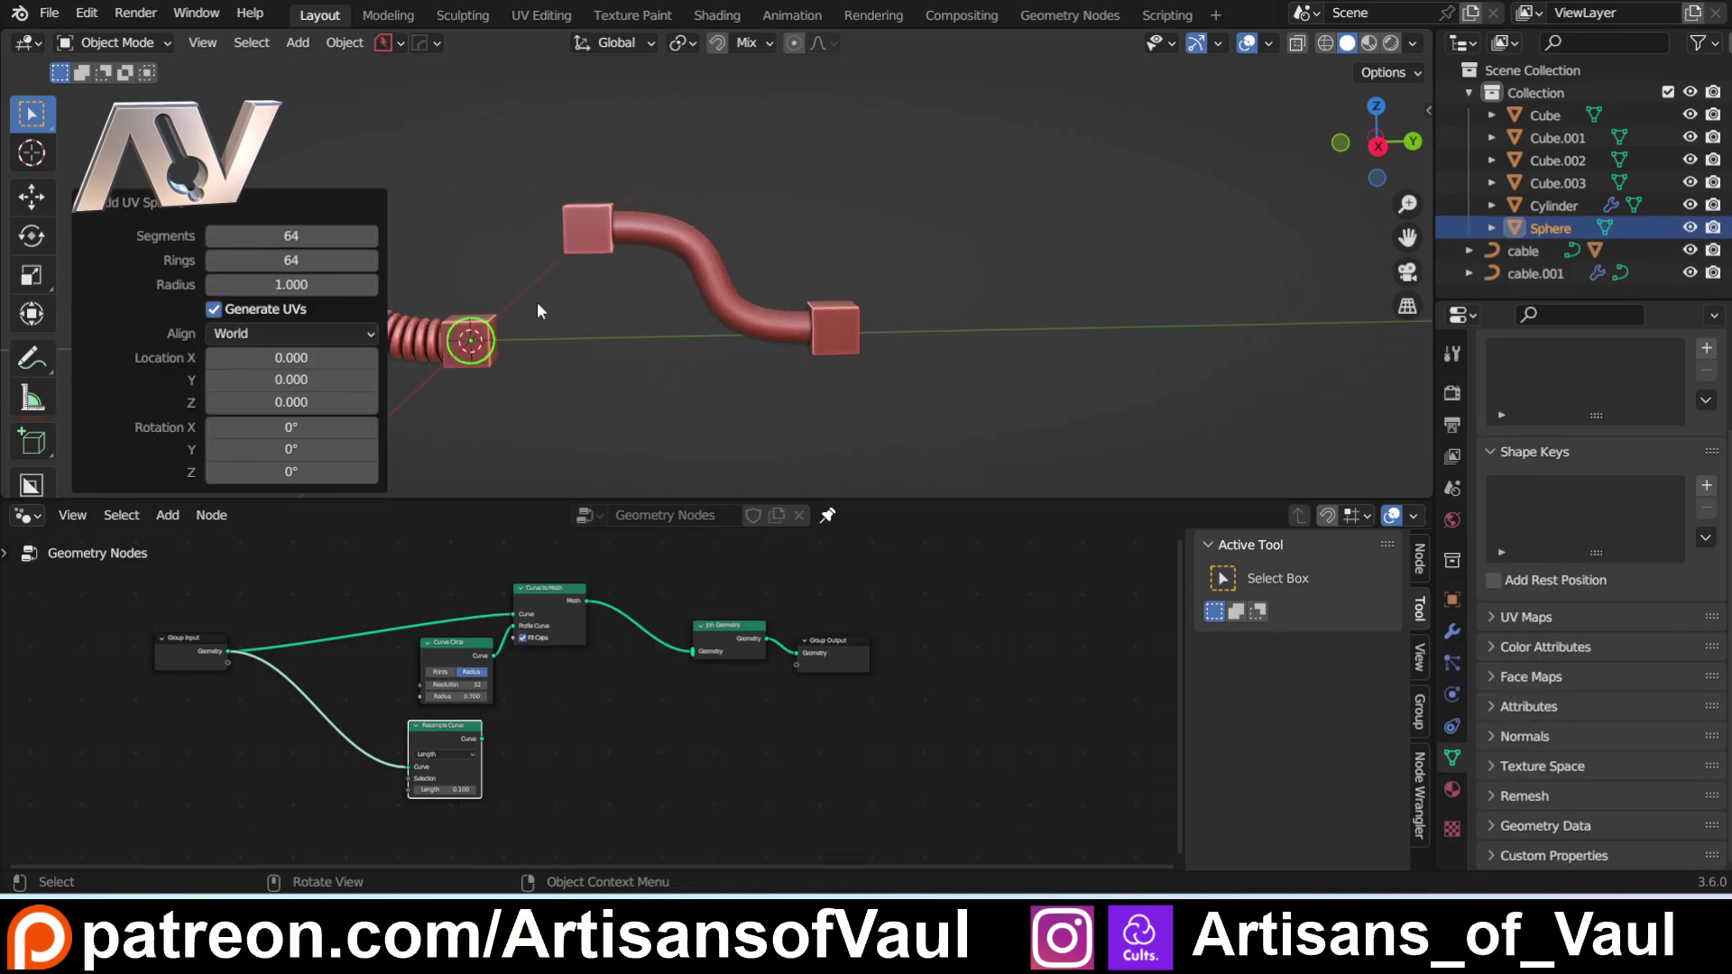
Step: Move the sphere into the empty space between the ribbed cable and the smooth cable
{"action": "scroll", "coordinate": [537, 299], "scroll_direction": "up", "scroll_amount": 2}
{"action": "key", "text": "g"}
{"action": "left_click", "coordinate": [797, 229]}
Step: Inspect the UV sphere's mesh in Edit Mode and its surface shading up close in Object Mode
{"action": "middle_click_drag", "start_coordinate": [795, 228], "coordinate": [978, 248], "text": "shift"}
{"action": "scroll", "coordinate": [835, 308], "scroll_direction": "up", "scroll_amount": 3}
{"action": "scroll", "coordinate": [673, 279], "scroll_direction": "up", "scroll_amount": 4}
{"action": "middle_click_drag", "start_coordinate": [652, 367], "coordinate": [691, 304], "text": "shift"}
{"action": "scroll", "coordinate": [775, 250], "scroll_direction": "up", "scroll_amount": 3}
{"action": "scroll", "coordinate": [742, 393], "scroll_direction": "up", "scroll_amount": 3}
{"action": "key", "text": "Tab"}
{"action": "left_click", "coordinate": [633, 360]}
{"action": "scroll", "coordinate": [683, 300], "scroll_direction": "up", "scroll_amount": 3}
{"action": "scroll", "coordinate": [653, 397], "scroll_direction": "up", "scroll_amount": 3}
{"action": "scroll", "coordinate": [690, 304], "scroll_direction": "down", "scroll_amount": 8}
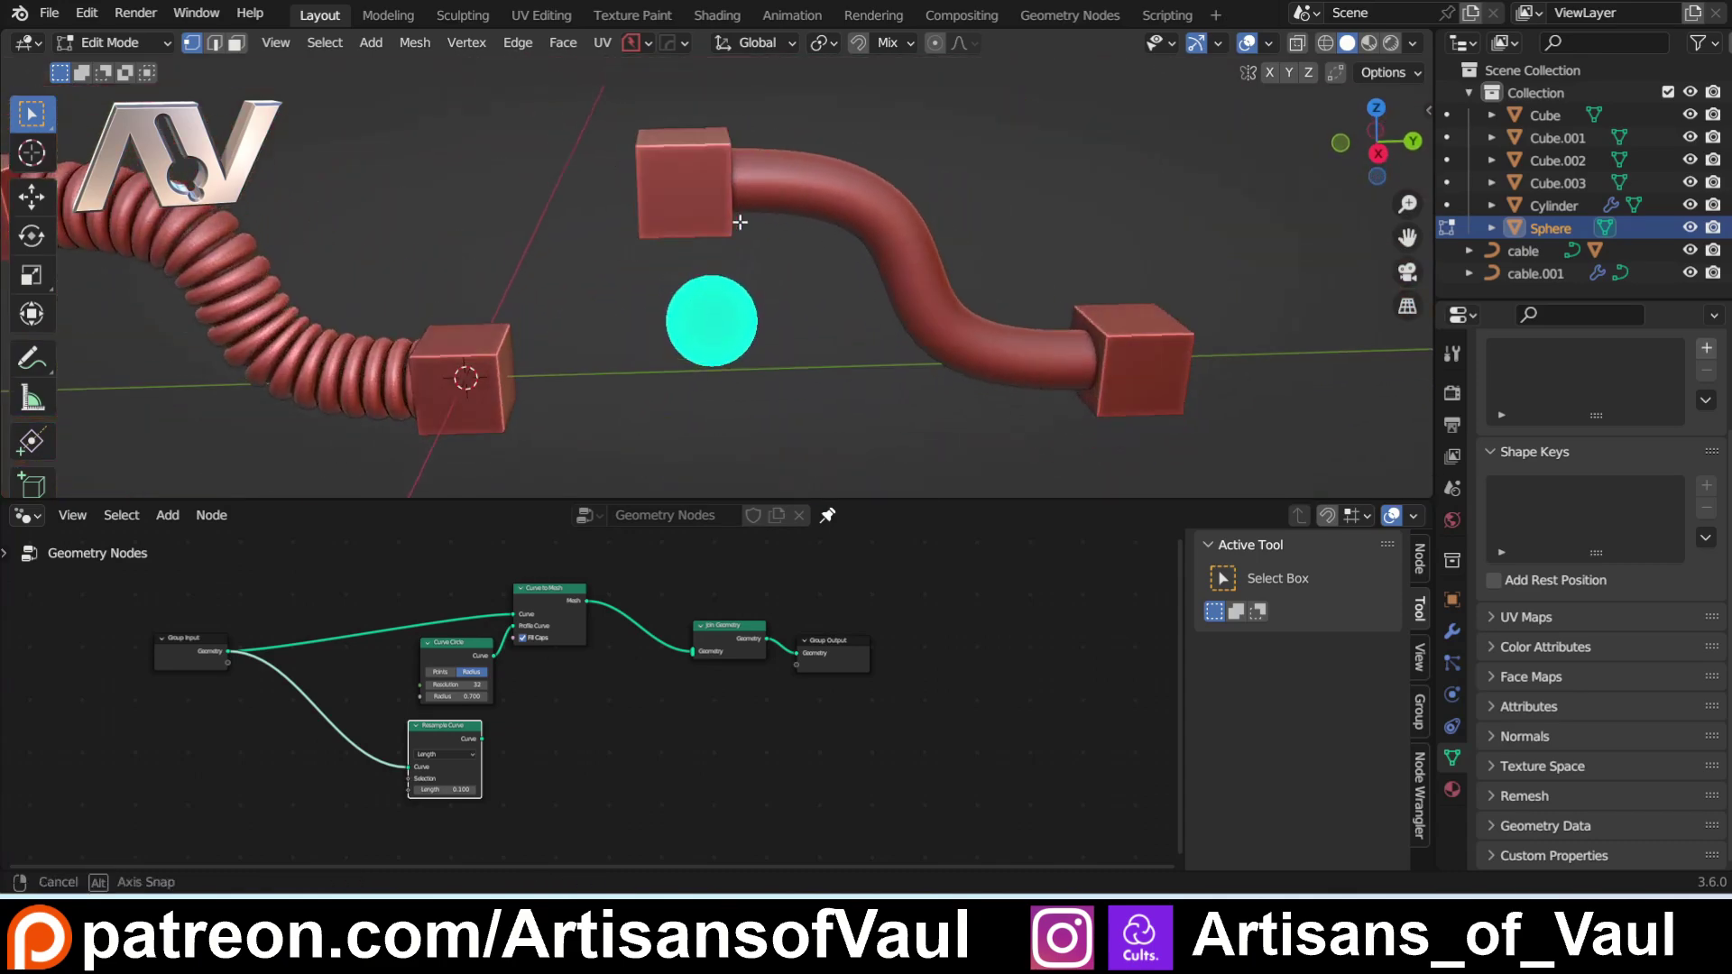
{"action": "key", "text": "Tab"}
{"action": "left_click", "coordinate": [735, 89]}
{"action": "middle_click_drag", "start_coordinate": [849, 306], "coordinate": [749, 329], "text": "shift"}
{"action": "scroll", "coordinate": [617, 317], "scroll_direction": "up", "scroll_amount": 2}
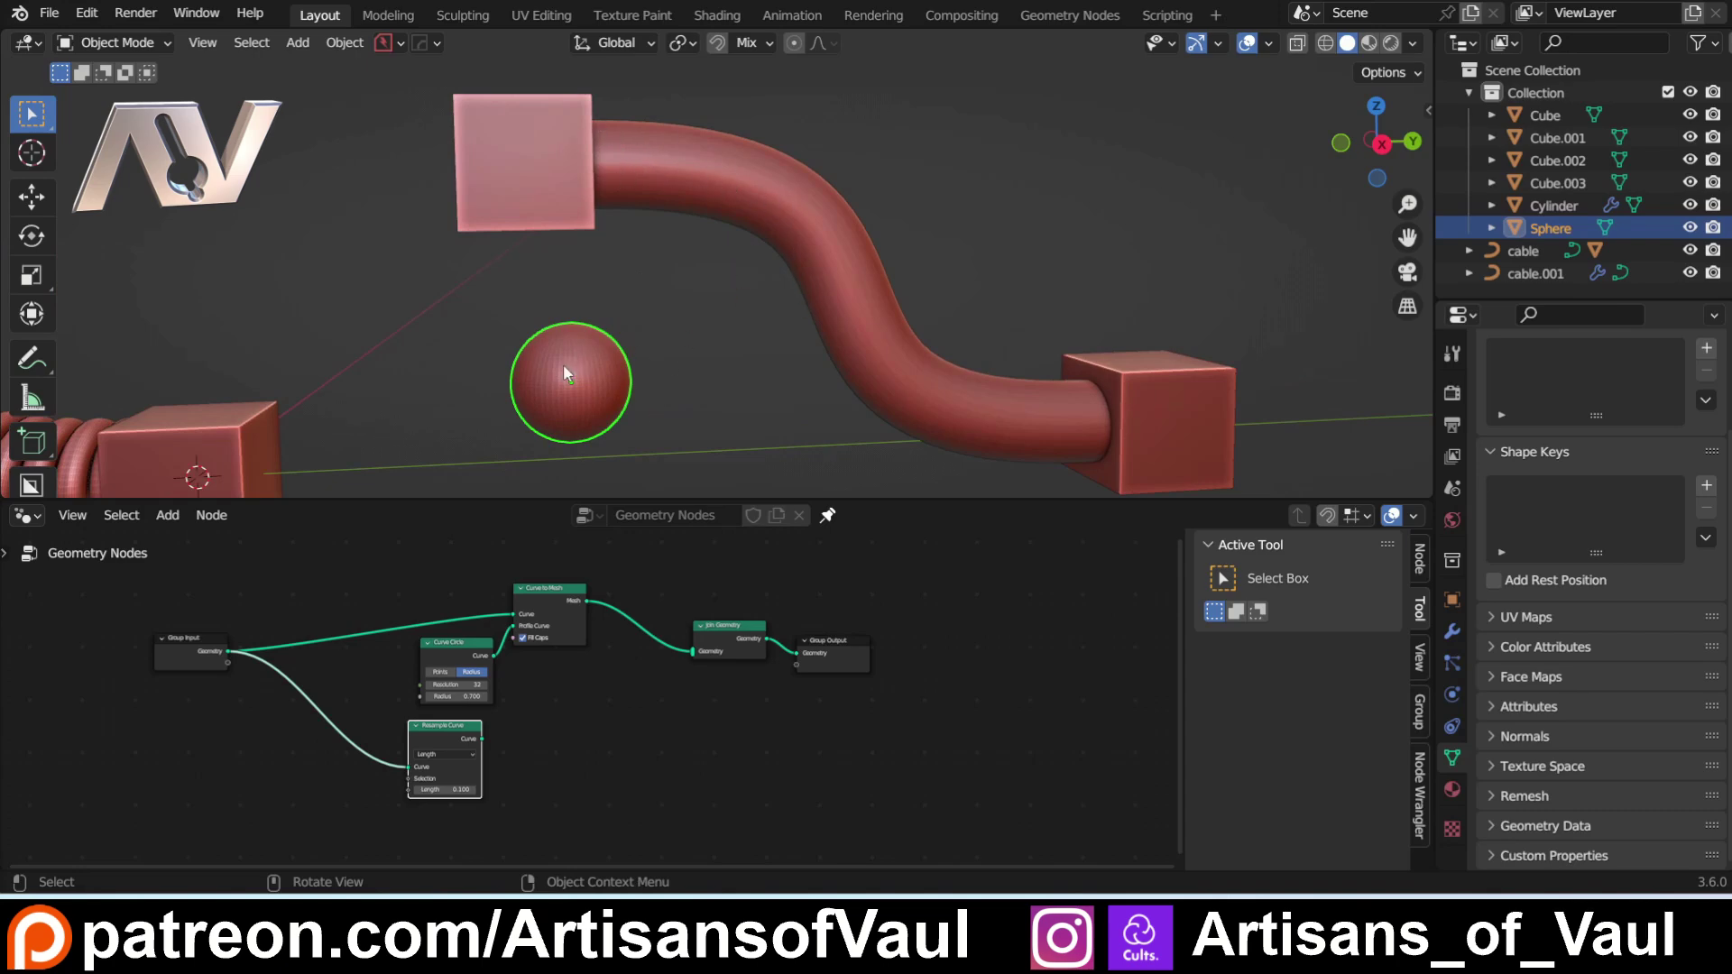
{"action": "middle_click_drag", "start_coordinate": [577, 376], "coordinate": [665, 273], "text": "shift"}
{"action": "scroll", "coordinate": [615, 352], "scroll_direction": "up", "scroll_amount": 6}
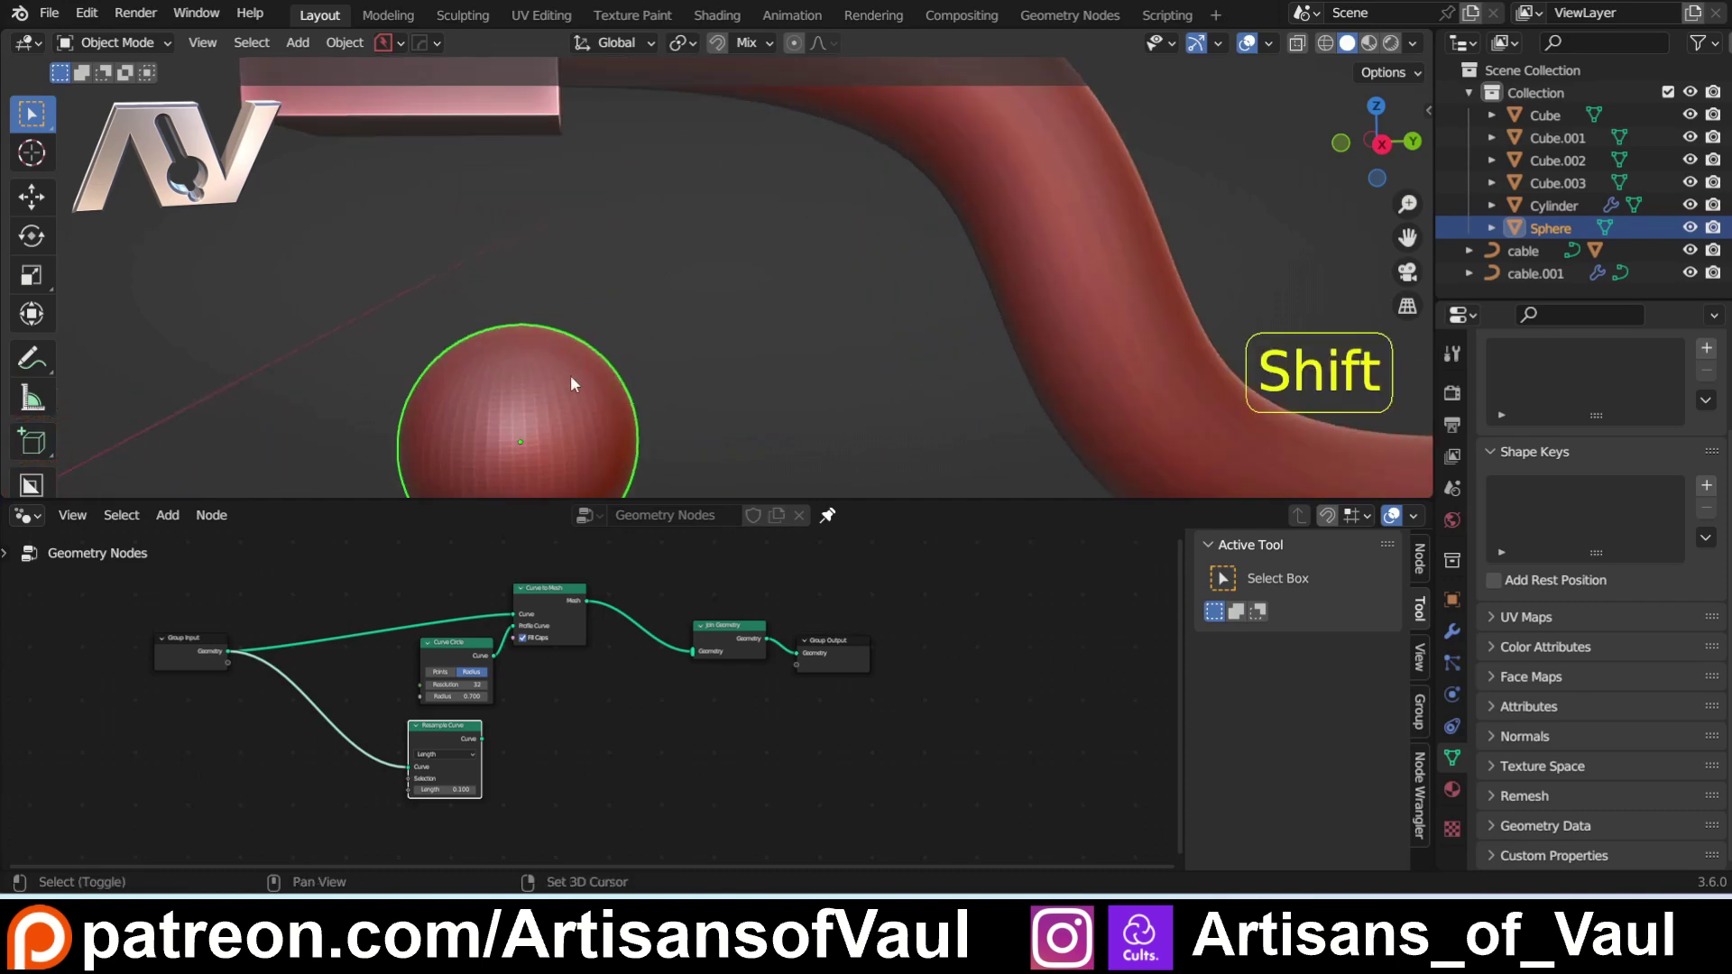
{"action": "middle_click_drag", "start_coordinate": [722, 181], "coordinate": [642, 333], "text": "shift"}
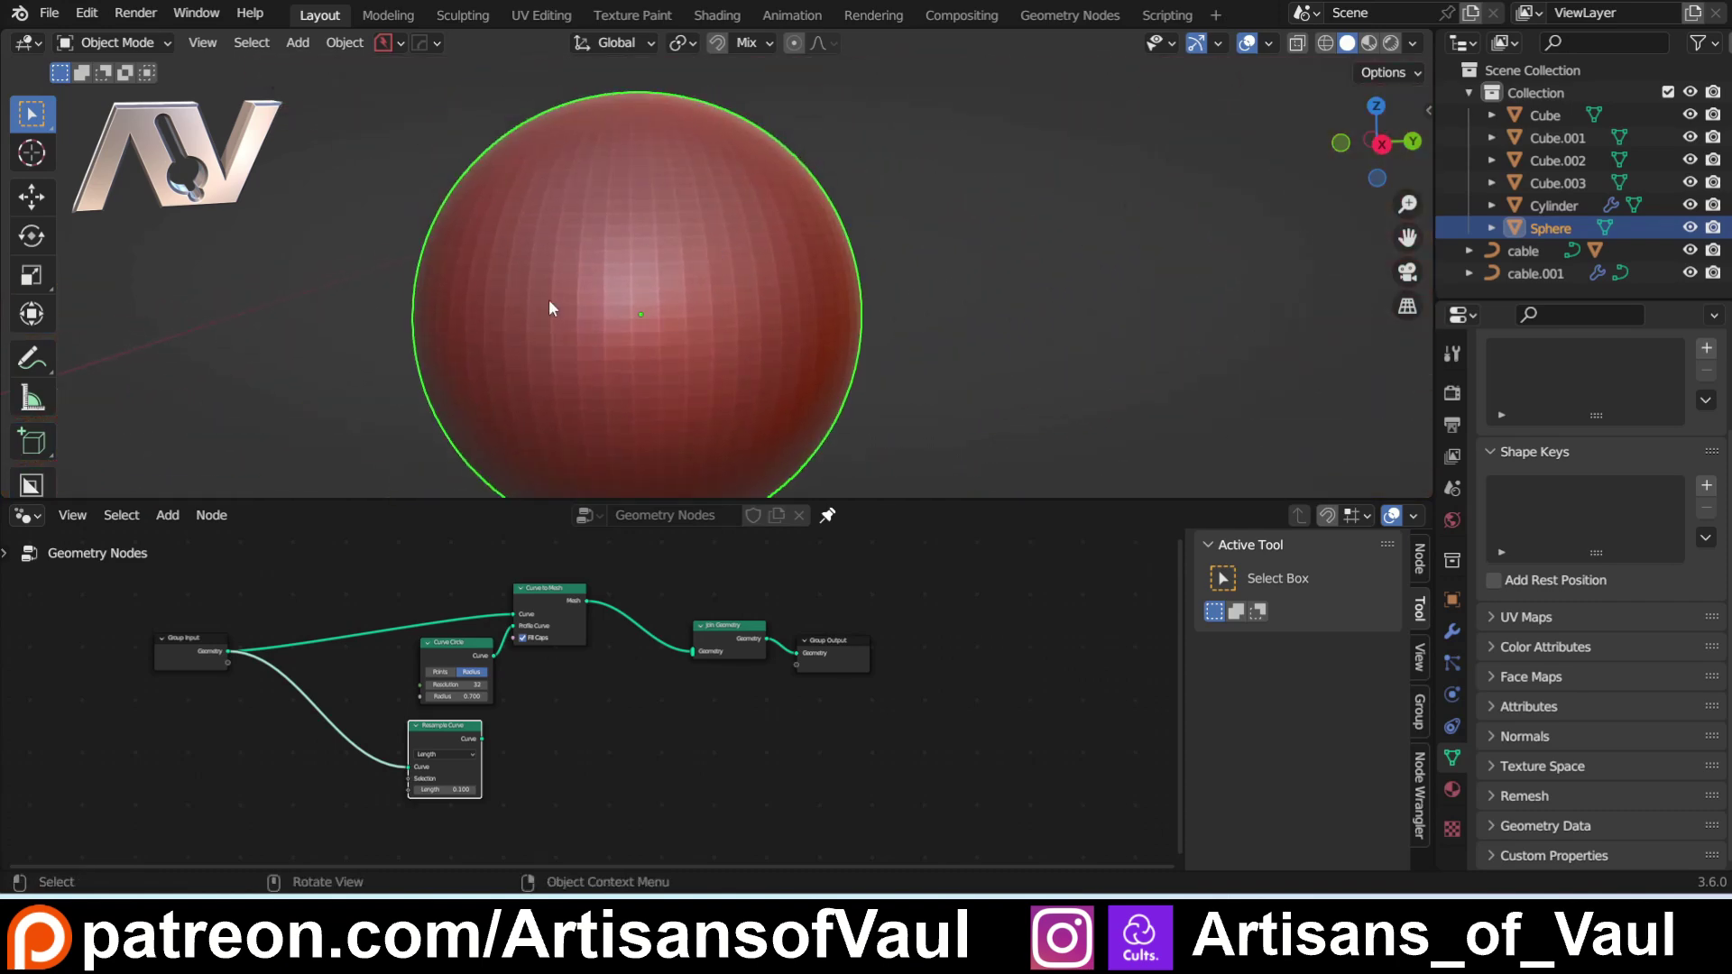
{"action": "scroll", "coordinate": [737, 374], "scroll_direction": "down", "scroll_amount": 4}
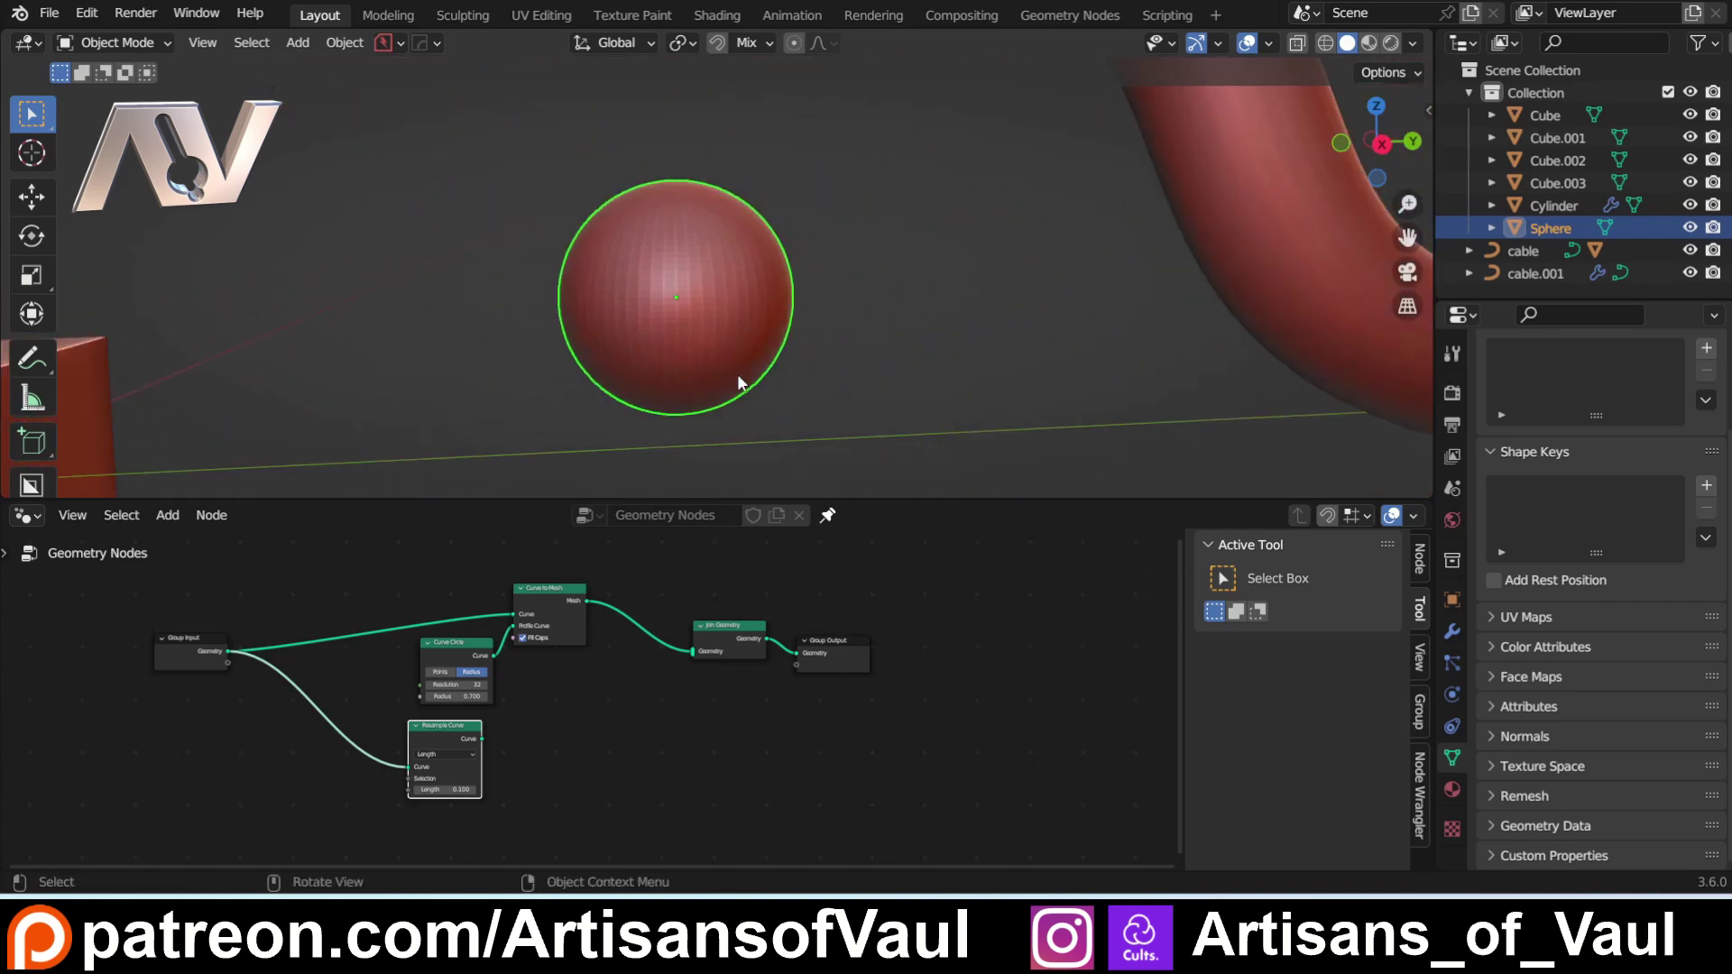
Step: Add a quad sphere and place it beside the UV sphere for comparison
{"action": "middle_click_drag", "start_coordinate": [738, 373], "coordinate": [557, 419], "text": "shift"}
{"action": "key", "text": "shift+a"}
{"action": "mouse_move", "coordinate": [681, 279]}
{"action": "left_click", "coordinate": [810, 280]}
{"action": "scroll", "coordinate": [544, 290], "scroll_direction": "down", "scroll_amount": 5}
{"action": "key", "text": "g"}
{"action": "left_click", "coordinate": [446, 359]}
Step: Compare the quad sphere's vertex layout with the UV sphere's in Edit Mode and return to Object Mode
{"action": "scroll", "coordinate": [550, 287], "scroll_direction": "up", "scroll_amount": 4}
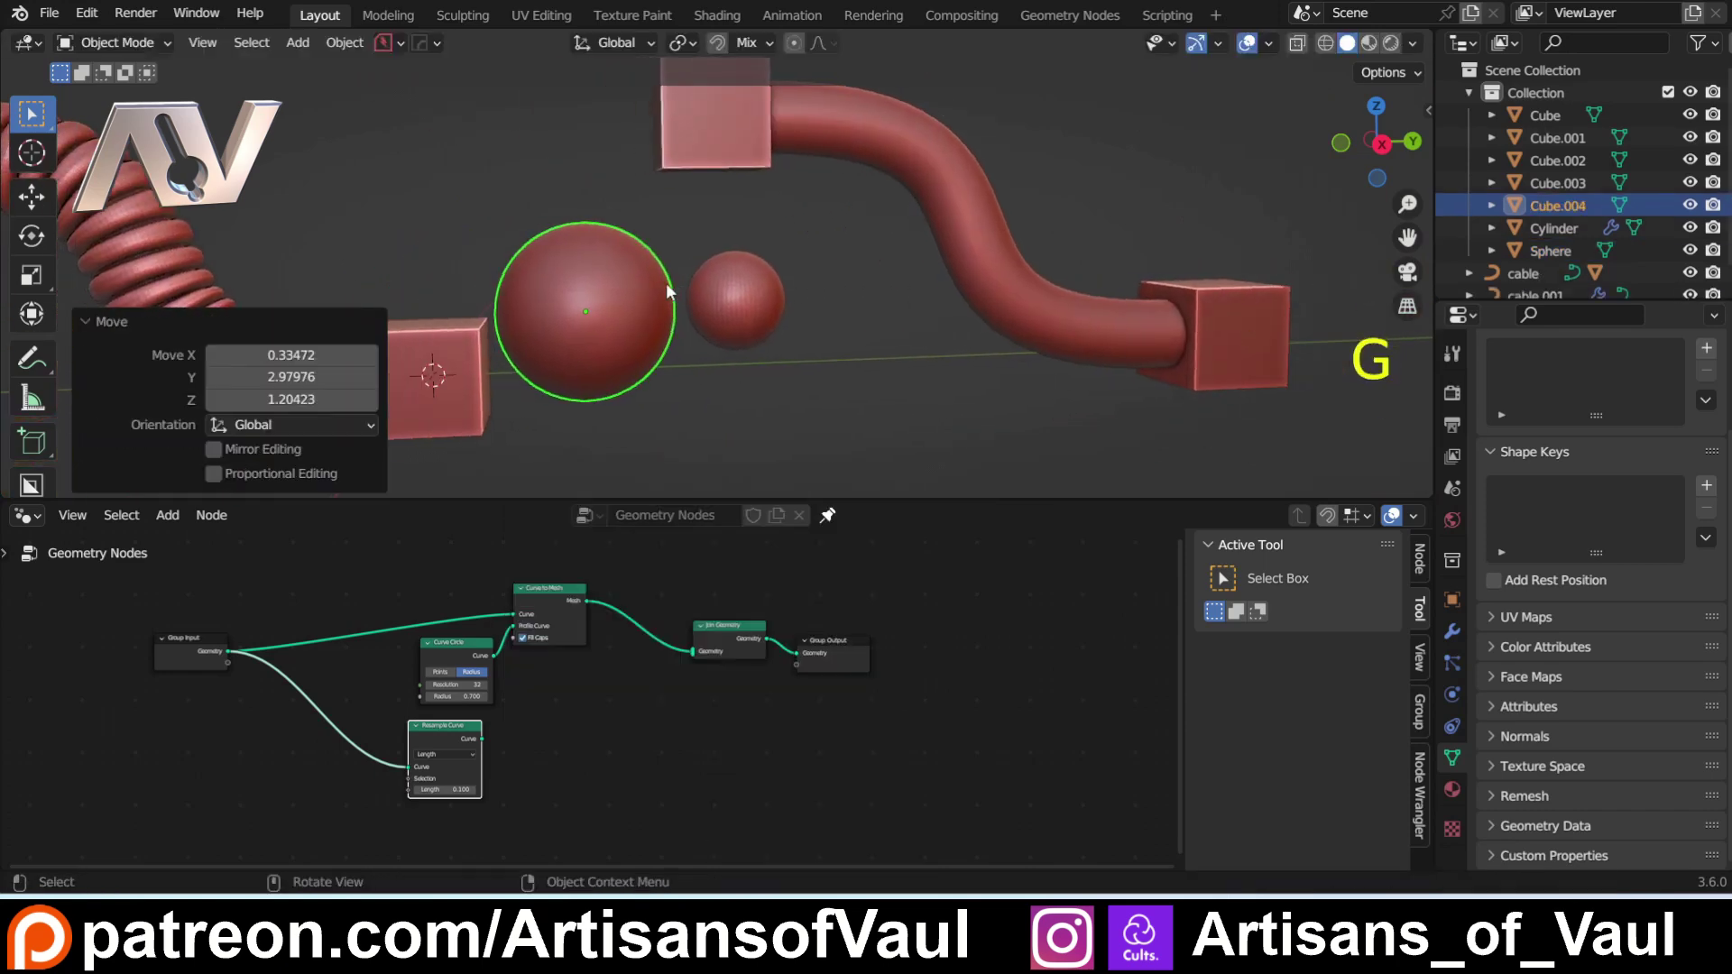
{"action": "key", "text": "Tab"}
{"action": "left_click", "coordinate": [440, 274]}
{"action": "scroll", "coordinate": [651, 218], "scroll_direction": "up", "scroll_amount": 2}
{"action": "middle_click_drag", "start_coordinate": [440, 275], "coordinate": [735, 280], "text": "shift"}
{"action": "scroll", "coordinate": [578, 225], "scroll_direction": "down", "scroll_amount": 4}
{"action": "middle_click_drag", "start_coordinate": [735, 280], "coordinate": [828, 316], "text": "shift"}
{"action": "scroll", "coordinate": [749, 352], "scroll_direction": "up", "scroll_amount": 3}
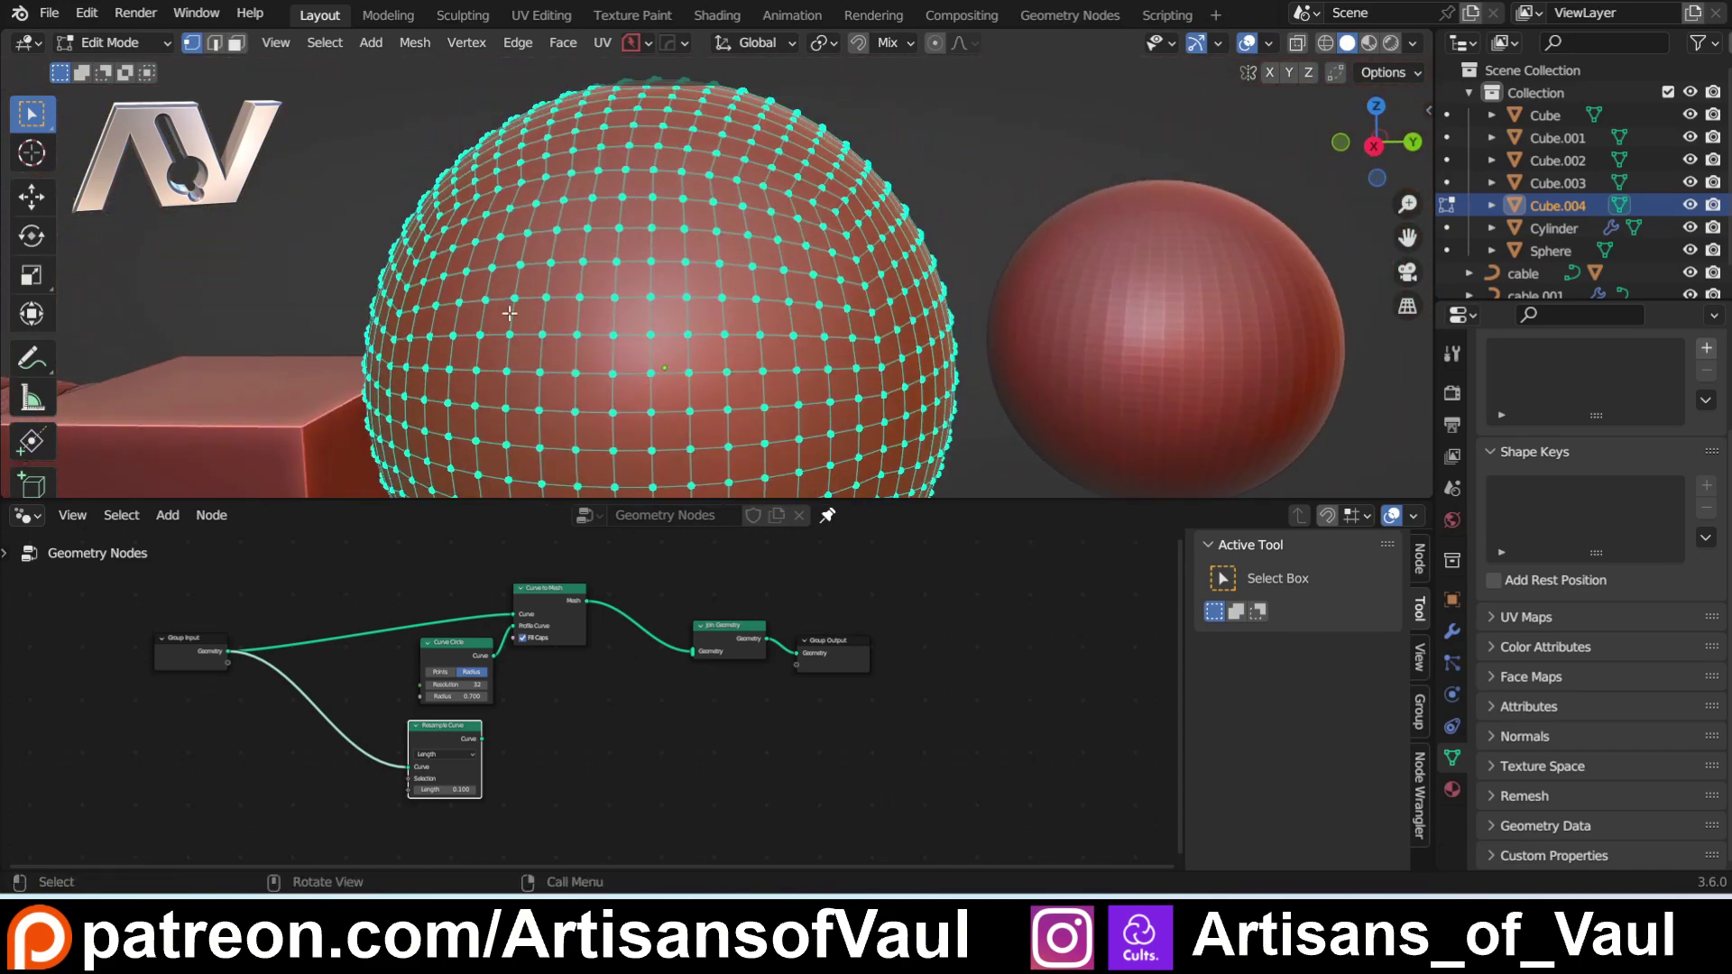
{"action": "middle_click_drag", "start_coordinate": [563, 376], "coordinate": [685, 373]}
{"action": "middle_click_drag", "start_coordinate": [1003, 379], "coordinate": [551, 293], "text": "shift"}
{"action": "key", "text": "Tab"}
{"action": "left_click", "coordinate": [707, 178]}
{"action": "left_click", "coordinate": [698, 269], "text": "shift"}
{"action": "key", "text": "Tab"}
{"action": "left_click", "coordinate": [540, 281]}
{"action": "key", "text": "Tab"}
{"action": "left_click", "coordinate": [577, 155]}
{"action": "scroll", "coordinate": [447, 242], "scroll_direction": "down", "scroll_amount": 4}
Step: Delete the quad sphere, leaving the UV sphere in place
{"action": "left_click", "coordinate": [448, 242]}
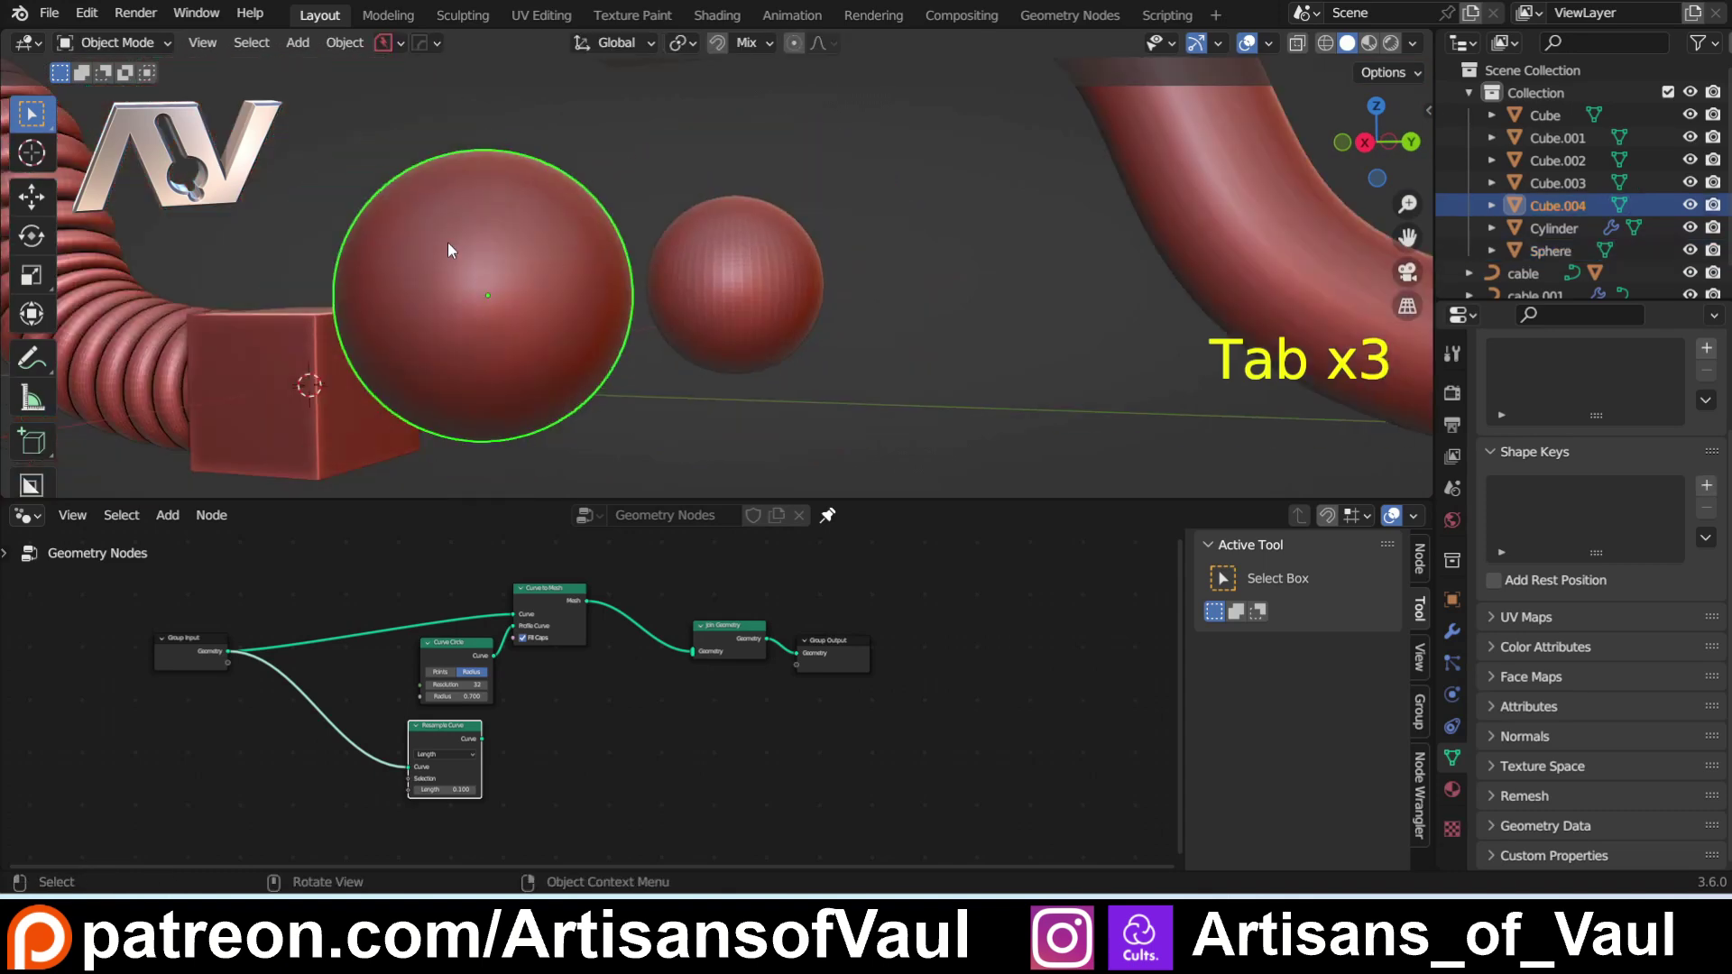
{"action": "key", "text": "Delete"}
{"action": "scroll", "coordinate": [632, 244], "scroll_direction": "down", "scroll_amount": 4}
{"action": "scroll", "coordinate": [608, 275], "scroll_direction": "up", "scroll_amount": 3}
{"action": "middle_click_drag", "start_coordinate": [718, 246], "coordinate": [629, 289], "text": "shift"}
Step: Annotate an upward arrow above the sphere and a short direction line along the start of the smooth cable
{"action": "left_click", "coordinate": [739, 206]}
{"action": "middle_click_drag", "start_coordinate": [612, 379], "coordinate": [646, 370], "text": "shift"}
{"action": "left_click", "coordinate": [31, 359]}
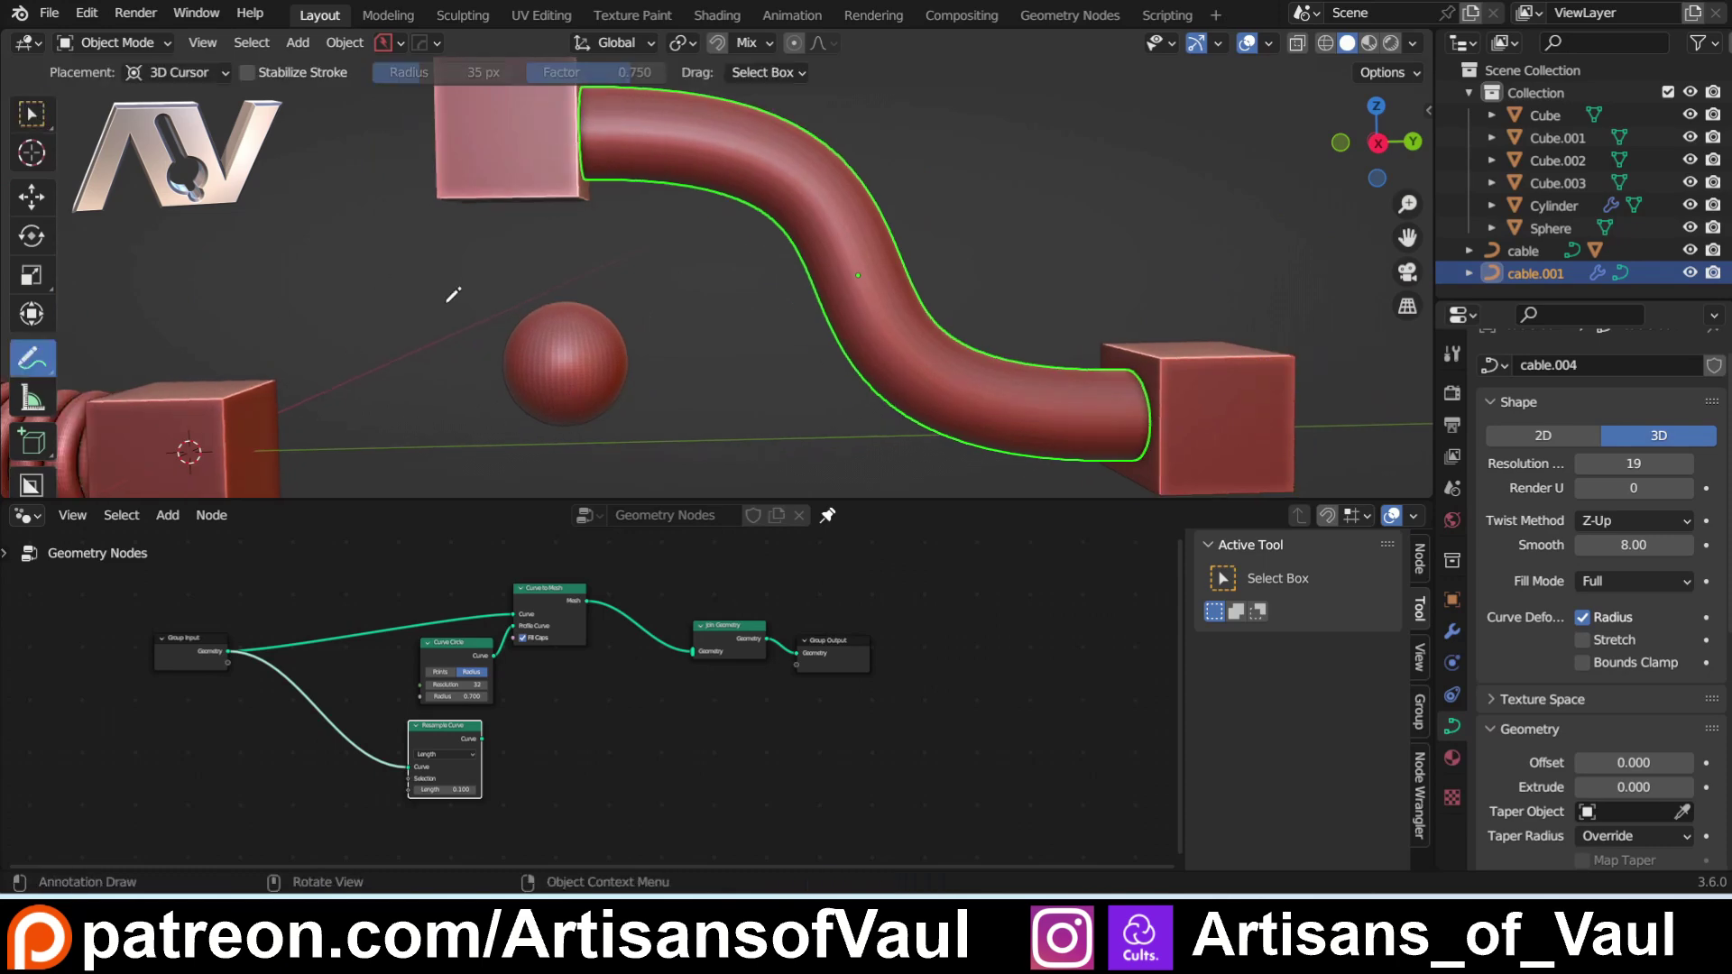
{"action": "left_click_drag", "start_coordinate": [561, 342], "coordinate": [558, 260]}
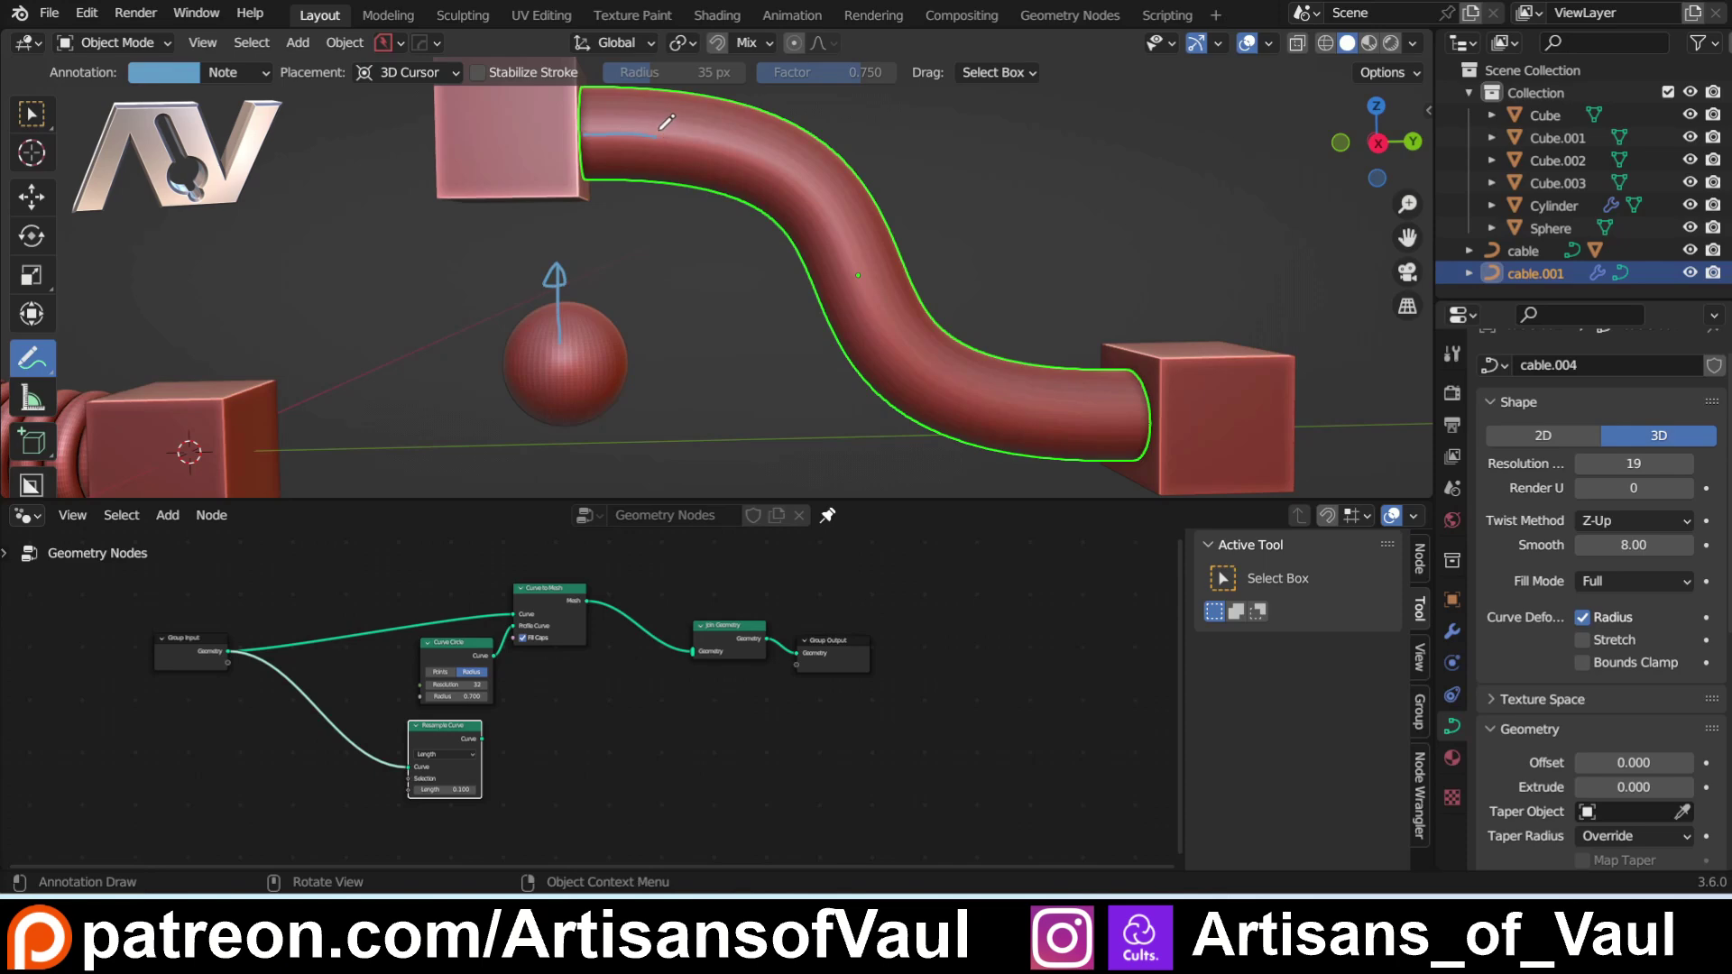
{"action": "left_click_drag", "start_coordinate": [659, 134], "coordinate": [668, 142]}
Step: Undo the annotation strokes drawn on the smooth cable
{"action": "key", "text": "ctrl+z"}
{"action": "key", "text": "ctrl+z"}
{"action": "key", "text": "ctrl+z"}
{"action": "key", "text": "ctrl+z"}
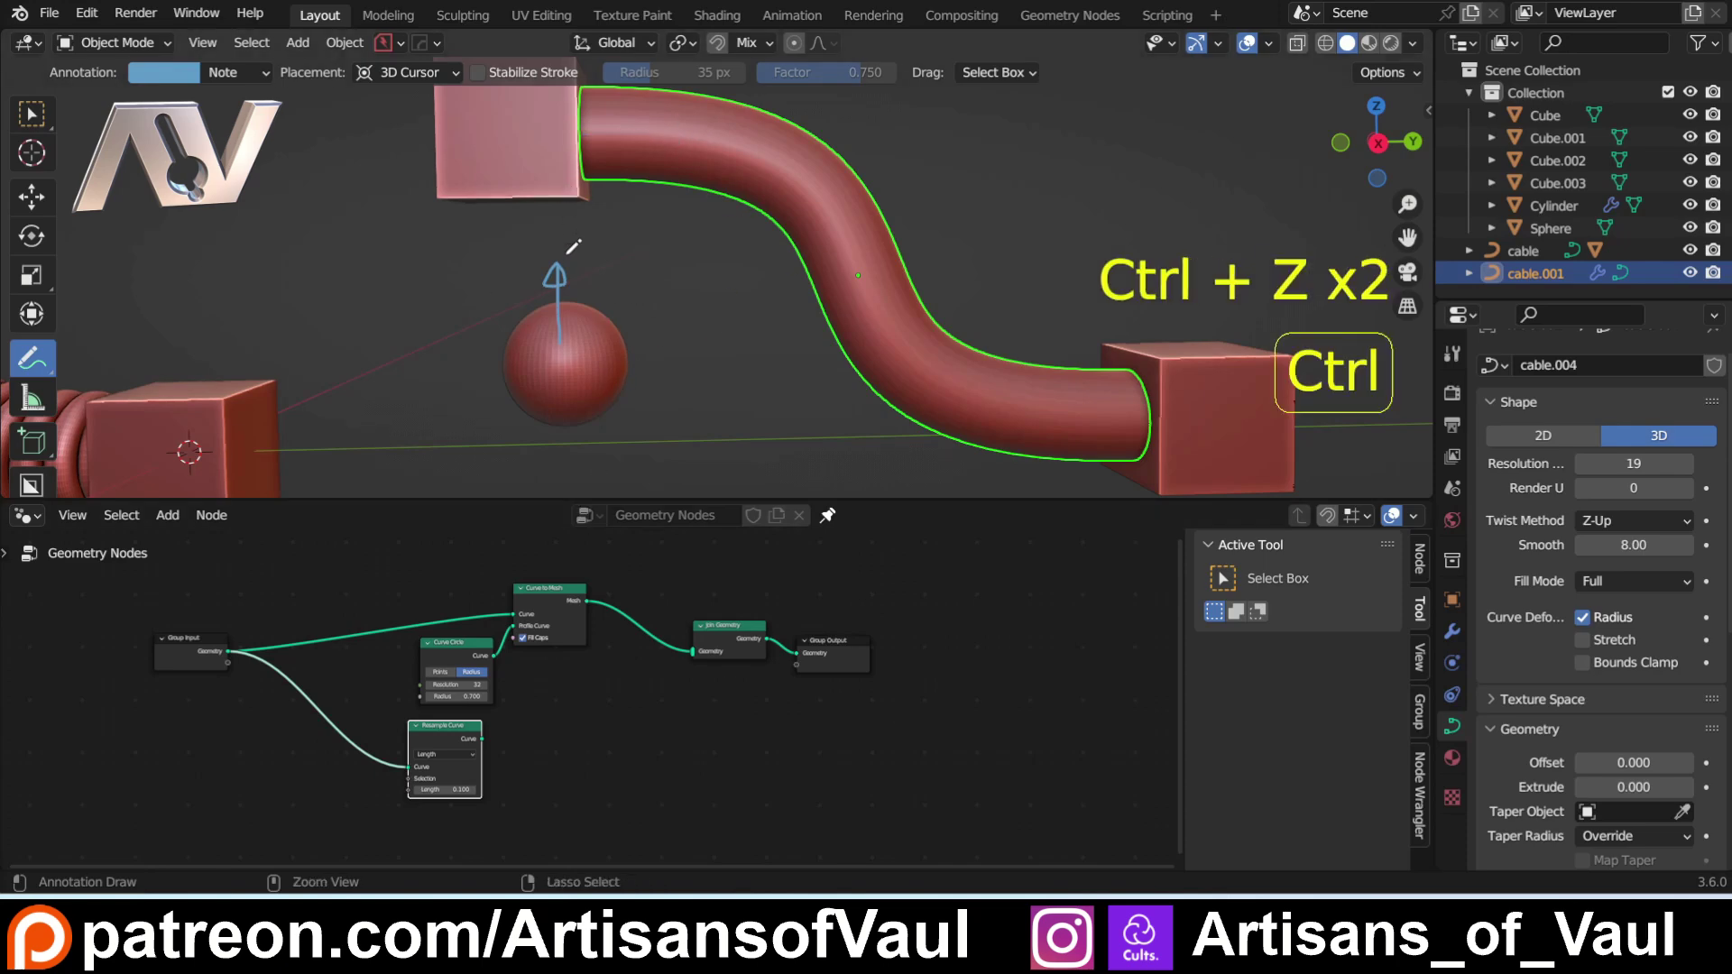
Step: Move the sphere in top view to line up with the smooth cable and scale it up to about 1.145
{"action": "mouse_move", "coordinate": [600, 359]}
{"action": "middle_mouse_down", "text": "shift"}
{"action": "mouse_move", "coordinate": [696, 331]}
{"action": "mouse_move", "coordinate": [729, 361]}
{"action": "mouse_move", "coordinate": [698, 451]}
{"action": "mouse_move", "coordinate": [1156, 214]}
{"action": "middle_mouse_up", "text": "shift"}
{"action": "key", "text": "Tab"}
{"action": "left_click", "coordinate": [673, 341]}
{"action": "scroll", "coordinate": [636, 345], "scroll_direction": "up", "scroll_amount": 2}
{"action": "scroll", "coordinate": [689, 288], "scroll_direction": "down", "scroll_amount": 3}
{"action": "left_click", "coordinate": [1377, 137]}
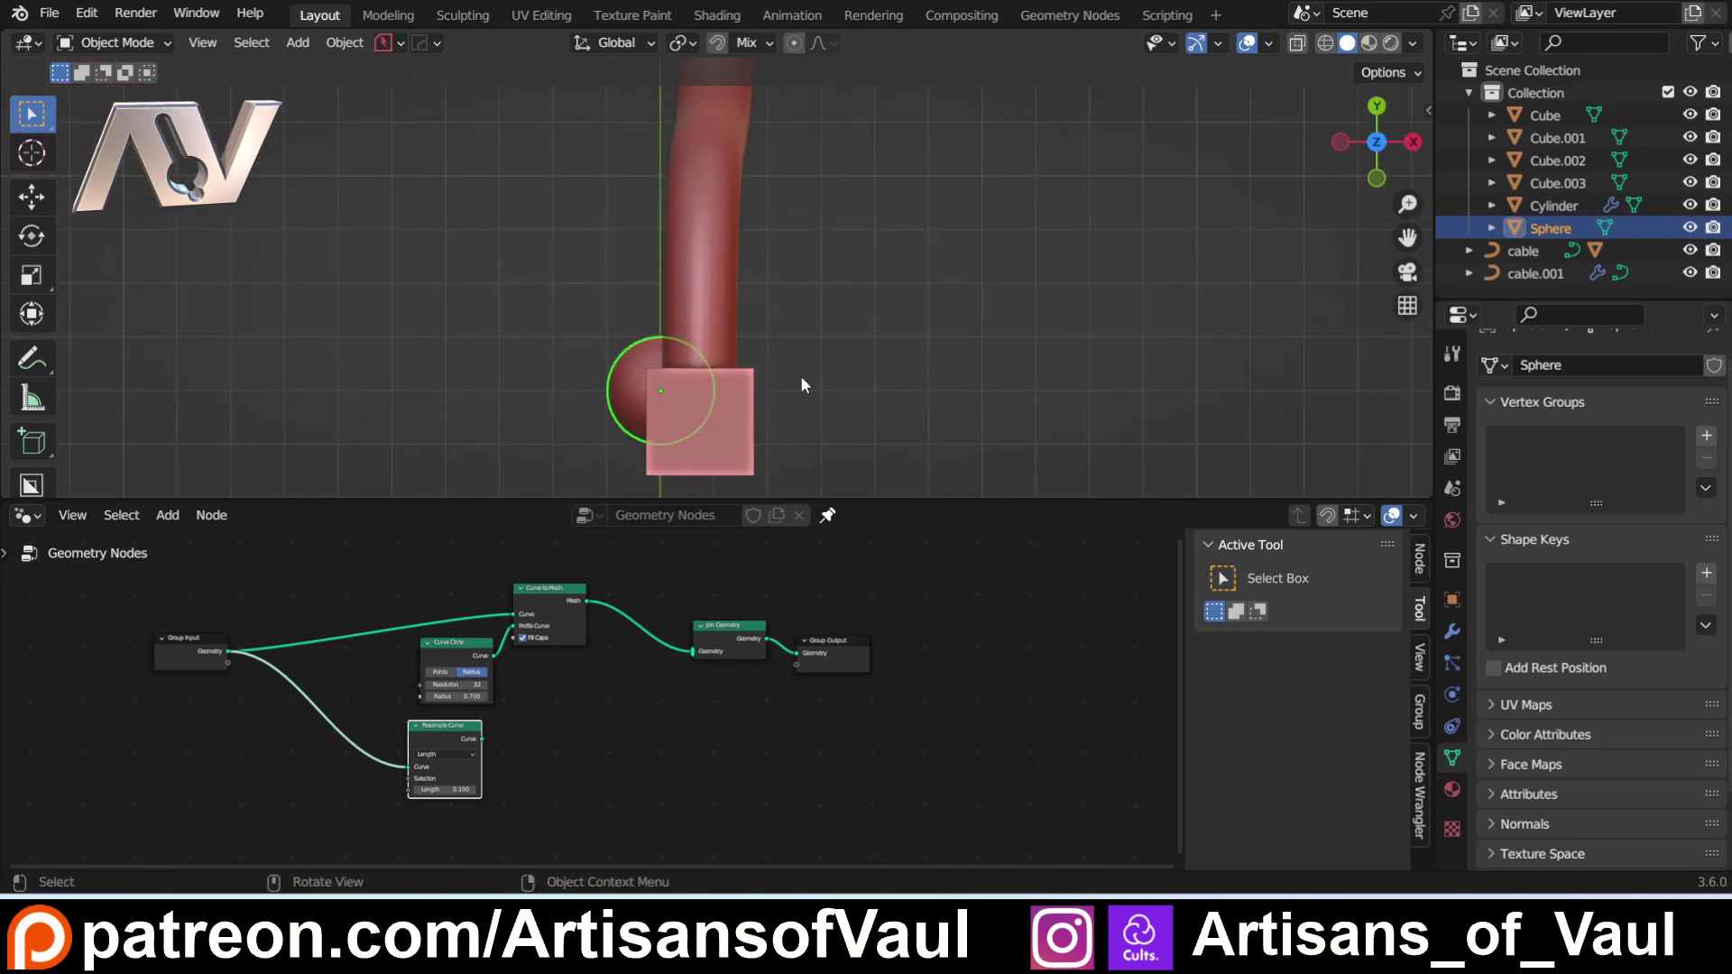
{"action": "key", "text": "g"}
{"action": "left_click", "coordinate": [840, 280]}
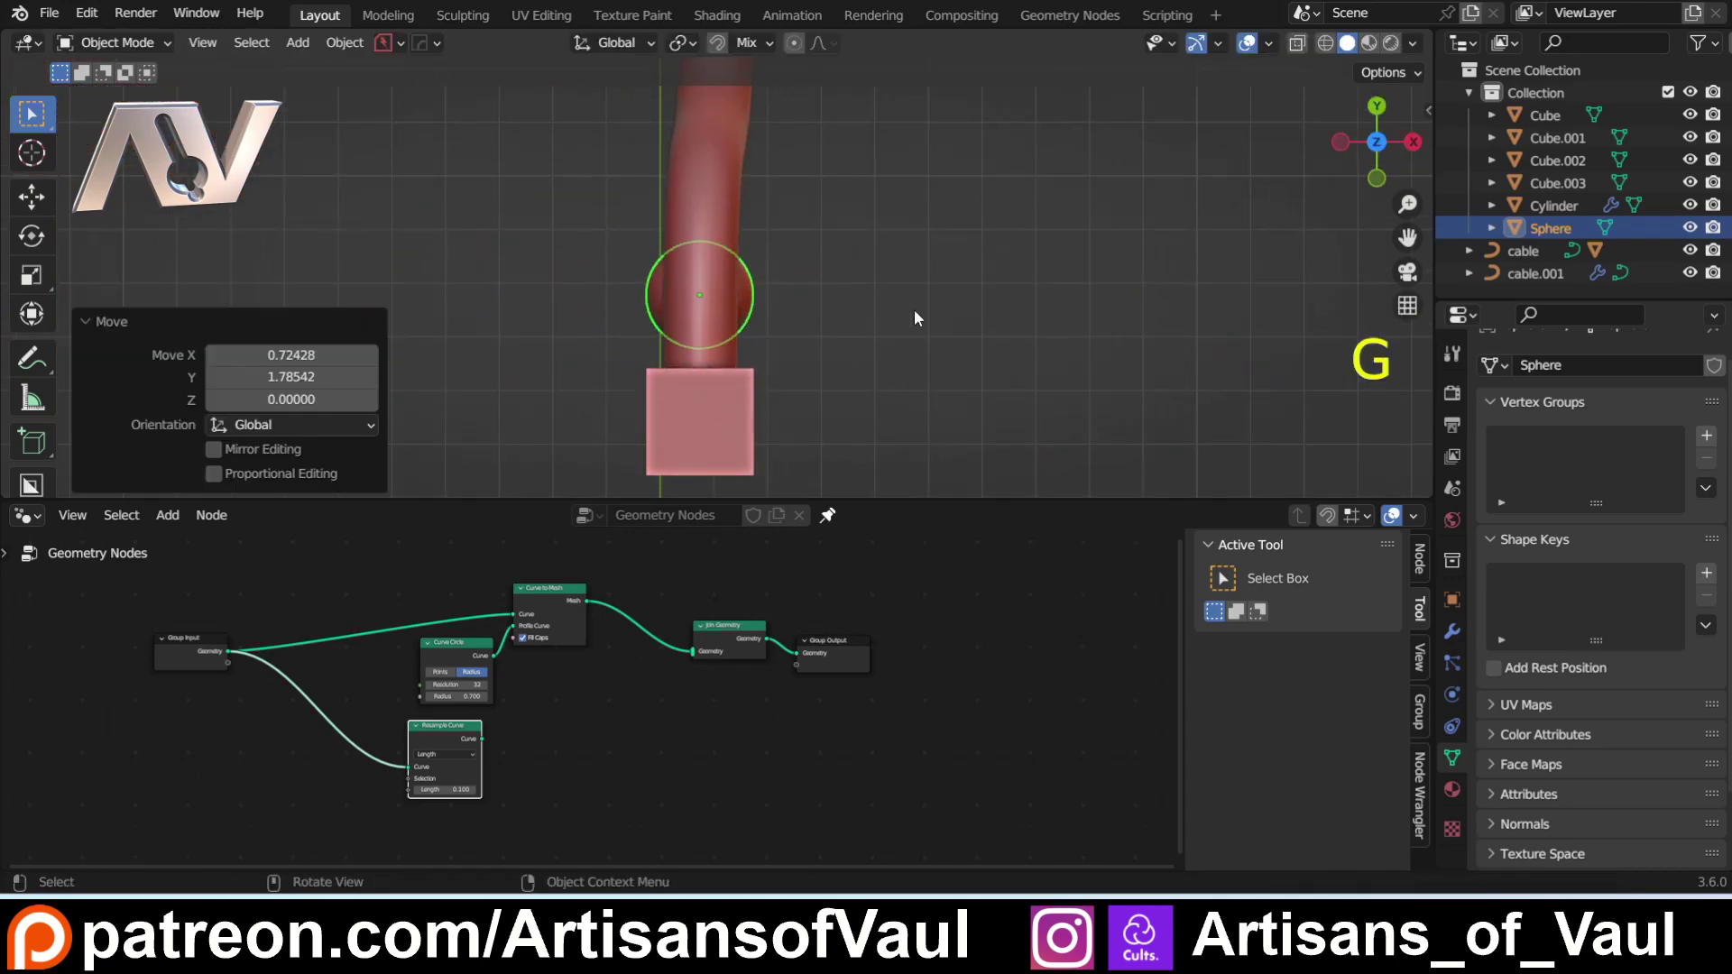
{"action": "key", "text": "s"}
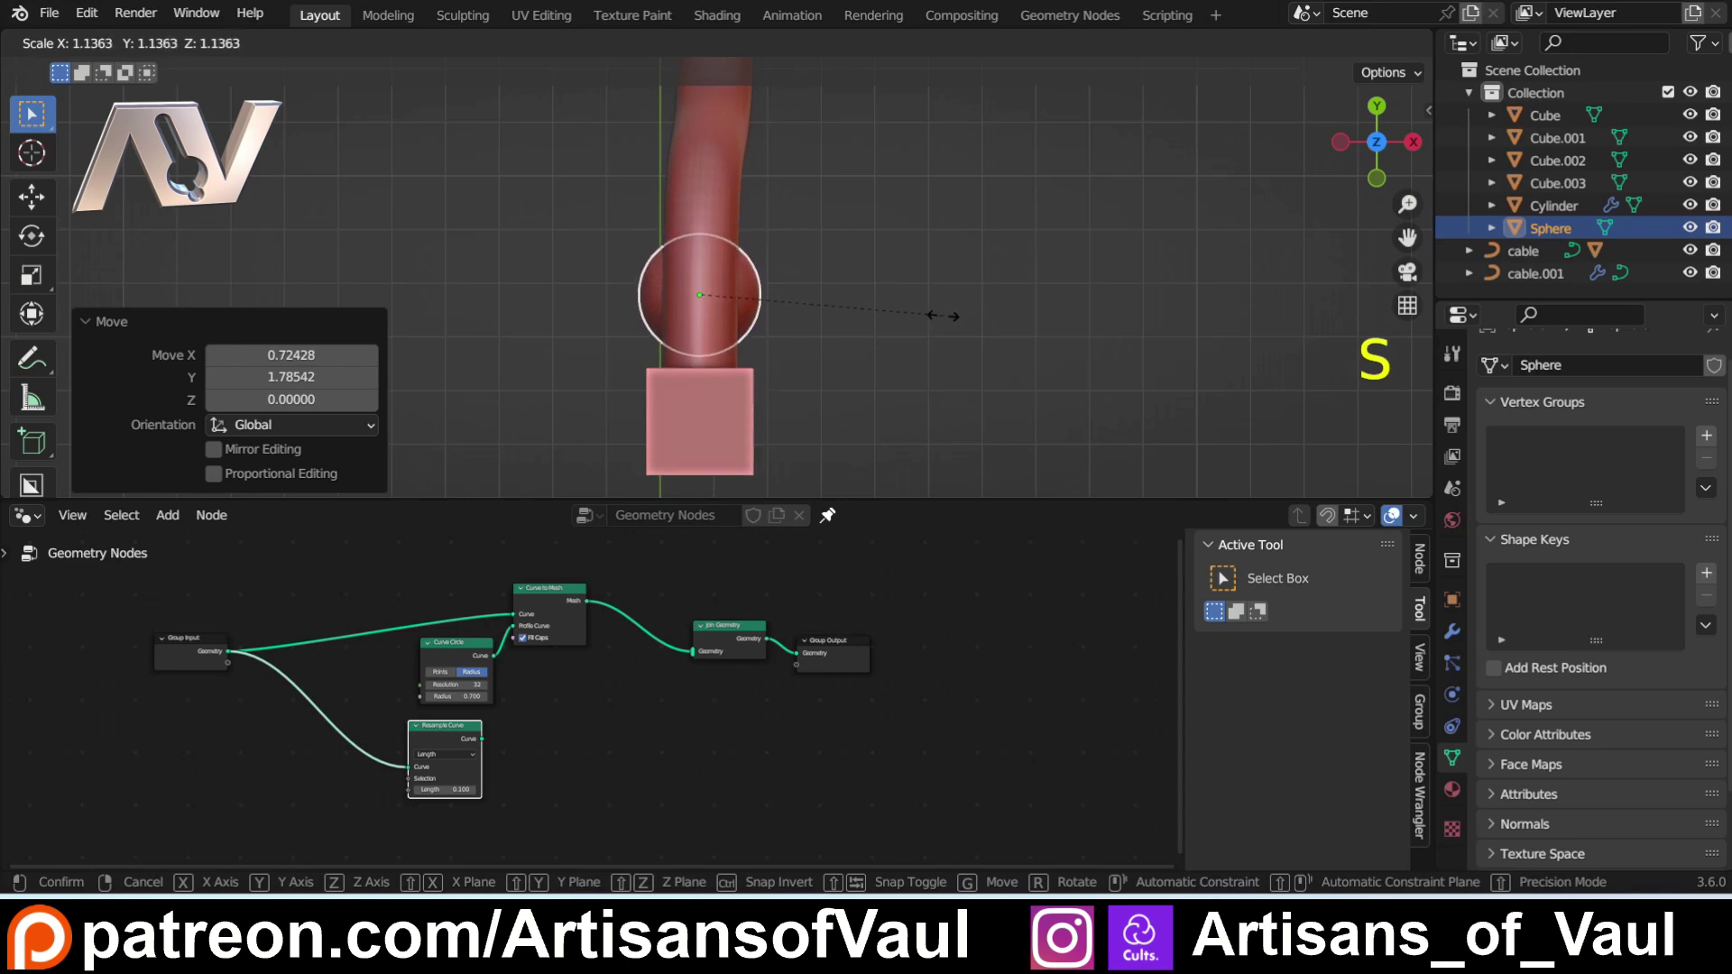
{"action": "left_click", "coordinate": [944, 323]}
Step: Try flattening the sphere along Z to about 0.33 and applying its scale
{"action": "left_click", "coordinate": [1412, 142]}
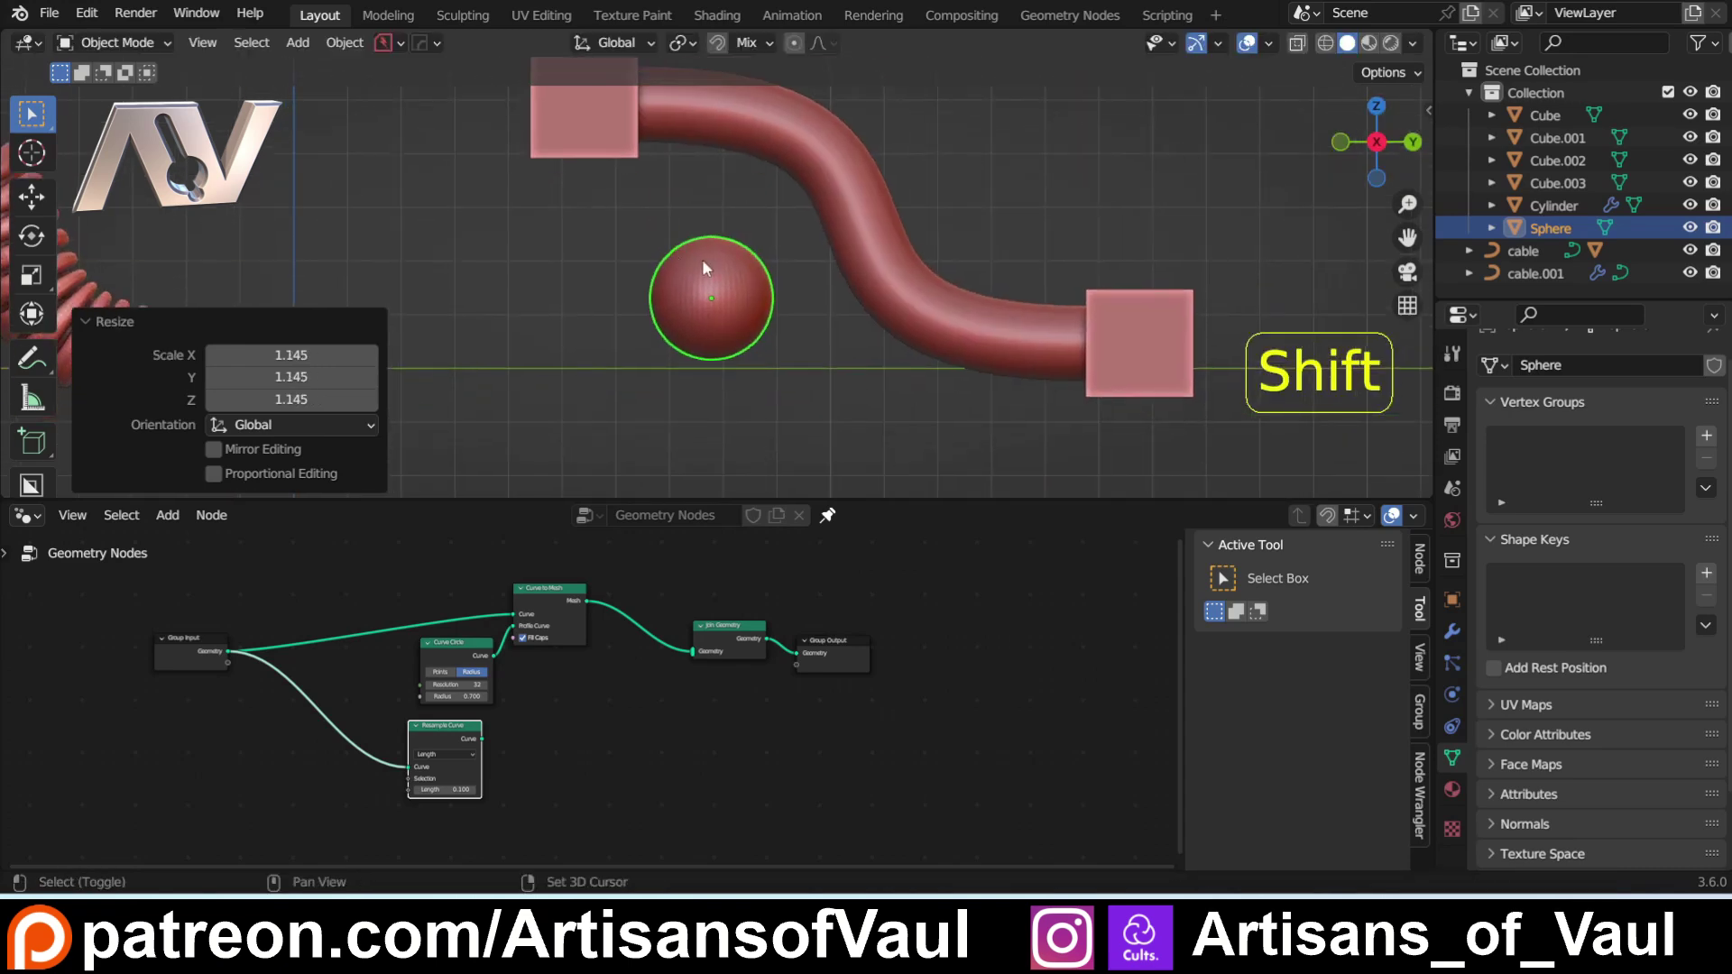
{"action": "scroll", "coordinate": [707, 271], "scroll_direction": "up", "scroll_amount": 2}
{"action": "key", "text": "s"}
{"action": "key", "text": "z"}
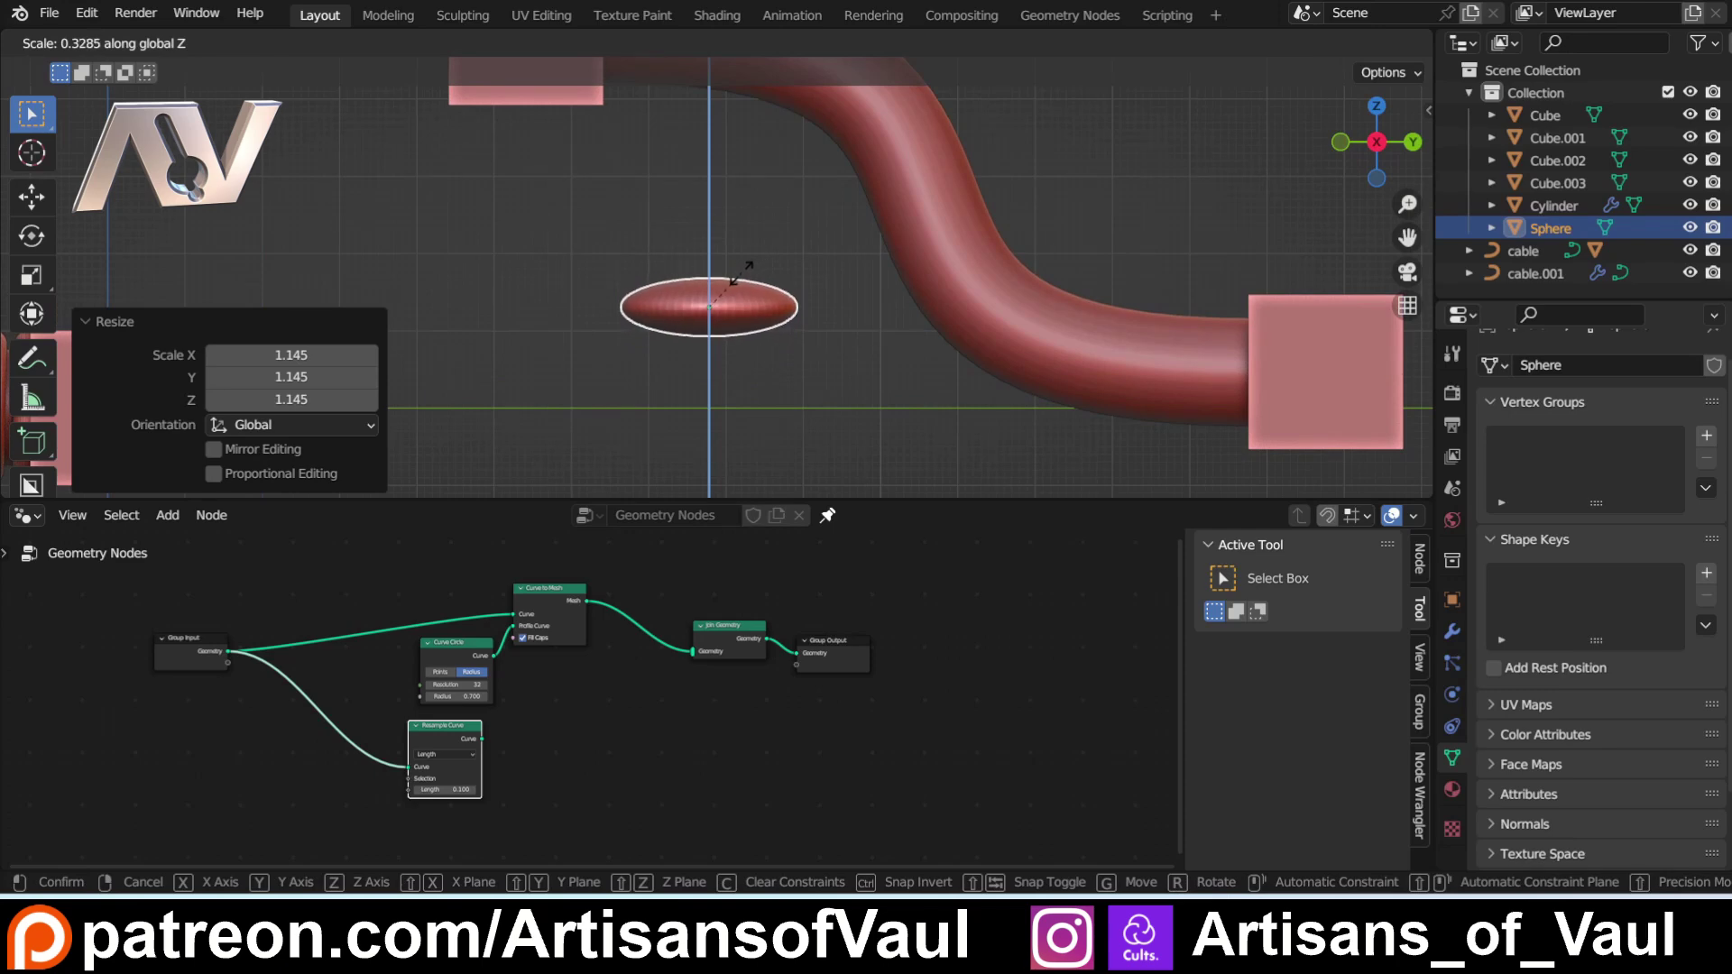
{"action": "left_click", "coordinate": [732, 280]}
{"action": "key", "text": "ctrl+a"}
{"action": "left_click", "coordinate": [722, 349]}
{"action": "scroll", "coordinate": [731, 335], "scroll_direction": "up", "scroll_amount": 4}
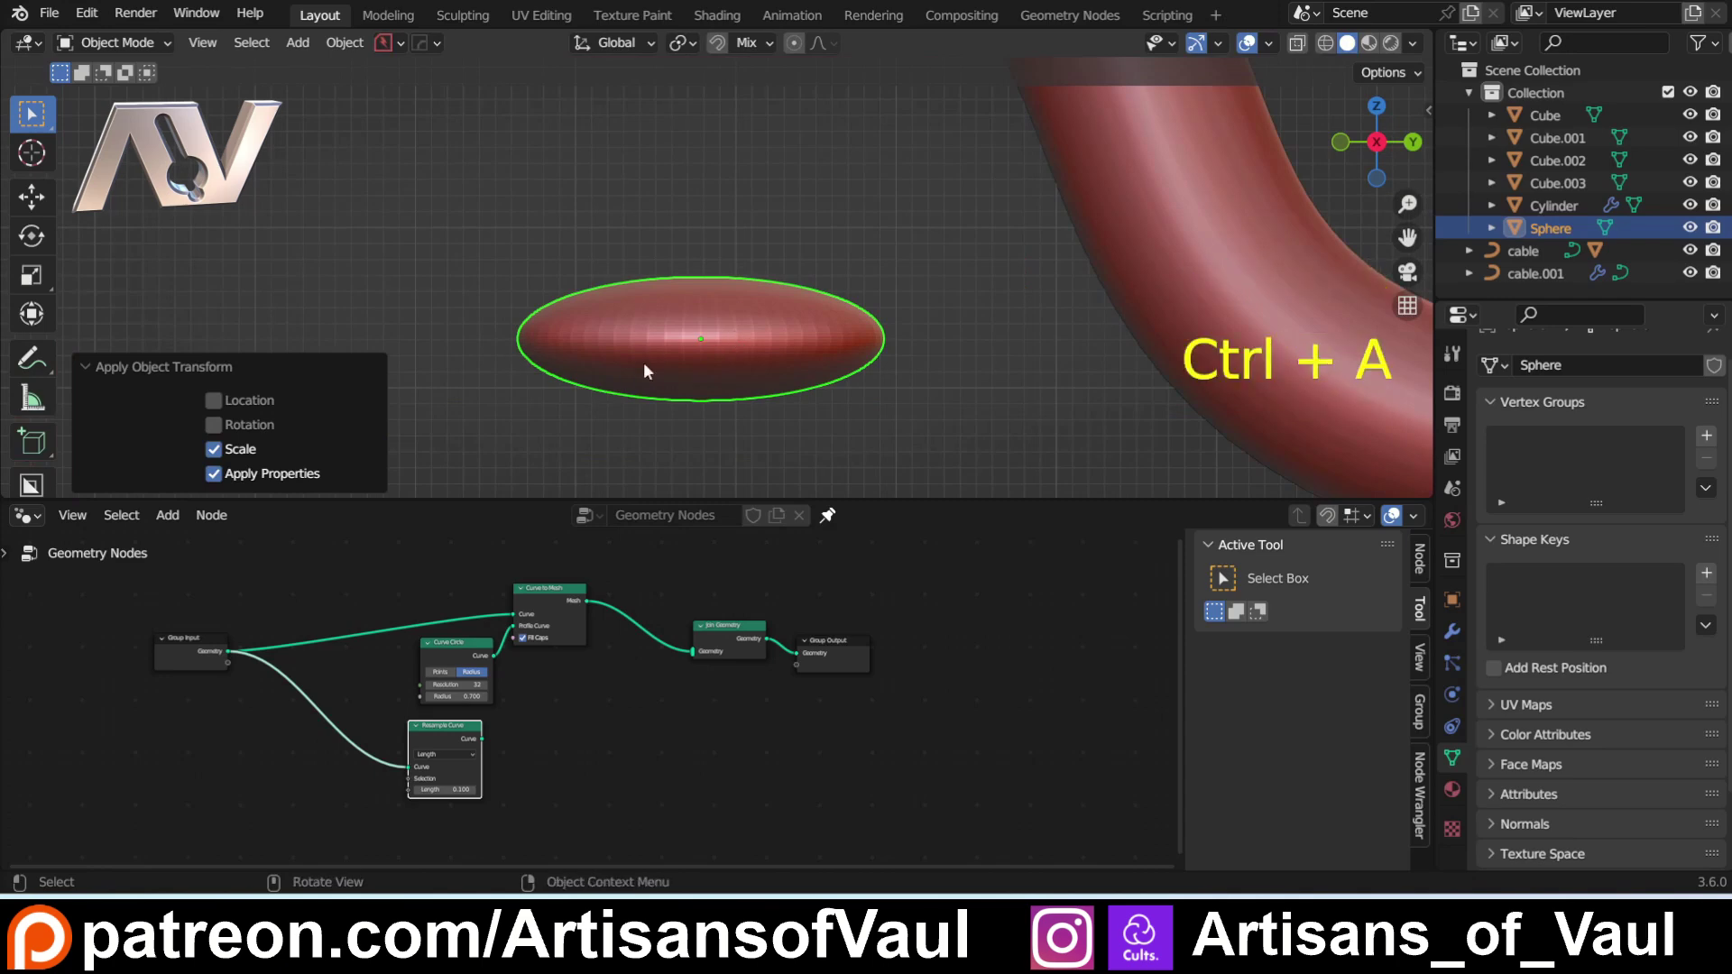
{"action": "key", "text": "ctrl+z"}
{"action": "key", "text": "ctrl+z"}
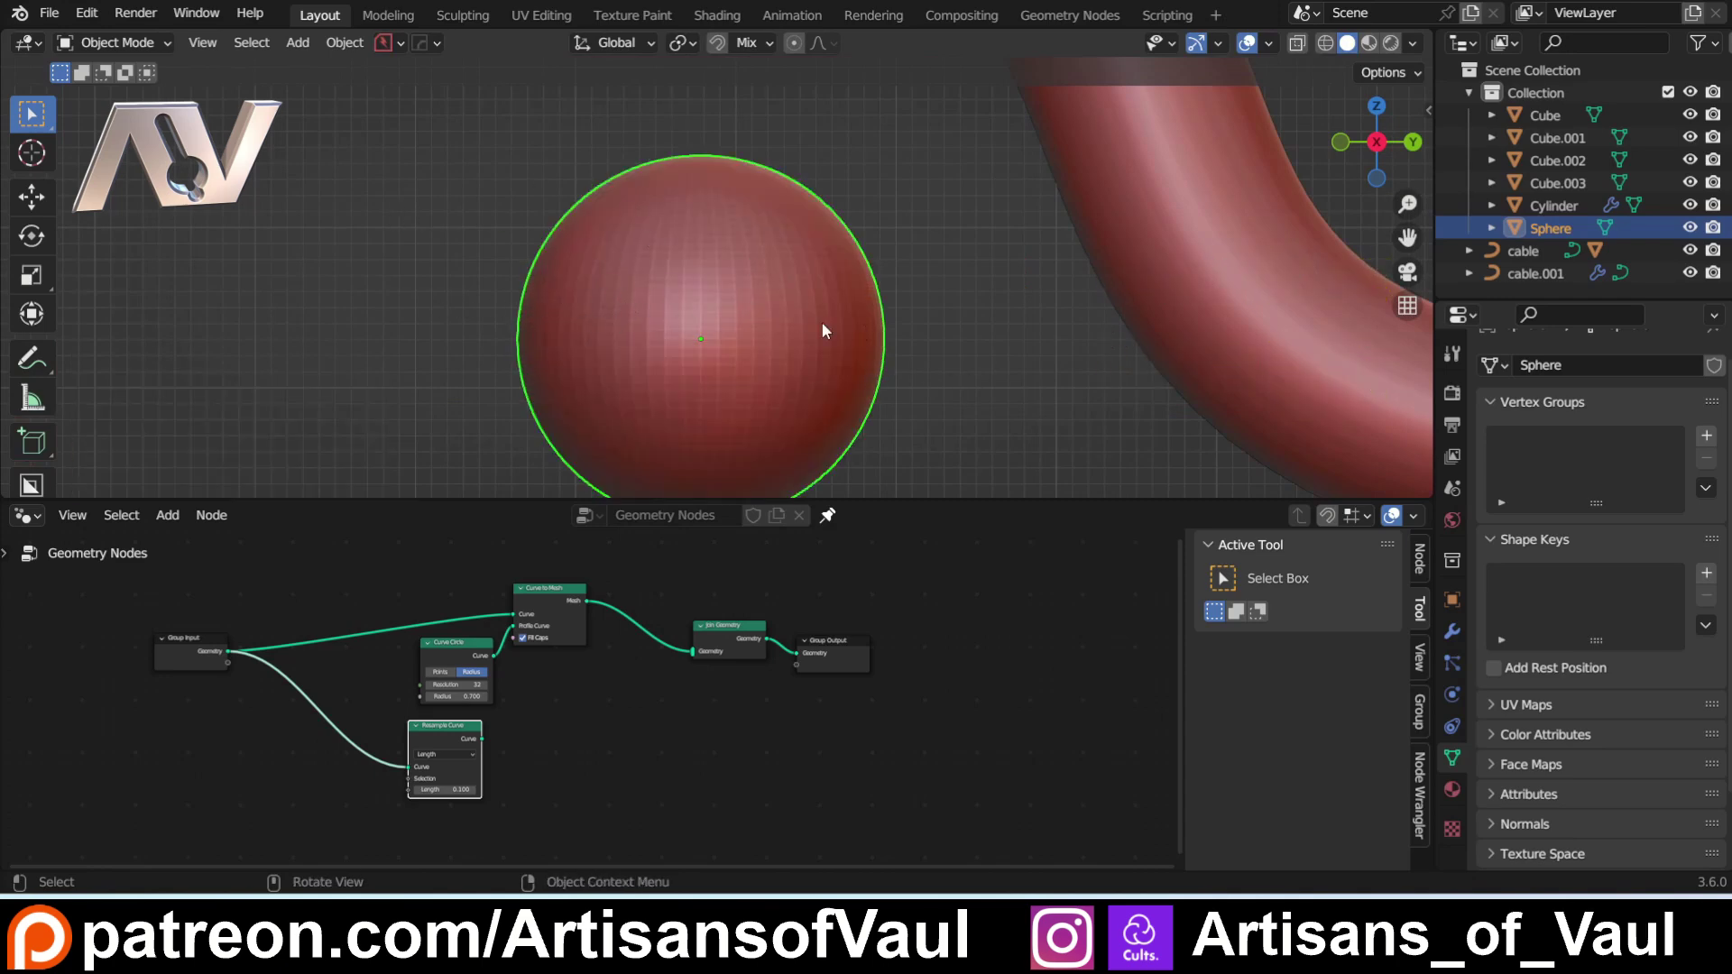
Step: Select the pole vertices at the top and bottom of the sphere in vertex Edit Mode
{"action": "key", "text": "Tab"}
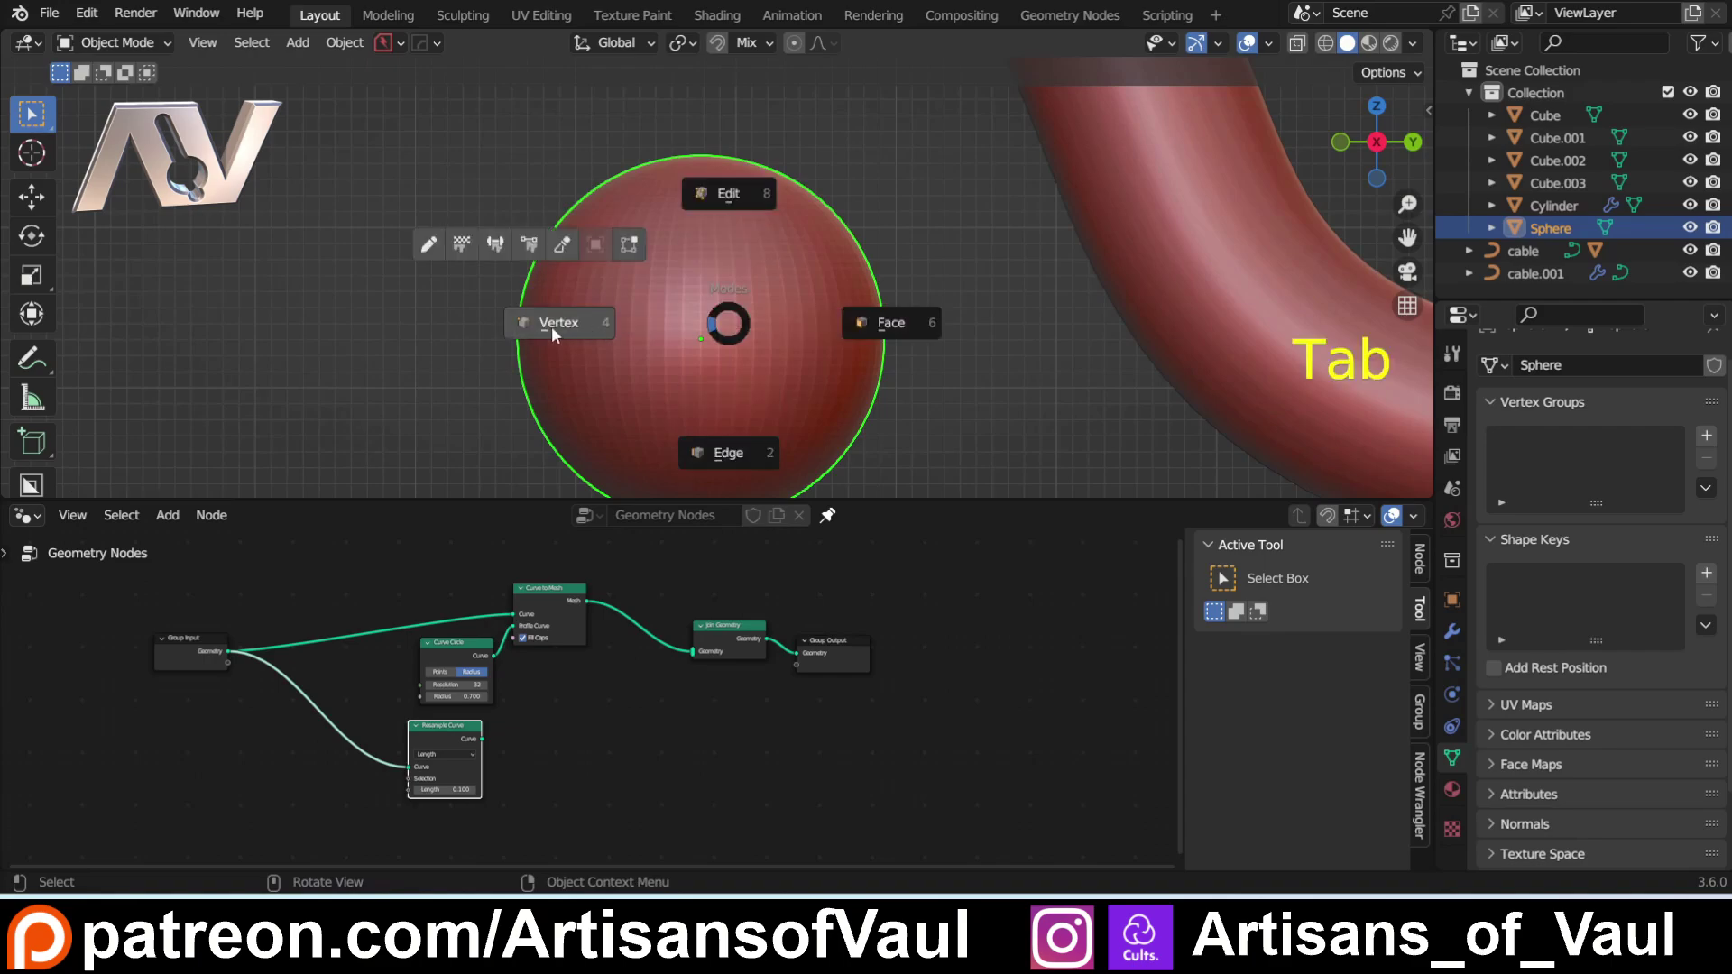
{"action": "left_click", "coordinate": [552, 332]}
{"action": "left_click", "coordinate": [502, 267]}
{"action": "key", "text": "shift+z"}
{"action": "middle_click_drag", "start_coordinate": [503, 267], "coordinate": [632, 334]}
{"action": "scroll", "coordinate": [686, 234], "scroll_direction": "up", "scroll_amount": 4}
{"action": "middle_click_drag", "start_coordinate": [686, 144], "coordinate": [637, 270], "text": "shift"}
{"action": "left_click", "coordinate": [637, 204]}
{"action": "scroll", "coordinate": [659, 225], "scroll_direction": "down", "scroll_amount": 3}
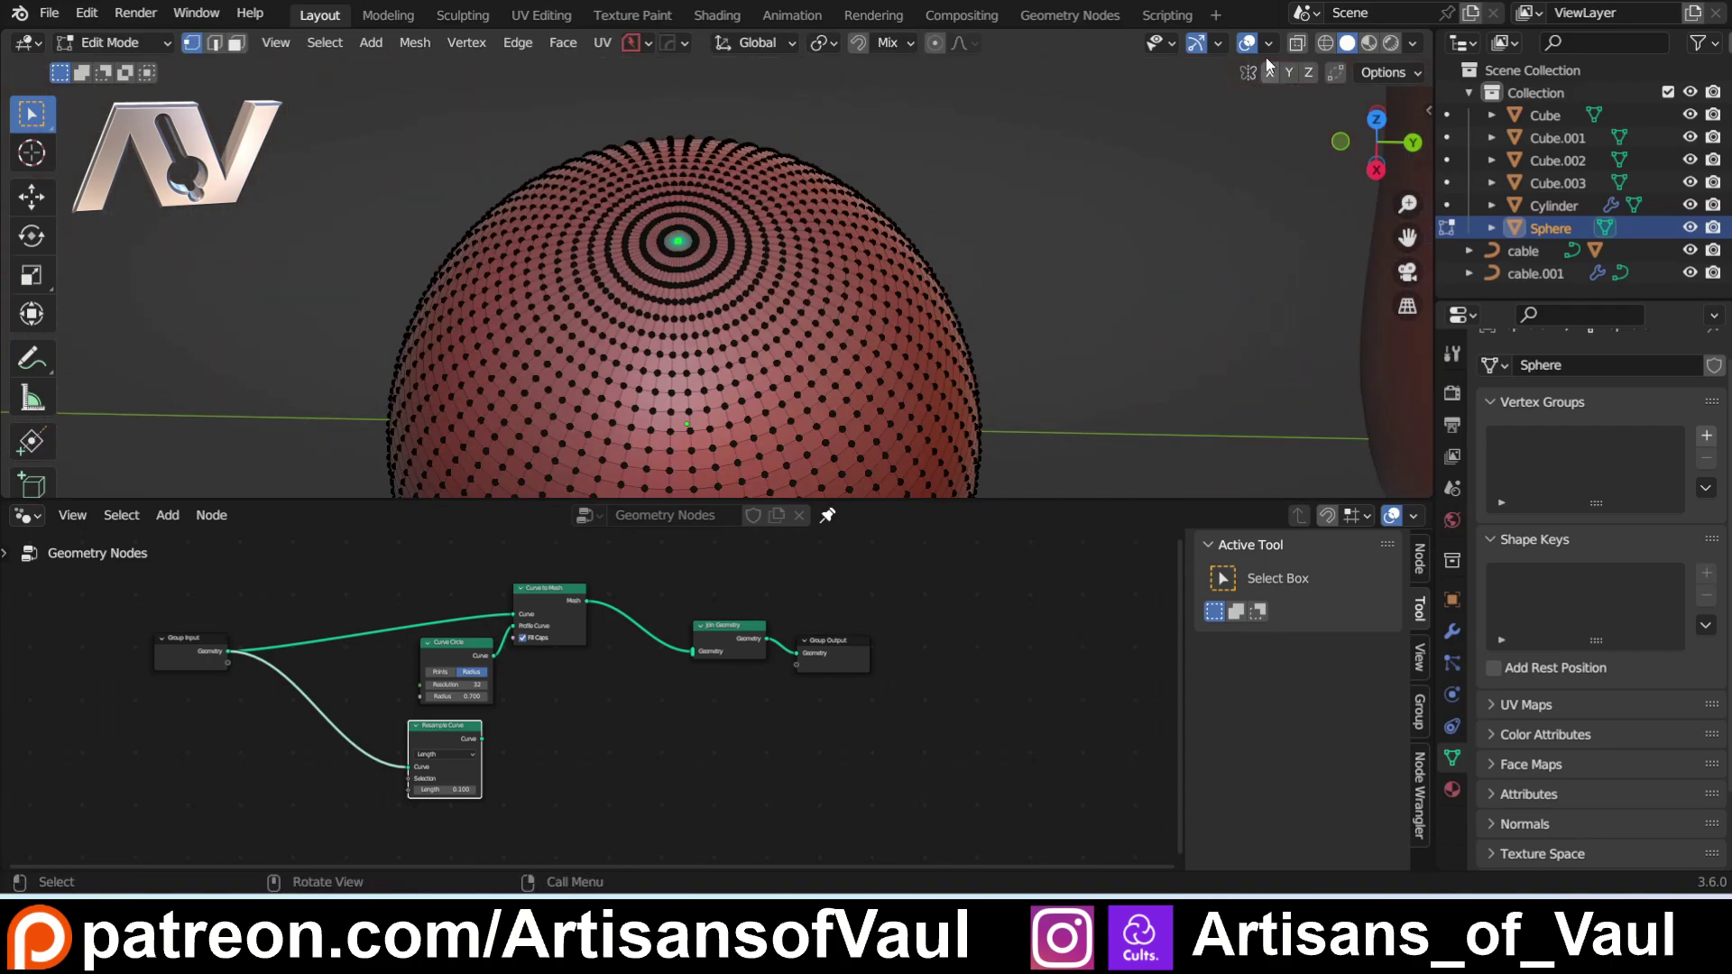
{"action": "scroll", "coordinate": [823, 382], "scroll_direction": "down", "scroll_amount": 3}
{"action": "middle_click_drag", "start_coordinate": [824, 382], "coordinate": [848, 181]}
{"action": "scroll", "coordinate": [761, 681], "scroll_direction": "up", "scroll_amount": 4}
{"action": "scroll", "coordinate": [766, 225], "scroll_direction": "up", "scroll_amount": 4}
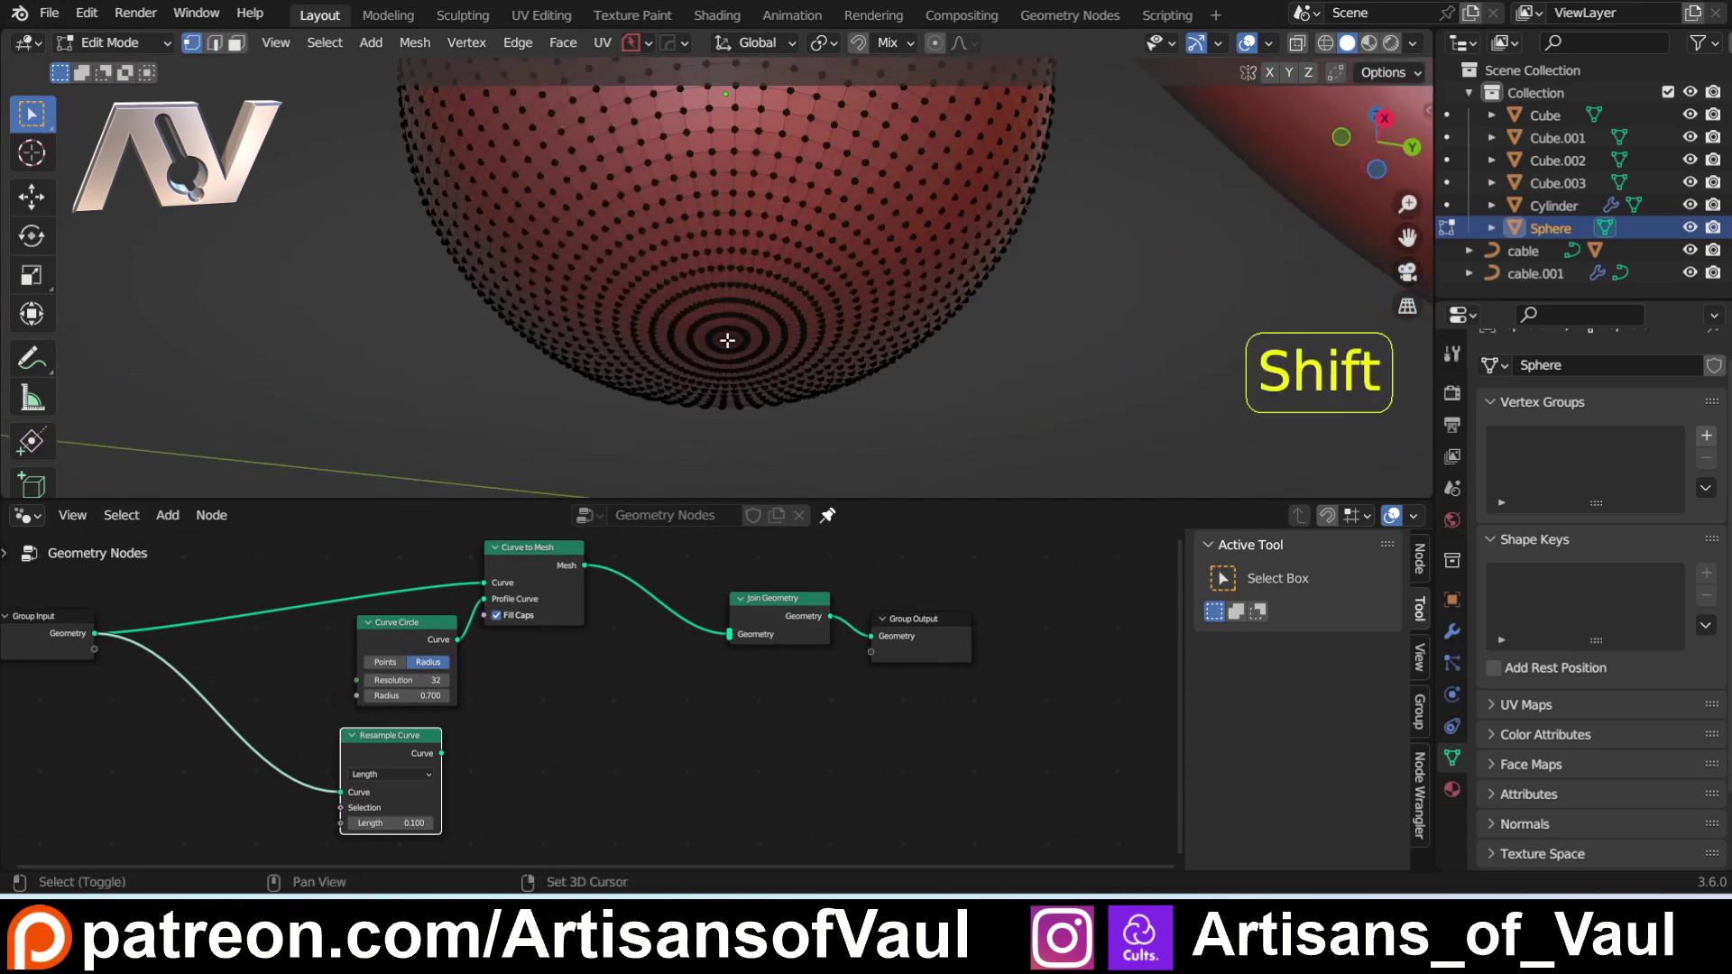
{"action": "left_click", "coordinate": [727, 337], "text": "shift"}
Step: Try flattening the sphere by scaling its pole vertices along Z with proportional editing enabled
{"action": "left_click", "coordinate": [1384, 121]}
{"action": "scroll", "coordinate": [998, 279], "scroll_direction": "down", "scroll_amount": 4}
{"action": "middle_click_drag", "start_coordinate": [997, 279], "coordinate": [998, 396], "text": "shift"}
{"action": "left_click", "coordinate": [934, 43]}
{"action": "scroll", "coordinate": [900, 209], "scroll_direction": "down", "scroll_amount": 2}
{"action": "middle_click_drag", "start_coordinate": [899, 209], "coordinate": [866, 260], "text": "shift"}
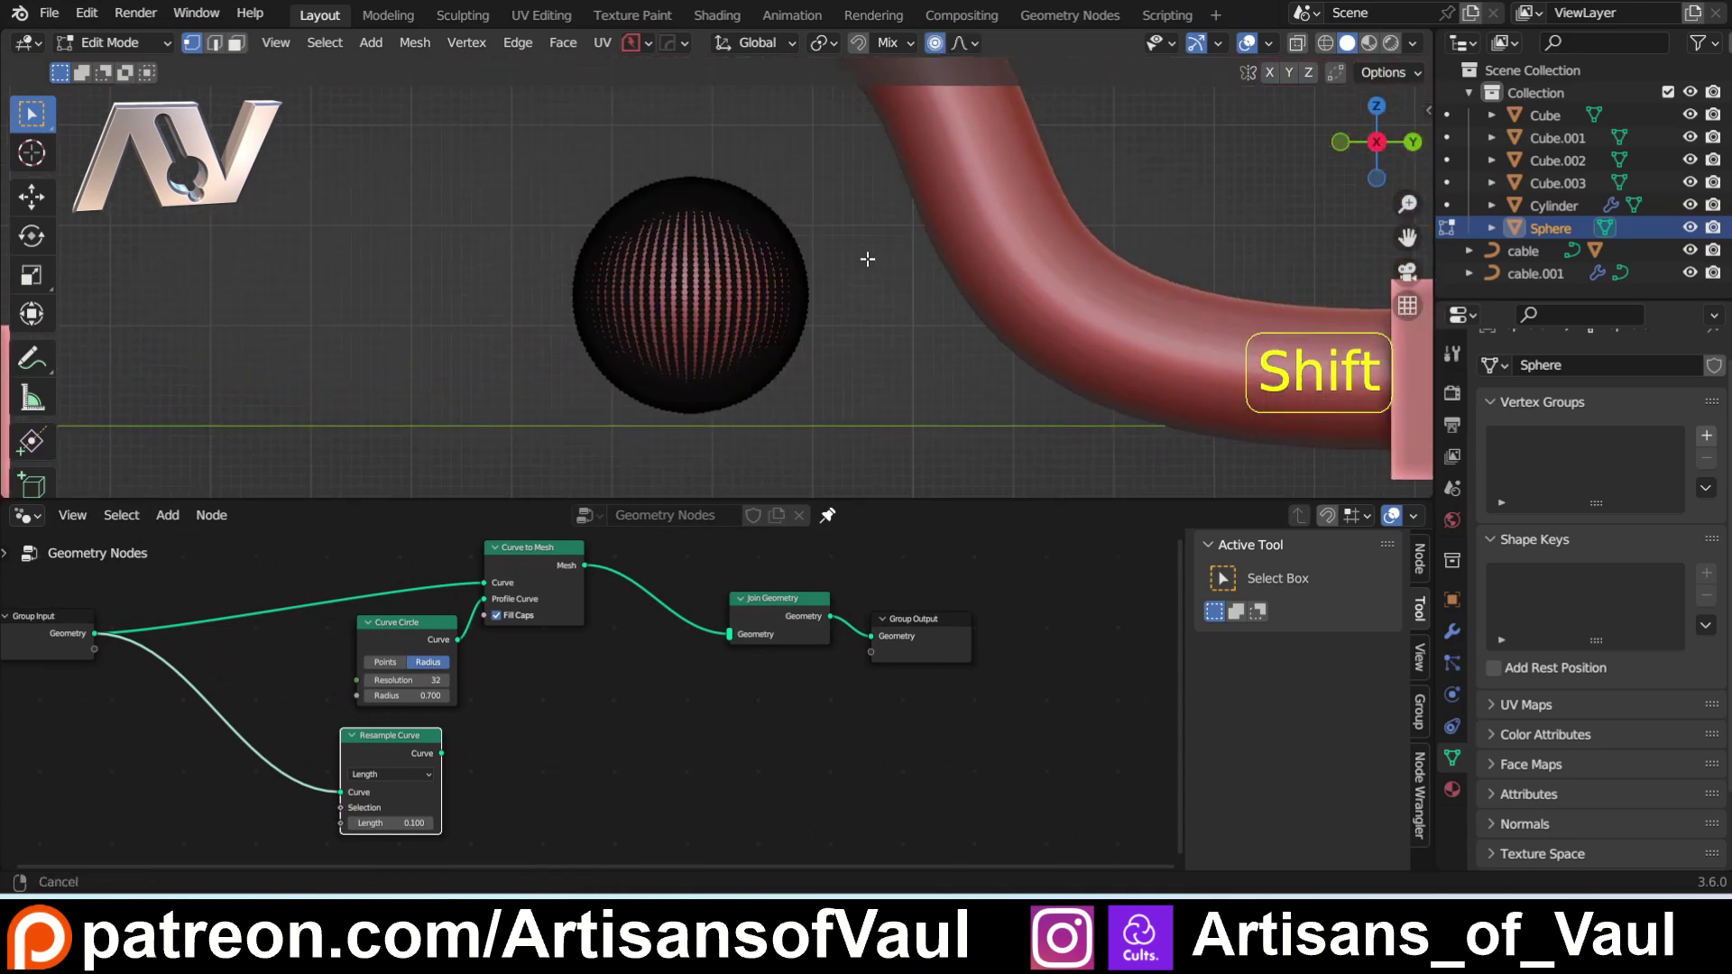
{"action": "scroll", "coordinate": [802, 306], "scroll_direction": "up", "scroll_amount": 1}
{"action": "key", "text": "s"}
{"action": "key", "text": "z"}
{"action": "scroll", "coordinate": [879, 310], "scroll_direction": "down", "scroll_amount": 8}
{"action": "scroll", "coordinate": [686, 297], "scroll_direction": "down", "scroll_amount": 3}
{"action": "left_click", "coordinate": [871, 169]}
Step: Undo the proportional scaling of the sphere's poles and return to Object Mode
{"action": "key", "text": "Tab"}
{"action": "key", "text": "ctrl+z"}
{"action": "key", "text": "ctrl+z"}
{"action": "key", "text": "ctrl+z"}
{"action": "key", "text": "Tab"}
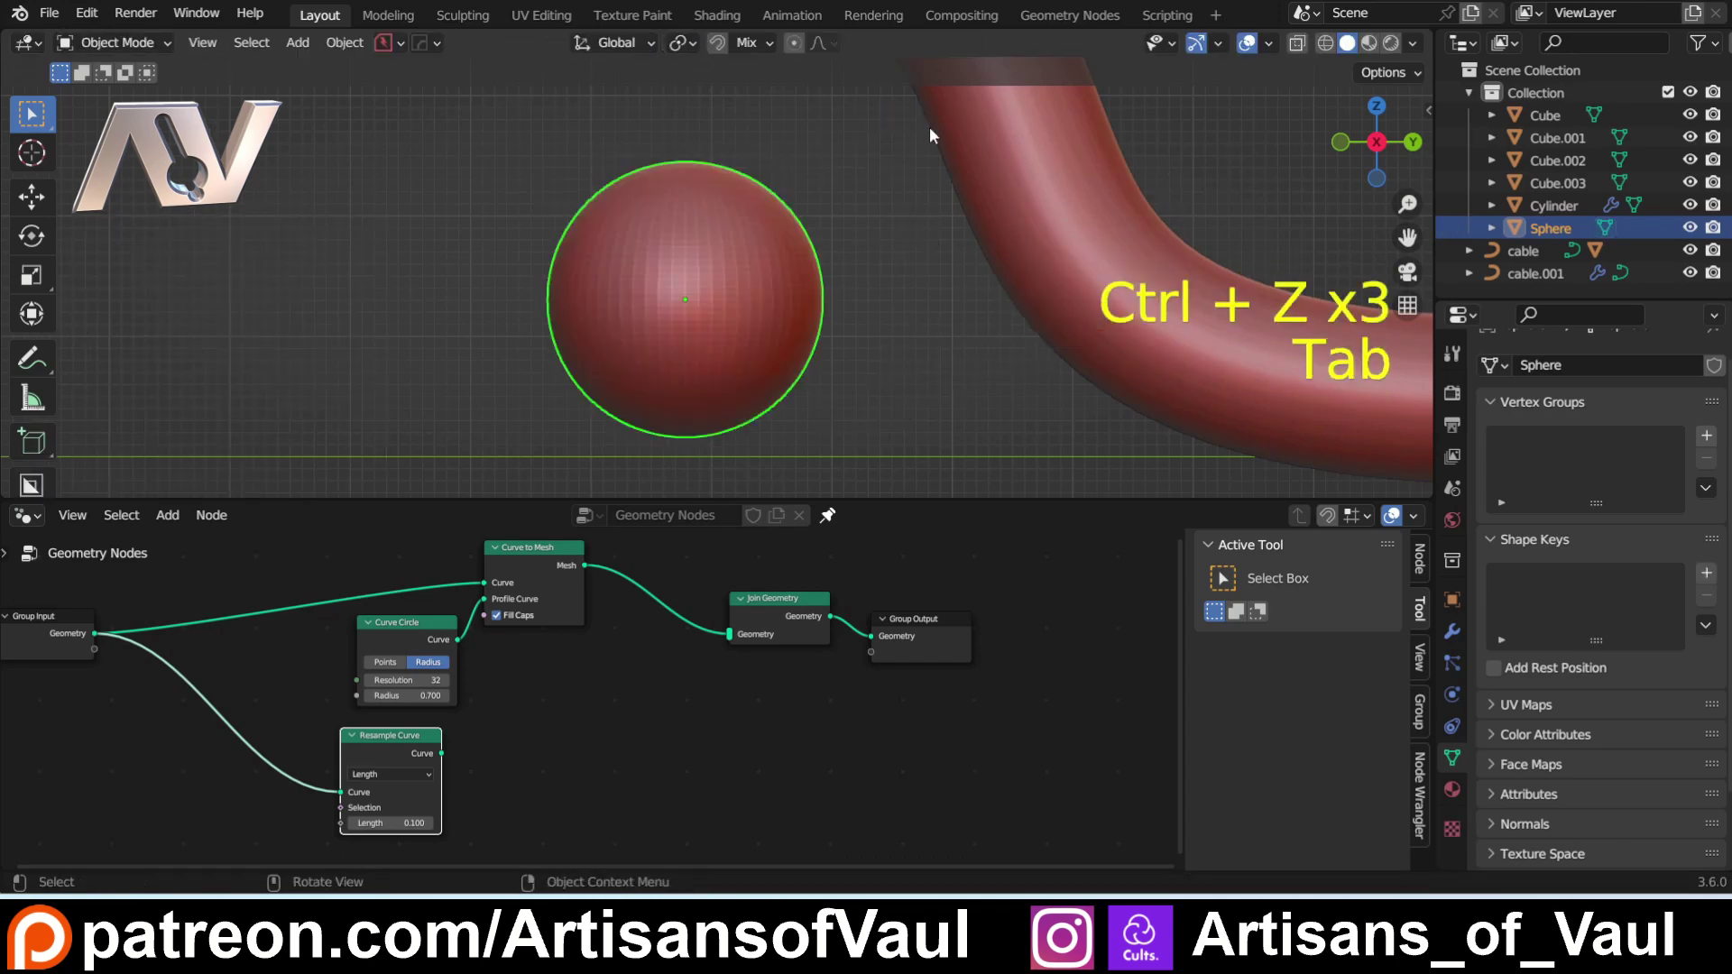
Step: Flatten the sphere along Z to about 0.4 of its height and apply the scale
{"action": "key", "text": "s"}
{"action": "key", "text": "z"}
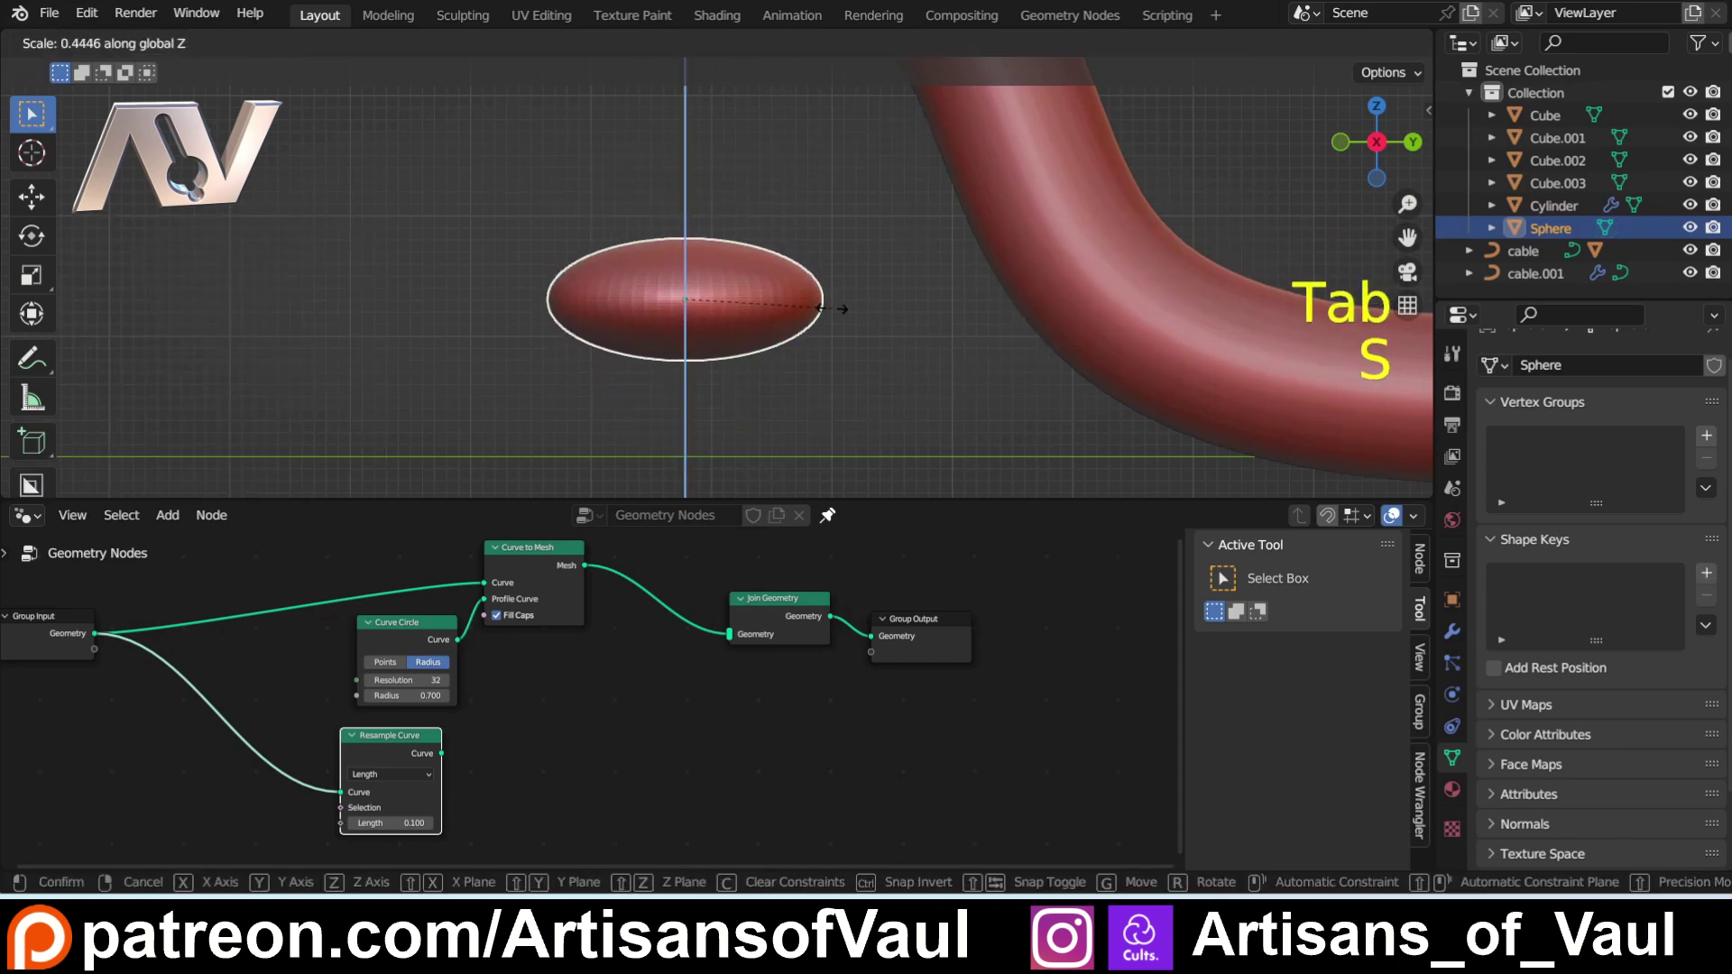
{"action": "left_click", "coordinate": [815, 307]}
{"action": "scroll", "coordinate": [826, 330], "scroll_direction": "down", "scroll_amount": 3}
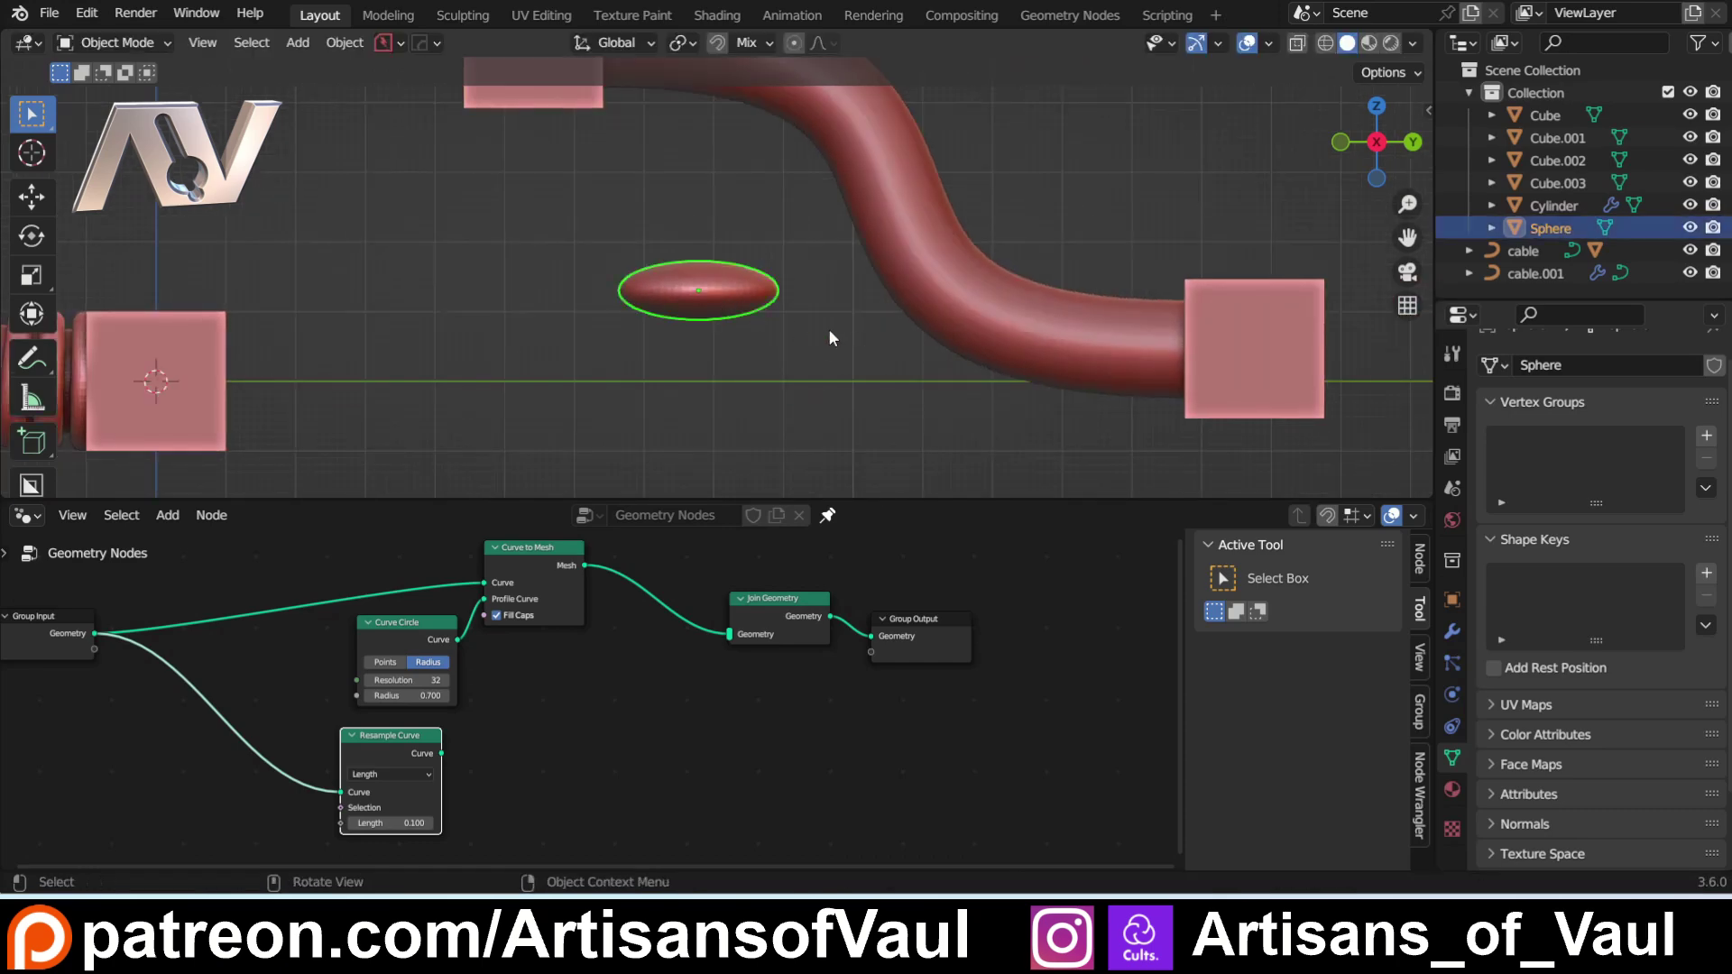
{"action": "key", "text": "ctrl+a"}
{"action": "left_click", "coordinate": [817, 332]}
Step: Enlarge the node editor area and set the Resample Curve node's length to 1
{"action": "middle_click_drag", "start_coordinate": [813, 338], "coordinate": [706, 308], "text": "shift"}
{"action": "scroll", "coordinate": [679, 404], "scroll_direction": "up", "scroll_amount": 2}
{"action": "scroll", "coordinate": [680, 434], "scroll_direction": "down", "scroll_amount": 1}
{"action": "left_click", "coordinate": [588, 722]}
{"action": "middle_click_drag", "start_coordinate": [590, 724], "coordinate": [739, 731], "text": "shift"}
{"action": "middle_click_drag", "start_coordinate": [917, 313], "coordinate": [869, 329], "text": "shift"}
{"action": "scroll", "coordinate": [869, 328], "scroll_direction": "down", "scroll_amount": 2}
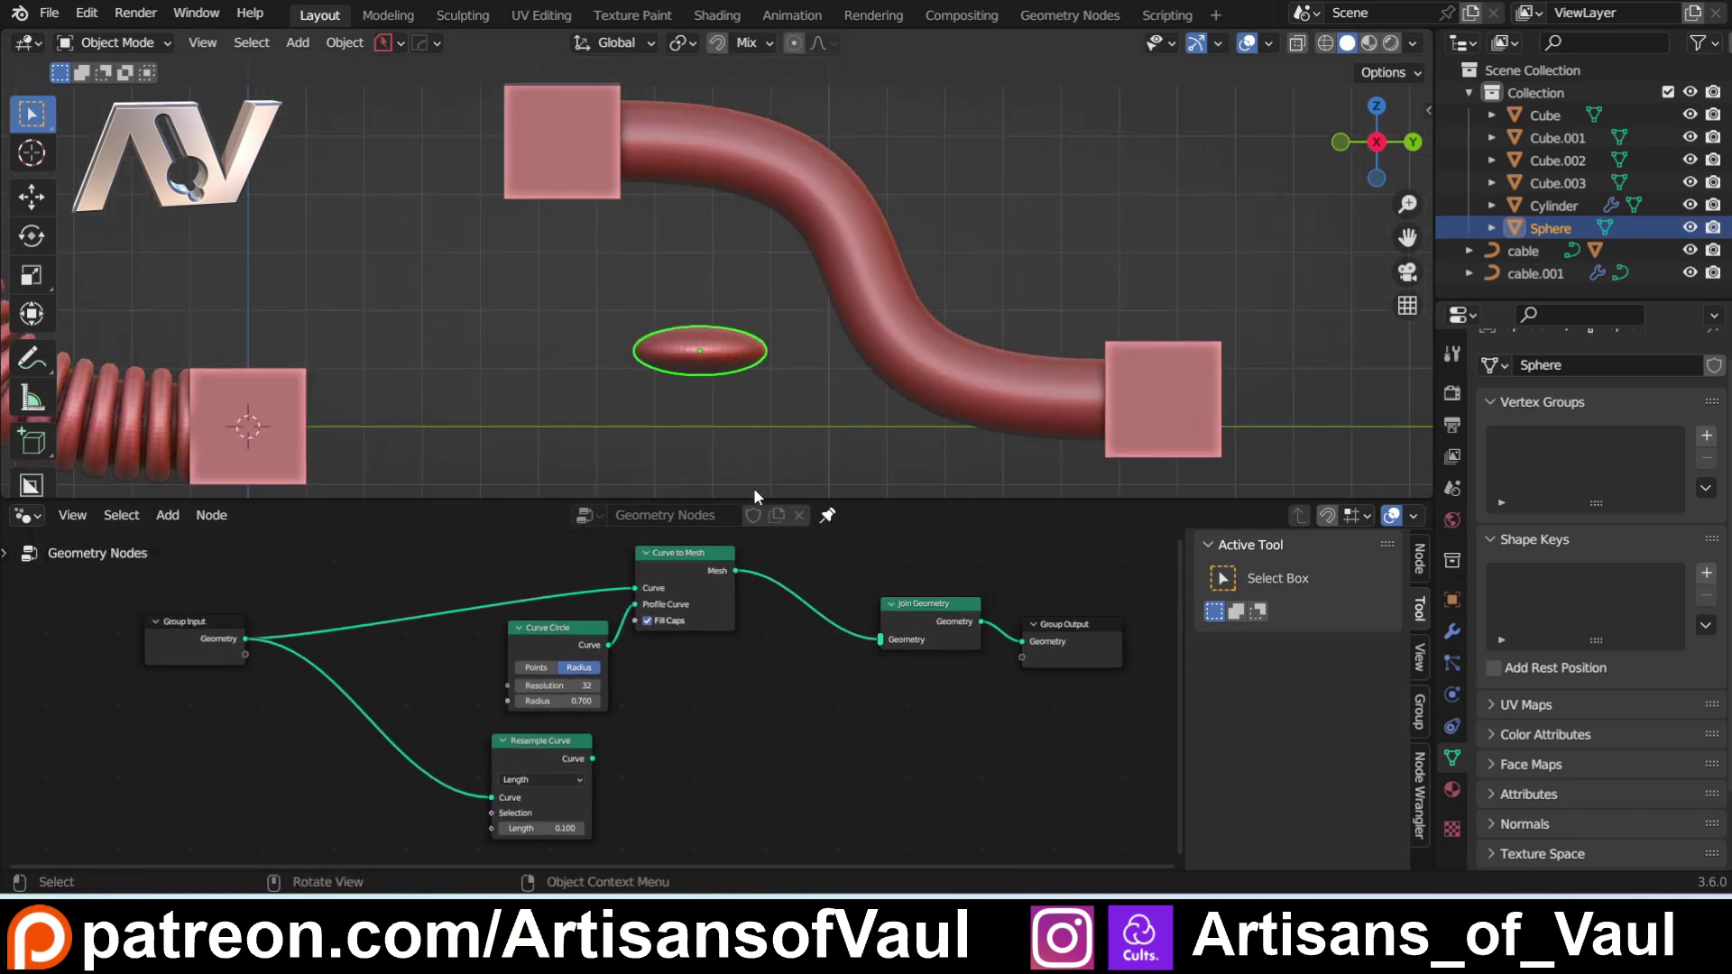
{"action": "left_click_drag", "start_coordinate": [724, 500], "coordinate": [725, 436]}
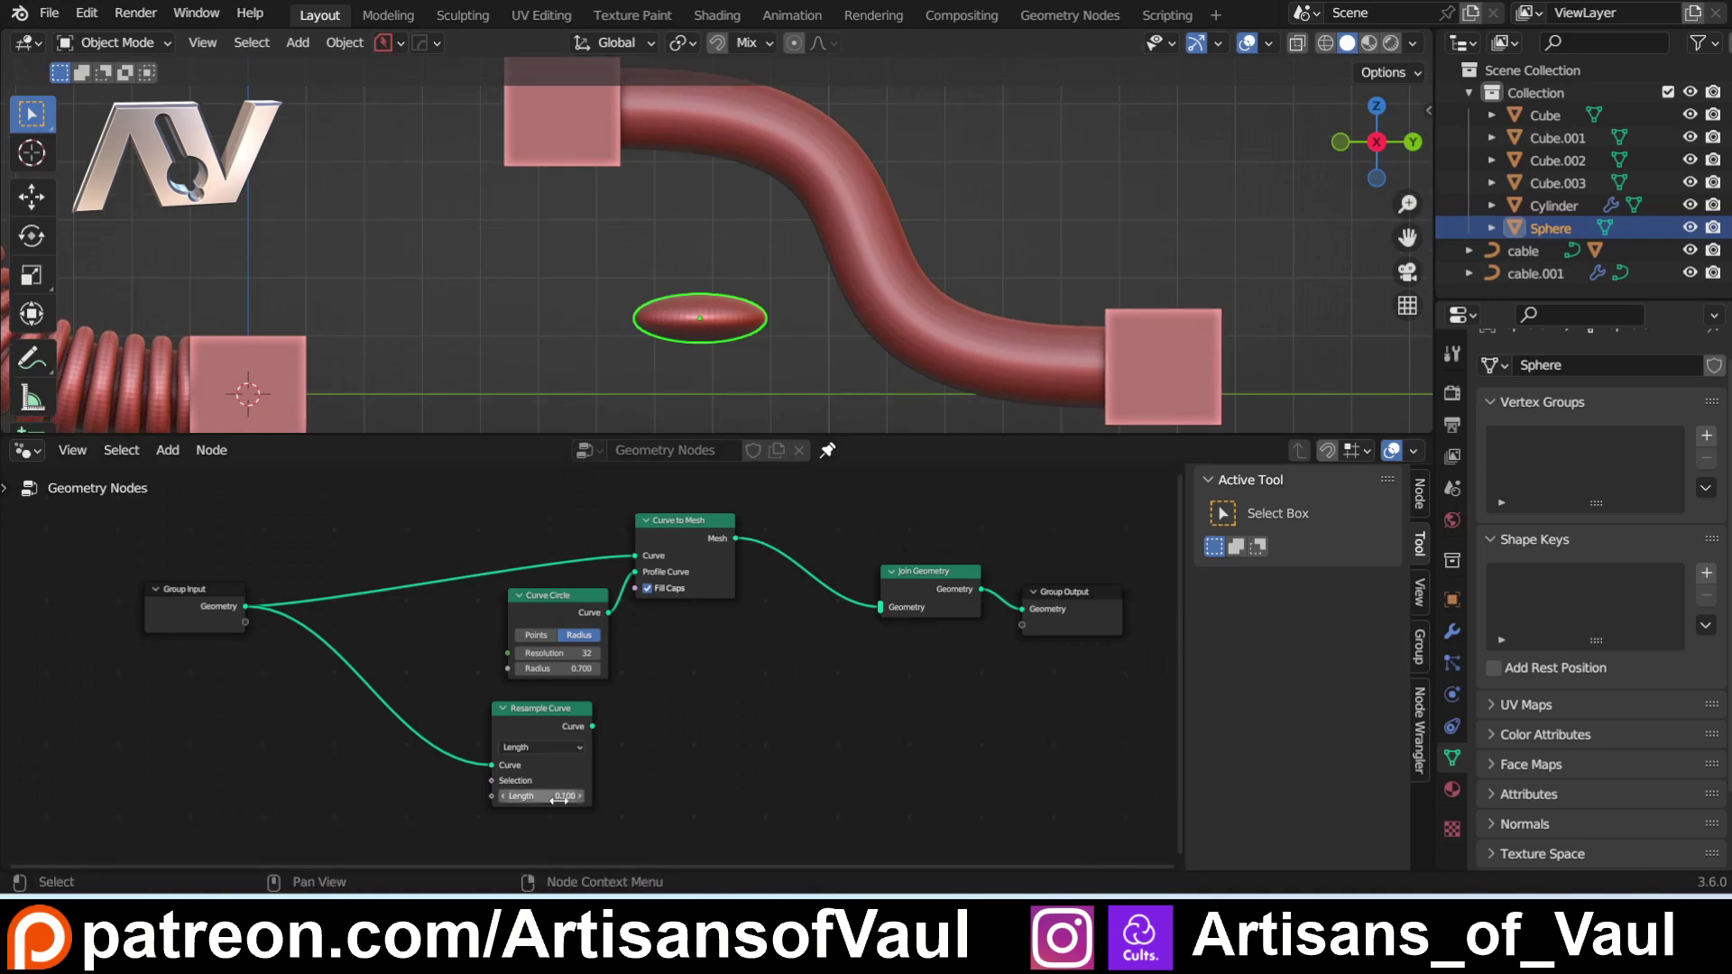
{"action": "left_click", "coordinate": [562, 796]}
{"action": "type", "text": "1"}
{"action": "key", "text": "Return"}
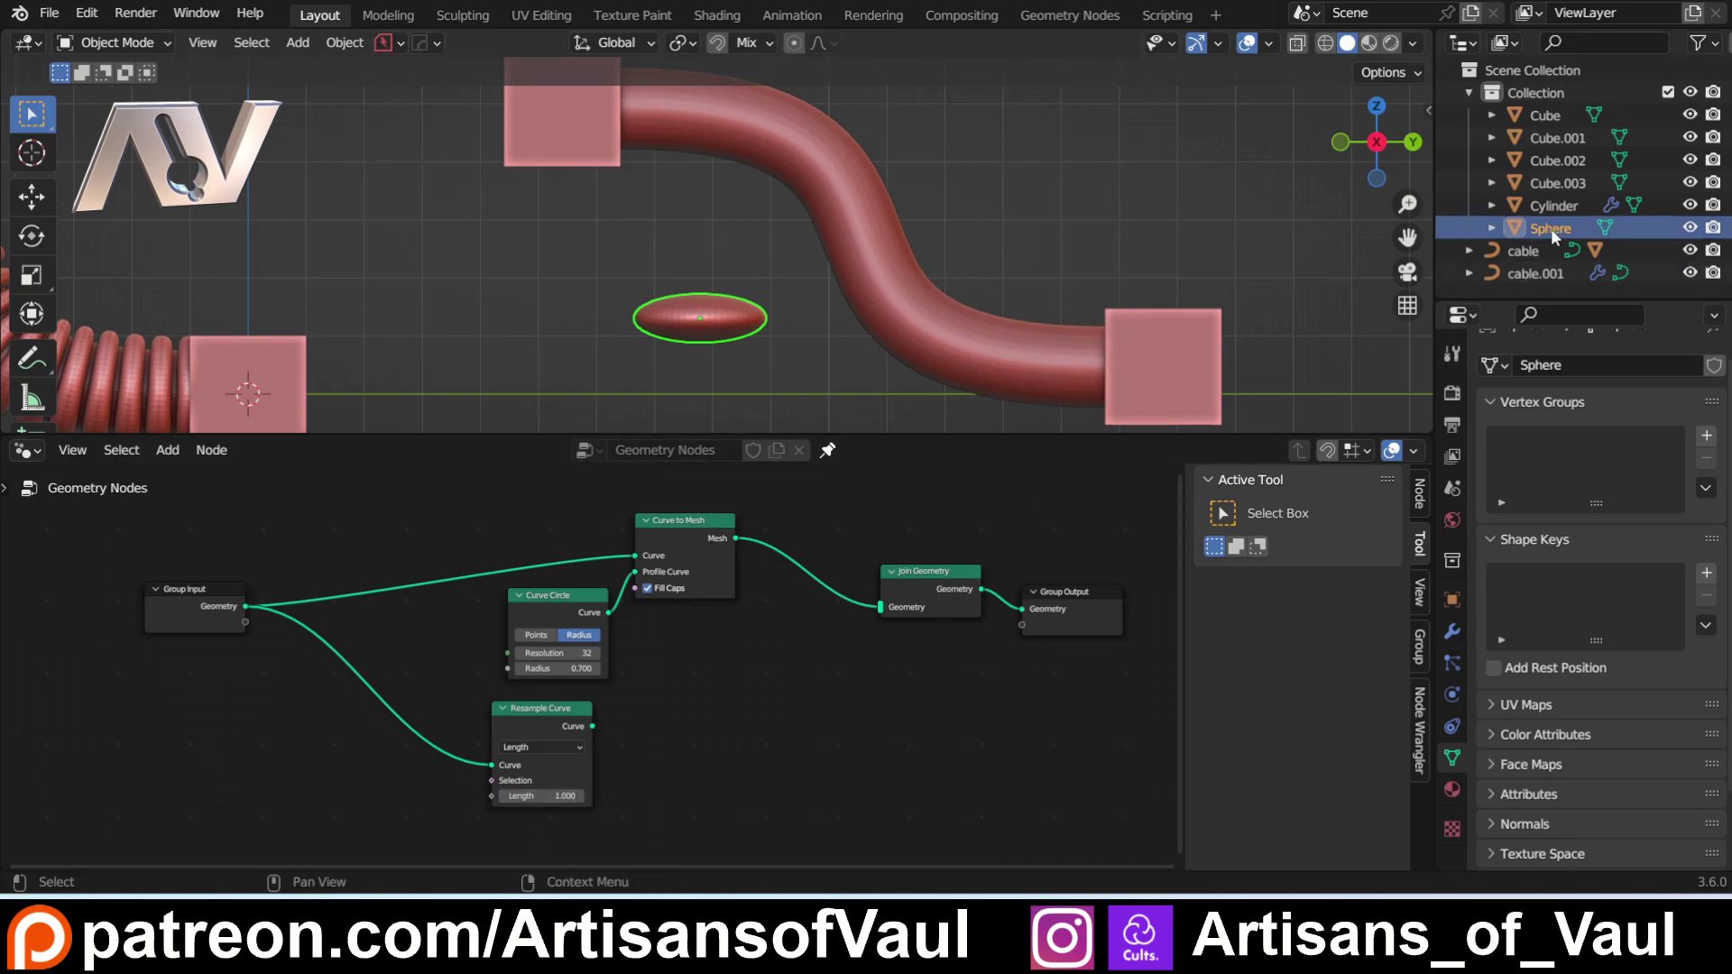
Step: Bring the flattened sphere into the node tree as an Object Info node below the Resample Curve node
{"action": "left_click_drag", "start_coordinate": [1550, 229], "coordinate": [660, 824]}
{"action": "scroll", "coordinate": [754, 711], "scroll_direction": "down", "scroll_amount": 5, "text": "shift"}
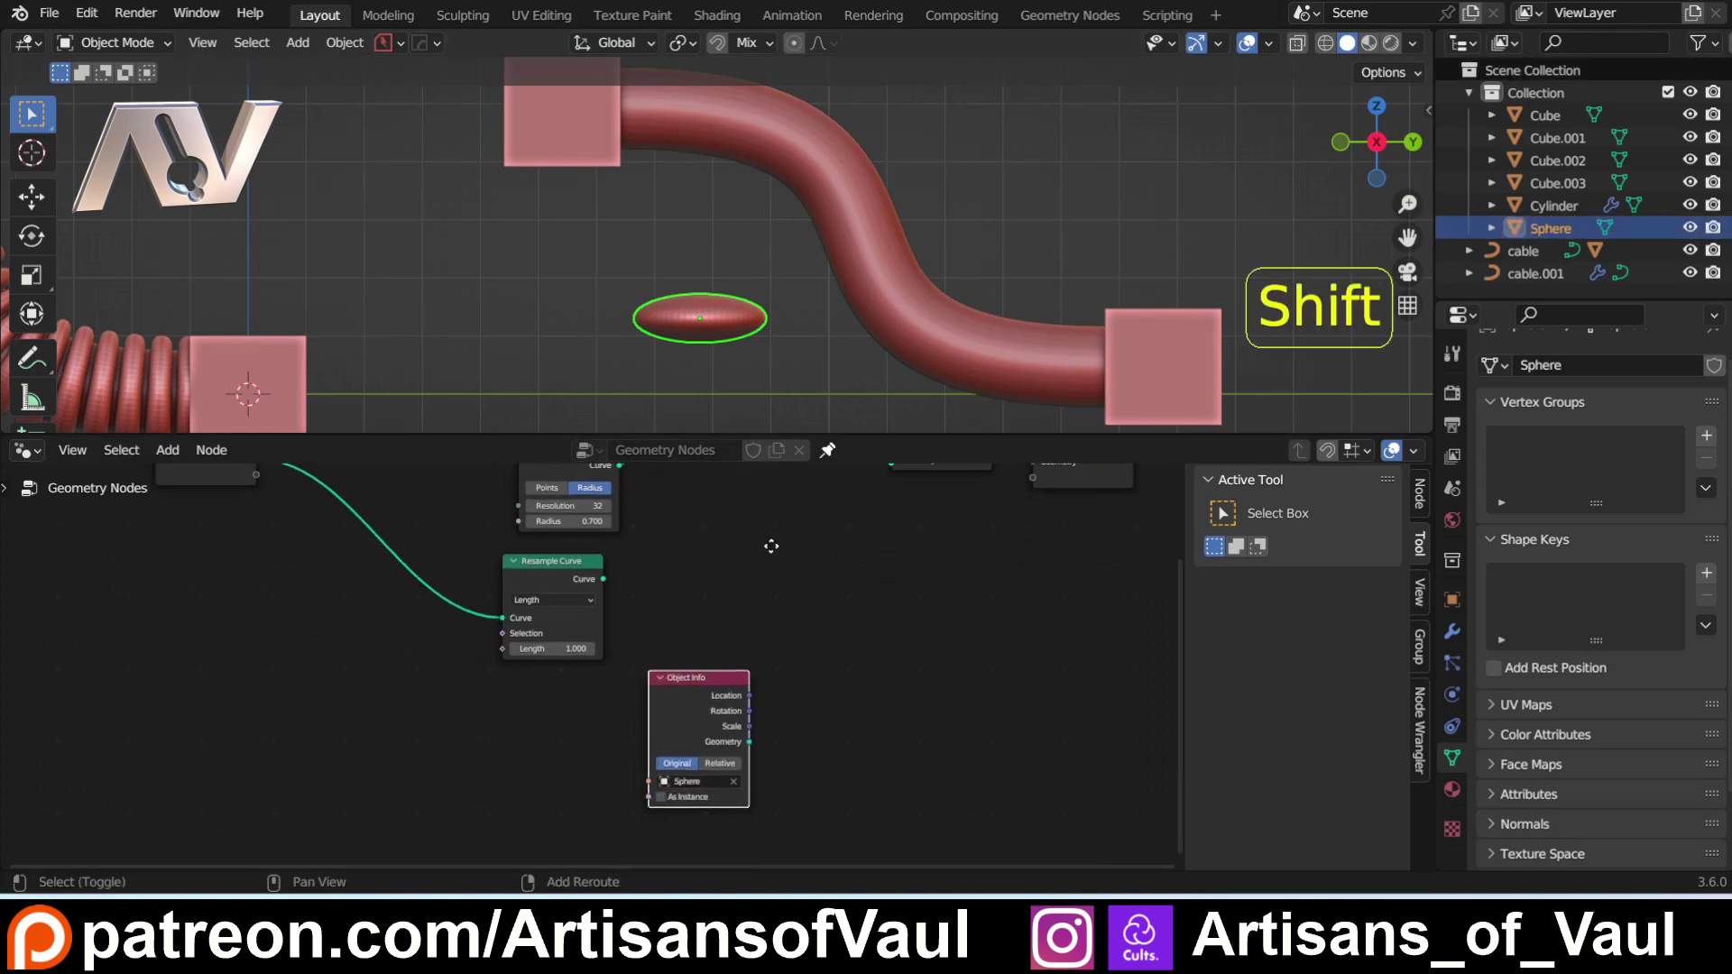
Step: Place the Object Info node directly below the Resample Curve node and pick Sphere again as its object
{"action": "scroll", "coordinate": [772, 581], "scroll_direction": "up", "scroll_amount": 2}
{"action": "left_click_drag", "start_coordinate": [743, 633], "coordinate": [555, 661]}
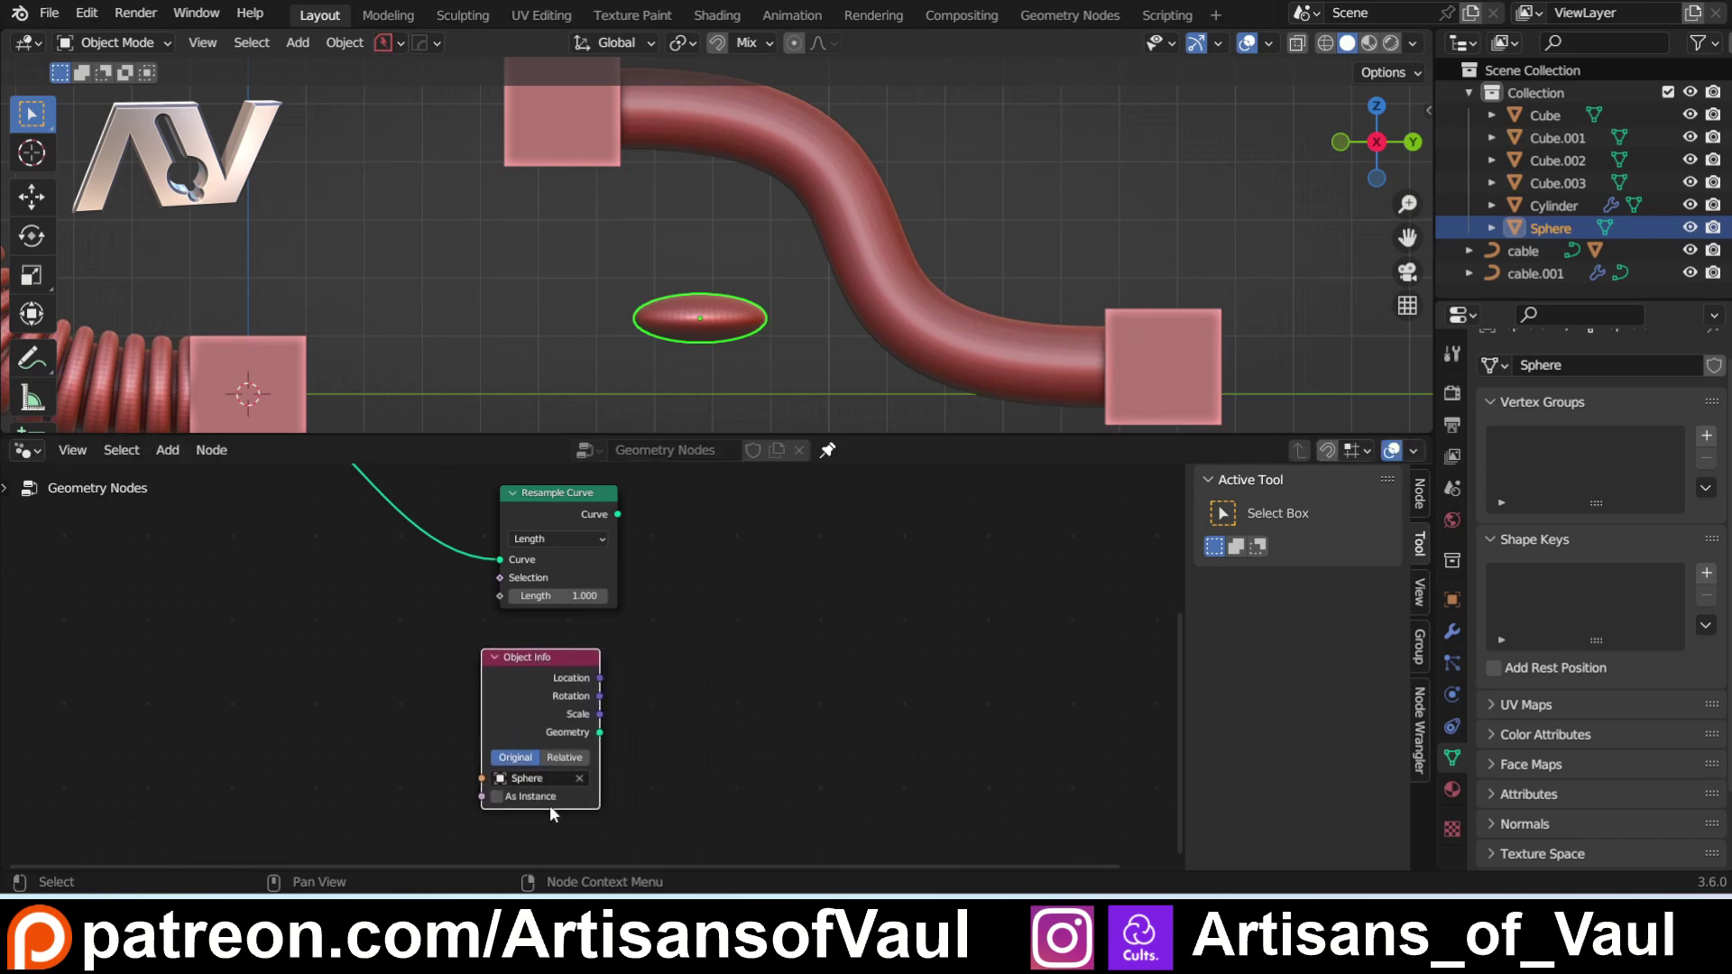
{"action": "left_click", "coordinate": [579, 778]}
{"action": "left_click", "coordinate": [505, 777]}
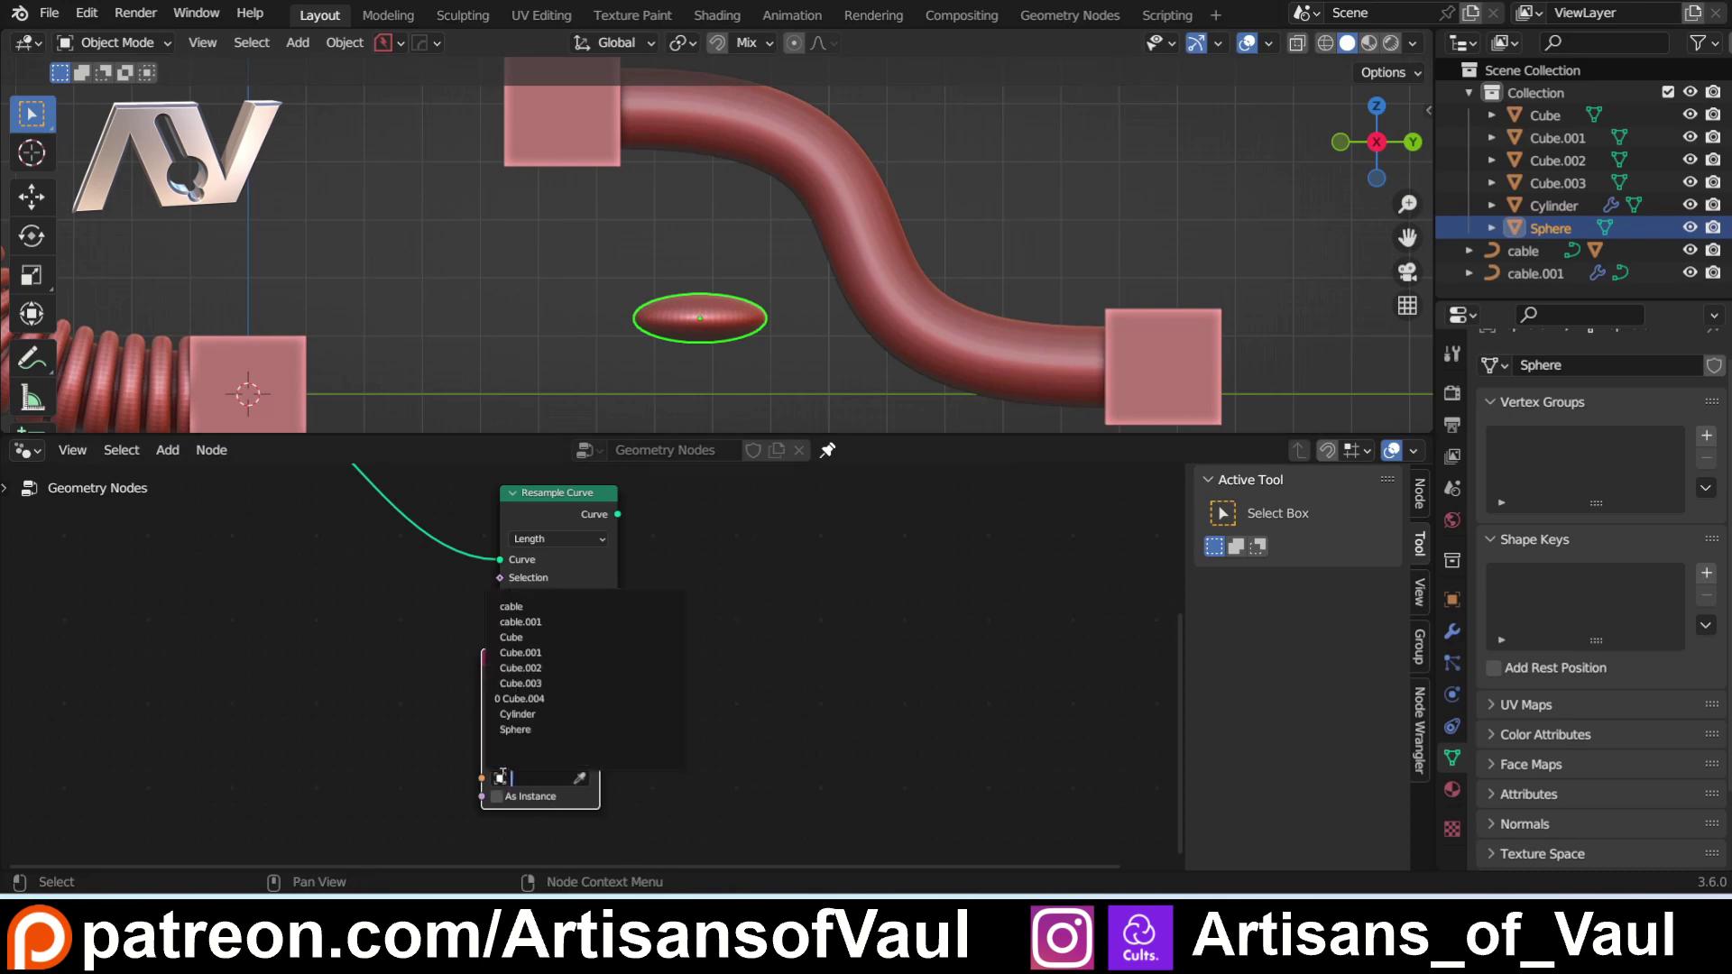
{"action": "left_click", "coordinate": [529, 733]}
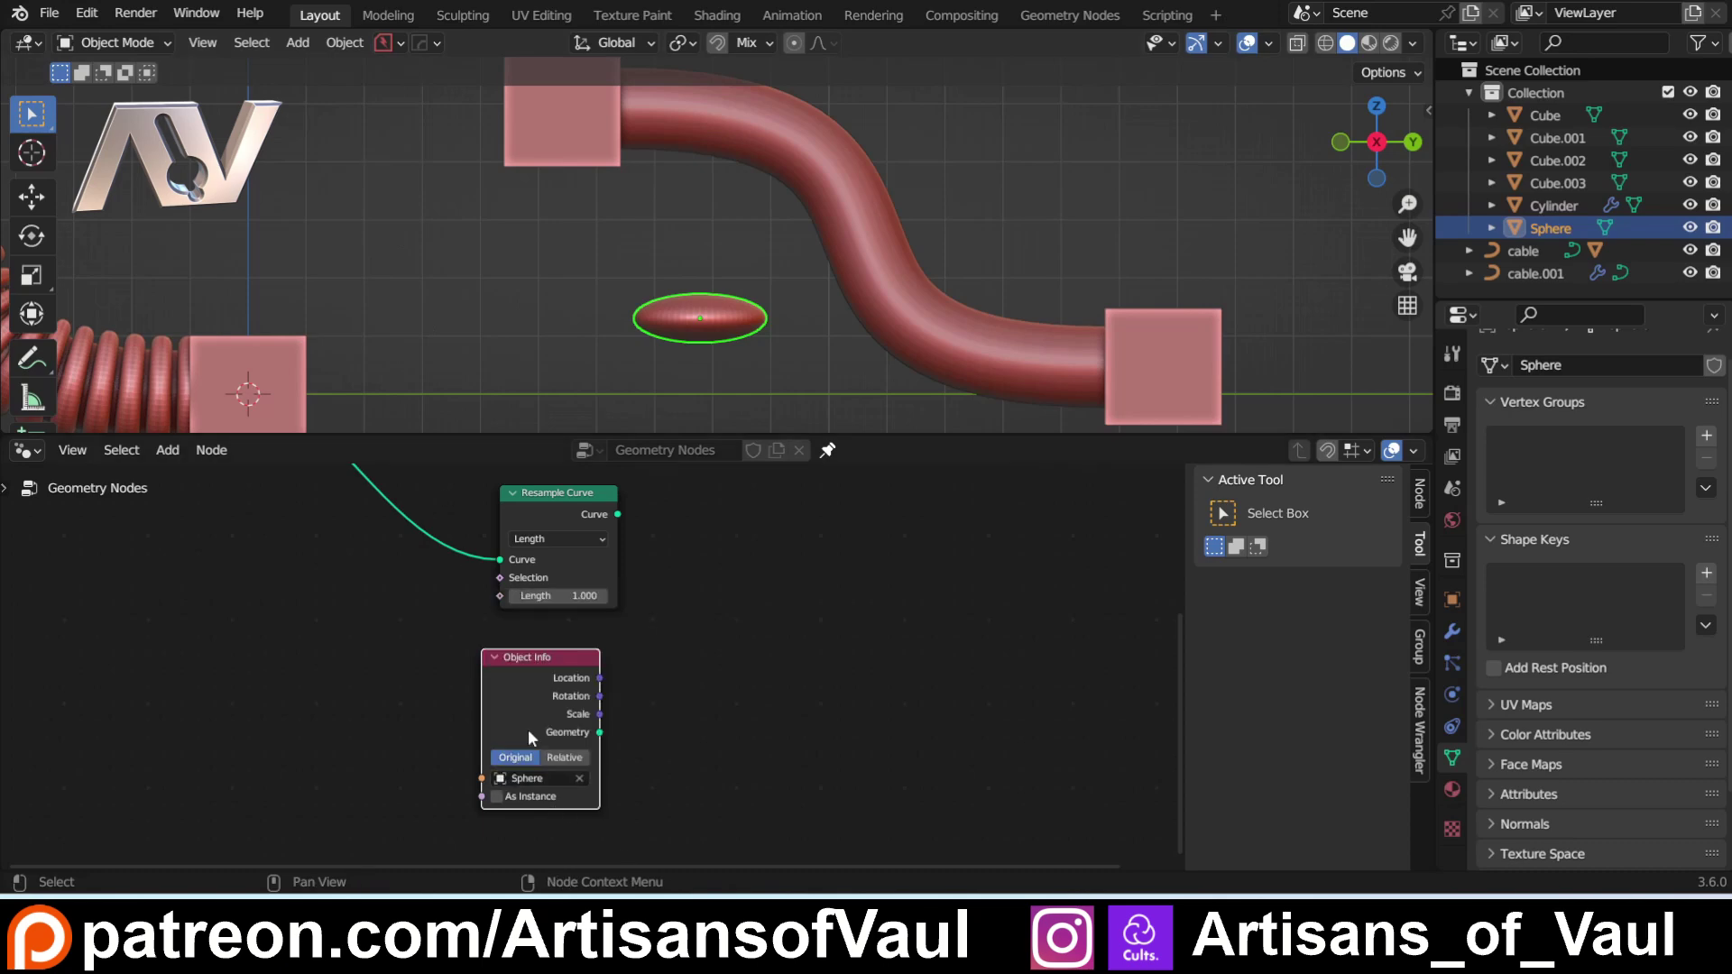
Step: Add an Instance on Points node between the Resample Curve and Join Geometry nodes
{"action": "scroll", "coordinate": [686, 631], "scroll_direction": "down", "scroll_amount": 2}
{"action": "middle_click_drag", "start_coordinate": [765, 550], "coordinate": [608, 665], "text": "shift"}
{"action": "key", "text": "shift+a"}
{"action": "left_click", "coordinate": [680, 415]}
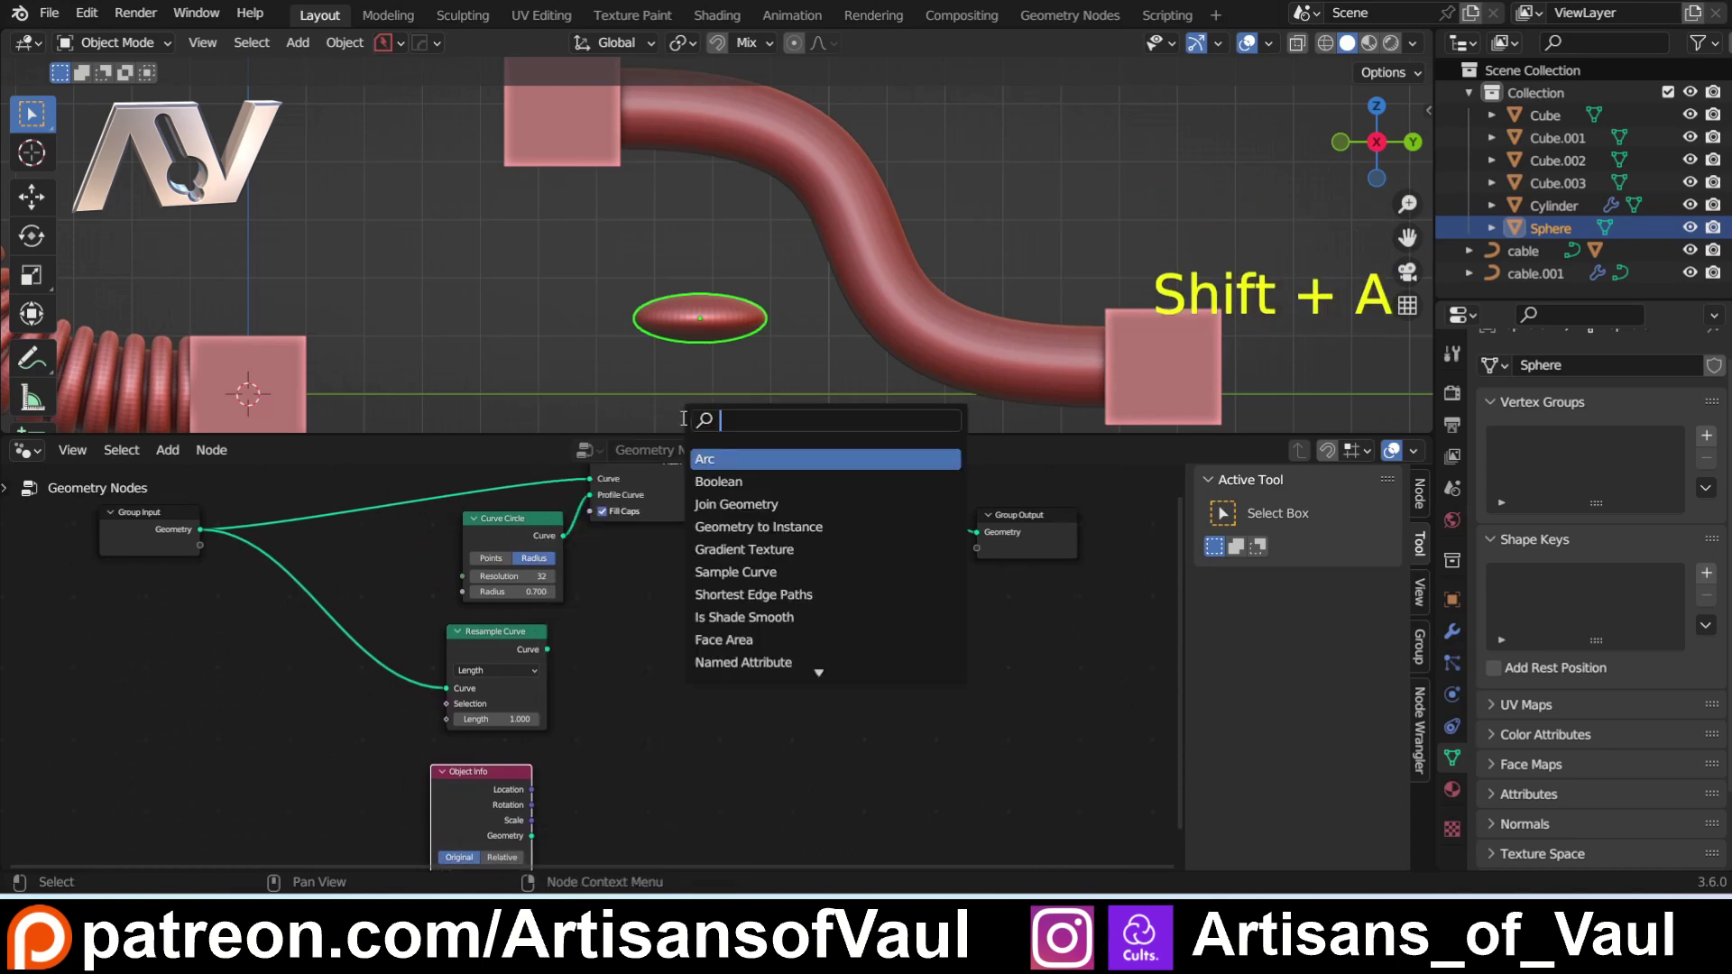
{"action": "type", "text": "insta"}
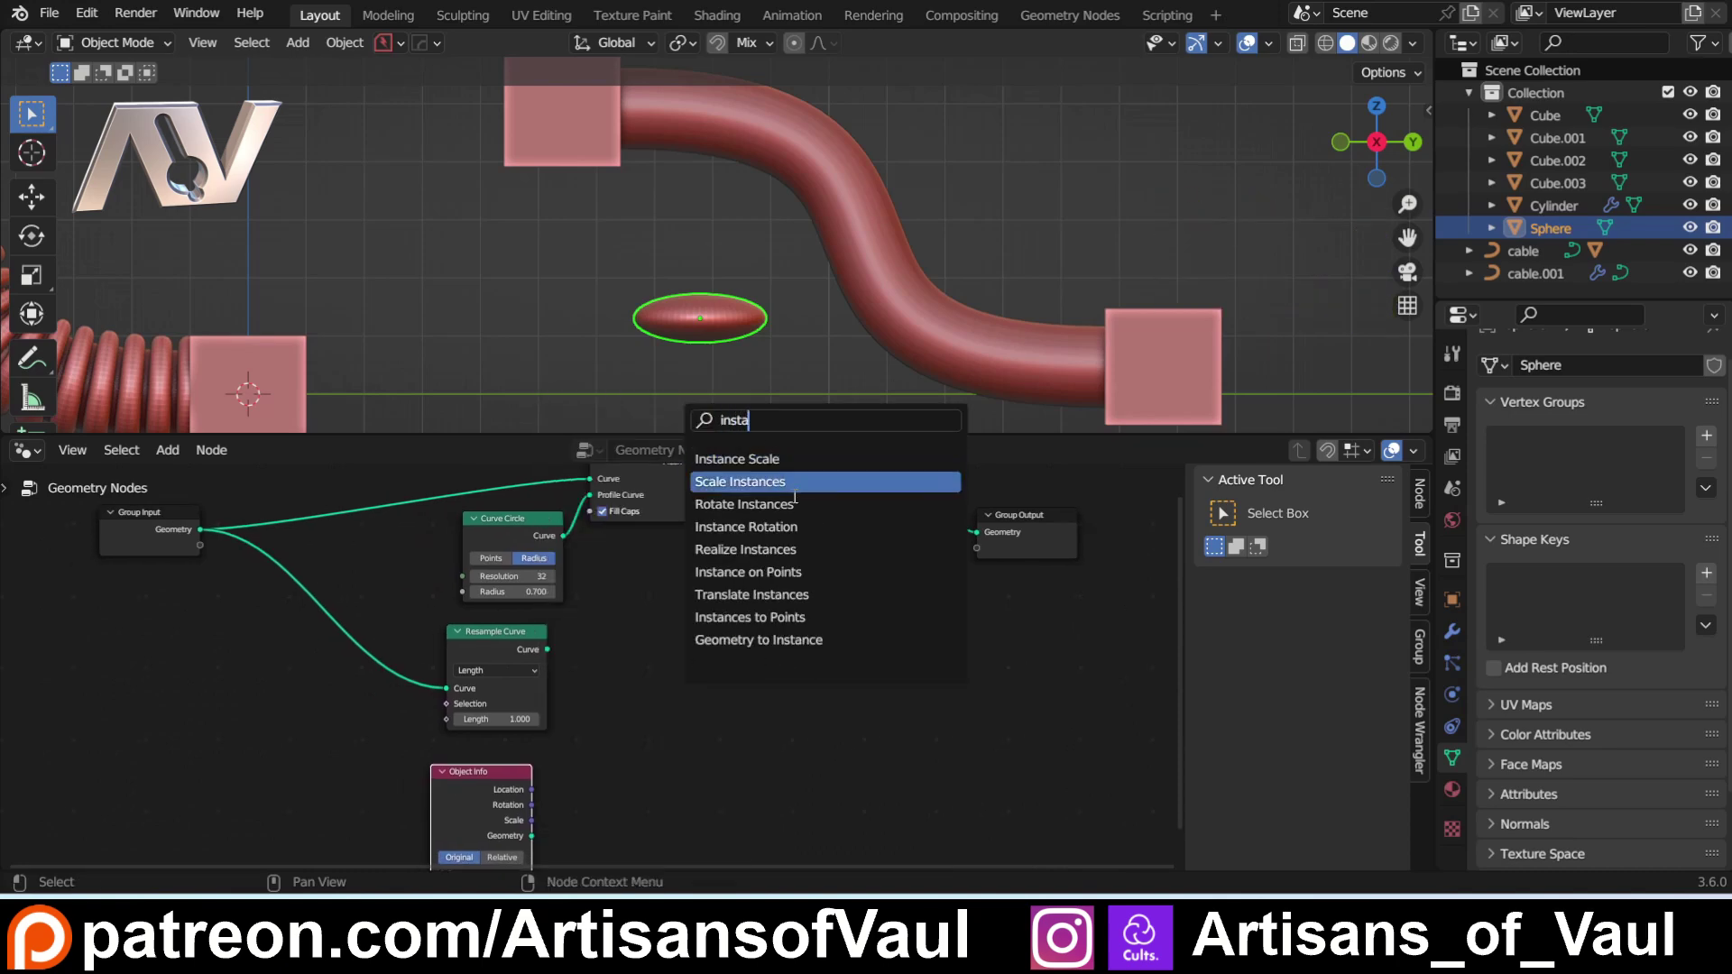
{"action": "left_click", "coordinate": [749, 571]}
{"action": "left_click", "coordinate": [676, 627]}
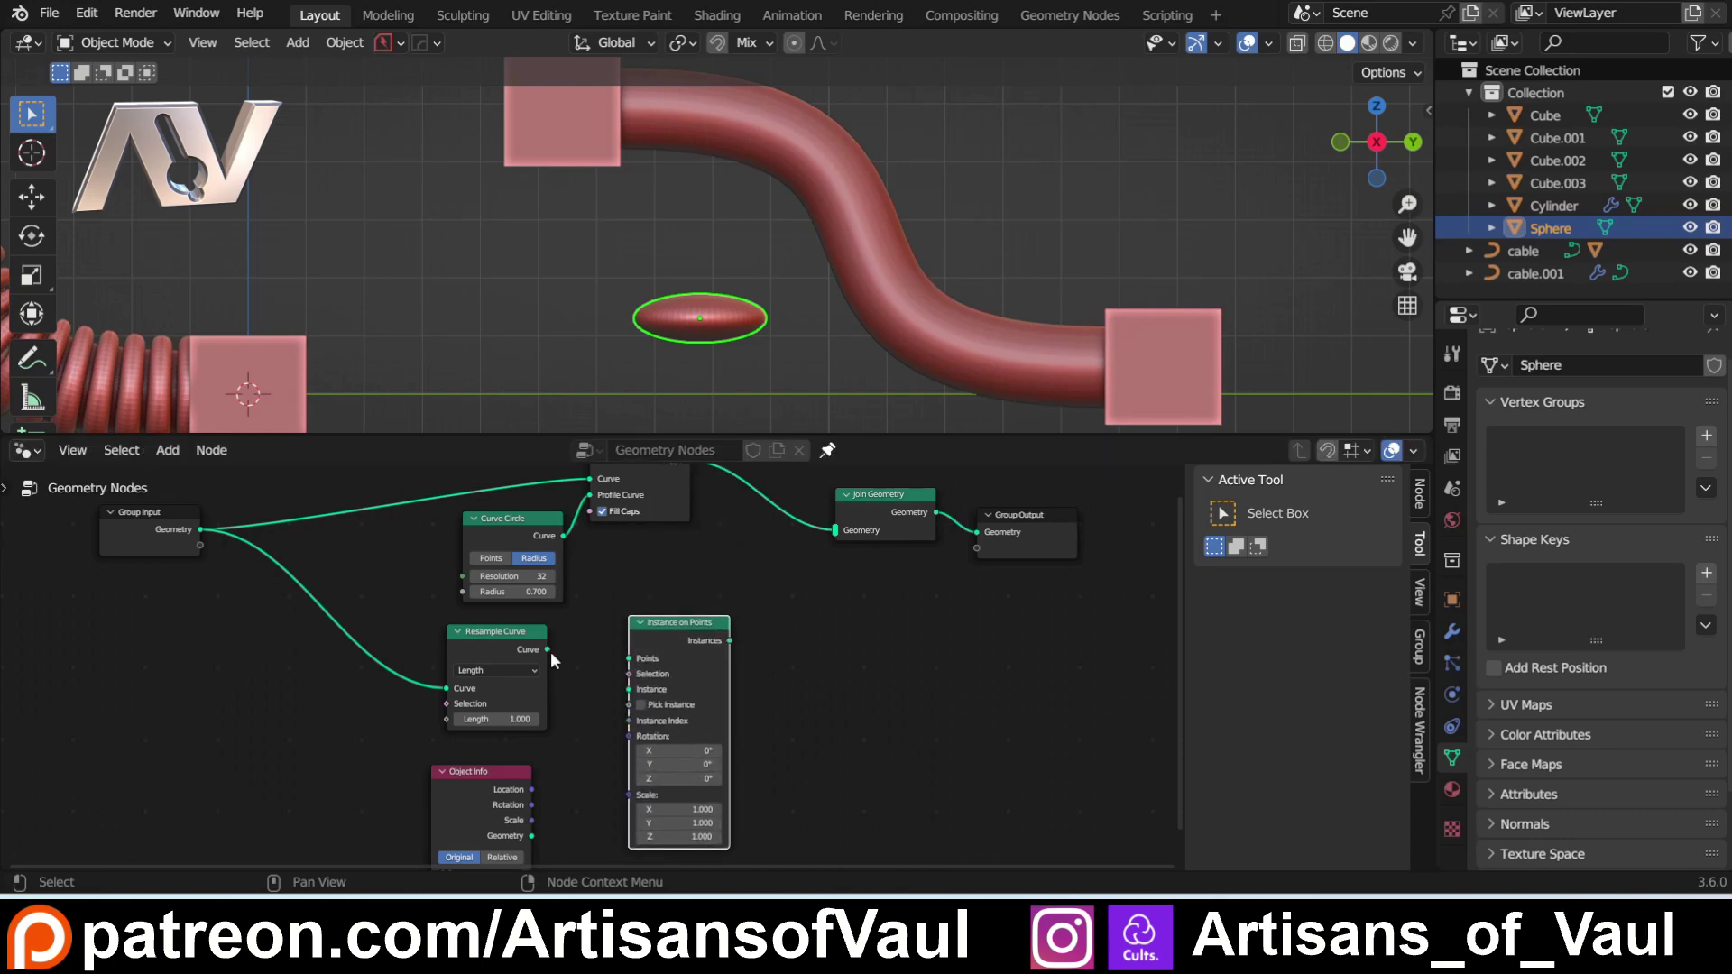
Step: Wire the resampled curve into Points, the sphere's geometry into Instance, and the resulting instances into Join Geometry
{"action": "left_click_drag", "start_coordinate": [546, 650], "coordinate": [629, 658]}
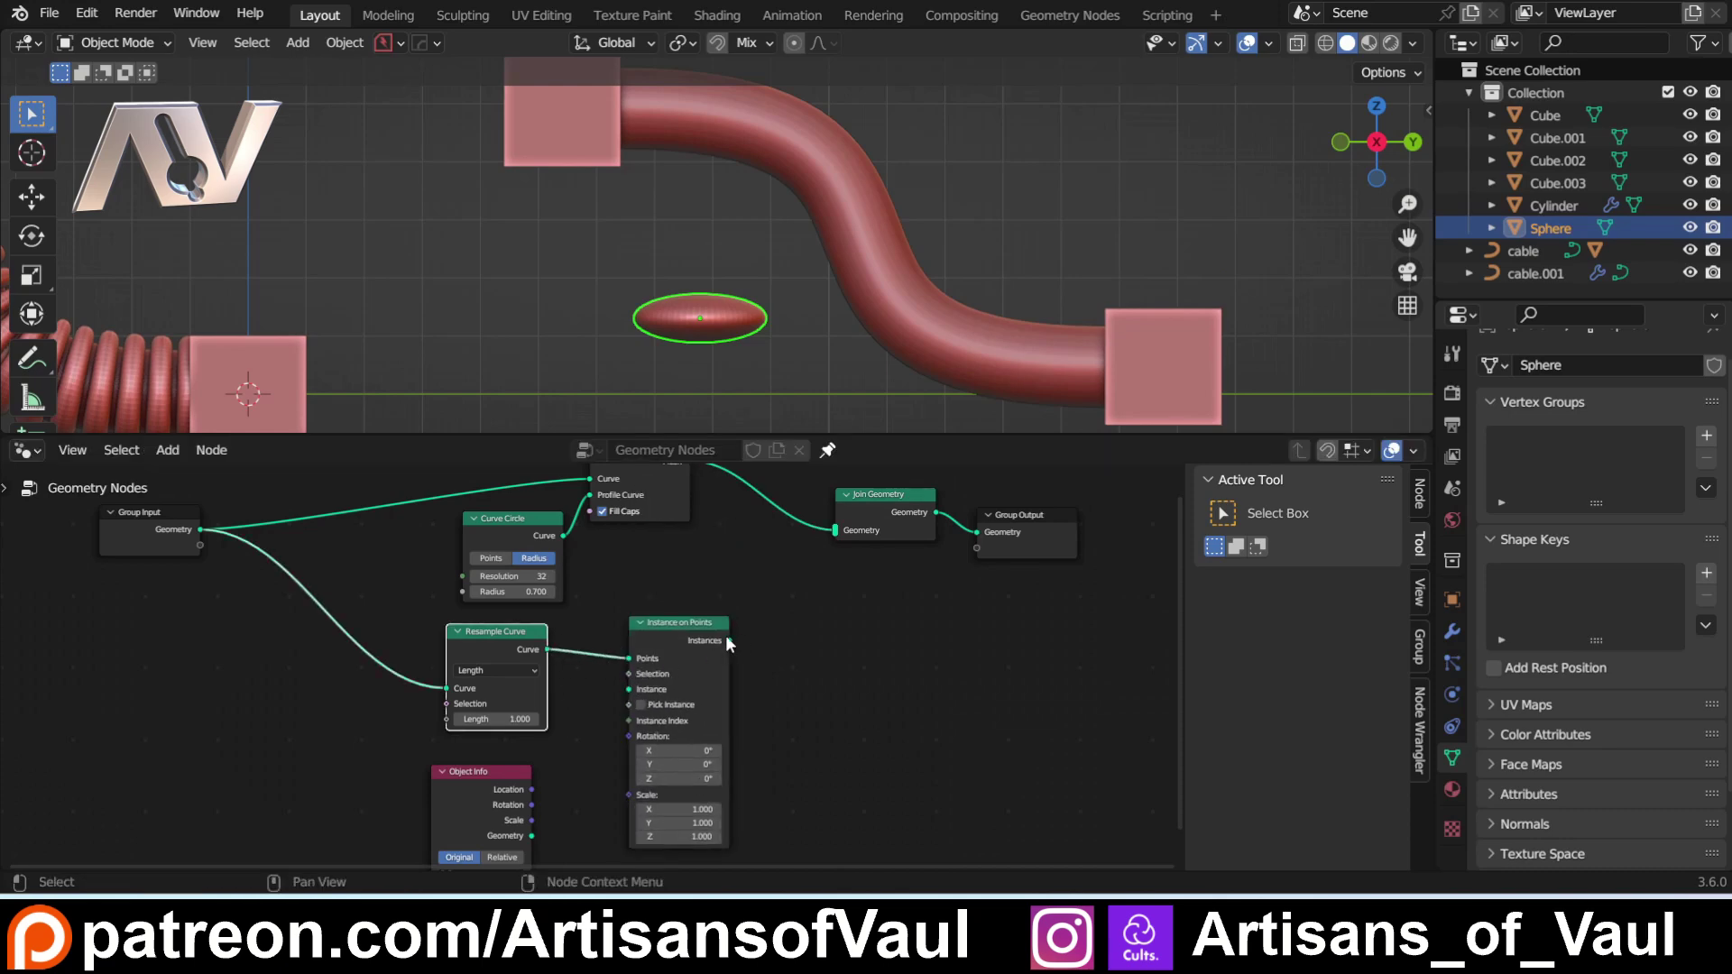
{"action": "left_click_drag", "start_coordinate": [727, 639], "coordinate": [830, 534]}
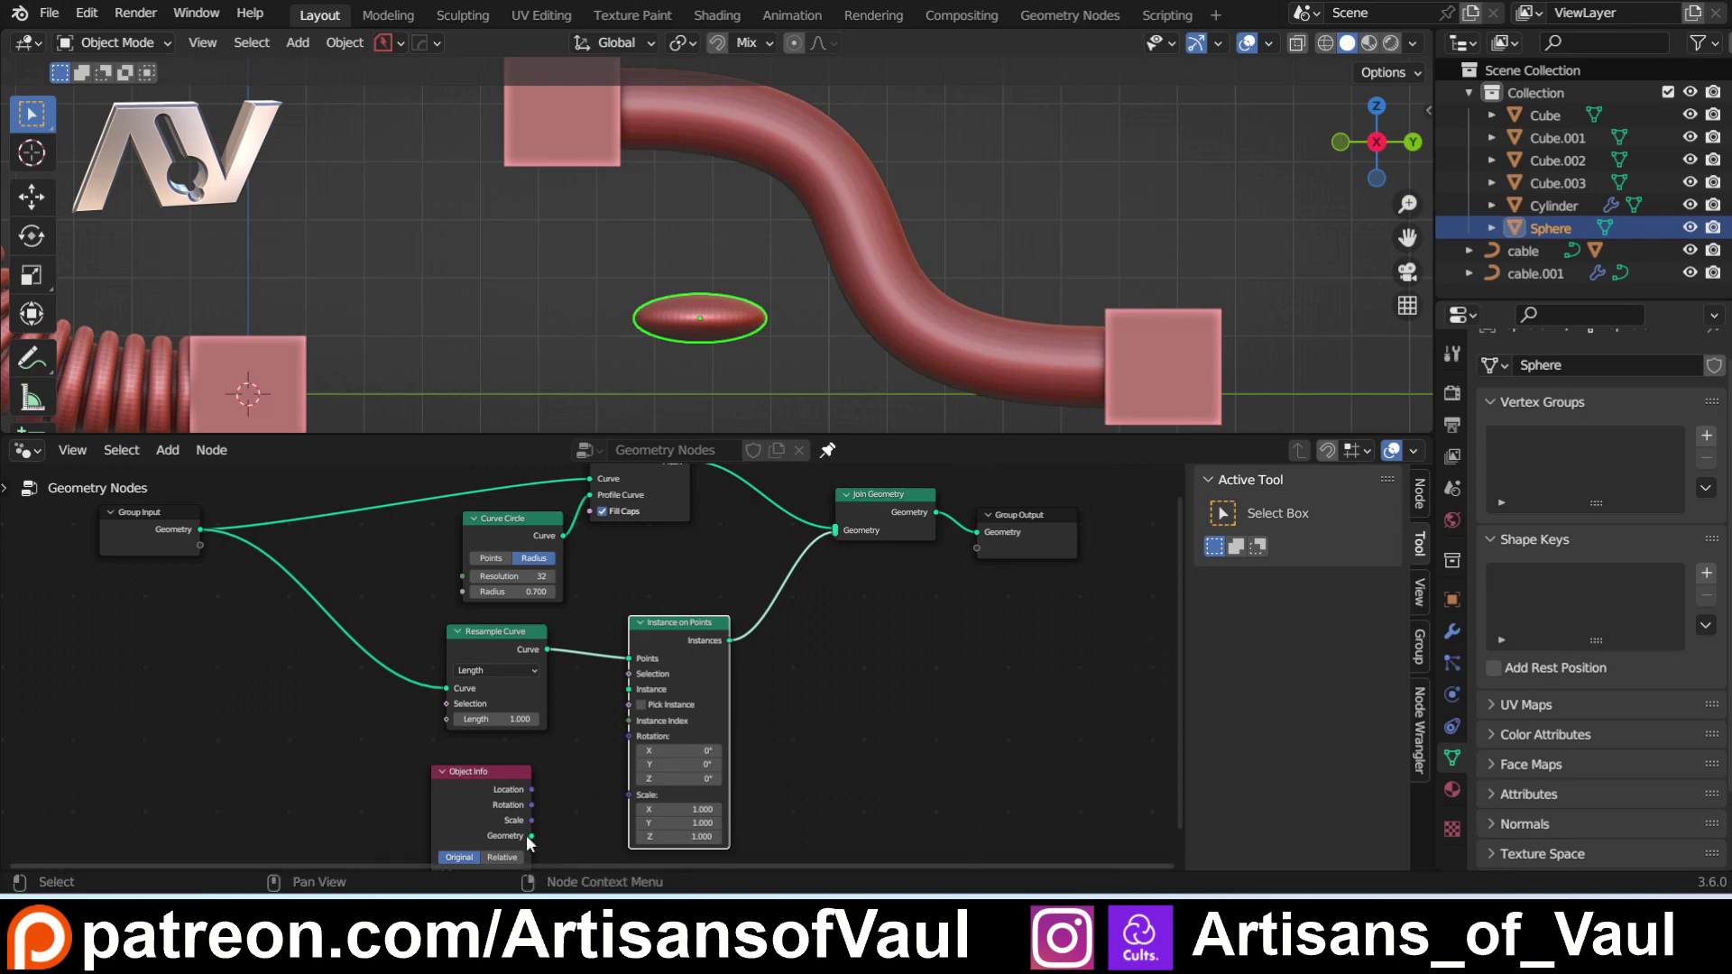
{"action": "left_click_drag", "start_coordinate": [531, 835], "coordinate": [625, 696]}
Step: Set the Resample Curve length to 1.1 and move the Object Info node away from Instance on Points to free space
{"action": "middle_click_drag", "start_coordinate": [727, 255], "coordinate": [606, 382], "text": "shift"}
{"action": "mouse_move", "coordinate": [496, 719]}
{"action": "left_mouse_down"}
{"action": "mouse_move", "coordinate": [527, 719]}
{"action": "mouse_move", "coordinate": [420, 719]}
{"action": "mouse_move", "coordinate": [528, 719]}
{"action": "mouse_move", "coordinate": [496, 719]}
{"action": "left_mouse_up"}
{"action": "middle_click_drag", "start_coordinate": [727, 353], "coordinate": [666, 299], "text": "shift"}
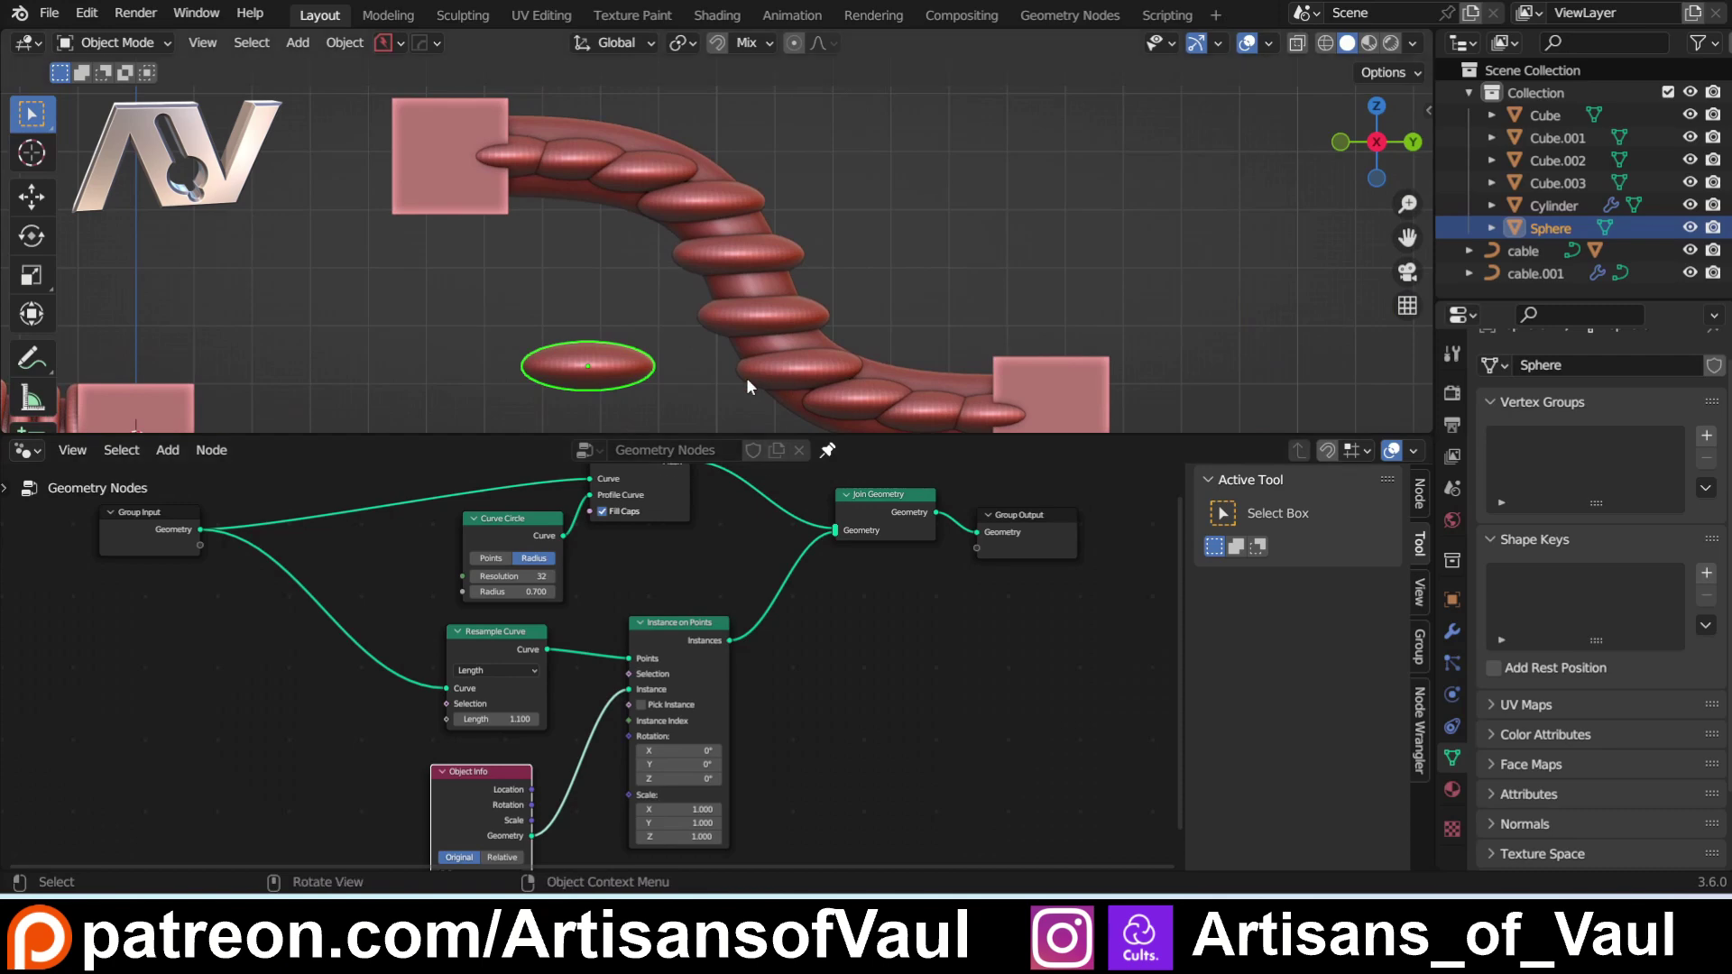
{"action": "scroll", "coordinate": [745, 379], "scroll_direction": "down", "scroll_amount": 1}
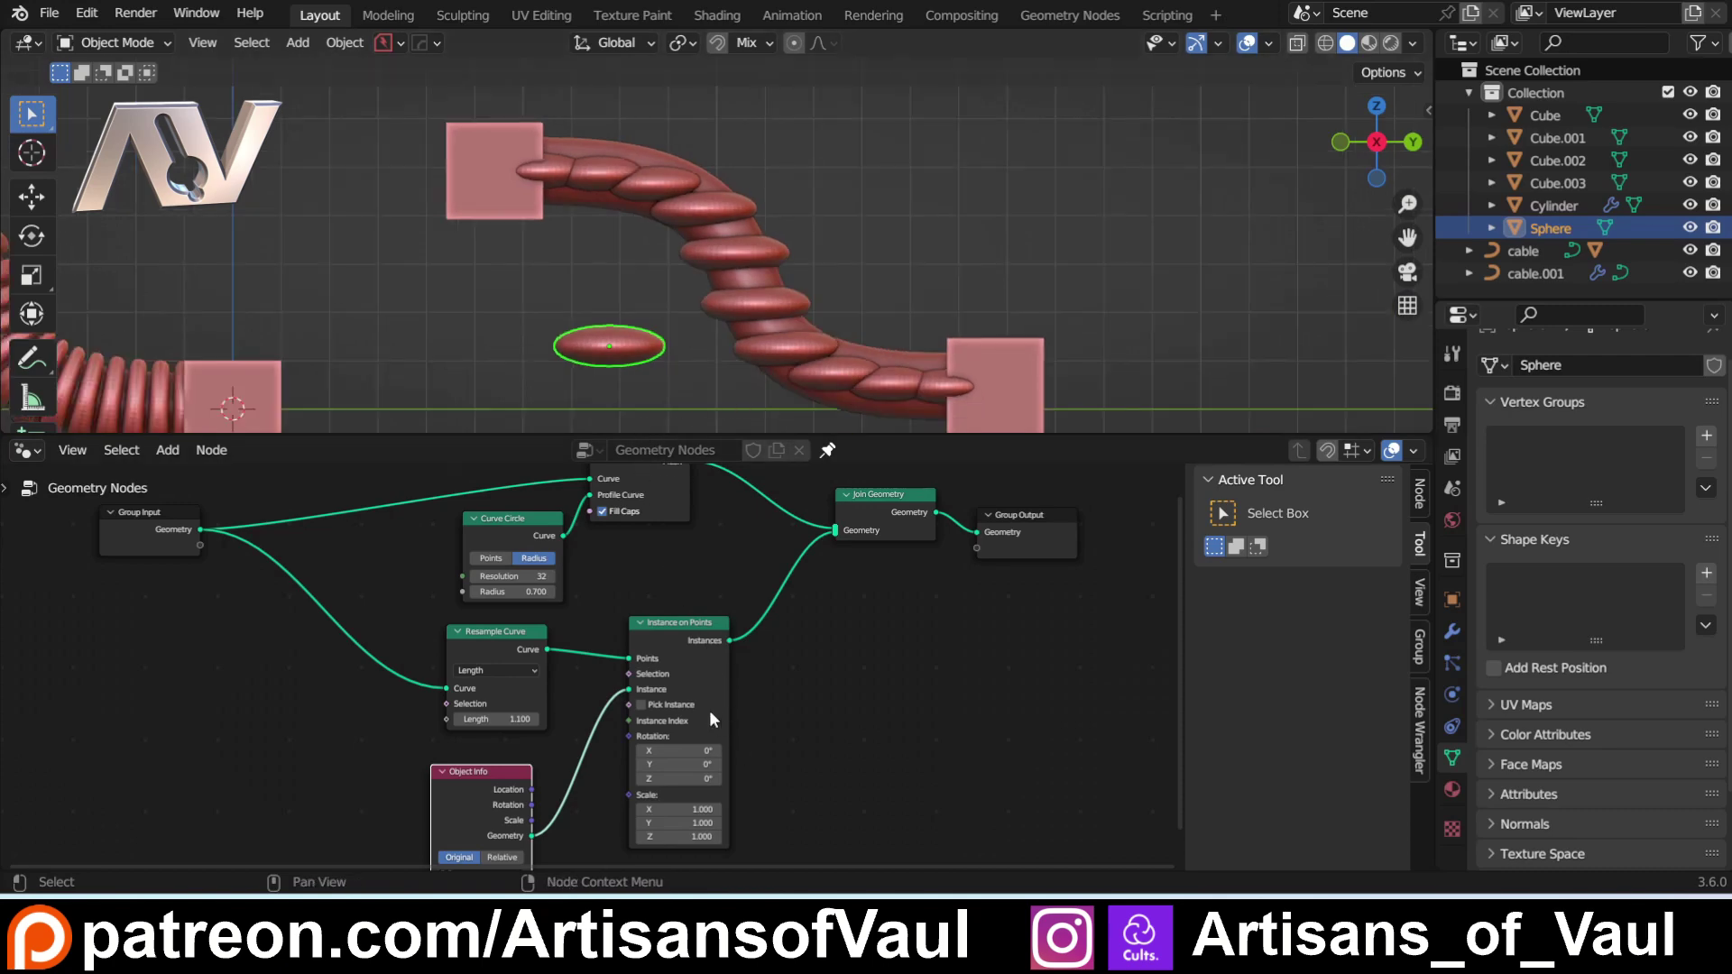
{"action": "middle_click_drag", "start_coordinate": [777, 695], "coordinate": [754, 636], "text": "shift"}
{"action": "scroll", "coordinate": [821, 555], "scroll_direction": "up", "scroll_amount": 4}
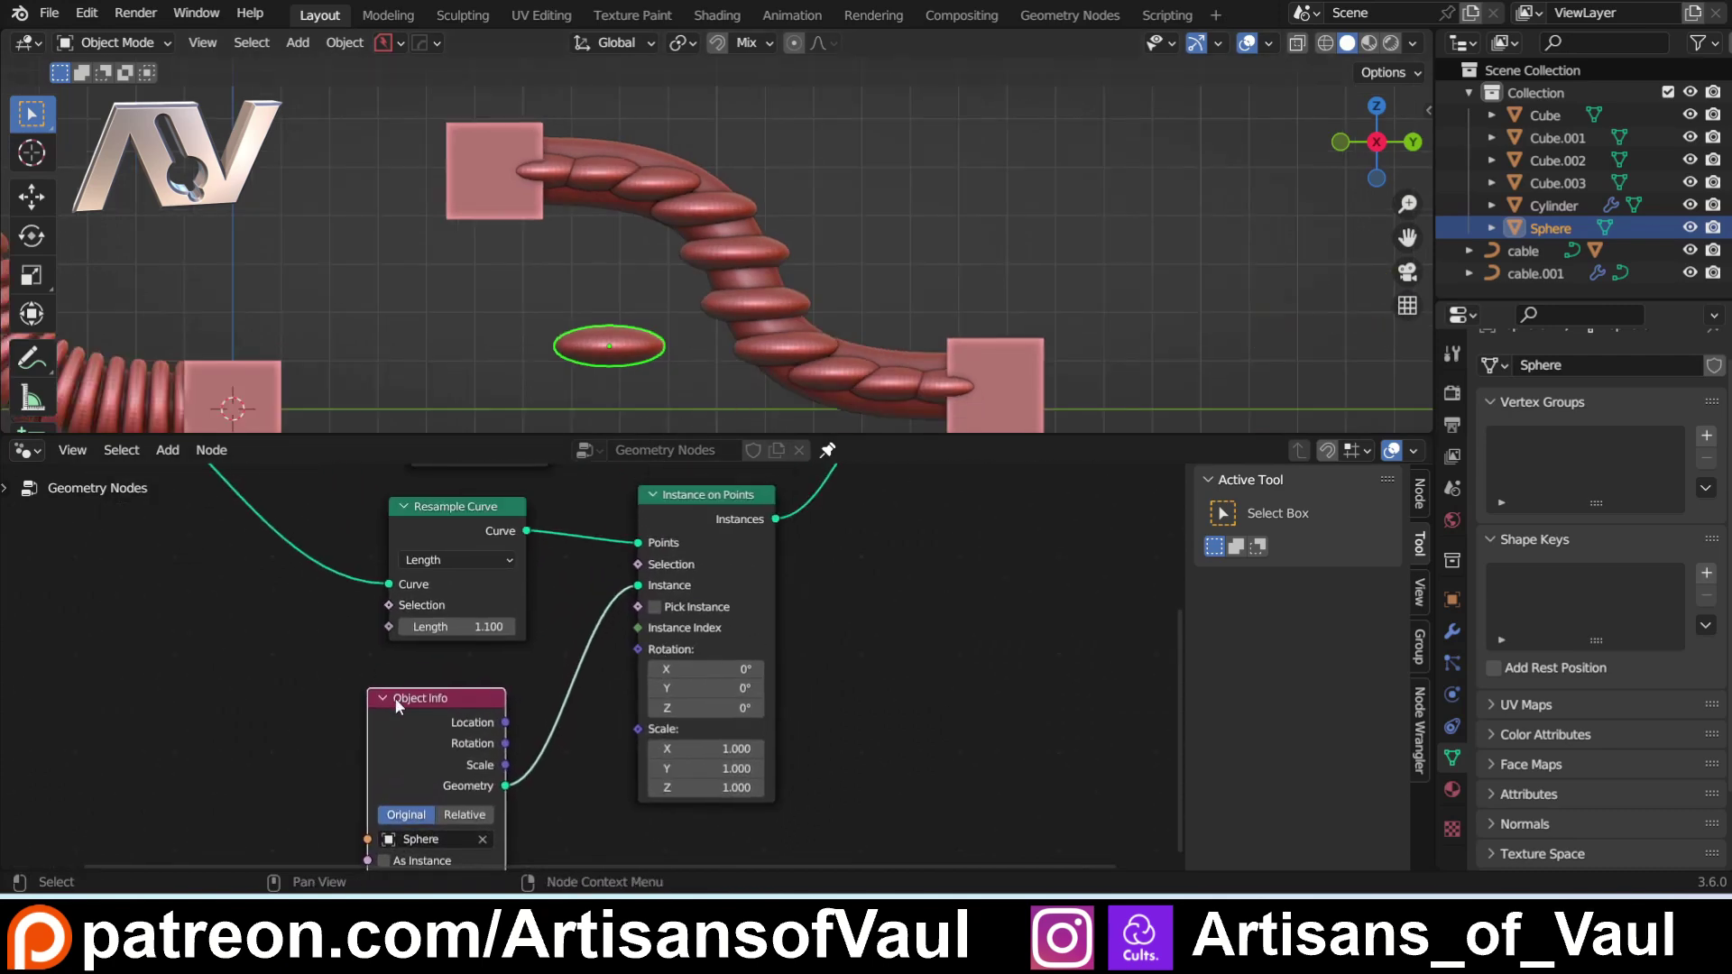
{"action": "left_click_drag", "start_coordinate": [395, 698], "coordinate": [232, 630]}
Step: Mark the centre of one flattened sphere on the cable's upper bend with a freehand annotation dot
{"action": "middle_click_drag", "start_coordinate": [668, 238], "coordinate": [700, 267], "text": "shift"}
{"action": "scroll", "coordinate": [633, 343], "scroll_direction": "up", "scroll_amount": 3}
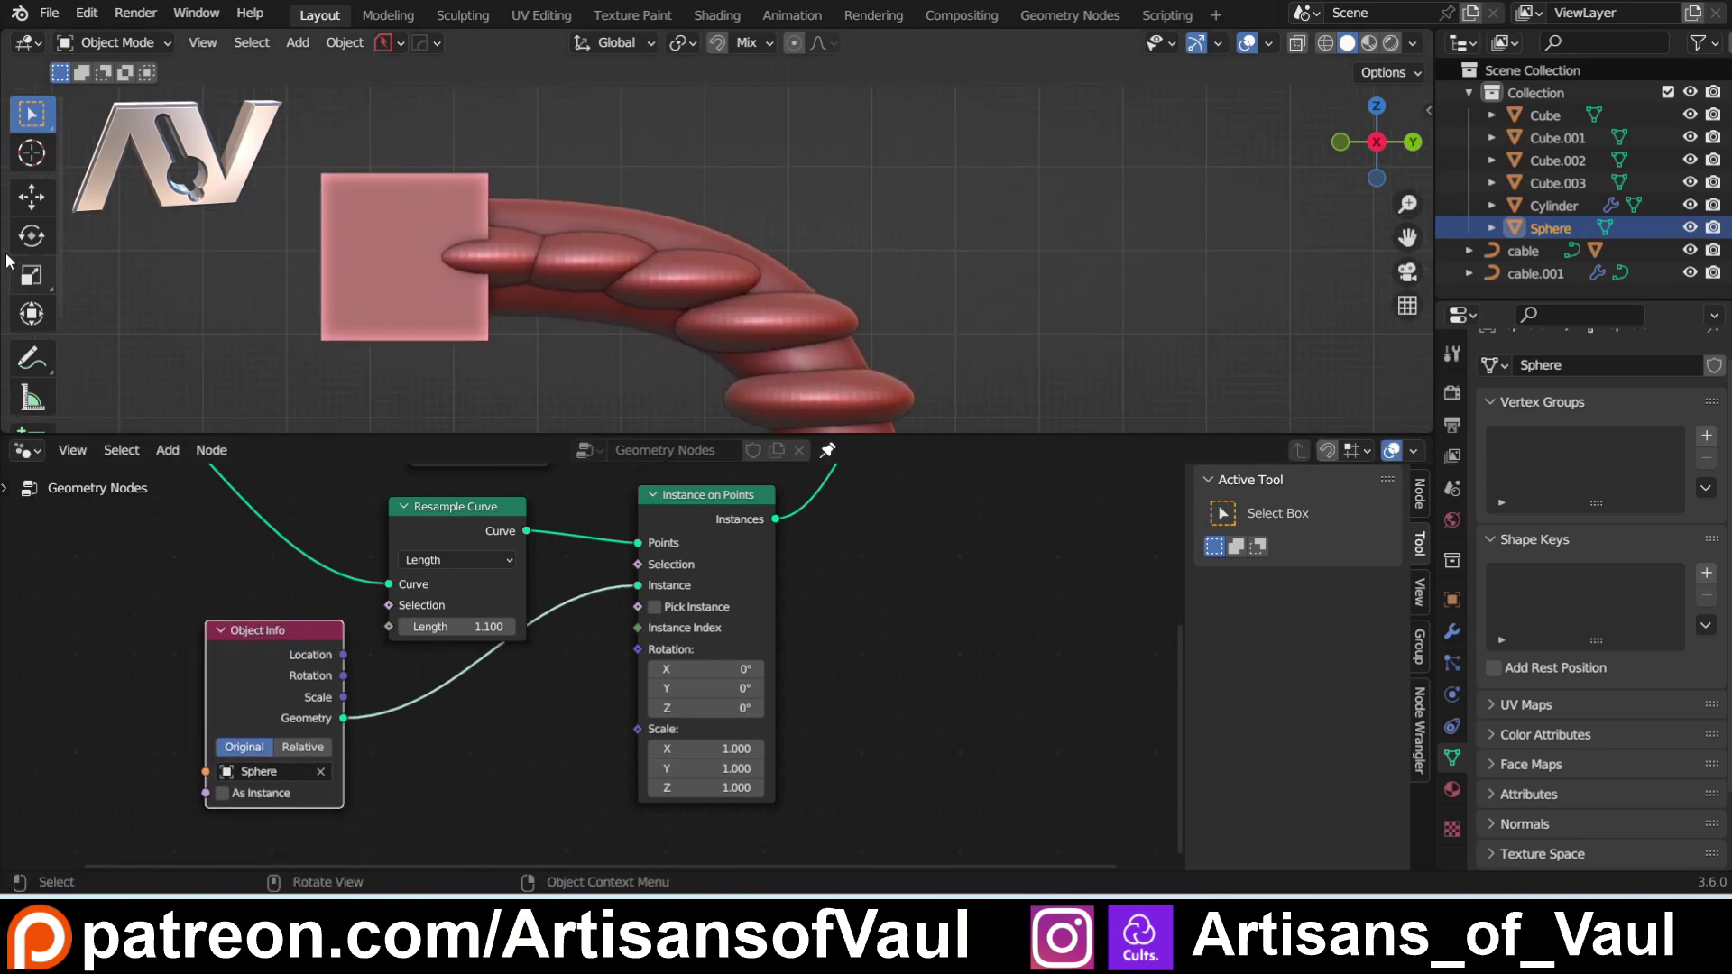
{"action": "left_click", "coordinate": [32, 358]}
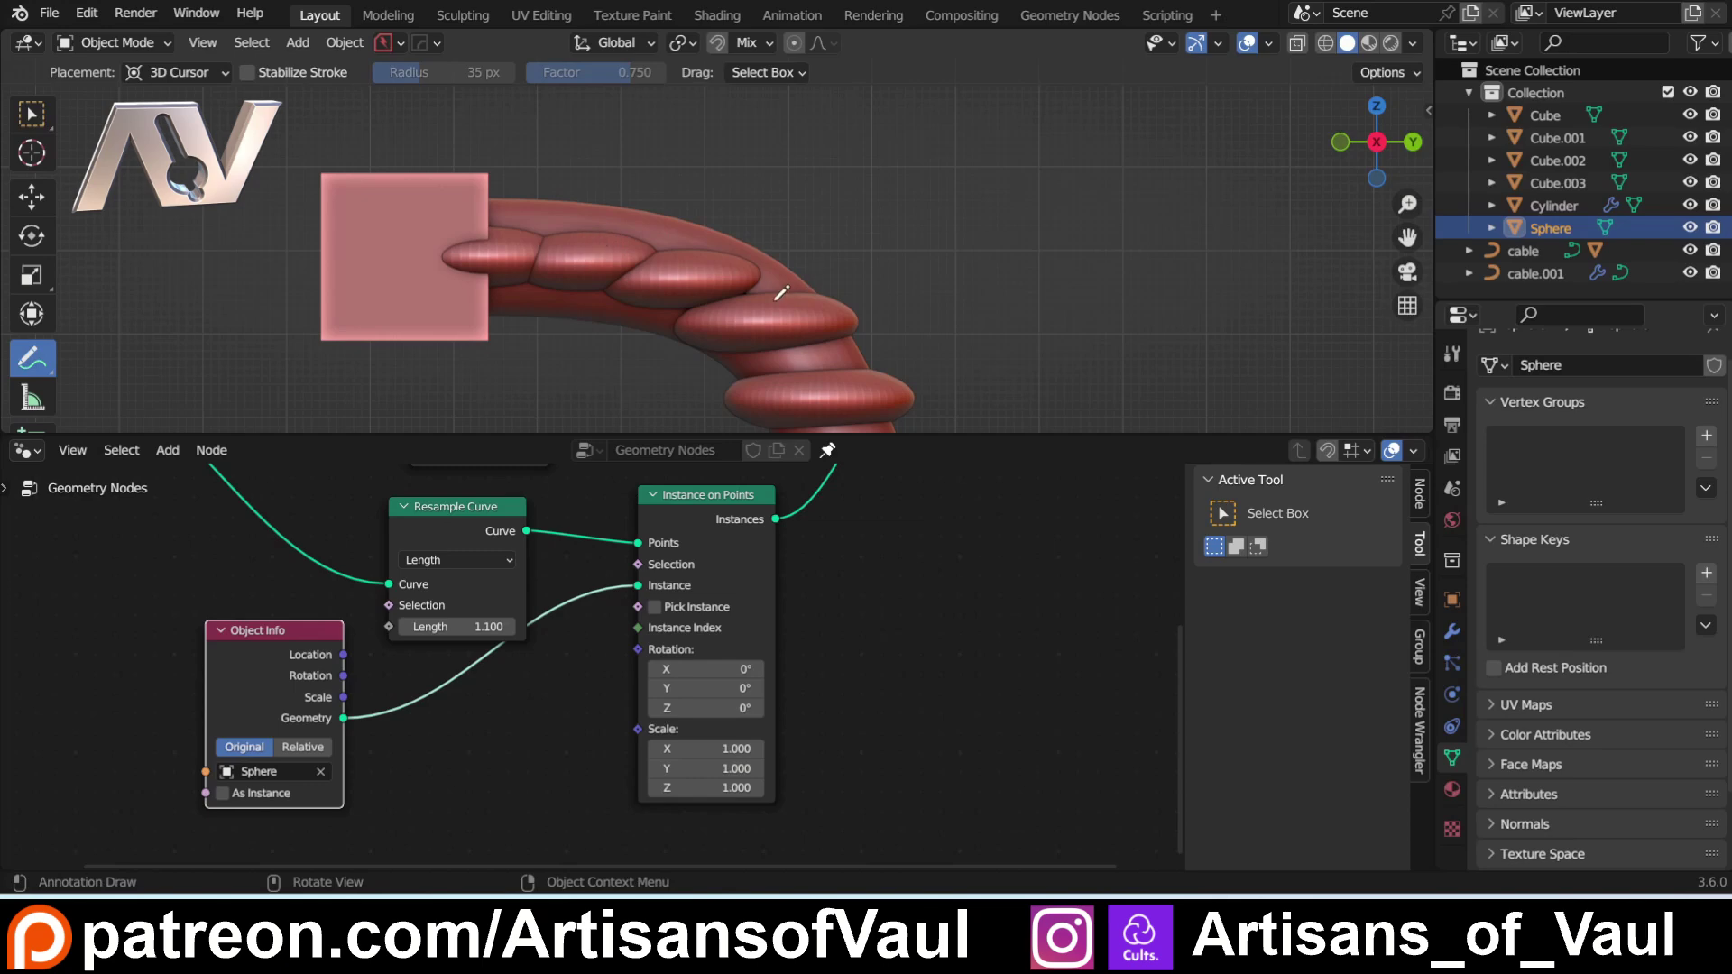
{"action": "left_click_drag", "start_coordinate": [781, 314], "coordinate": [775, 318]}
{"action": "middle_click_drag", "start_coordinate": [786, 312], "coordinate": [688, 316], "text": "shift"}
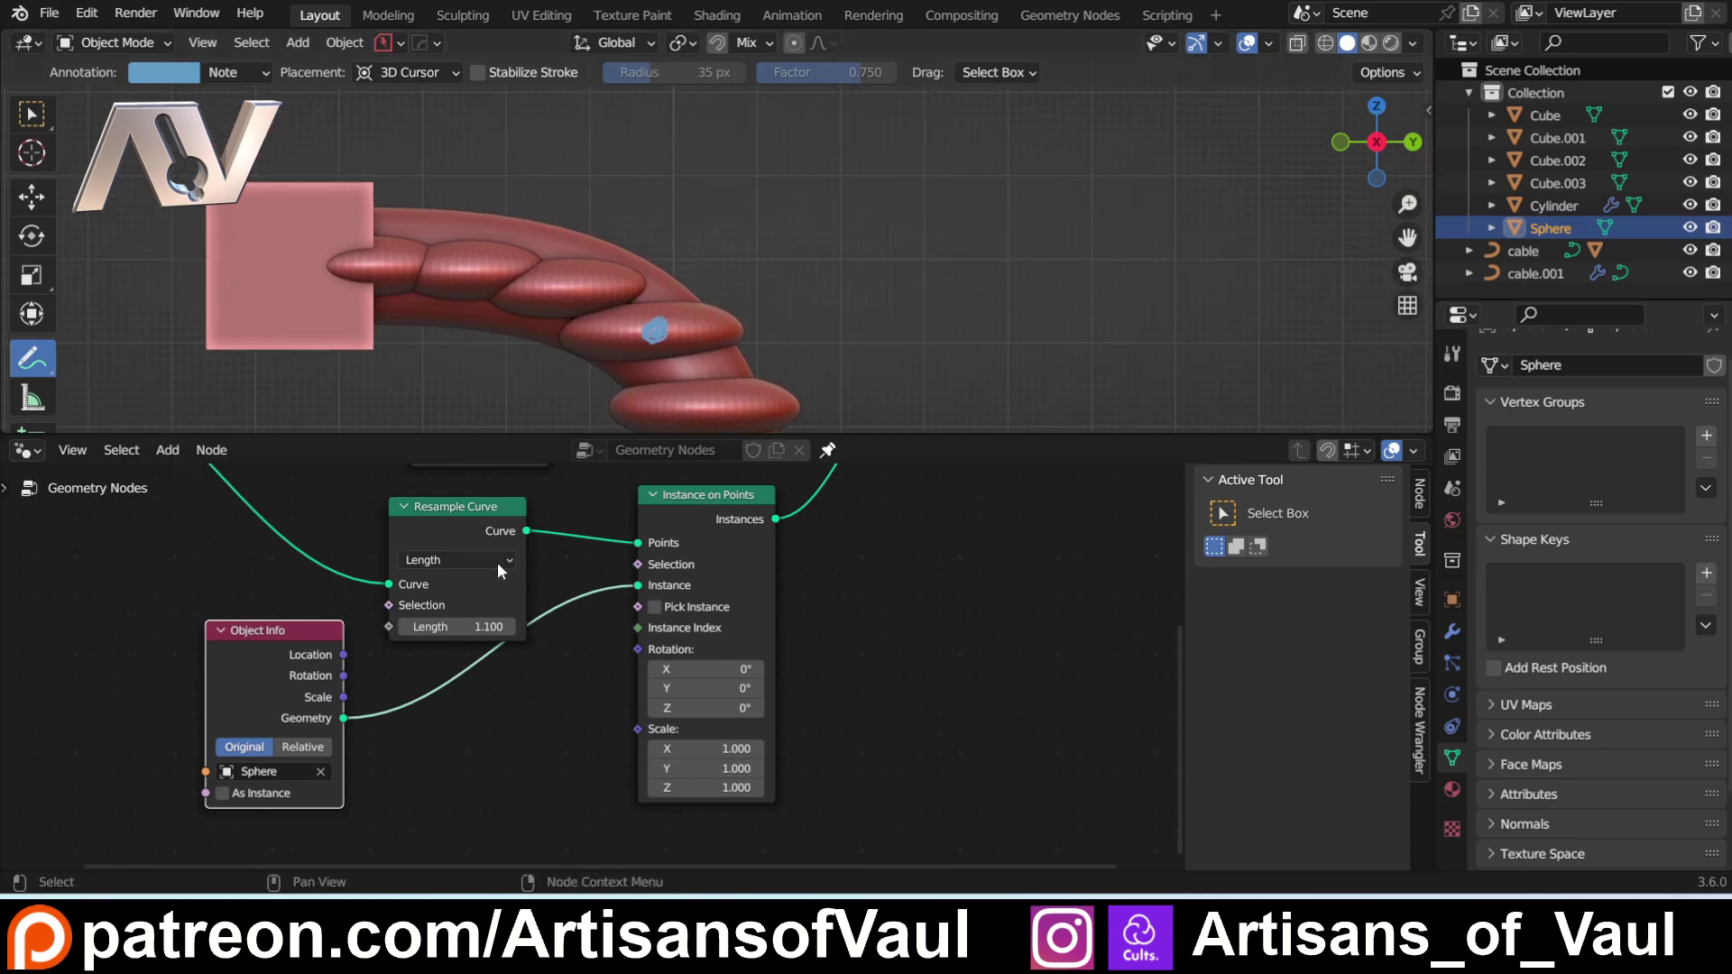
Step: Annotate the cable's centre path and draw arrows from the marked dot showing the outward and tangent directions
{"action": "scroll", "coordinate": [487, 324], "scroll_direction": "down", "scroll_amount": 4}
{"action": "middle_click_drag", "start_coordinate": [493, 327], "coordinate": [520, 247], "text": "shift"}
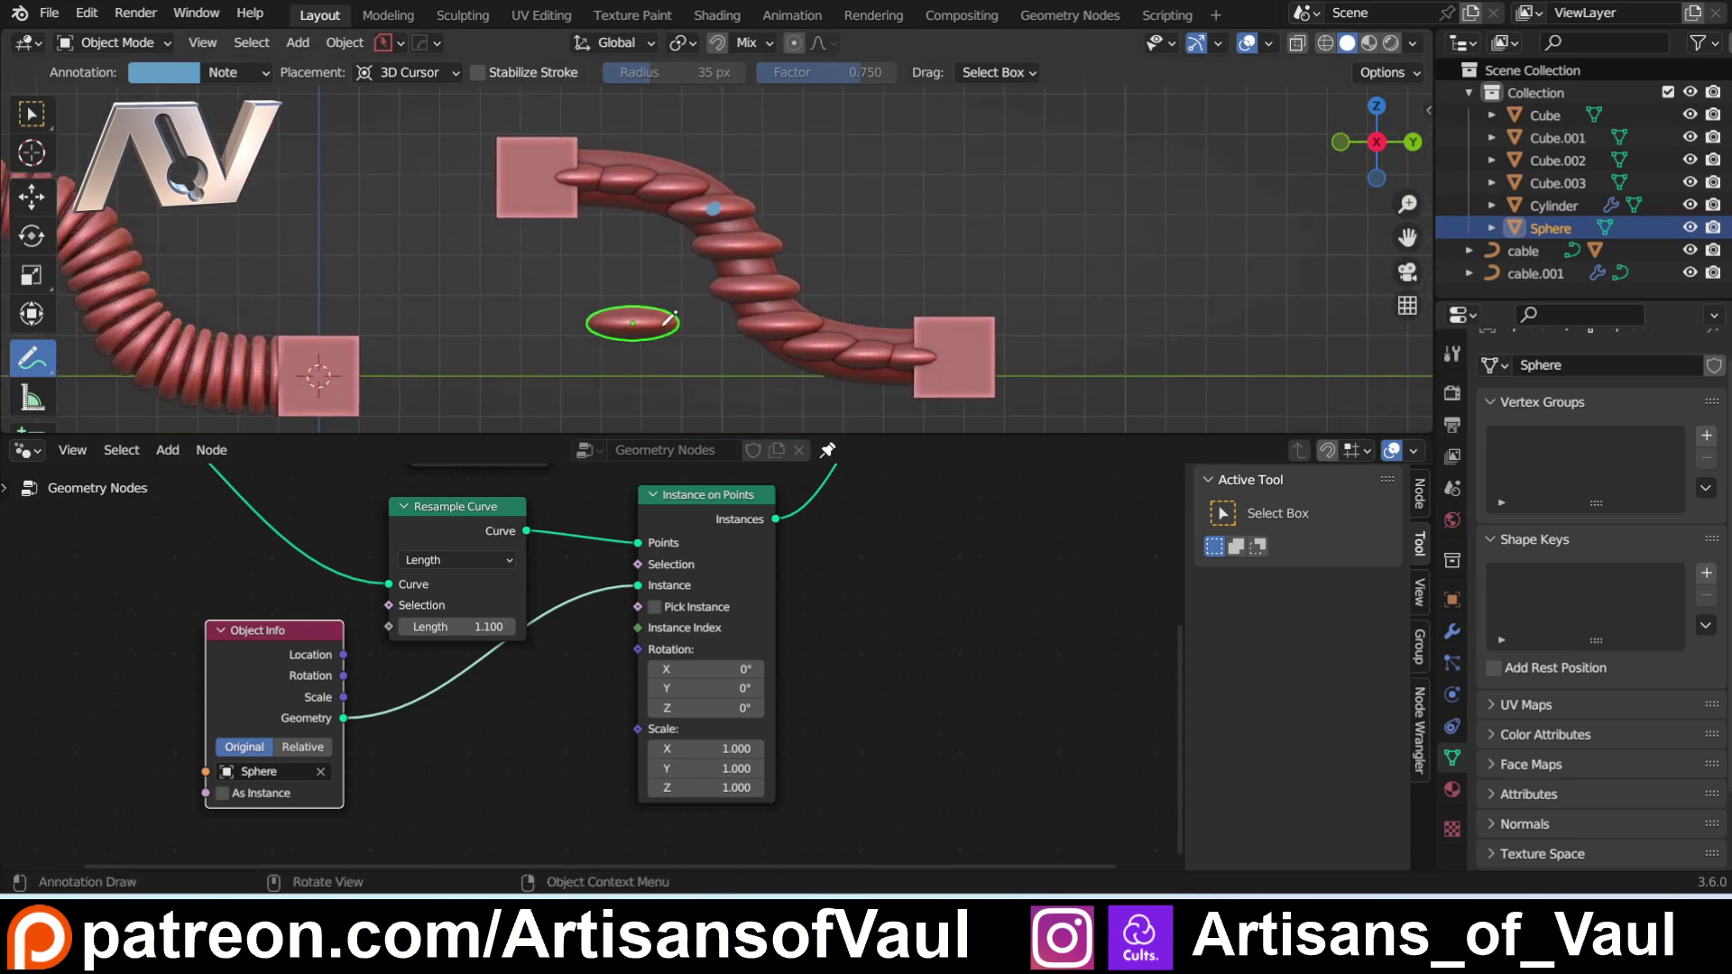
{"action": "scroll", "coordinate": [670, 317], "scroll_direction": "up", "scroll_amount": 3}
{"action": "mouse_move", "coordinate": [663, 212]}
{"action": "middle_mouse_down", "text": "shift"}
{"action": "mouse_move", "coordinate": [599, 332]}
{"action": "mouse_move", "coordinate": [631, 212]}
{"action": "mouse_move", "coordinate": [680, 241]}
{"action": "middle_mouse_up", "text": "shift"}
{"action": "scroll", "coordinate": [599, 332], "scroll_direction": "up", "scroll_amount": 4}
{"action": "scroll", "coordinate": [620, 232], "scroll_direction": "down", "scroll_amount": 1}
{"action": "mouse_move", "coordinate": [667, 258]}
{"action": "left_mouse_down"}
{"action": "mouse_move", "coordinate": [823, 144]}
{"action": "mouse_move", "coordinate": [788, 184]}
{"action": "left_mouse_up"}
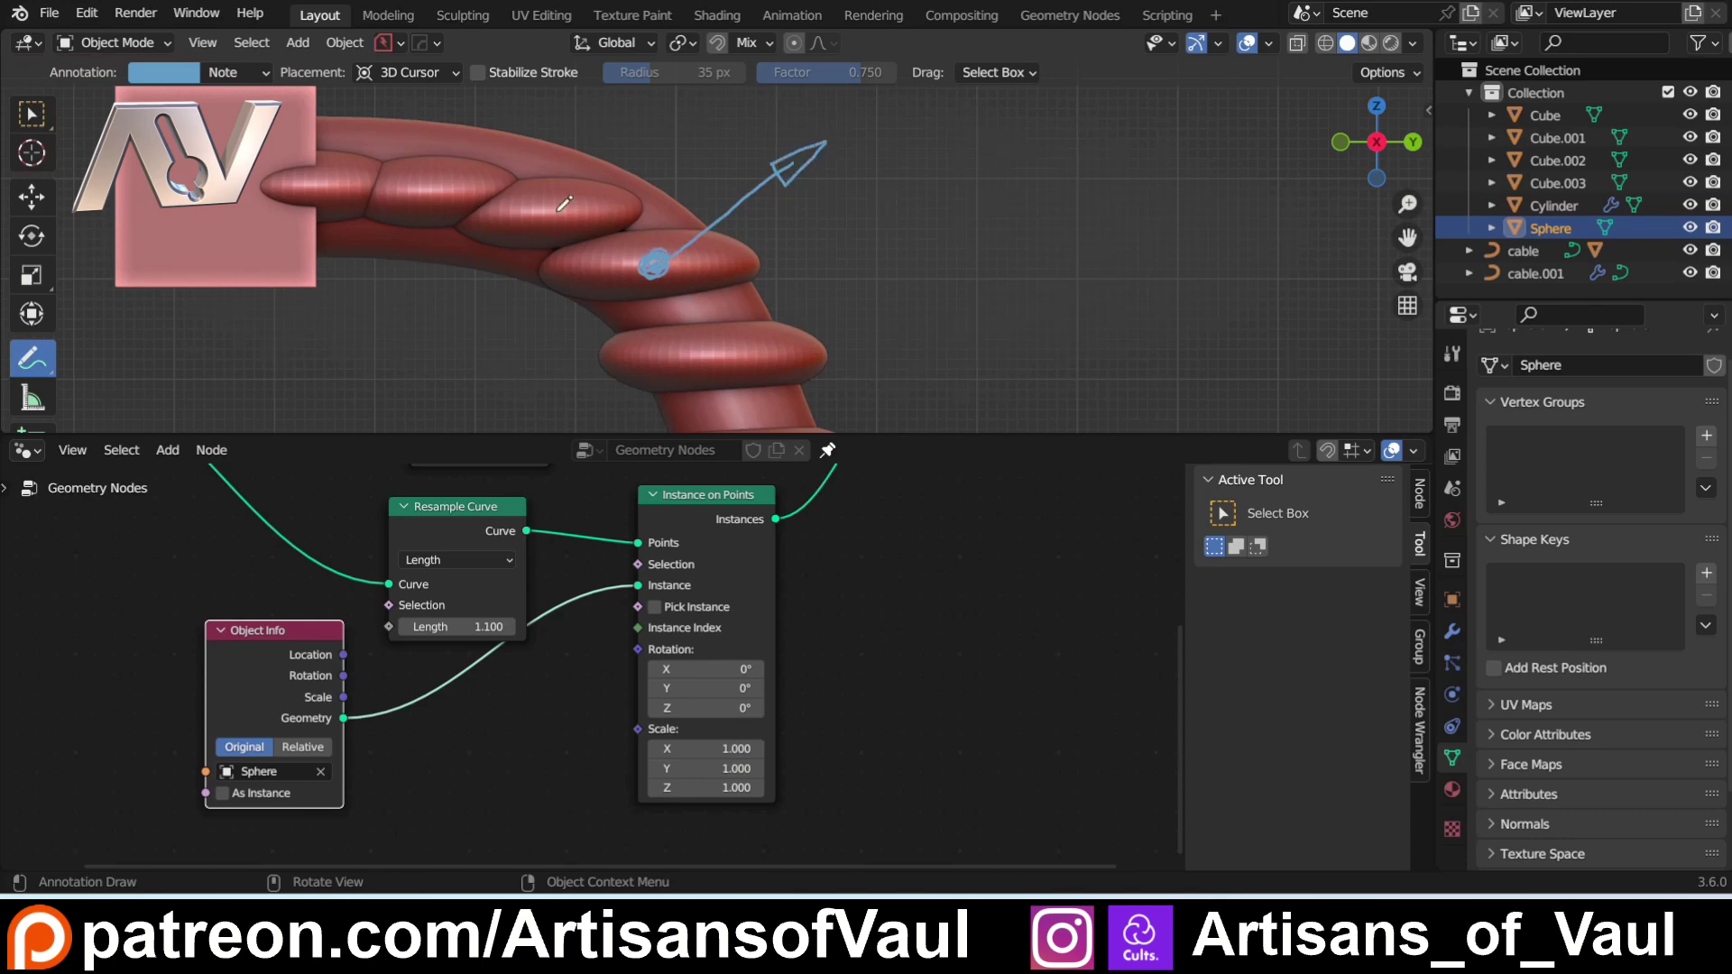
{"action": "mouse_move", "coordinate": [310, 183]}
{"action": "left_mouse_down"}
{"action": "mouse_move", "coordinate": [433, 184]}
{"action": "mouse_move", "coordinate": [603, 231]}
{"action": "mouse_move", "coordinate": [685, 287]}
{"action": "mouse_move", "coordinate": [737, 371]}
{"action": "mouse_move", "coordinate": [754, 451]}
{"action": "left_mouse_up"}
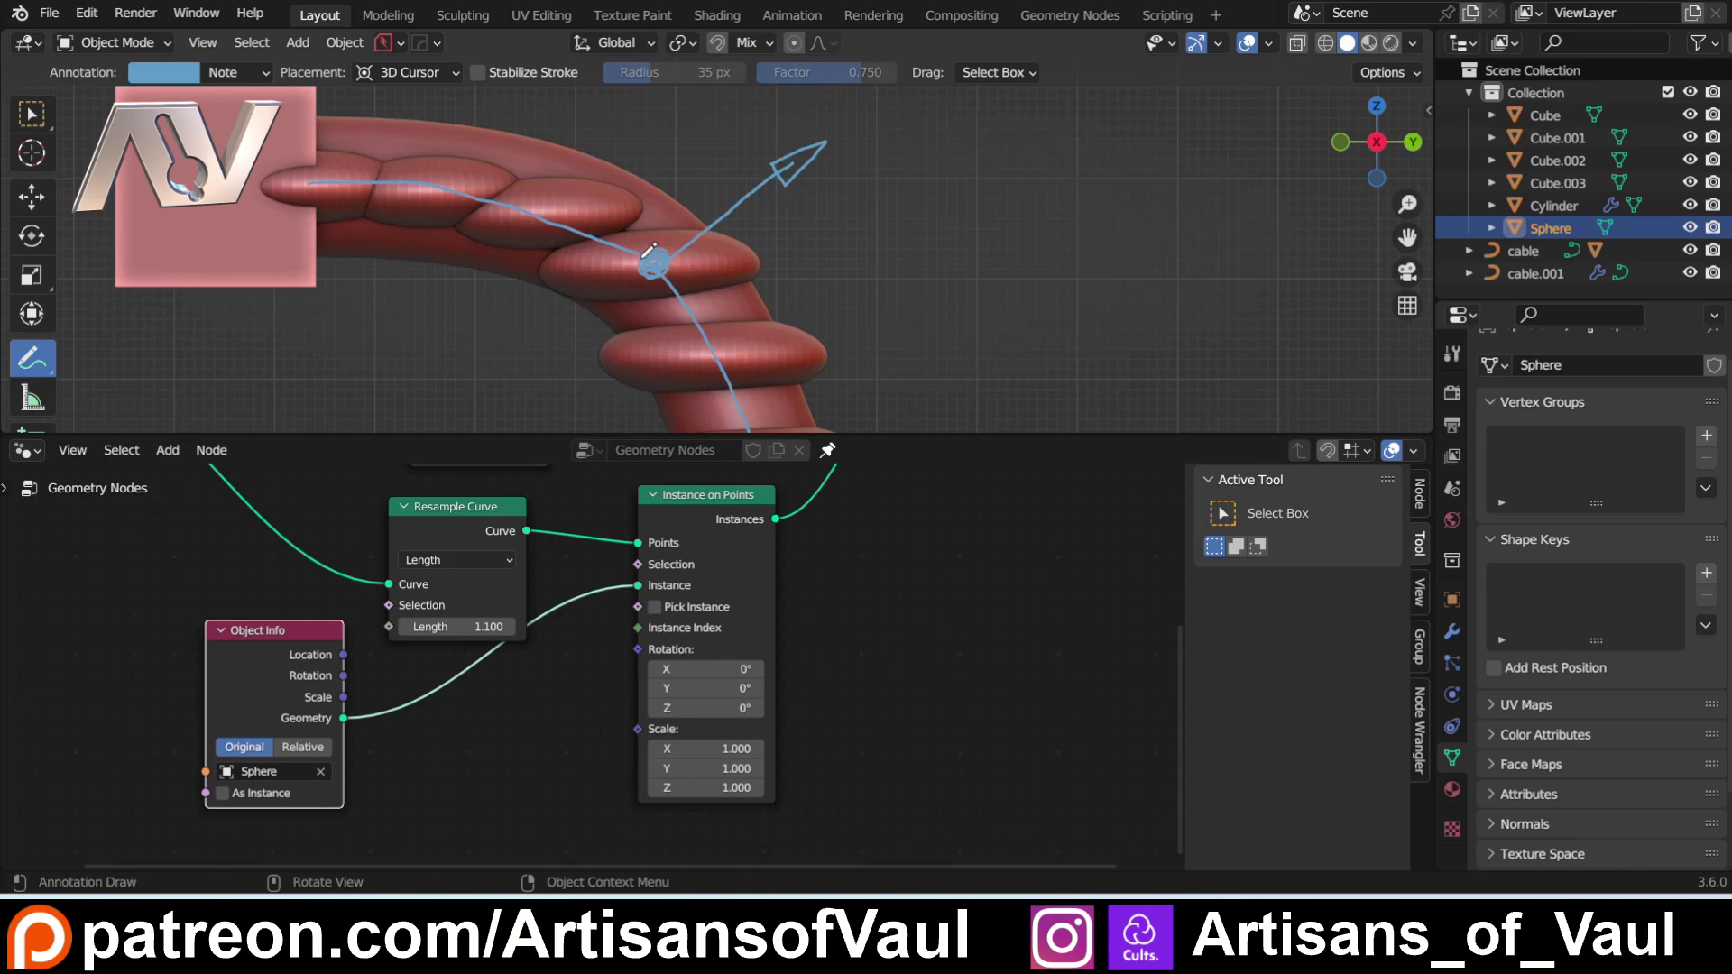
{"action": "left_click_drag", "start_coordinate": [661, 262], "coordinate": [806, 159]}
{"action": "left_click_drag", "start_coordinate": [594, 206], "coordinate": [756, 340]}
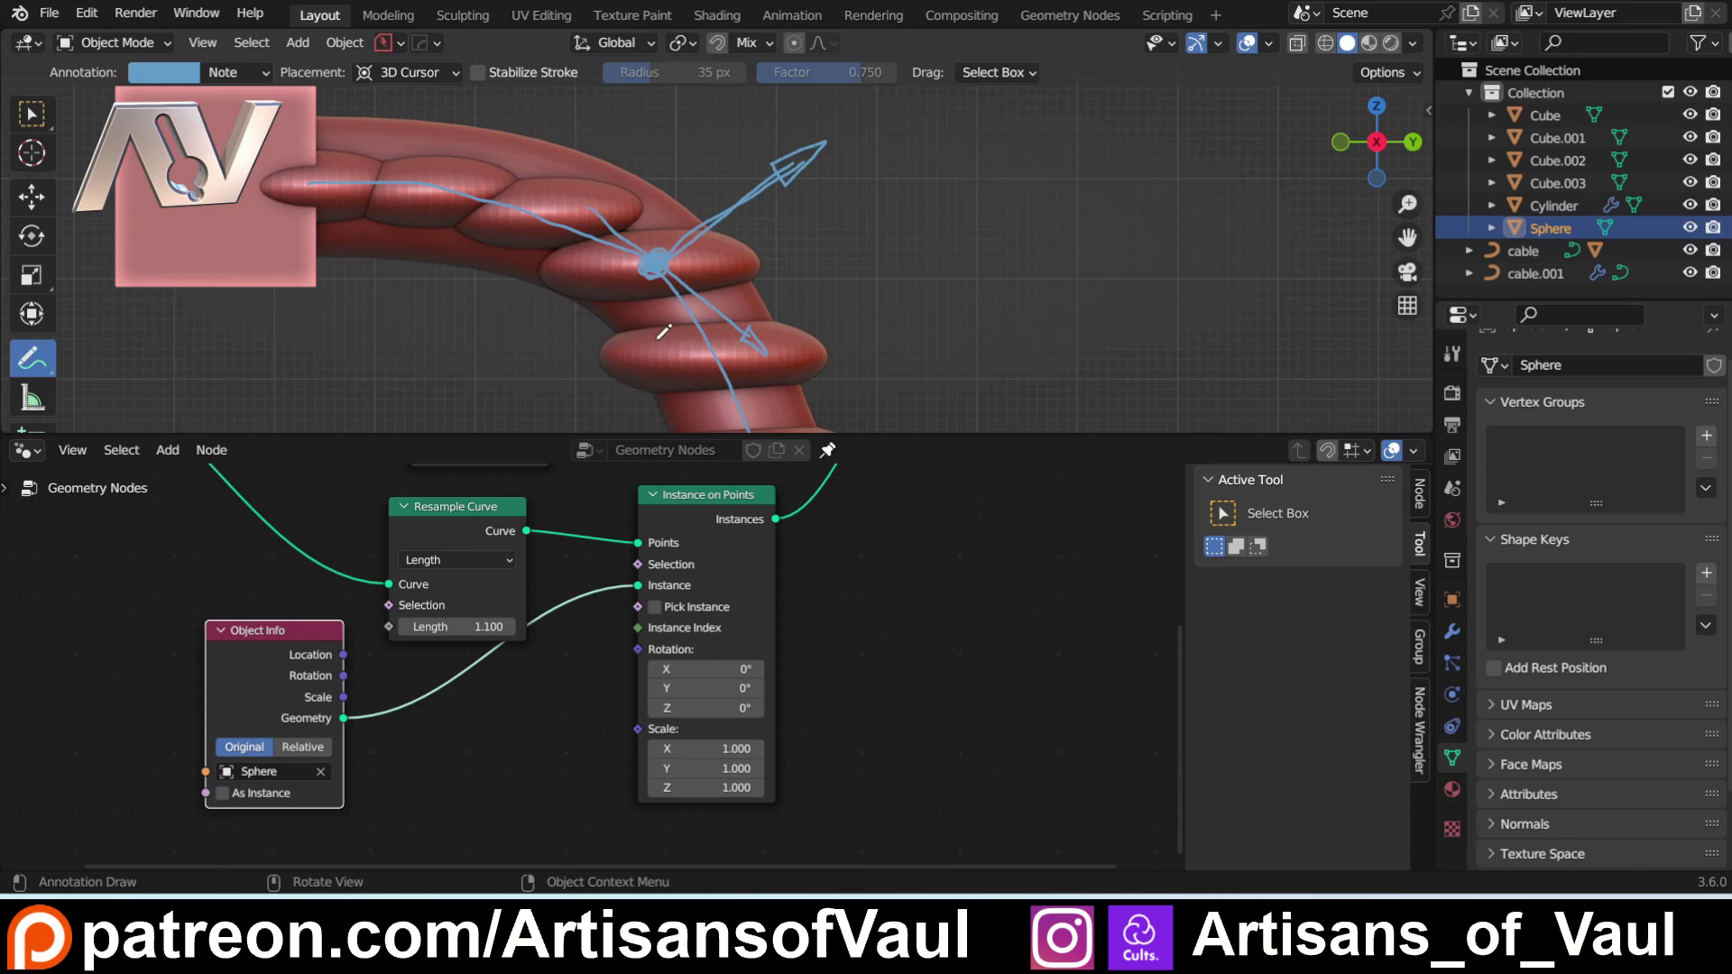
Step: Undo all the annotation strokes on the cable and return to the Select Box tool
{"action": "key", "text": "ctrl+z"}
{"action": "key", "text": "ctrl+z"}
{"action": "key", "text": "ctrl+z"}
{"action": "key", "text": "ctrl+z"}
{"action": "key", "text": "ctrl+z"}
{"action": "key", "text": "ctrl+z"}
{"action": "key", "text": "ctrl+z"}
{"action": "key", "text": "ctrl+z"}
{"action": "key", "text": "ctrl+z"}
{"action": "key", "text": "ctrl+z"}
{"action": "key", "text": "ctrl+z"}
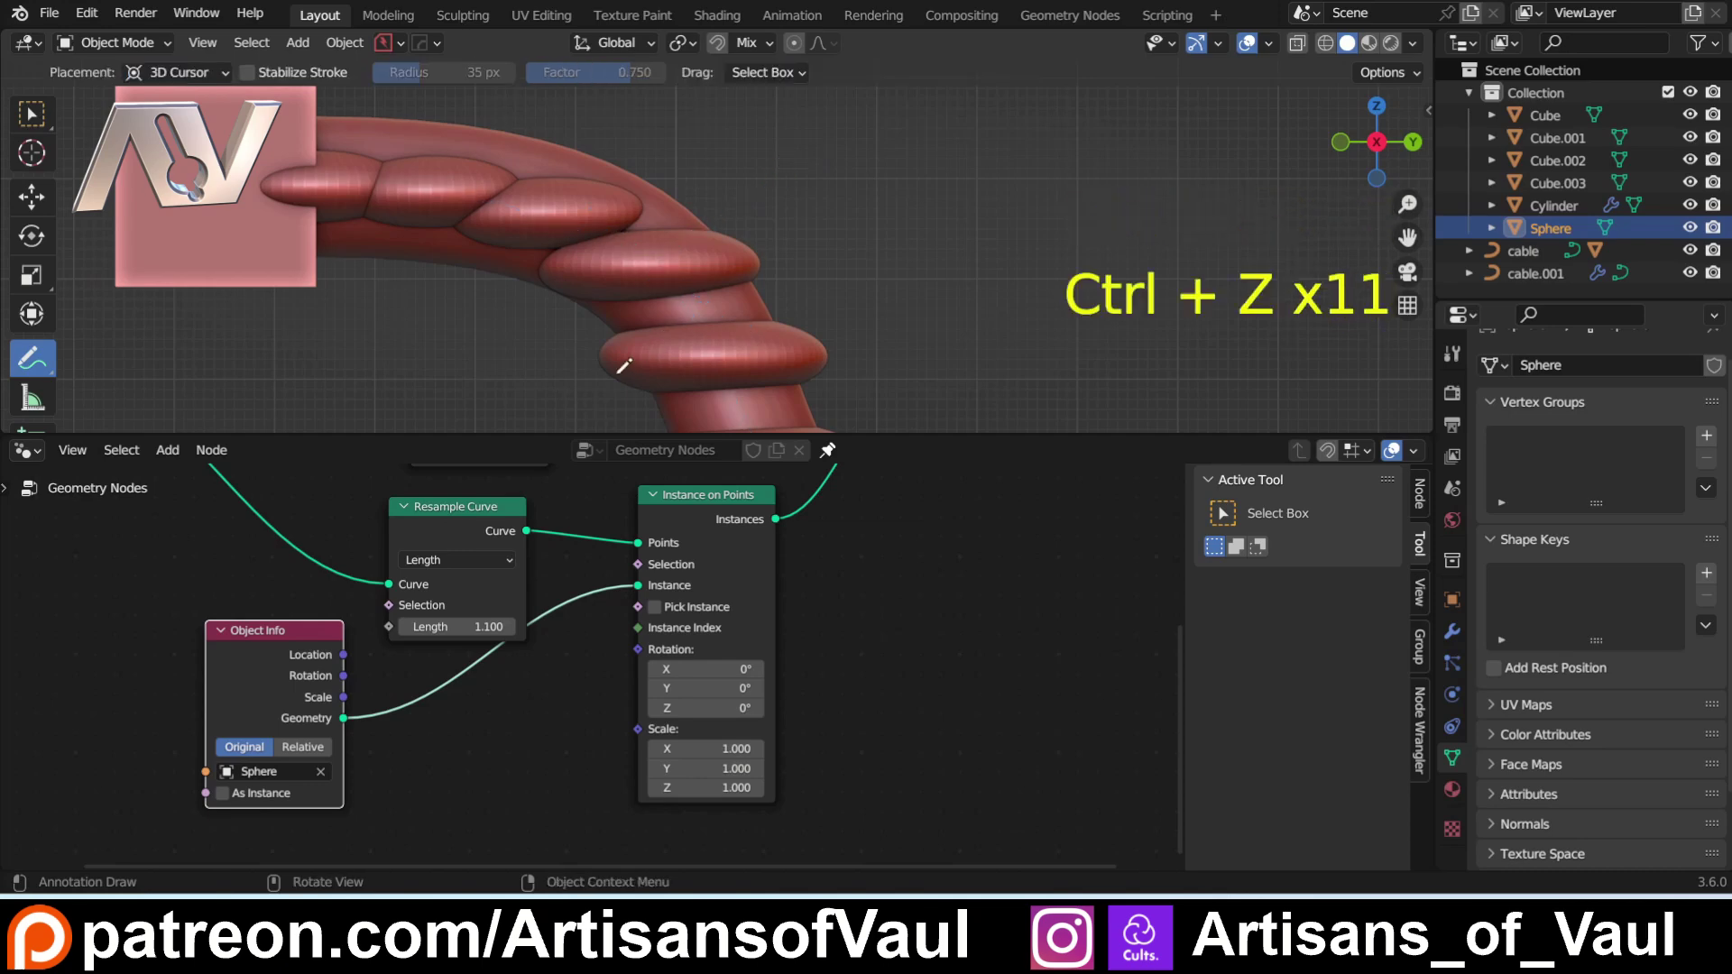
{"action": "left_click", "coordinate": [18, 114]}
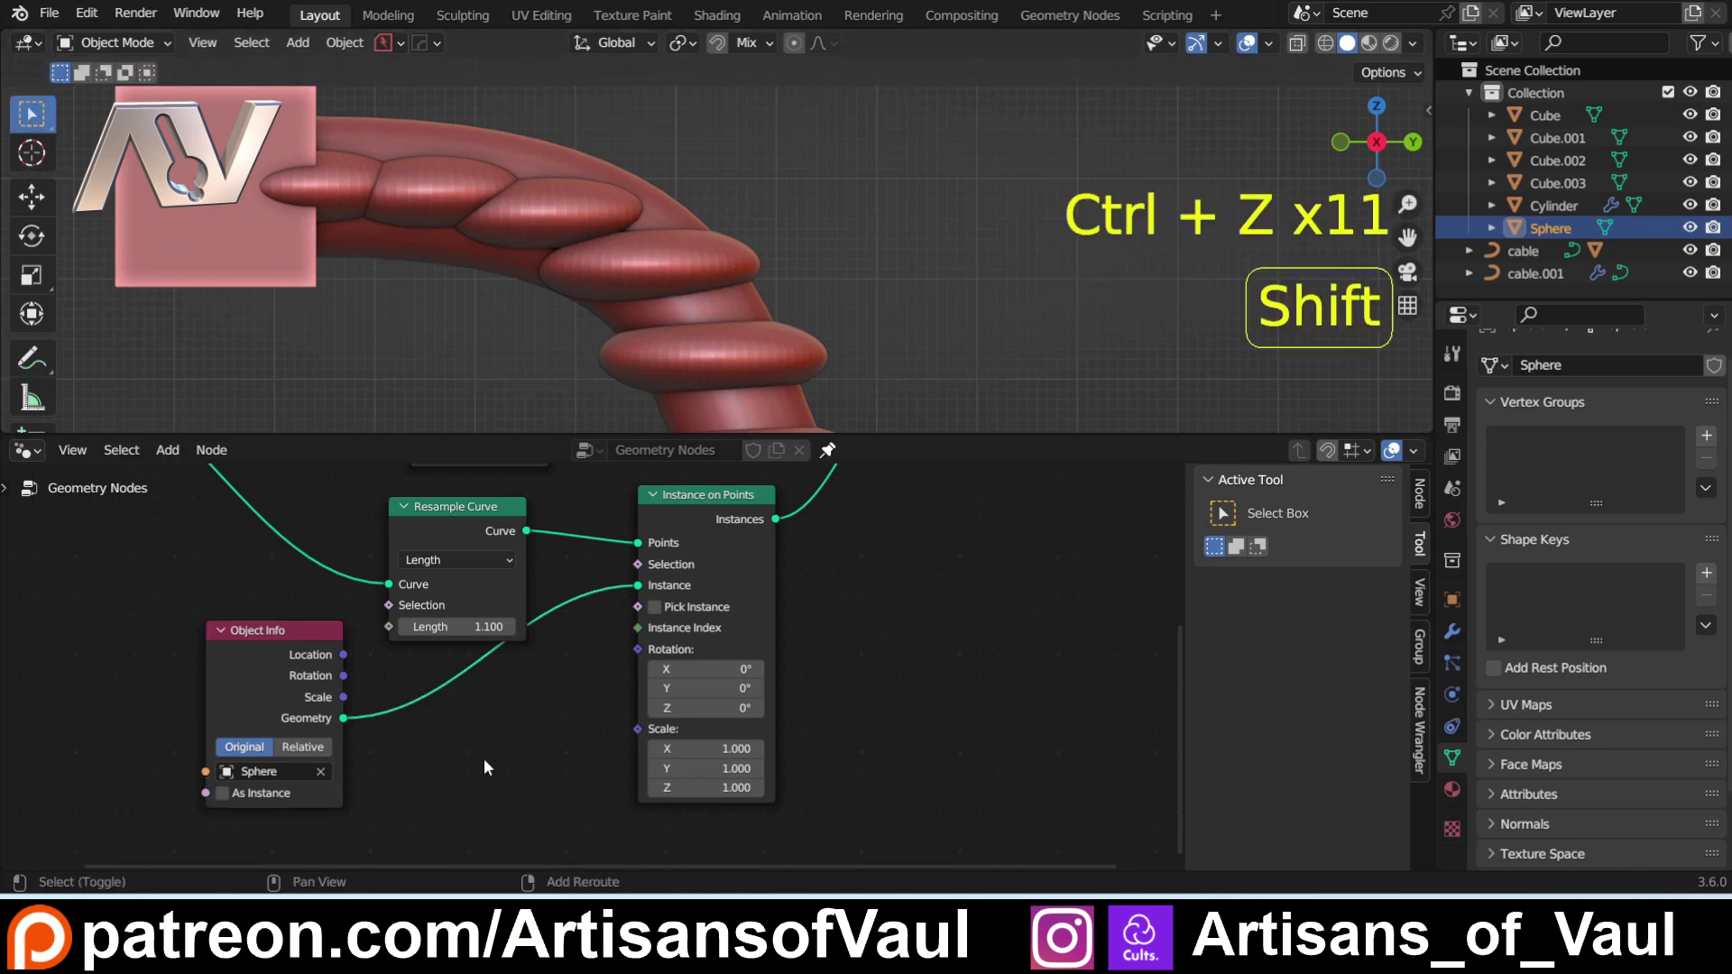
Step: Add a Curve Tangent node beside the Object Info node and move Instance on Points farther away to make room
{"action": "key", "text": "shift+a"}
{"action": "left_click", "coordinate": [454, 414]}
{"action": "type", "text": "tan"}
{"action": "key", "text": "Return"}
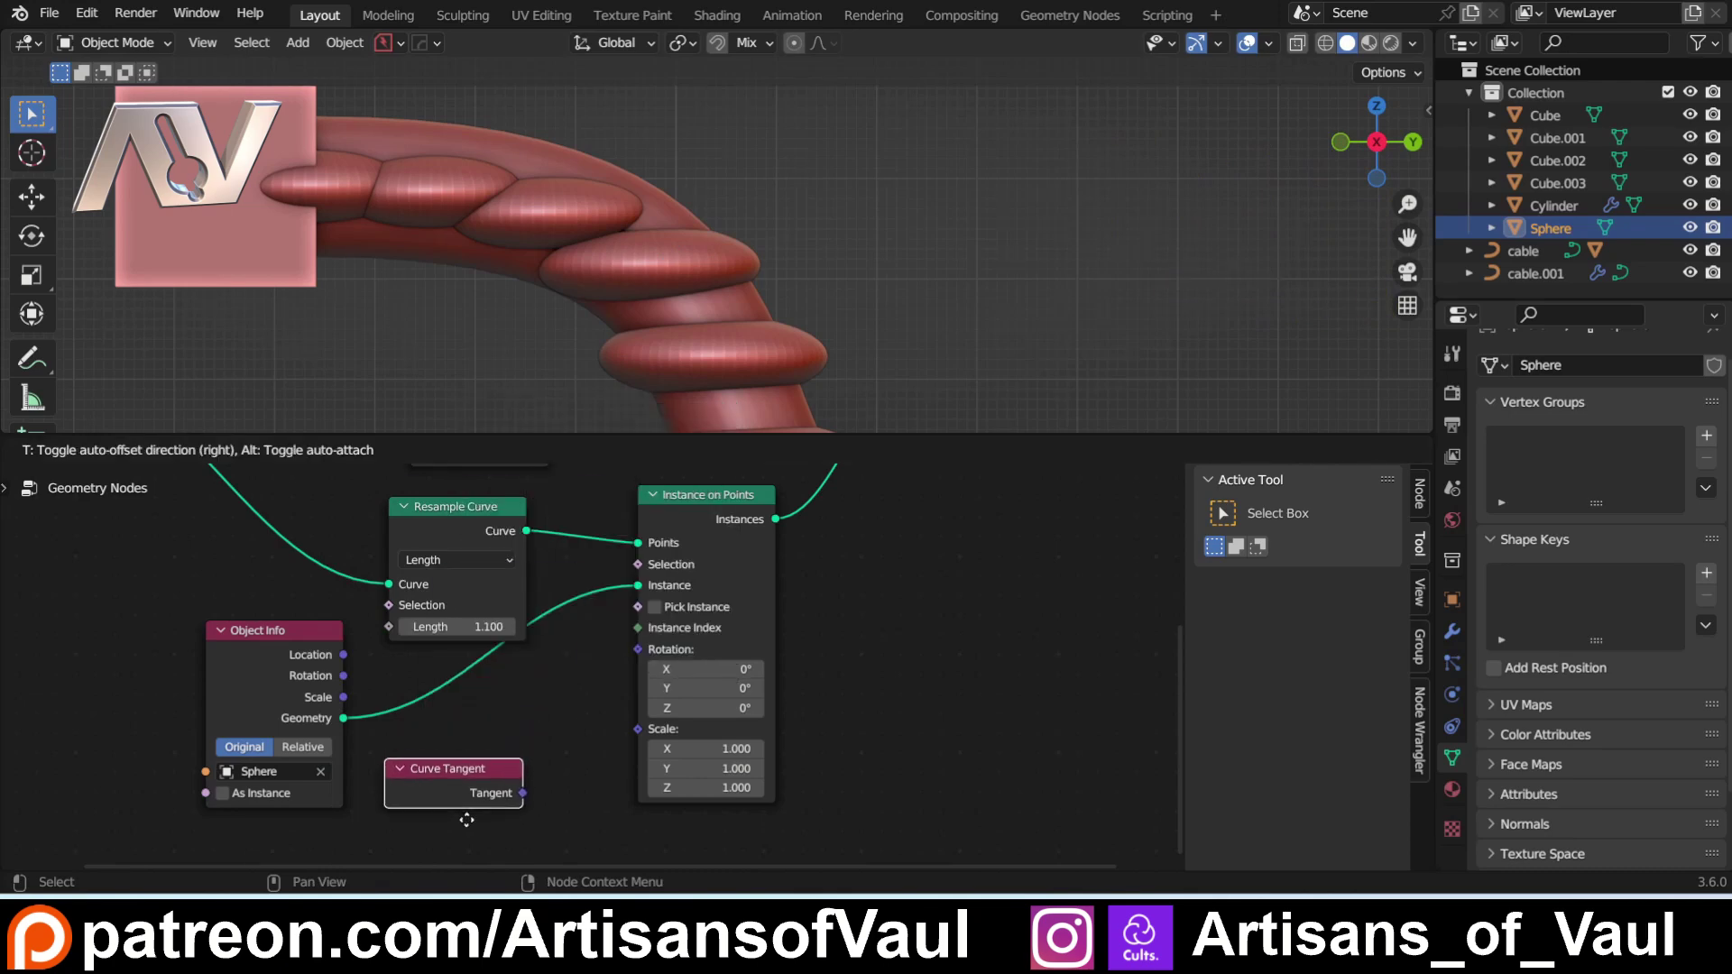
{"action": "left_click", "coordinate": [463, 854]}
{"action": "left_click_drag", "start_coordinate": [718, 494], "coordinate": [832, 488]}
{"action": "middle_click_drag", "start_coordinate": [691, 621], "coordinate": [683, 551]}
{"action": "left_click", "coordinate": [493, 716]}
{"action": "scroll", "coordinate": [579, 699], "scroll_direction": "up", "scroll_amount": 1}
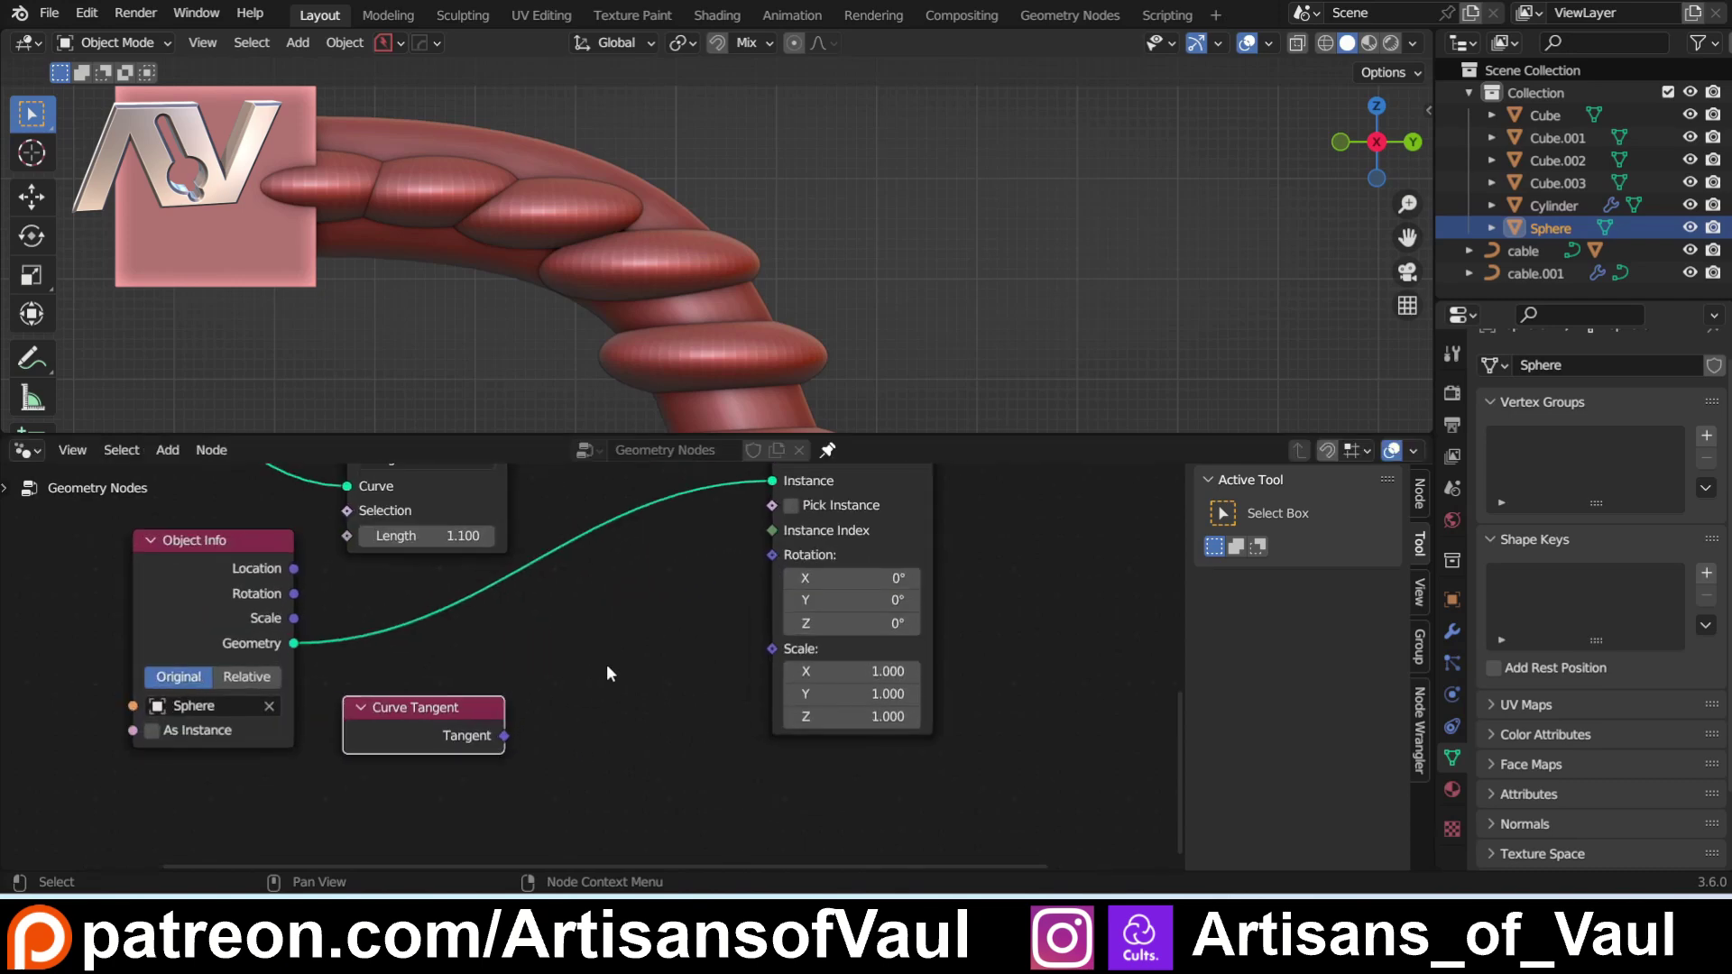
{"action": "scroll", "coordinate": [667, 654], "scroll_direction": "down", "scroll_amount": 1, "text": "shift"}
{"action": "scroll", "coordinate": [780, 571], "scroll_direction": "up", "scroll_amount": 2}
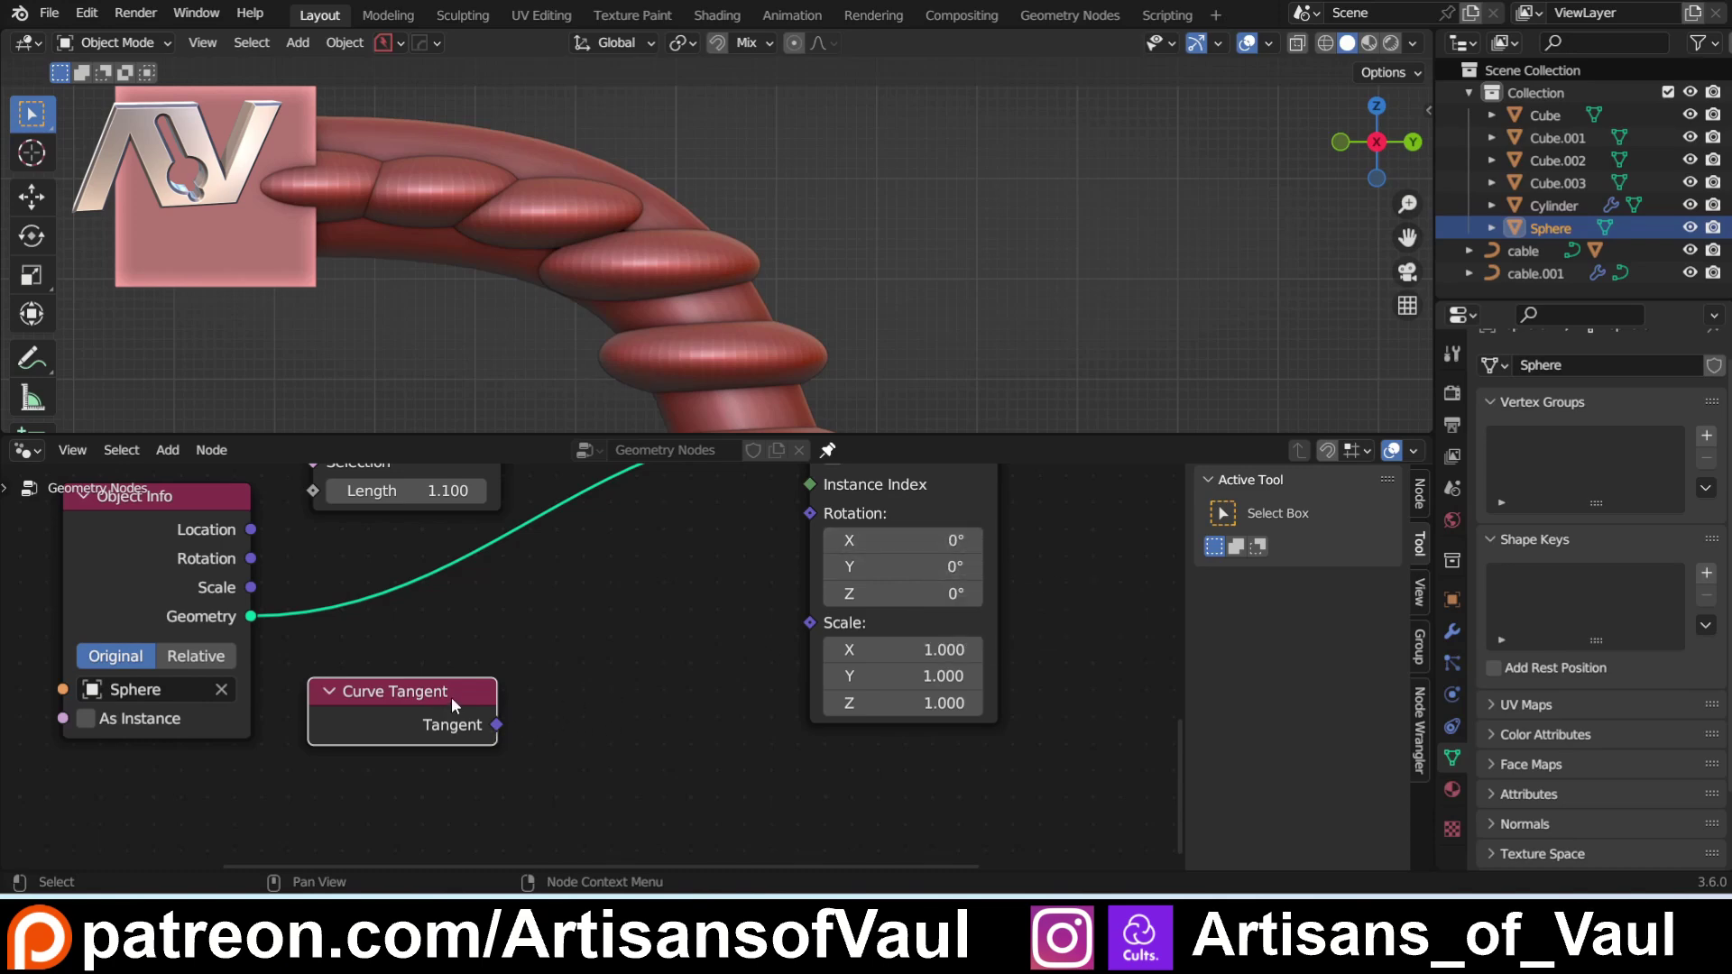
Step: Add an Align Euler to Vector node after Curve Tangent, with the tangent feeding its Vector input
{"action": "left_click_drag", "start_coordinate": [466, 723], "coordinate": [573, 691]}
{"action": "type", "text": "eu"}
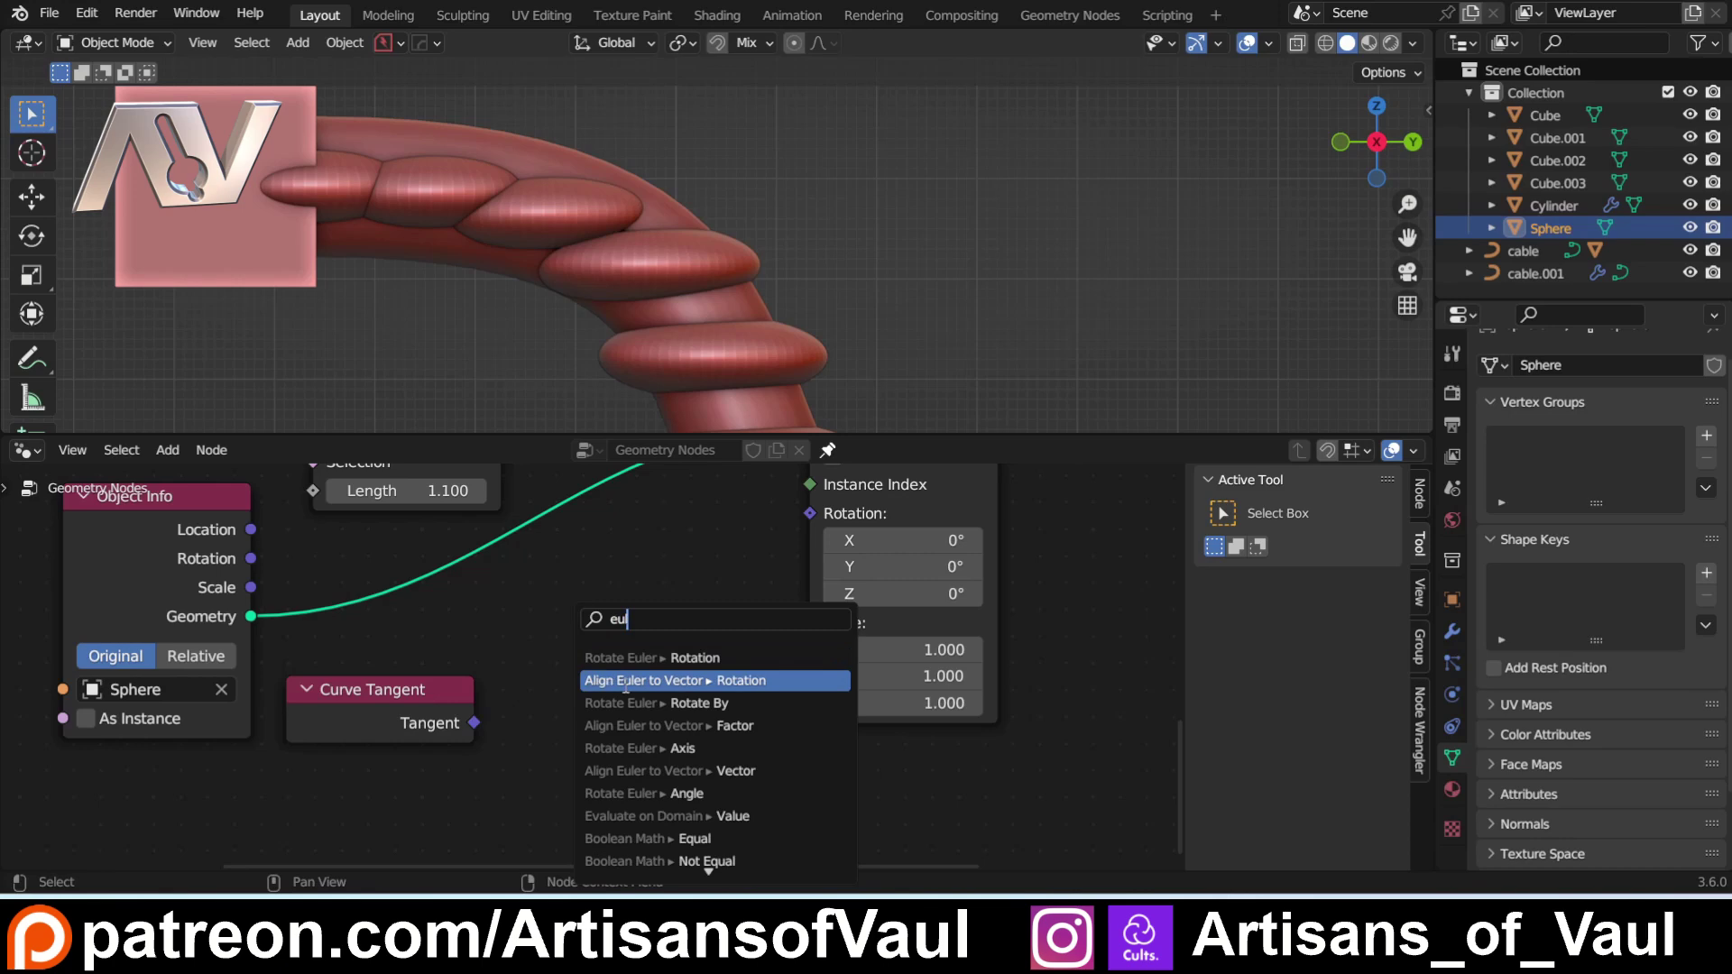
{"action": "left_click", "coordinate": [625, 685]}
{"action": "left_click", "coordinate": [587, 660]}
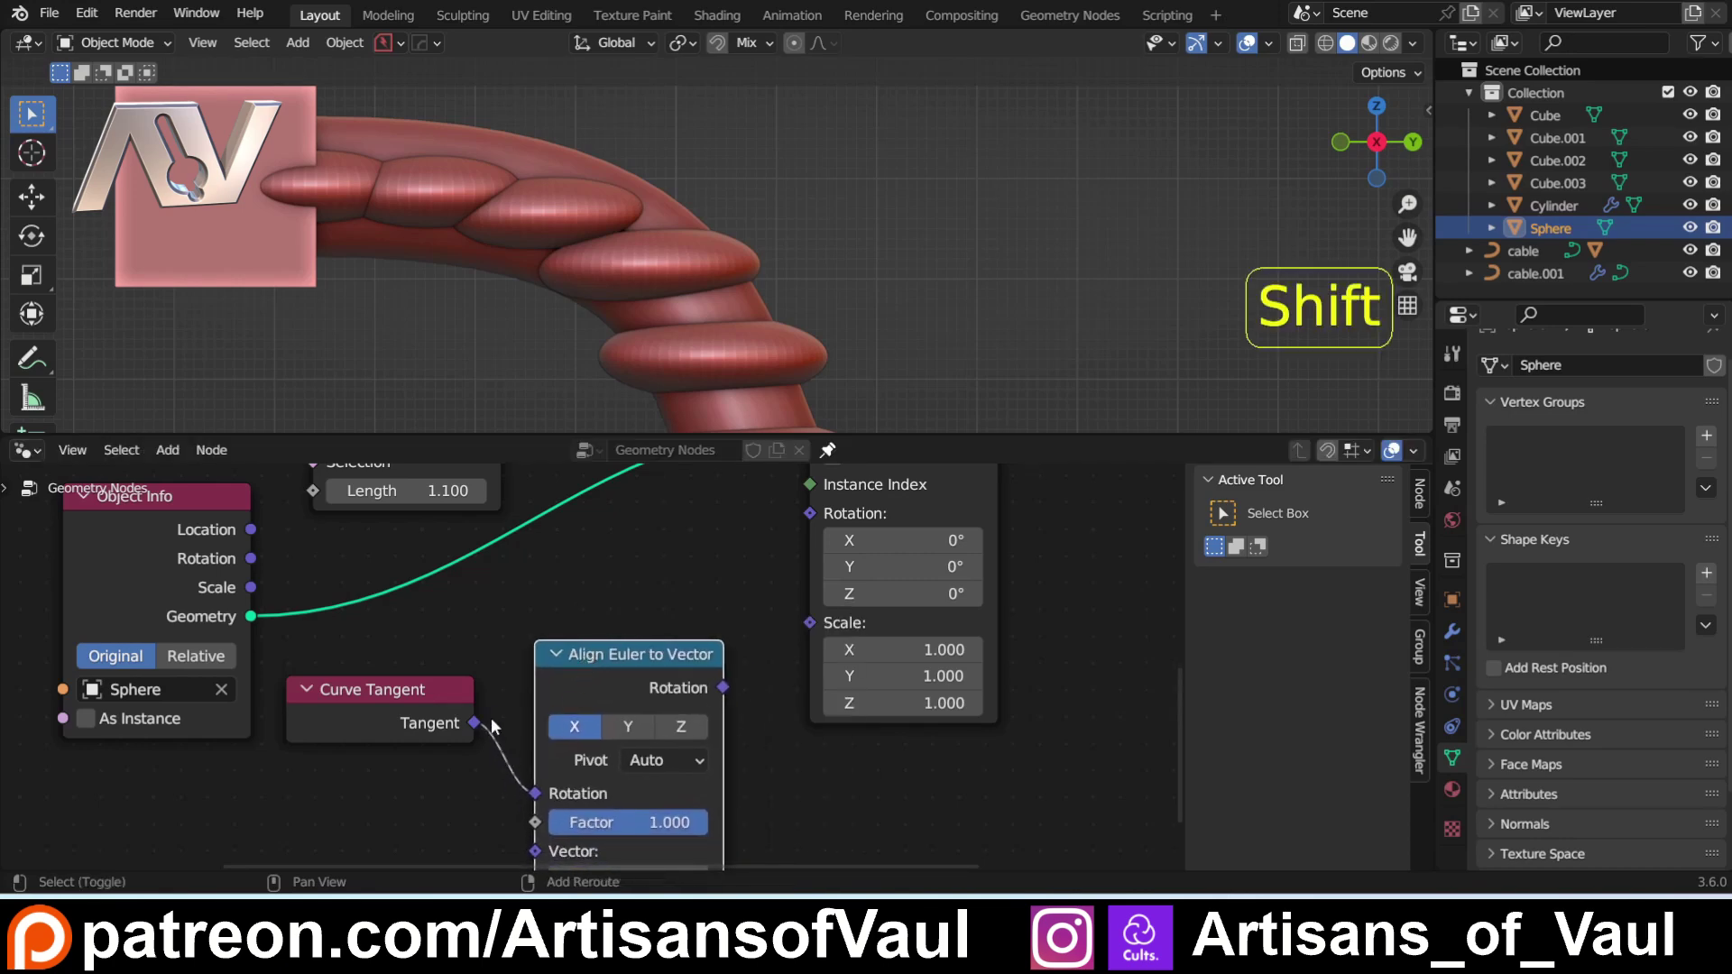
{"action": "middle_click_drag", "start_coordinate": [559, 762], "coordinate": [588, 707]}
{"action": "left_click_drag", "start_coordinate": [564, 737], "coordinate": [563, 795]}
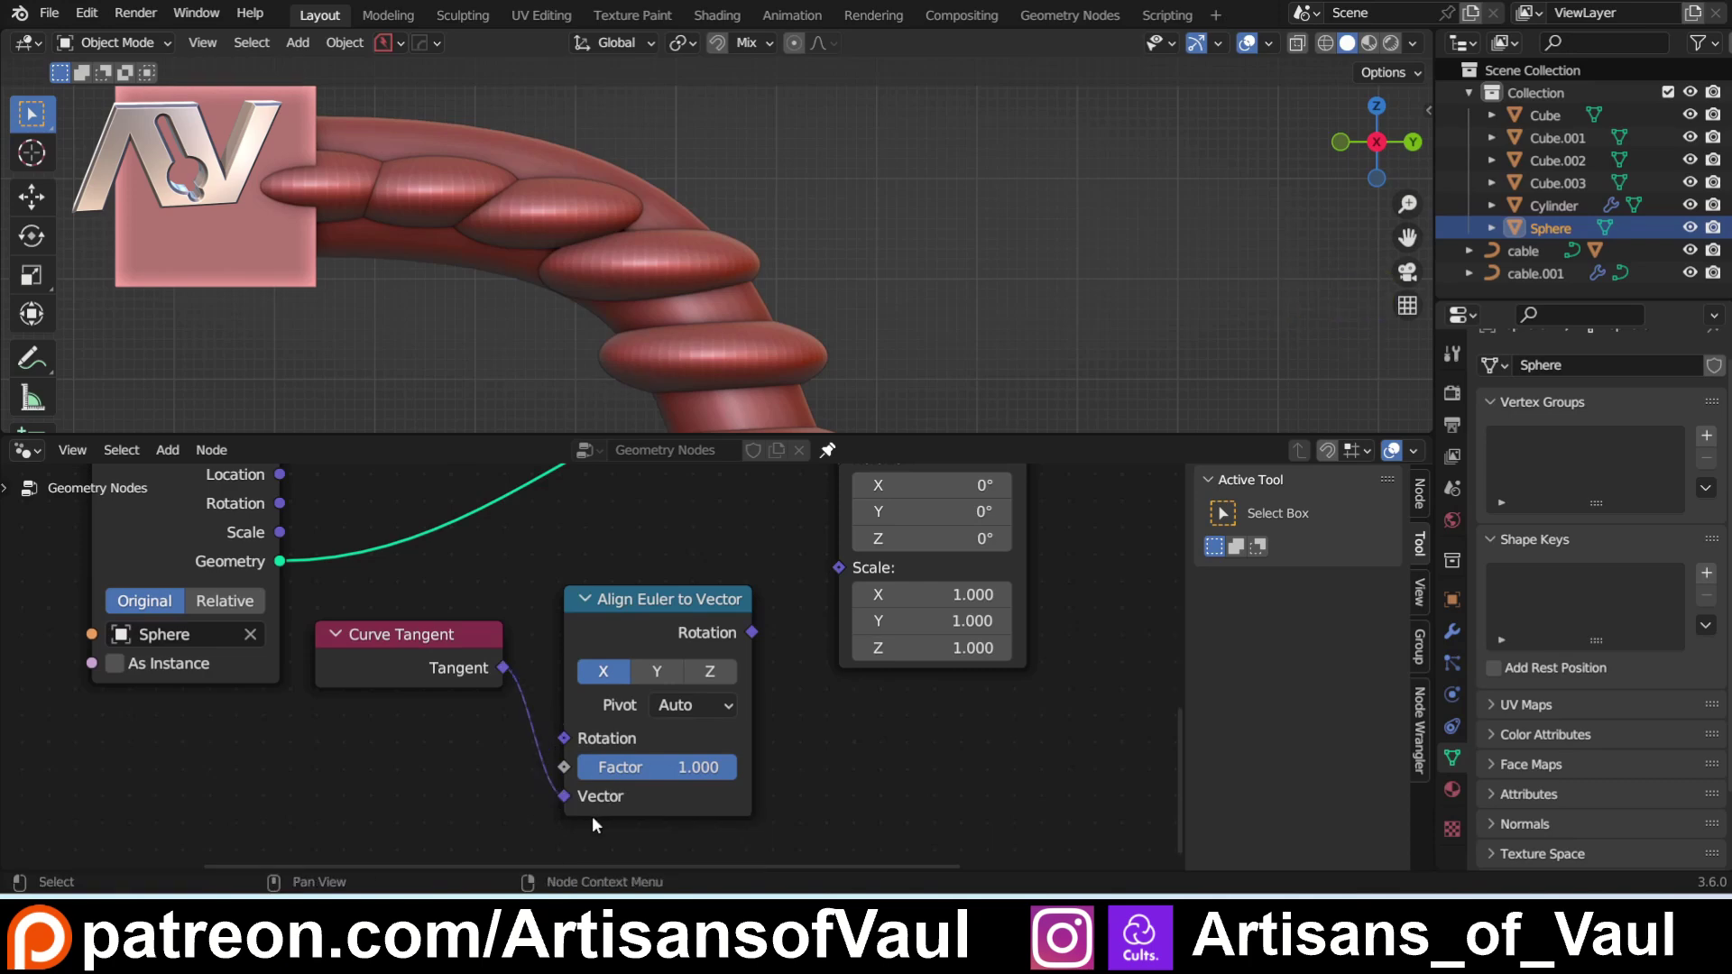
Step: Connect the Align Euler to Vector rotation to the Rotation input of Instance on Points and set its axis to Z
{"action": "scroll", "coordinate": [783, 577], "scroll_direction": "down", "scroll_amount": 2}
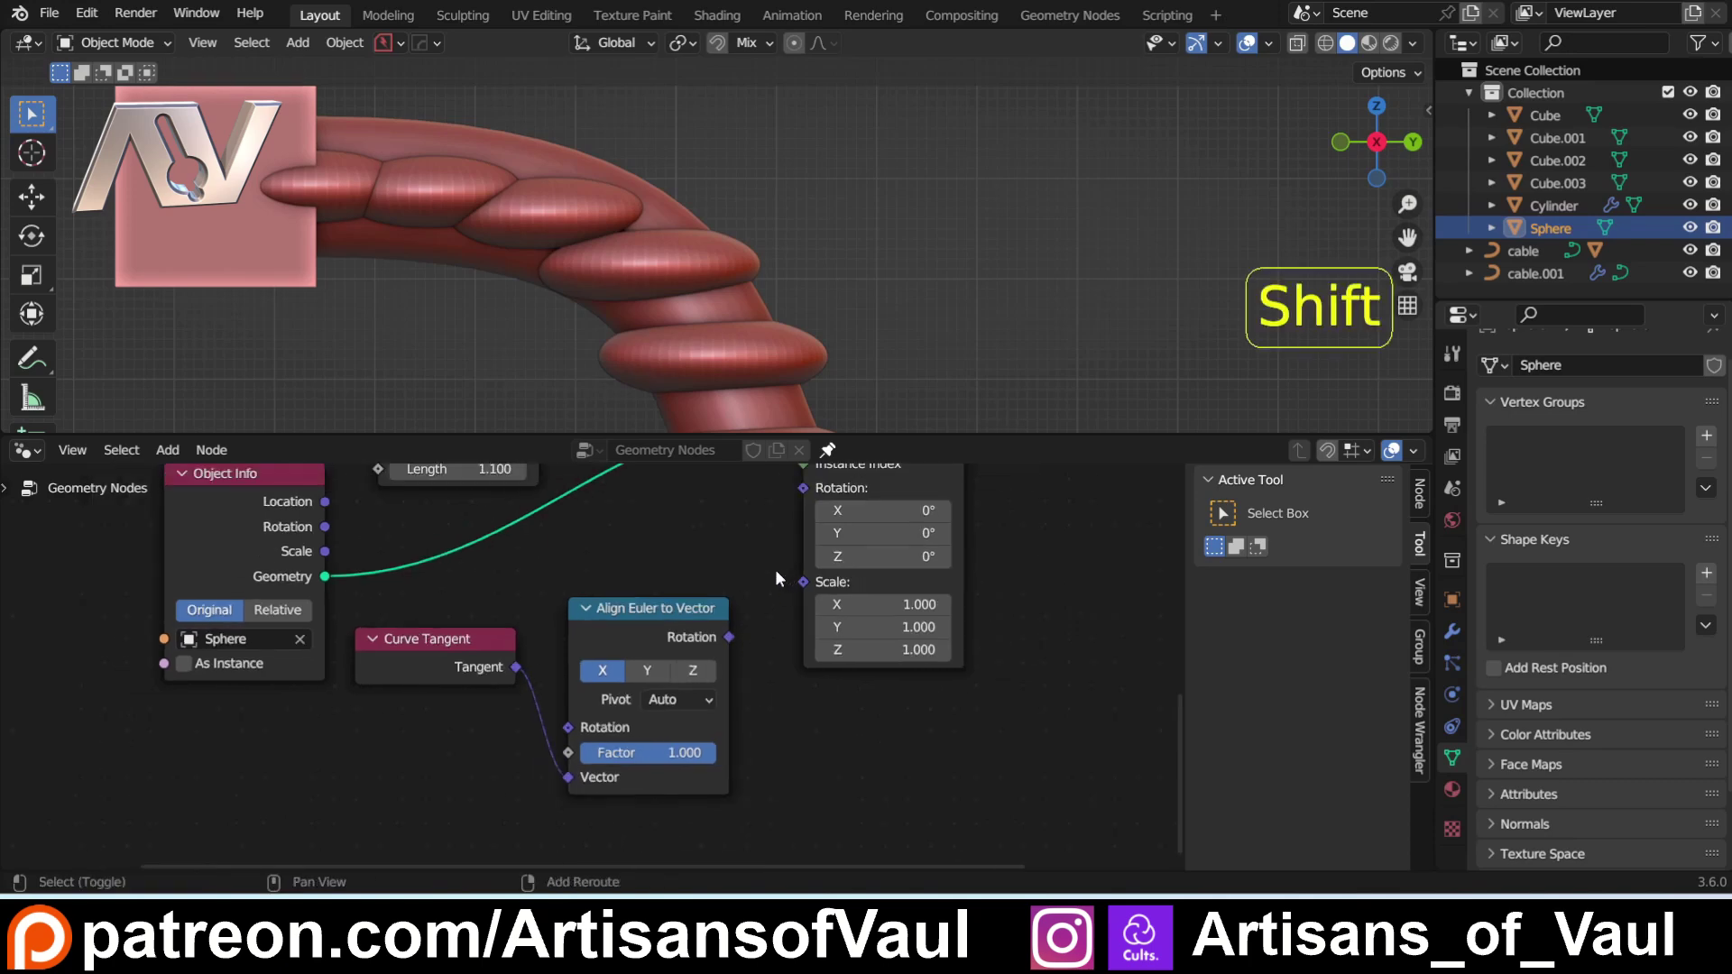
{"action": "middle_click_drag", "start_coordinate": [765, 580], "coordinate": [726, 625], "text": "shift"}
{"action": "left_click_drag", "start_coordinate": [688, 683], "coordinate": [756, 539]}
{"action": "scroll", "coordinate": [588, 302], "scroll_direction": "down", "scroll_amount": 3}
{"action": "middle_click_drag", "start_coordinate": [578, 362], "coordinate": [622, 280], "text": "shift"}
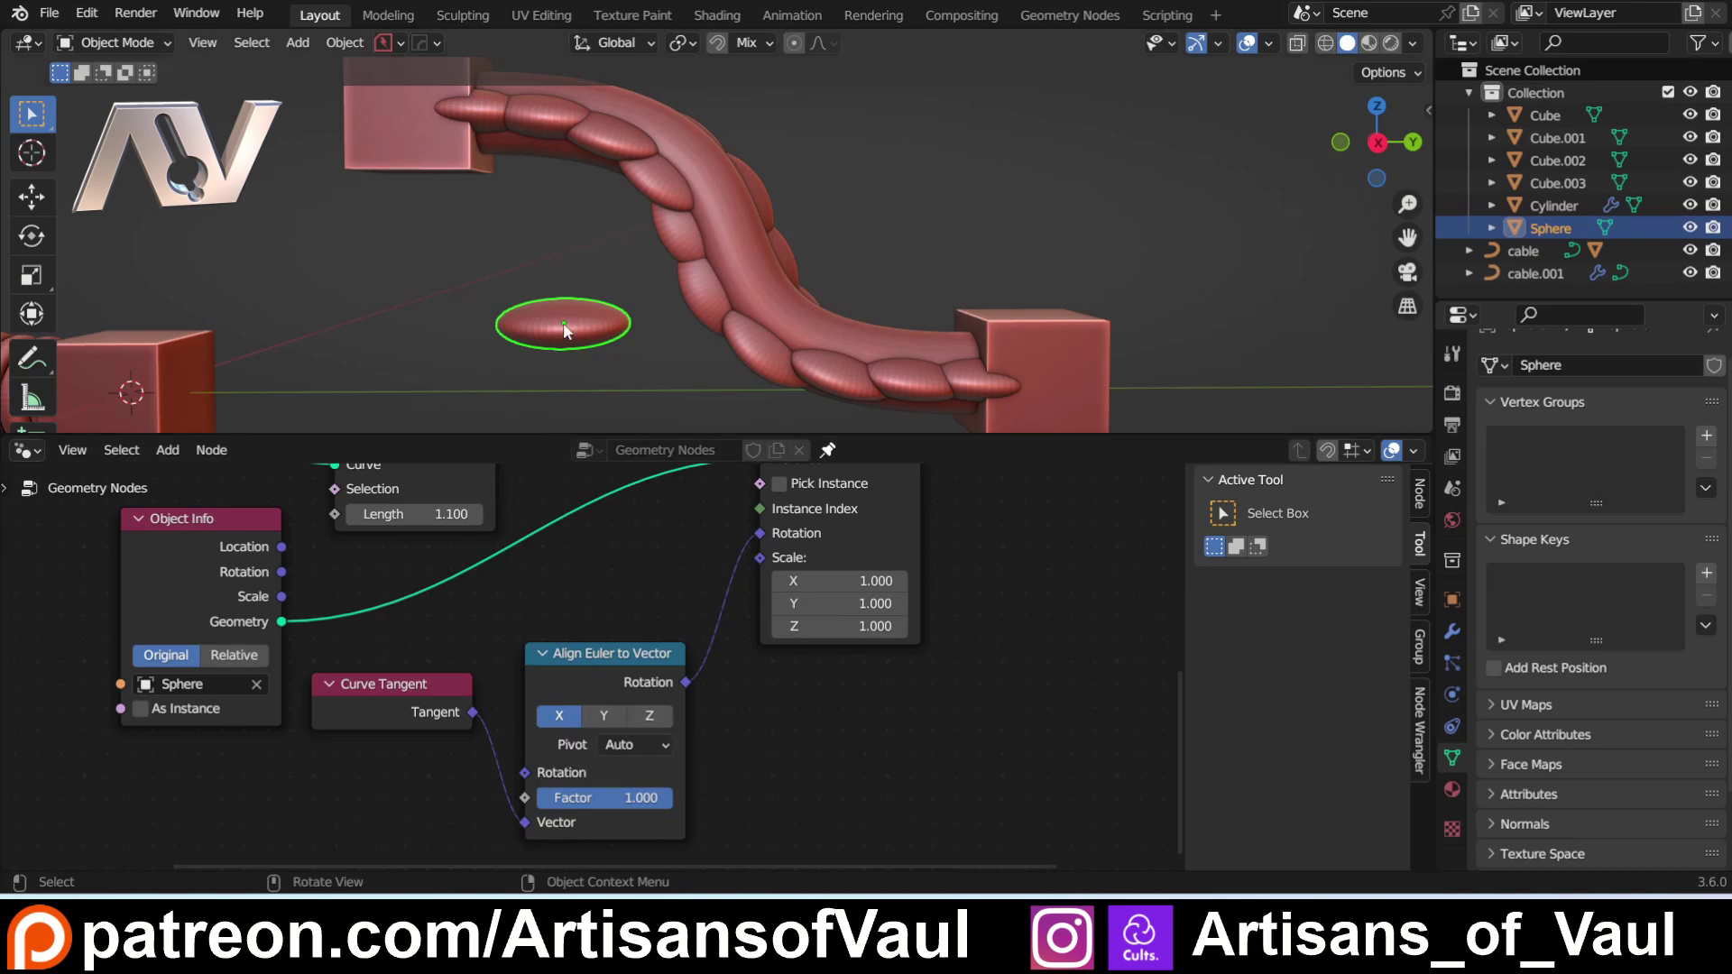
{"action": "left_click", "coordinate": [649, 715]}
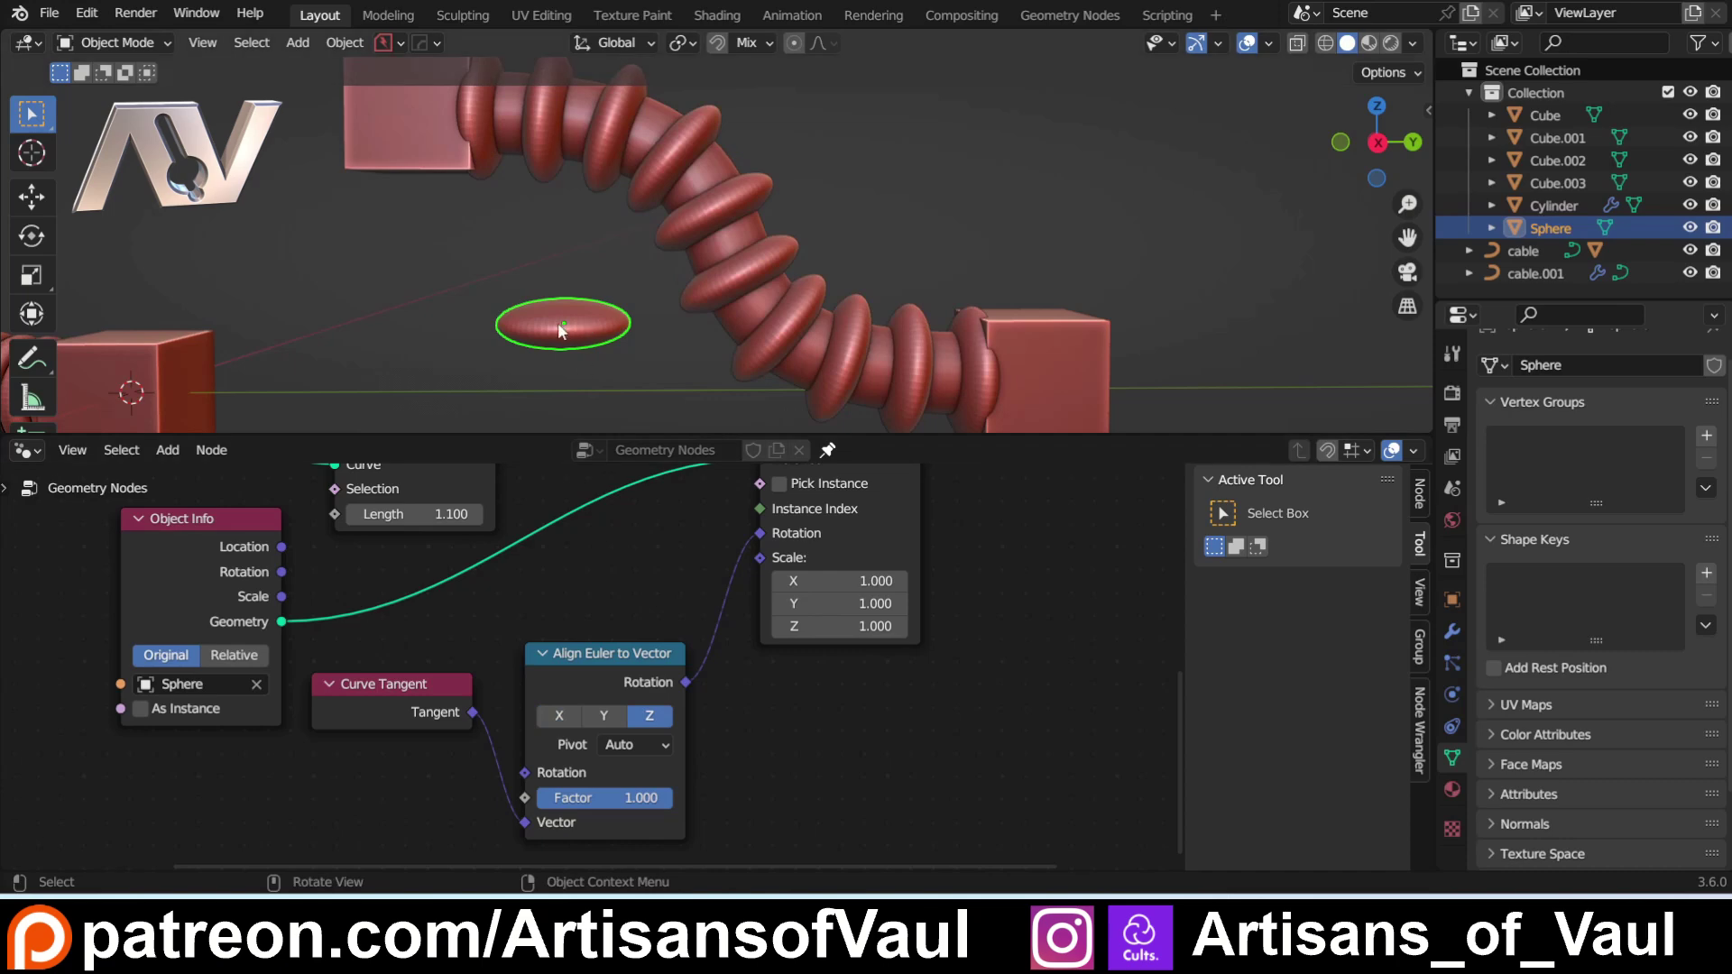
Step: Annotate the flattened sphere's upward Z direction, undo the stroke and return to the Select Box tool
{"action": "middle_click_drag", "start_coordinate": [570, 316], "coordinate": [559, 313]}
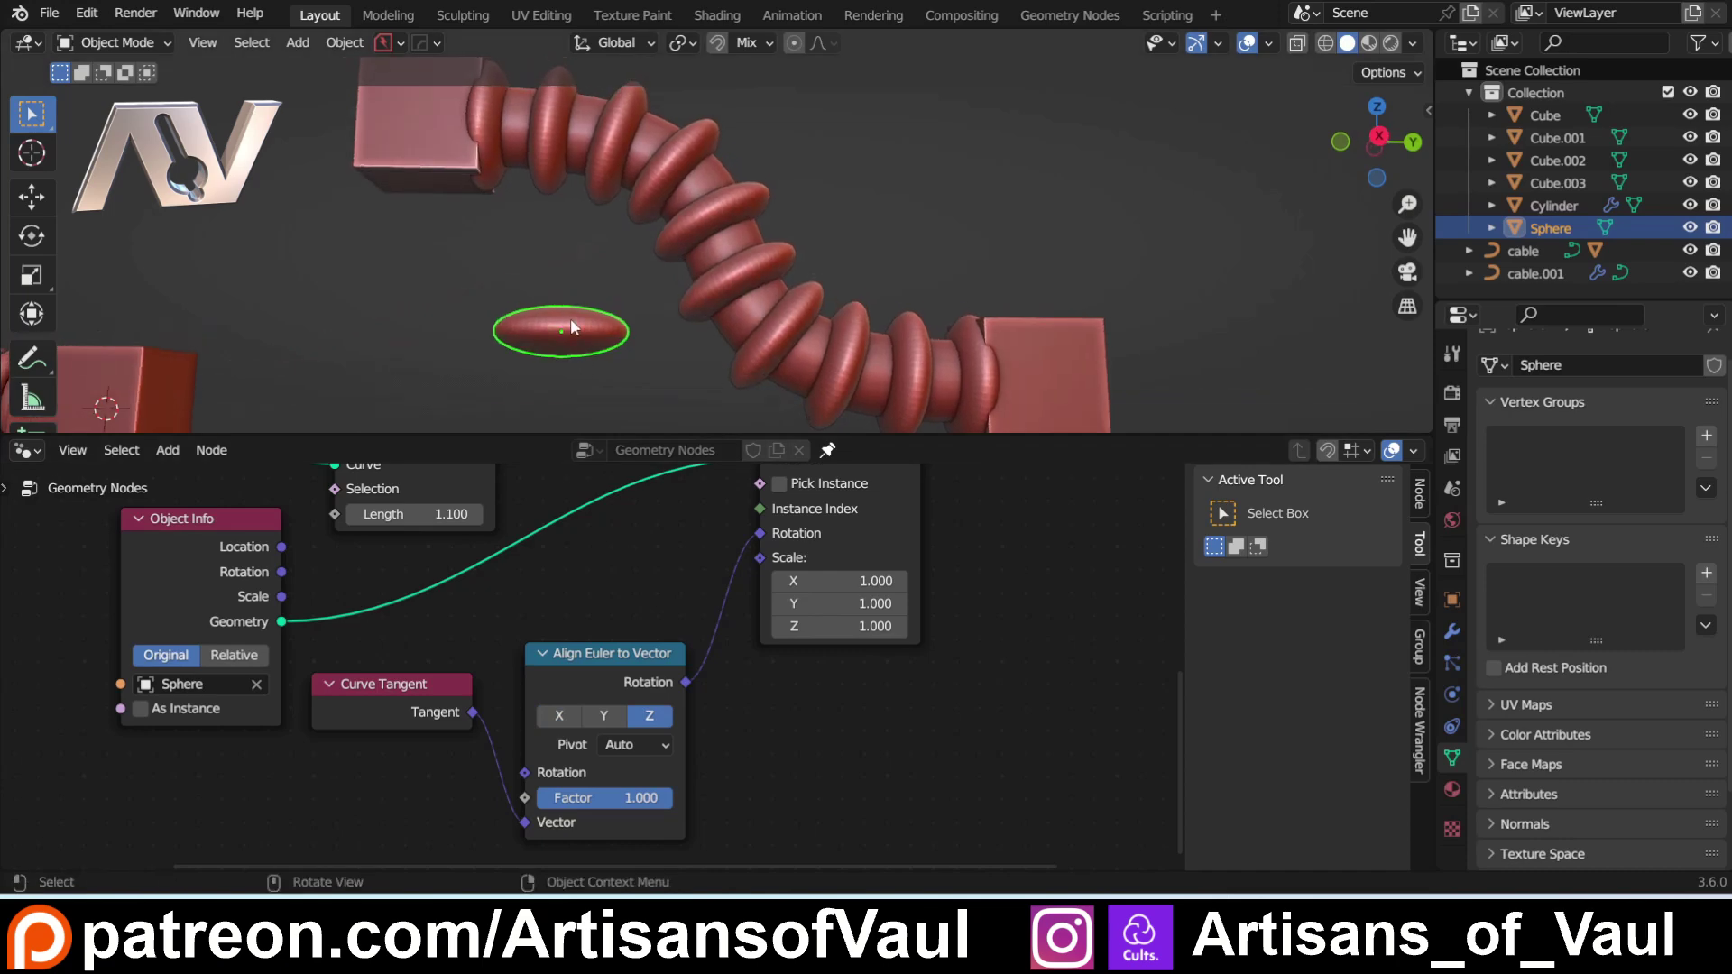
{"action": "left_click", "coordinate": [35, 360]}
{"action": "mouse_move", "coordinate": [564, 307]}
{"action": "left_mouse_down"}
{"action": "mouse_move", "coordinate": [579, 272]}
{"action": "mouse_move", "coordinate": [565, 260]}
{"action": "left_mouse_up"}
{"action": "key", "text": "ctrl+z"}
{"action": "key", "text": "ctrl+z"}
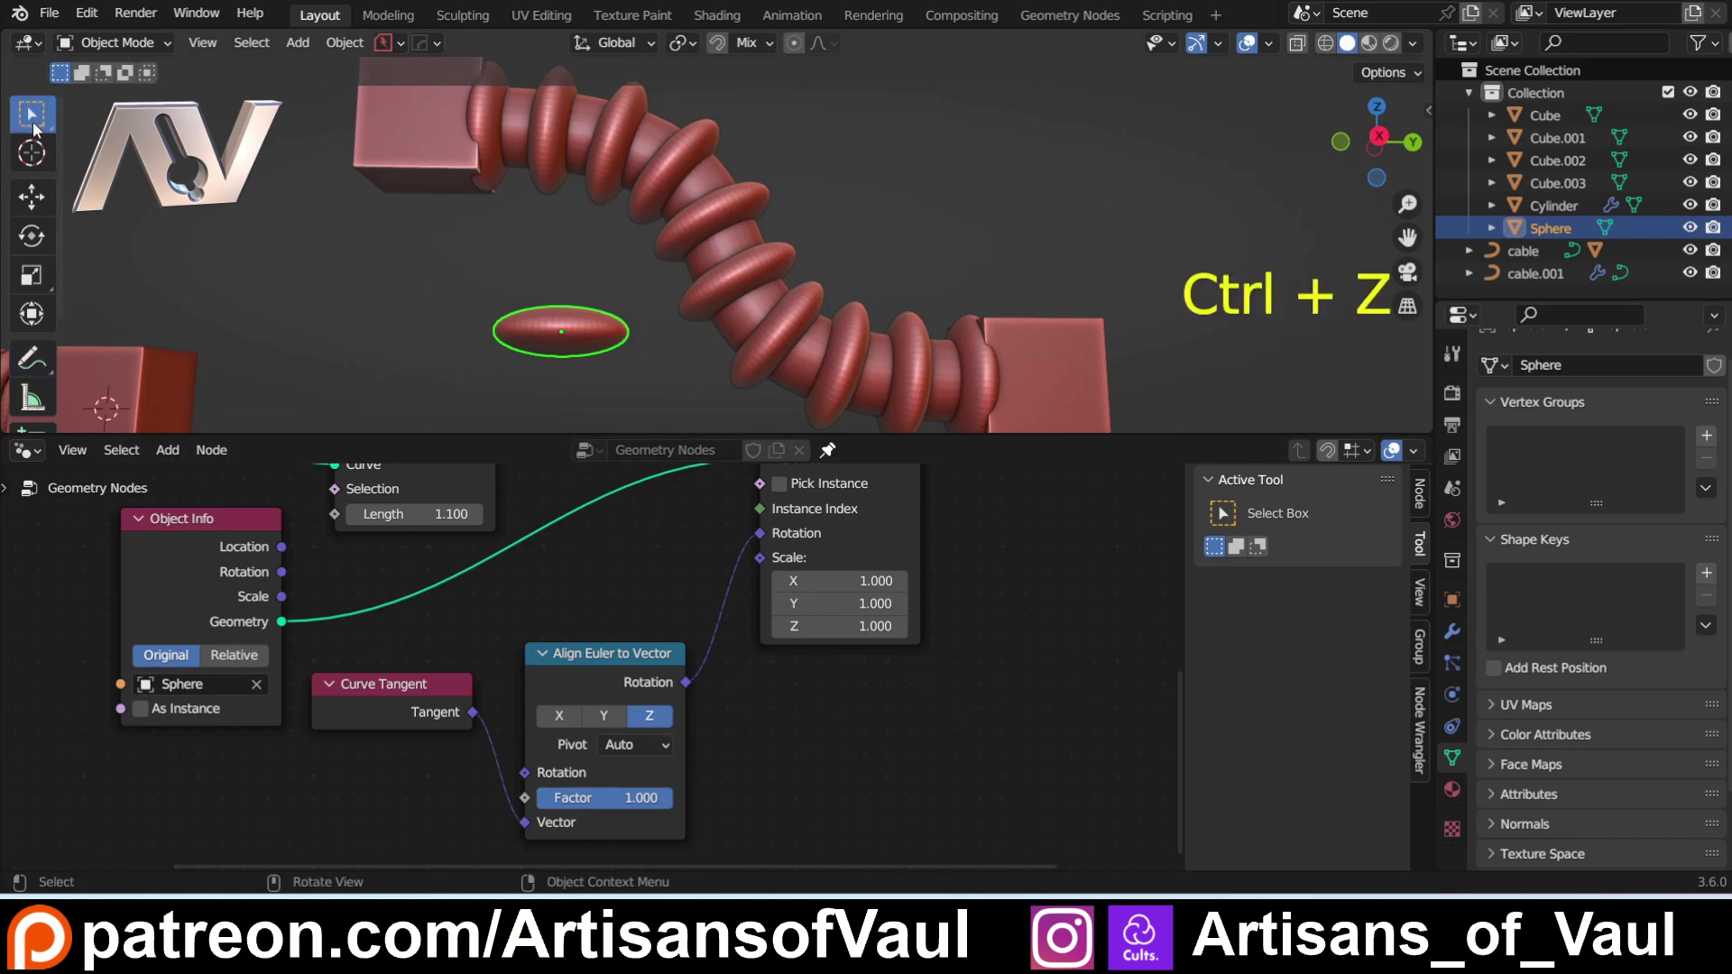
Step: Set the Resample Curve length to 0.6 to pack the ribs closely, and review the cable and node tree
{"action": "scroll", "coordinate": [685, 567], "scroll_direction": "down", "scroll_amount": 1}
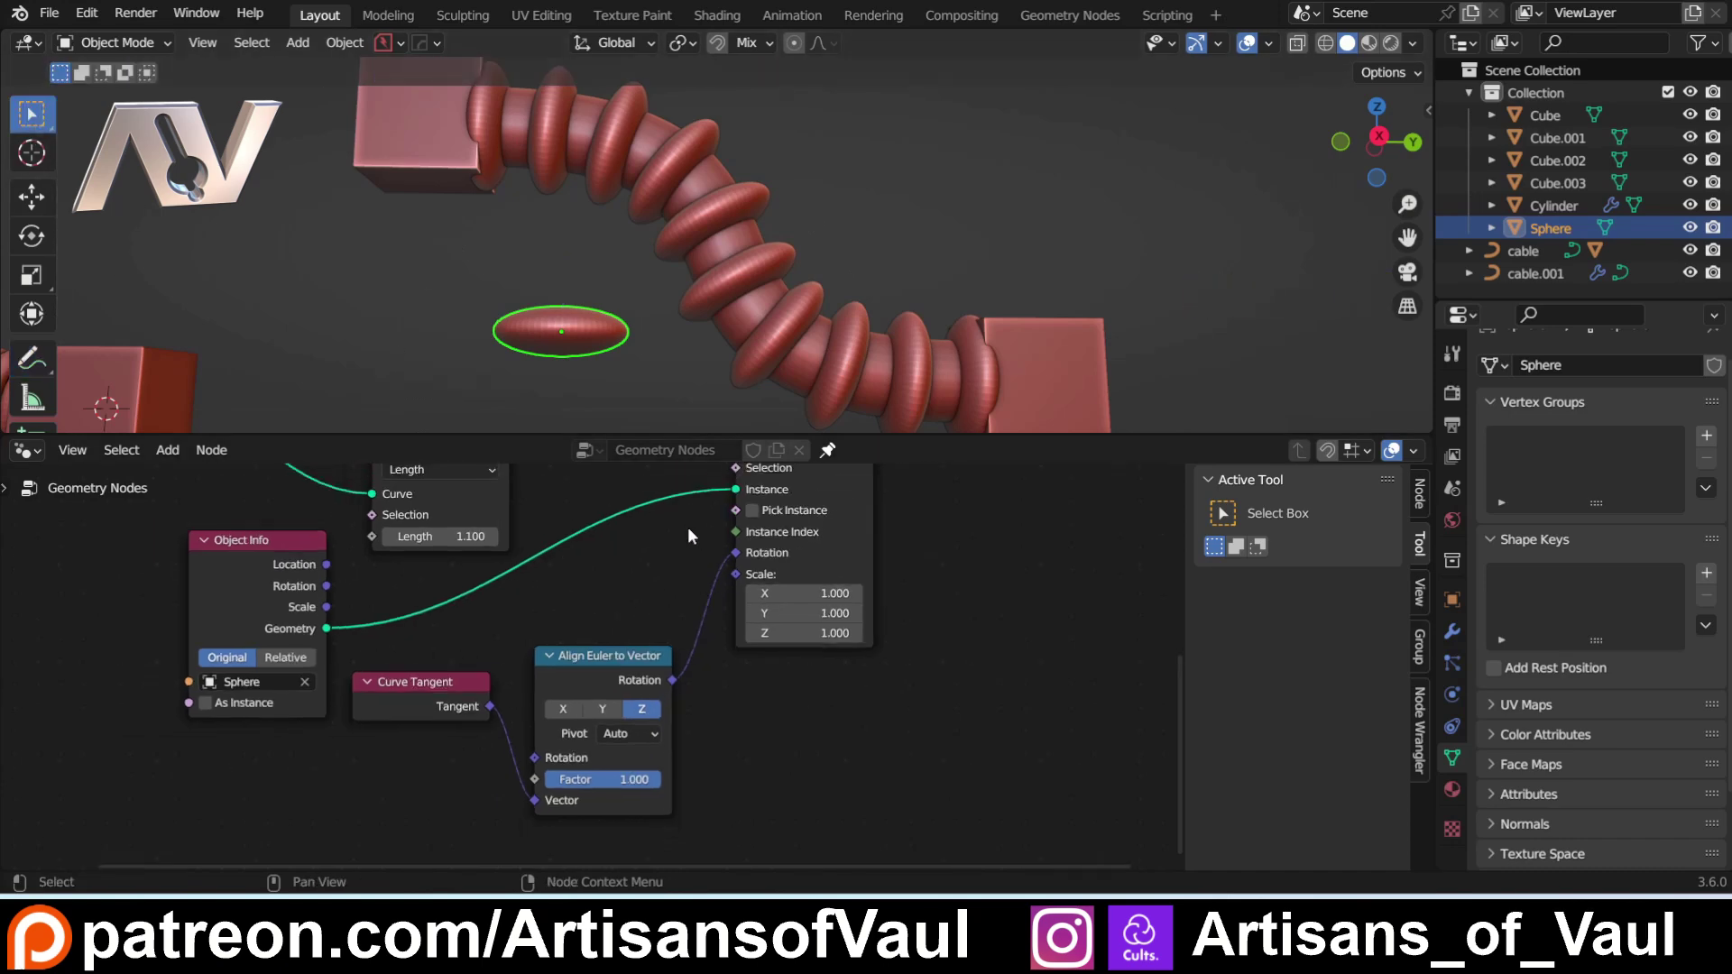
{"action": "scroll", "coordinate": [678, 528], "scroll_direction": "up", "scroll_amount": 1, "text": "shift"}
{"action": "left_click_drag", "start_coordinate": [455, 553], "coordinate": [384, 552]}
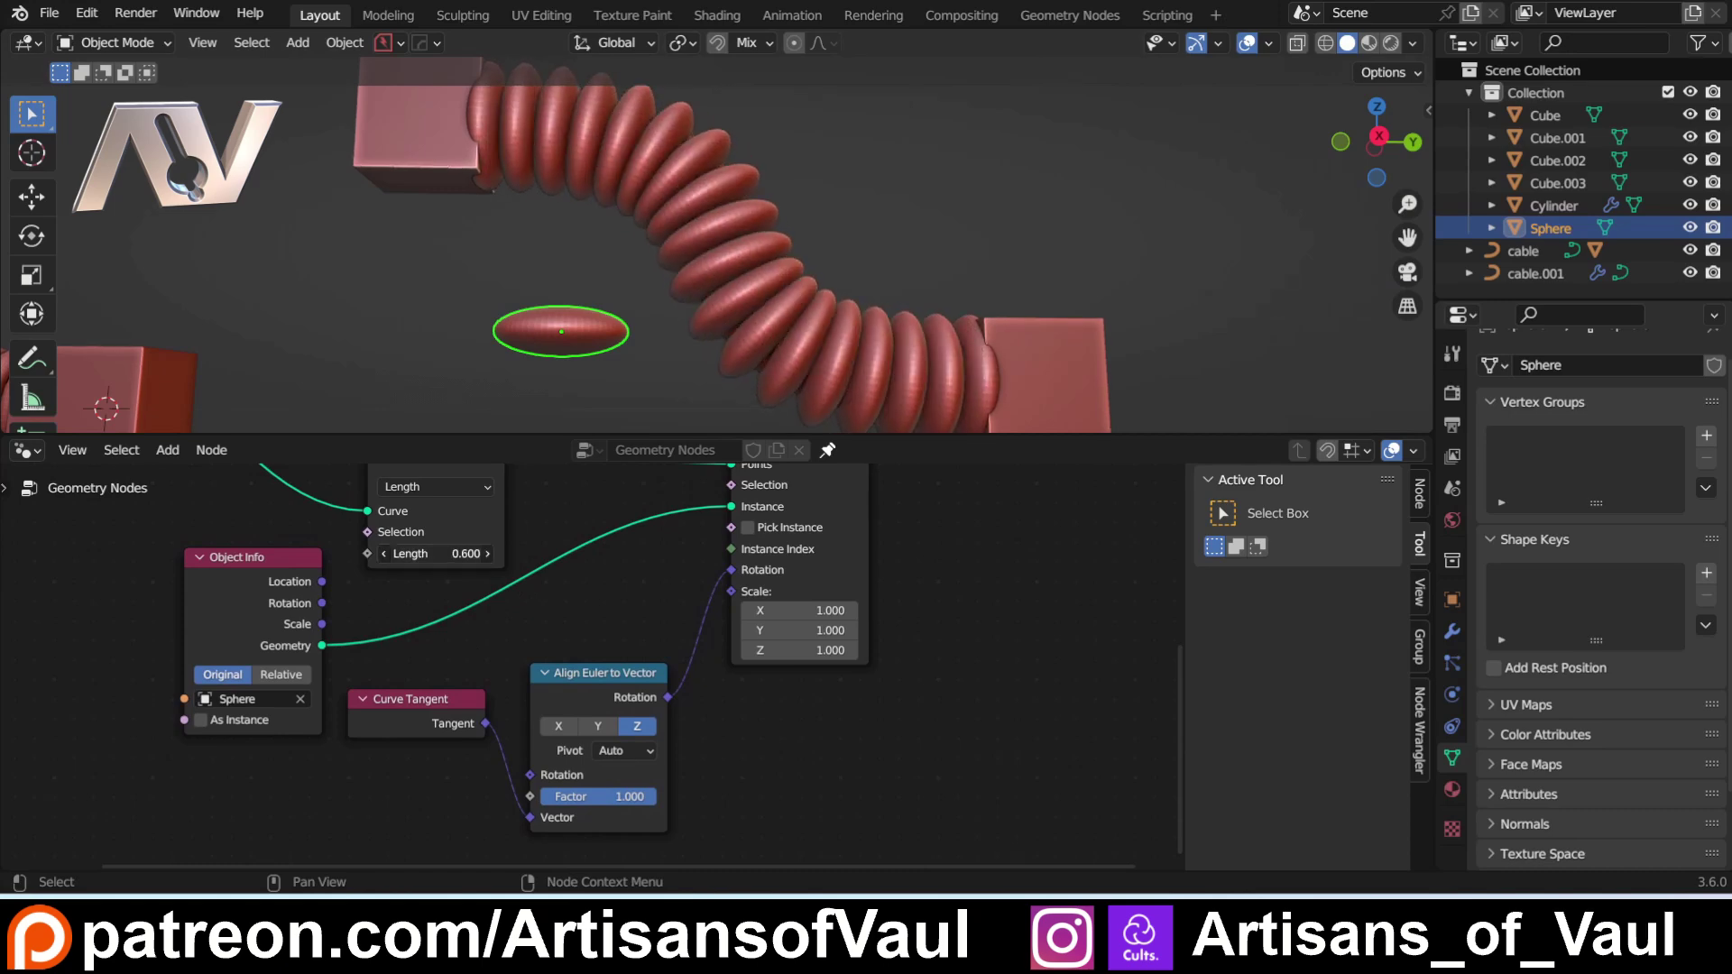
{"action": "scroll", "coordinate": [684, 240], "scroll_direction": "down", "scroll_amount": 3}
{"action": "middle_click_drag", "start_coordinate": [684, 240], "coordinate": [653, 370]}
{"action": "scroll", "coordinate": [653, 370], "scroll_direction": "up", "scroll_amount": 1}
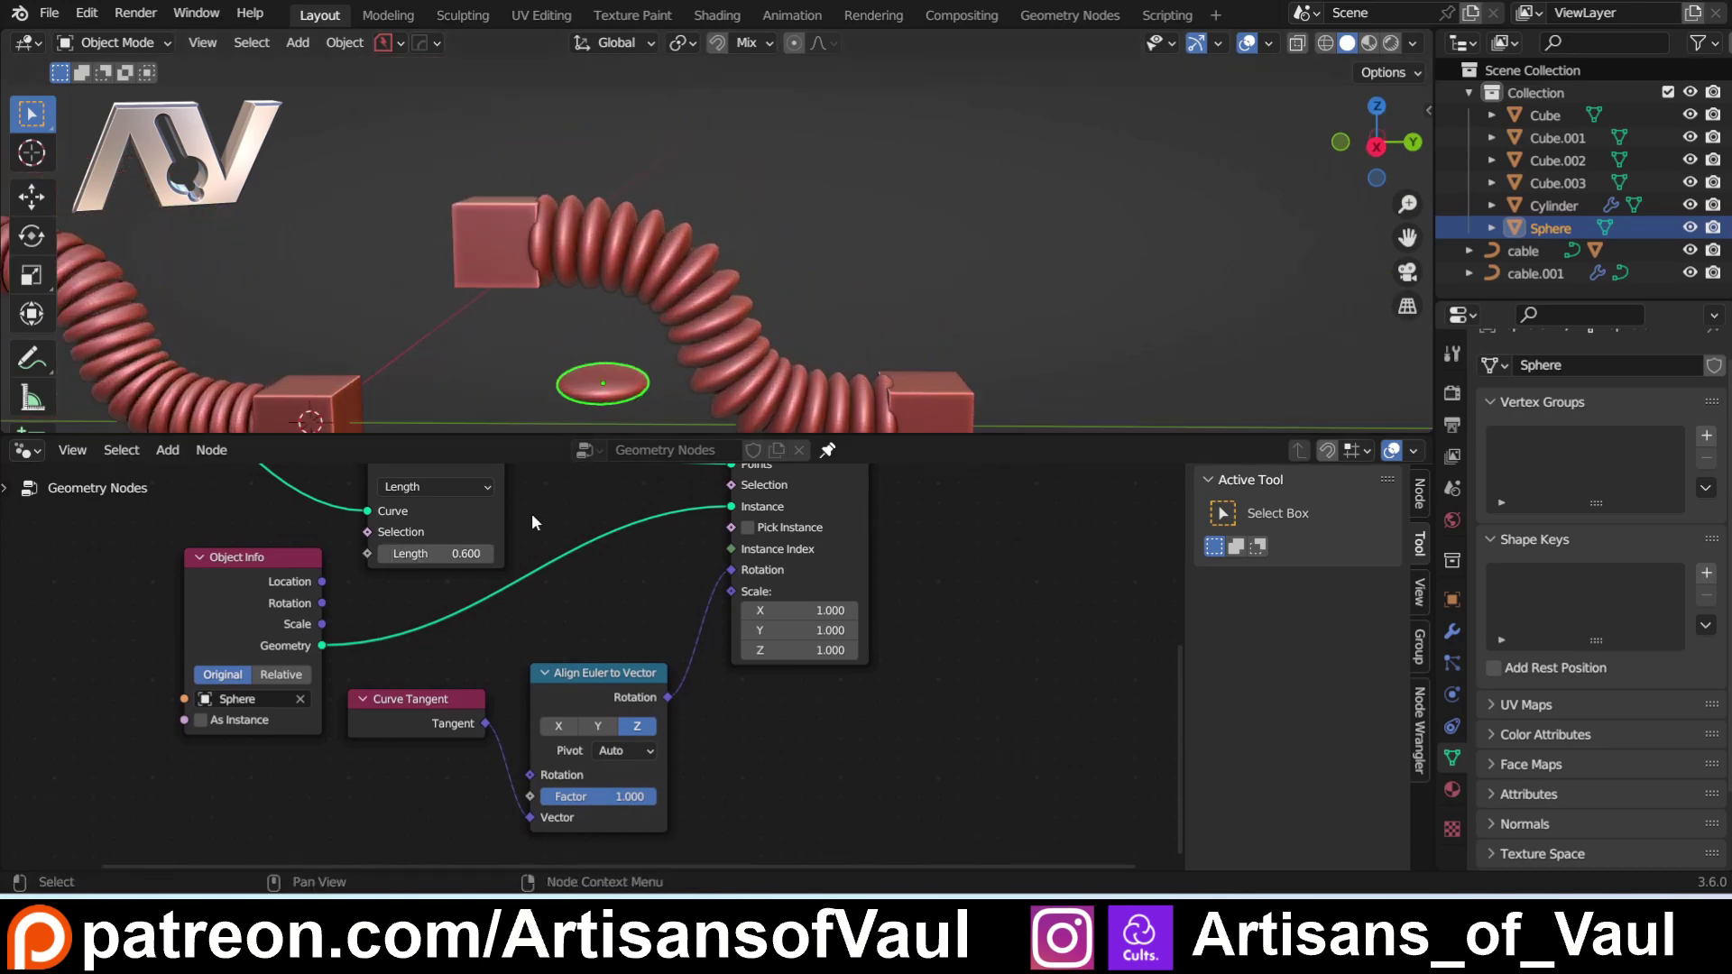
{"action": "scroll", "coordinate": [560, 503], "scroll_direction": "down", "scroll_amount": 2}
{"action": "scroll", "coordinate": [560, 503], "scroll_direction": "up", "scroll_amount": 5, "text": "shift"}
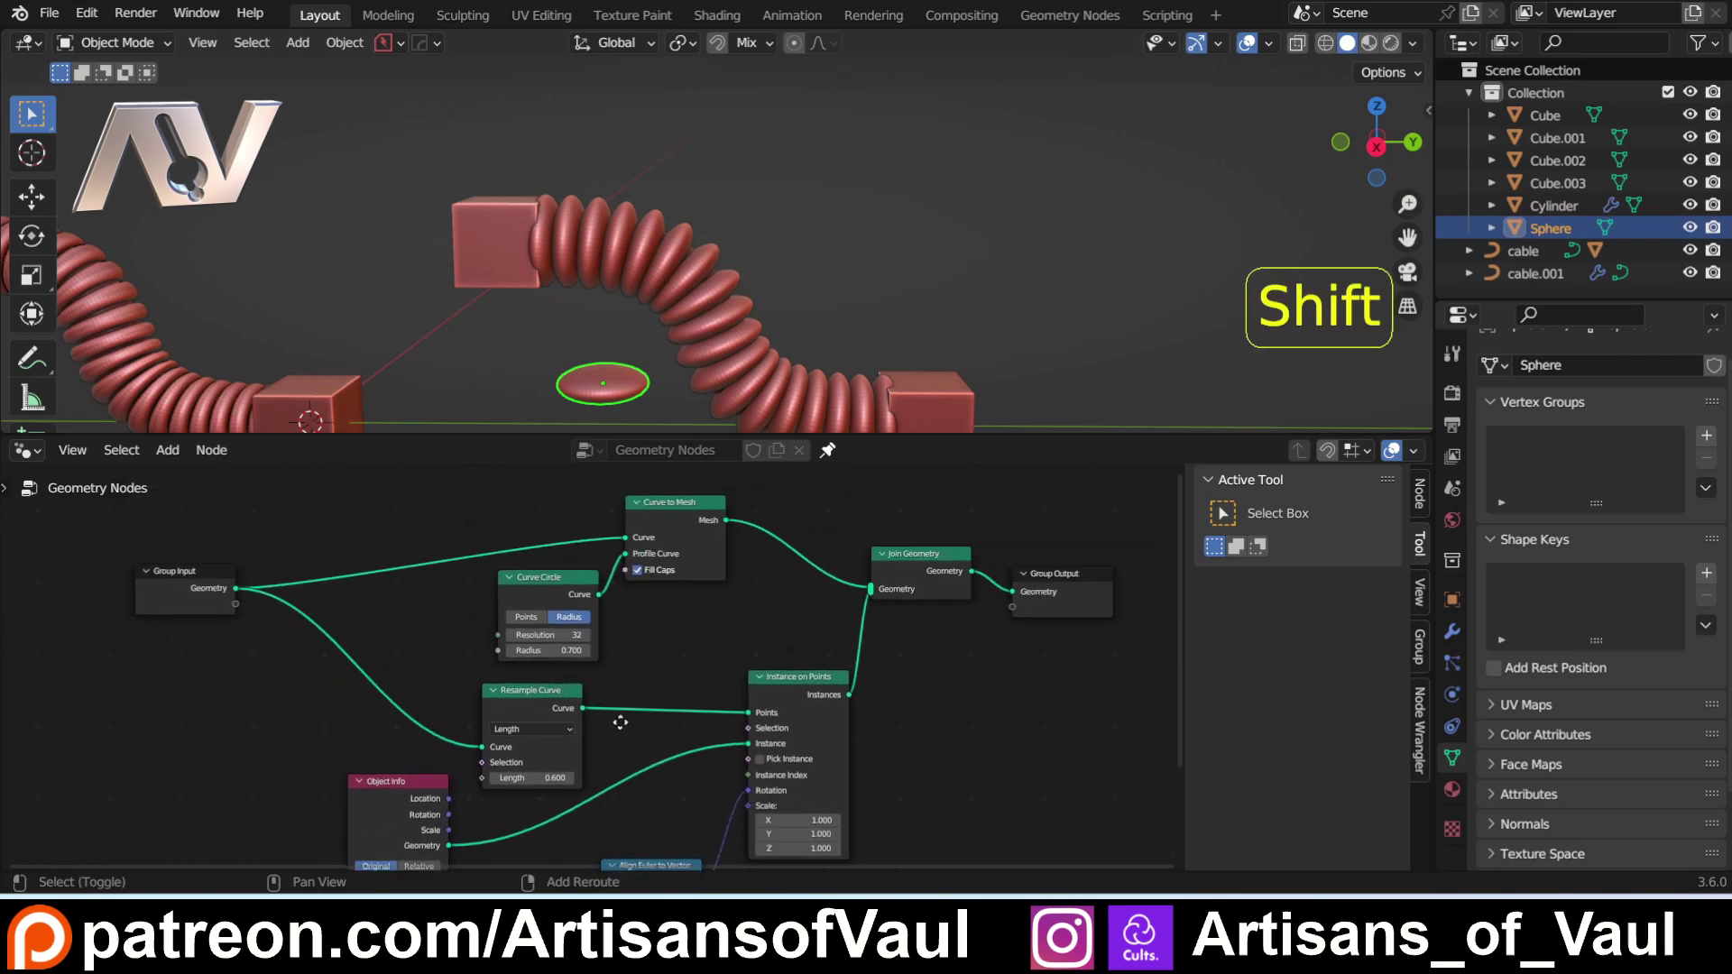
Step: Scale the flattened sphere down slightly and apply its scale
{"action": "scroll", "coordinate": [660, 382], "scroll_direction": "up", "scroll_amount": 2}
{"action": "key", "text": "s"}
{"action": "middle_click_drag", "start_coordinate": [661, 382], "coordinate": [639, 255]}
{"action": "left_click", "coordinate": [639, 386]}
{"action": "key", "text": "ctrl+a"}
{"action": "left_click", "coordinate": [611, 346]}
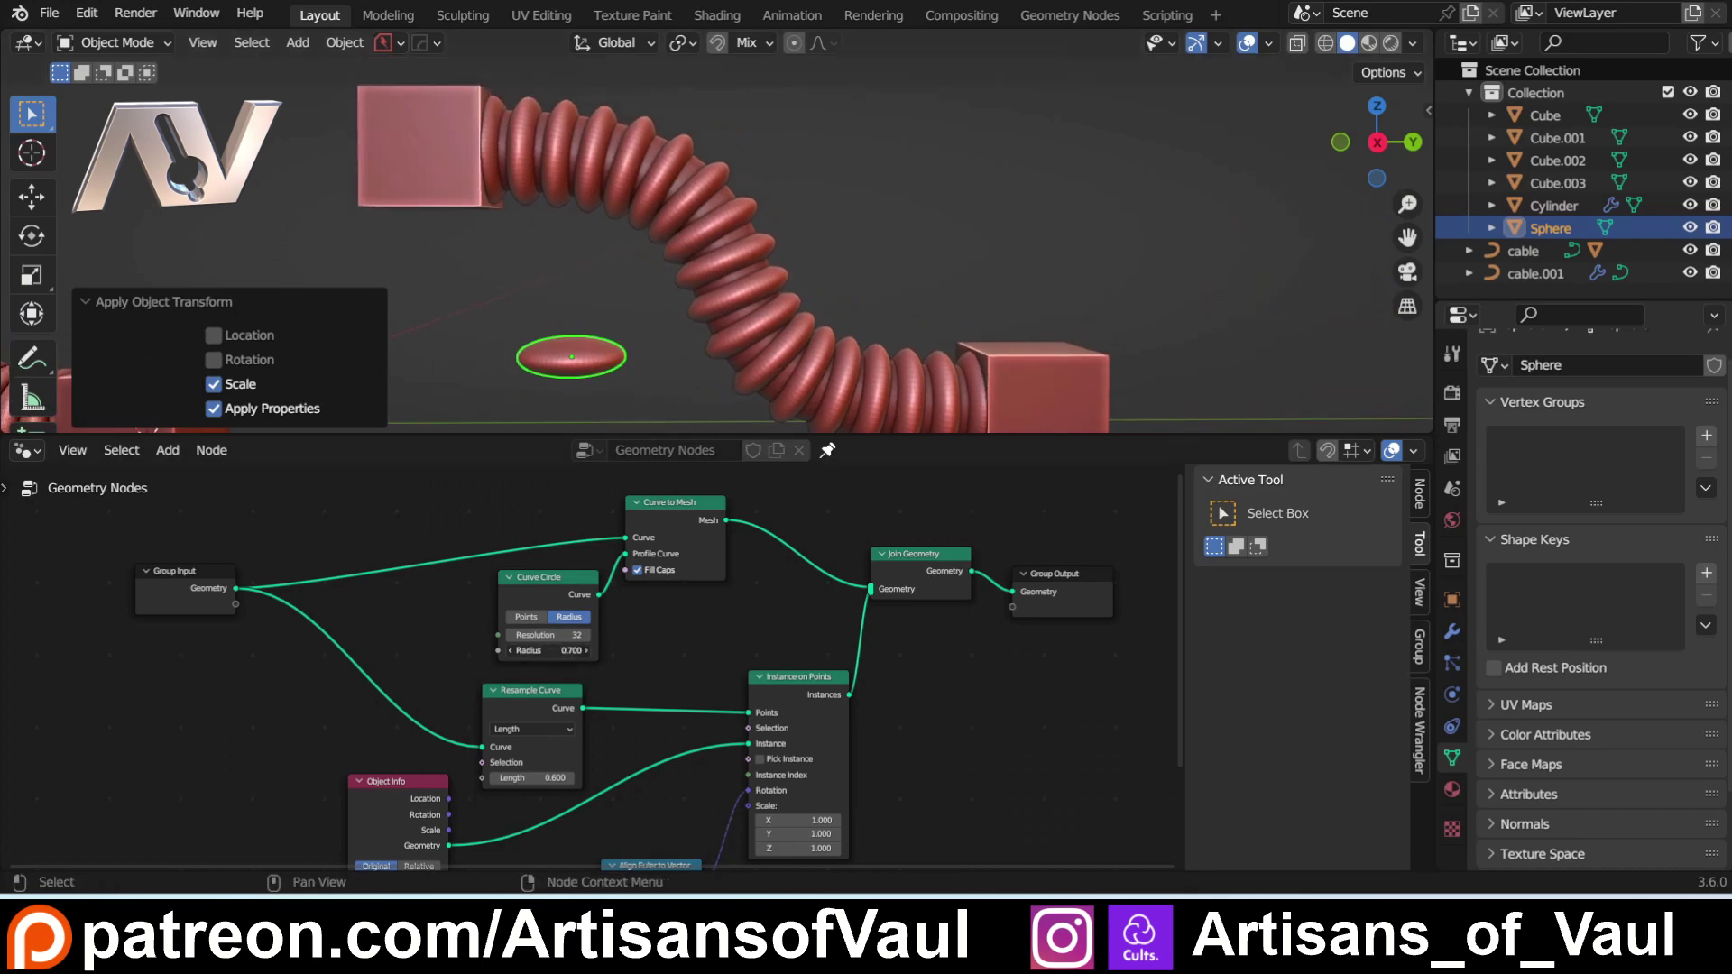
Step: Set the Curve Circle radius to 0.6 and the Resample Curve length to 0.4
{"action": "left_click_drag", "start_coordinate": [547, 650], "coordinate": [538, 650]}
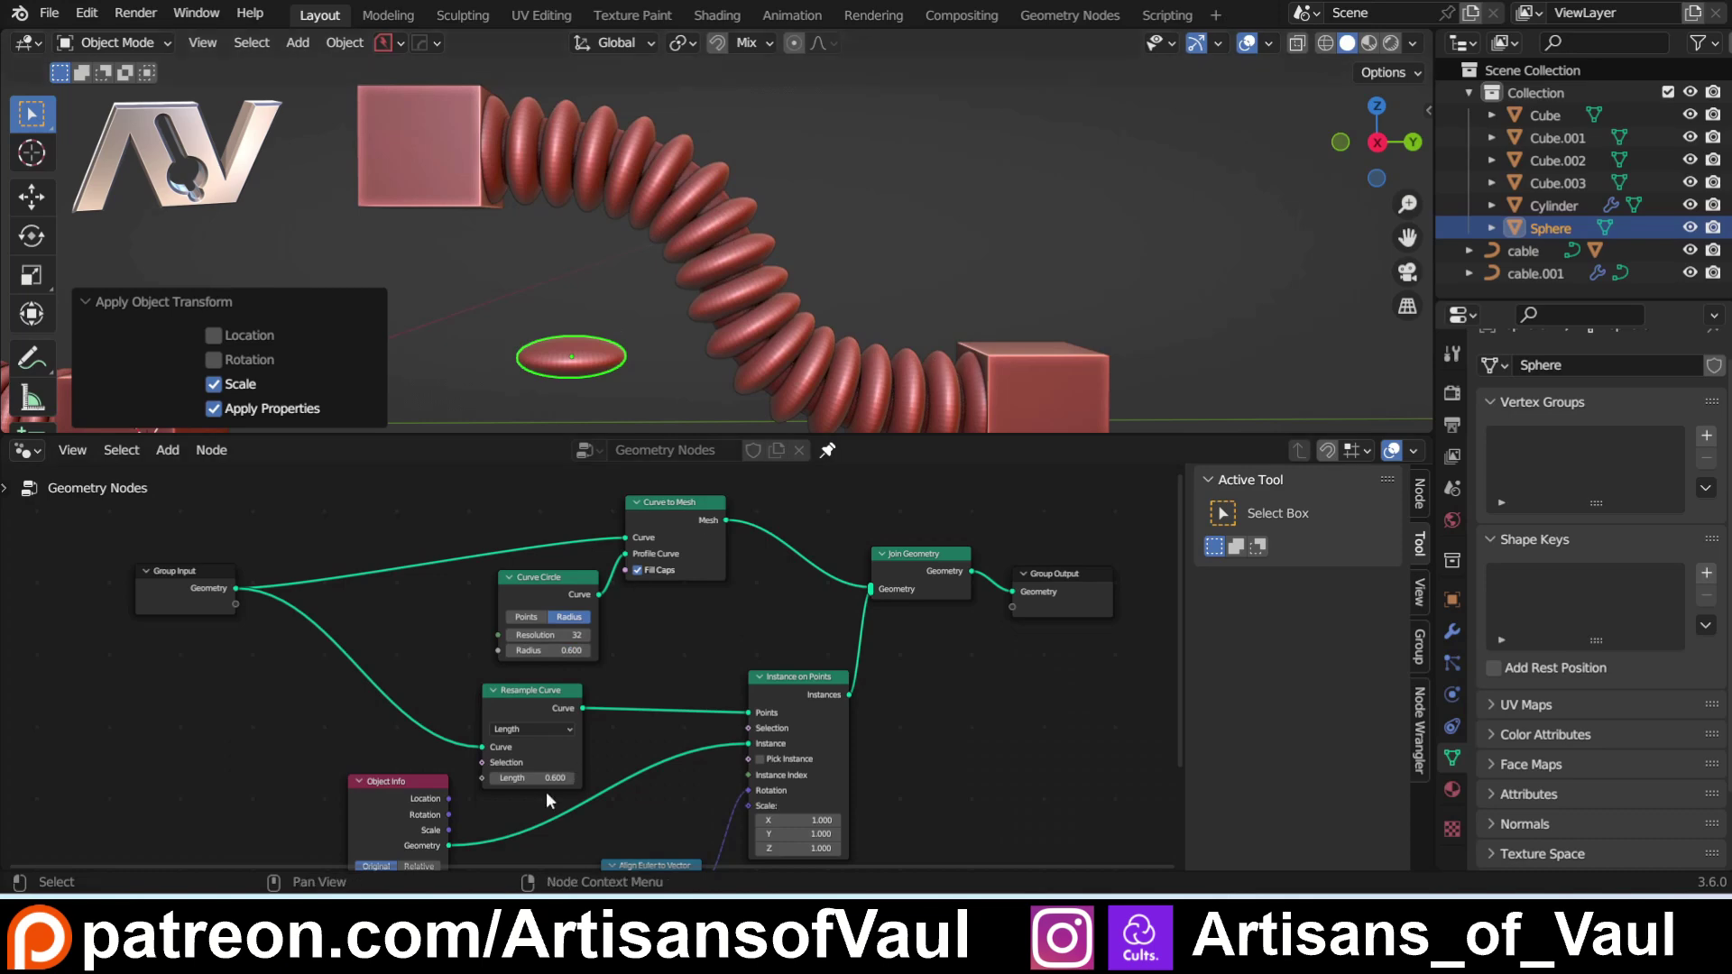
{"action": "left_click_drag", "start_coordinate": [532, 777], "coordinate": [496, 778]}
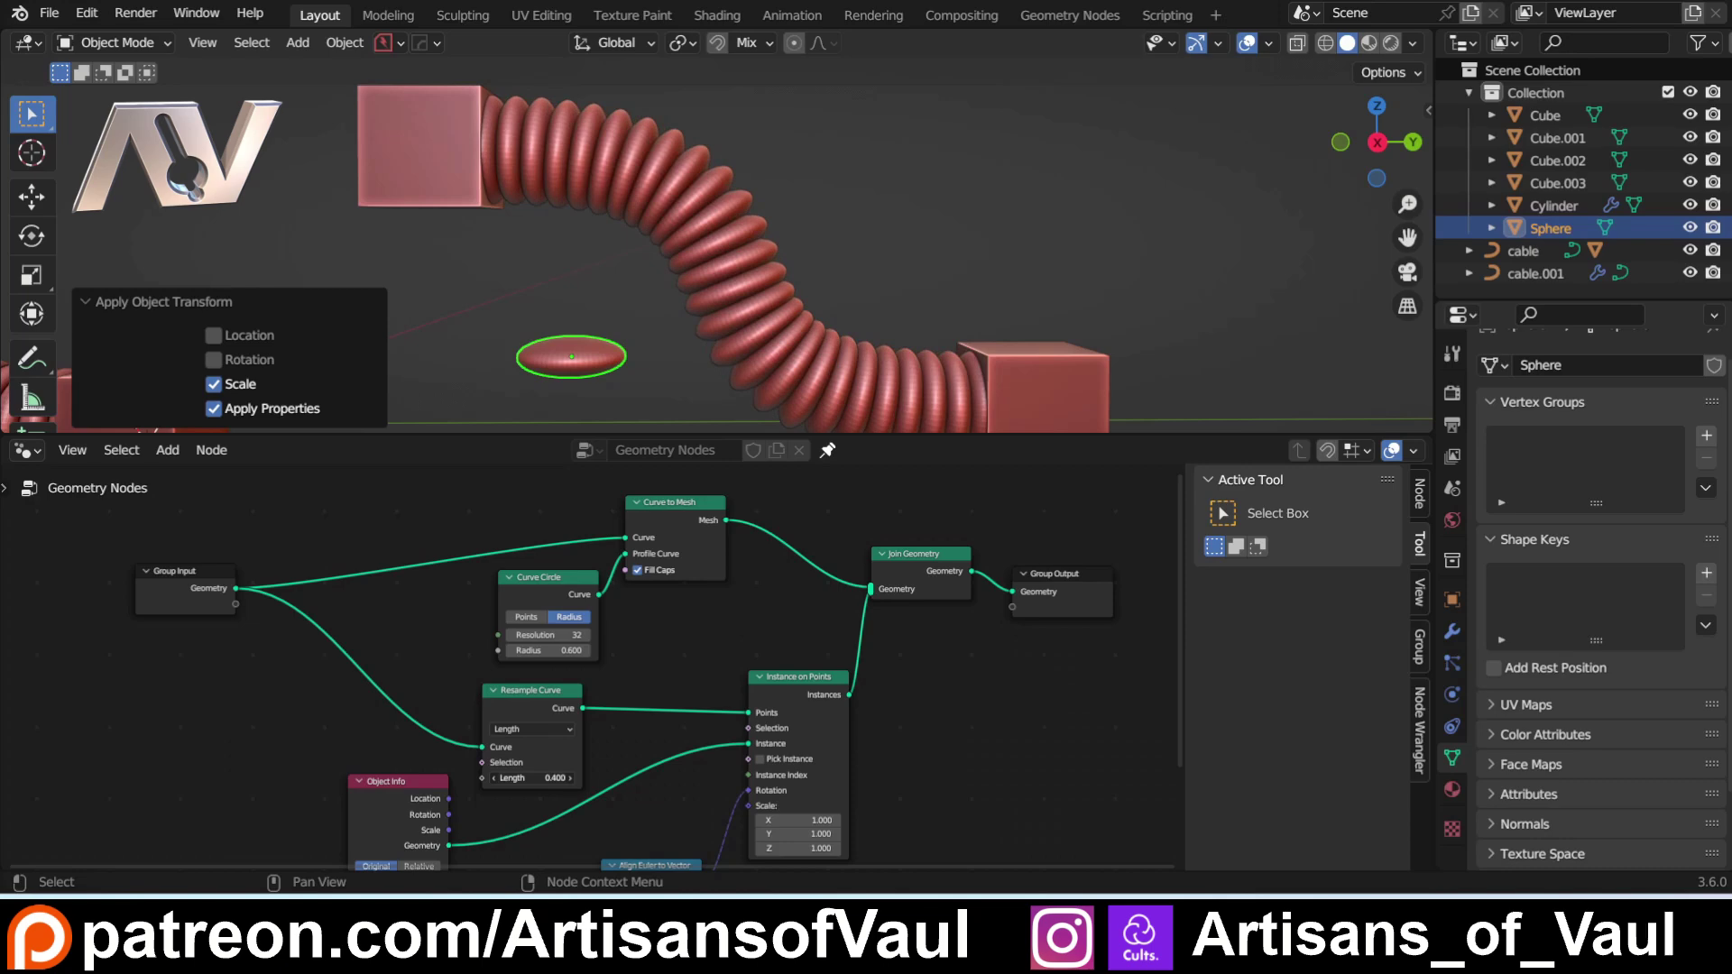
{"action": "scroll", "coordinate": [842, 306], "scroll_direction": "down", "scroll_amount": 5}
{"action": "middle_click_drag", "start_coordinate": [680, 298], "coordinate": [744, 308], "text": "shift"}
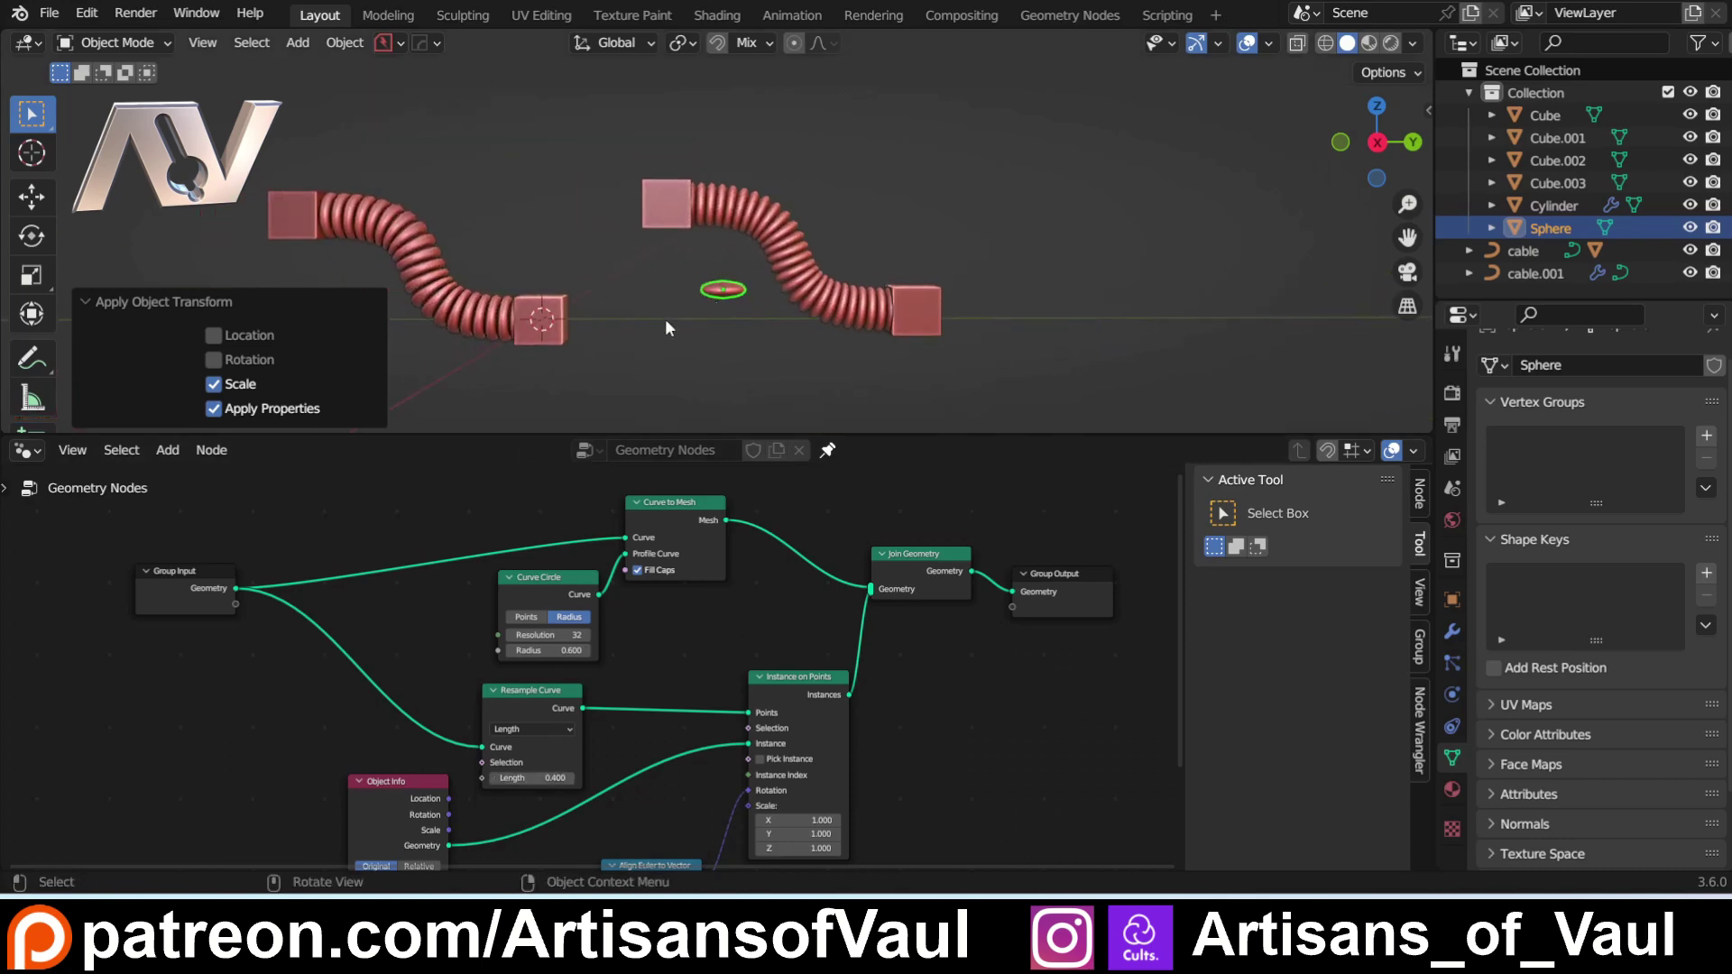
Step: Move the Geometry Nodes cable together with its two end cubes along Y, closer to the first cable
{"action": "middle_click_drag", "start_coordinate": [639, 285], "coordinate": [725, 289]}
{"action": "scroll", "coordinate": [724, 289], "scroll_direction": "up", "scroll_amount": 1}
{"action": "scroll", "coordinate": [716, 275], "scroll_direction": "up", "scroll_amount": 1}
{"action": "left_click", "coordinate": [667, 229]}
{"action": "left_click", "coordinate": [834, 269], "text": "shift"}
{"action": "middle_click_drag", "start_coordinate": [835, 269], "coordinate": [936, 236], "text": "shift"}
{"action": "left_click", "coordinate": [1138, 315], "text": "shift"}
{"action": "key", "text": "g"}
{"action": "key", "text": "x"}
{"action": "key", "text": "y"}
{"action": "left_click", "coordinate": [818, 326]}
{"action": "left_click", "coordinate": [609, 252]}
Step: Examine the Geometry Nodes cable's ribs up close, including the gaps between them on the upper bend
{"action": "scroll", "coordinate": [748, 262], "scroll_direction": "up", "scroll_amount": 4}
{"action": "middle_click_drag", "start_coordinate": [591, 259], "coordinate": [814, 206], "text": "shift"}
{"action": "left_click_drag", "start_coordinate": [735, 434], "coordinate": [734, 841]}
{"action": "middle_click_drag", "start_coordinate": [902, 430], "coordinate": [812, 460]}
{"action": "scroll", "coordinate": [743, 402], "scroll_direction": "up", "scroll_amount": 4}
{"action": "scroll", "coordinate": [812, 460], "scroll_direction": "down", "scroll_amount": 3}
{"action": "scroll", "coordinate": [686, 395], "scroll_direction": "up", "scroll_amount": 4}
{"action": "middle_click_drag", "start_coordinate": [792, 328], "coordinate": [717, 314], "text": "shift"}
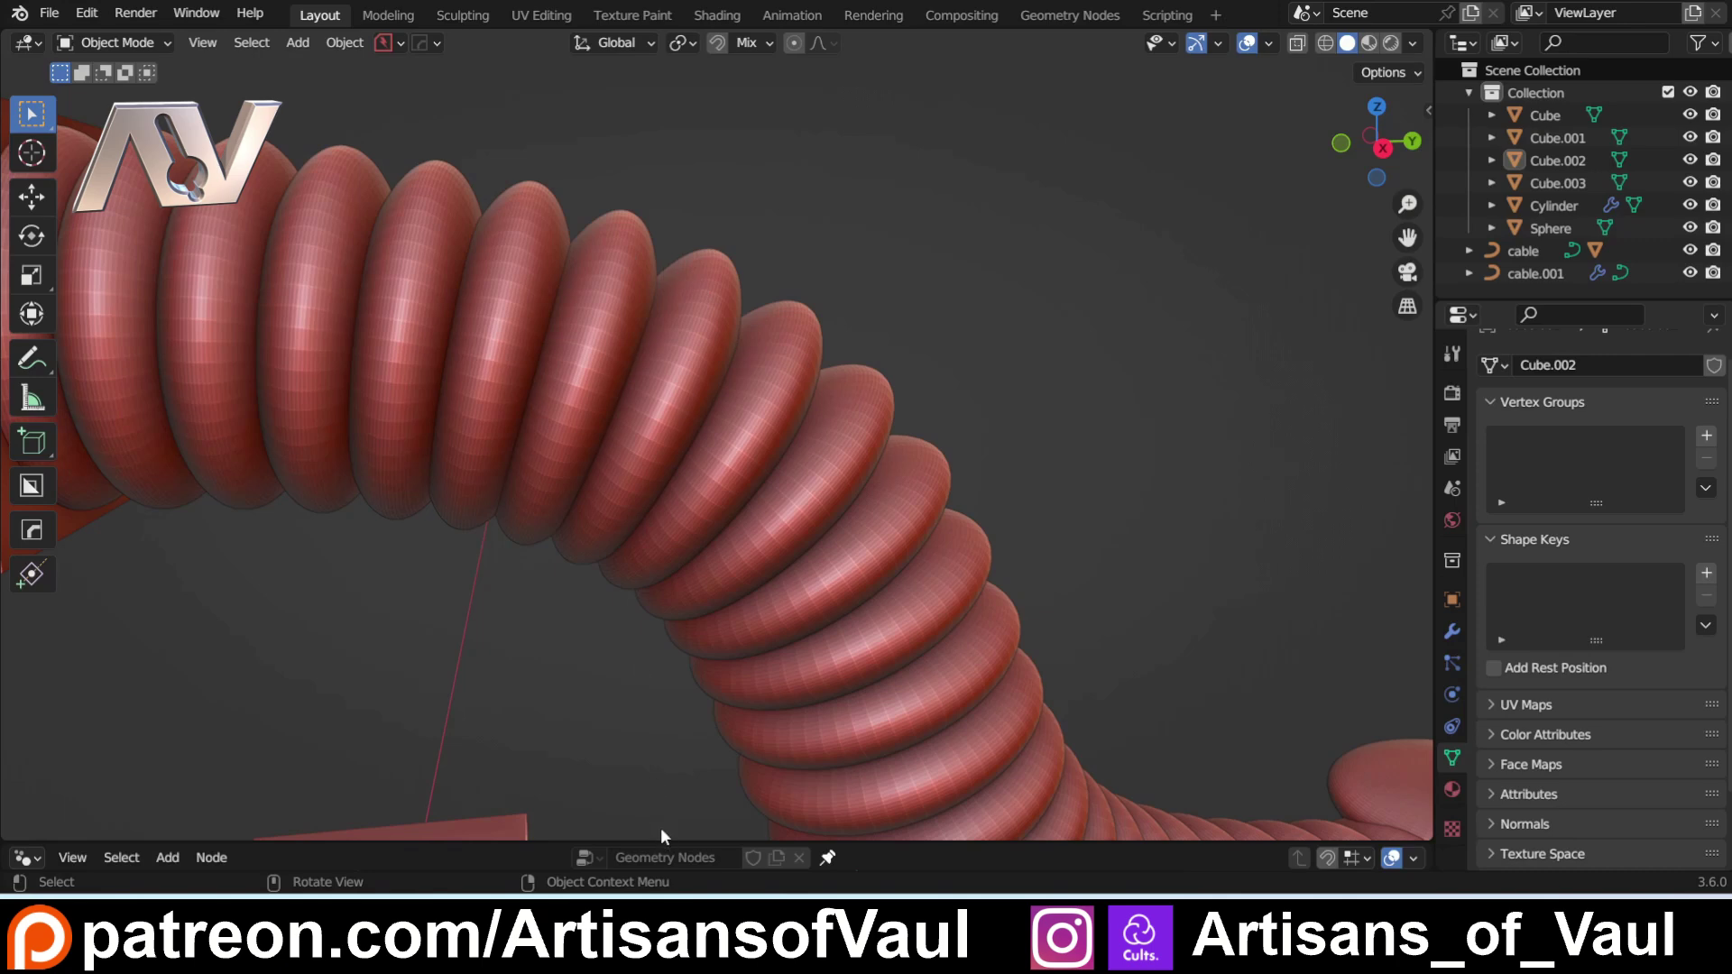
Step: Set the Curve Circle radius to 0.75 to fit the inner tube between the ribs
{"action": "left_click_drag", "start_coordinate": [659, 843], "coordinate": [647, 502]}
{"action": "left_click_drag", "start_coordinate": [553, 684], "coordinate": [573, 684]}
{"action": "scroll", "coordinate": [890, 261], "scroll_direction": "down", "scroll_amount": 3}
{"action": "middle_click_drag", "start_coordinate": [949, 292], "coordinate": [884, 254]}
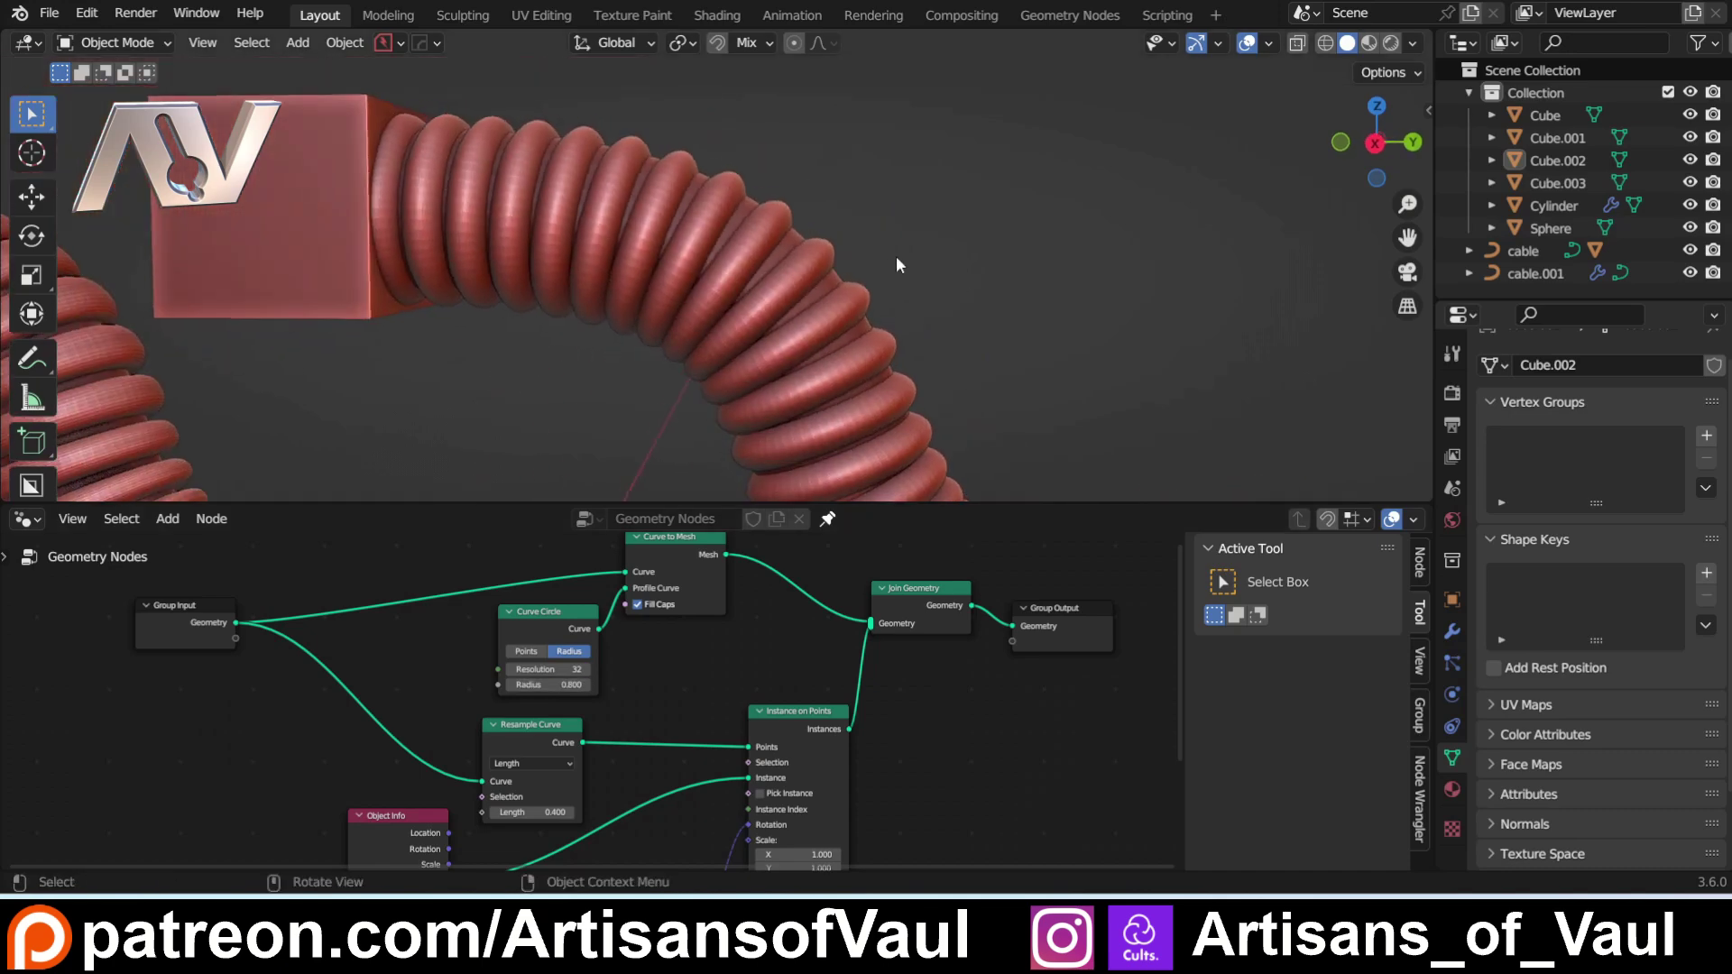
{"action": "left_click", "coordinate": [574, 686]}
{"action": "scroll", "coordinate": [637, 663], "scroll_direction": "up", "scroll_amount": 3}
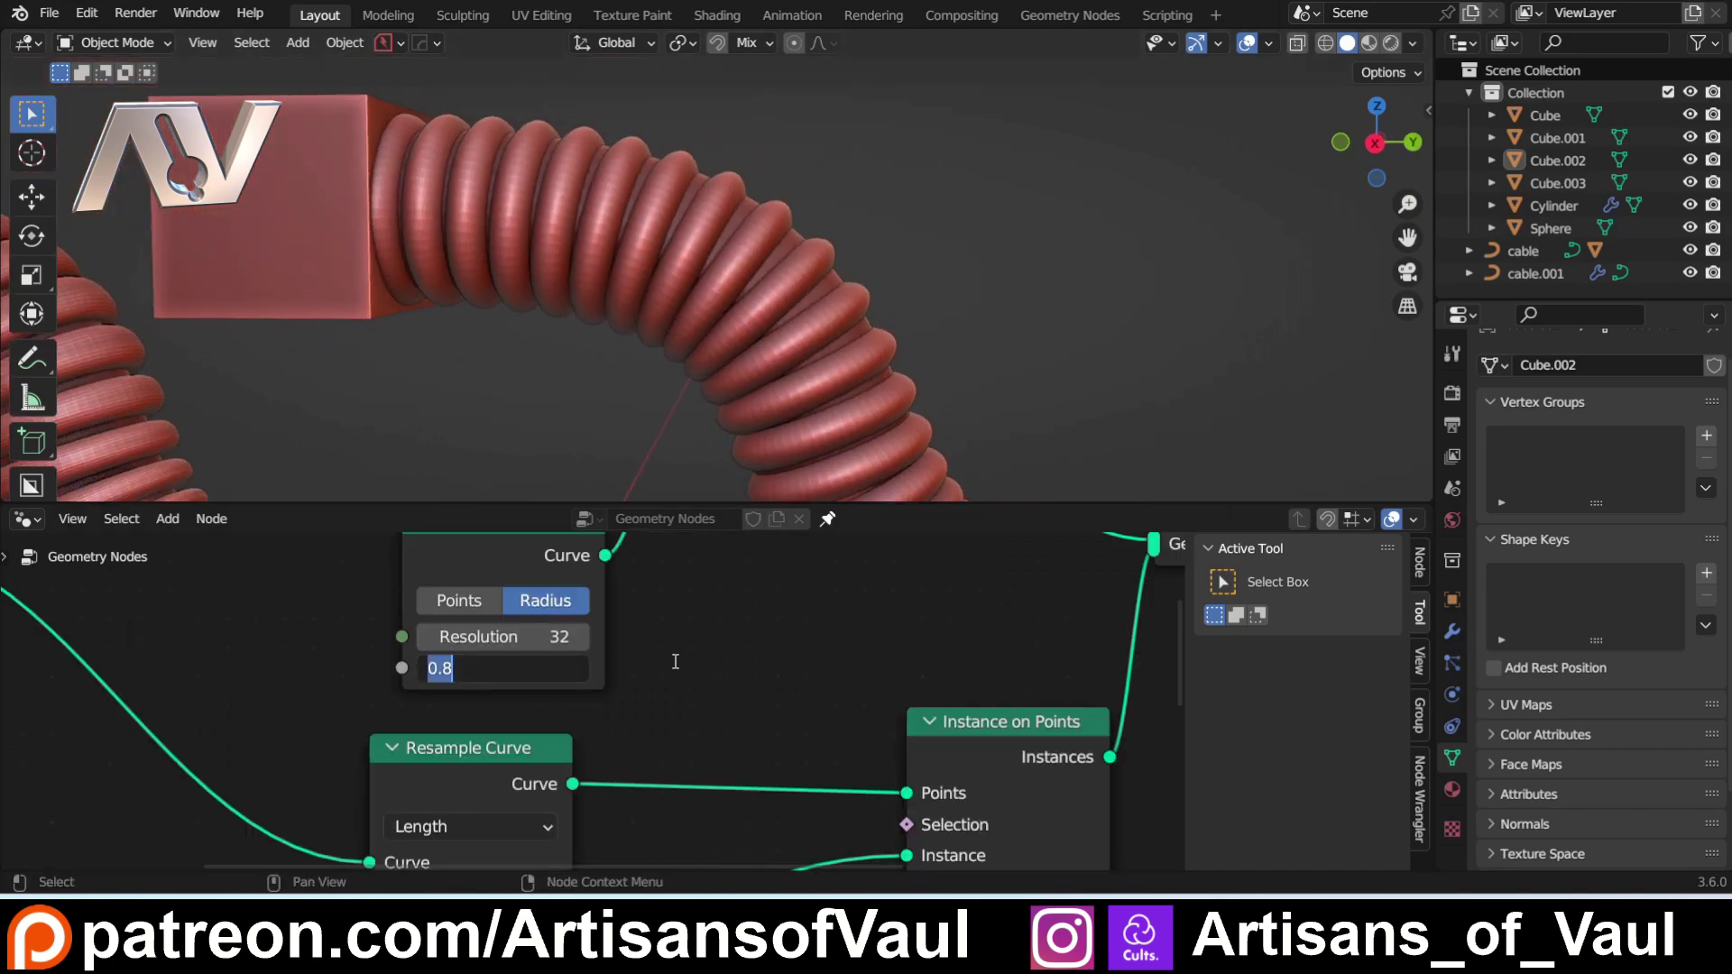
{"action": "type", "text": "0.75"}
{"action": "key", "text": "Return"}
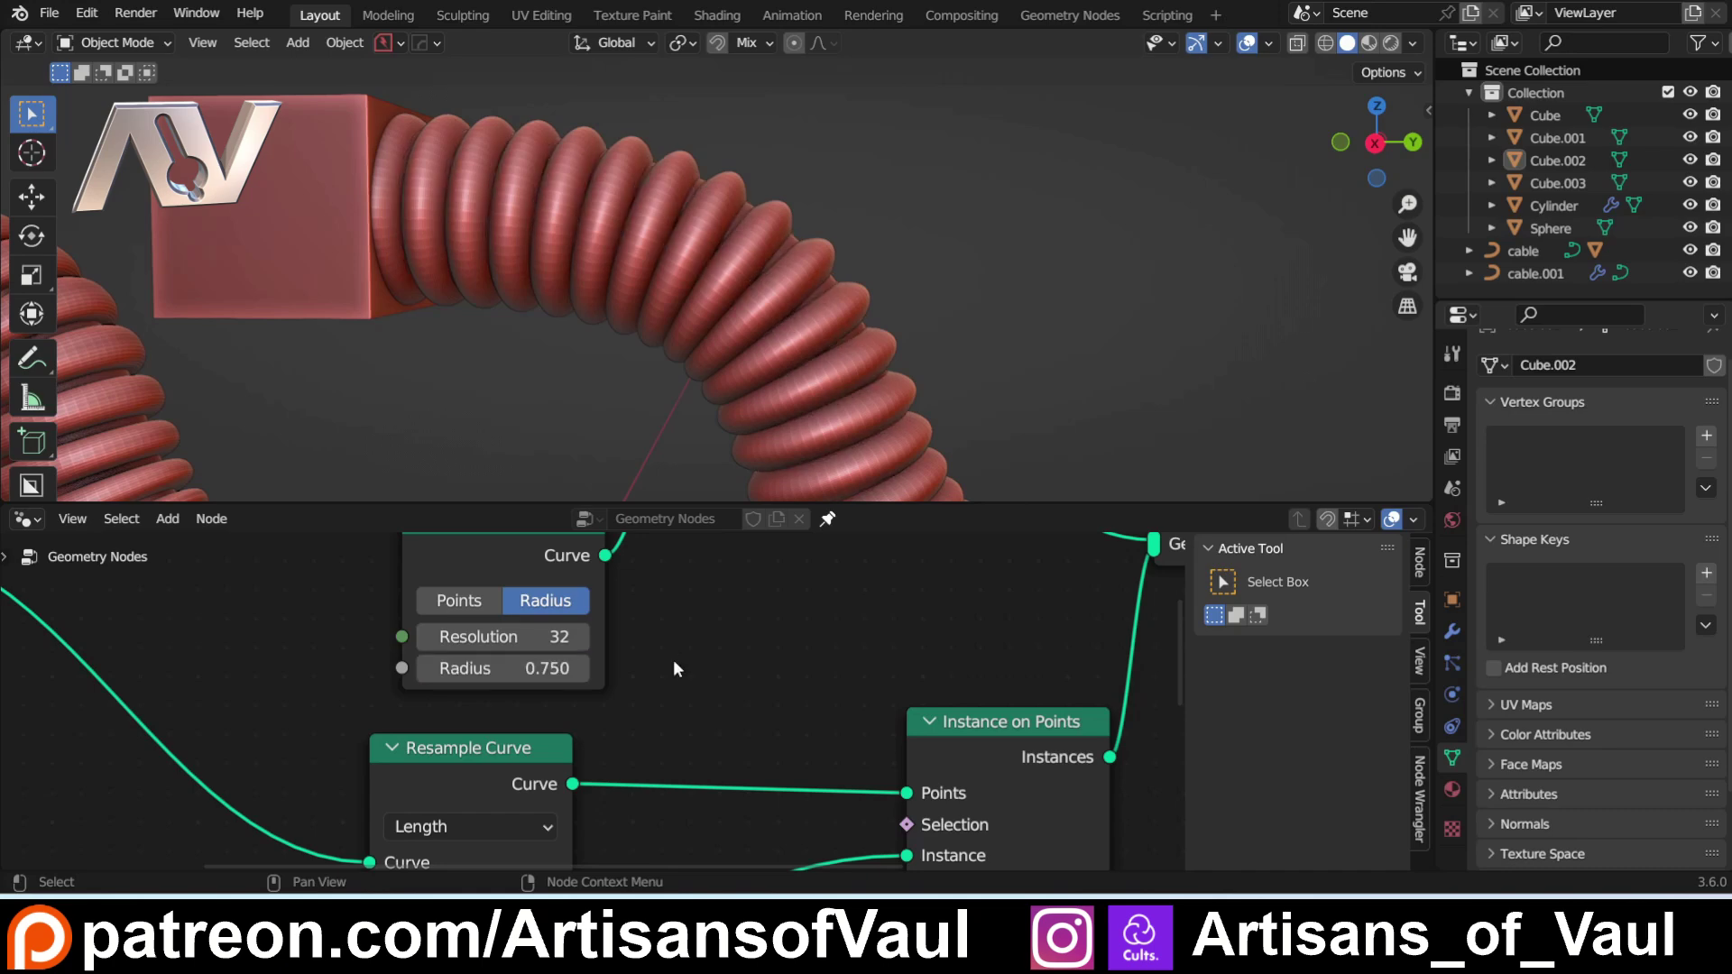
Step: Inspect the rib joints along the upper bend and compare the two cables side by side
{"action": "scroll", "coordinate": [951, 251], "scroll_direction": "down", "scroll_amount": 5}
{"action": "middle_click_drag", "start_coordinate": [832, 300], "coordinate": [811, 261], "text": "shift"}
{"action": "scroll", "coordinate": [783, 269], "scroll_direction": "up", "scroll_amount": 2}
{"action": "scroll", "coordinate": [650, 215], "scroll_direction": "up", "scroll_amount": 1}
{"action": "middle_click_drag", "start_coordinate": [727, 224], "coordinate": [734, 321], "text": "shift"}
{"action": "scroll", "coordinate": [756, 266], "scroll_direction": "up", "scroll_amount": 5}
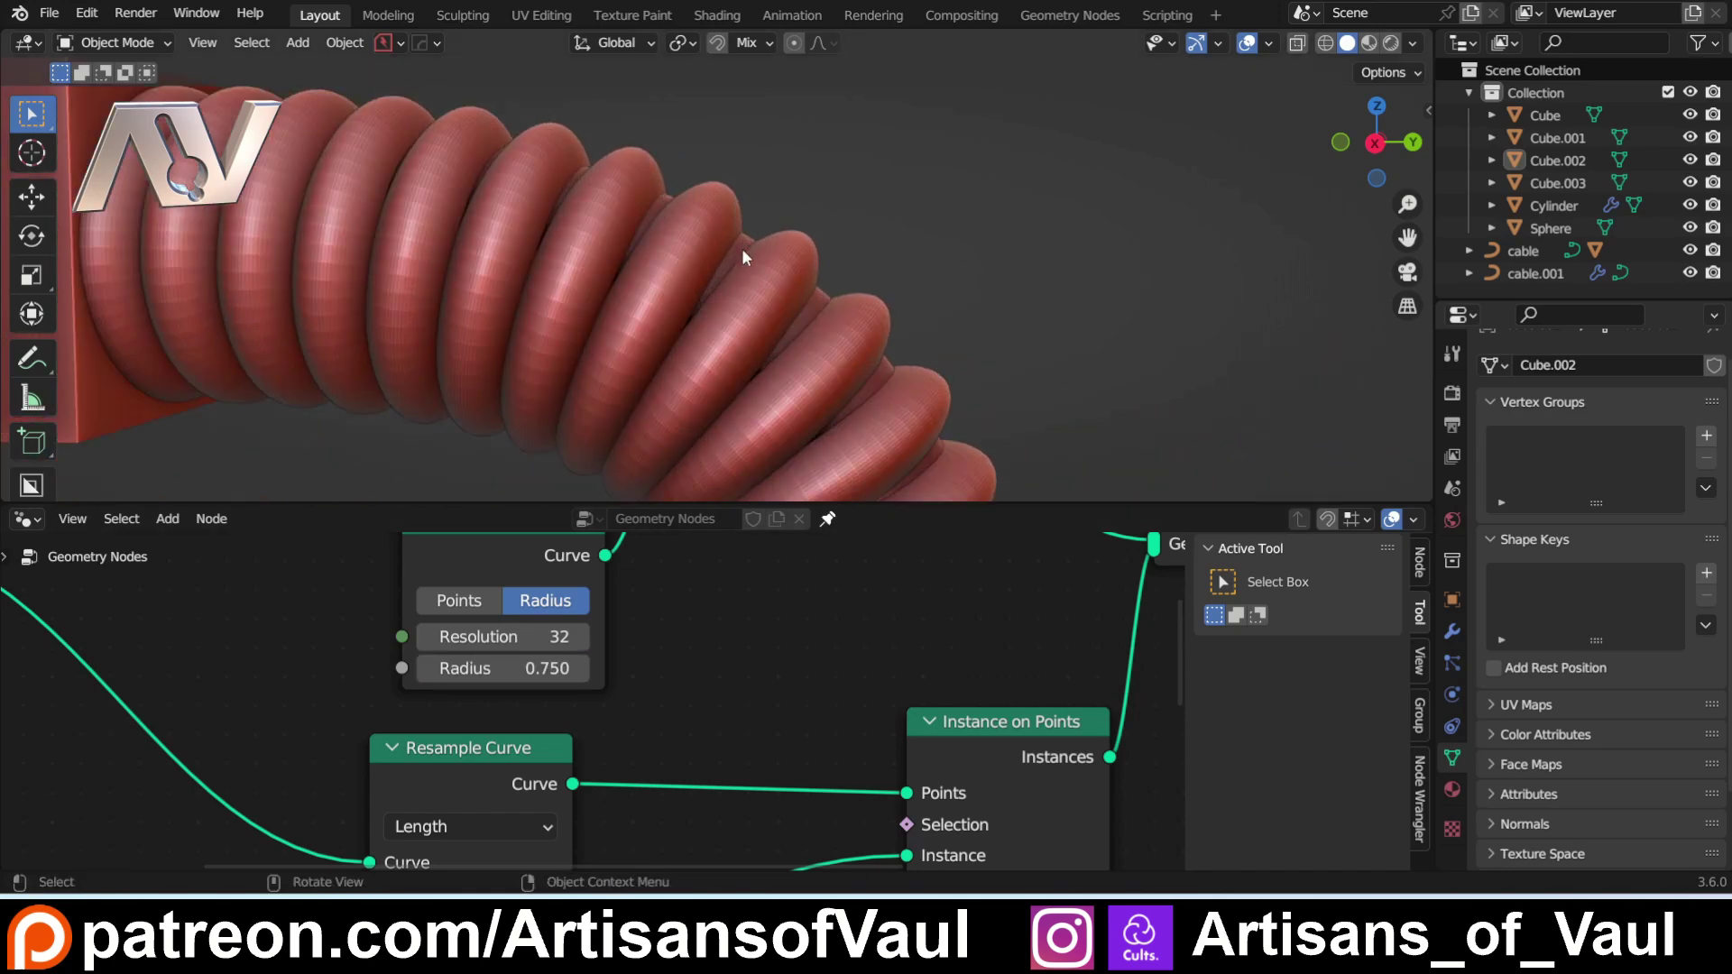
{"action": "scroll", "coordinate": [700, 359], "scroll_direction": "down", "scroll_amount": 5}
{"action": "scroll", "coordinate": [690, 344], "scroll_direction": "down", "scroll_amount": 3}
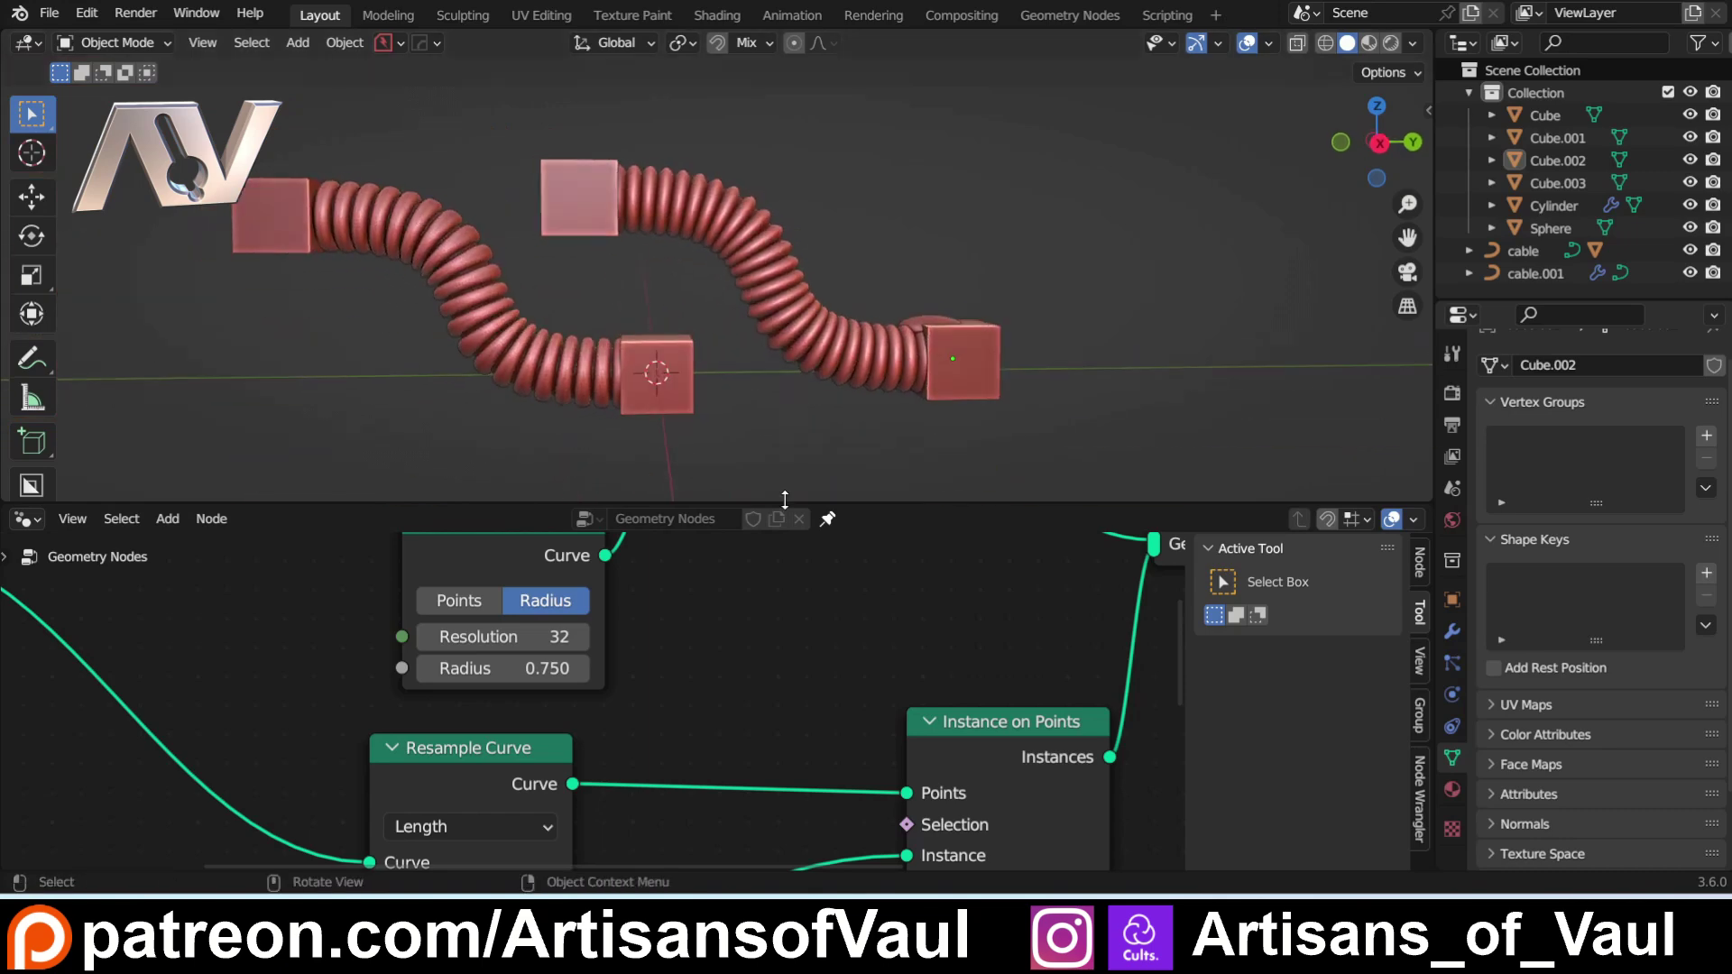
{"action": "left_click_drag", "start_coordinate": [792, 504], "coordinate": [792, 565]}
{"action": "scroll", "coordinate": [757, 358], "scroll_direction": "up", "scroll_amount": 3}
{"action": "mouse_move", "coordinate": [637, 365]}
{"action": "middle_mouse_down", "text": "shift"}
{"action": "mouse_move", "coordinate": [859, 409]}
{"action": "mouse_move", "coordinate": [642, 332]}
{"action": "middle_mouse_up", "text": "shift"}
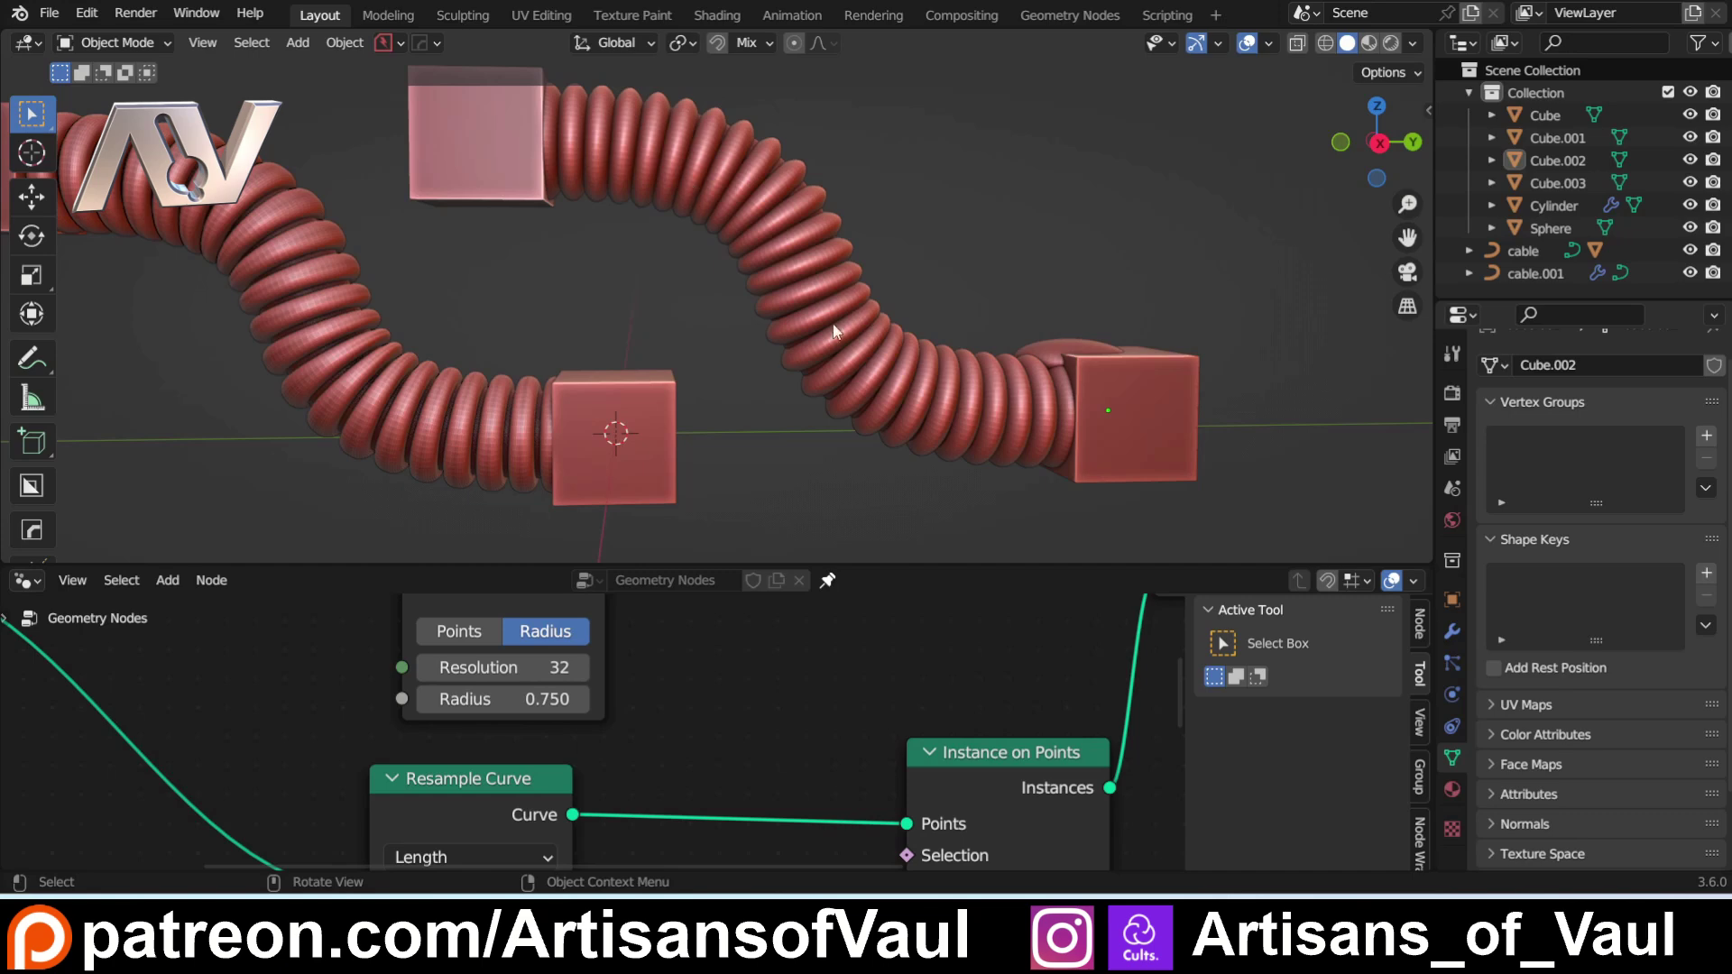
{"action": "scroll", "coordinate": [816, 313], "scroll_direction": "down", "scroll_amount": 3}
Step: Move the Group Output and Join Geometry nodes further along to make room after Instance on Points
{"action": "left_click_drag", "start_coordinate": [792, 564], "coordinate": [796, 281]}
{"action": "middle_click_drag", "start_coordinate": [991, 478], "coordinate": [368, 550], "text": "shift"}
{"action": "scroll", "coordinate": [502, 549], "scroll_direction": "down", "scroll_amount": 3}
{"action": "left_click_drag", "start_coordinate": [765, 494], "coordinate": [958, 494]}
{"action": "left_click_drag", "start_coordinate": [563, 474], "coordinate": [733, 473]}
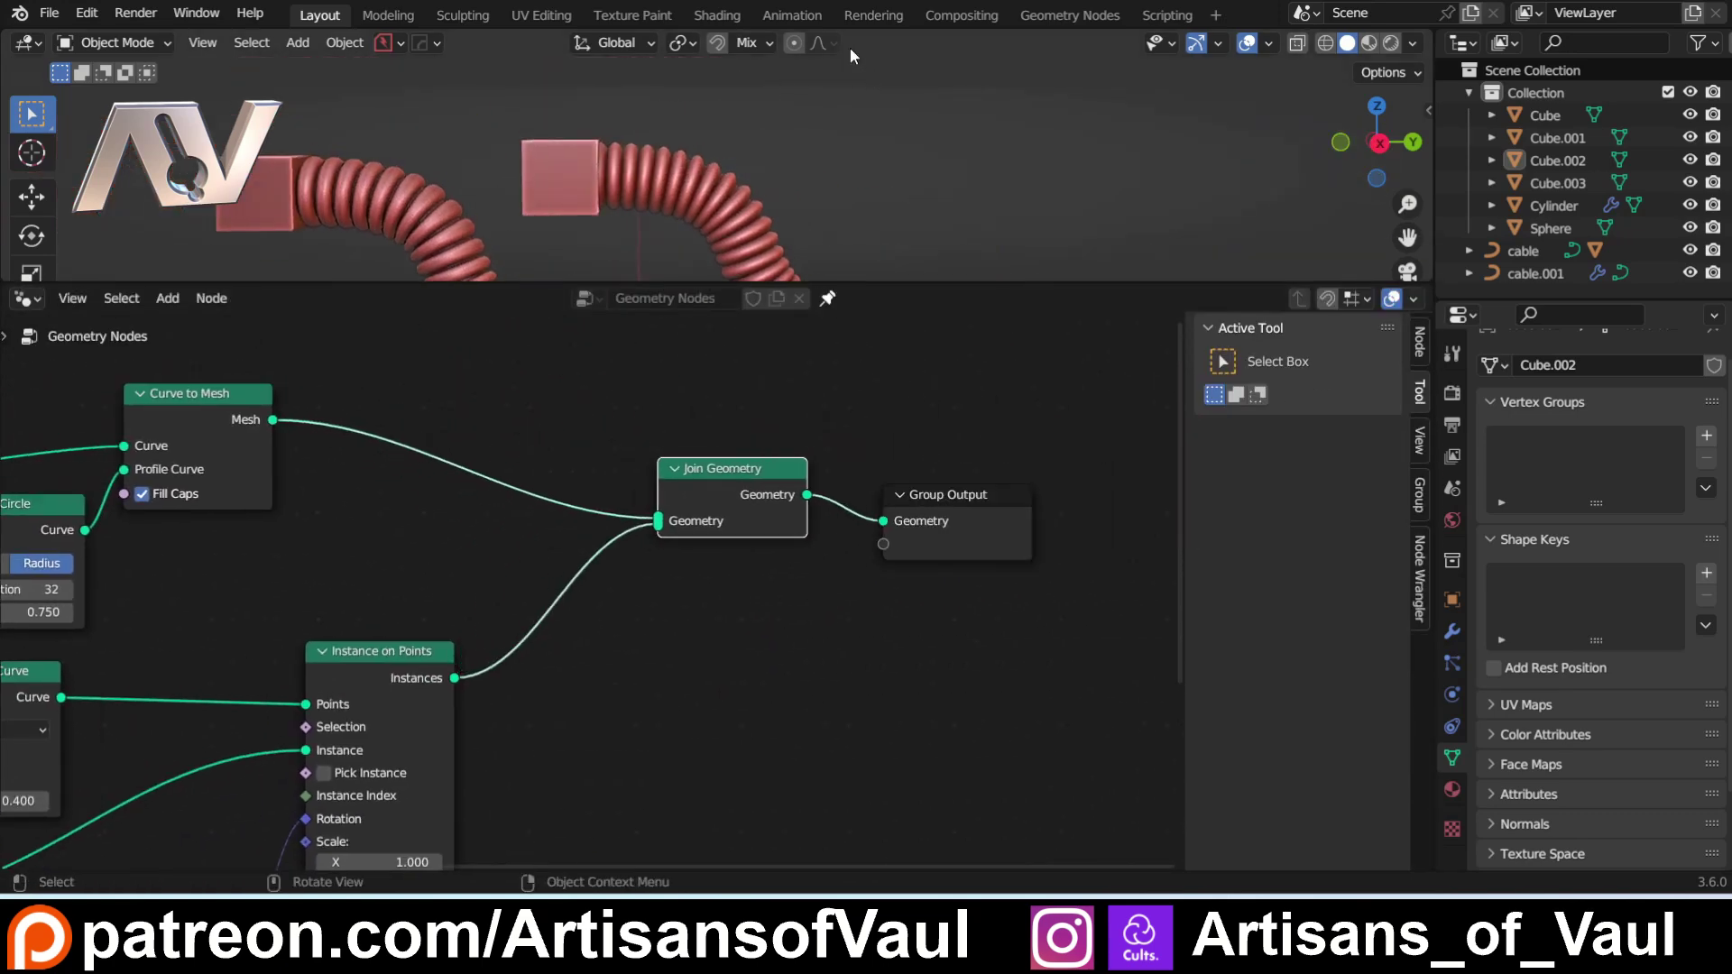
{"action": "left_click_drag", "start_coordinate": [711, 282], "coordinate": [672, 531]}
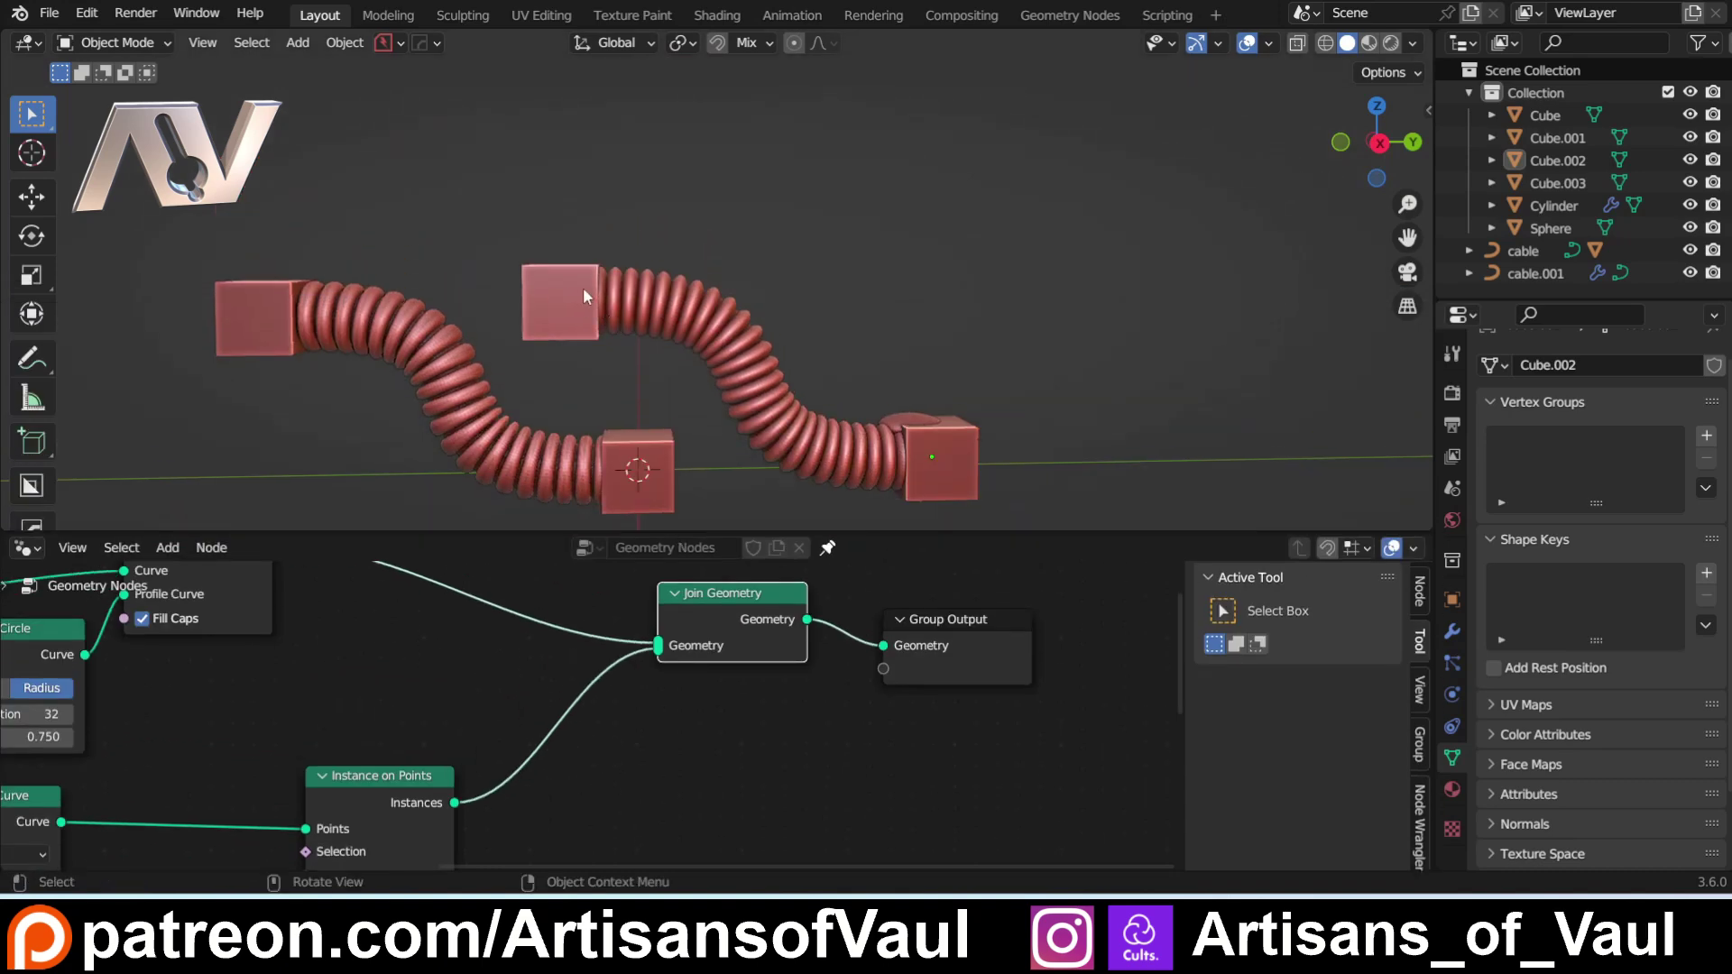
Step: Add a Realize Instances node between Instance on Points and Join Geometry
{"action": "scroll", "coordinate": [694, 333], "scroll_direction": "up", "scroll_amount": 4}
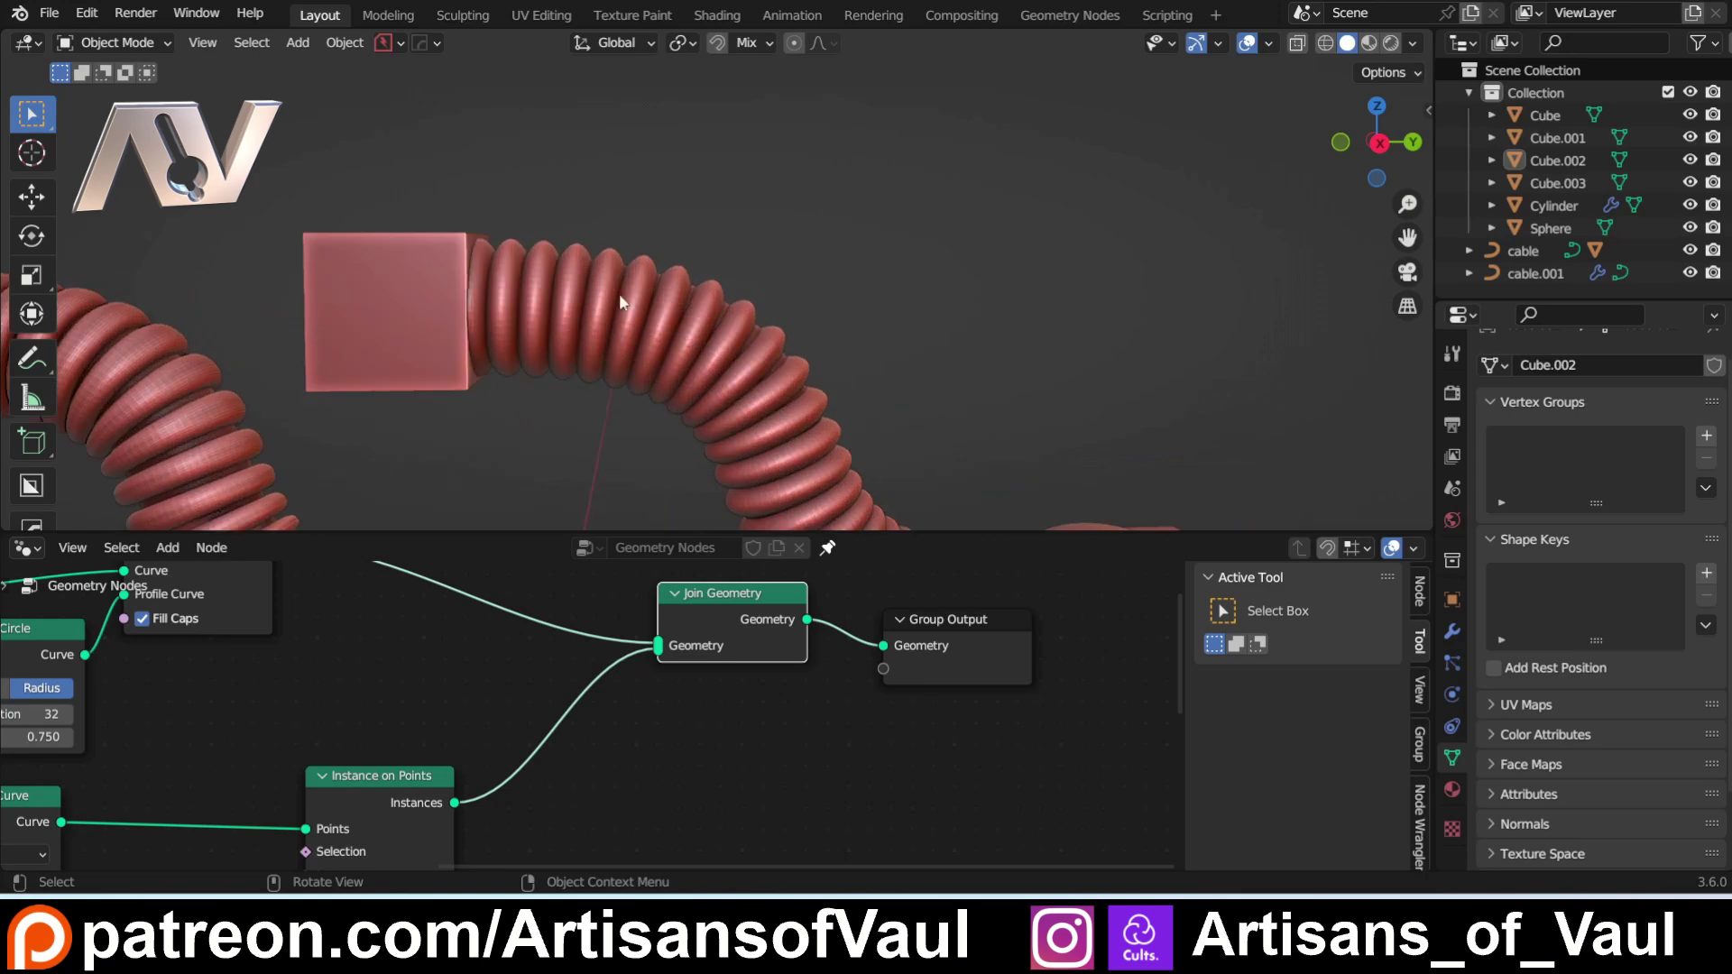
{"action": "scroll", "coordinate": [664, 473], "scroll_direction": "down", "scroll_amount": 3, "text": "shift"}
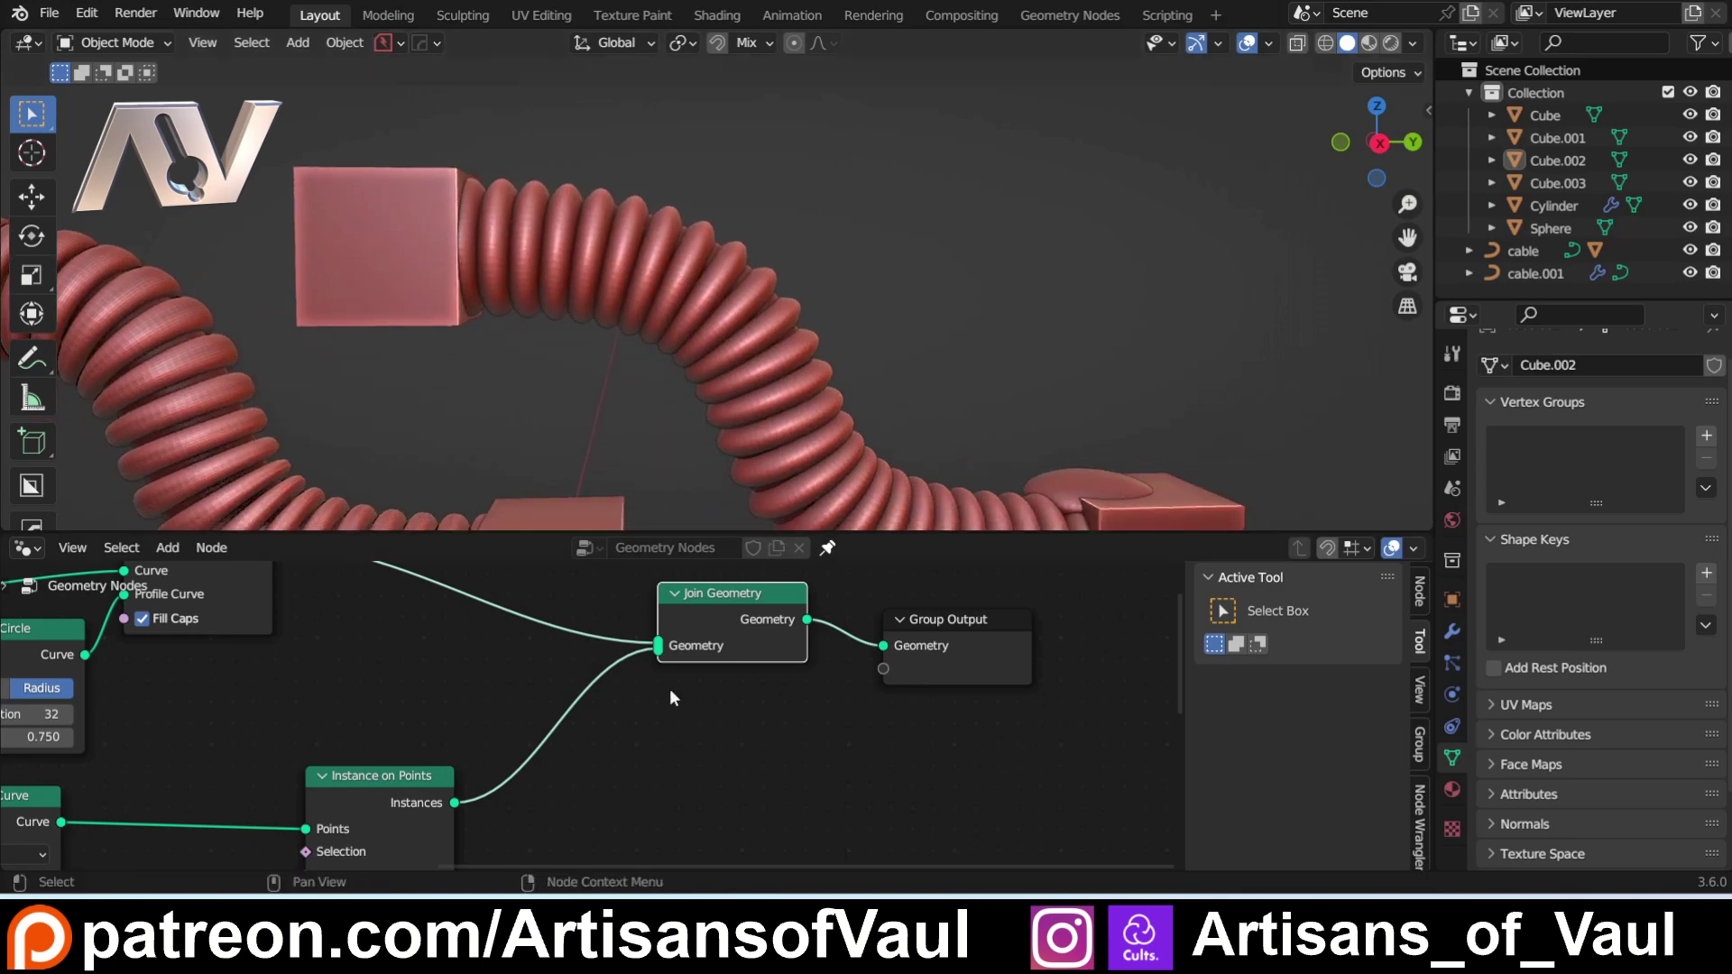
{"action": "key", "text": "shift+a"}
{"action": "left_click", "coordinate": [656, 412]}
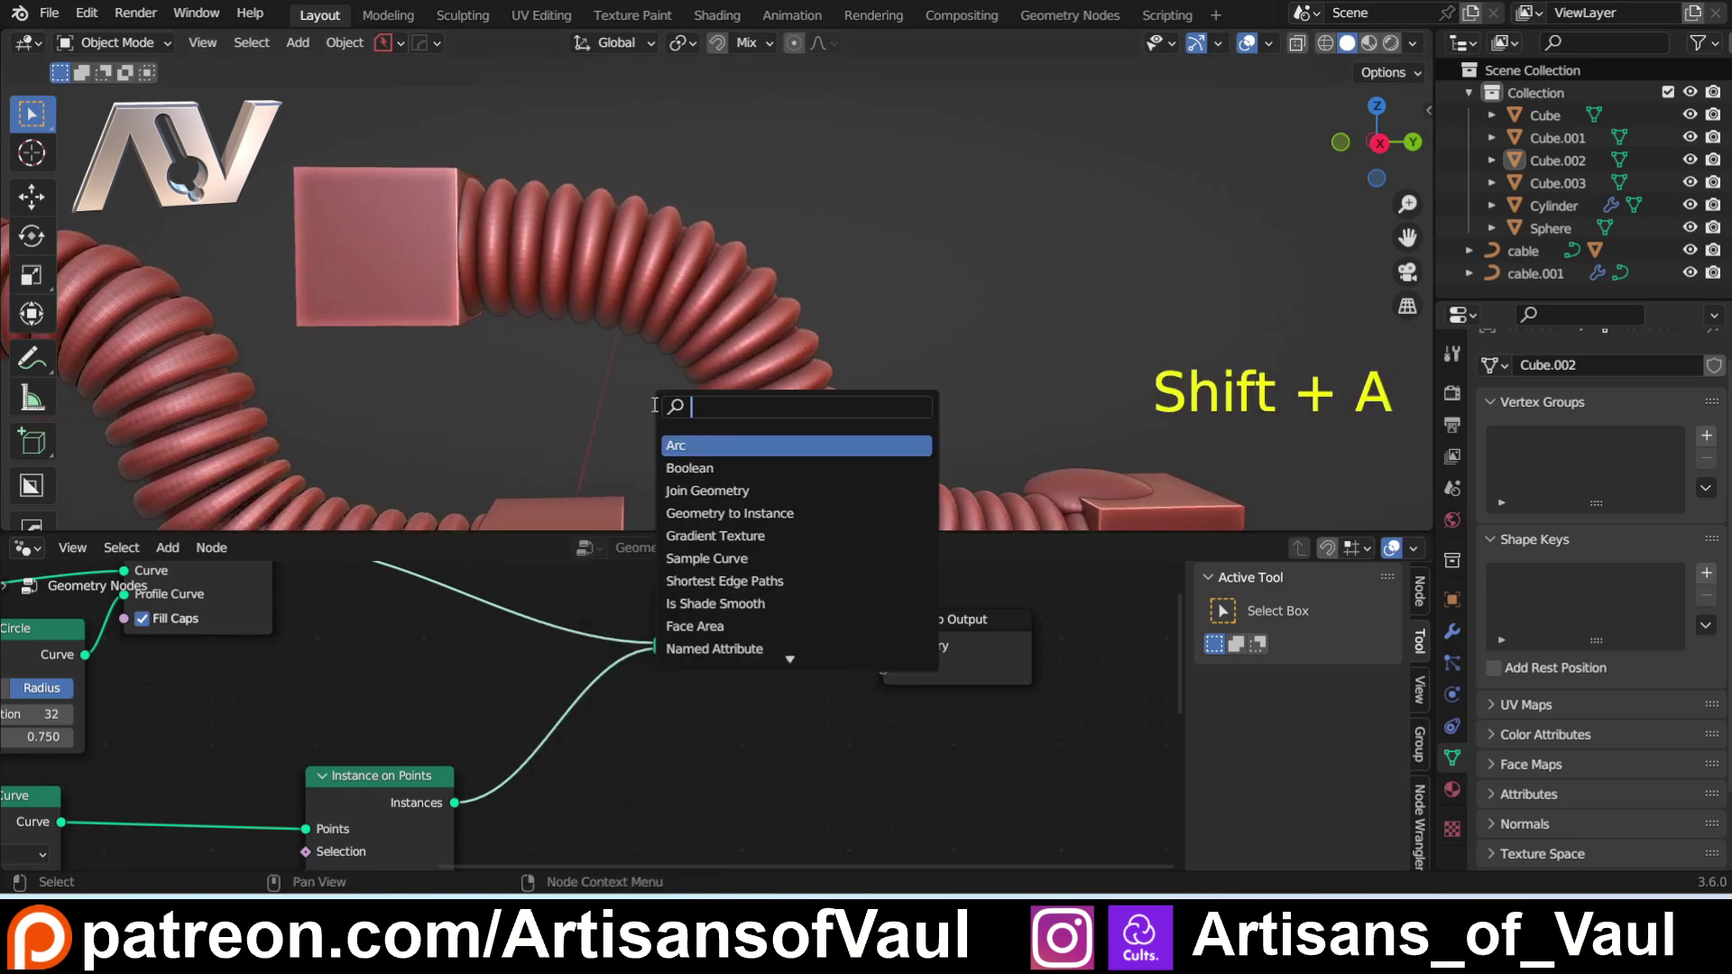
{"action": "type", "text": "rea"}
{"action": "left_click", "coordinate": [700, 447]}
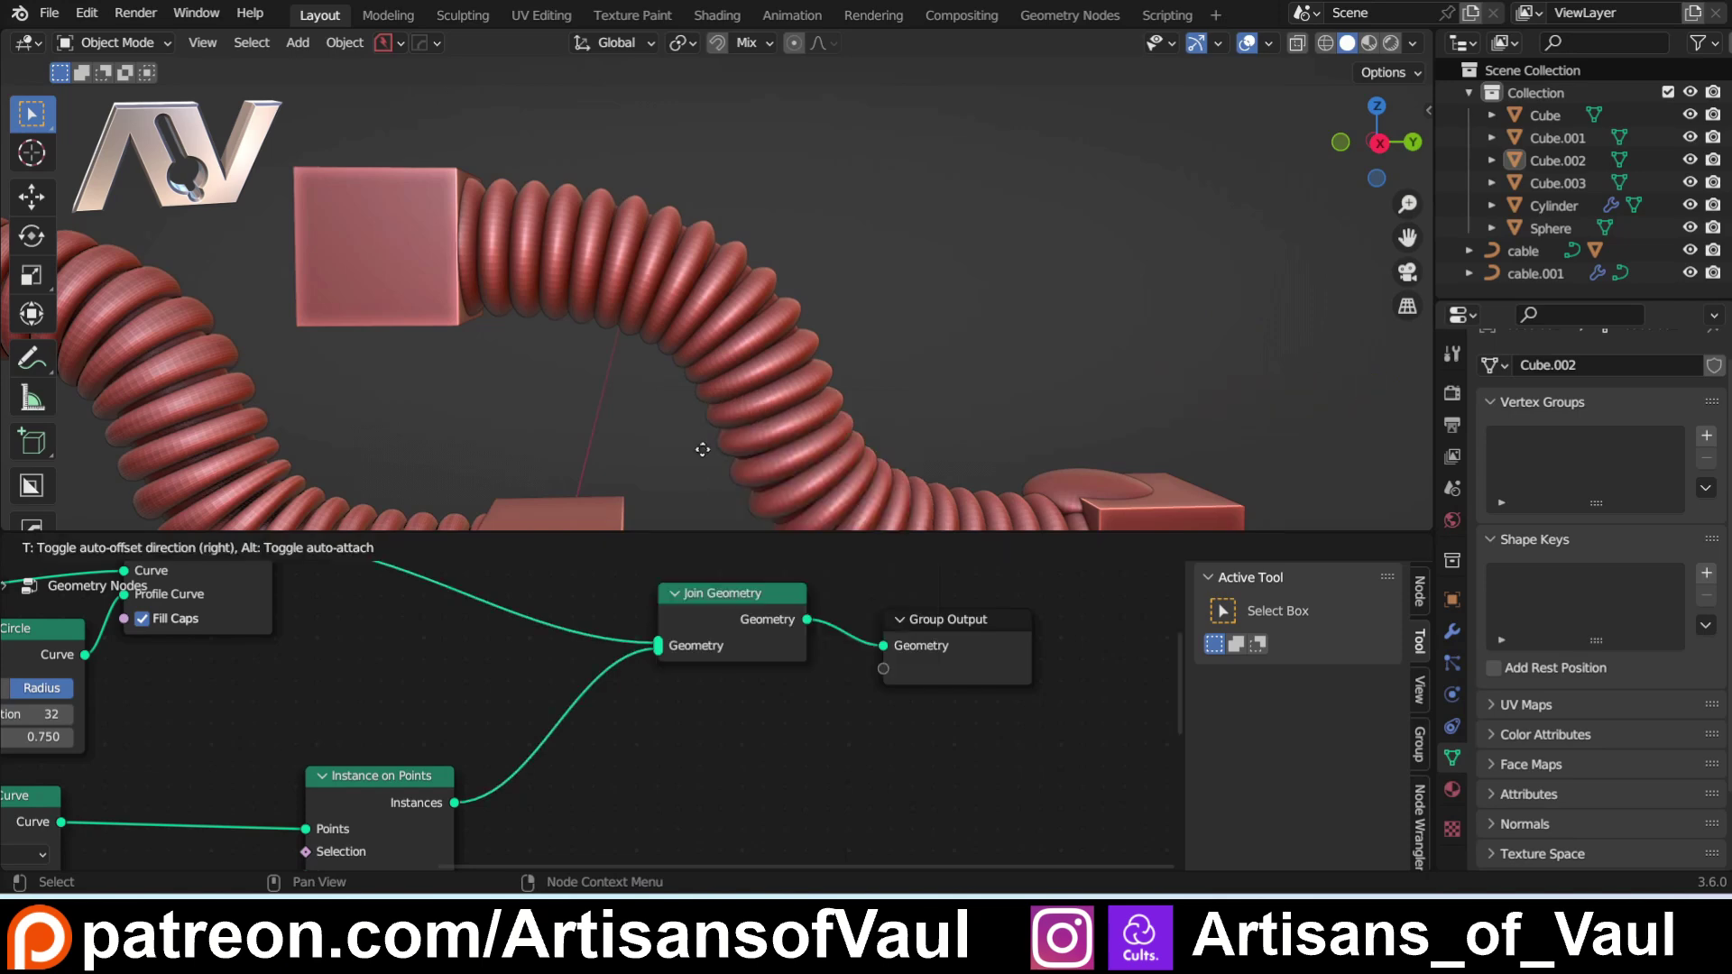
{"action": "left_click", "coordinate": [571, 749]}
{"action": "scroll", "coordinate": [669, 377], "scroll_direction": "down", "scroll_amount": 5}
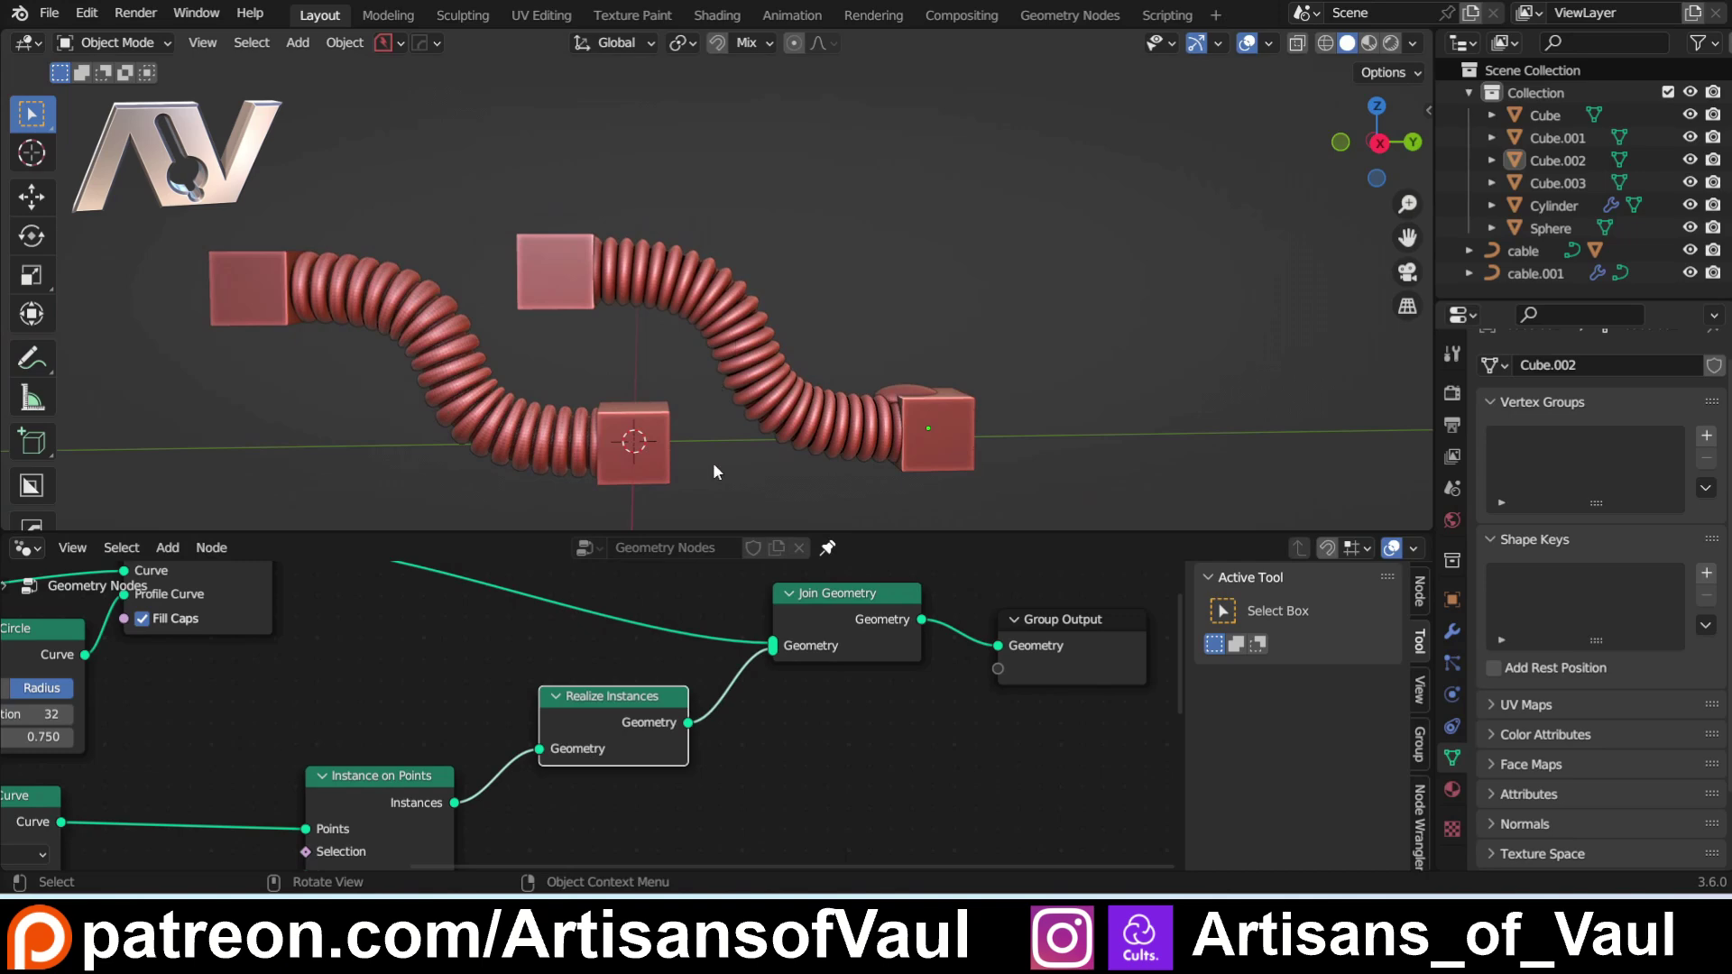
Step: Bring the Group Input node closer to the Curve Circle and Resample Curve nodes
{"action": "left_click_drag", "start_coordinate": [678, 532], "coordinate": [685, 375]}
{"action": "scroll", "coordinate": [773, 494], "scroll_direction": "down", "scroll_amount": 5}
{"action": "middle_click_drag", "start_coordinate": [522, 583], "coordinate": [672, 499], "text": "shift"}
{"action": "scroll", "coordinate": [833, 625], "scroll_direction": "down", "scroll_amount": 3}
{"action": "scroll", "coordinate": [577, 591], "scroll_direction": "down", "scroll_amount": 2}
{"action": "scroll", "coordinate": [694, 504], "scroll_direction": "up", "scroll_amount": 3}
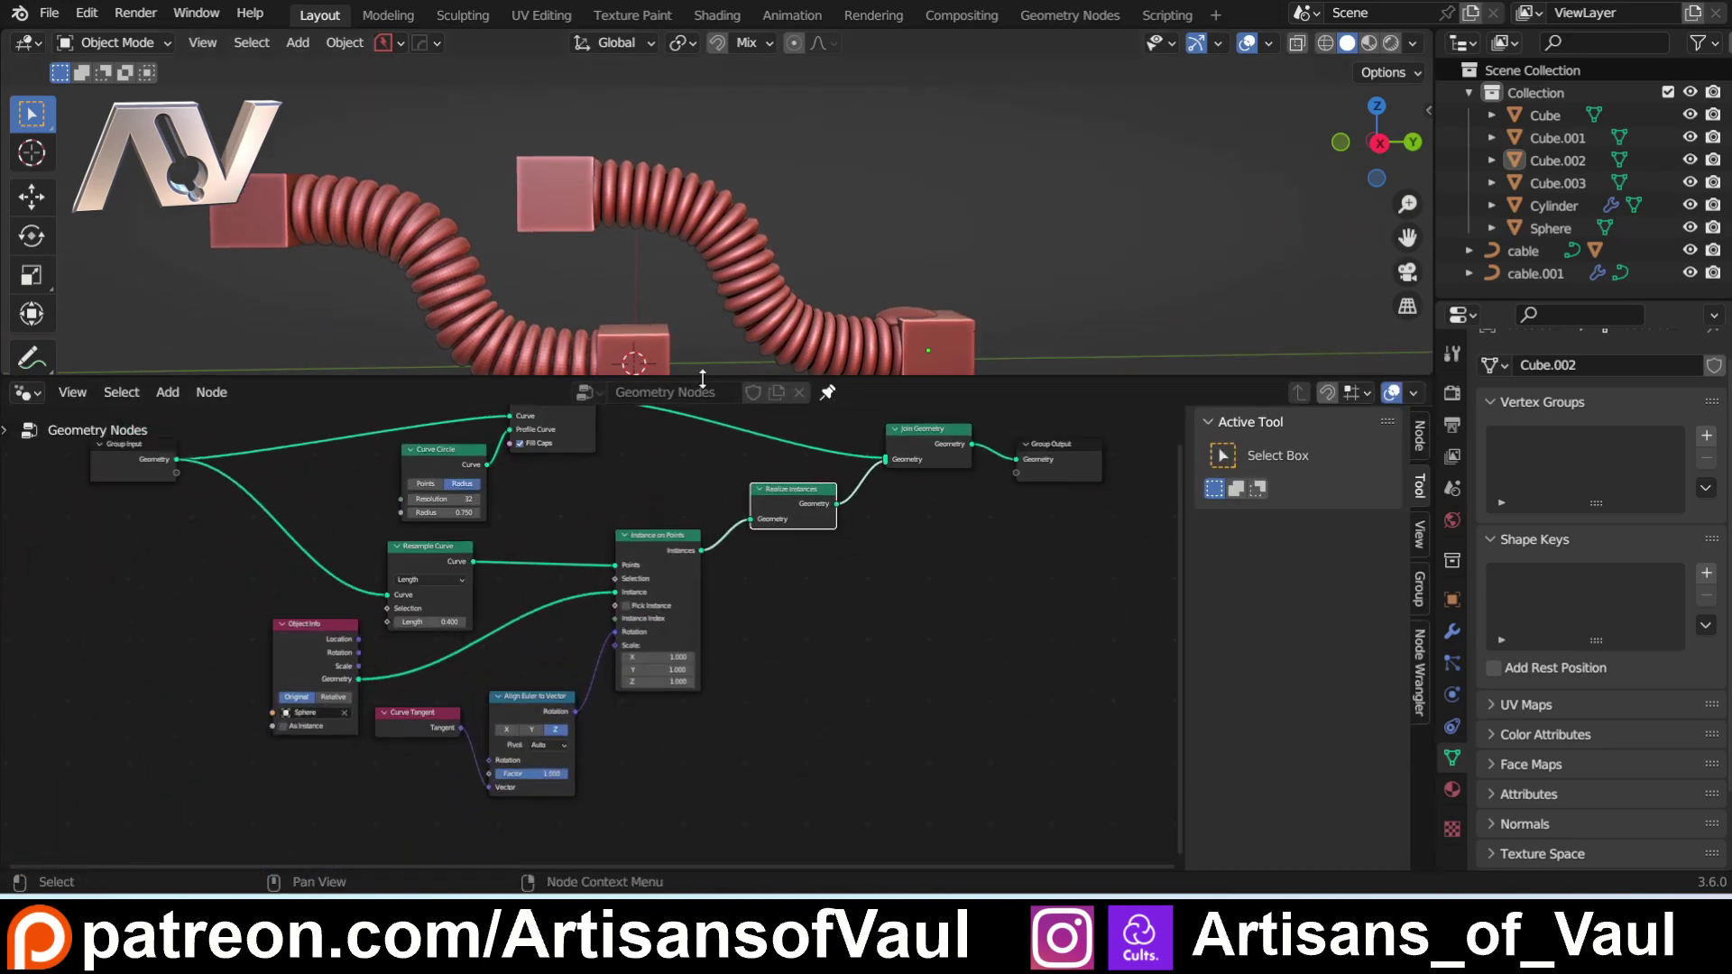
{"action": "left_click_drag", "start_coordinate": [705, 370], "coordinate": [706, 68]}
{"action": "middle_click_drag", "start_coordinate": [632, 219], "coordinate": [709, 324], "text": "shift"}
{"action": "scroll", "coordinate": [709, 324], "scroll_direction": "up", "scroll_amount": 1}
{"action": "left_click_drag", "start_coordinate": [221, 409], "coordinate": [352, 460]}
{"action": "middle_click_drag", "start_coordinate": [734, 379], "coordinate": [562, 379], "text": "shift"}
Step: Arrange Instance on Points, Realize Instances, Join Geometry and Group Output into a more compact layout
{"action": "left_click_drag", "start_coordinate": [556, 490], "coordinate": [534, 542]}
{"action": "left_click_drag", "start_coordinate": [700, 440], "coordinate": [648, 489]}
{"action": "left_click_drag", "start_coordinate": [866, 369], "coordinate": [771, 387]}
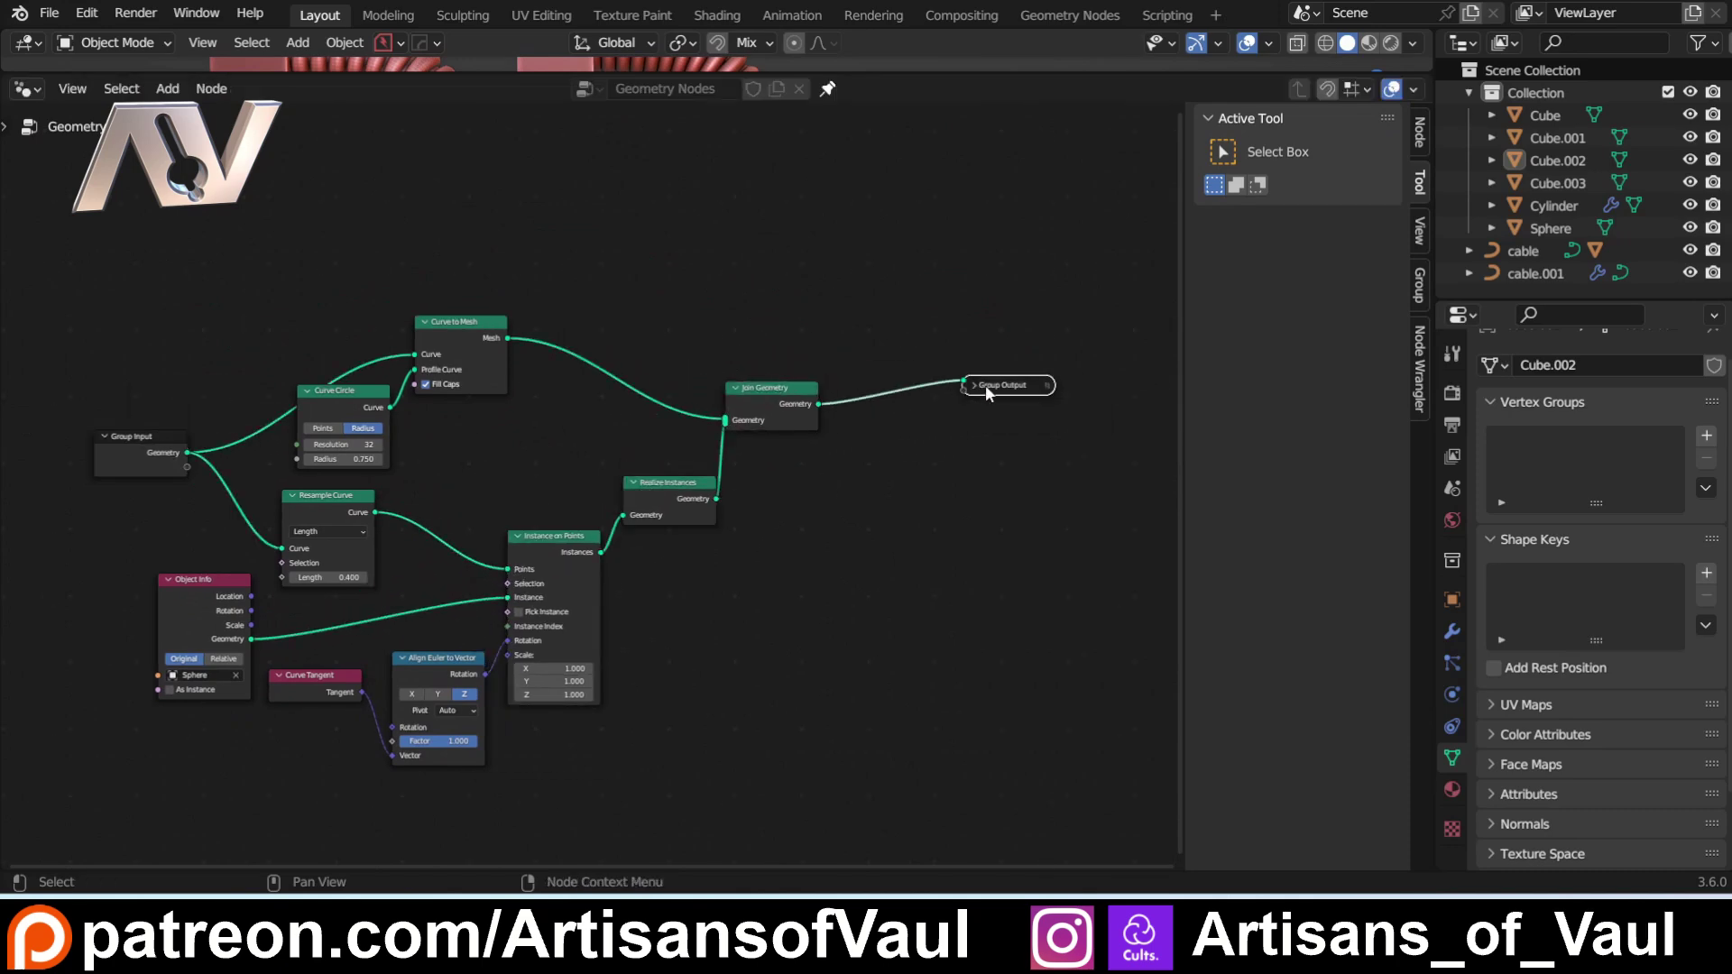
{"action": "left_click_drag", "start_coordinate": [996, 388], "coordinate": [878, 393]}
{"action": "scroll", "coordinate": [470, 492], "scroll_direction": "up", "scroll_amount": 4}
{"action": "middle_click_drag", "start_coordinate": [470, 492], "coordinate": [546, 443]}
{"action": "scroll", "coordinate": [503, 566], "scroll_direction": "down", "scroll_amount": 1}
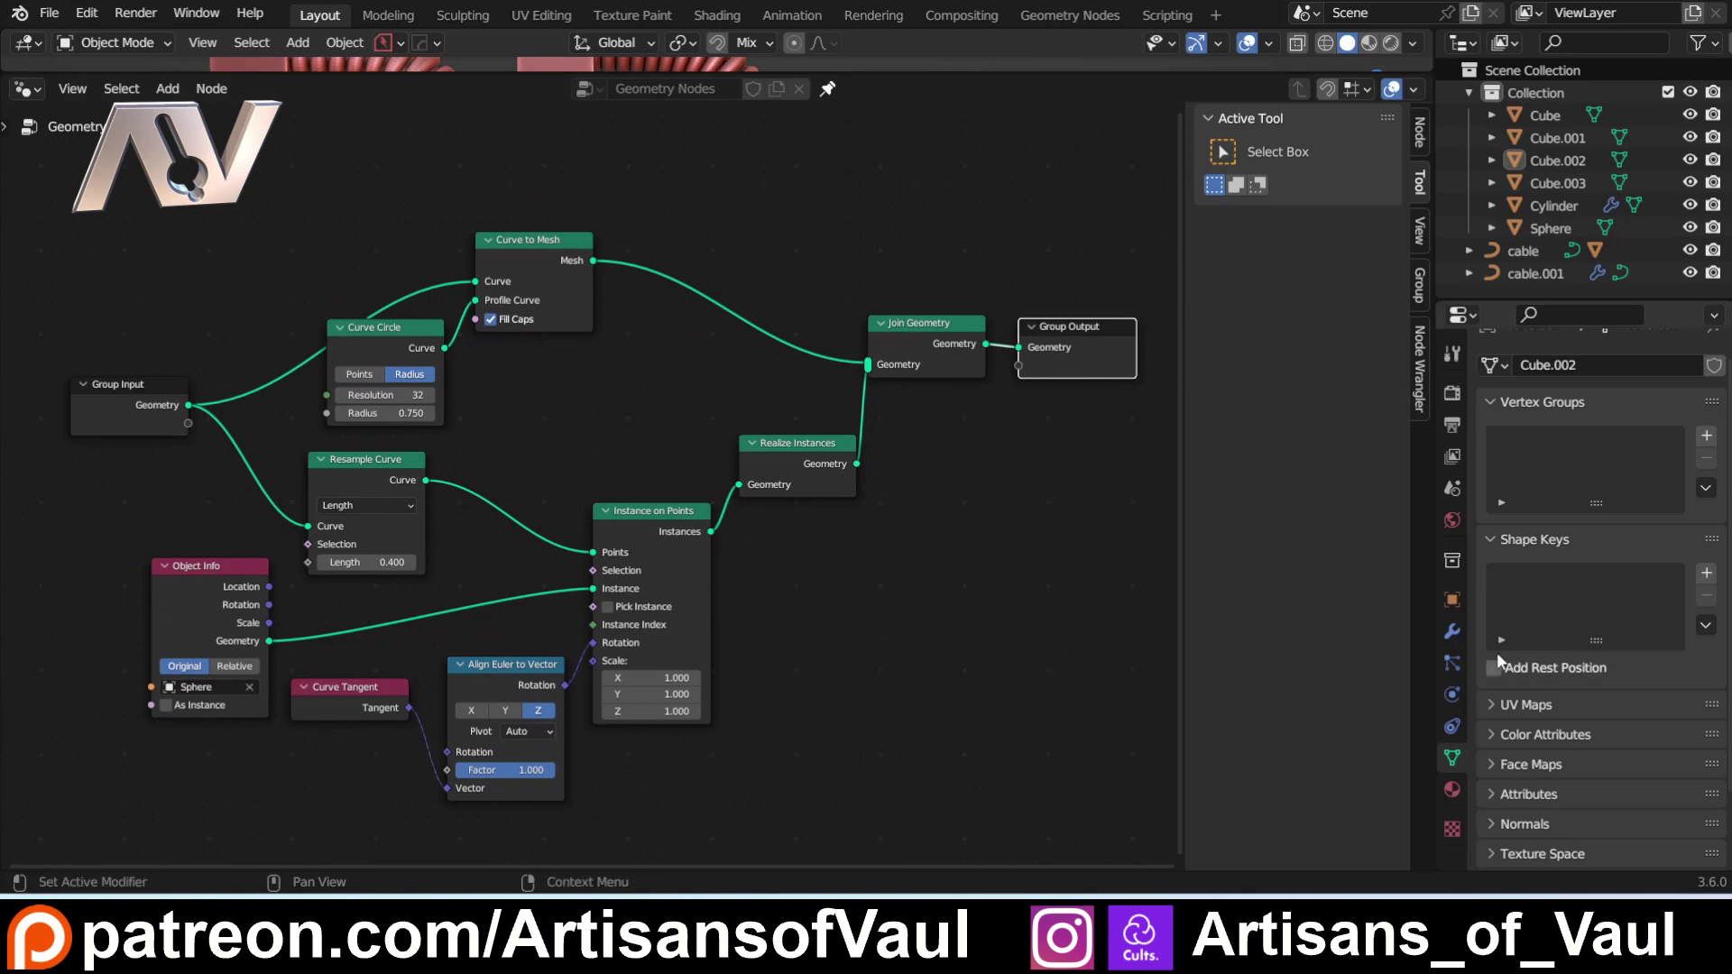
Step: Show cable.001's modifier settings and expose the Curve Circle Radius and Resample Curve Length through the Group Input
{"action": "left_click", "coordinate": [1452, 631]}
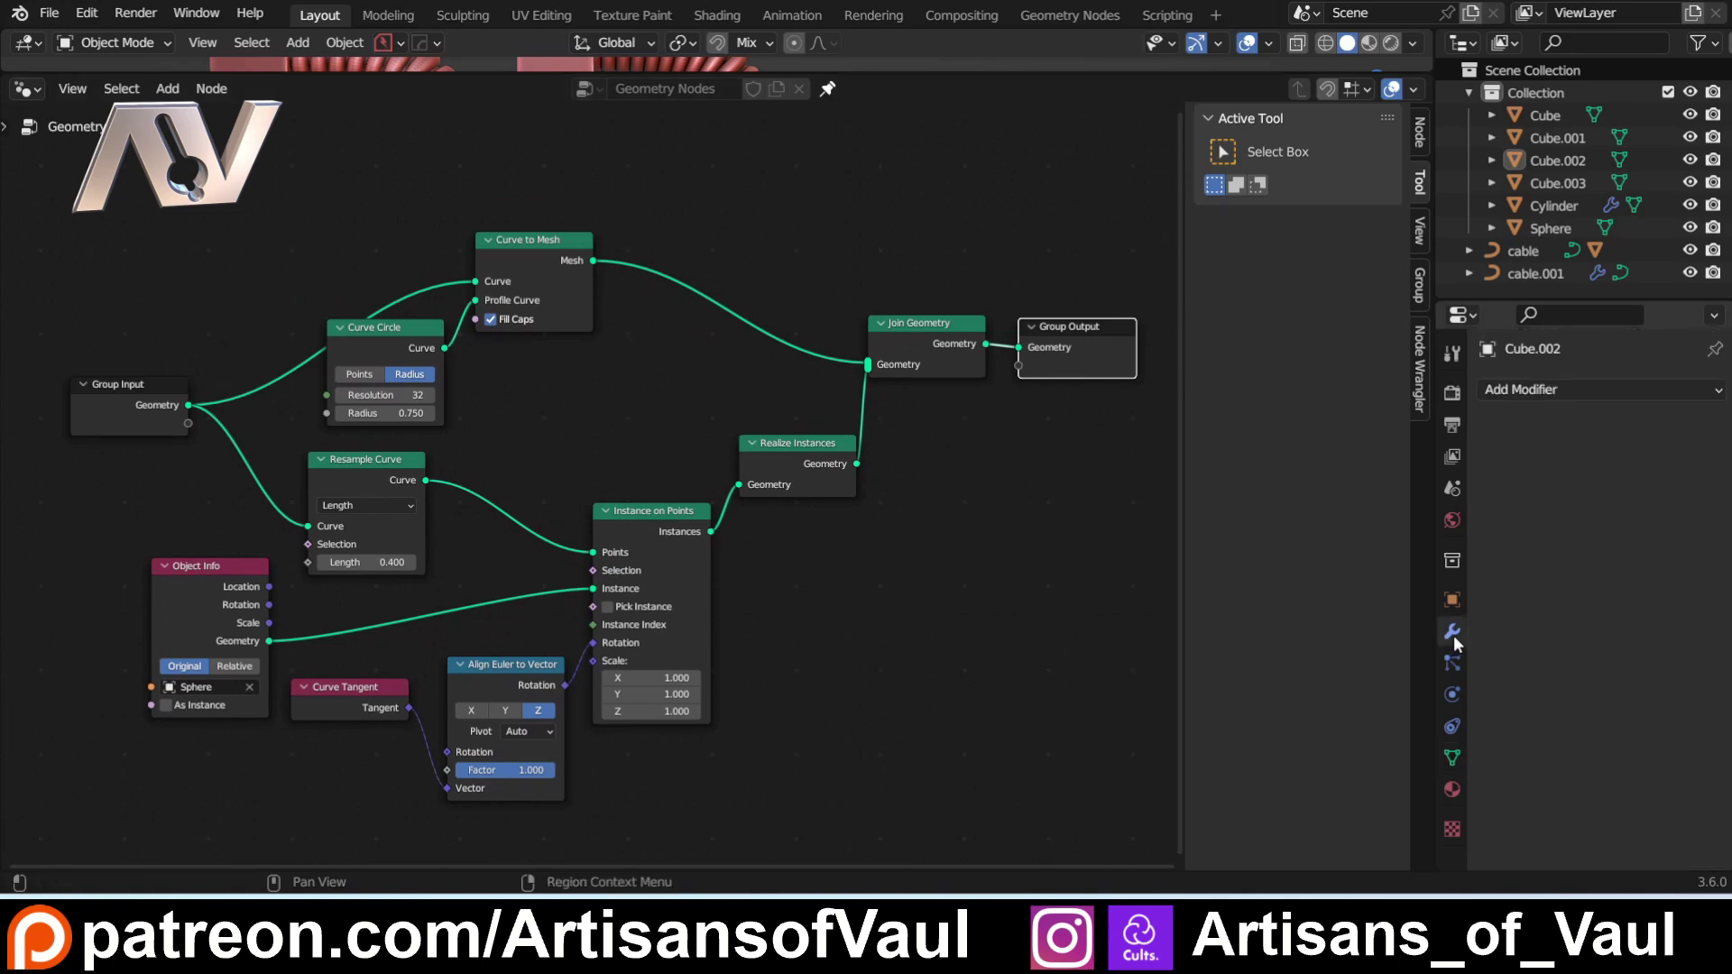
{"action": "left_click", "coordinate": [700, 65]}
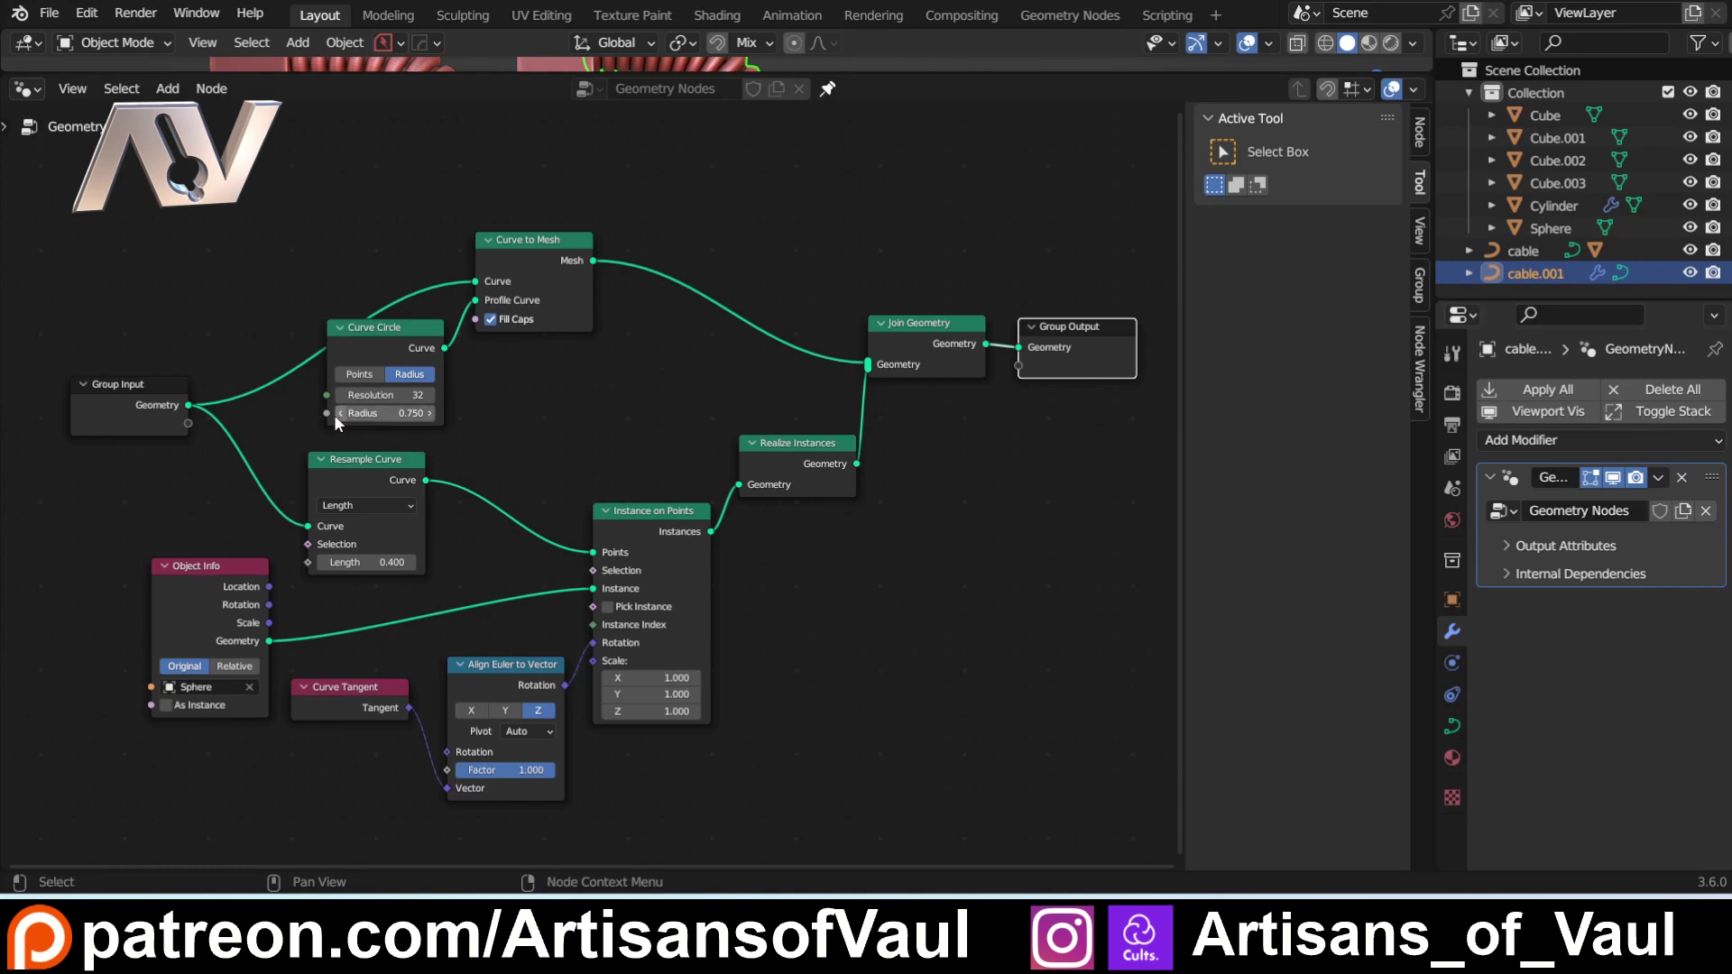
{"action": "left_click_drag", "start_coordinate": [327, 413], "coordinate": [189, 423]}
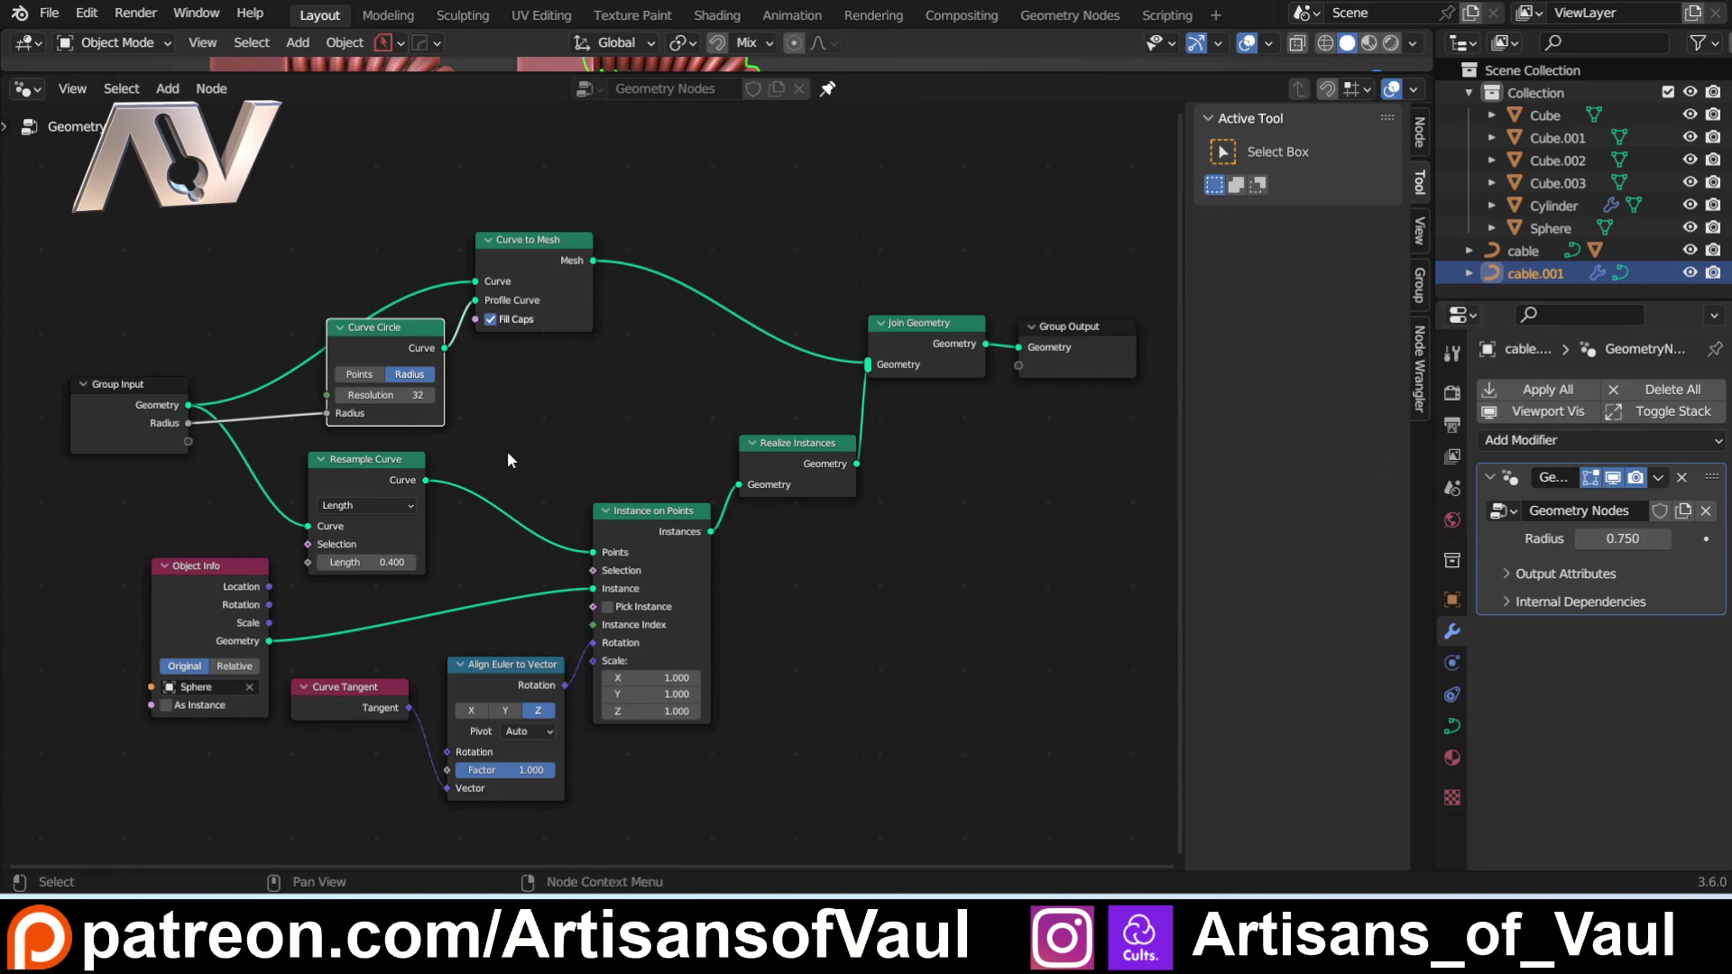
{"action": "left_click_drag", "start_coordinate": [309, 561], "coordinate": [188, 441]}
Step: Set the exposed Length on the Geometry Nodes modifier to 0.39
{"action": "left_click_drag", "start_coordinate": [737, 75], "coordinate": [737, 717]}
{"action": "scroll", "coordinate": [737, 541], "scroll_direction": "up", "scroll_amount": 4}
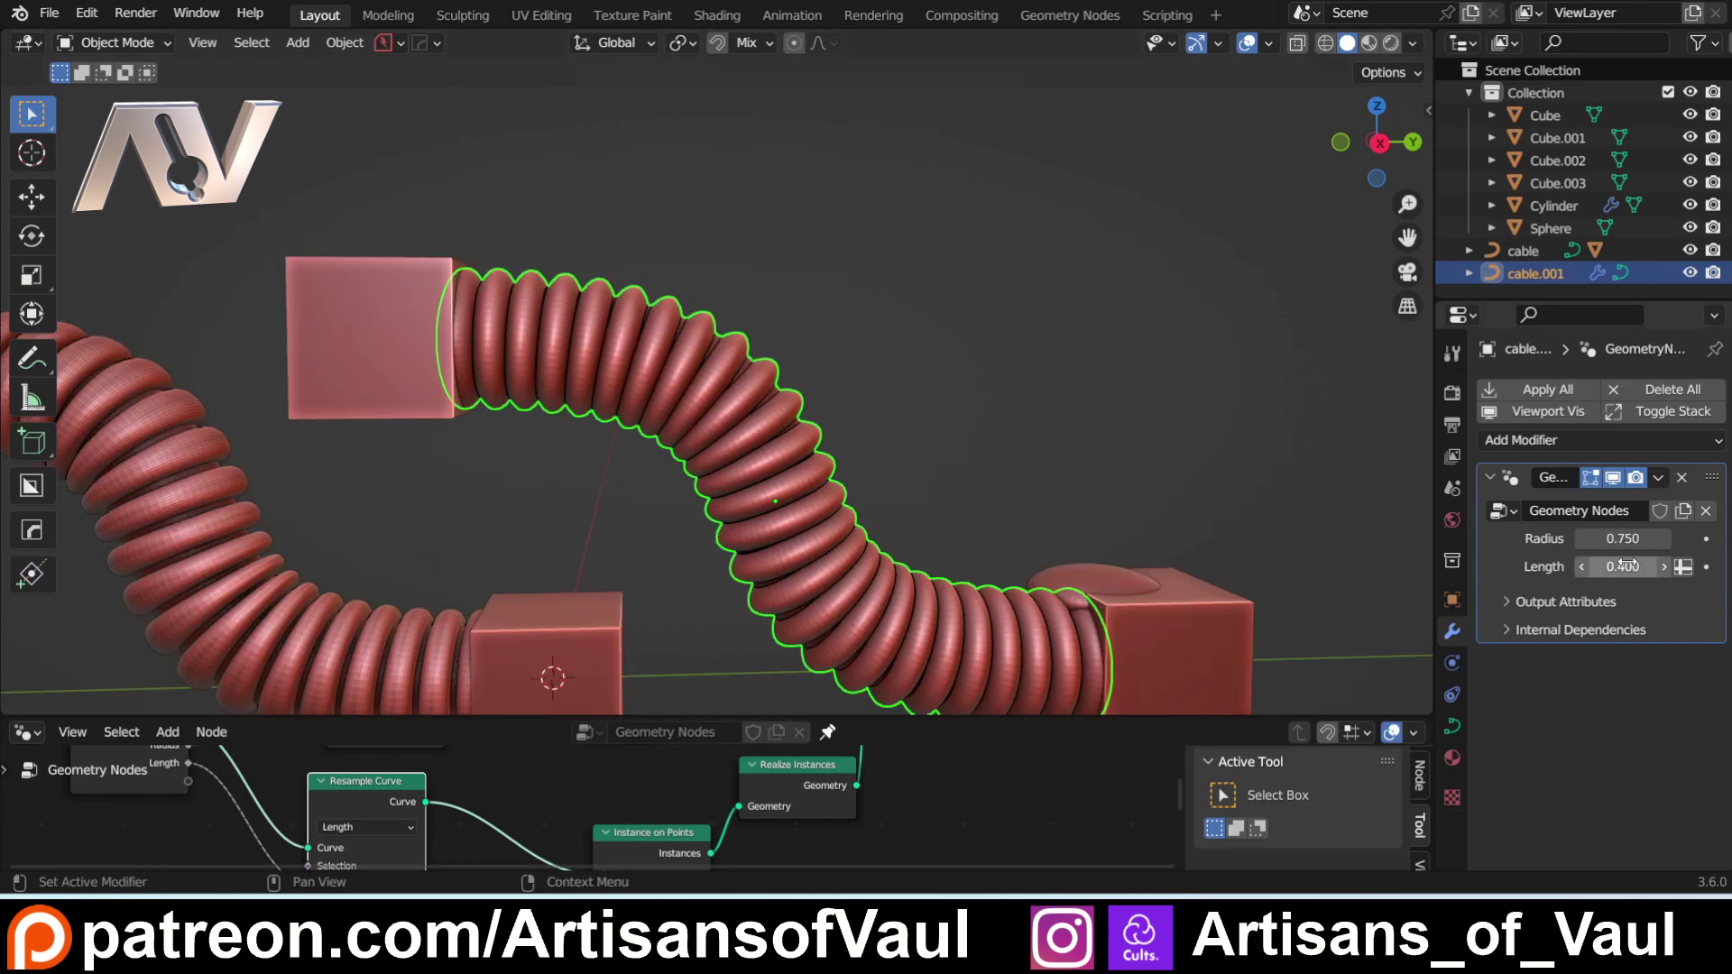
{"action": "mouse_move", "coordinate": [1629, 565]}
{"action": "left_mouse_down"}
{"action": "mouse_move", "coordinate": [1655, 566]}
{"action": "mouse_move", "coordinate": [1620, 566]}
{"action": "left_mouse_up"}
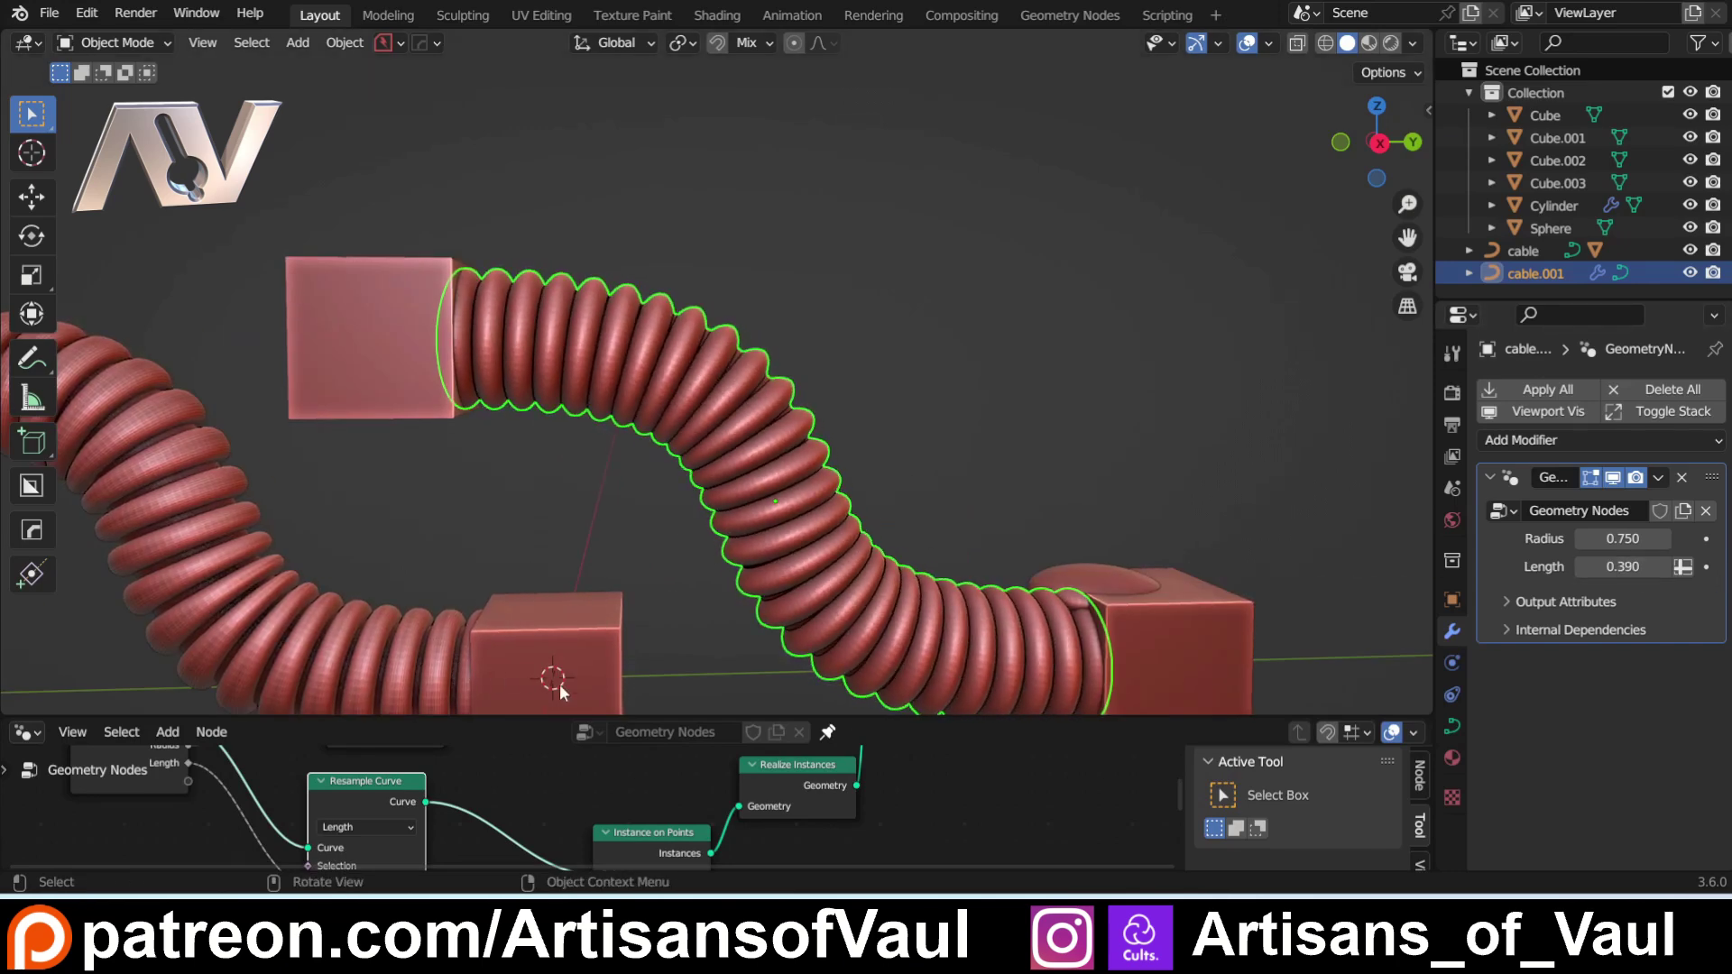
Step: Review the complete node tree and compare both cables in an enlarged viewport
{"action": "left_click_drag", "start_coordinate": [564, 717], "coordinate": [564, 266]}
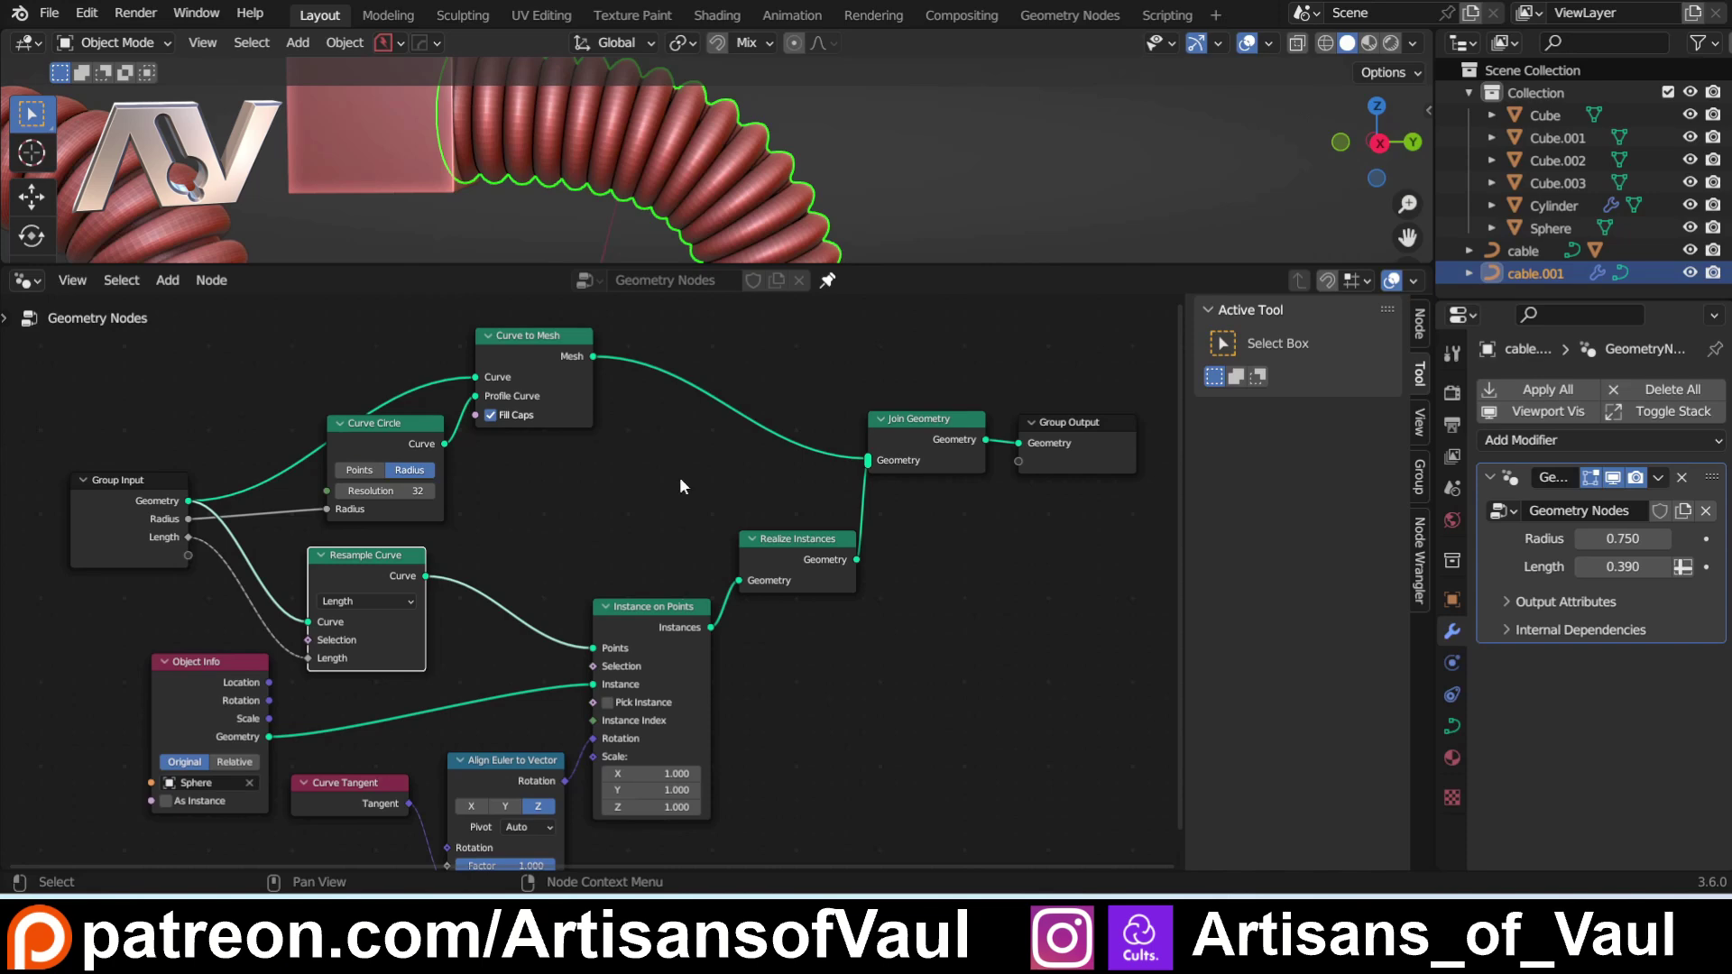
{"action": "left_click_drag", "start_coordinate": [870, 266], "coordinate": [870, 845]}
{"action": "middle_click_drag", "start_coordinate": [588, 757], "coordinate": [821, 575], "text": "shift"}
{"action": "scroll", "coordinate": [792, 505], "scroll_direction": "down", "scroll_amount": 1}
{"action": "middle_click_drag", "start_coordinate": [744, 503], "coordinate": [762, 505], "text": "shift"}
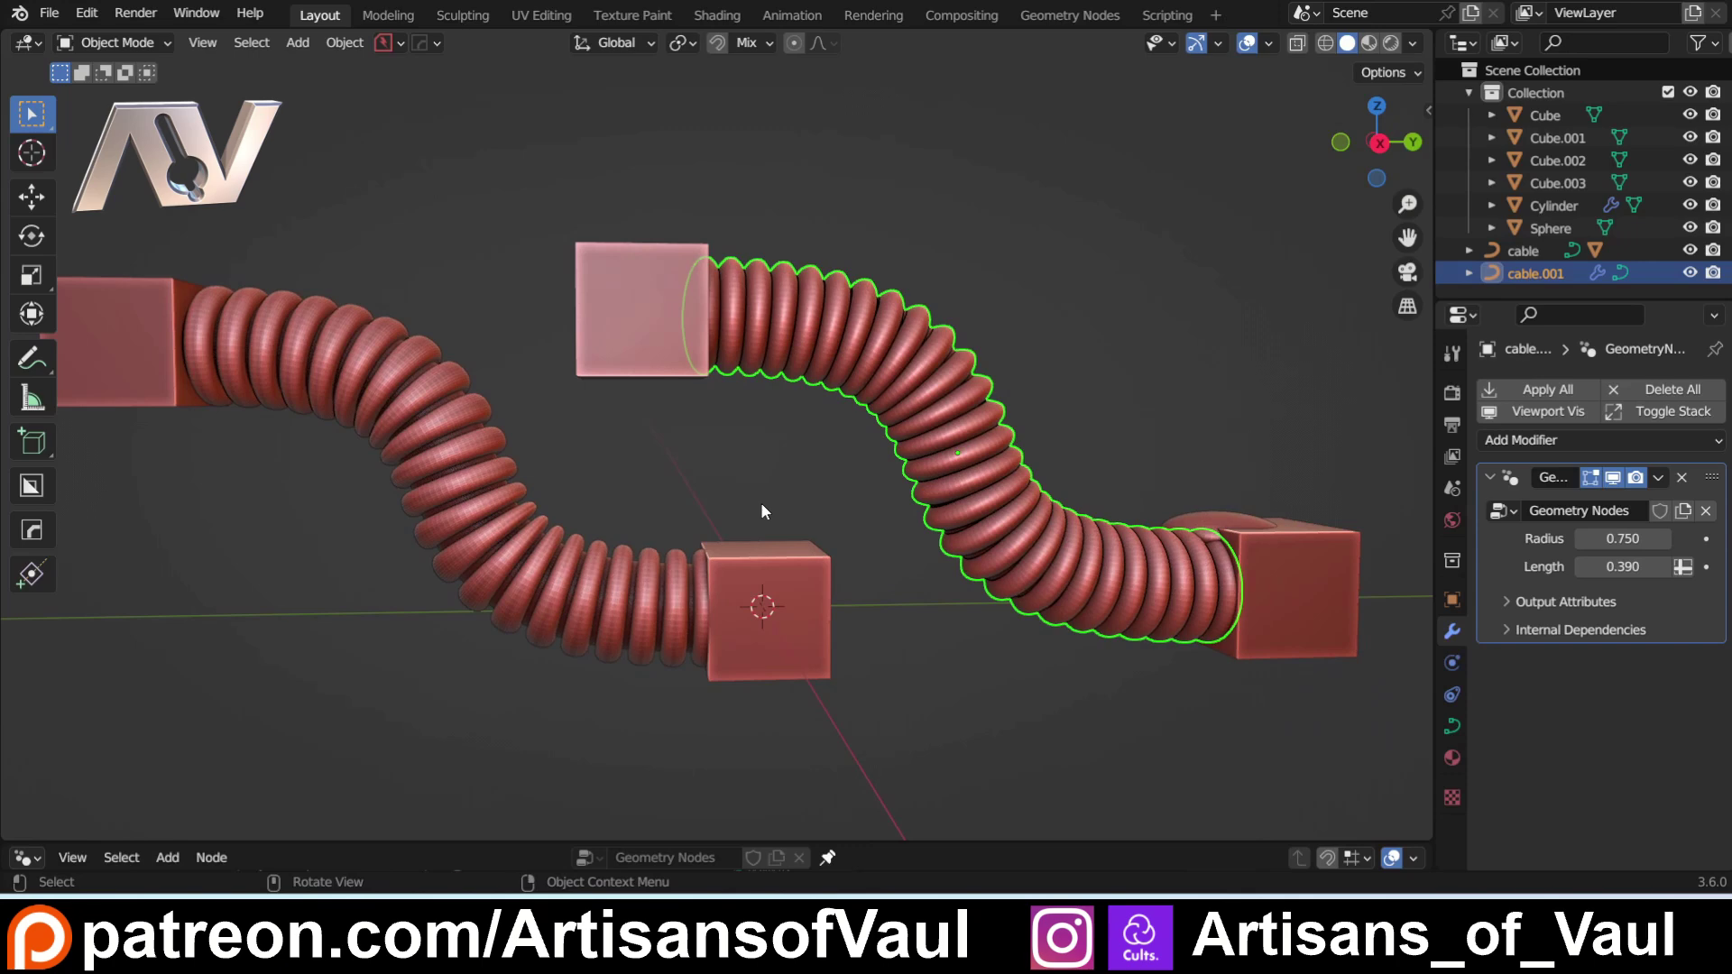
{"action": "left_click", "coordinate": [695, 489]}
{"action": "mouse_move", "coordinate": [701, 507]}
{"action": "middle_mouse_down"}
{"action": "mouse_move", "coordinate": [700, 484]}
{"action": "mouse_move", "coordinate": [674, 487]}
{"action": "mouse_move", "coordinate": [693, 493]}
{"action": "middle_mouse_up"}
{"action": "scroll", "coordinate": [692, 490], "scroll_direction": "up", "scroll_amount": 1}
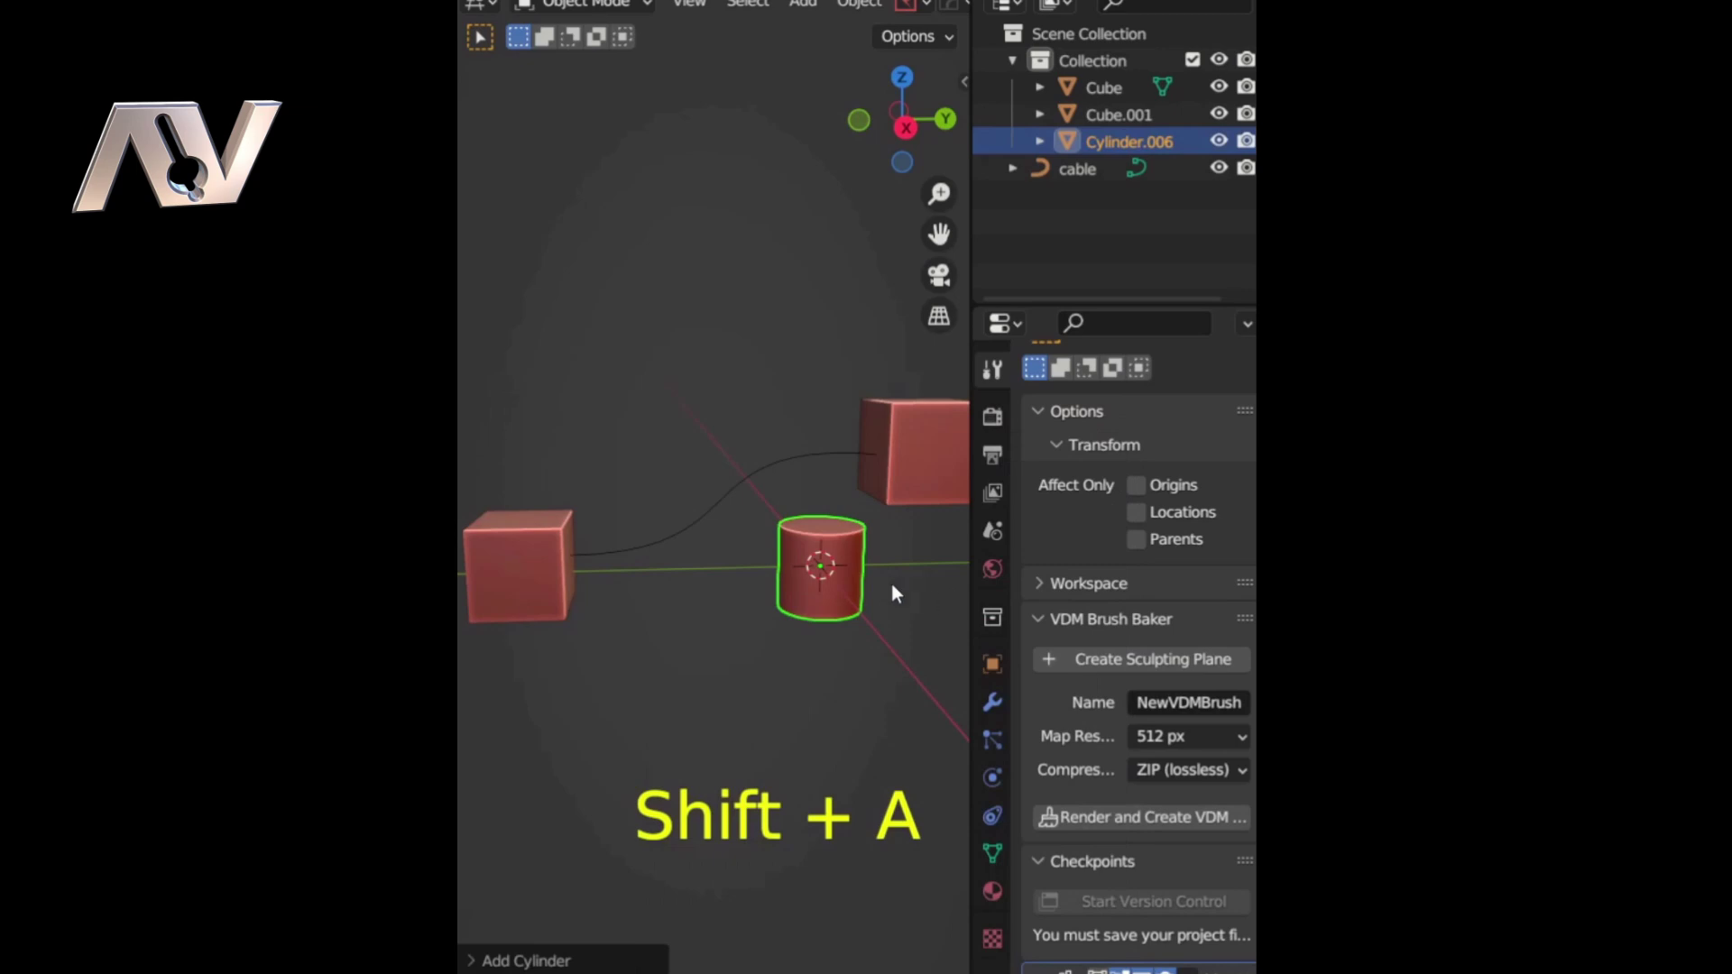
Step: Flatten the new cylinder along Z into a thin disc and apply its scale
{"action": "key", "text": "s"}
{"action": "key", "text": "z"}
{"action": "left_click", "coordinate": [837, 574]}
{"action": "key", "text": "ctrl+a"}
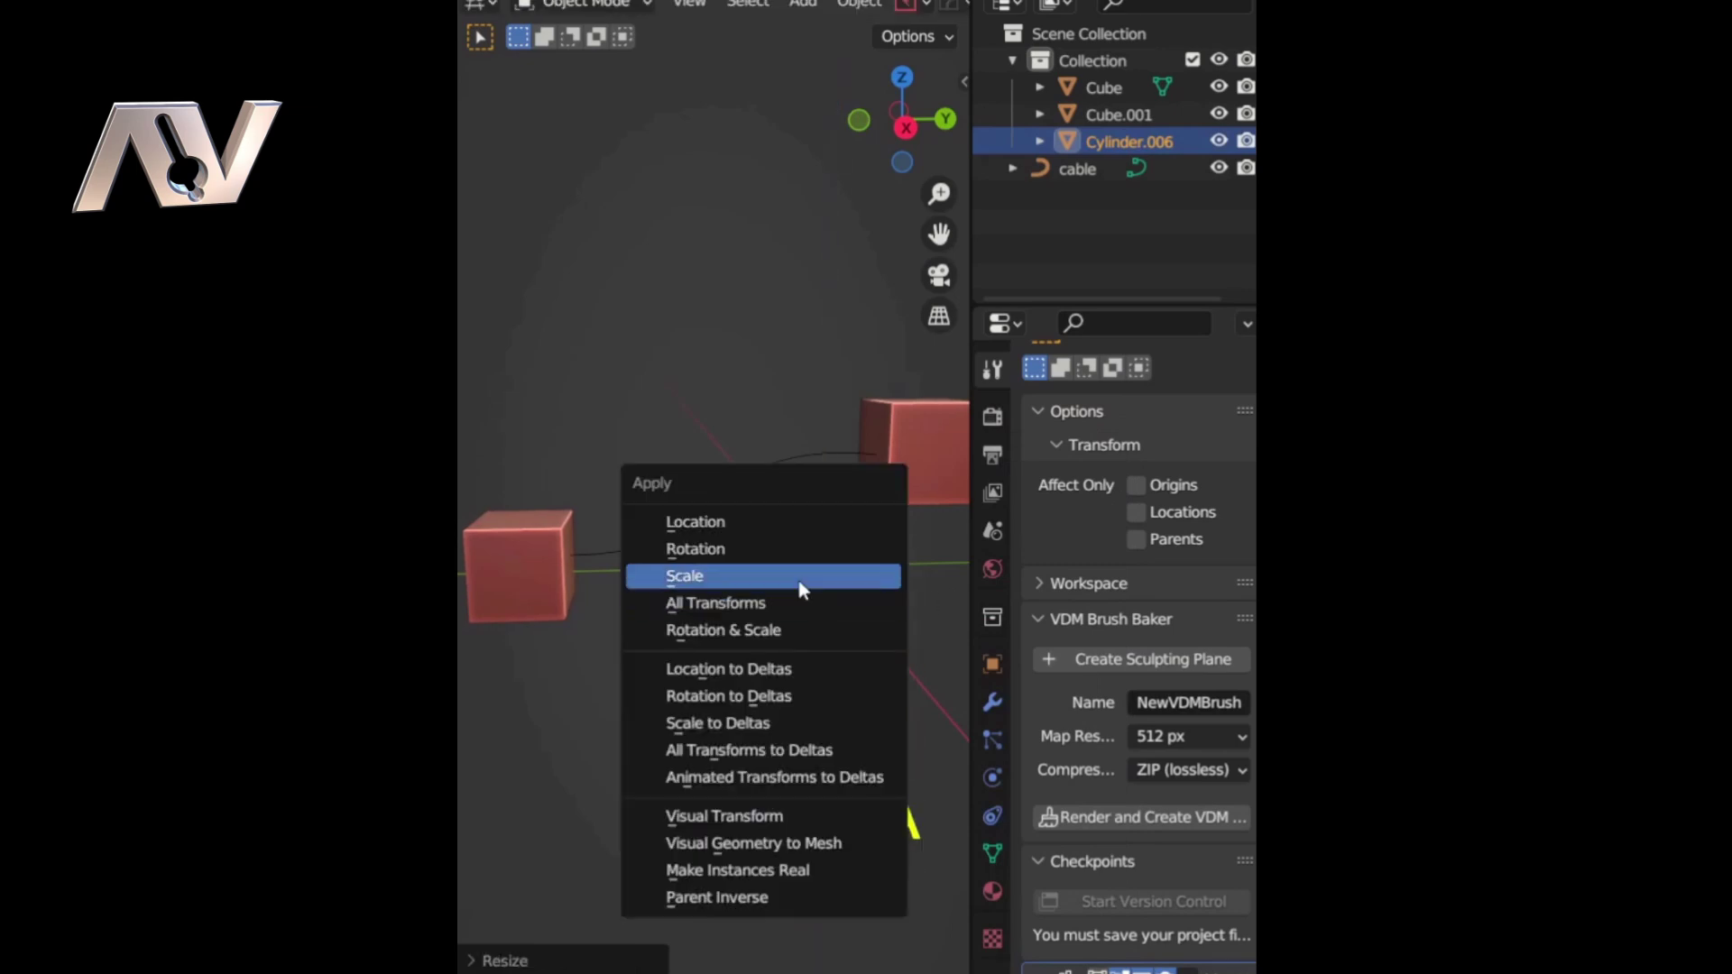
{"action": "left_click", "coordinate": [800, 580]}
Step: Bevel the disc's upper and lower rim edge loops in Edit Mode to round its side
{"action": "scroll", "coordinate": [803, 582], "scroll_direction": "up", "scroll_amount": 5}
{"action": "middle_click_drag", "start_coordinate": [812, 590], "coordinate": [574, 435], "text": "shift"}
{"action": "scroll", "coordinate": [741, 582], "scroll_direction": "up", "scroll_amount": 3}
{"action": "key", "text": "Tab"}
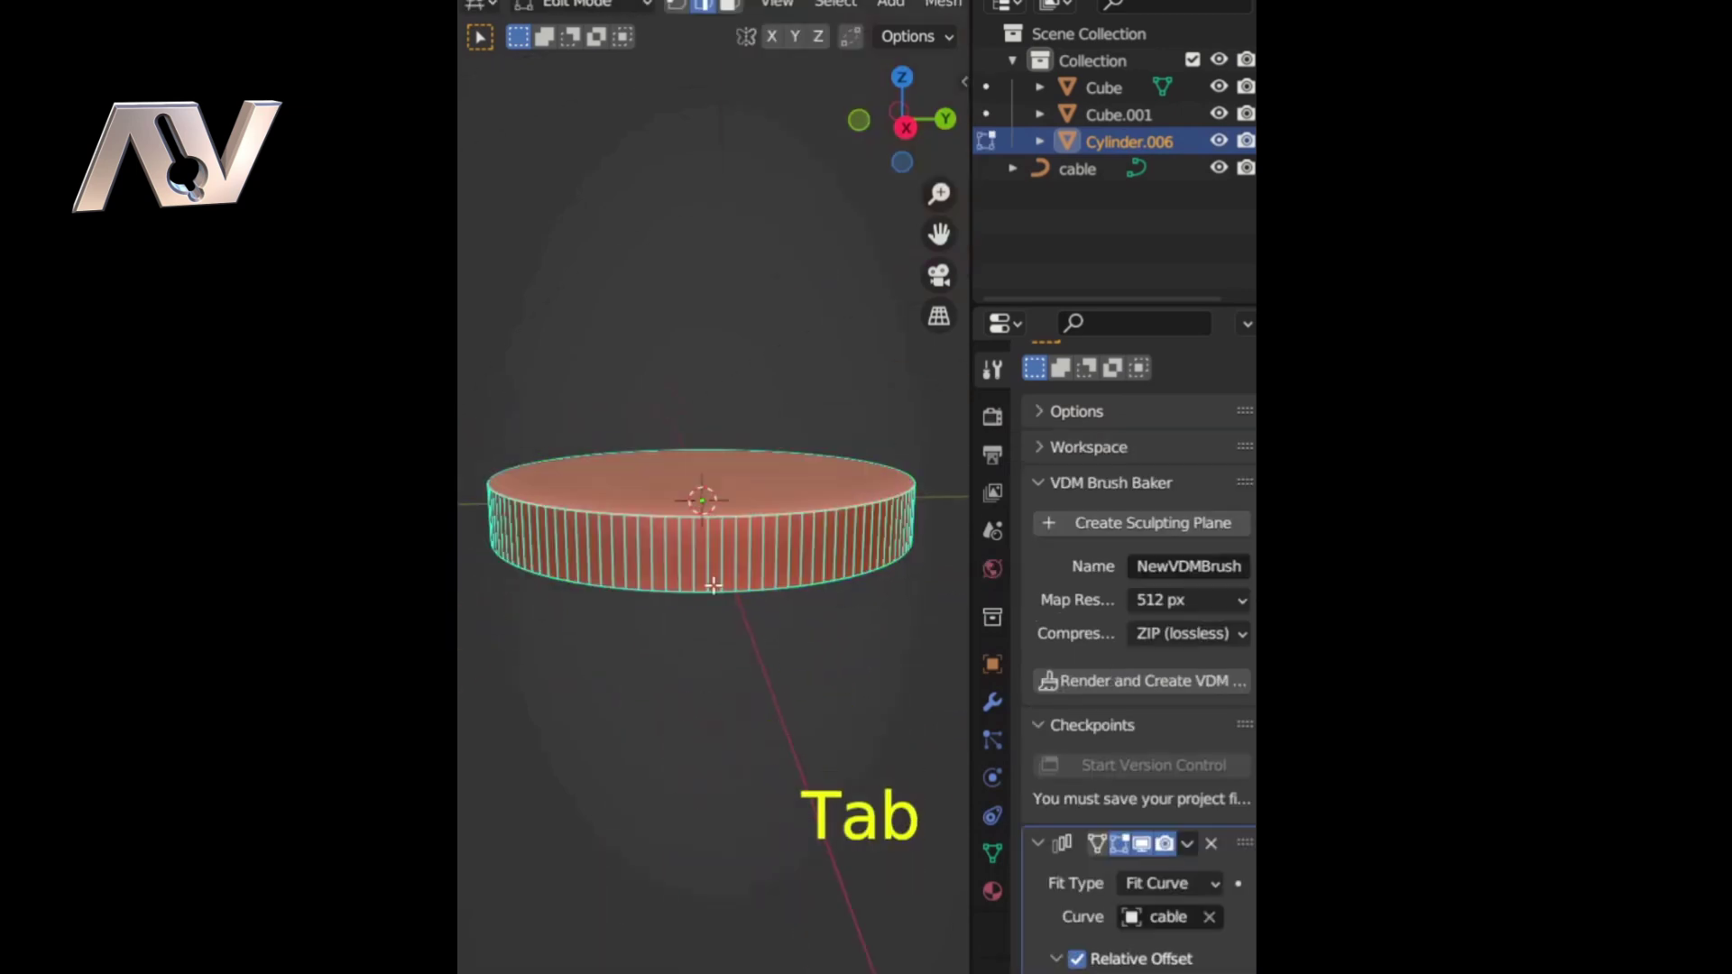
{"action": "key", "text": "alt+a"}
{"action": "left_click", "coordinate": [700, 504], "text": "alt"}
{"action": "left_click", "coordinate": [697, 583], "text": "alt+shift"}
{"action": "key", "text": "ctrl+b"}
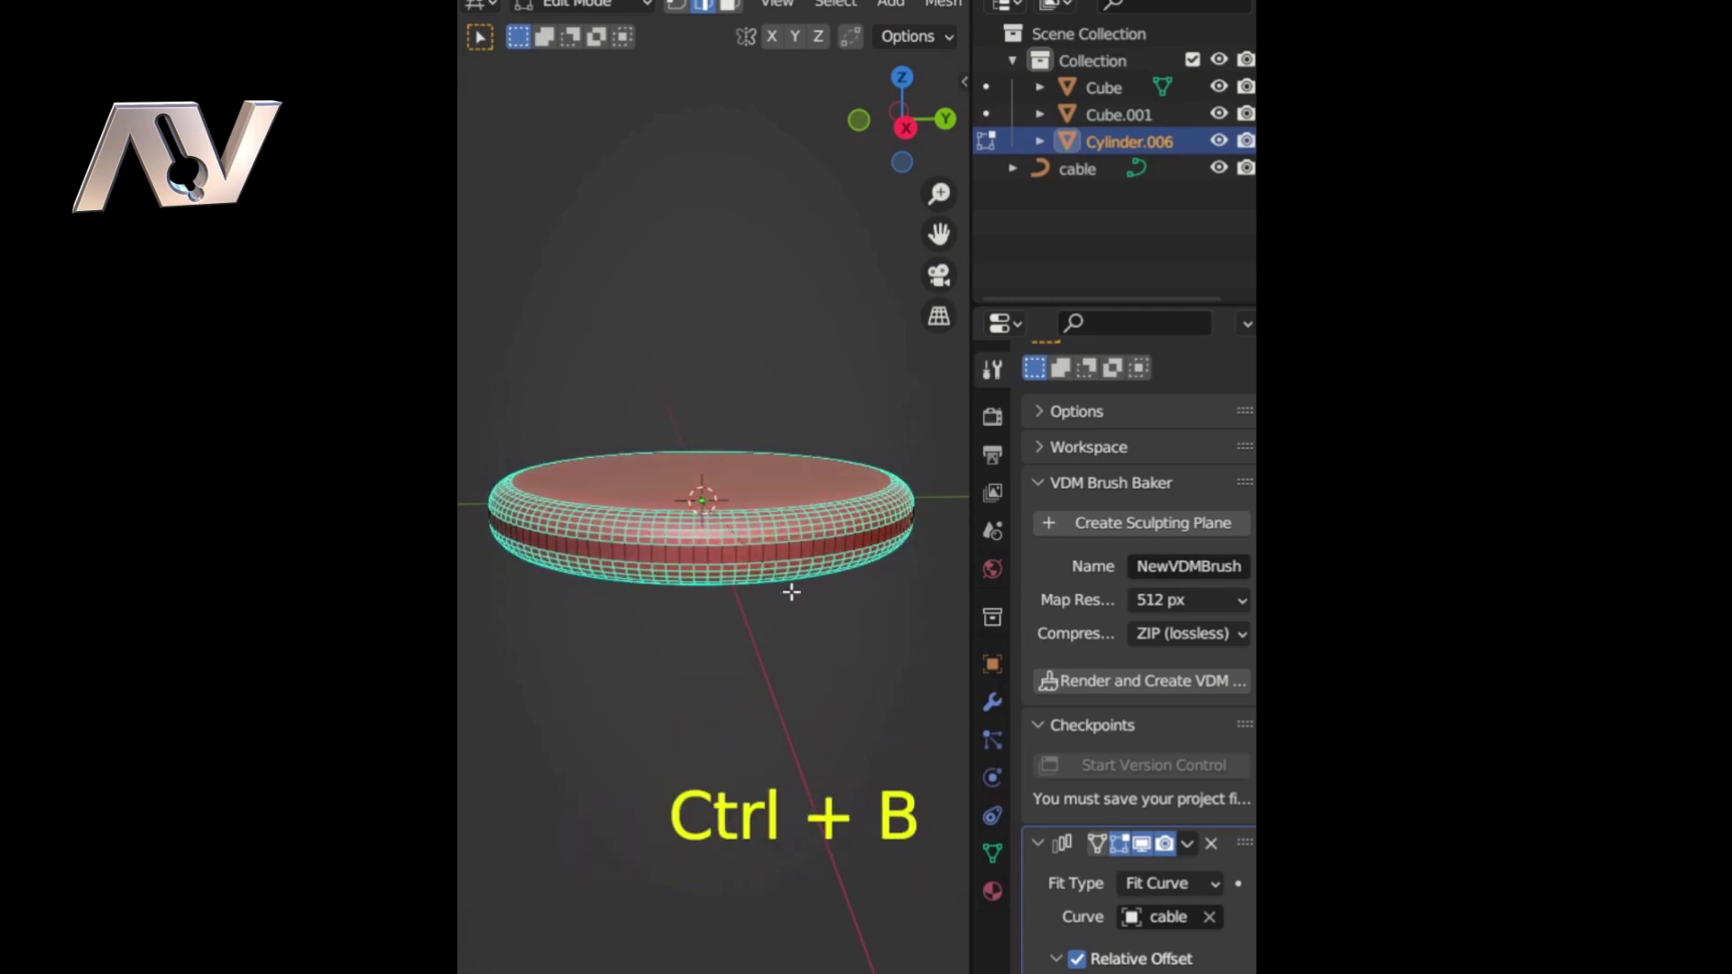
{"action": "left_click", "coordinate": [793, 584]}
Step: Inset the disc's flat cap on the underside and extrude it in place
{"action": "key", "text": "Tab"}
{"action": "middle_click_drag", "start_coordinate": [779, 485], "coordinate": [753, 406]}
{"action": "middle_click_drag", "start_coordinate": [744, 493], "coordinate": [753, 564], "text": "shift"}
{"action": "scroll", "coordinate": [752, 563], "scroll_direction": "up", "scroll_amount": 1}
{"action": "left_click", "coordinate": [753, 564]}
{"action": "key", "text": "i"}
{"action": "left_click", "coordinate": [762, 490]}
{"action": "key", "text": "e"}
{"action": "right_click", "coordinate": [762, 490]}
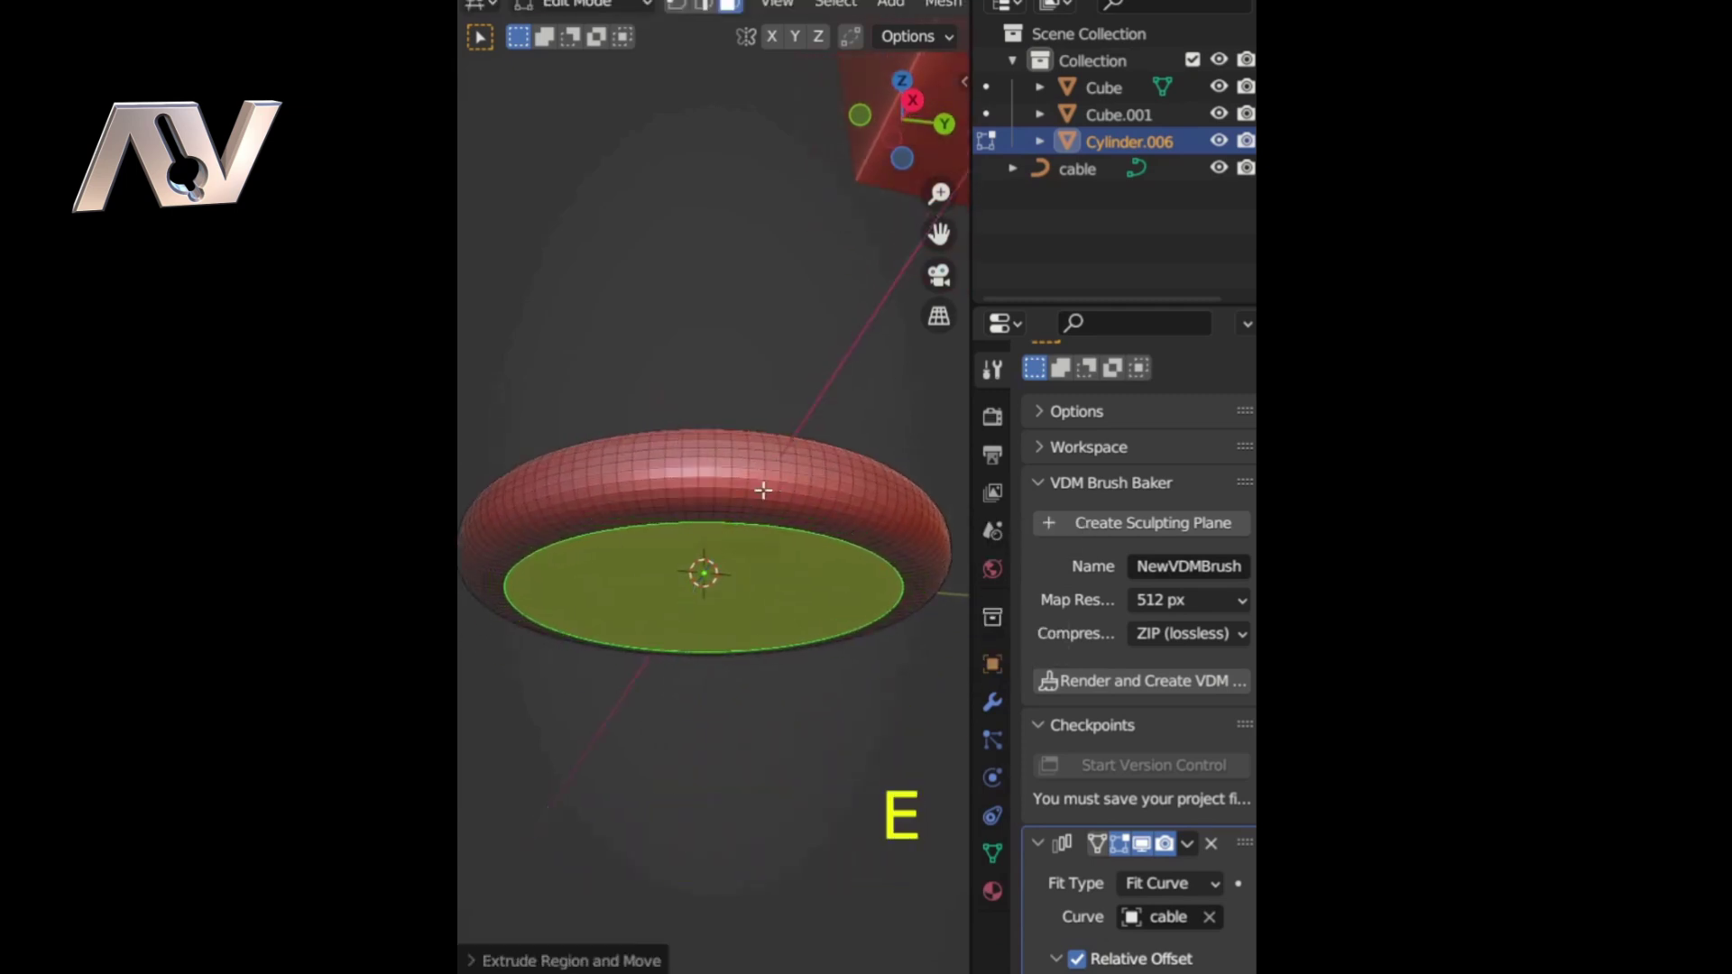
Step: Extrude the inset cap again, delete the selection to open the disc into a hollow ring, and return to Object Mode
{"action": "key", "text": "alt+e"}
{"action": "left_click", "coordinate": [762, 489]}
{"action": "left_click", "coordinate": [774, 485]}
{"action": "key", "text": "Delete"}
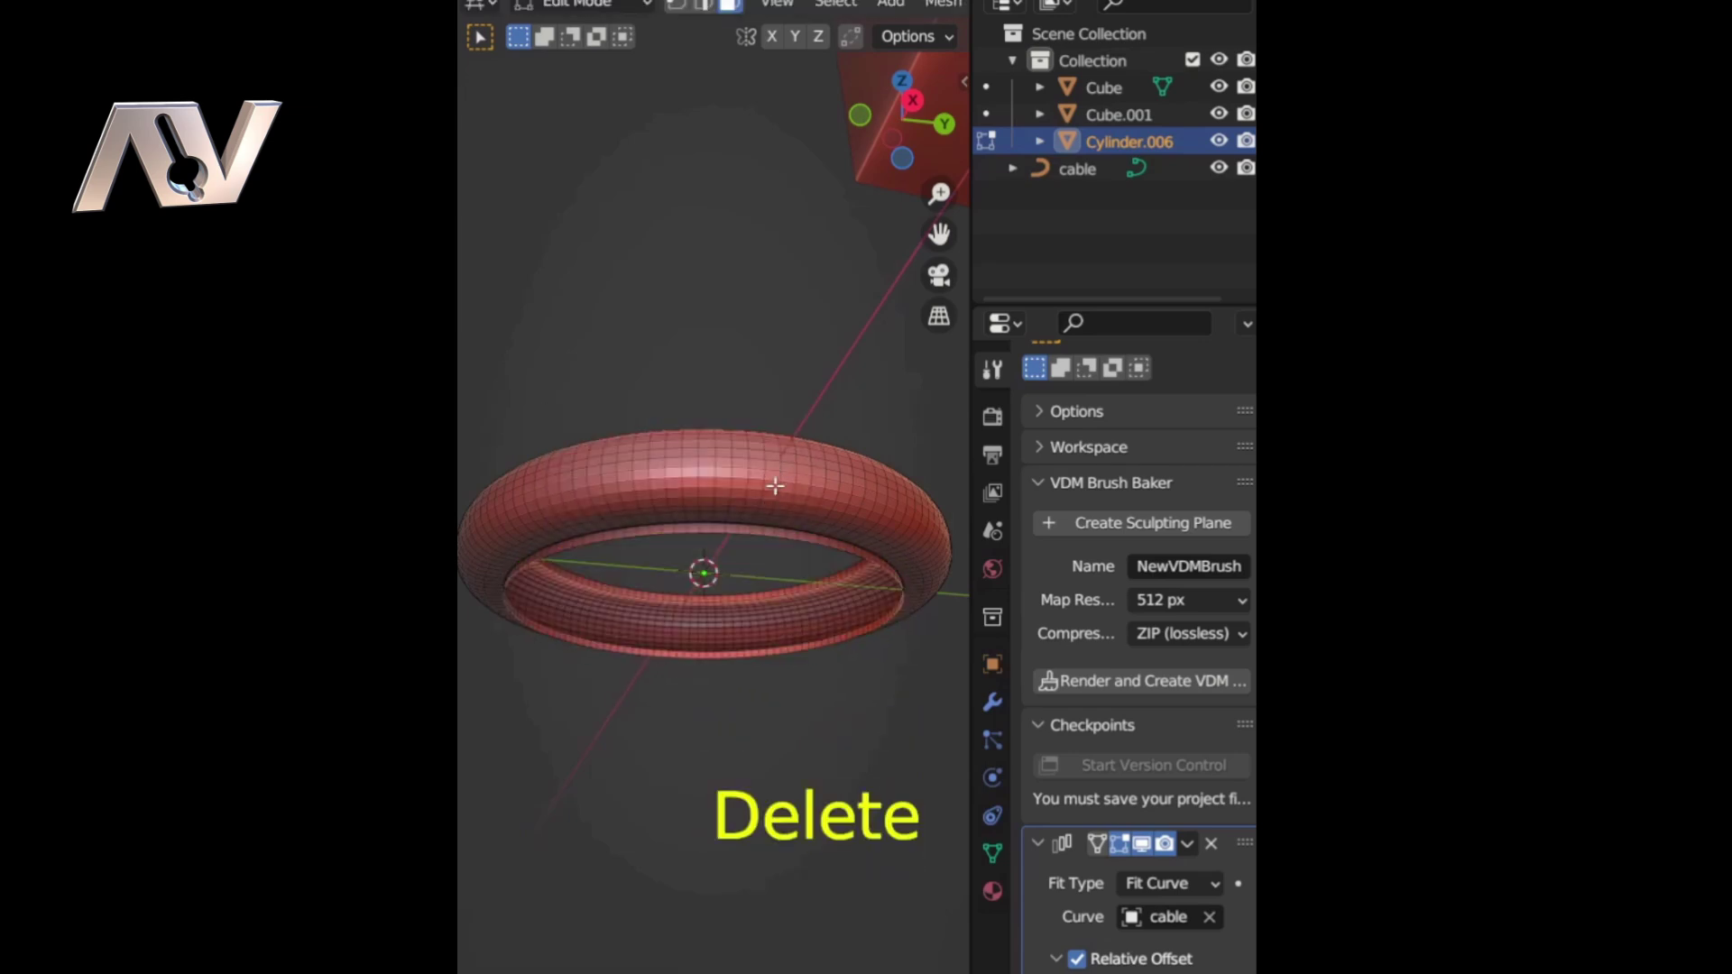
{"action": "key", "text": "Tab"}
{"action": "left_click", "coordinate": [798, 298]}
{"action": "scroll", "coordinate": [789, 323], "scroll_direction": "down", "scroll_amount": 5}
{"action": "middle_click_drag", "start_coordinate": [789, 327], "coordinate": [838, 517]}
{"action": "scroll", "coordinate": [739, 475], "scroll_direction": "down", "scroll_amount": 3}
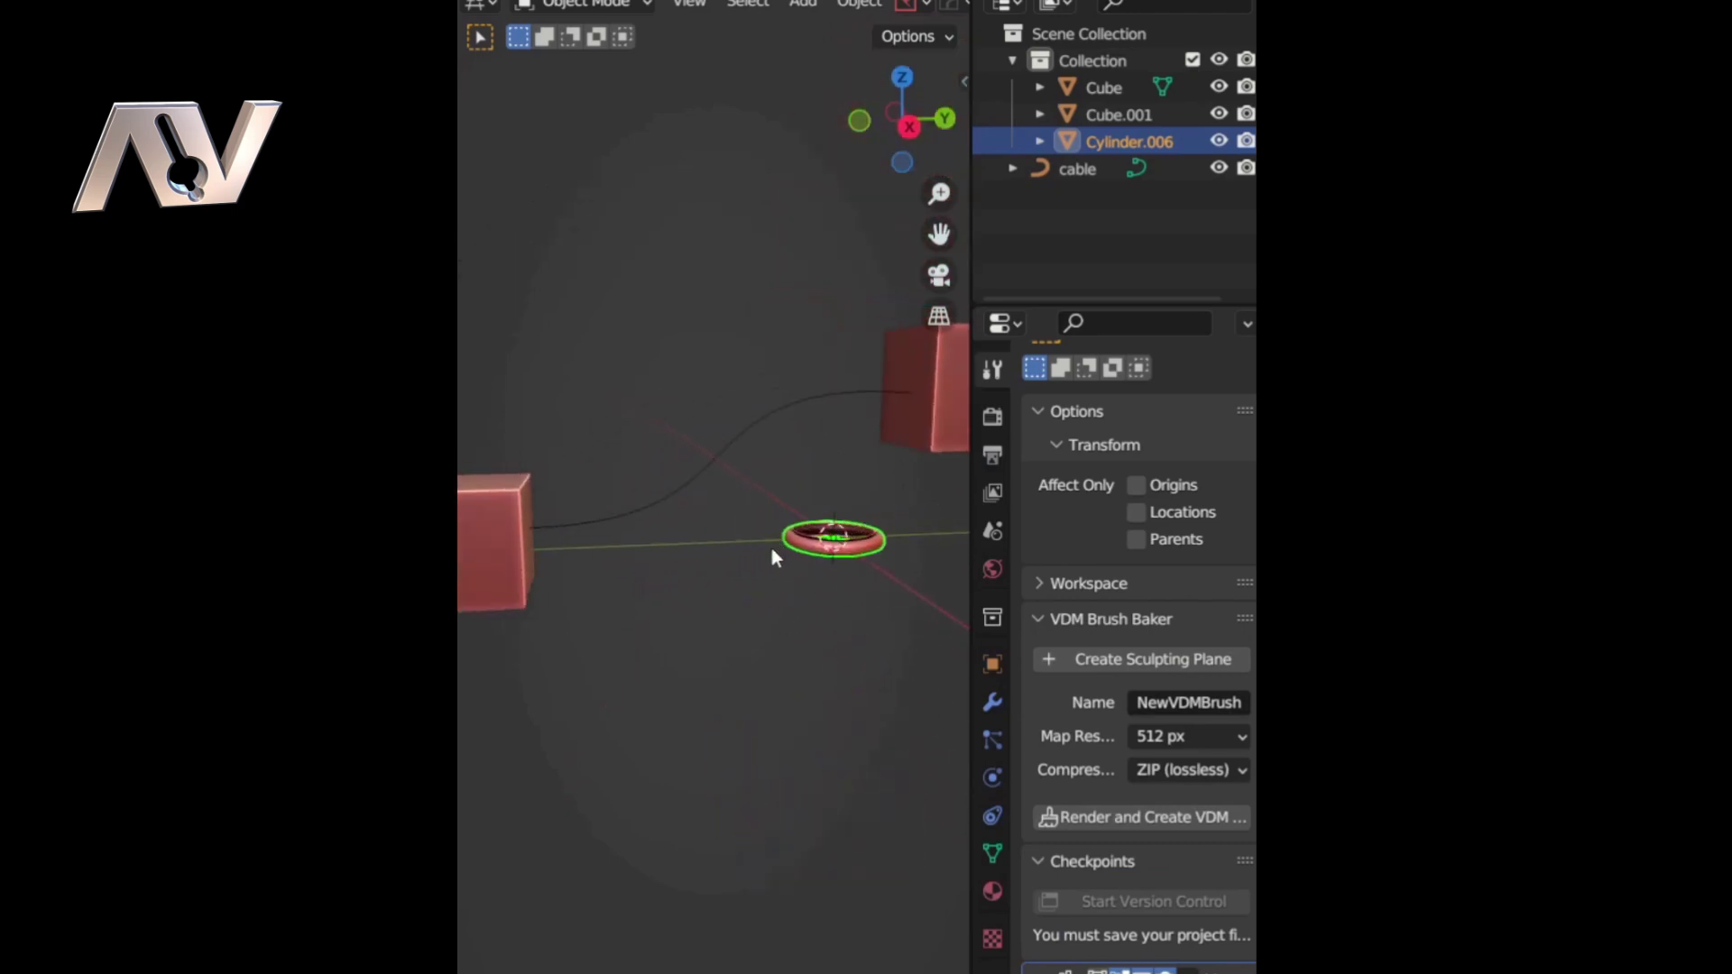
Step: Align the hollow ring to the cable curve's origin and add a Curve modifier to the ring
{"action": "left_click", "coordinate": [715, 469], "text": "shift"}
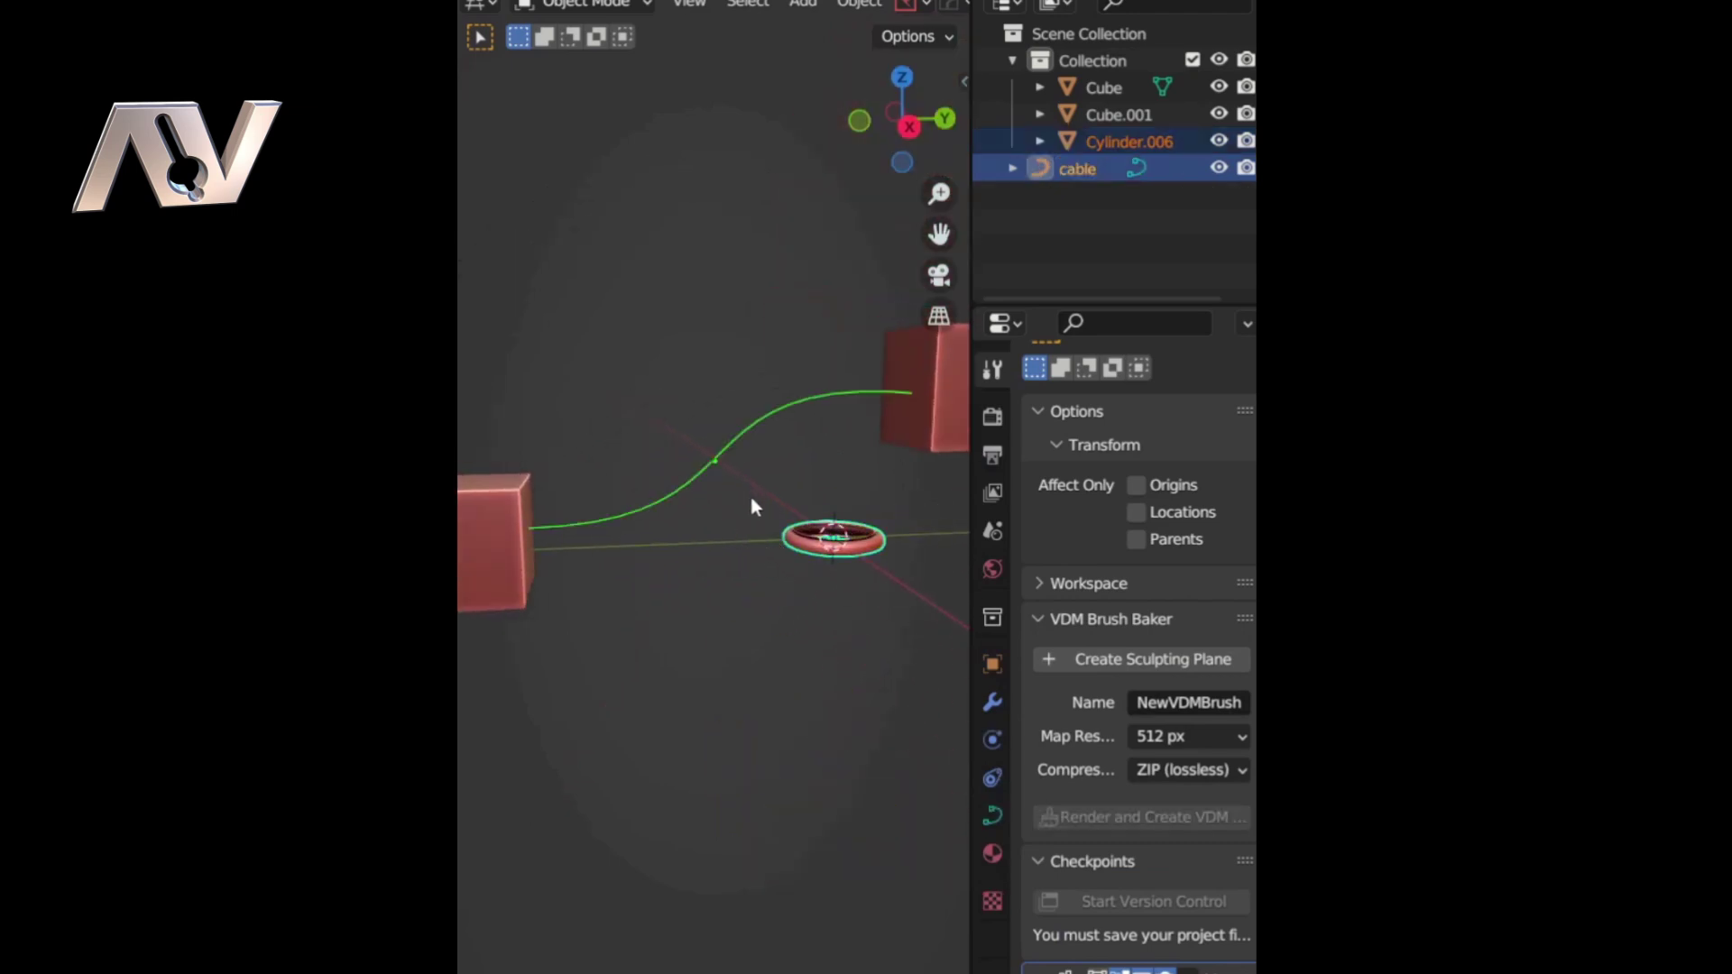
{"action": "key", "text": "alt+a"}
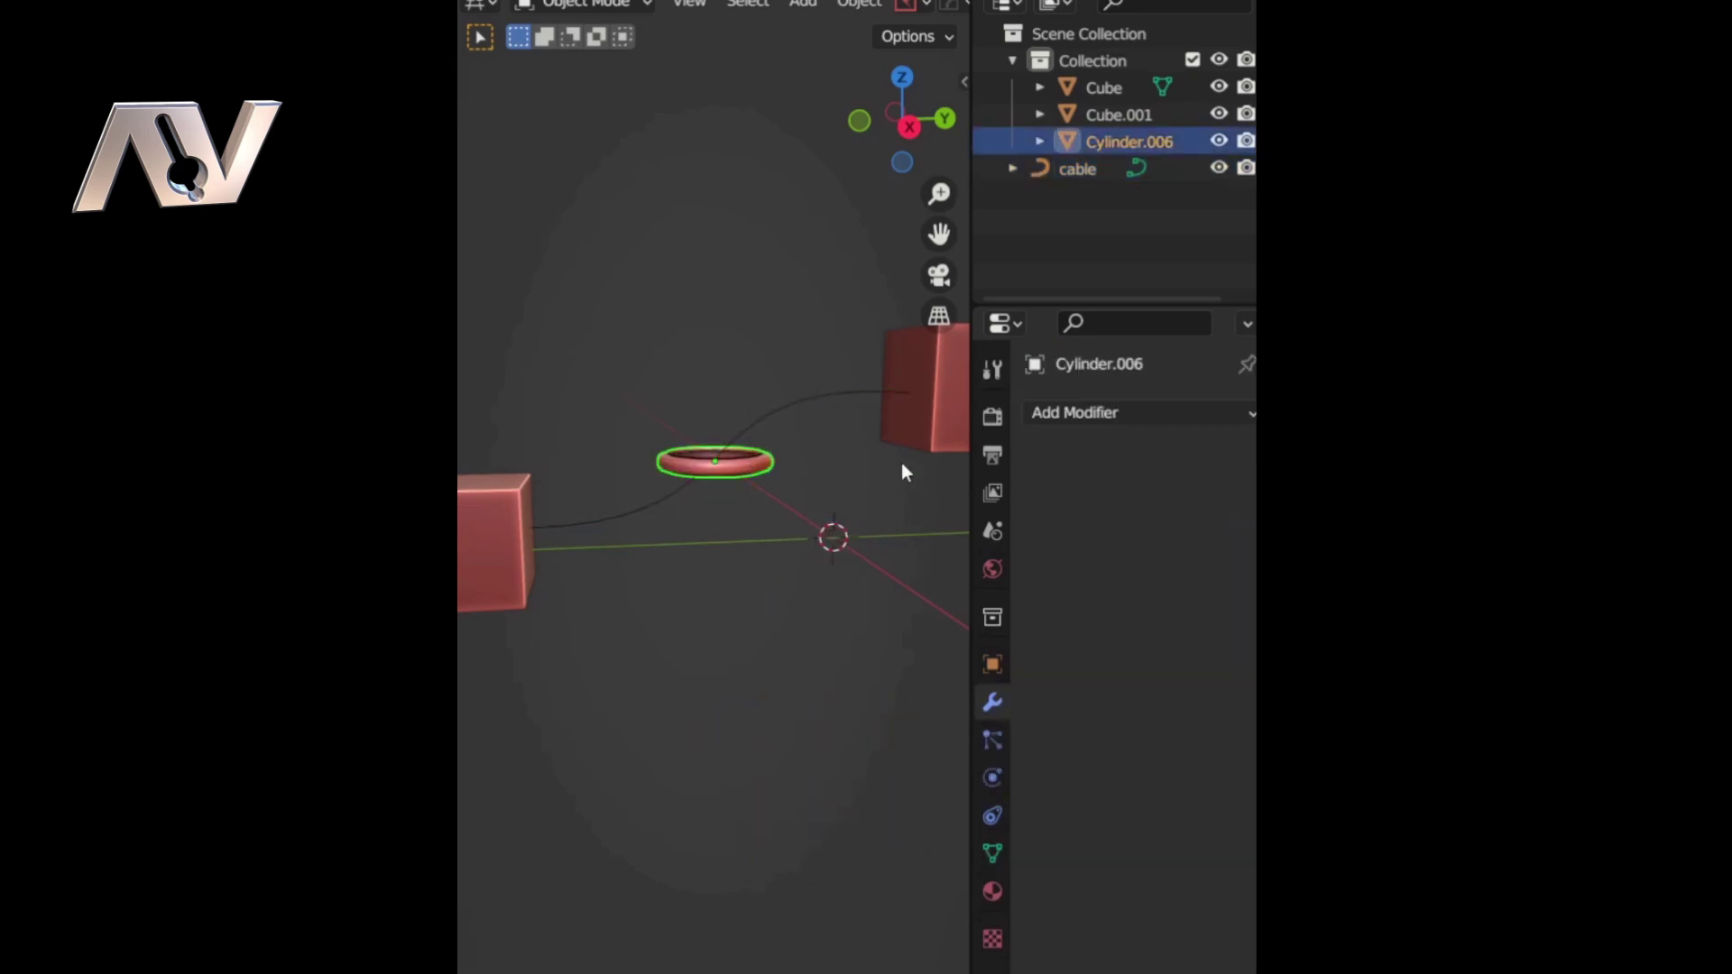
{"action": "left_click", "coordinate": [1116, 412]}
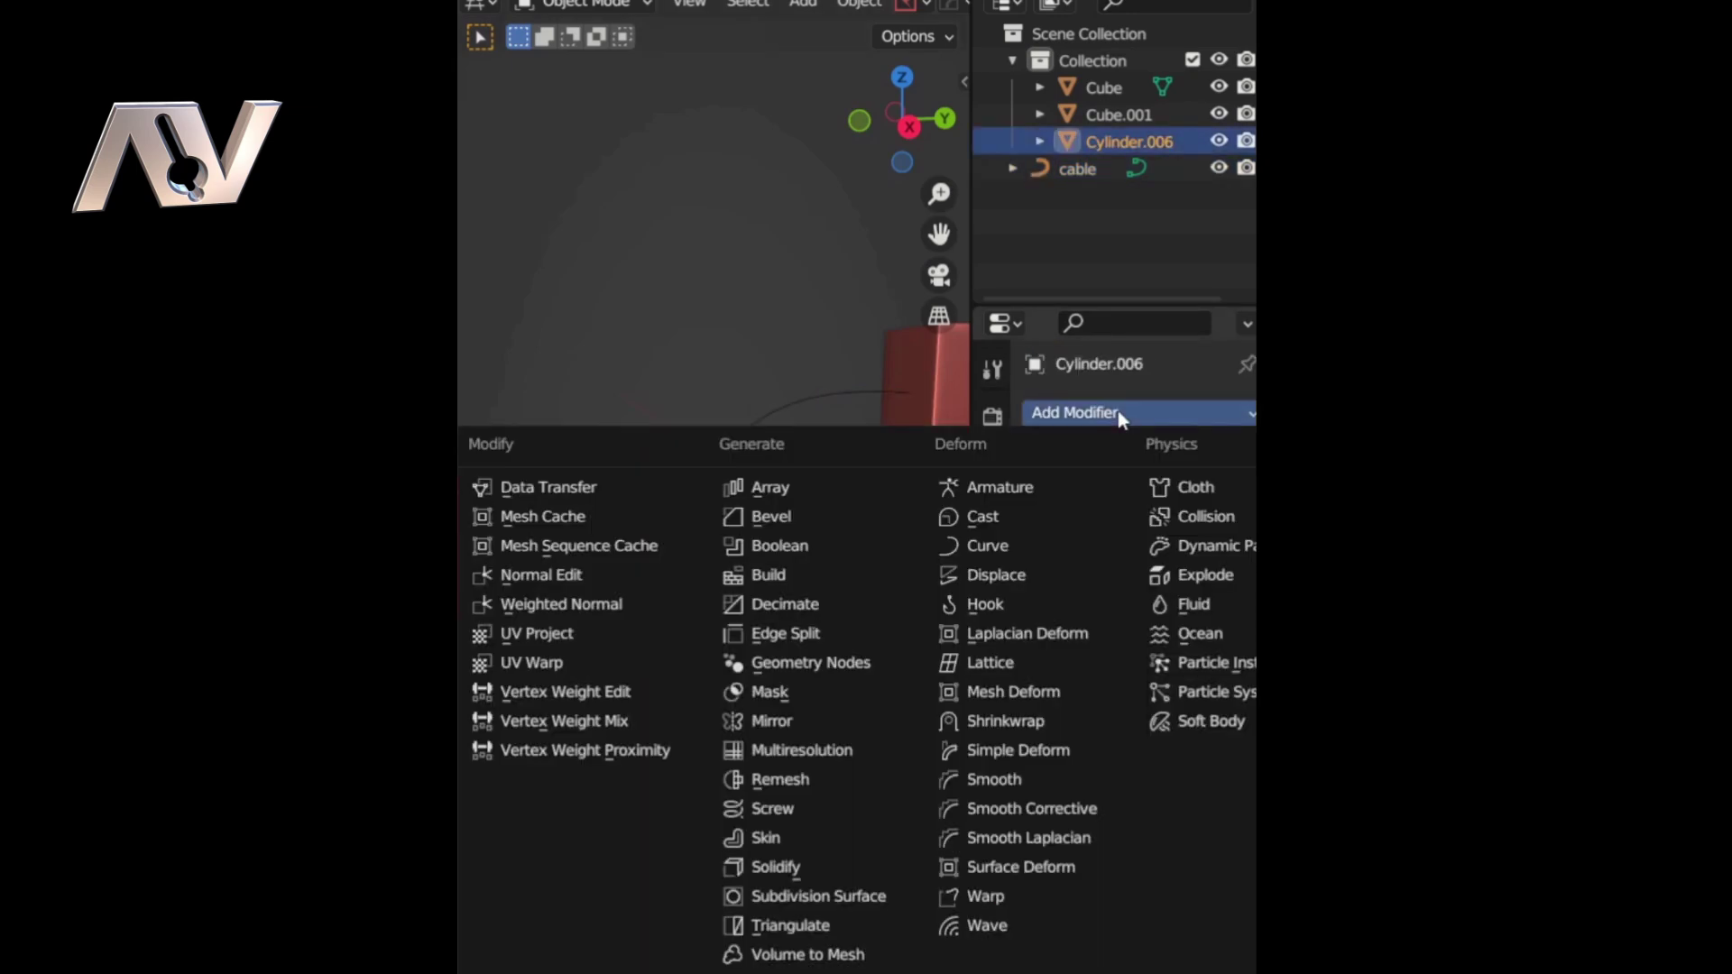
{"action": "left_click", "coordinate": [985, 546]}
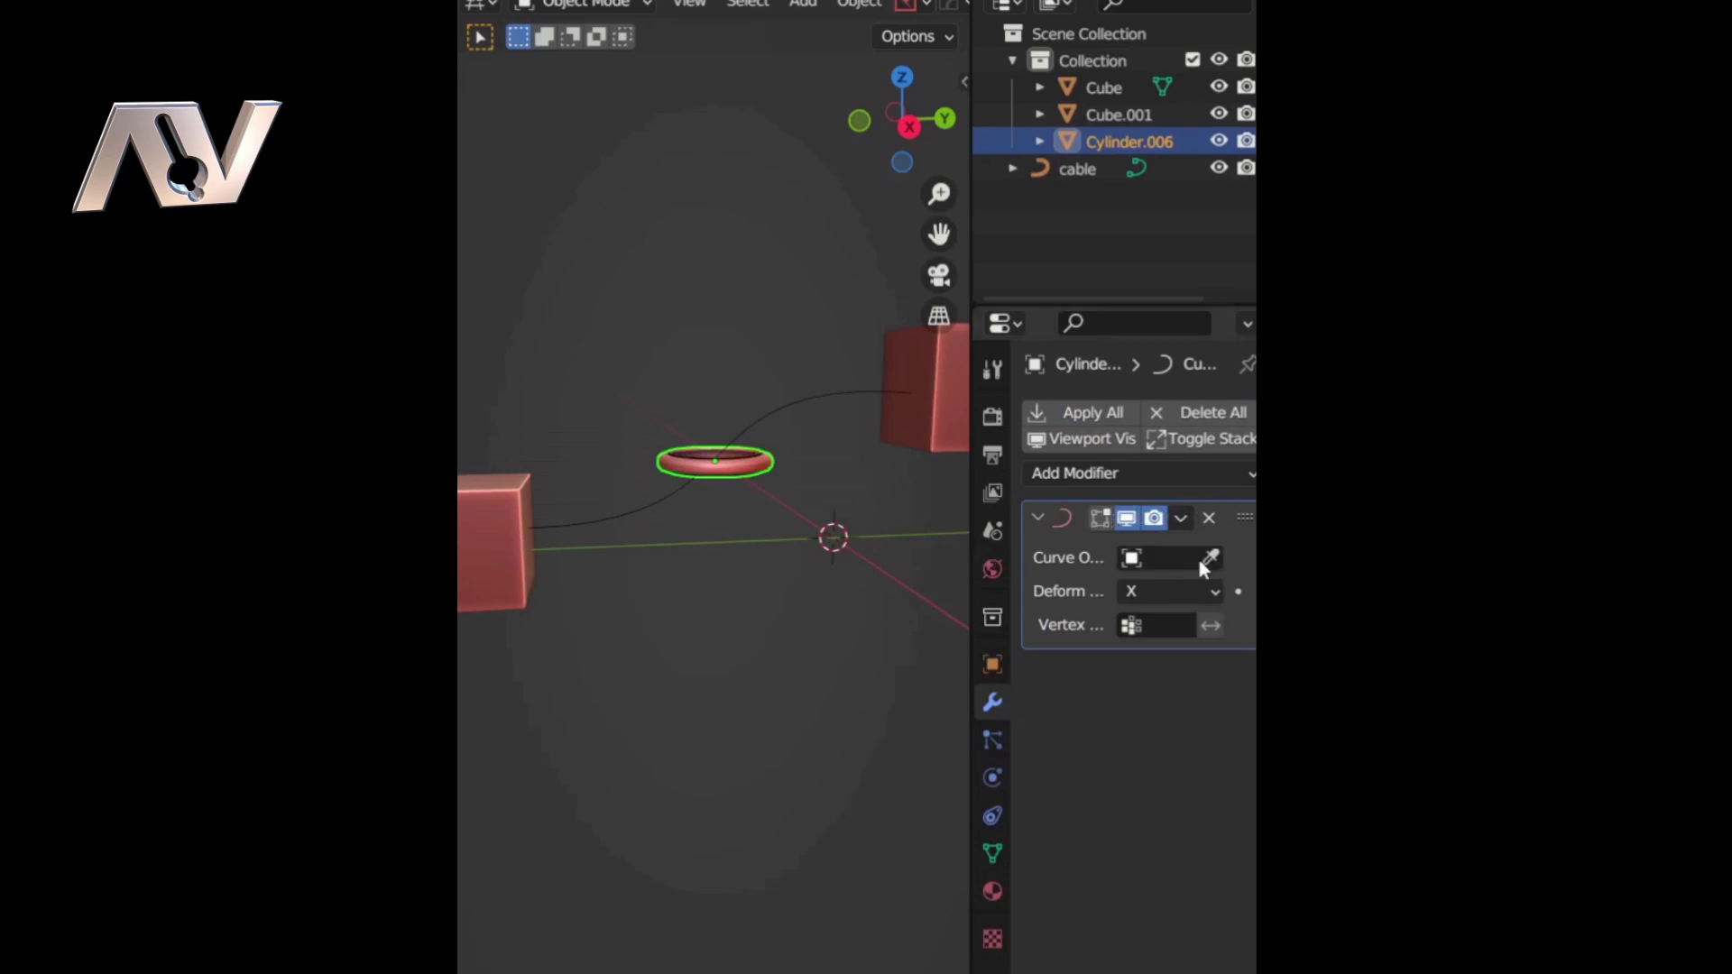
Step: Set the ring's Curve modifier to follow the cable object with Z as the deform axis
{"action": "left_click", "coordinate": [1172, 557]}
{"action": "left_click", "coordinate": [989, 598]}
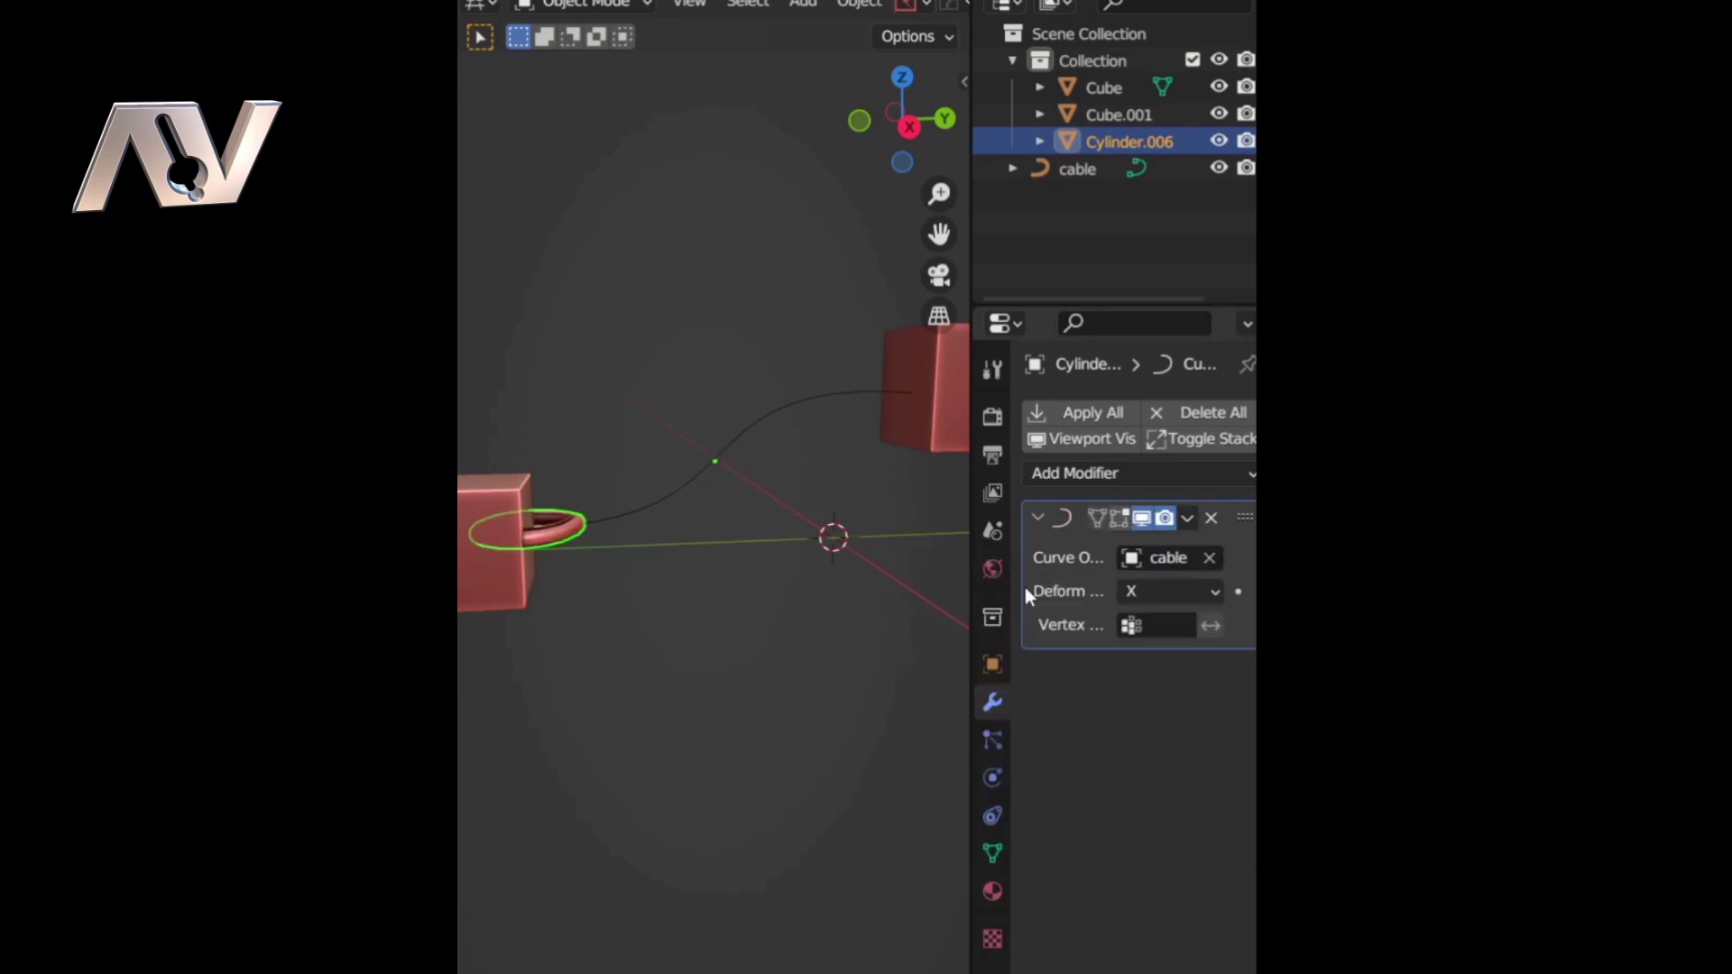
{"action": "left_click", "coordinate": [1173, 591]}
{"action": "left_click", "coordinate": [1088, 679]}
Step: Scale the ring's whole mesh down slightly in vertex Edit Mode and return to Object Mode
{"action": "middle_click_drag", "start_coordinate": [564, 618], "coordinate": [665, 590], "text": "shift"}
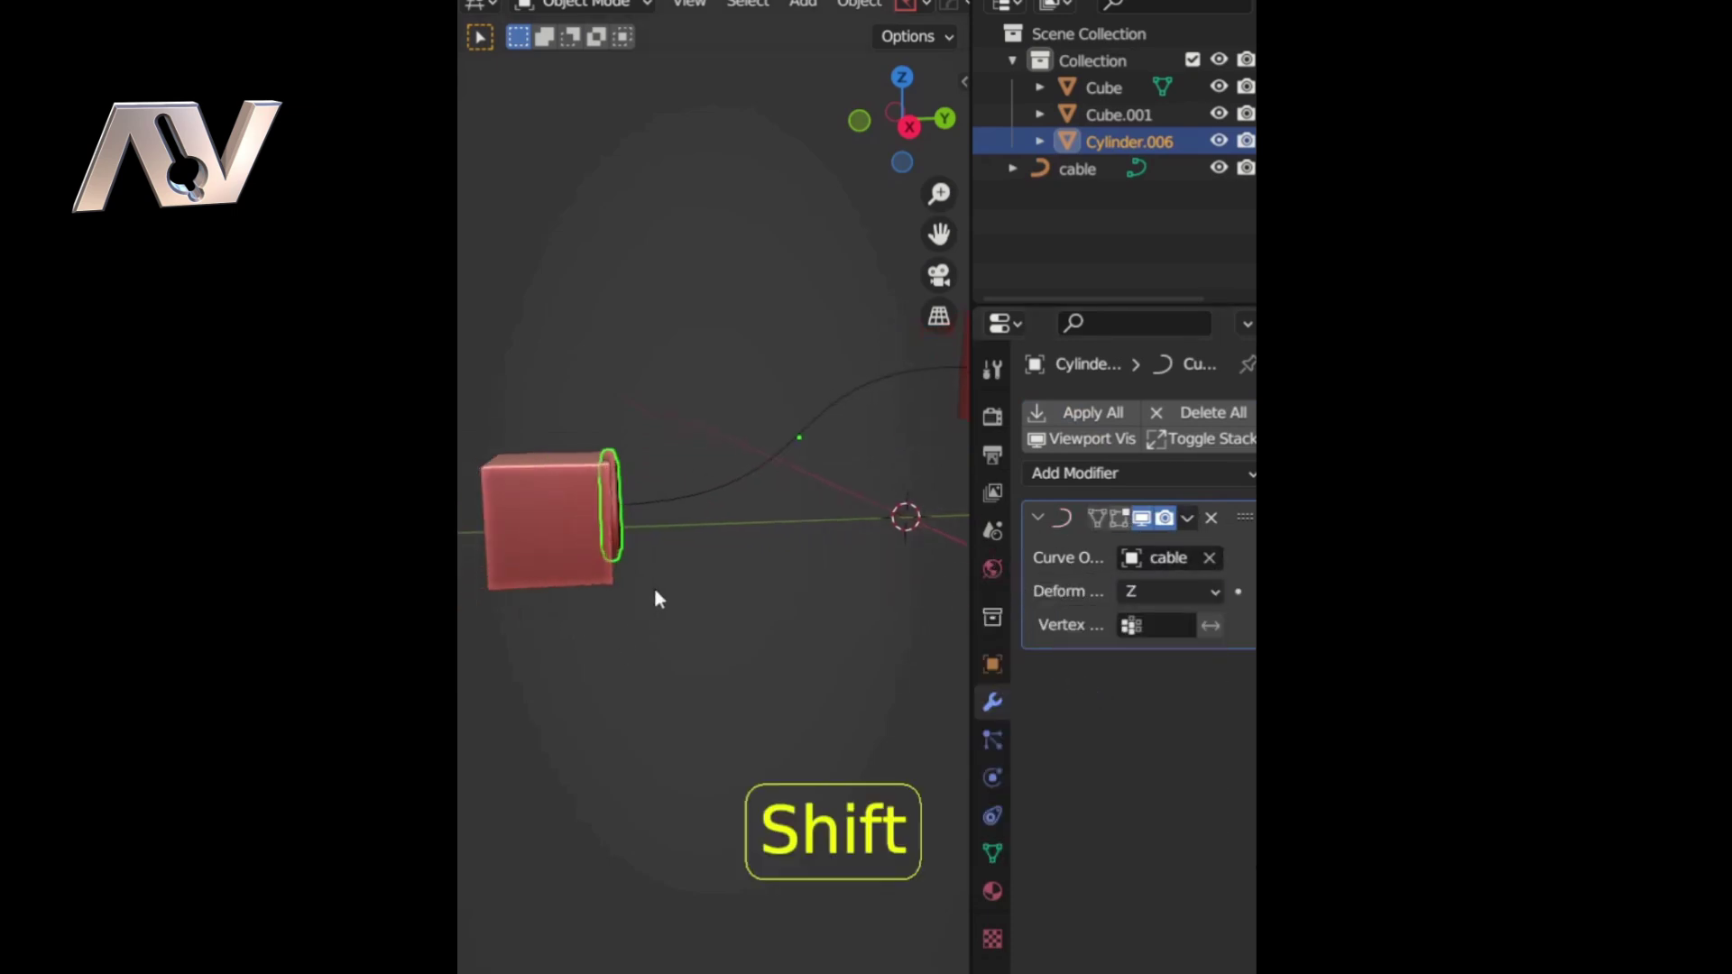
{"action": "scroll", "coordinate": [665, 588], "scroll_direction": "up", "scroll_amount": 2}
{"action": "middle_click_drag", "start_coordinate": [891, 554], "coordinate": [772, 586], "text": "shift"}
{"action": "scroll", "coordinate": [772, 583], "scroll_direction": "down", "scroll_amount": 1}
{"action": "key", "text": "Tab"}
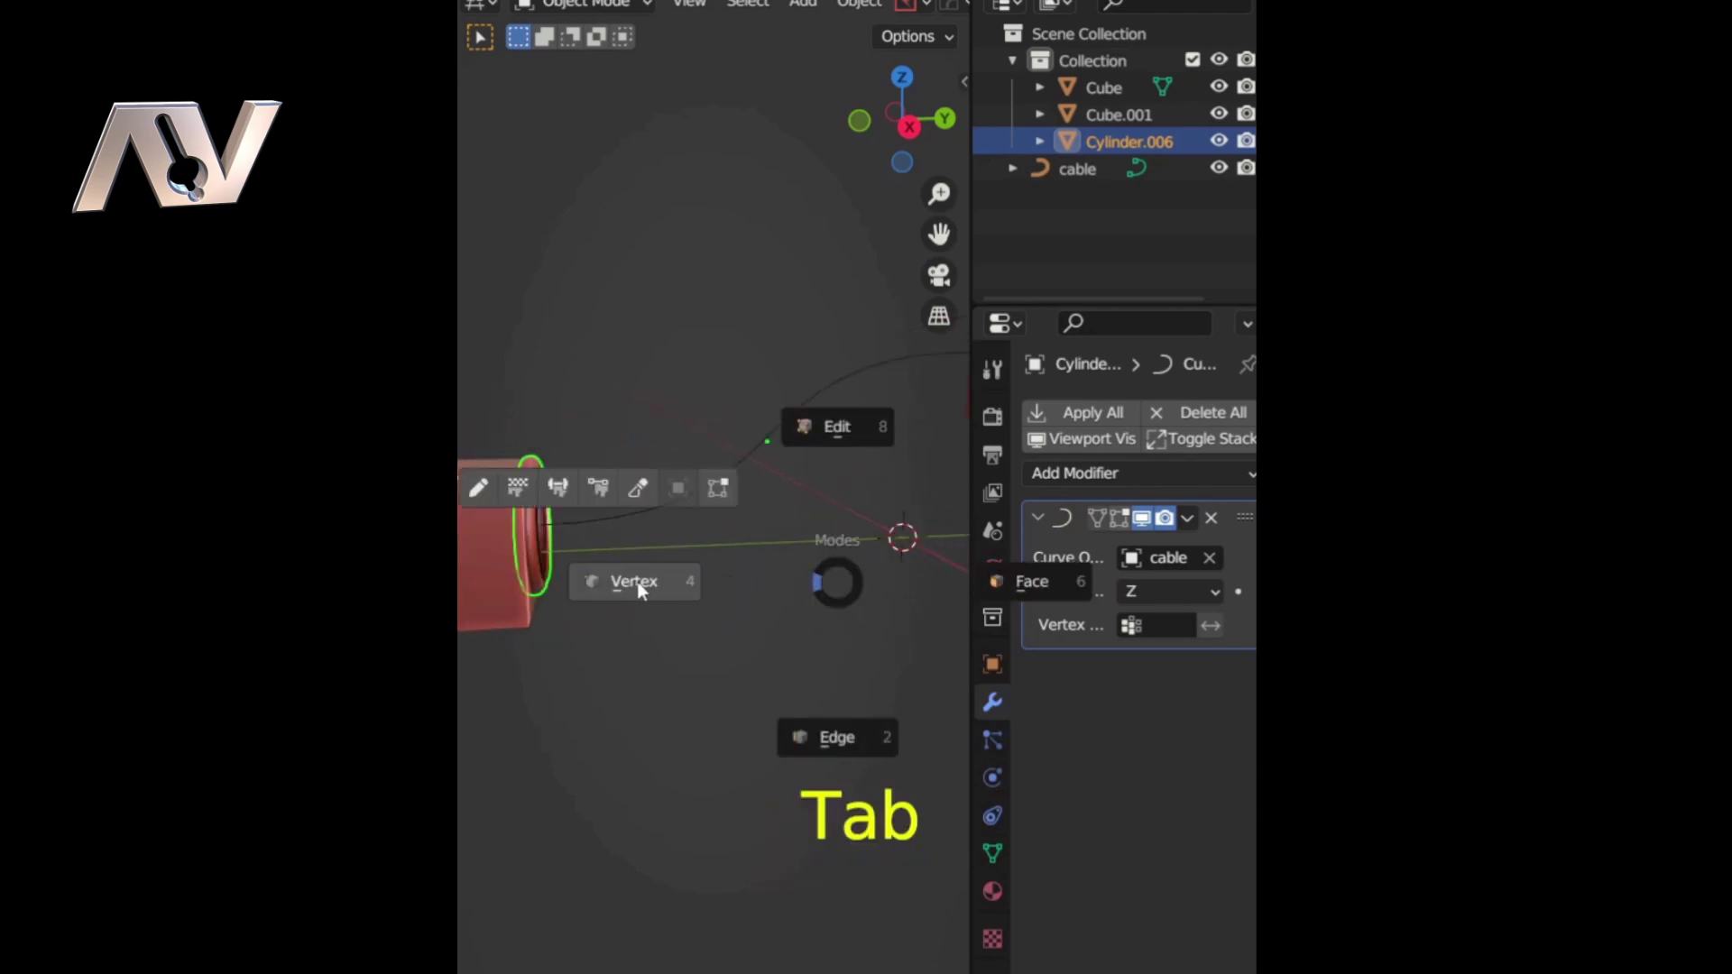
{"action": "left_click", "coordinate": [642, 582]}
{"action": "key", "text": "a"}
{"action": "key", "text": "s"}
{"action": "left_click", "coordinate": [831, 472]}
{"action": "key", "text": "Tab"}
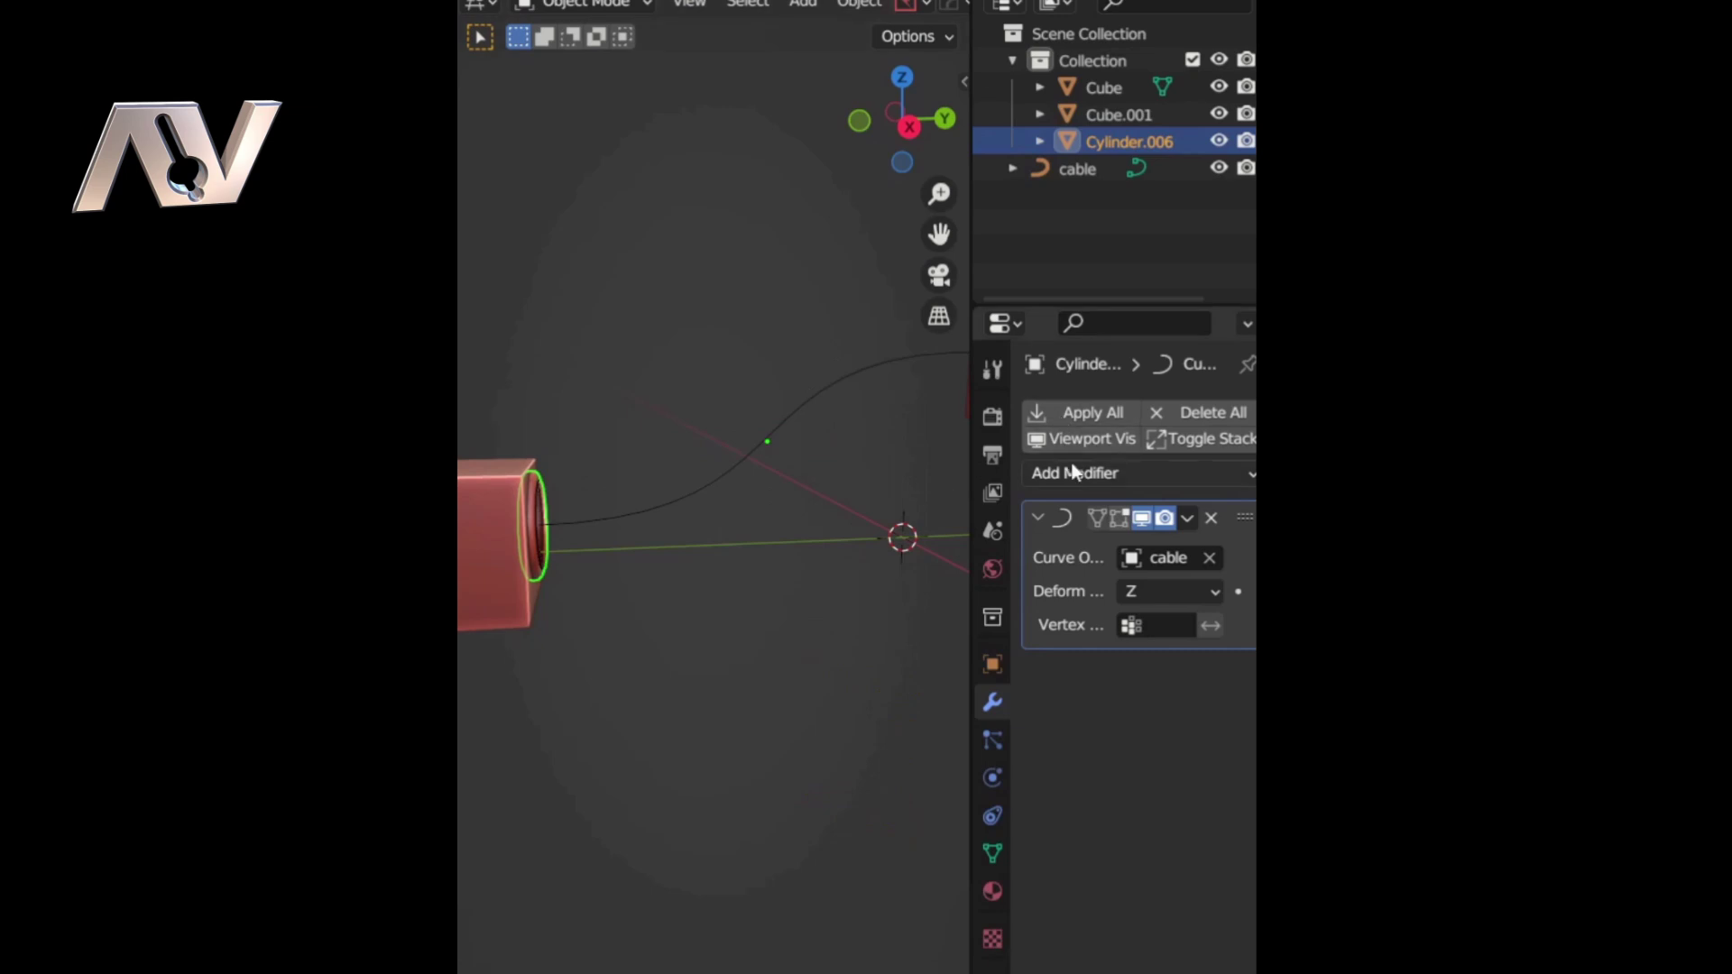
Step: Add an Array modifier to the ring and place it above the Curve modifier in the stack
{"action": "left_click", "coordinate": [1072, 472]}
{"action": "left_click", "coordinate": [824, 547]}
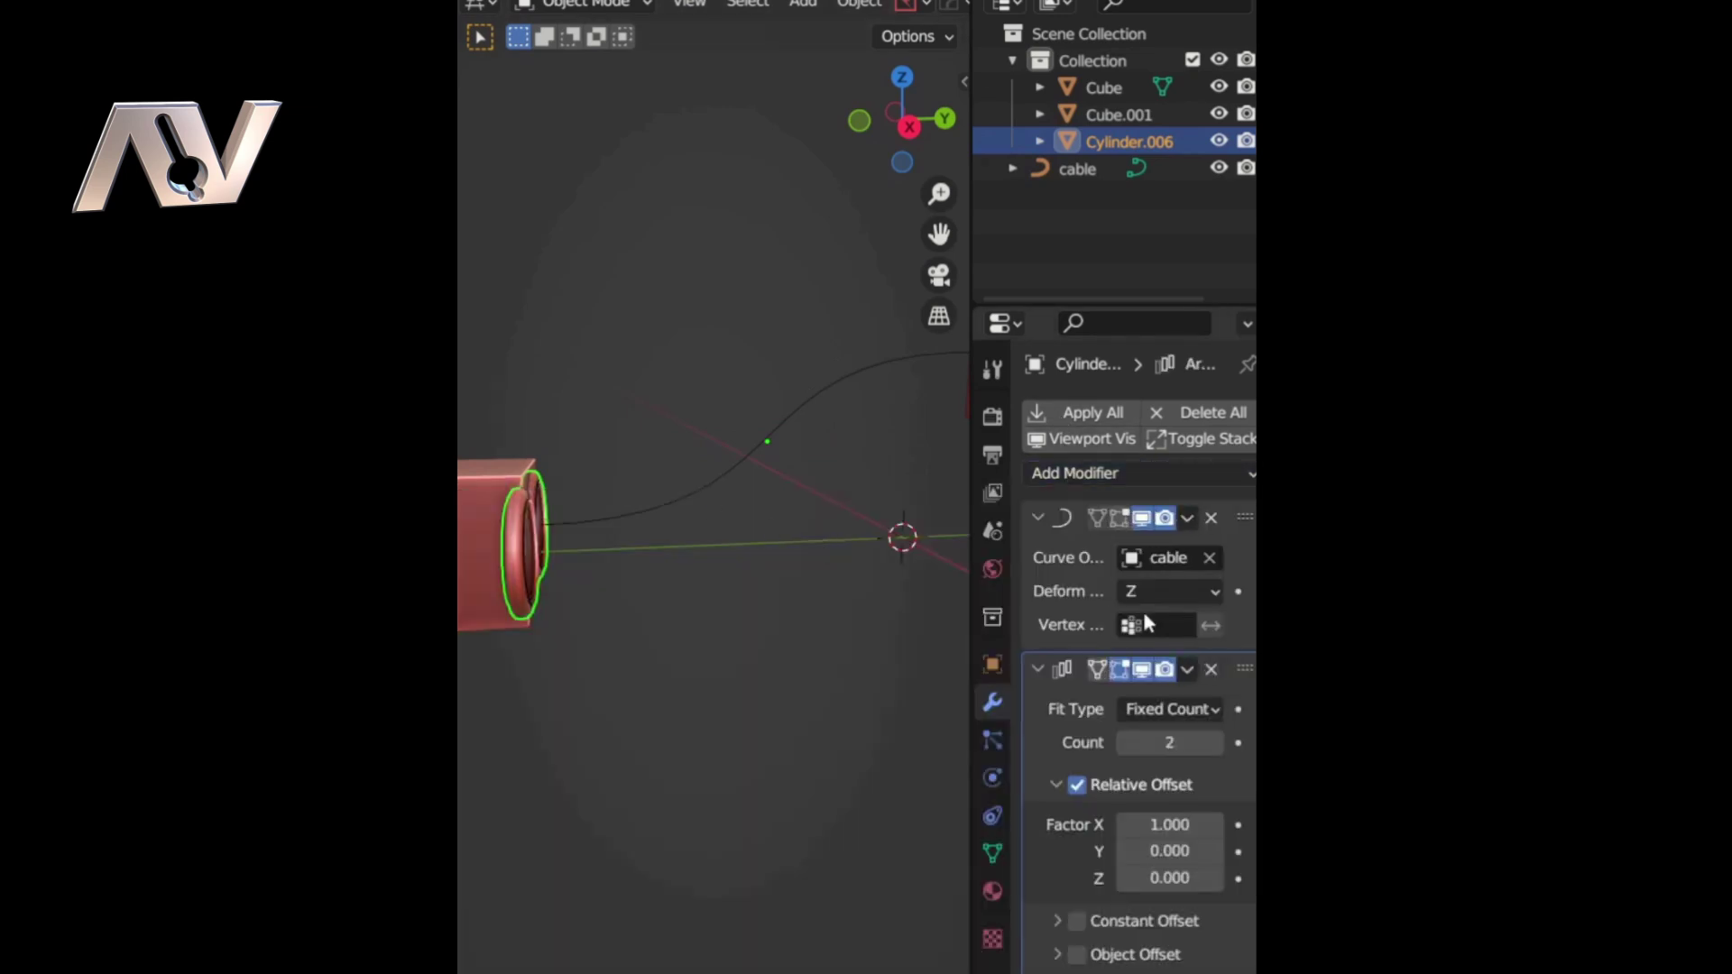
{"action": "left_click_drag", "start_coordinate": [1244, 670], "coordinate": [1243, 498]}
Step: Set the array's relative offset to X 0 and Z 1, and enable Merge
{"action": "left_click", "coordinate": [1166, 673]}
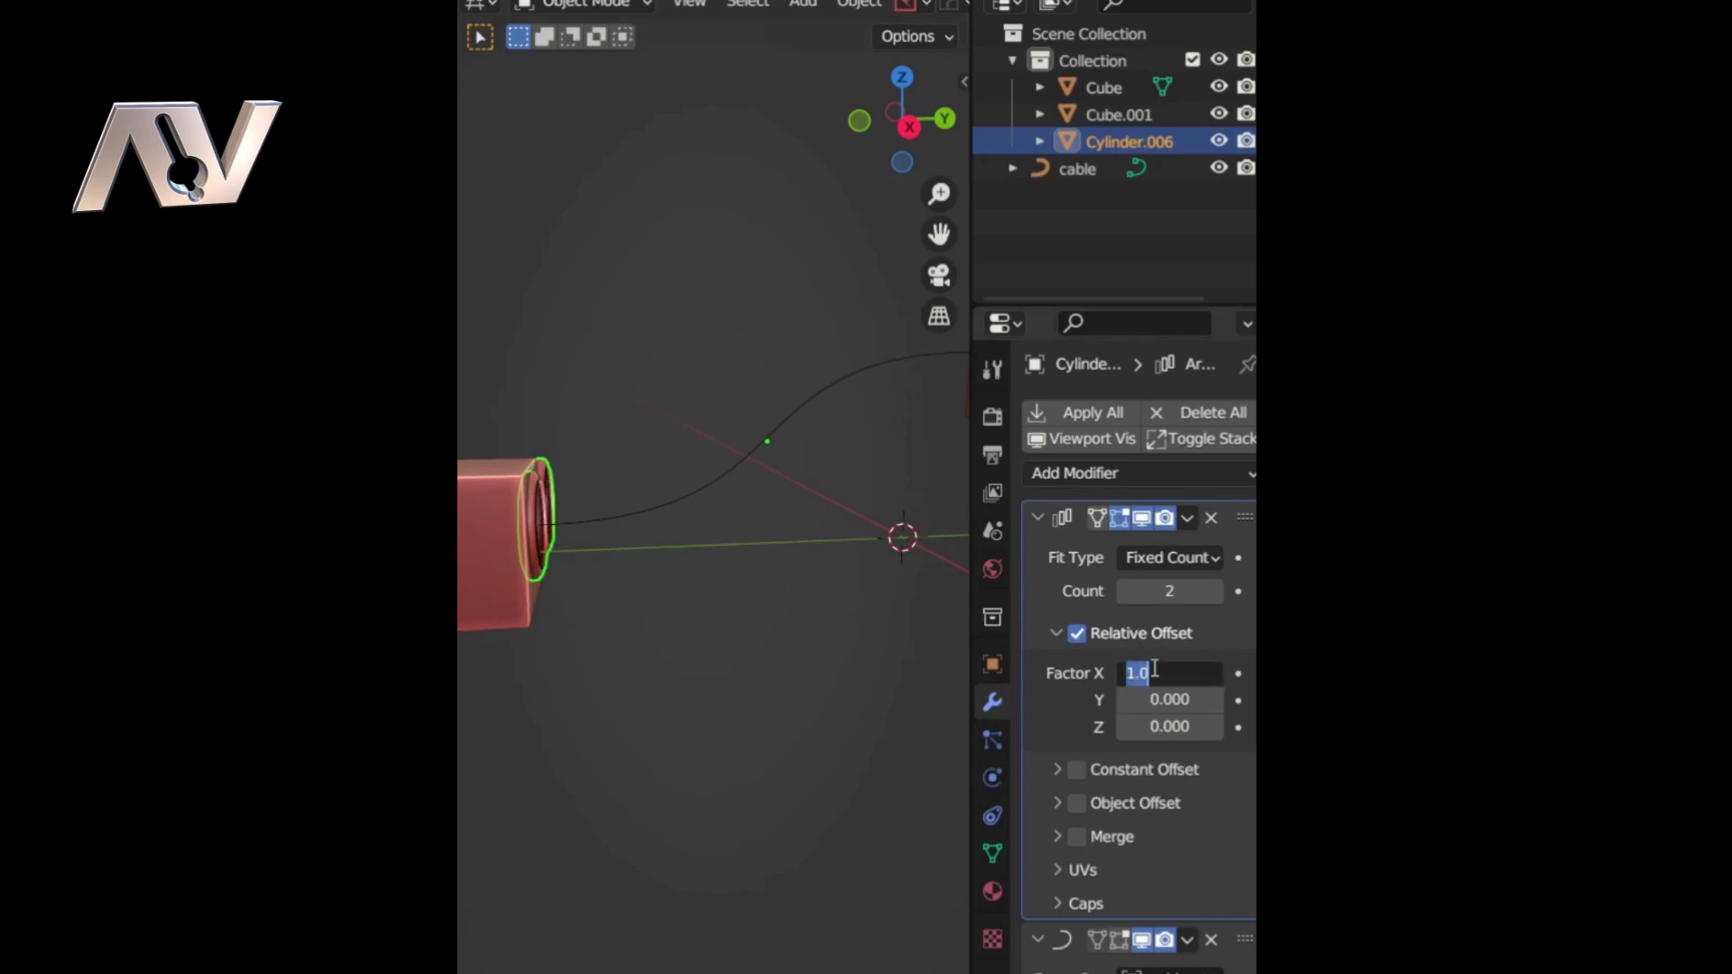
{"action": "type", "text": "0"}
{"action": "key", "text": "Return"}
{"action": "left_click", "coordinate": [1169, 726]}
{"action": "type", "text": "1"}
{"action": "key", "text": "Return"}
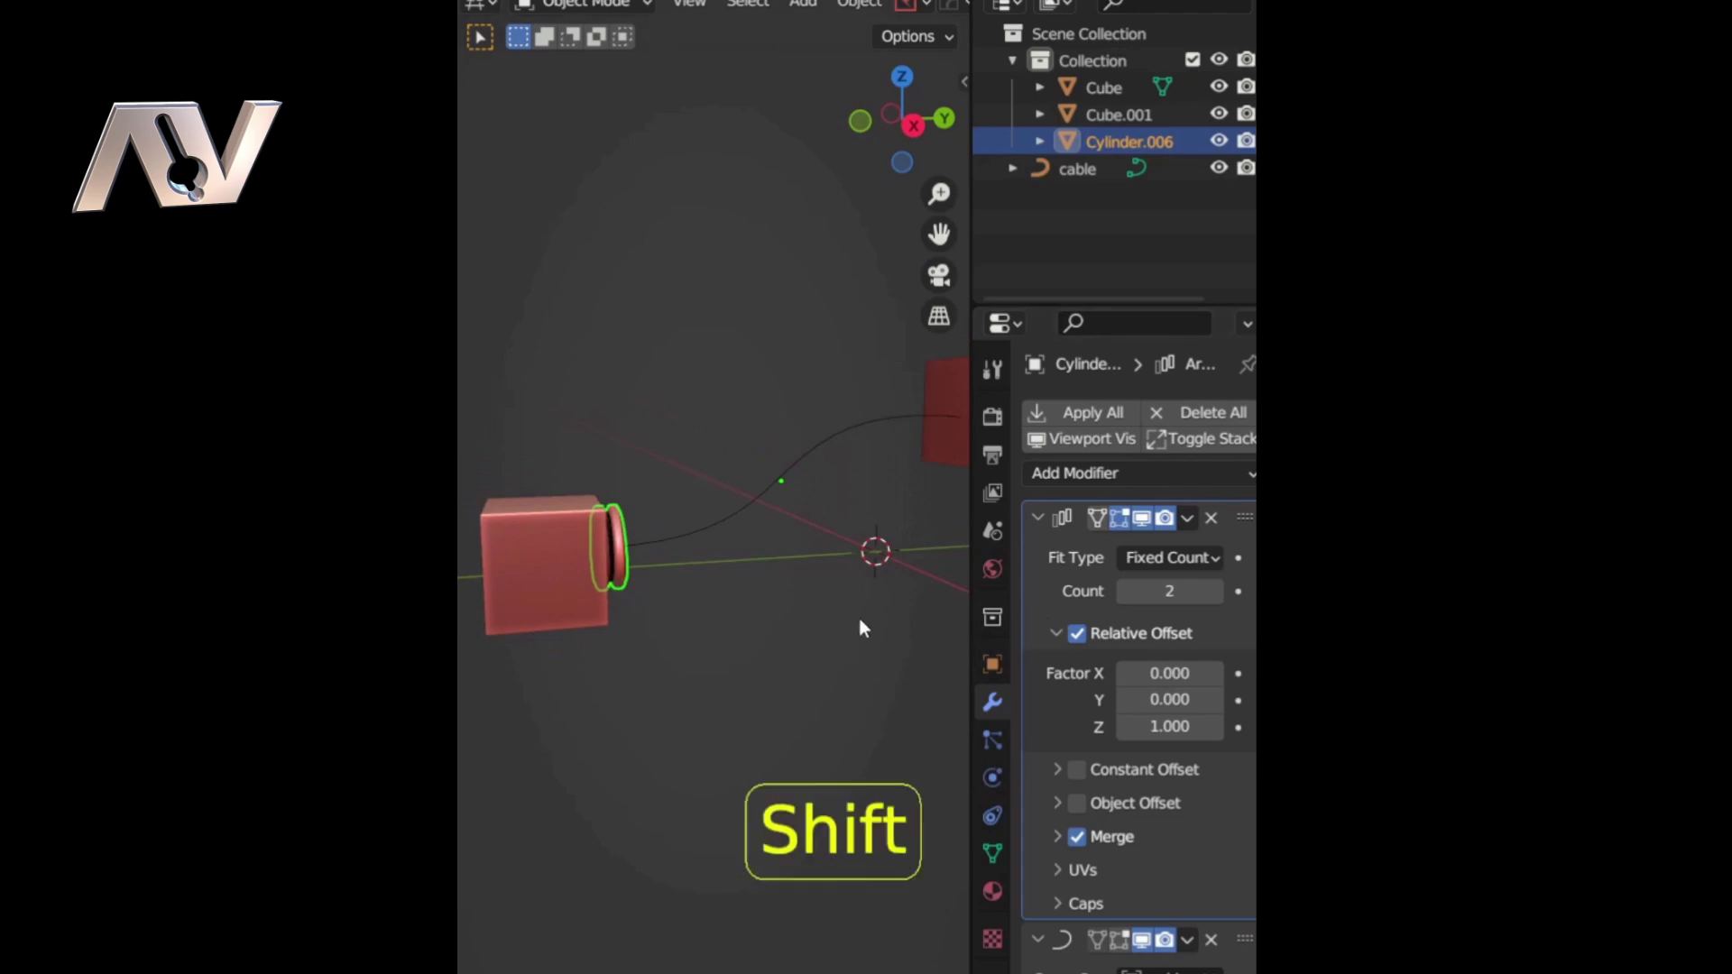
Step: Change the array's fit type to Fit Curve and assign cable as its curve so the rings fill its length
{"action": "middle_click_drag", "start_coordinate": [852, 631], "coordinate": [826, 639], "text": "shift"}
{"action": "left_click_drag", "start_coordinate": [1210, 593], "coordinate": [1271, 593]}
{"action": "left_click", "coordinate": [1168, 557]}
{"action": "left_click", "coordinate": [1106, 647]}
{"action": "left_click", "coordinate": [1208, 591]}
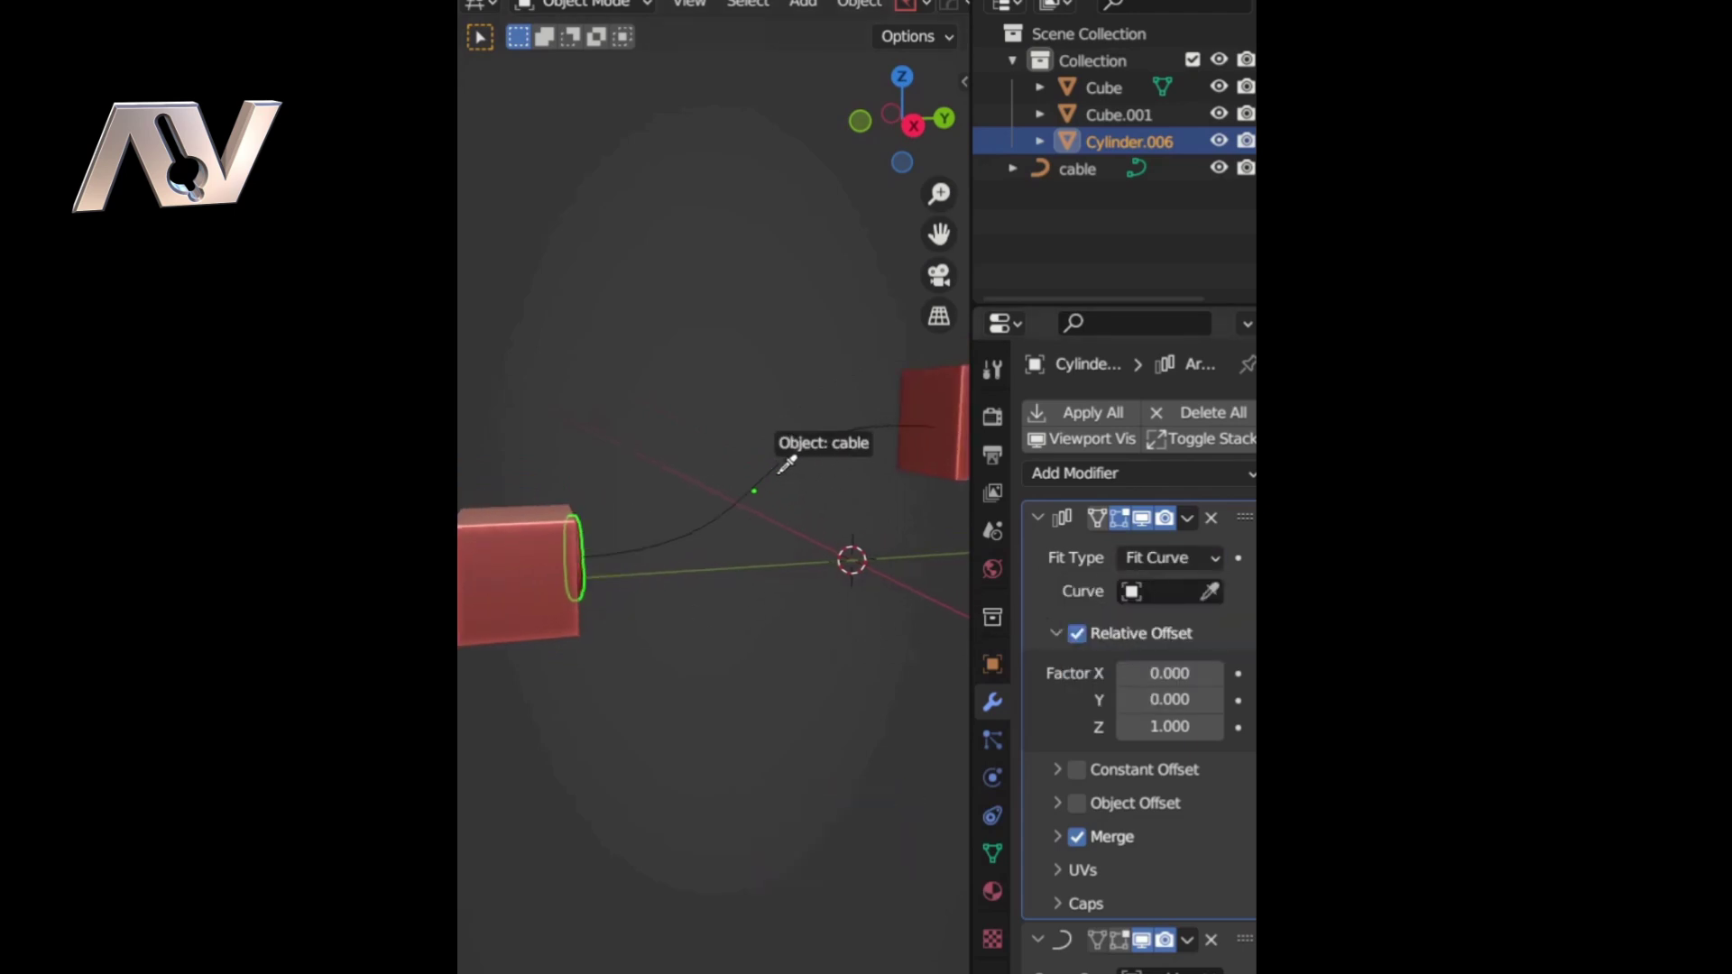
{"action": "left_click", "coordinate": [793, 444]}
Step: Select the cable curve and, in Edit Mode, move its end point at the far cube downward to reshape the ribbed cable
{"action": "middle_click_drag", "start_coordinate": [800, 566], "coordinate": [700, 564], "text": "shift"}
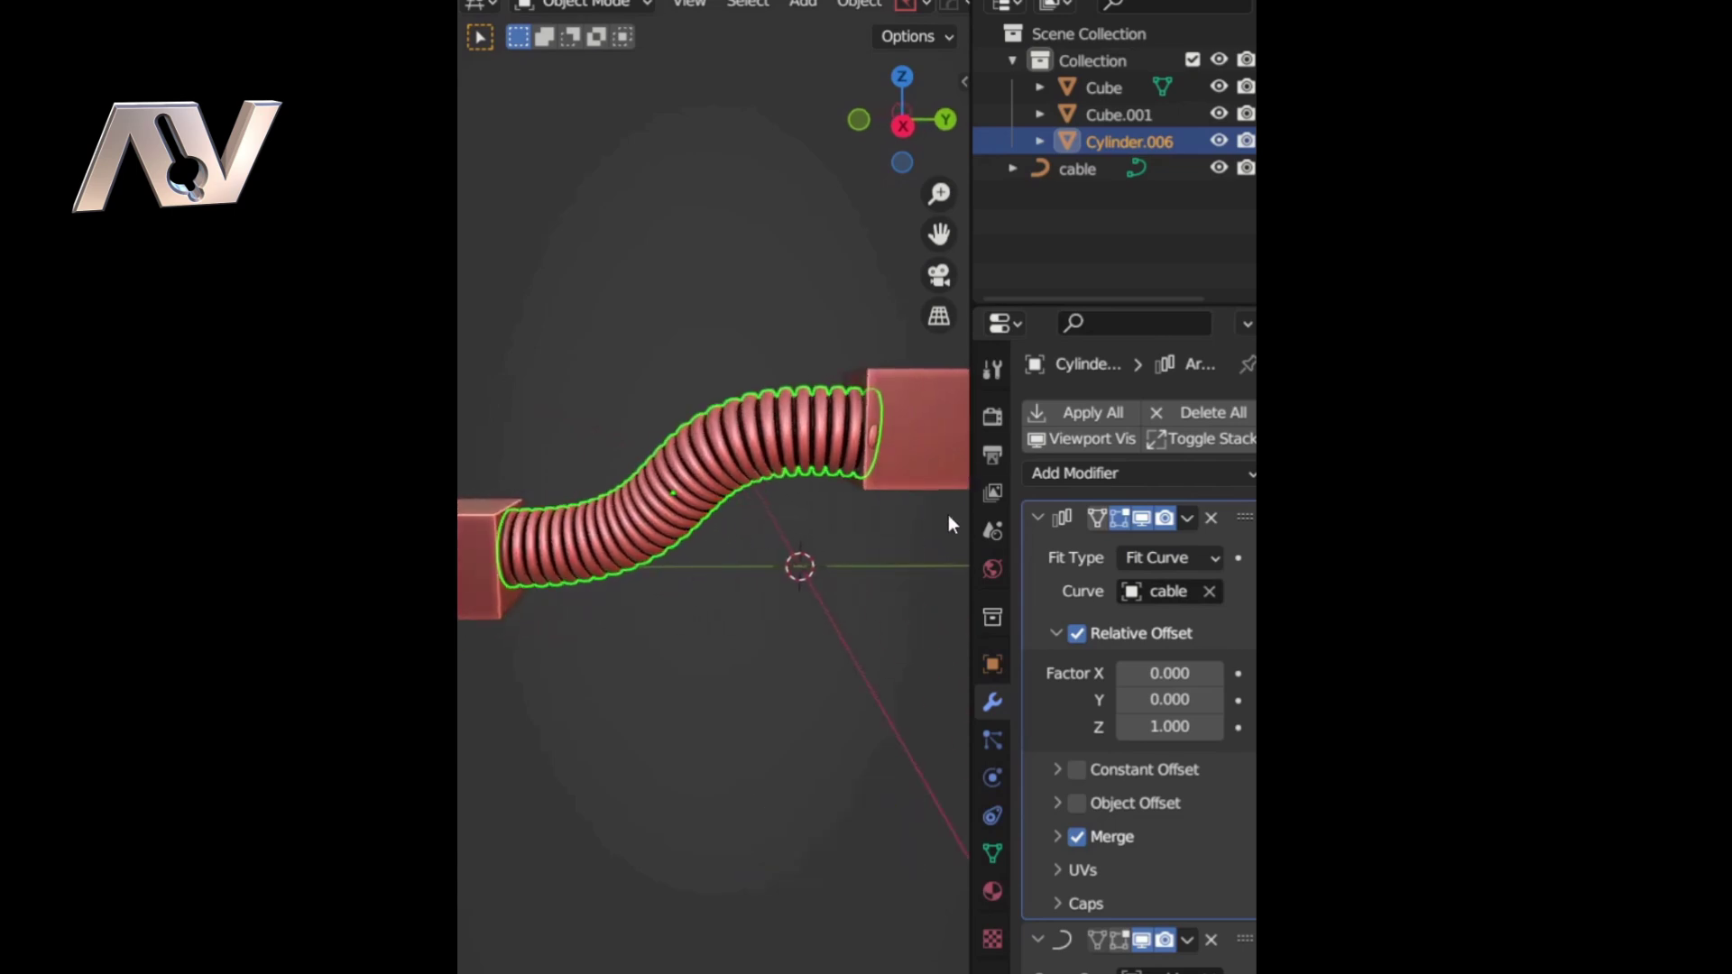
{"action": "left_click", "coordinate": [1076, 175]}
{"action": "key", "text": "Tab"}
{"action": "left_click", "coordinate": [651, 527]}
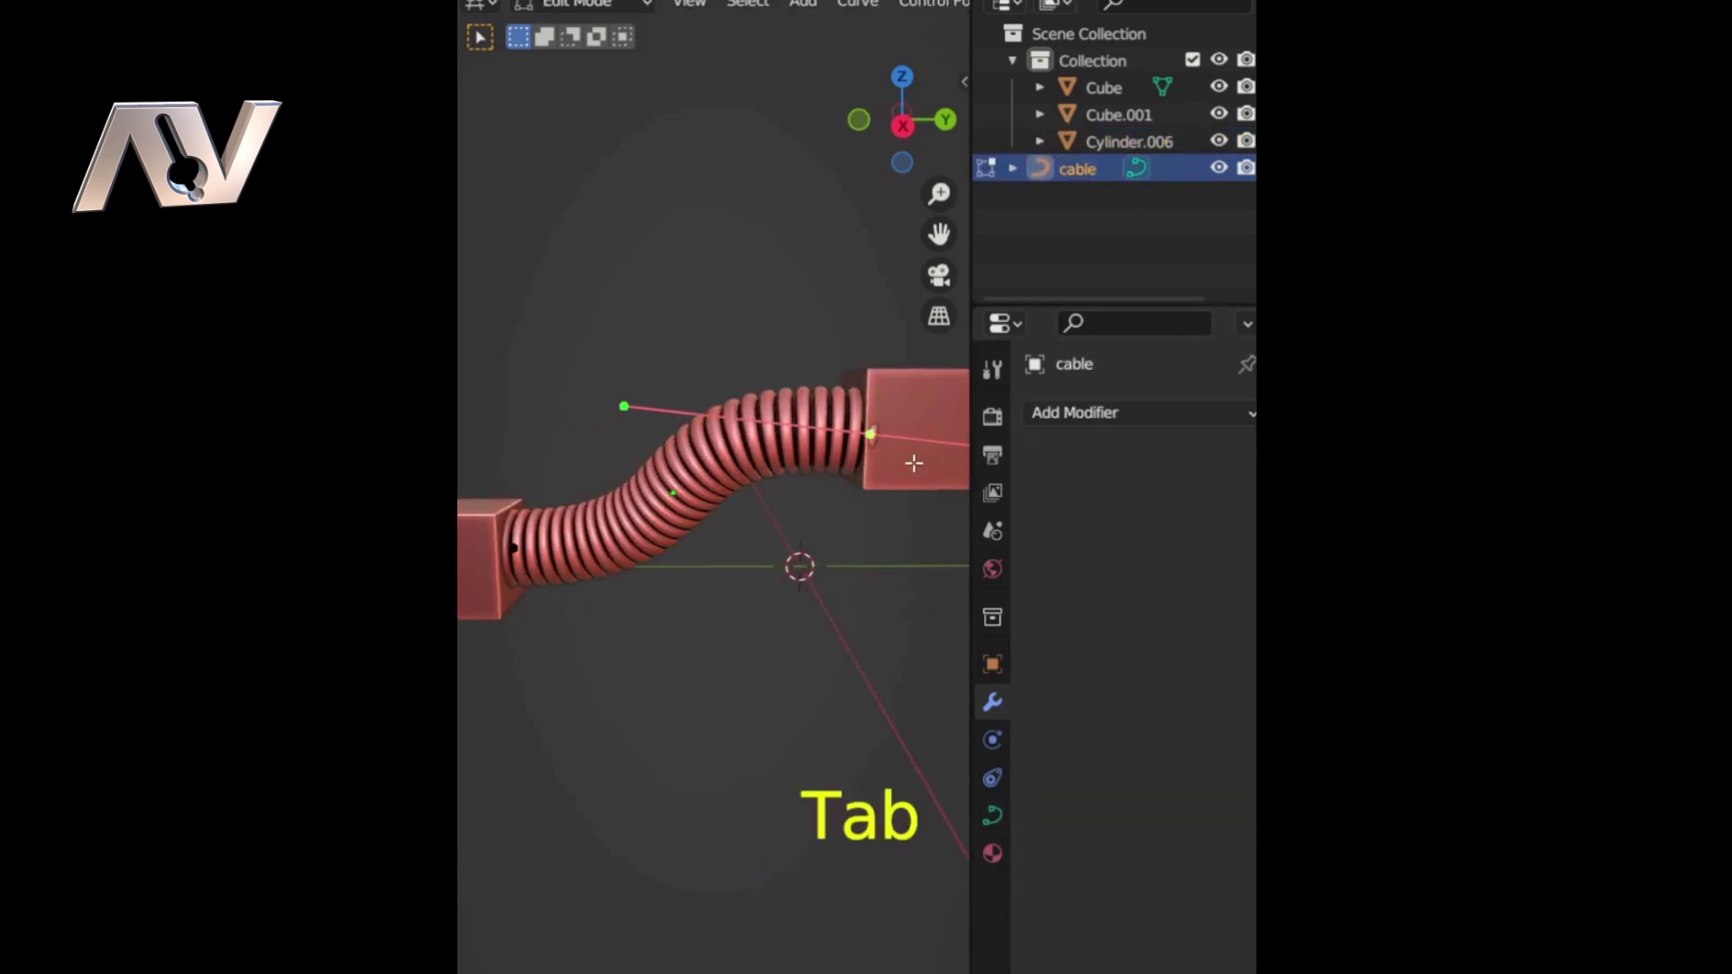
{"action": "key", "text": "g"}
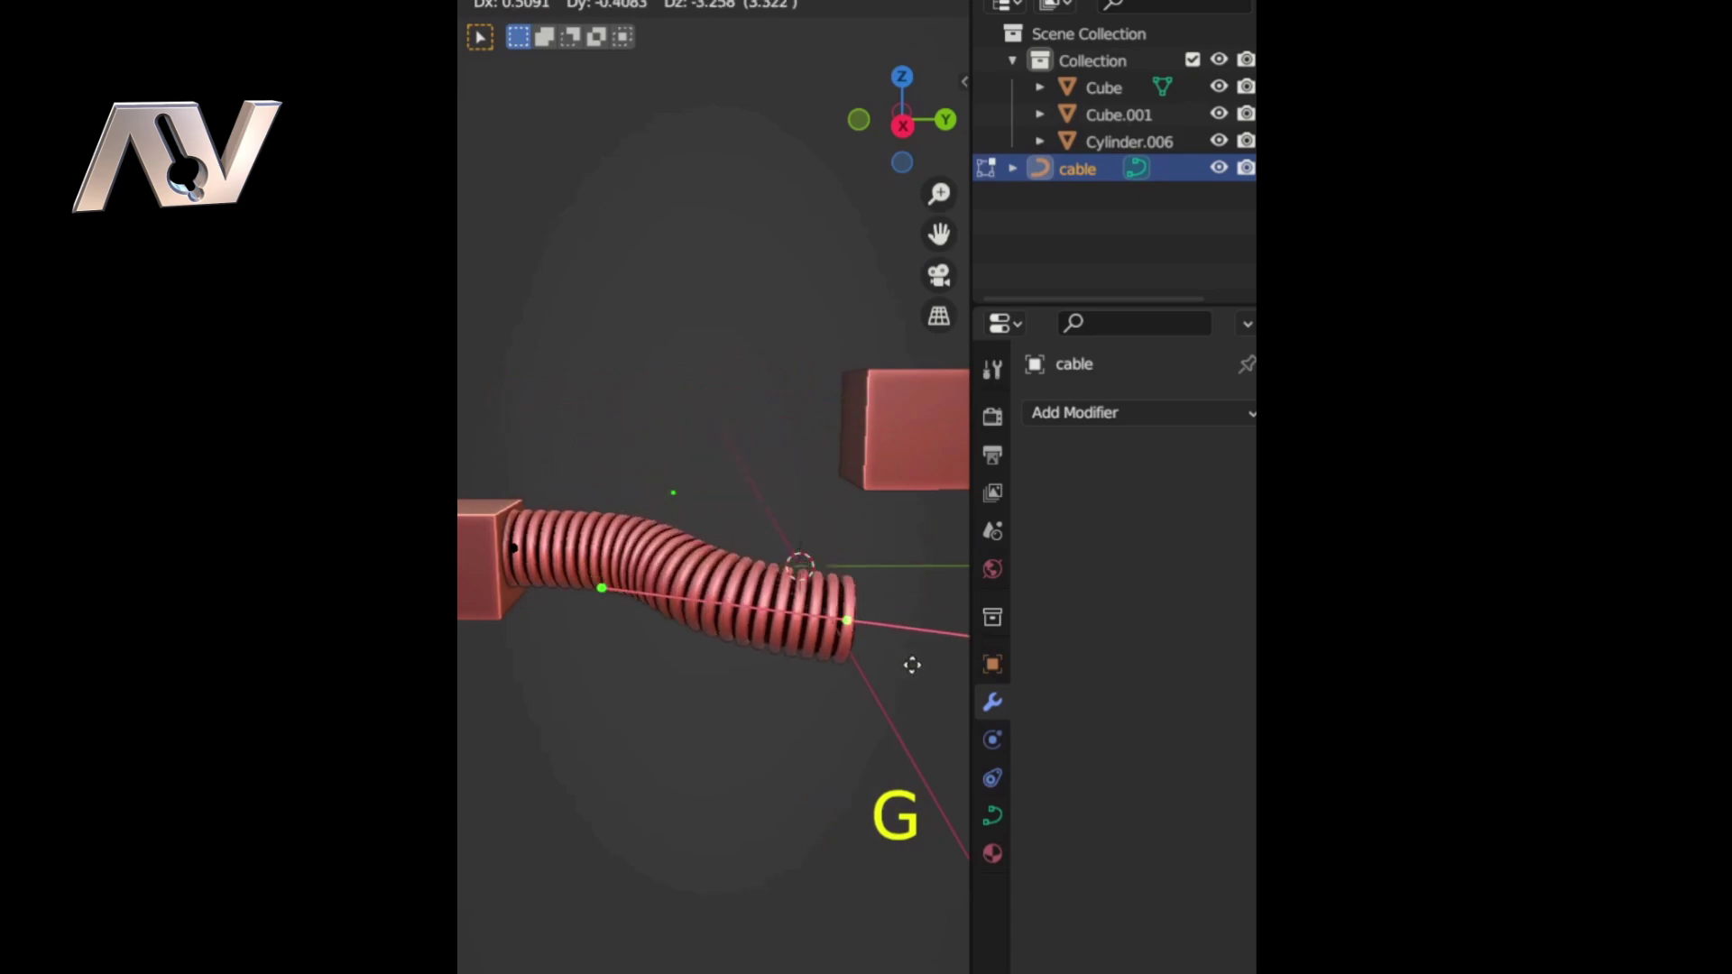